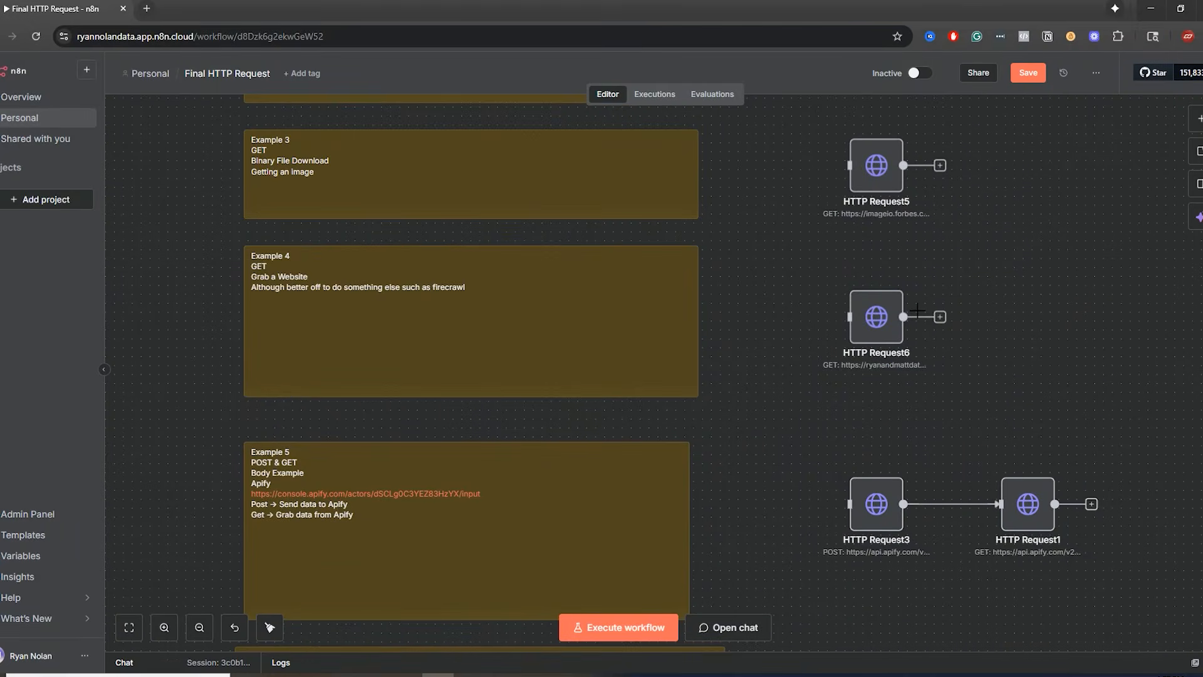
# - Review the workflow's notes and HTTP Request nodes from Example 4 back up to the introductory note on accessing APIs
pyautogui.scroll(4, 767, 287)
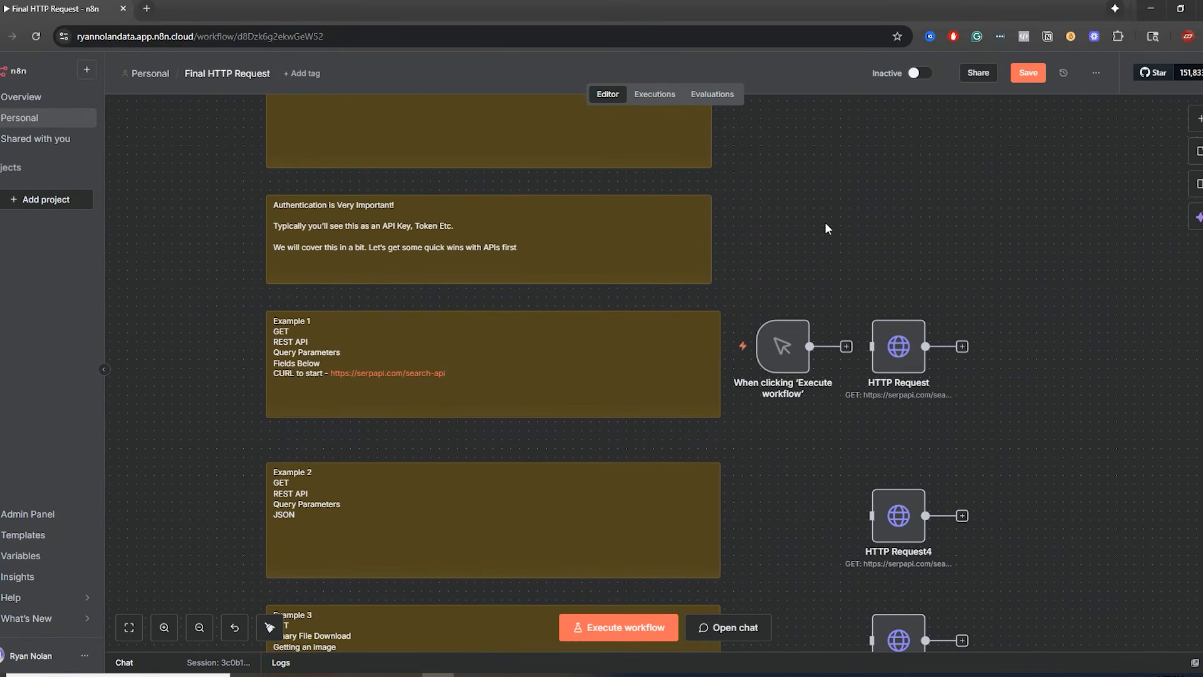
pyautogui.scroll(2, 840, 263)
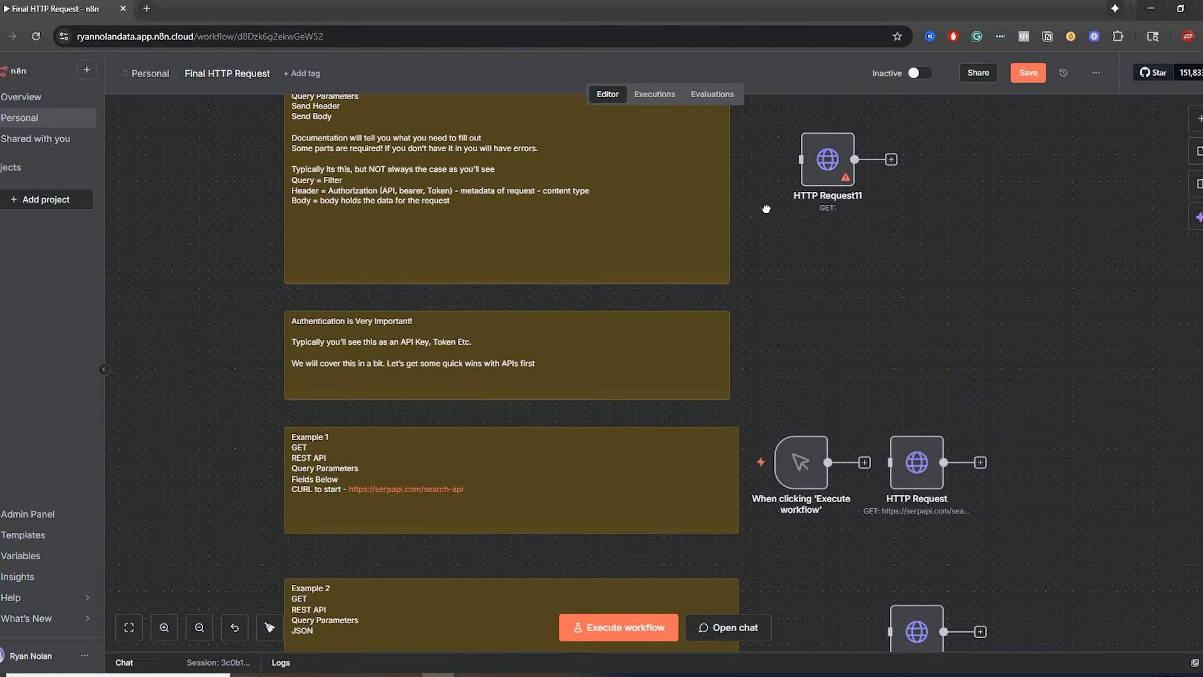
pyautogui.scroll(4, 766, 209)
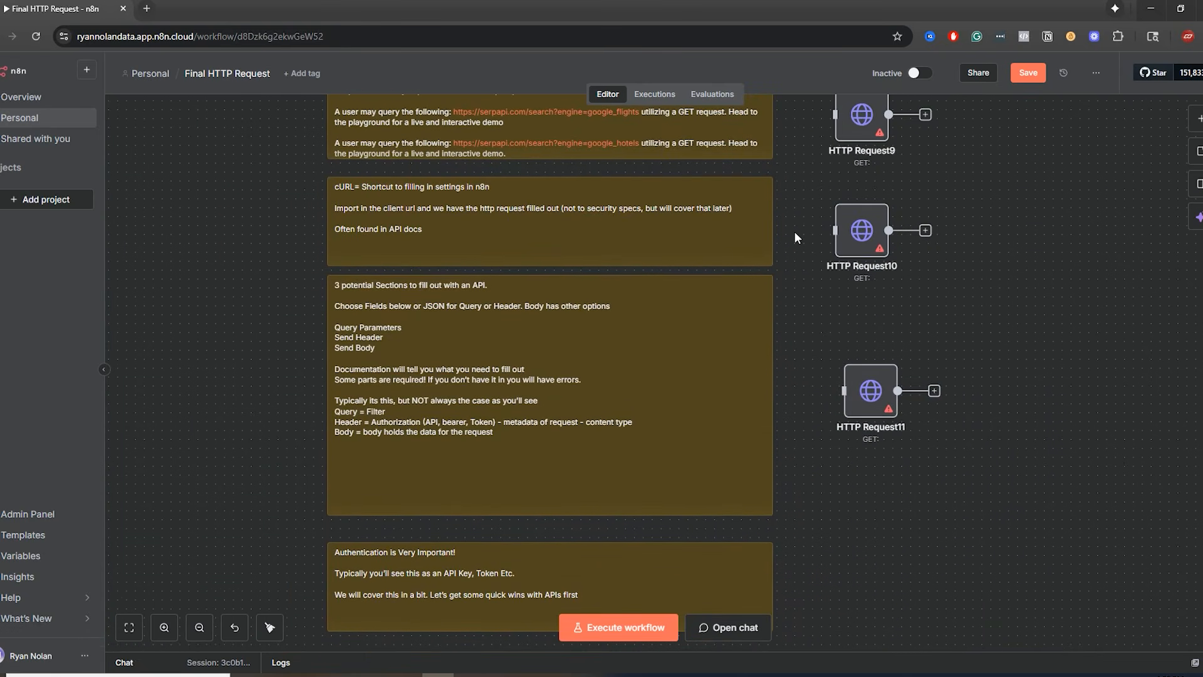
pyautogui.scroll(3, 794, 237)
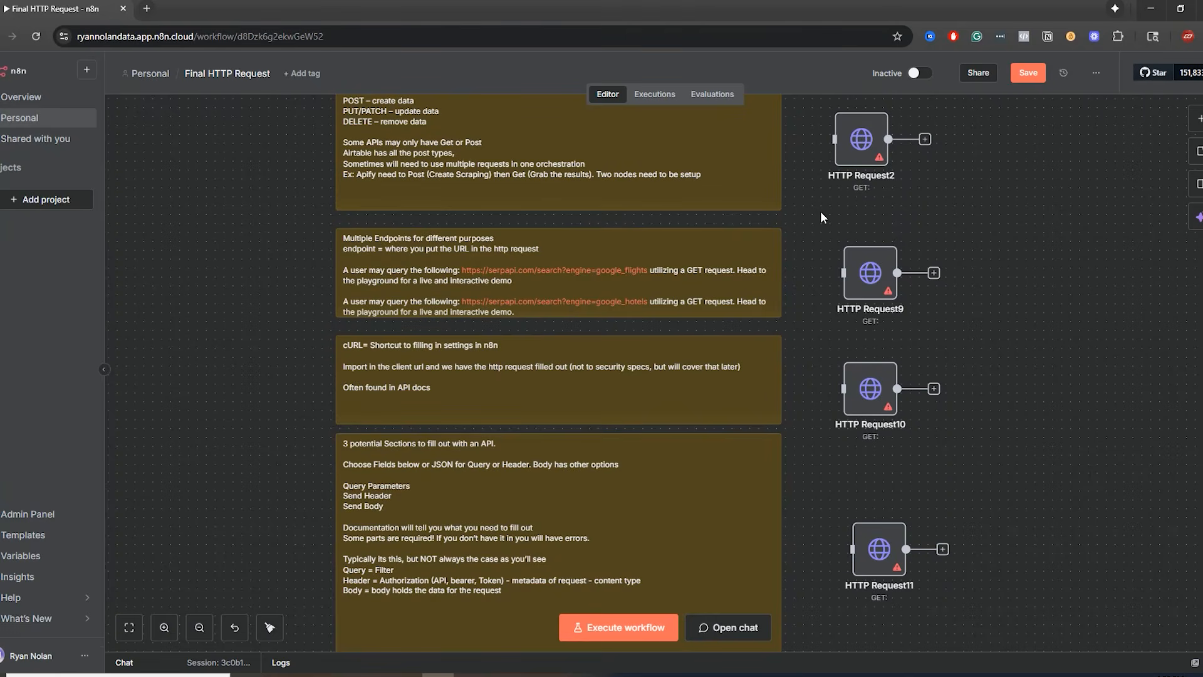
pyautogui.moveTo(822, 215); pyautogui.dragTo(826, 412)
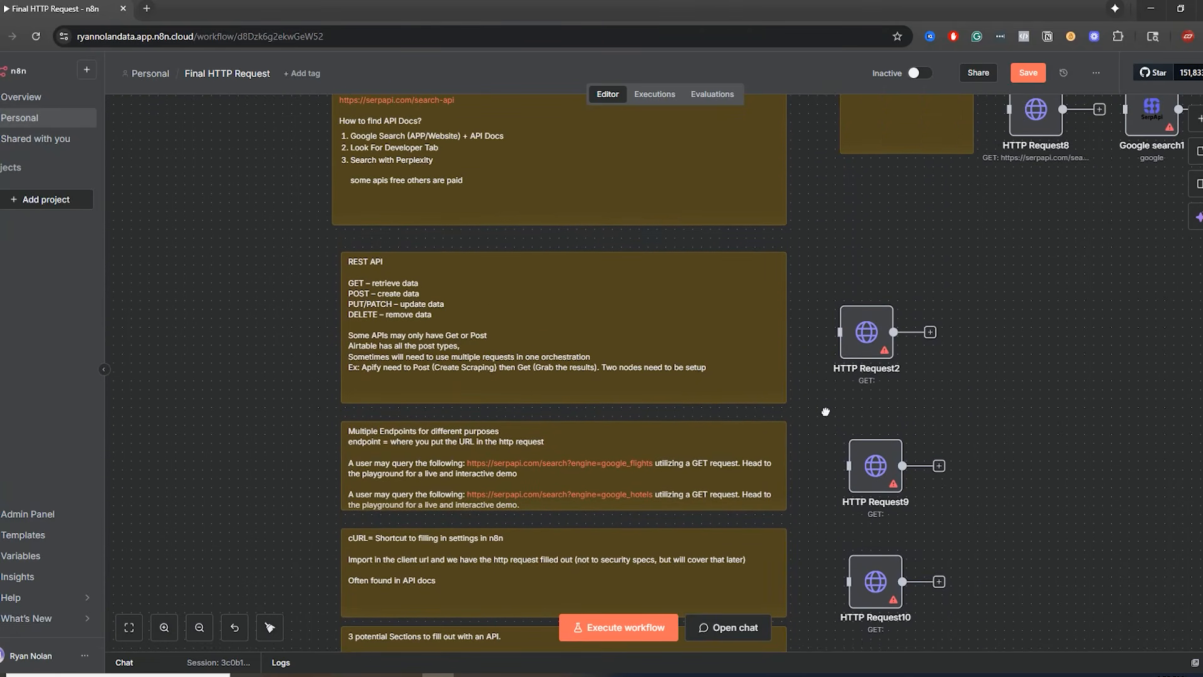
pyautogui.scroll(3, 833, 181)
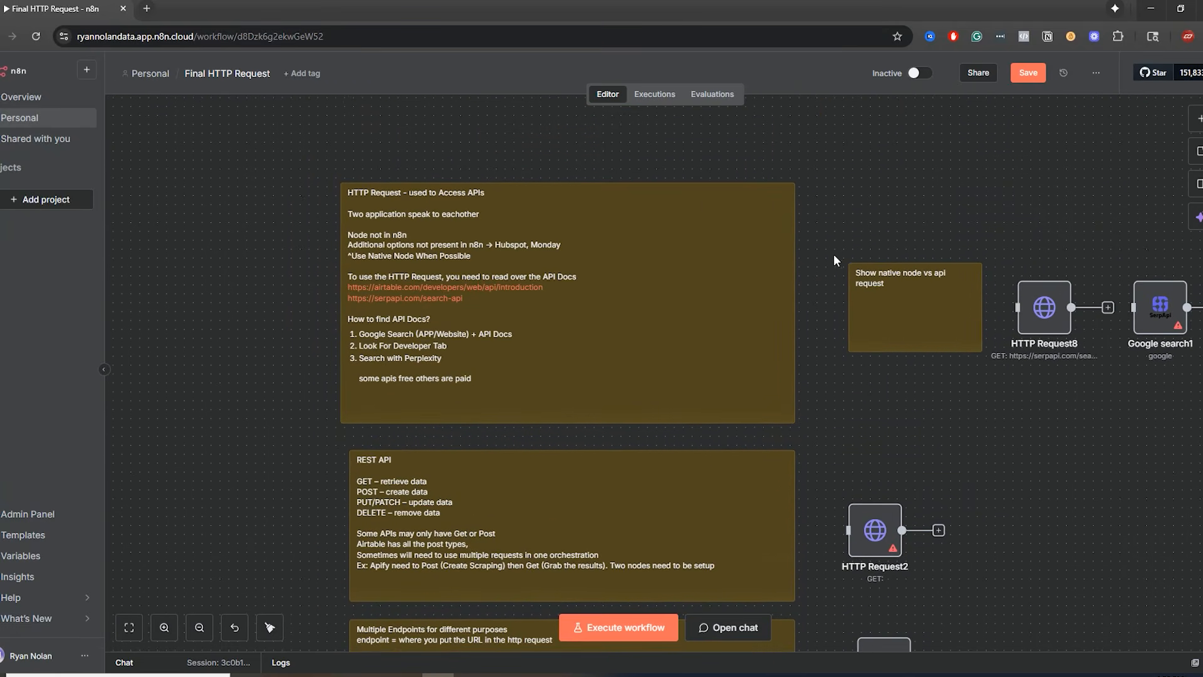
pyautogui.click(164, 627)
pyautogui.click(163, 627)
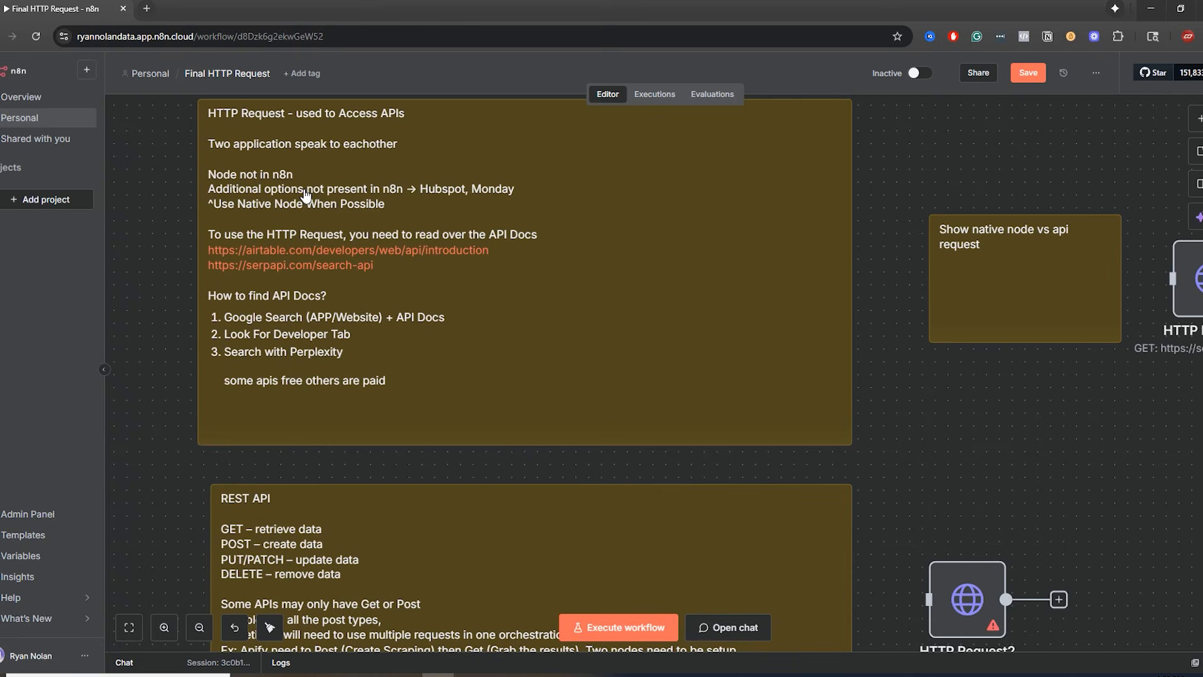
# - Add ", Airtable" after "Hubspot, Monday" in the introductory HTTP Request sticky note
pyautogui.doubleClick(566, 207)
pyautogui.click(562, 206)
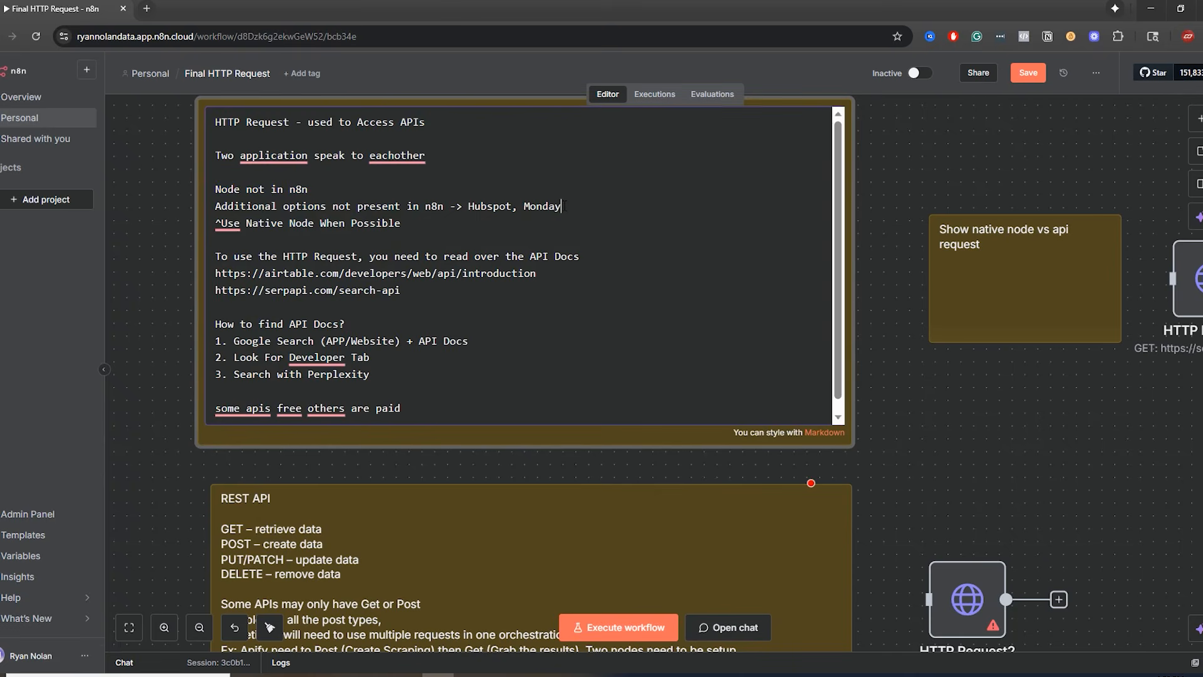
pyautogui.write(', Airtable')
pyautogui.click(936, 419)
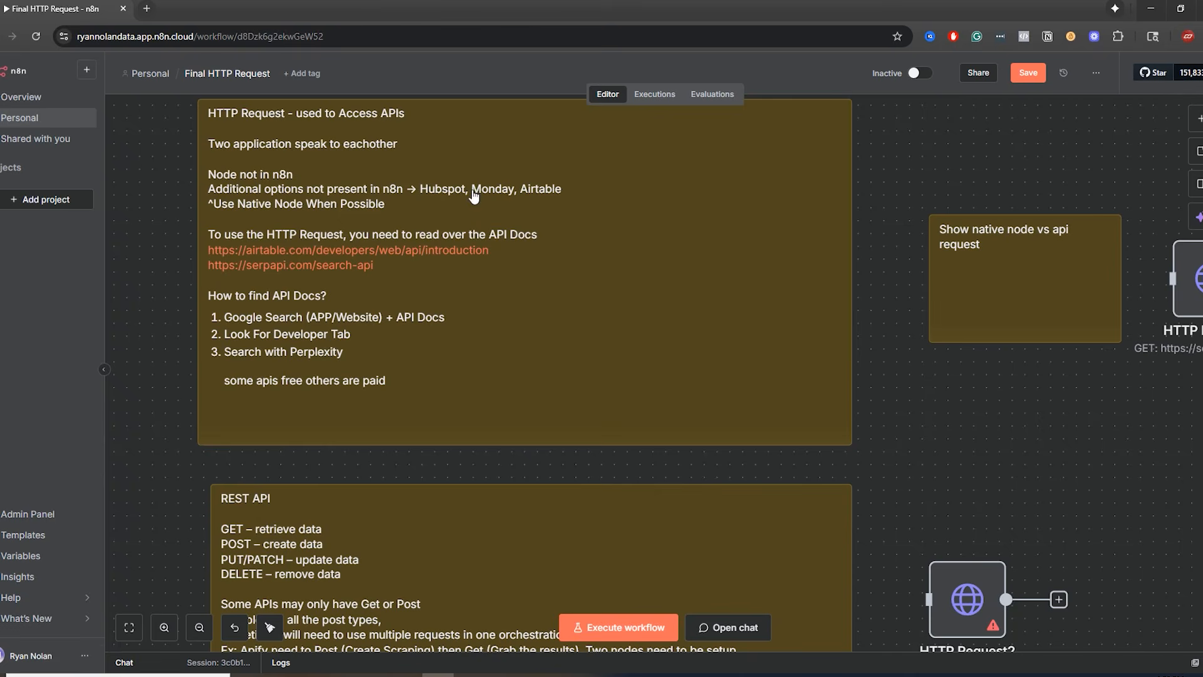
# - Find the HubSpot node in the node library and examine its available actions and triggers
pyautogui.click(1197, 124)
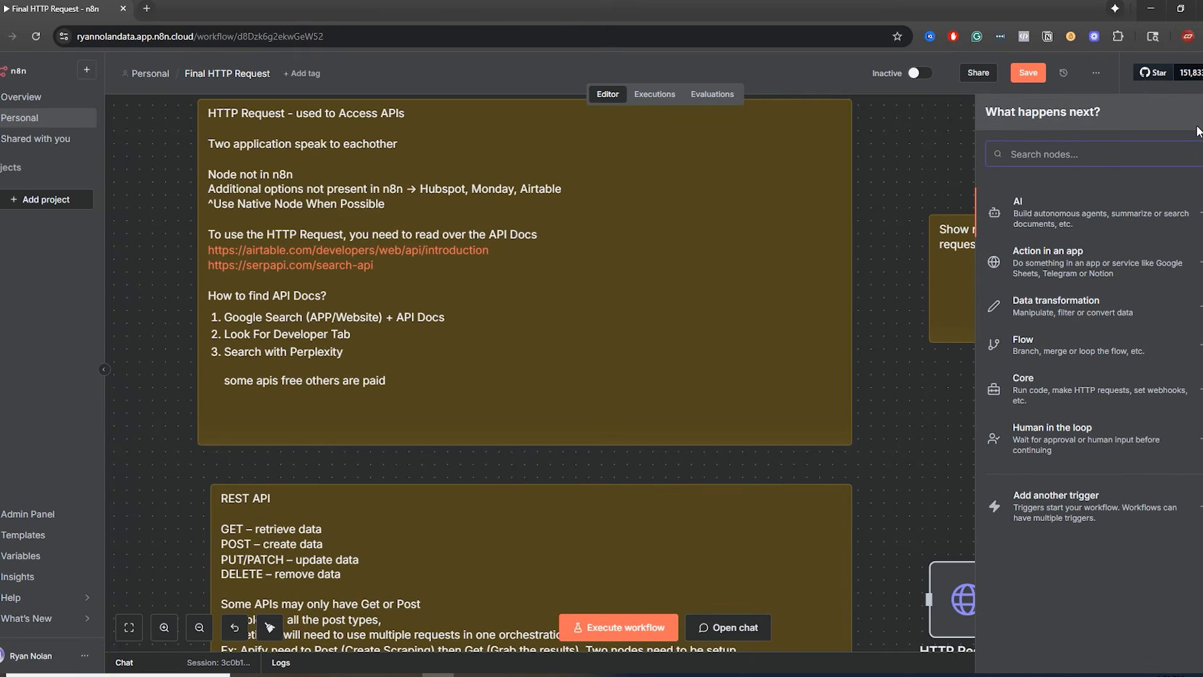
pyautogui.write('hubs')
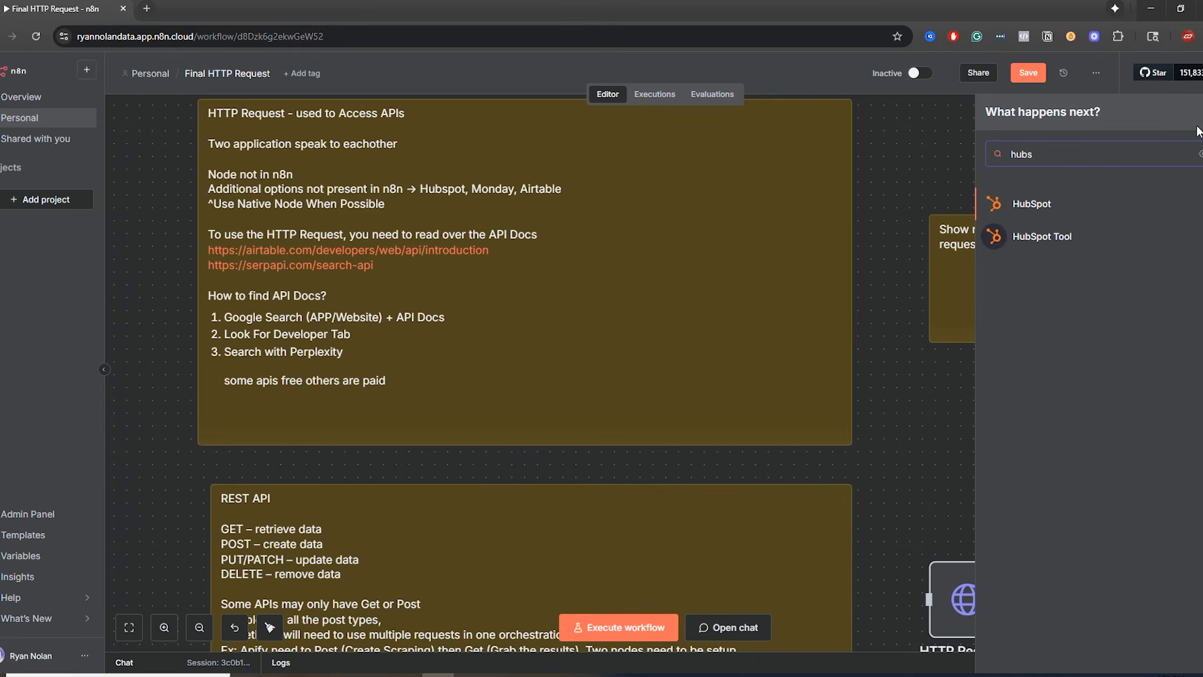
pyautogui.click(1053, 212)
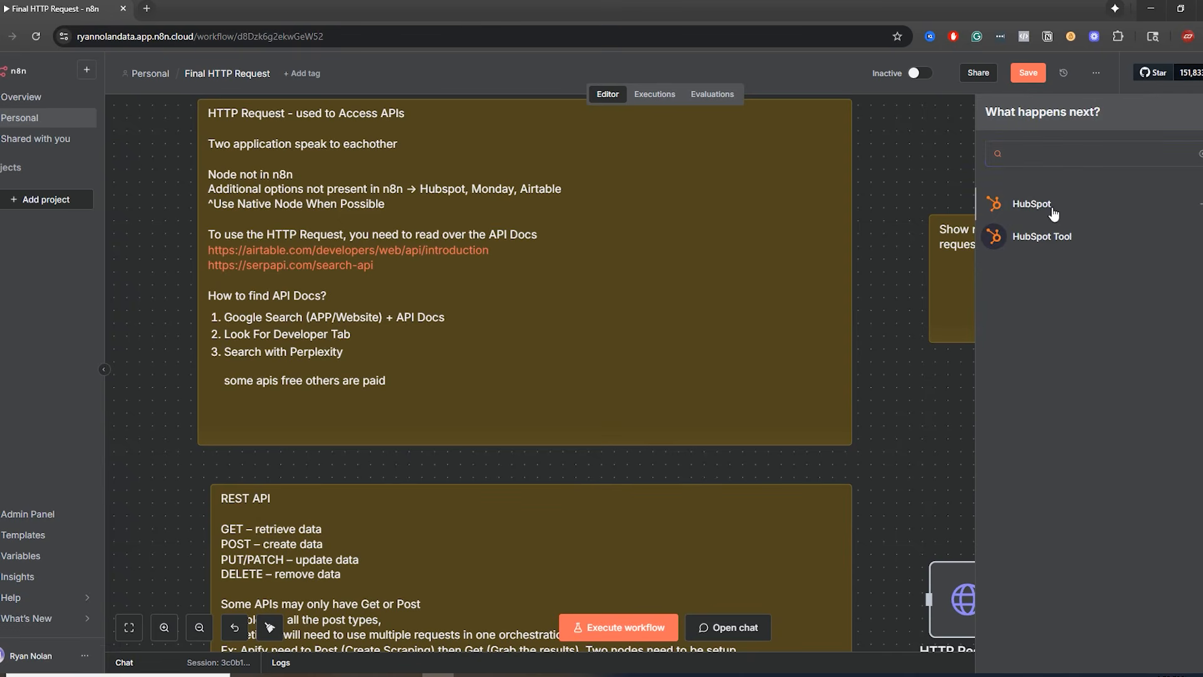
pyautogui.scroll(-2, 1072, 310)
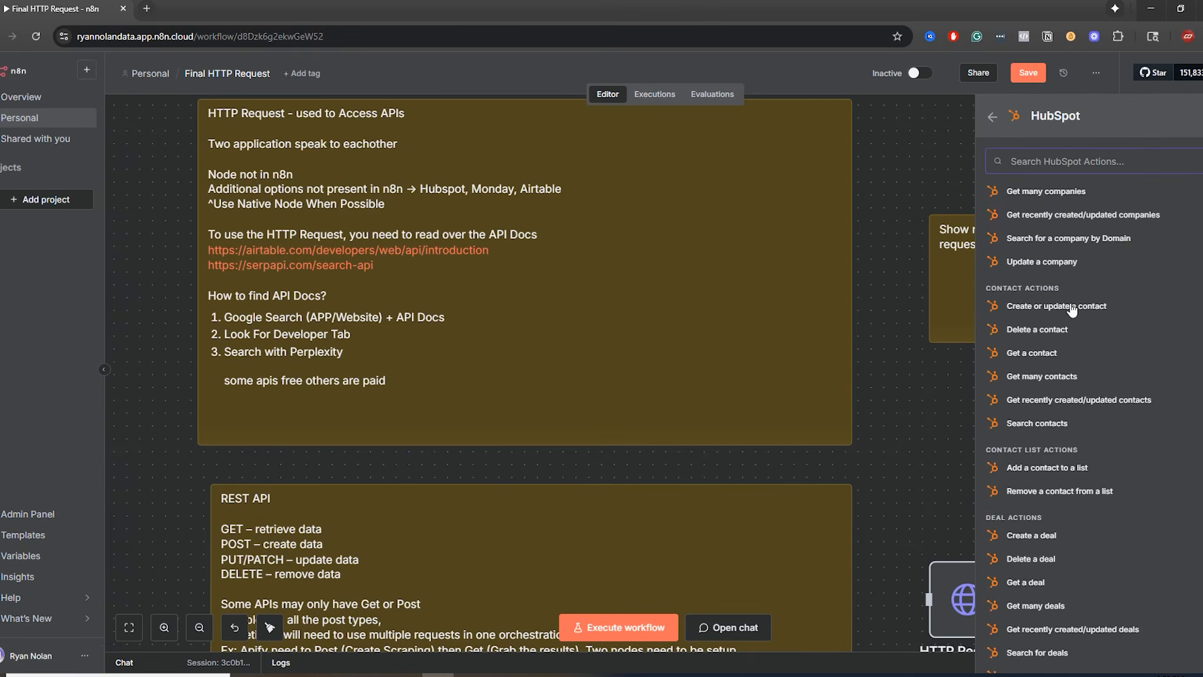
pyautogui.scroll(-4, 1072, 309)
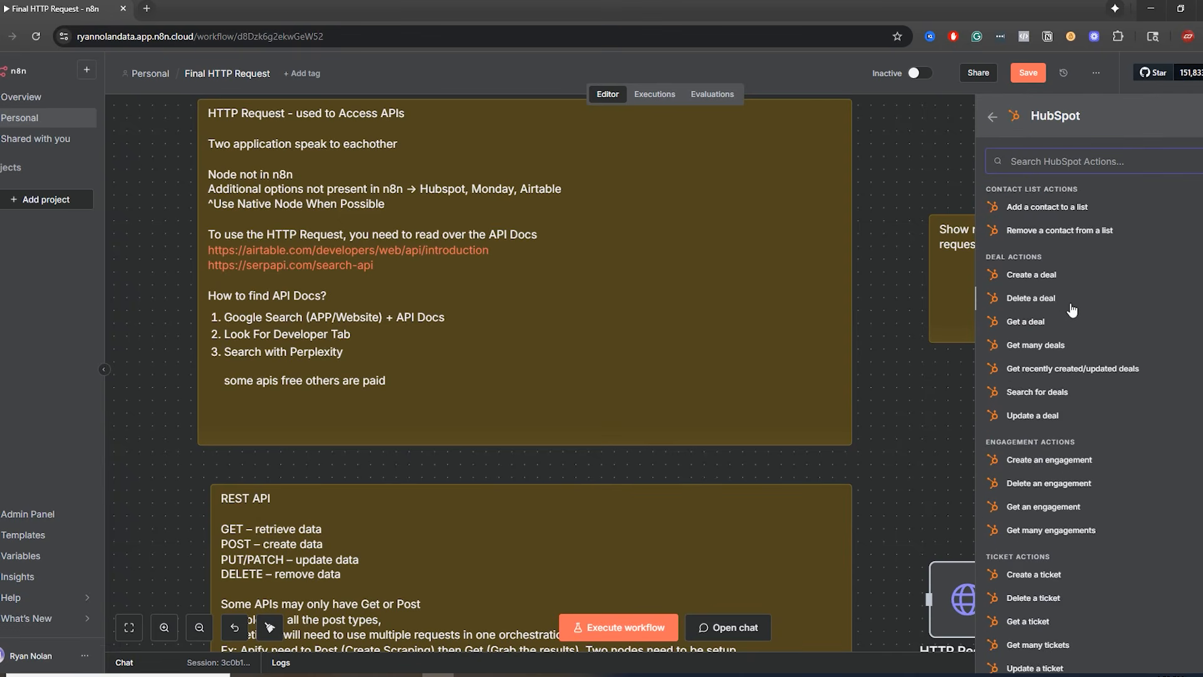
pyautogui.scroll(-1, 1072, 310)
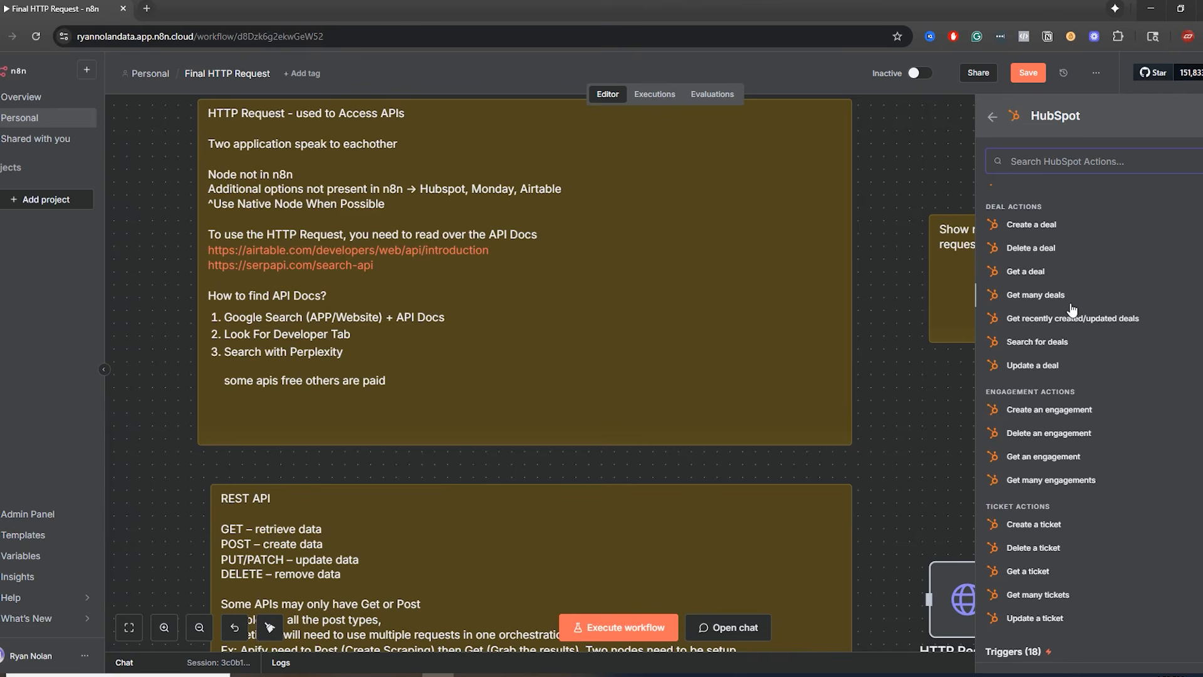
pyautogui.scroll(-6, 1061, 592)
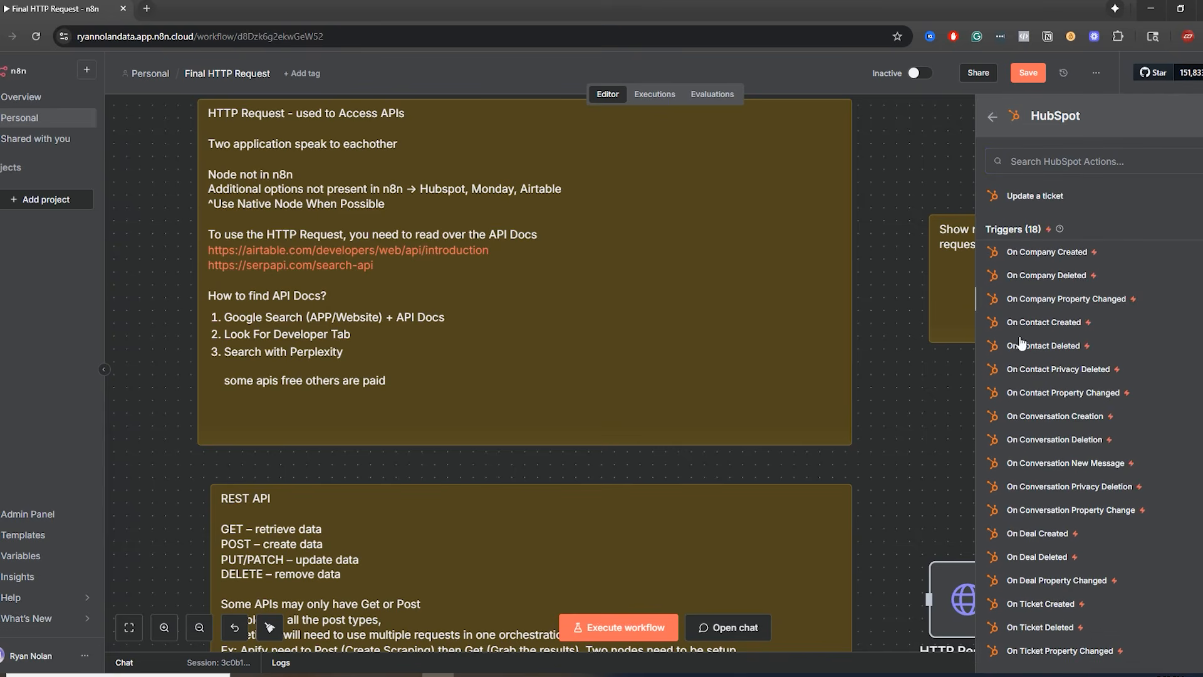
pyautogui.scroll(6, 1034, 351)
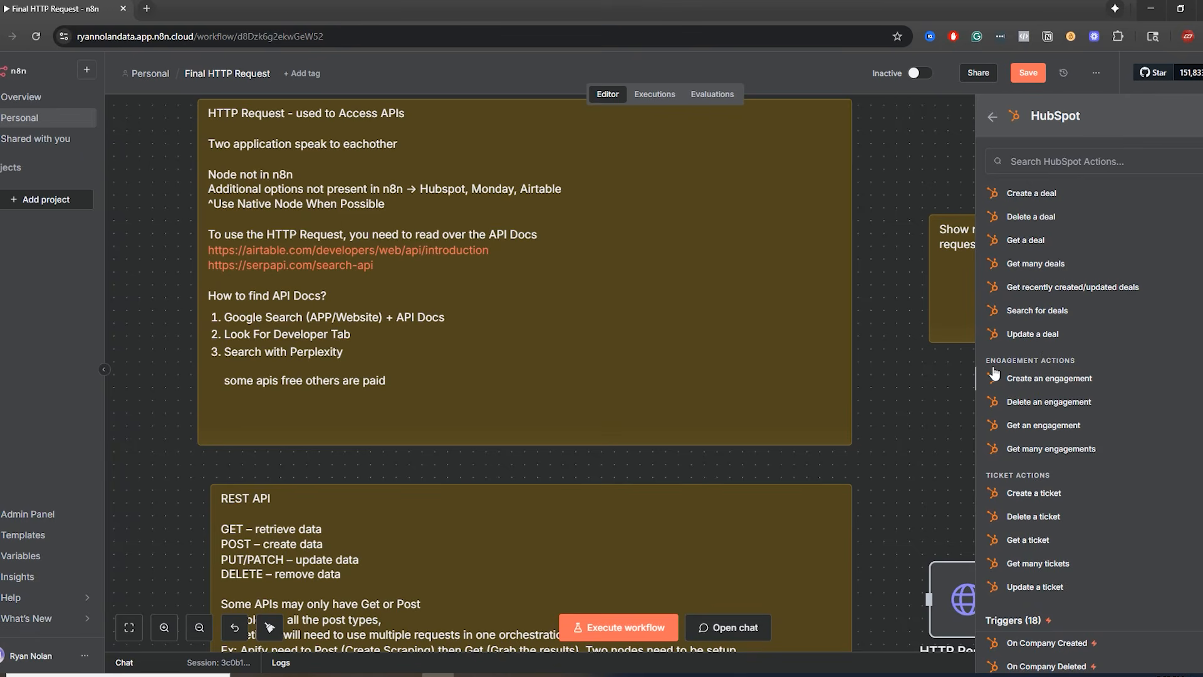
pyautogui.scroll(8, 1049, 206)
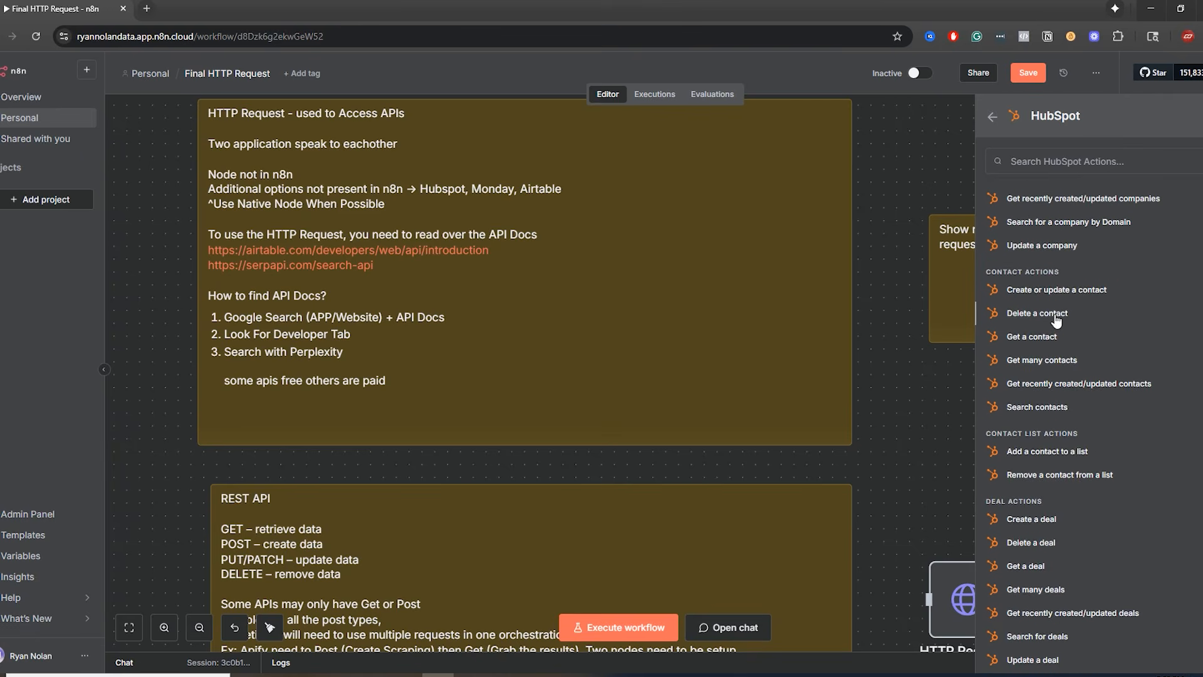
pyautogui.click(893, 168)
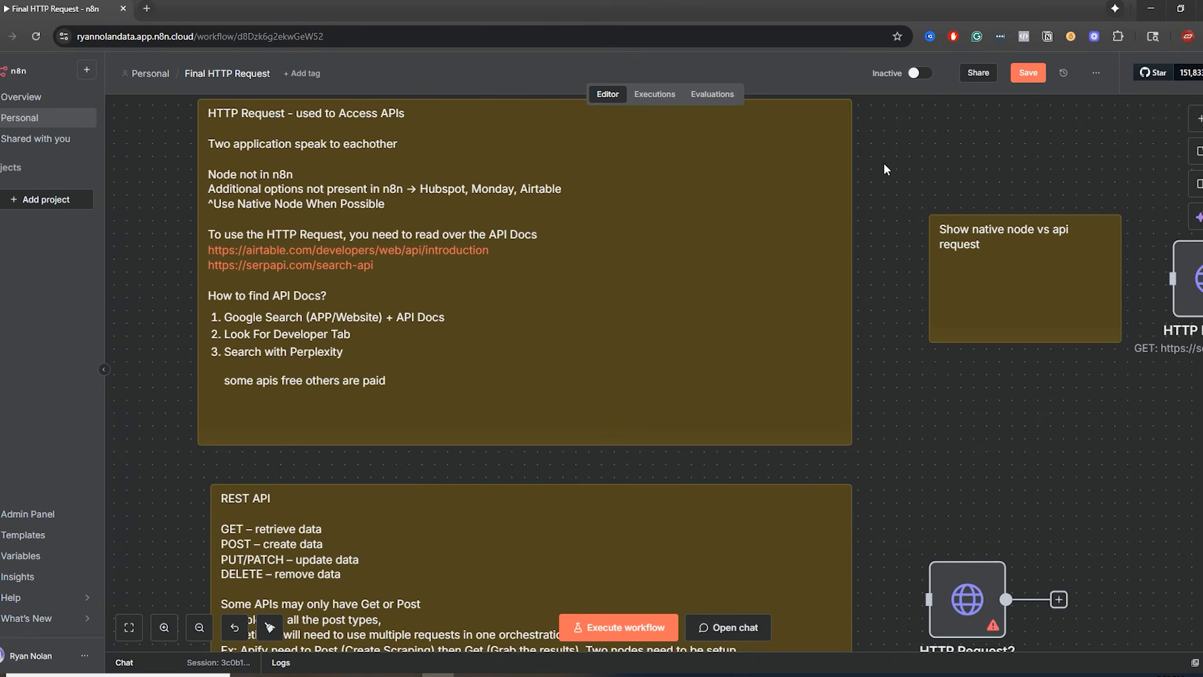
# - Examine the Airtable node's available actions in the node library, and search the library for http
pyautogui.moveTo(988, 164); pyautogui.dragTo(922, 190)
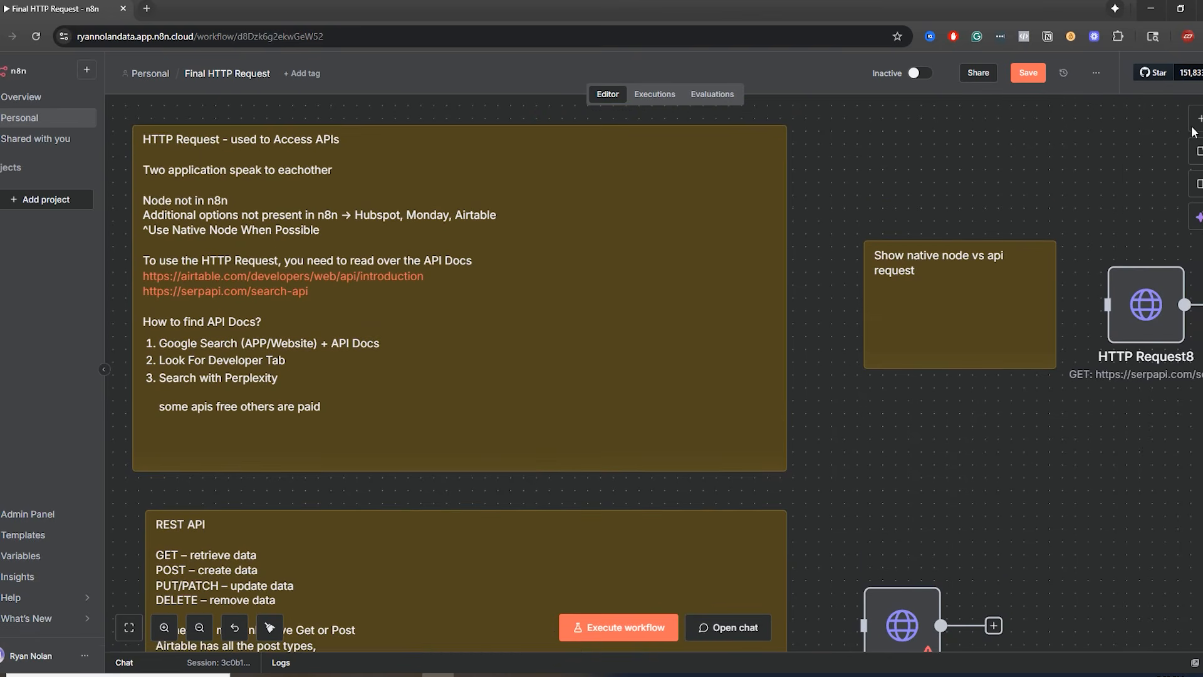
pyautogui.click(1196, 127)
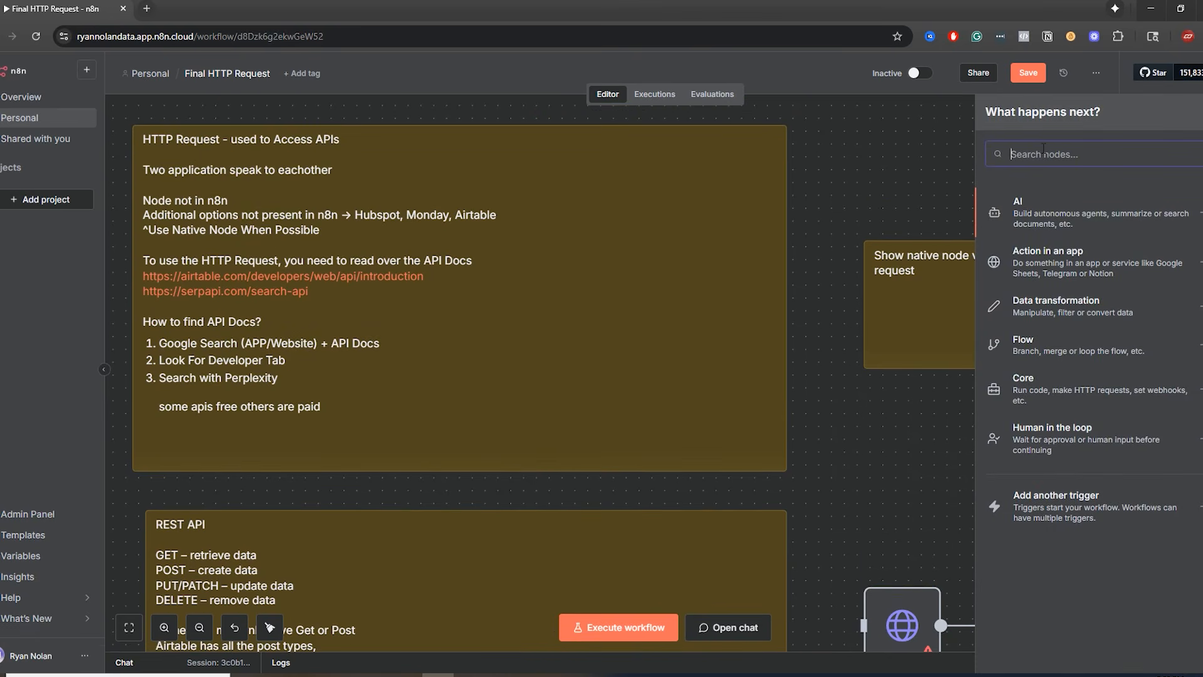
pyautogui.write('airt')
pyautogui.click(1040, 200)
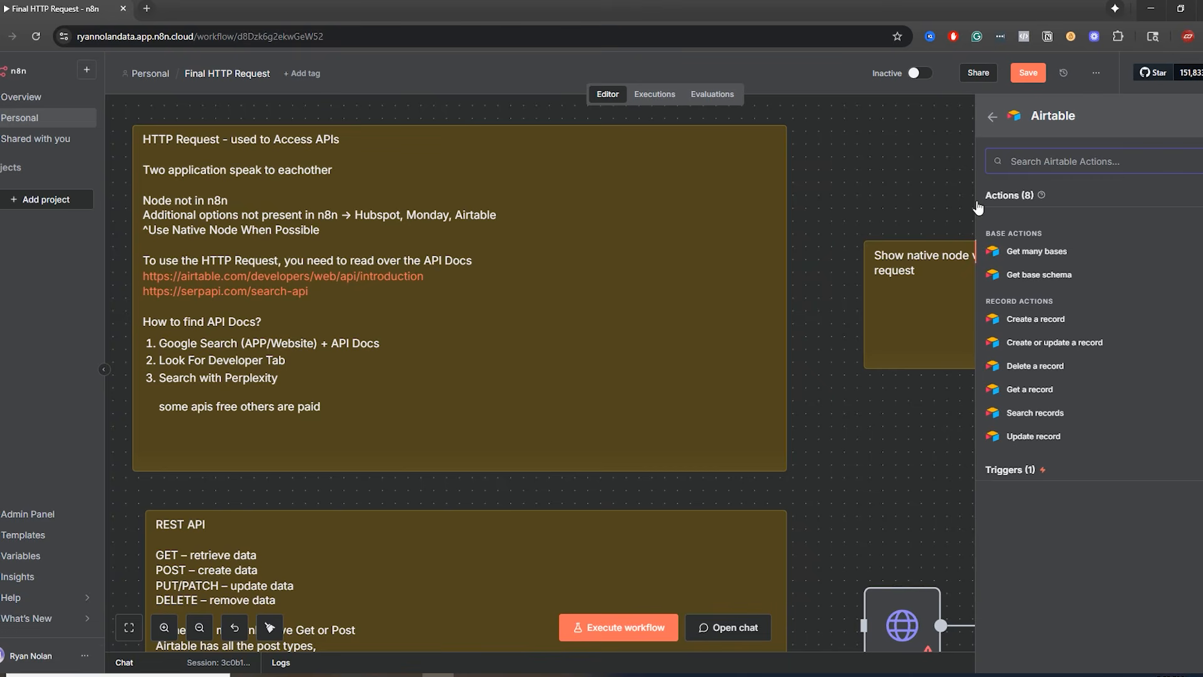
pyautogui.click(991, 117)
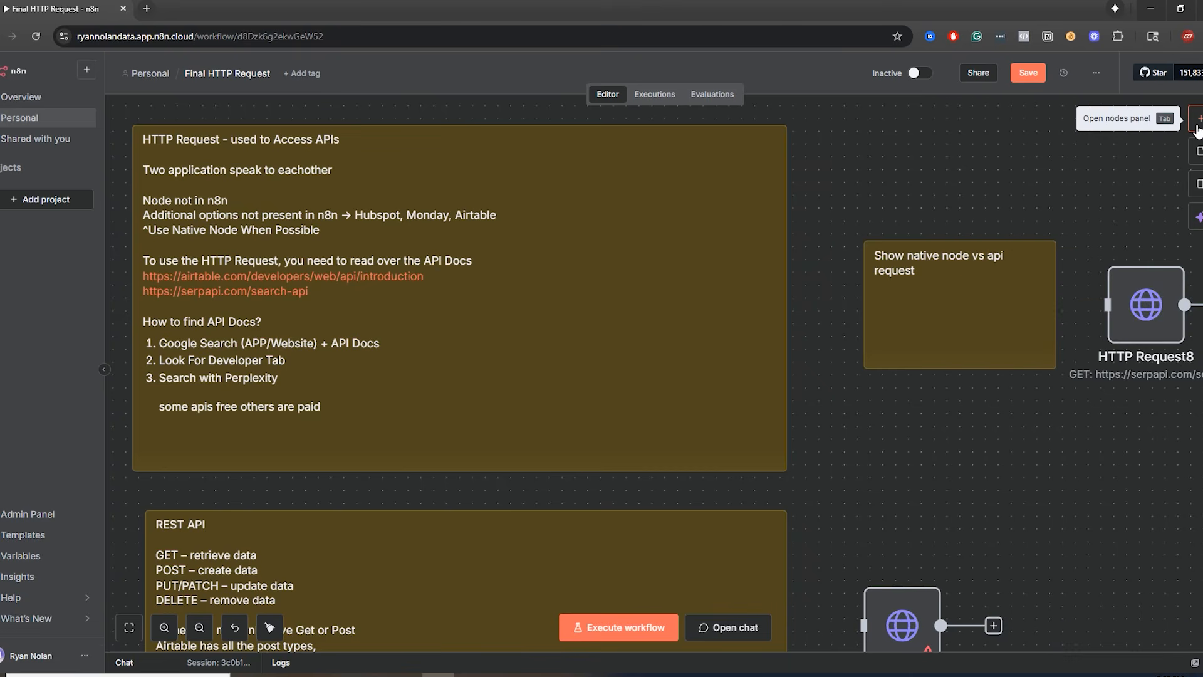
pyautogui.click(1197, 125)
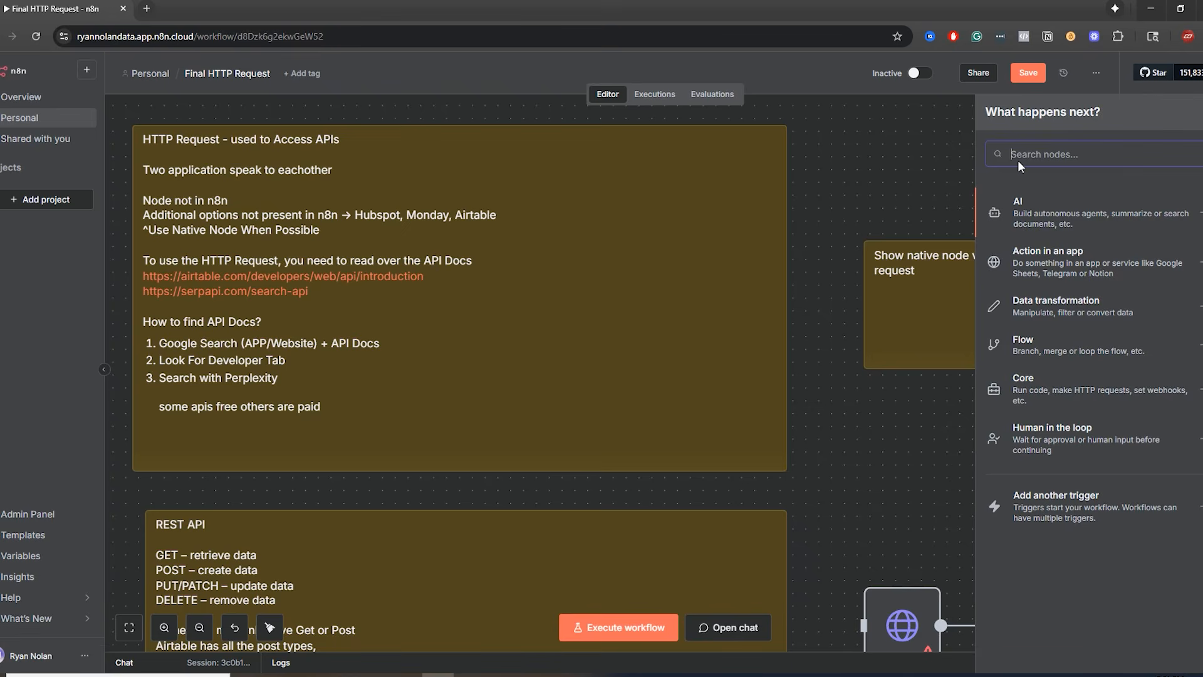
pyautogui.write('http')
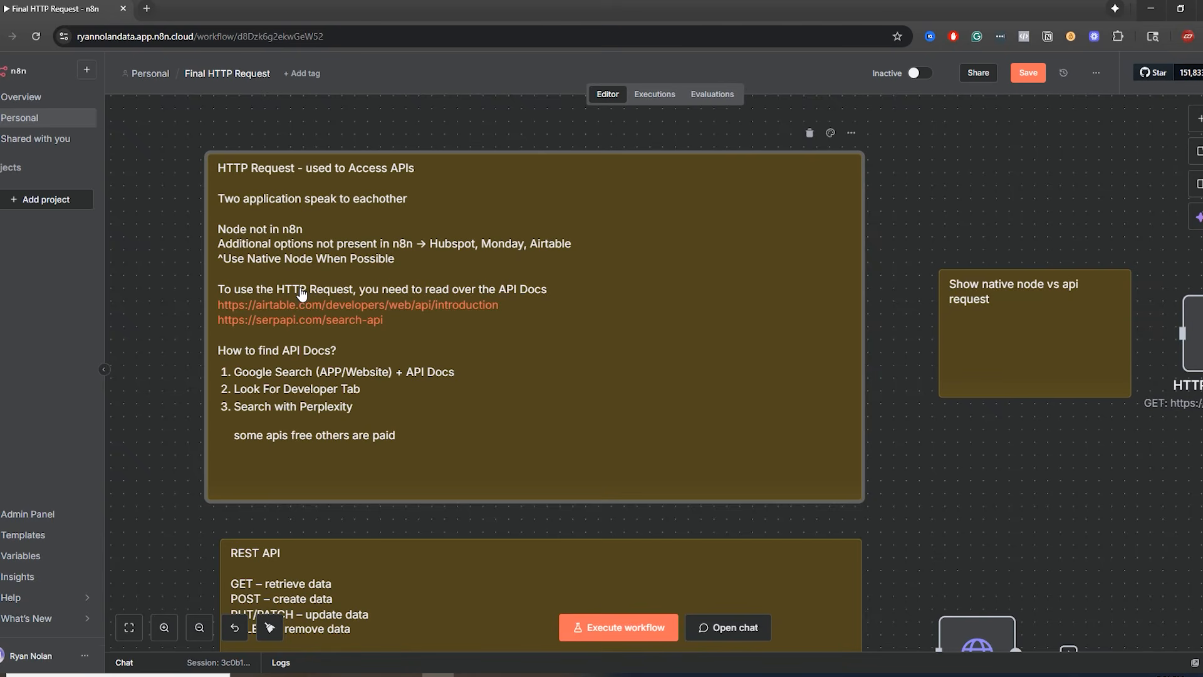
# - Move the HTTP Request8 node slightly up and closer to the "Show native node vs api request" note
pyautogui.scroll(-1, 993, 438)
pyautogui.moveTo(1003, 465); pyautogui.dragTo(992, 465)
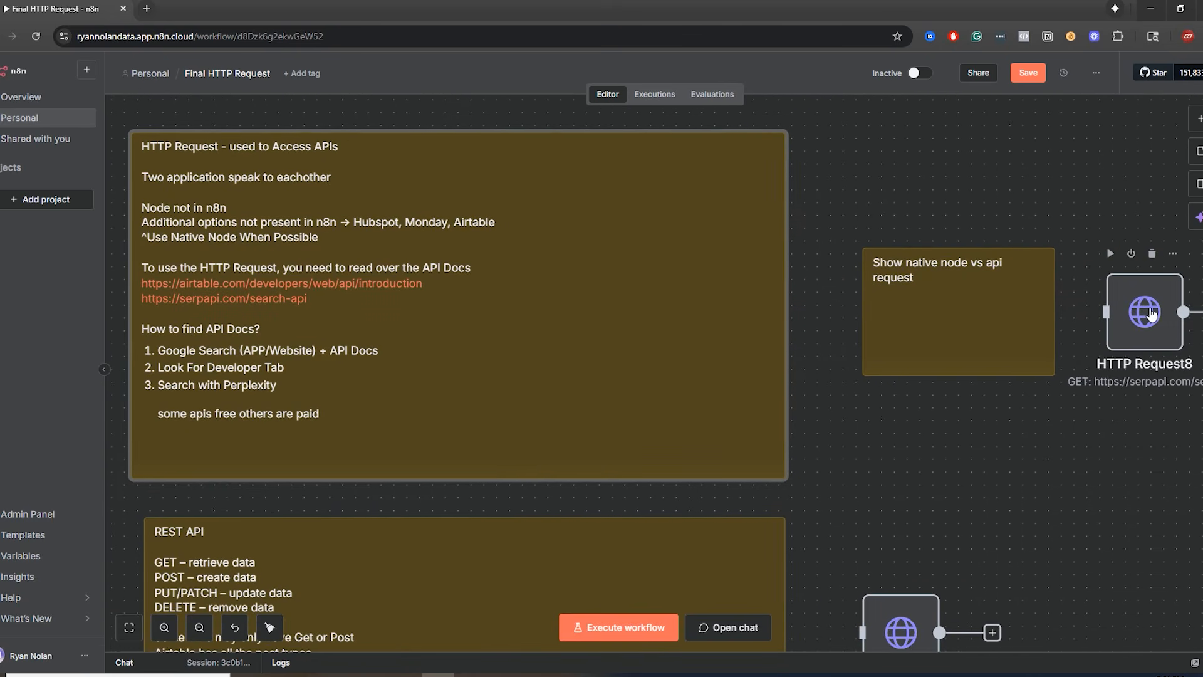
pyautogui.moveTo(1151, 314); pyautogui.dragTo(1136, 294)
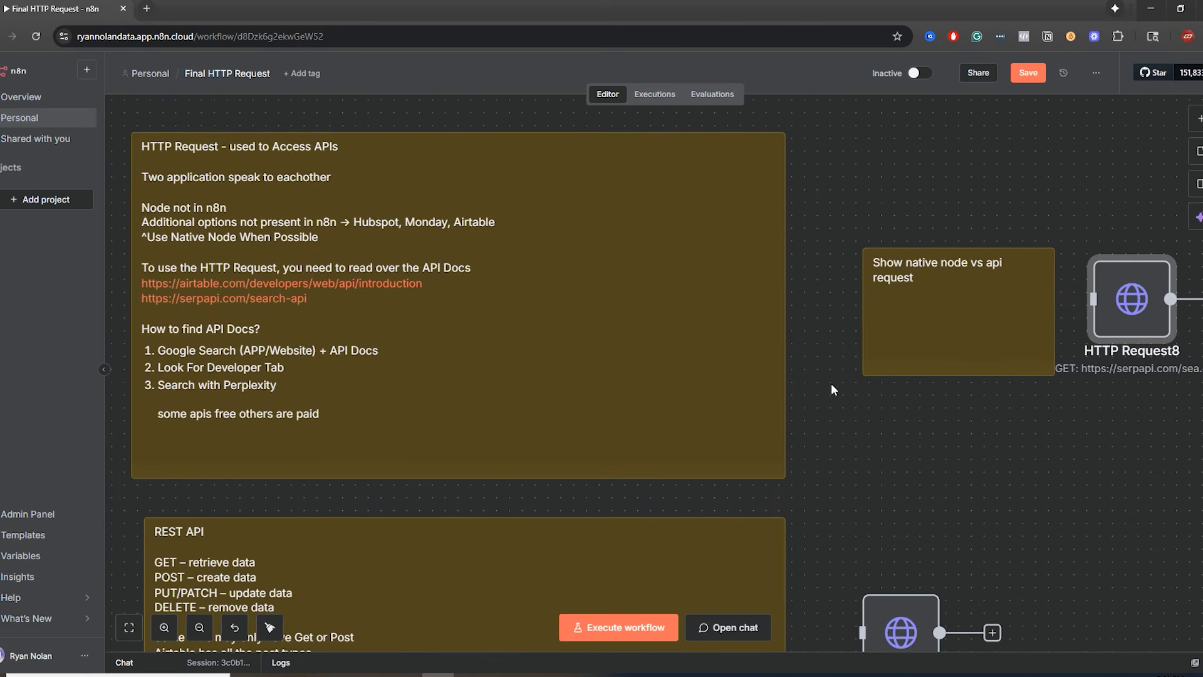
pyautogui.hscroll(-4, 394, 302)
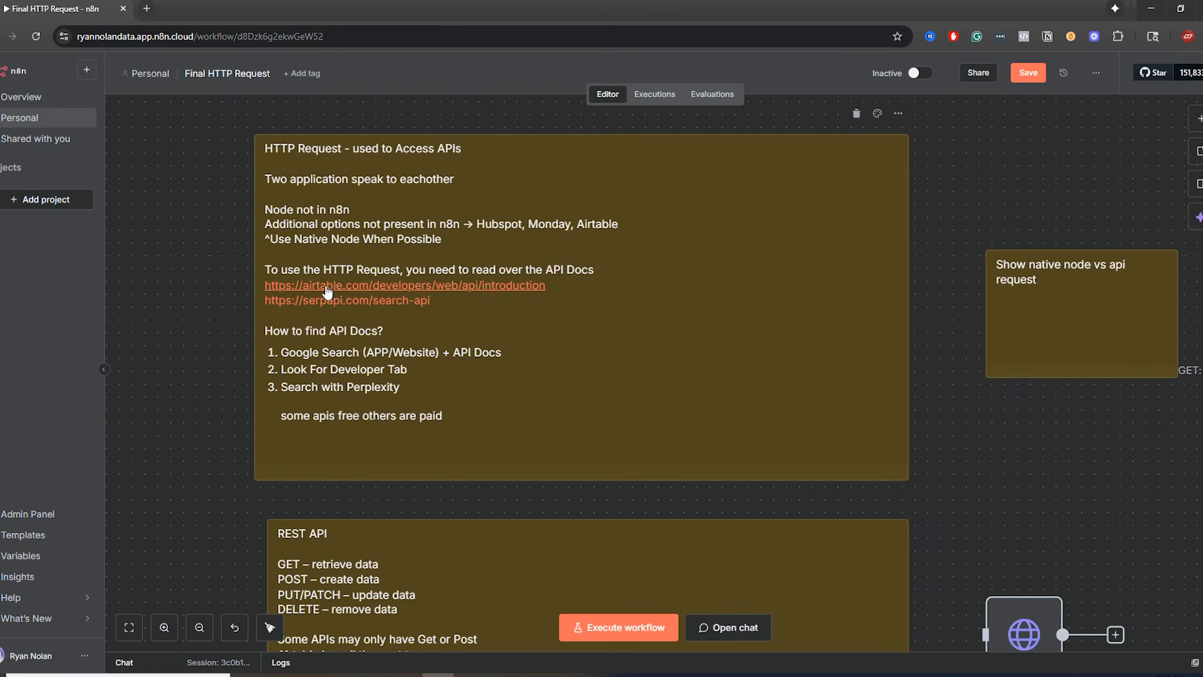
# - Search Google for "airtable api documentation" in a new browser tab and highlight the search phrase
pyautogui.click(150, 8)
pyautogui.write('a')
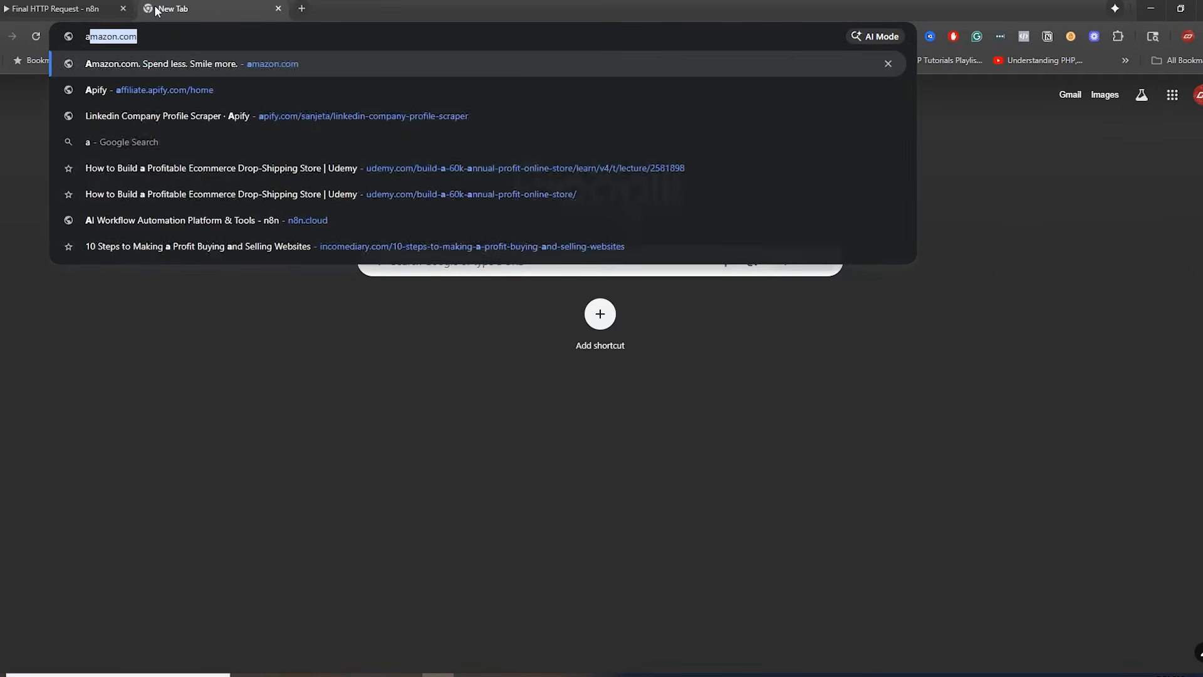
pyautogui.write('irtable api doc')
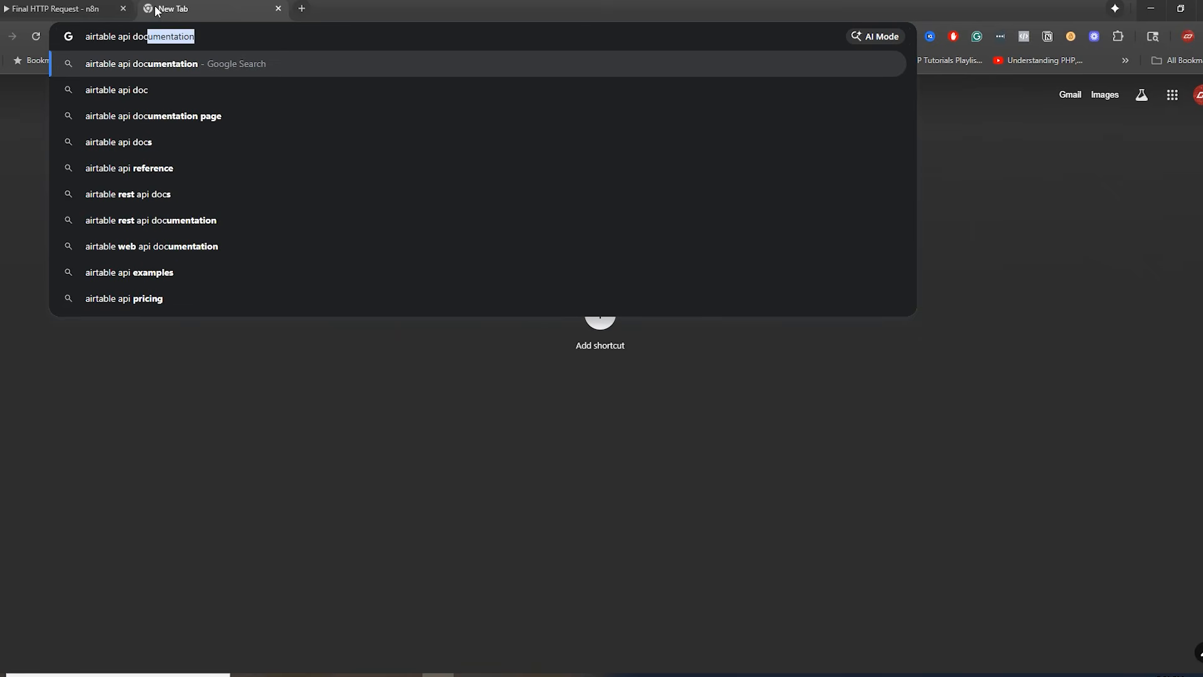
pyautogui.press('Return')
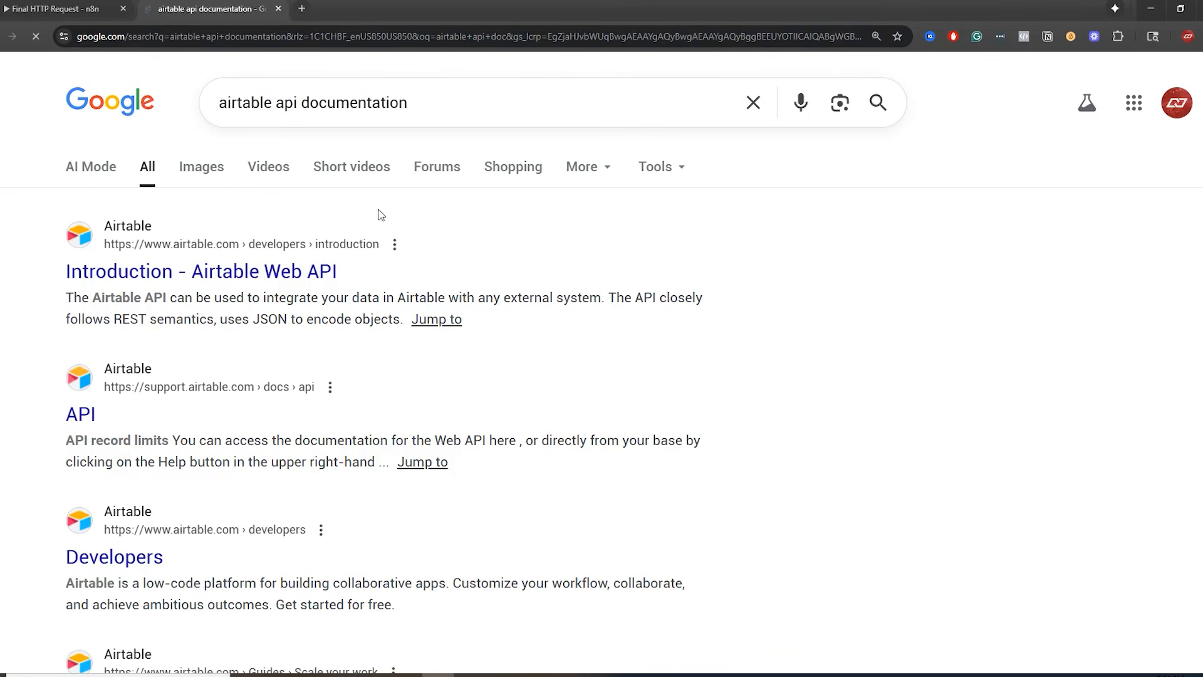
pyautogui.moveTo(230, 110); pyautogui.dragTo(408, 105)
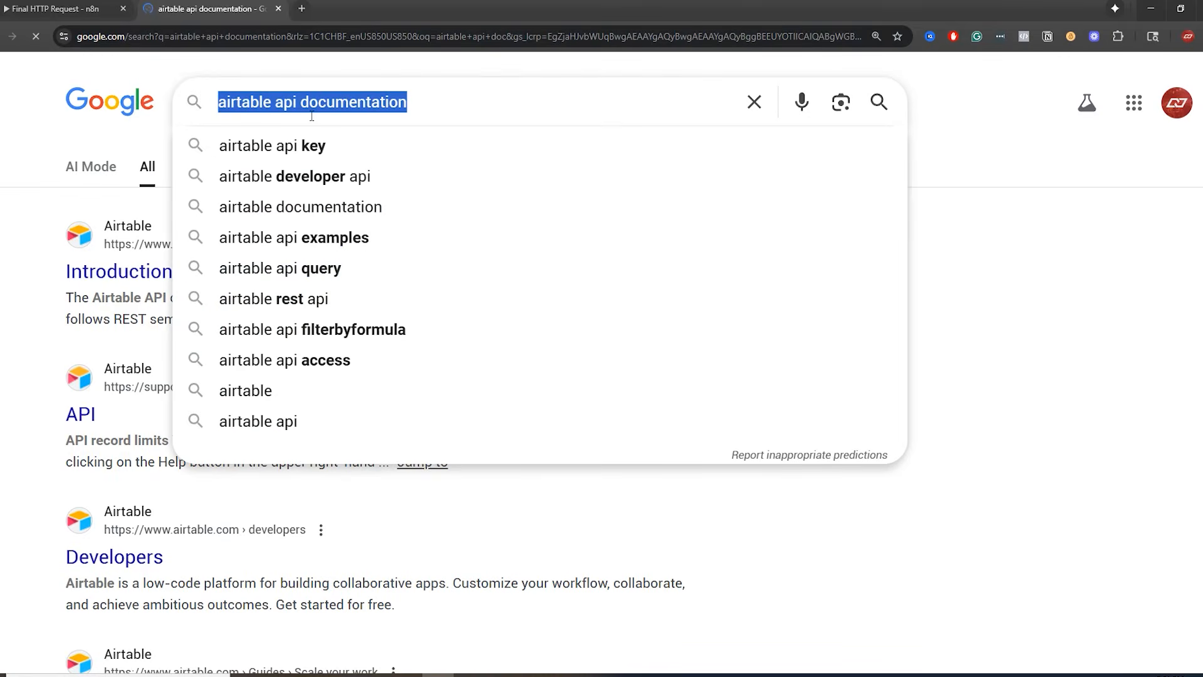
pyautogui.click(25, 299)
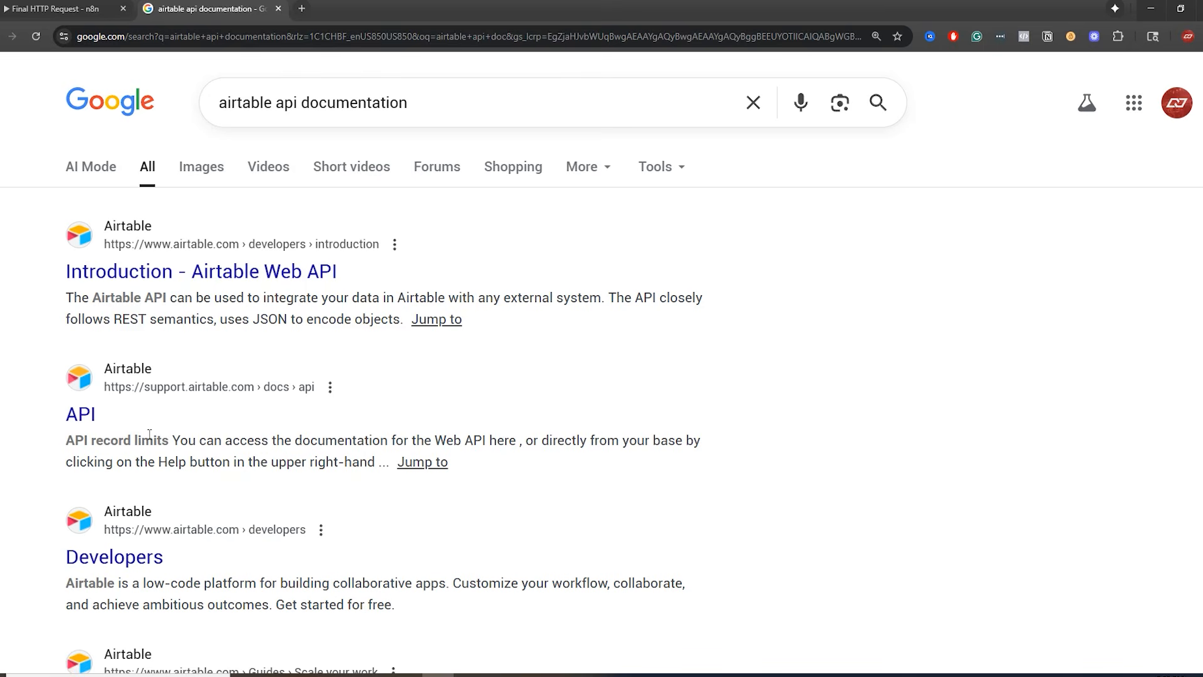
# - Open the "Introduction - Airtable Web API" search result and dismiss its cookie notice
pyautogui.click(168, 270)
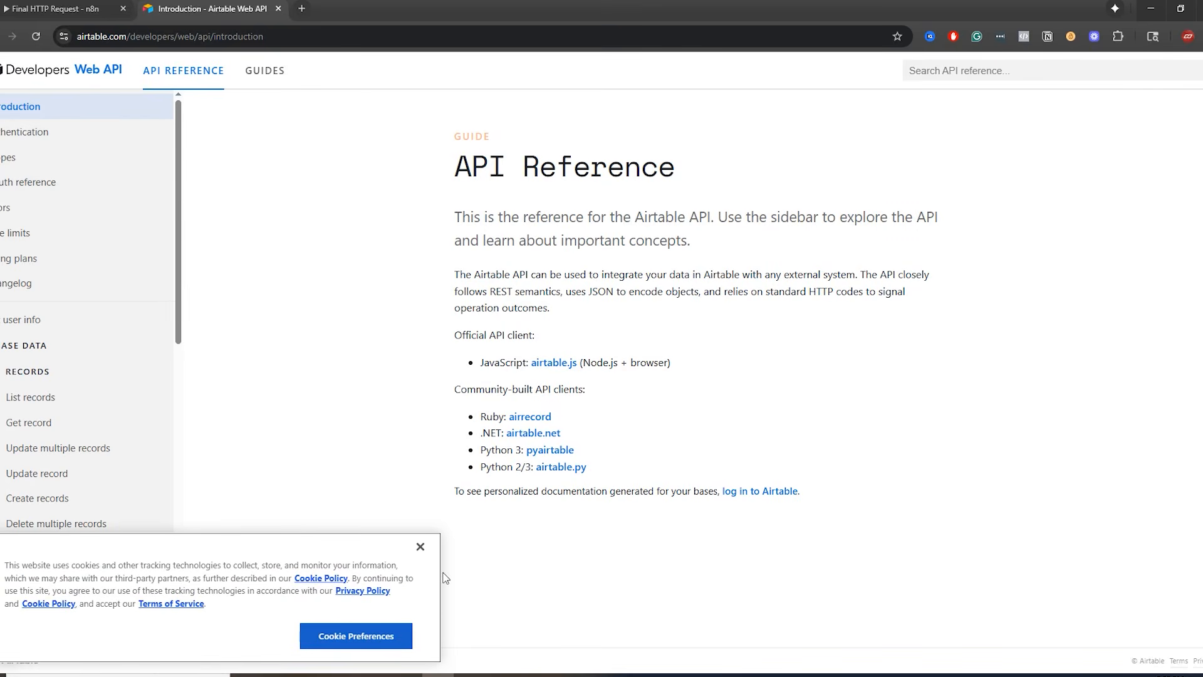
pyautogui.click(420, 547)
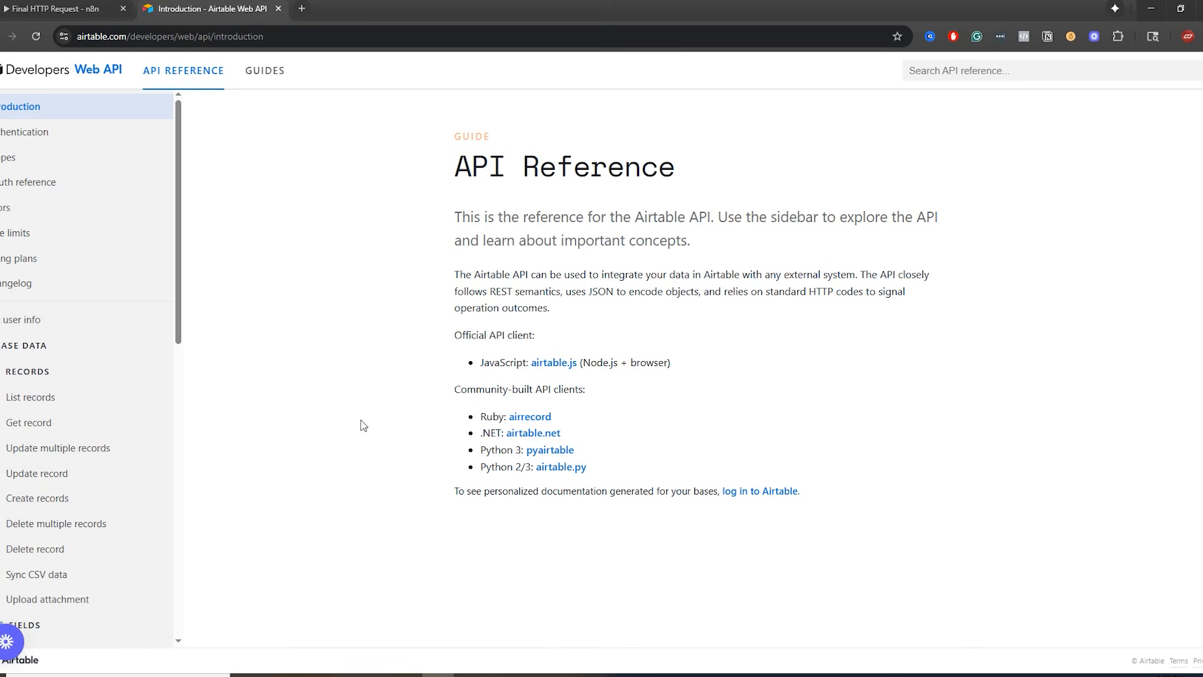
# - Check the How to find API Docs list in the n8n note and highlight "developers" in the Airtable docs page address
pyautogui.click(28, 13)
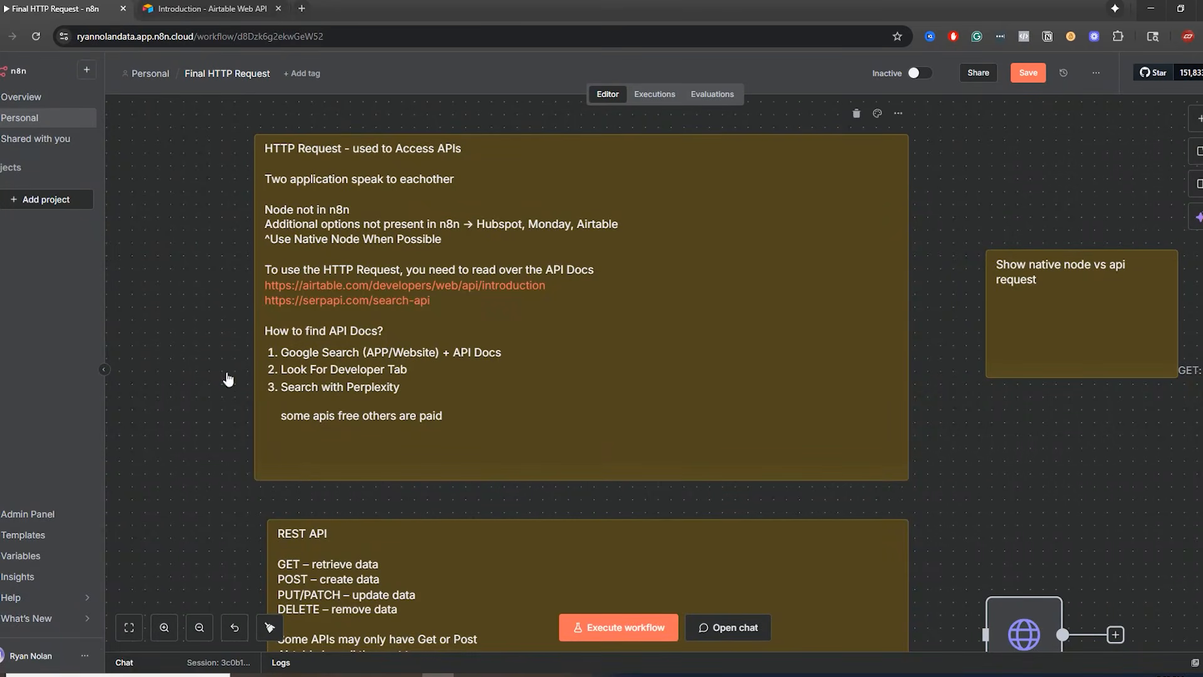
pyautogui.click(173, 11)
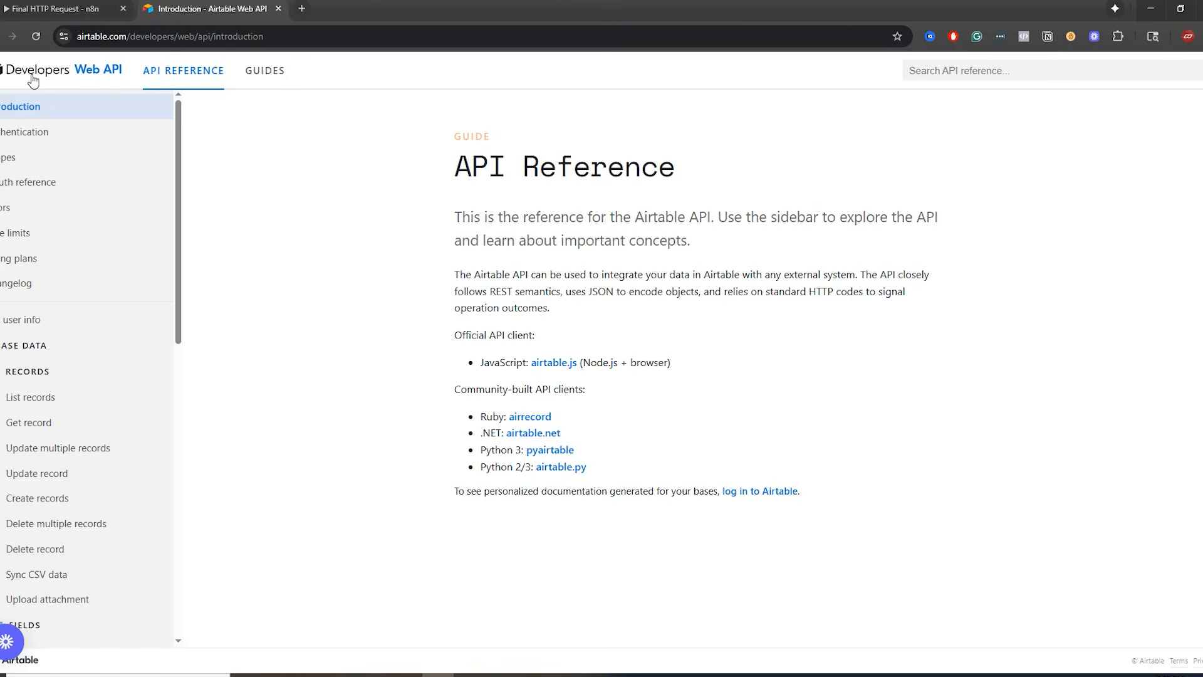
pyautogui.click(131, 36)
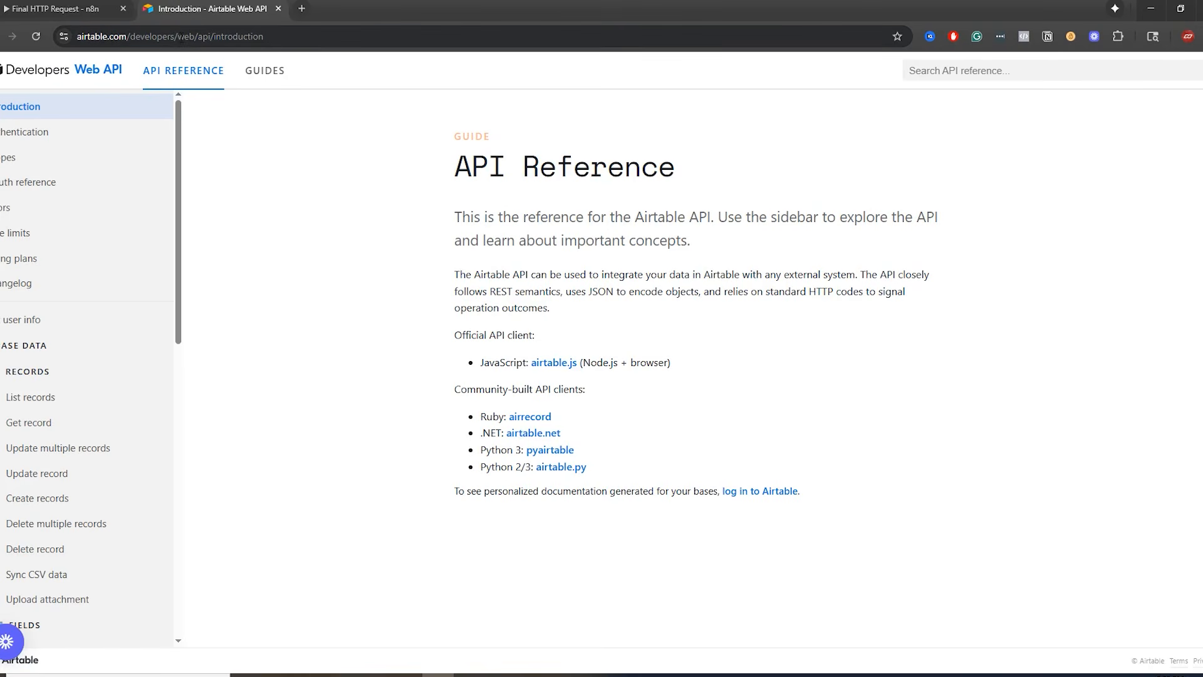
pyautogui.doubleClick(150, 36)
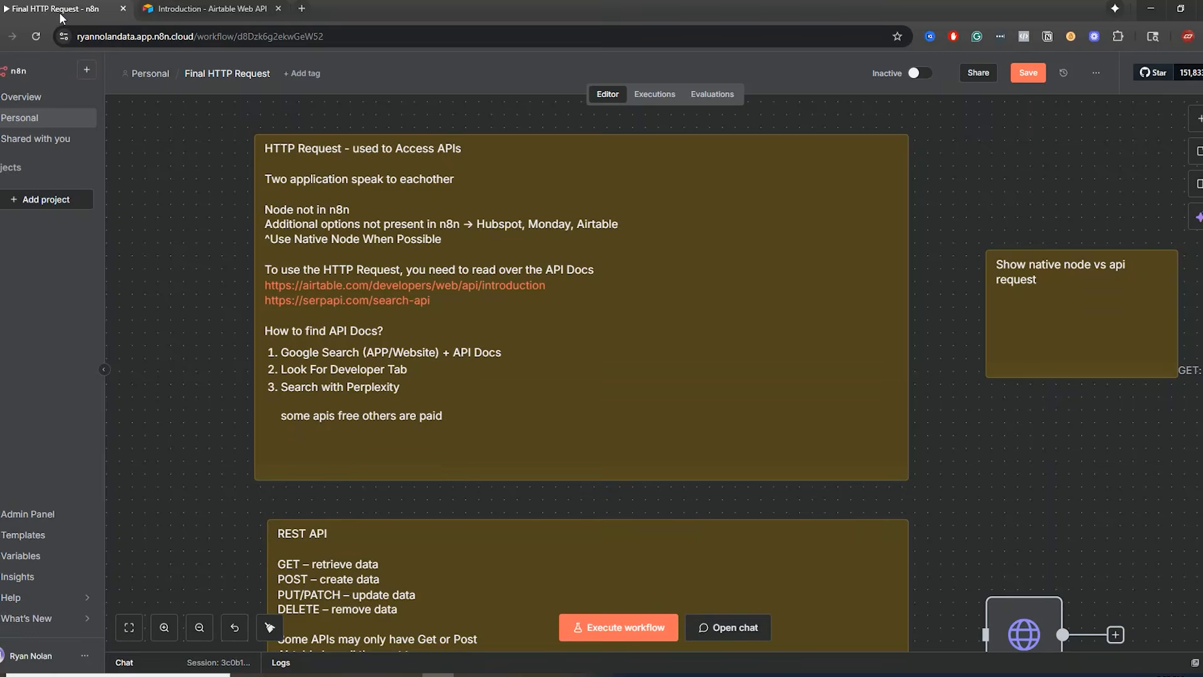
# - Open the serpapi.com/search-api link from the n8n note and shorten its address to load the serpapi.com home page
pyautogui.click(56, 9)
pyautogui.click(352, 301)
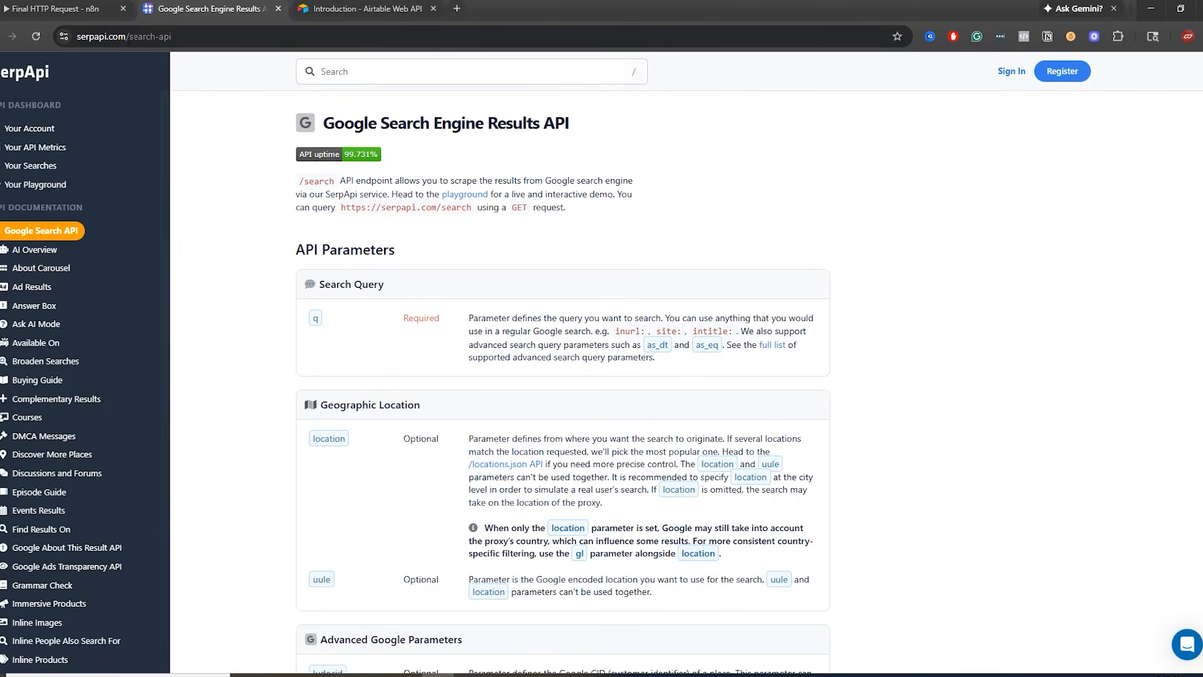
pyautogui.click(128, 37)
pyautogui.hotkey('shift', 'End')
pyautogui.press('Delete')
pyautogui.press('Return')
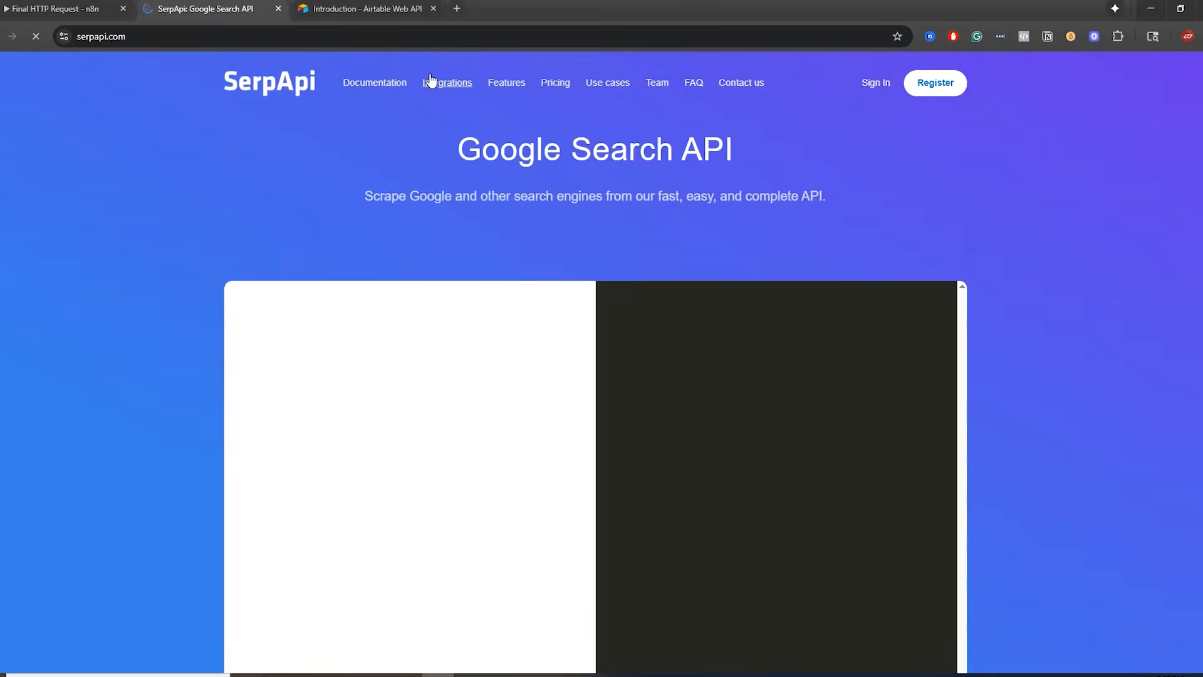
# - Look through the SerpApi home page down to the Documentation links in its footer
pyautogui.scroll(-20, 1052, 343)
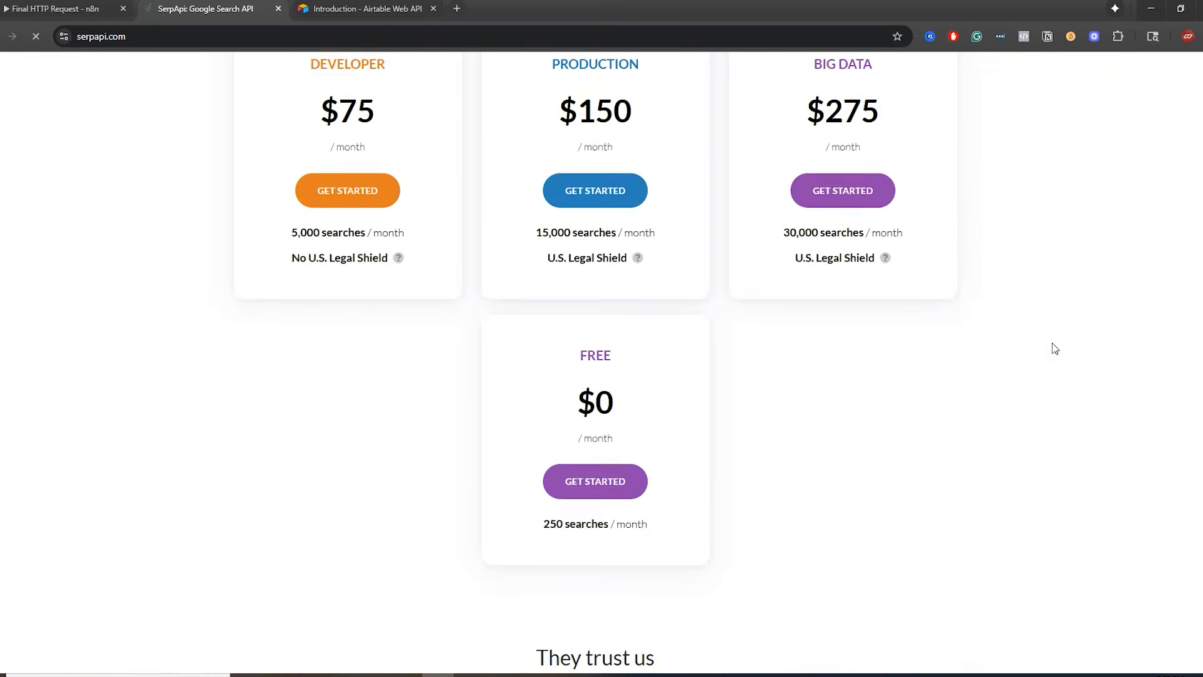
pyautogui.scroll(-10, 1052, 344)
pyautogui.scroll(4, 1053, 344)
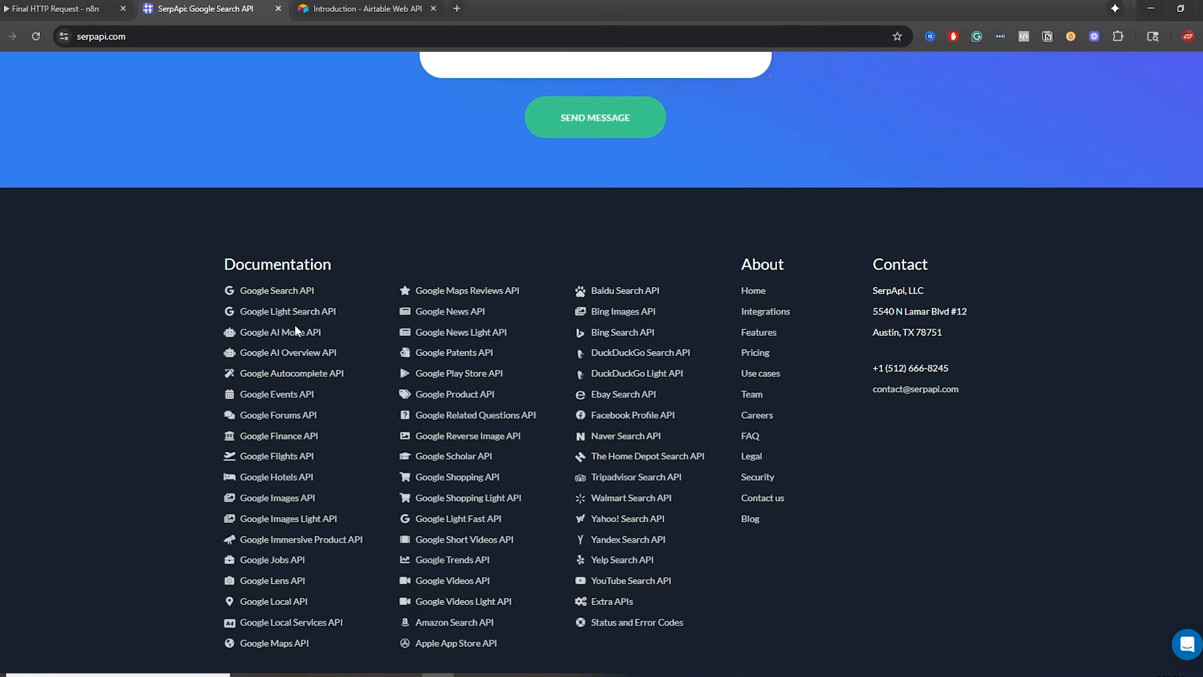
pyautogui.scroll(-1, 296, 392)
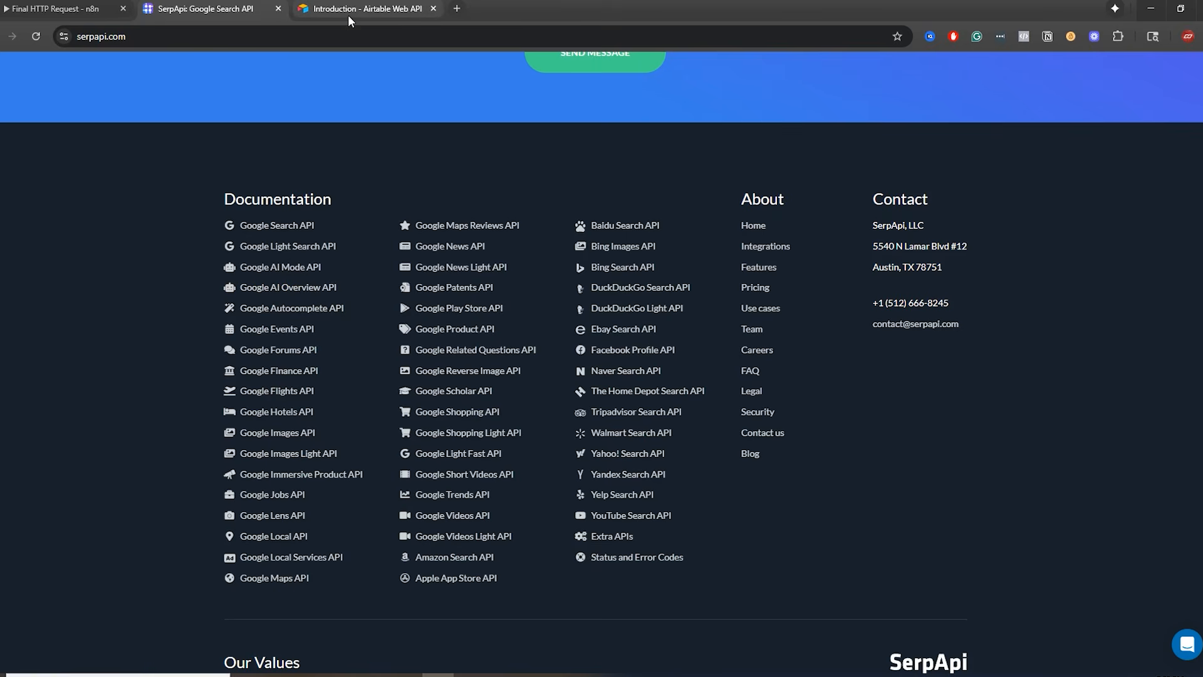
# - Open the HTTP Request note in n8n for editing and highlight the "Search with Perplexity" line and the word Perplexity
pyautogui.click(18, 9)
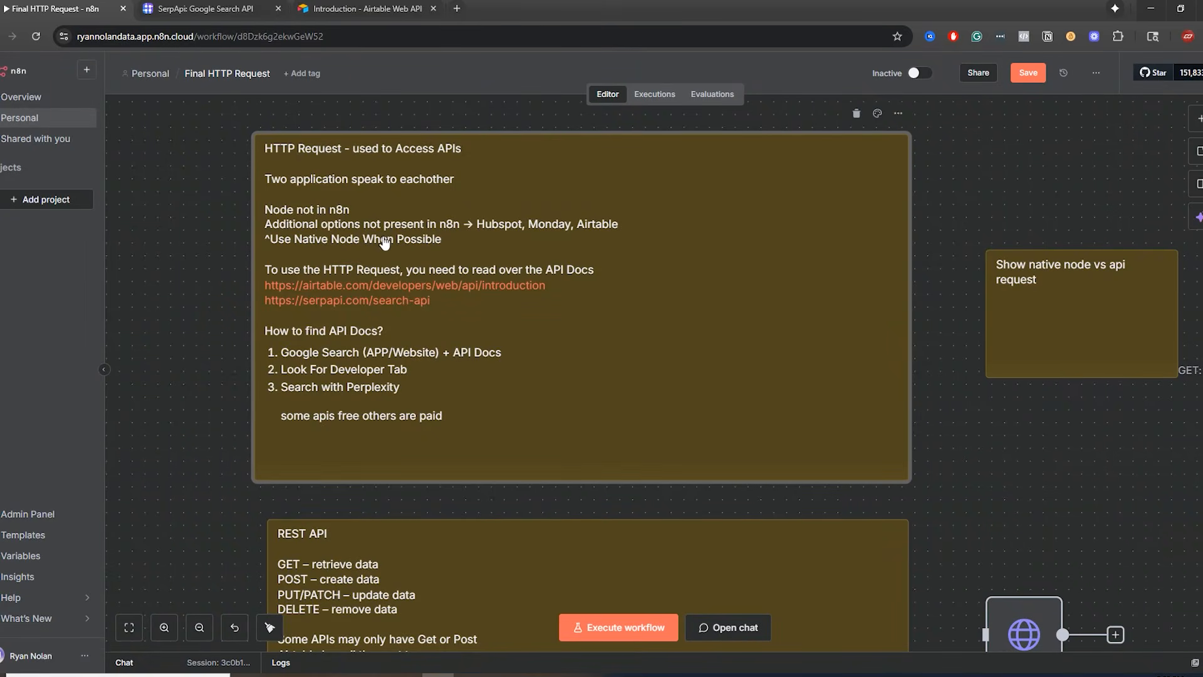
pyautogui.doubleClick(405, 392)
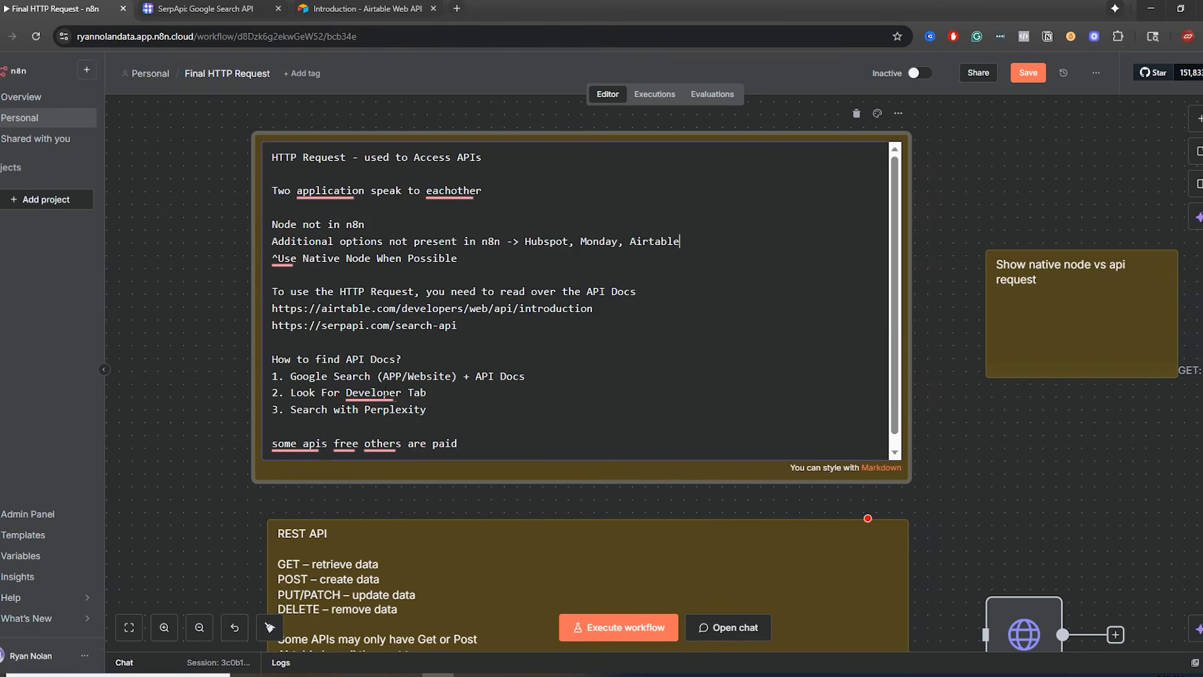
pyautogui.tripleClick(418, 412)
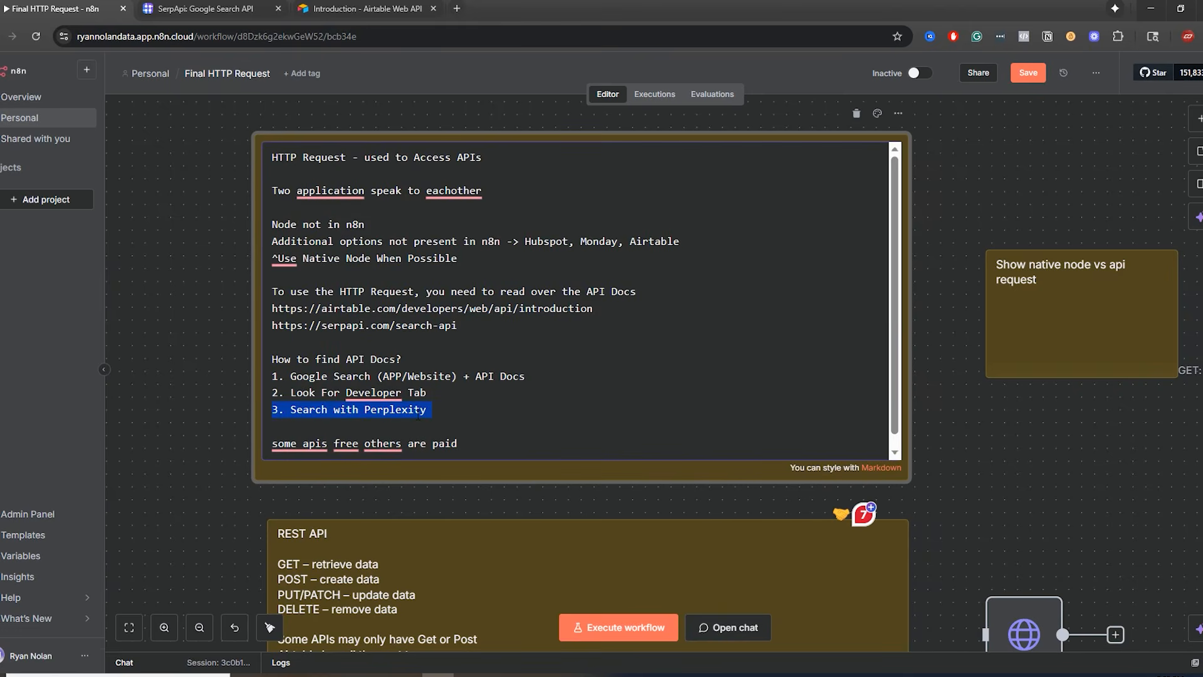
pyautogui.click(436, 415)
pyautogui.moveTo(432, 410); pyautogui.dragTo(303, 413)
pyautogui.doubleClick(376, 410)
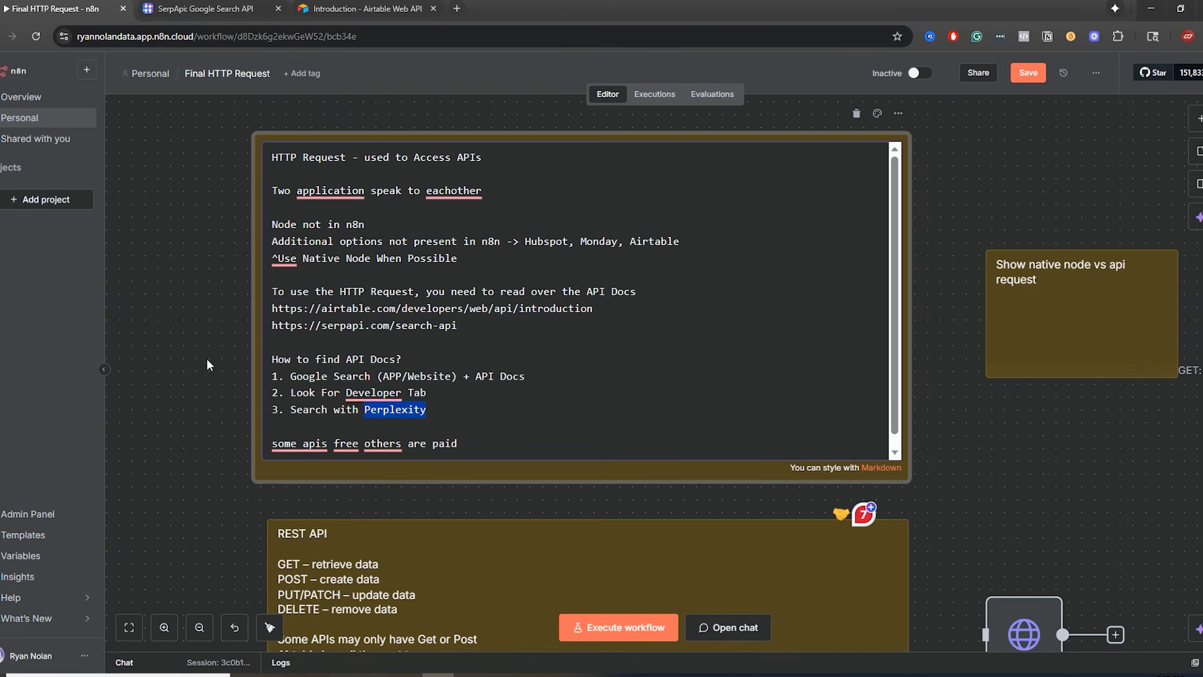
pyautogui.moveTo(429, 410); pyautogui.dragTo(359, 410)
pyautogui.doubleClick(423, 411)
pyautogui.click(375, 421)
# - Highlight the numbered API docs methods and the "some apis free others are paid" line, and leave the note's editing mode
pyautogui.moveTo(469, 413); pyautogui.dragTo(272, 376)
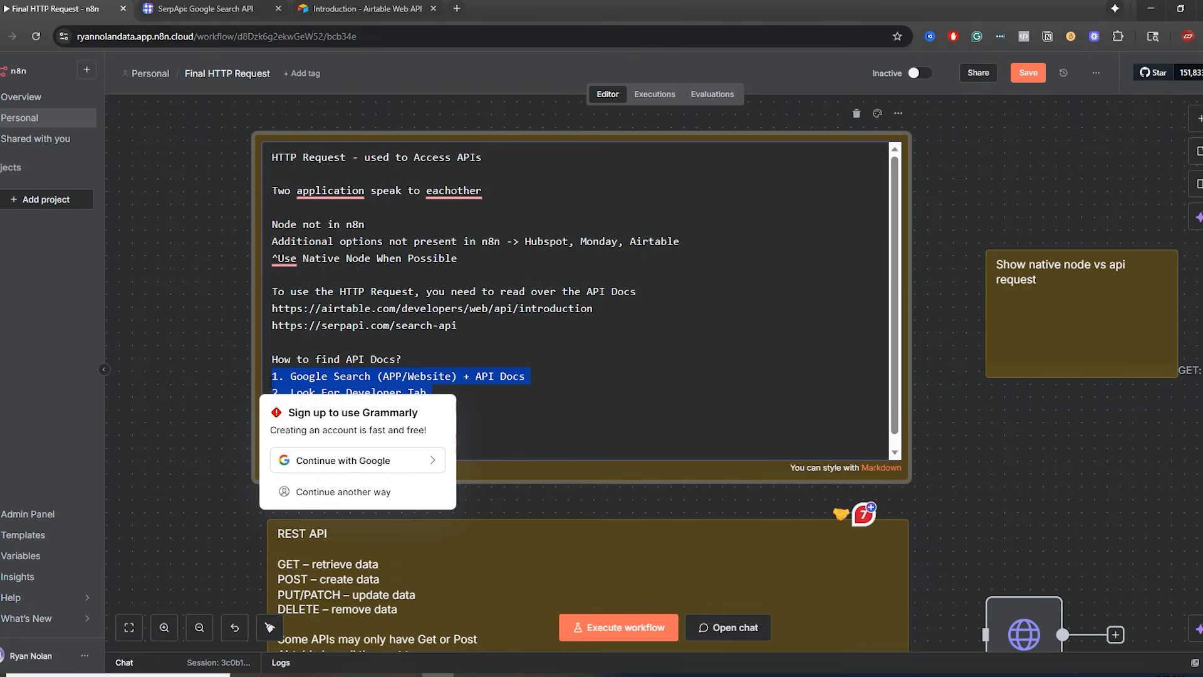
pyautogui.click(395, 376)
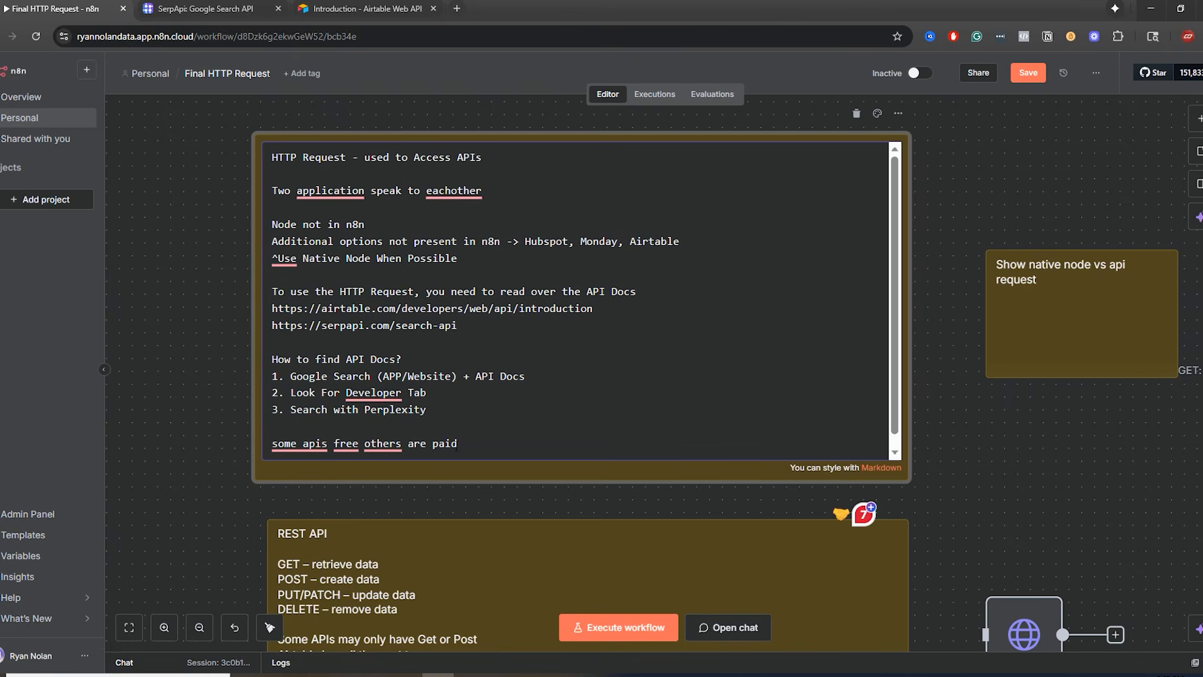
pyautogui.moveTo(492, 445); pyautogui.dragTo(272, 443)
pyautogui.click(211, 320)
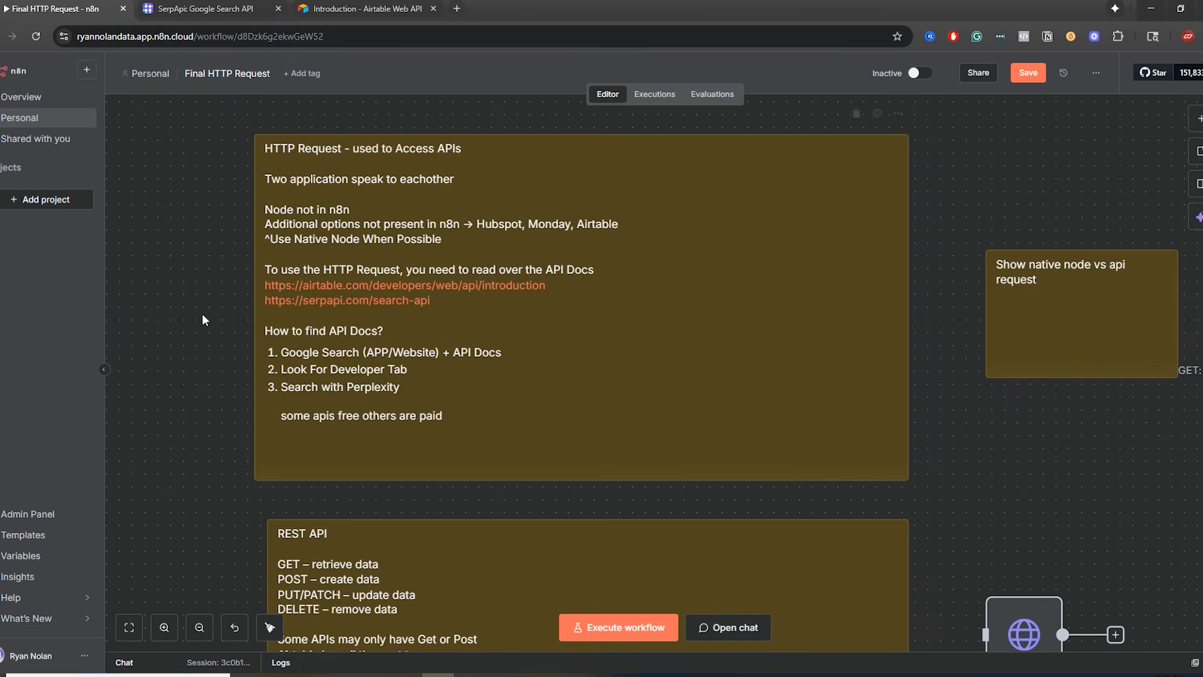
# - Examine SerpApi's Simple Pricing section, highlighting the Developer plan's price and search allowance, the Free plan's allowance, and the site address
pyautogui.click(212, 9)
pyautogui.scroll(10, 526, 245)
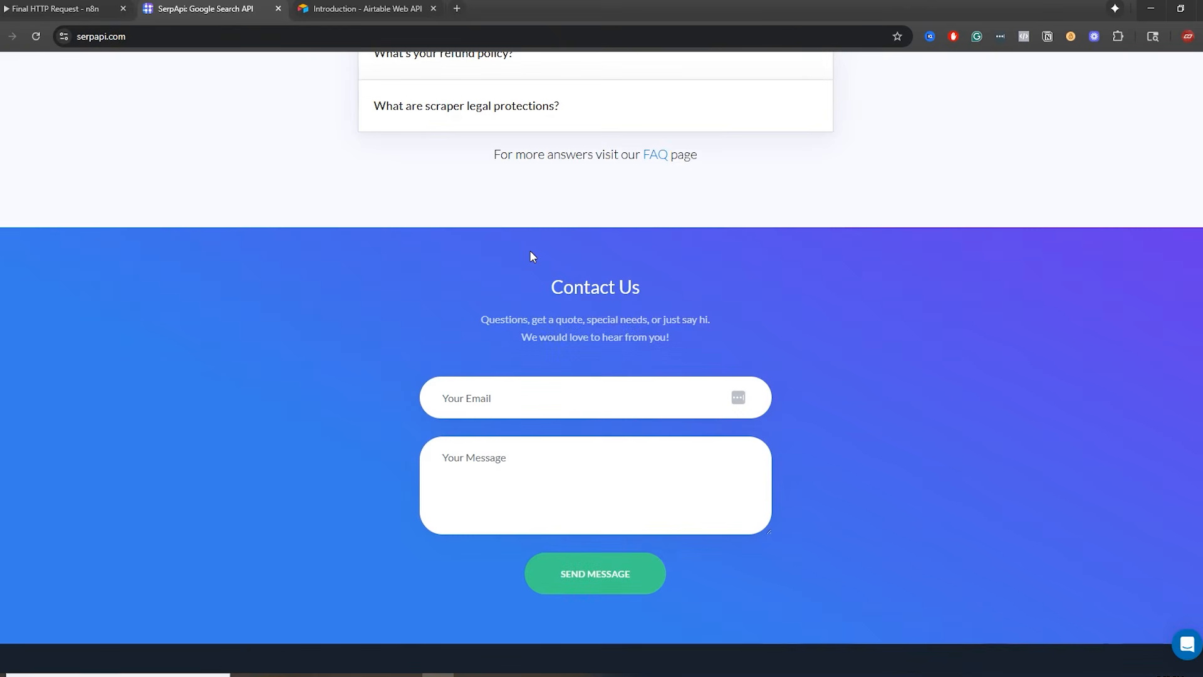
pyautogui.scroll(15, 530, 251)
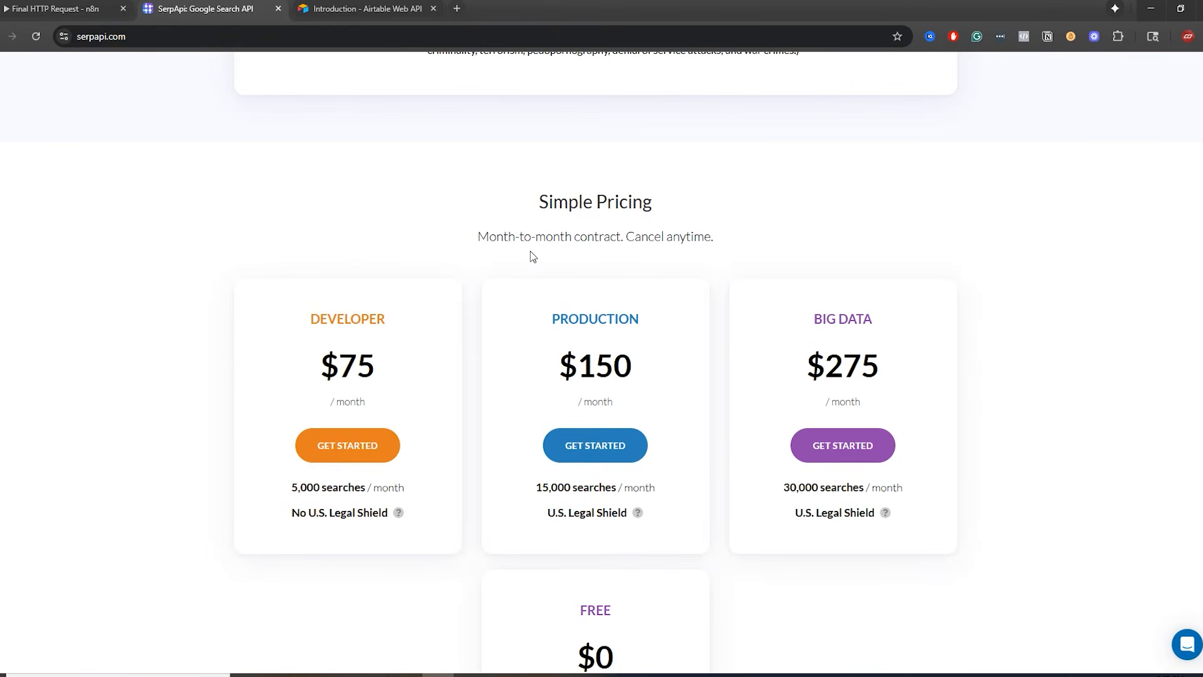
pyautogui.moveTo(322, 365); pyautogui.dragTo(401, 374)
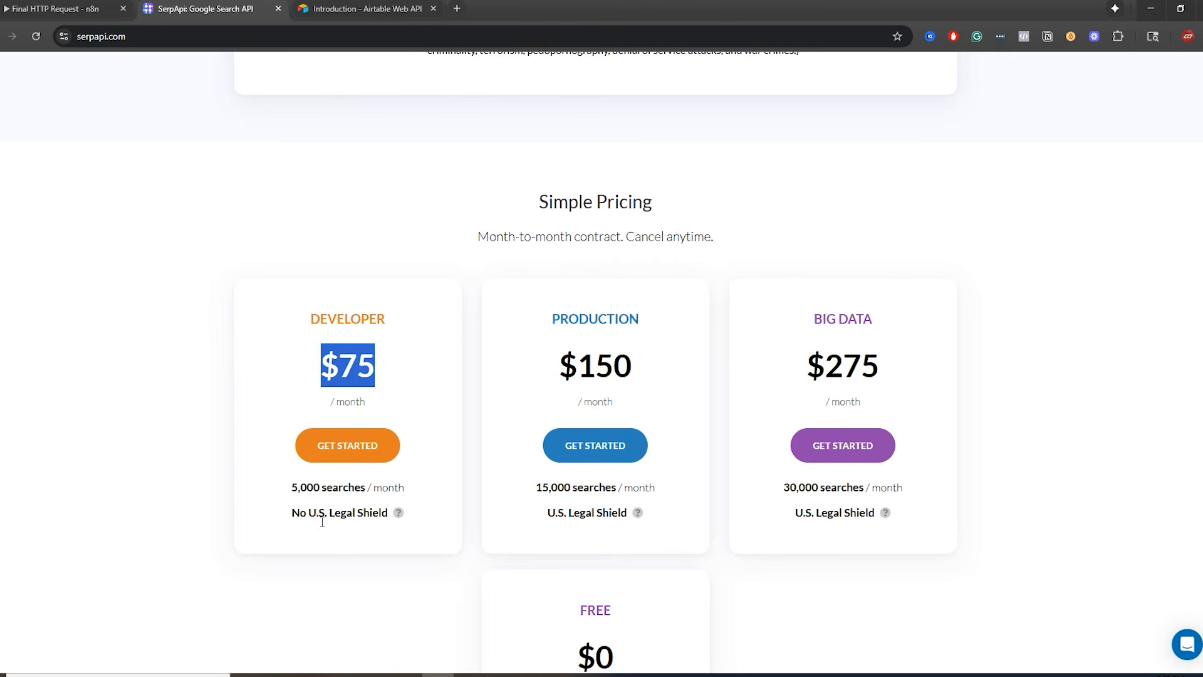
pyautogui.moveTo(292, 488); pyautogui.dragTo(343, 488)
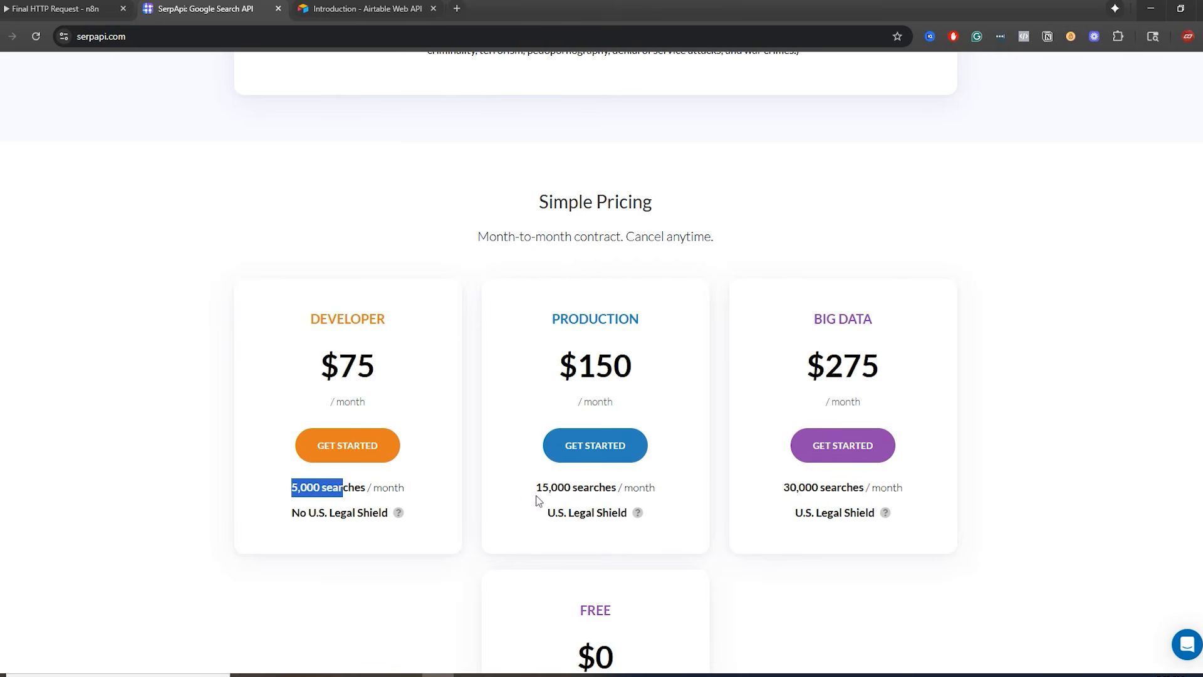
pyautogui.scroll(-3, 776, 495)
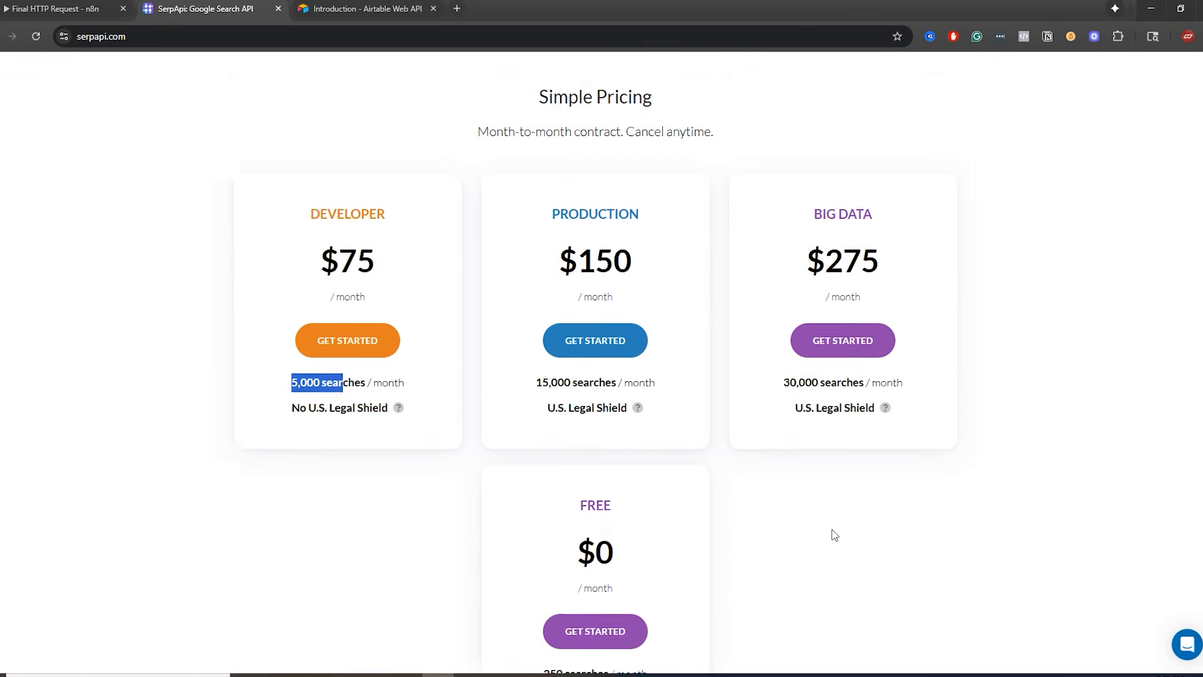
pyautogui.moveTo(606, 583); pyautogui.dragTo(543, 583)
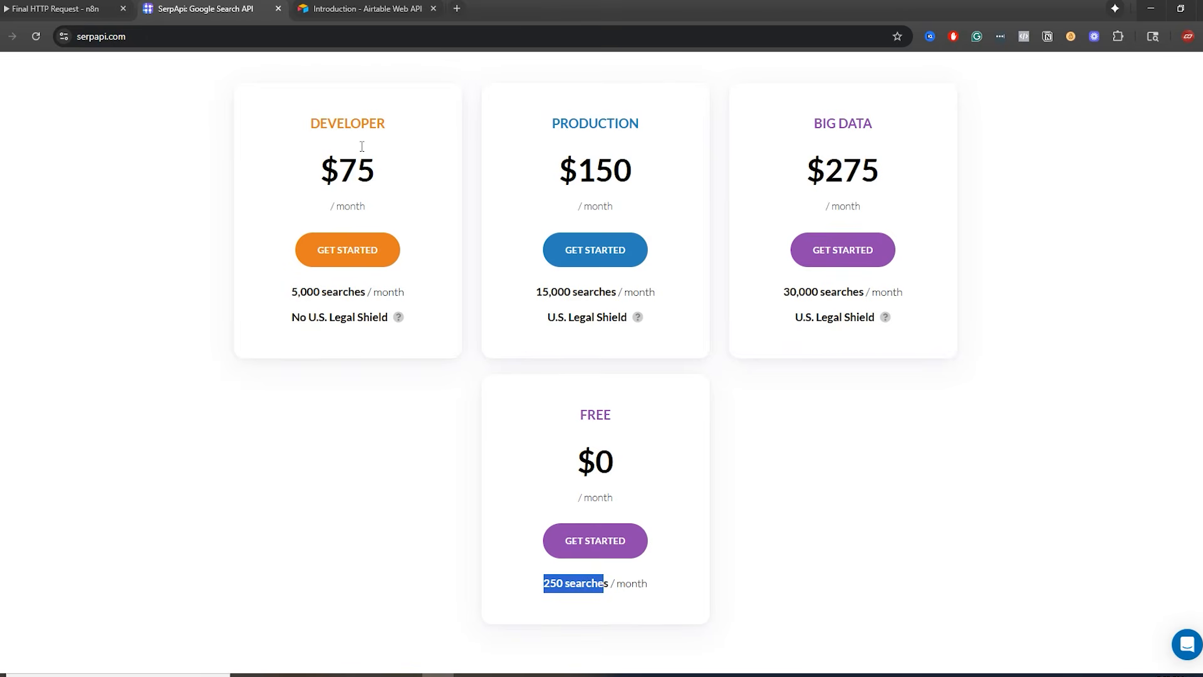
pyautogui.scroll(1, 461, 220)
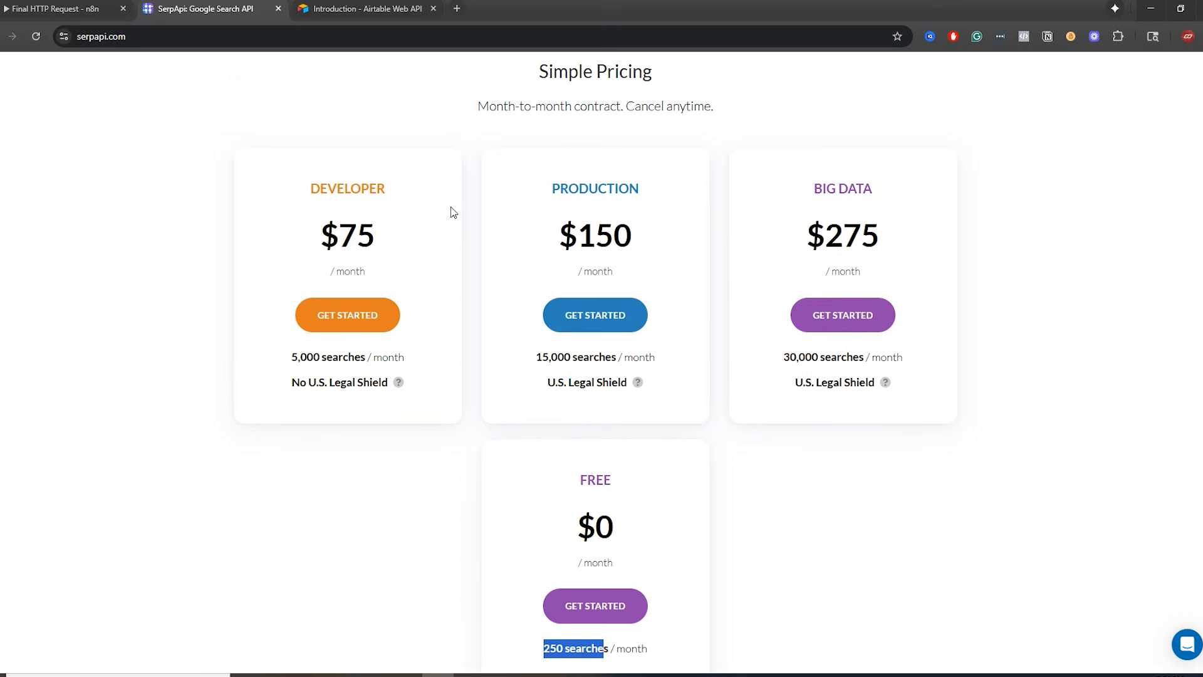
pyautogui.click(111, 32)
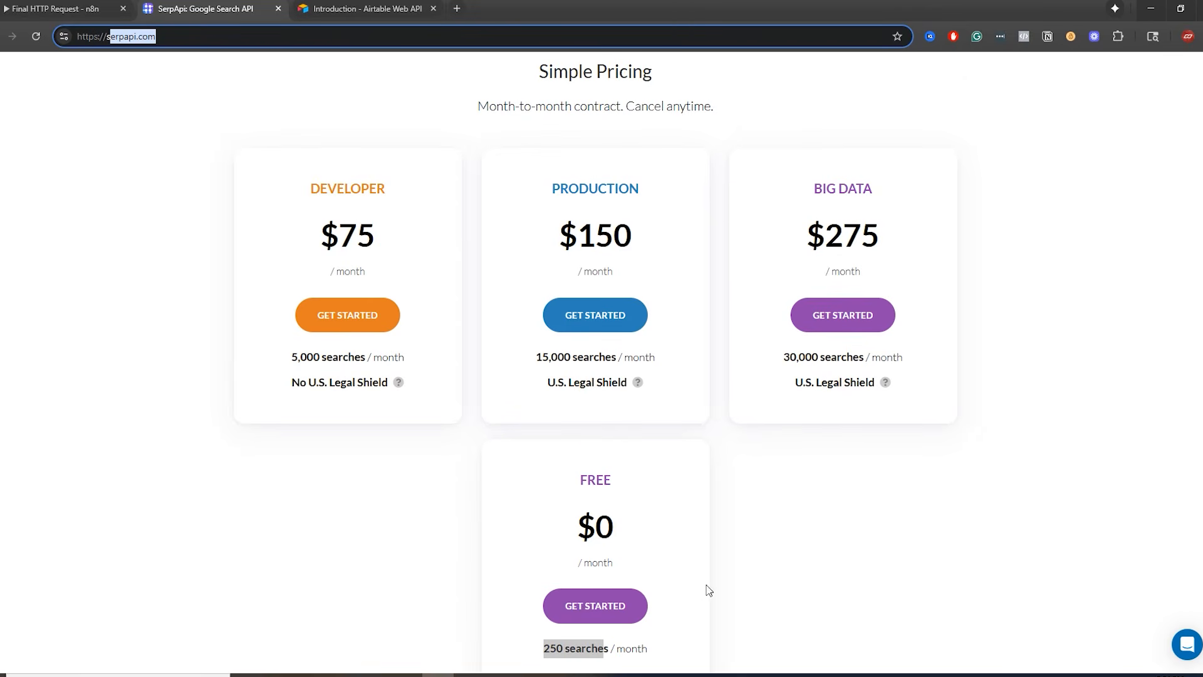
# - Return to the n8n workflow and move the Google search1 node slightly up, level with the HTTP Request8 node
pyautogui.click(337, 10)
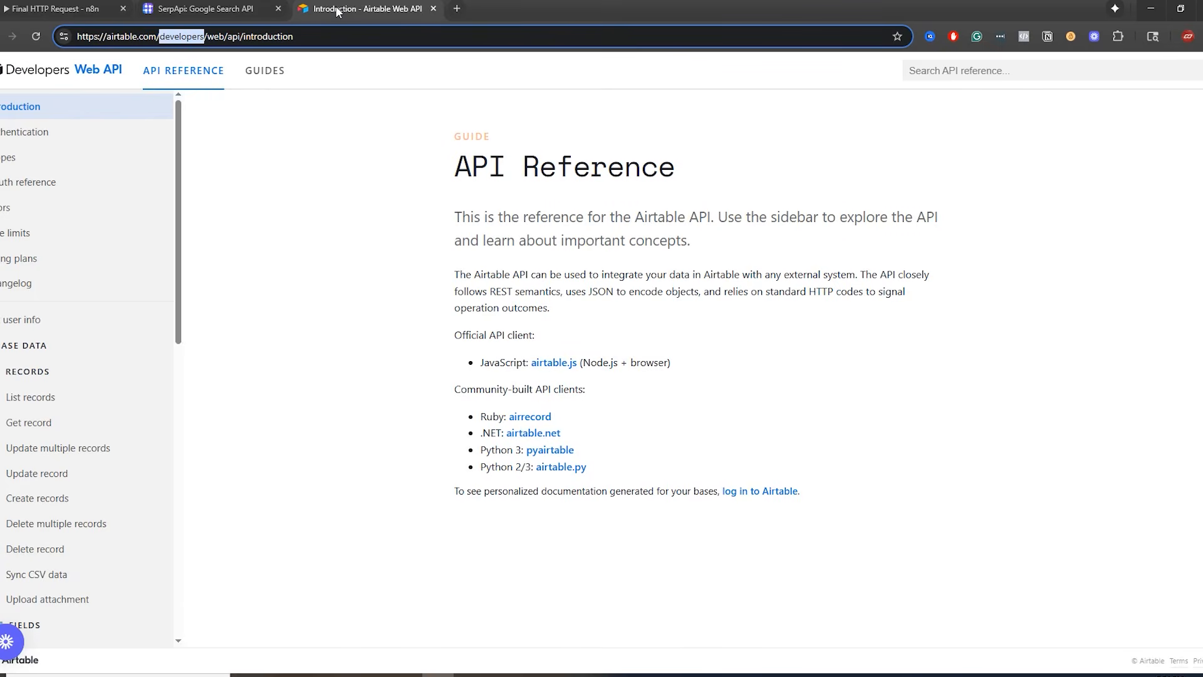
pyautogui.click(51, 16)
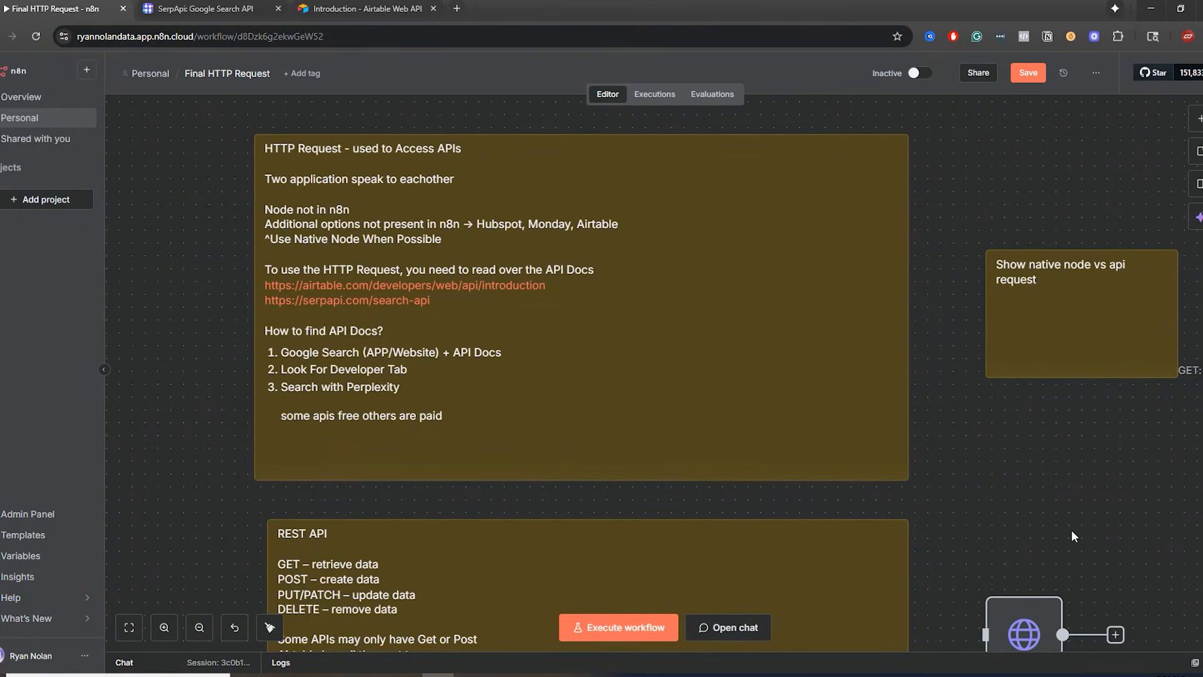
pyautogui.moveTo(1072, 529); pyautogui.dragTo(660, 495)
pyautogui.moveTo(948, 443); pyautogui.dragTo(742, 486)
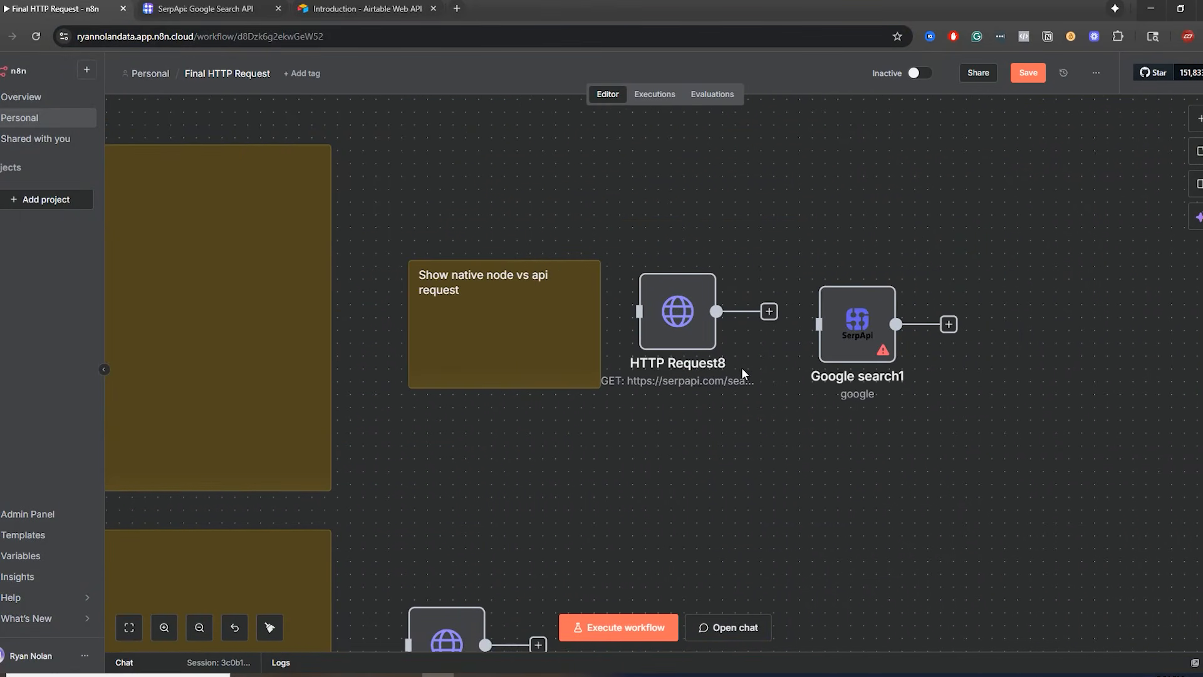
pyautogui.click(867, 336)
pyautogui.moveTo(867, 336); pyautogui.dragTo(867, 322)
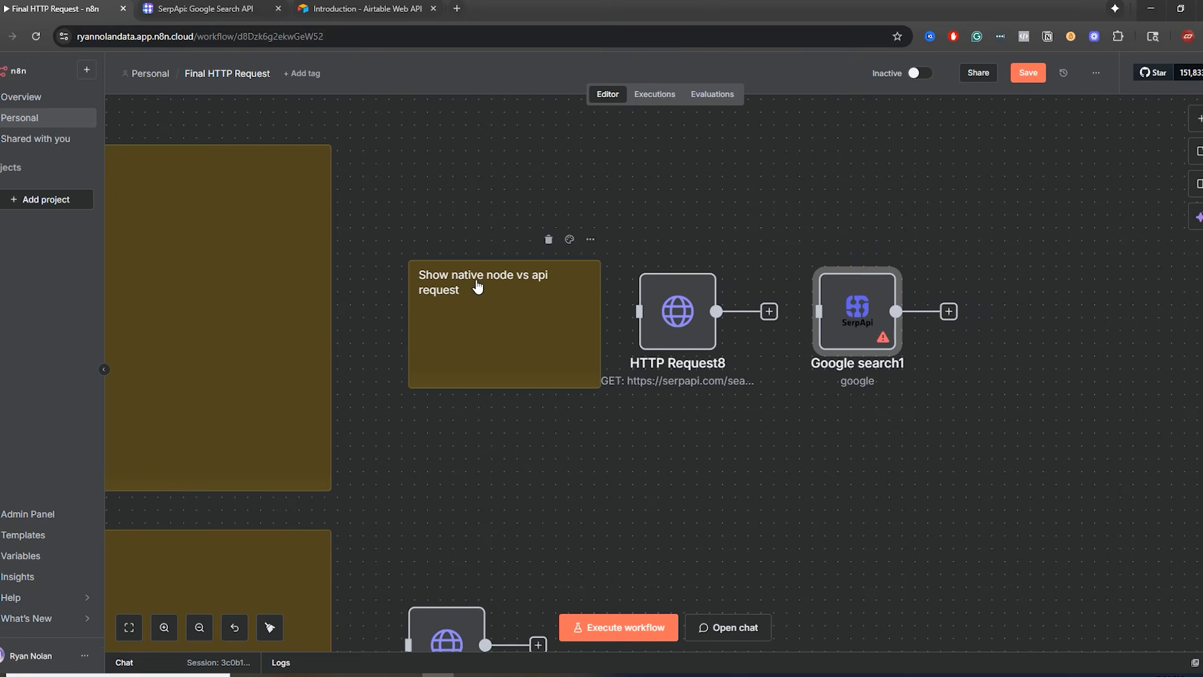
# - Examine the HTTP Request8 node's method, URL, and query parameters, and return to the canvas
pyautogui.doubleClick(675, 321)
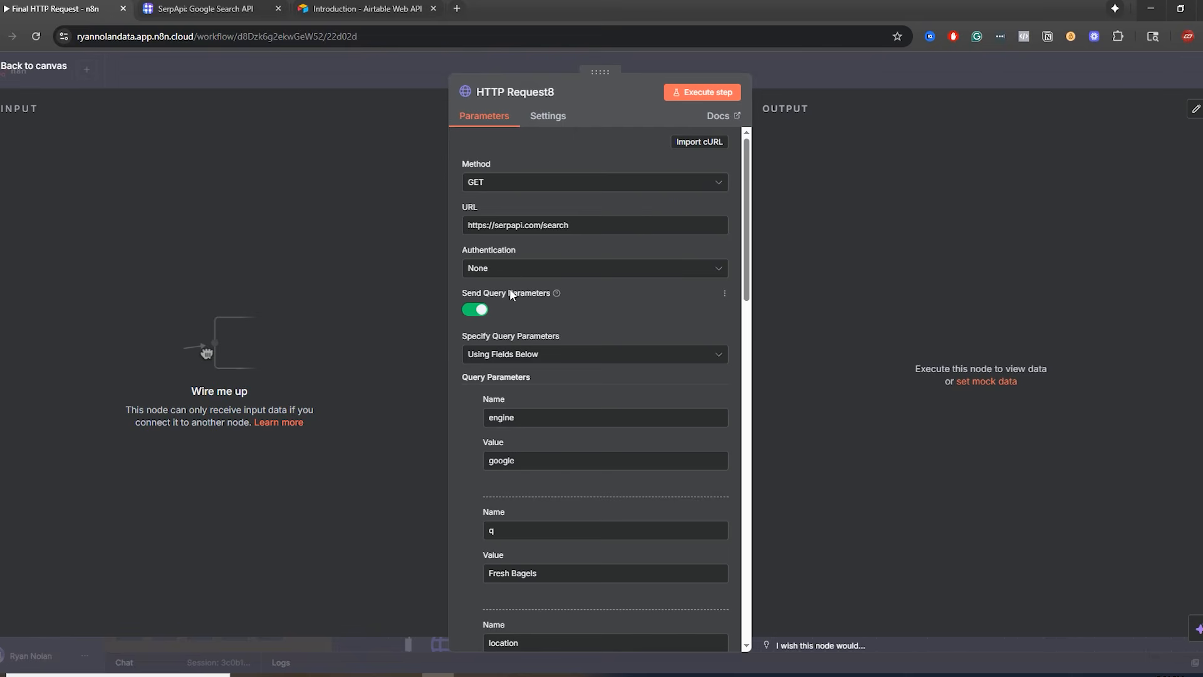
pyautogui.scroll(-3, 512, 288)
pyautogui.scroll(-12, 511, 313)
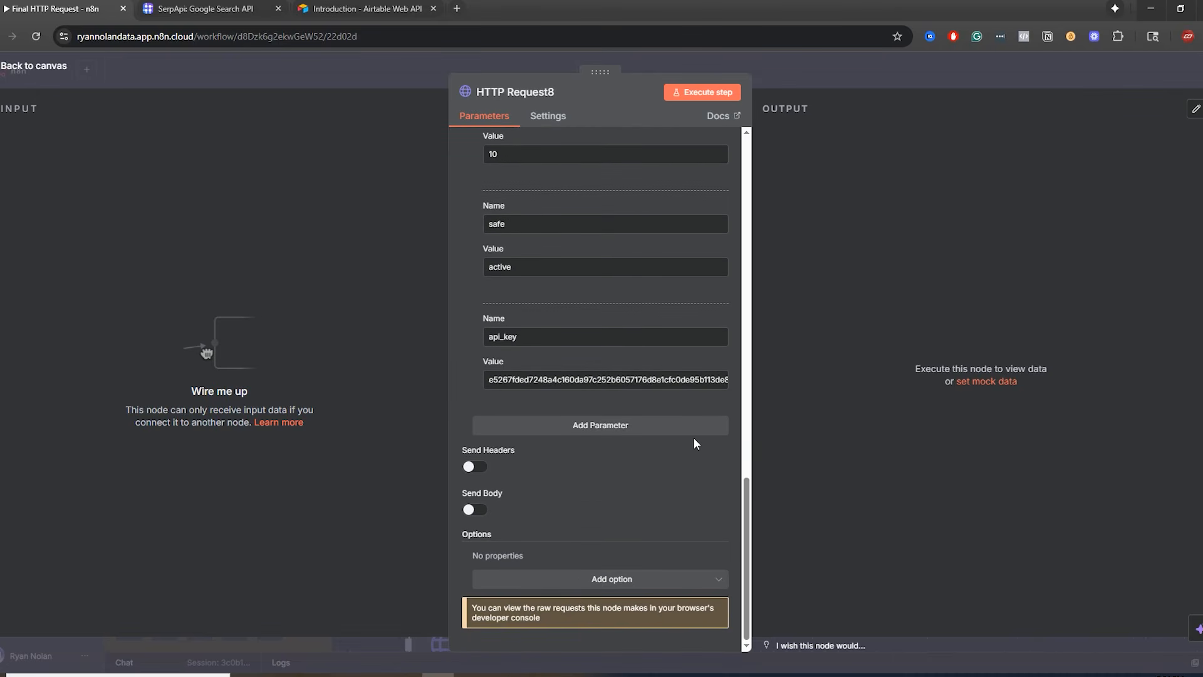
pyautogui.click(829, 77)
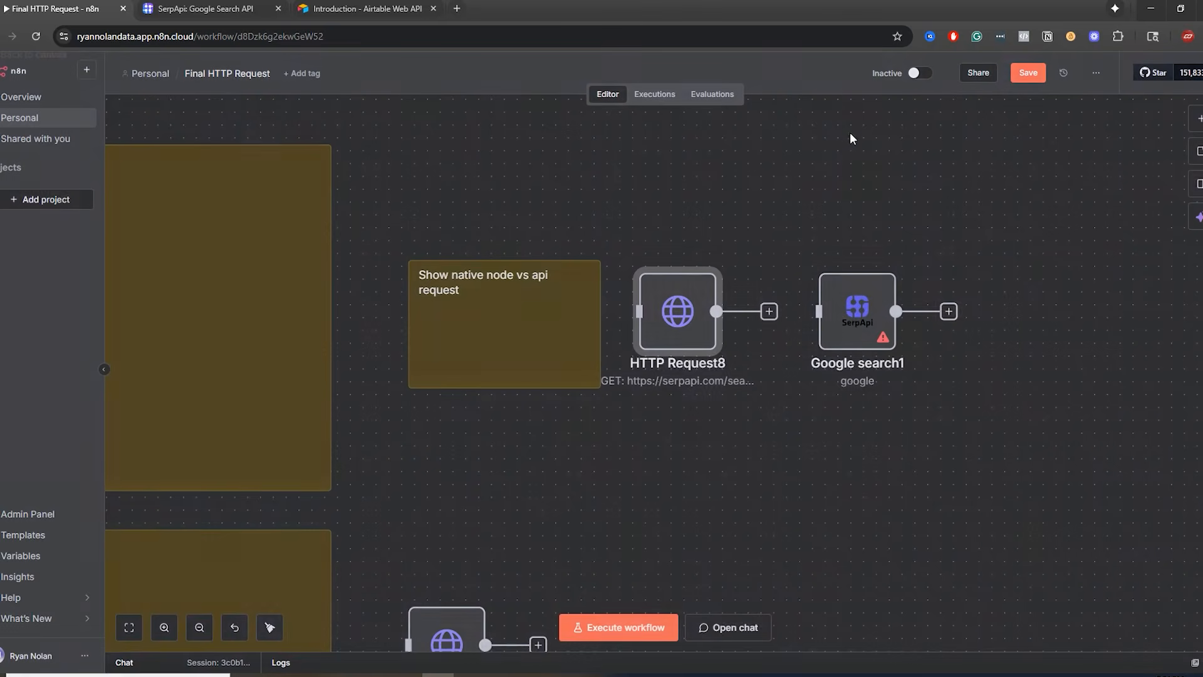
# - Examine the Google search1 node's settings and available additional fields, and return to the canvas without adding any
pyautogui.doubleClick(857, 339)
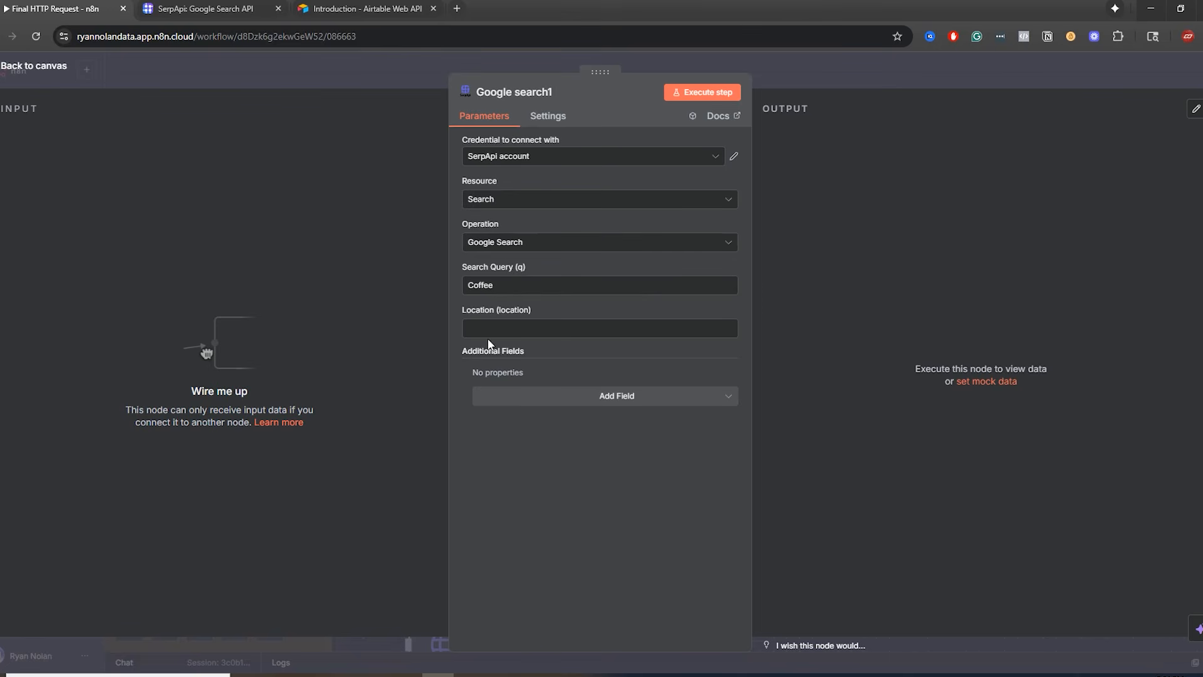
pyautogui.click(631, 410)
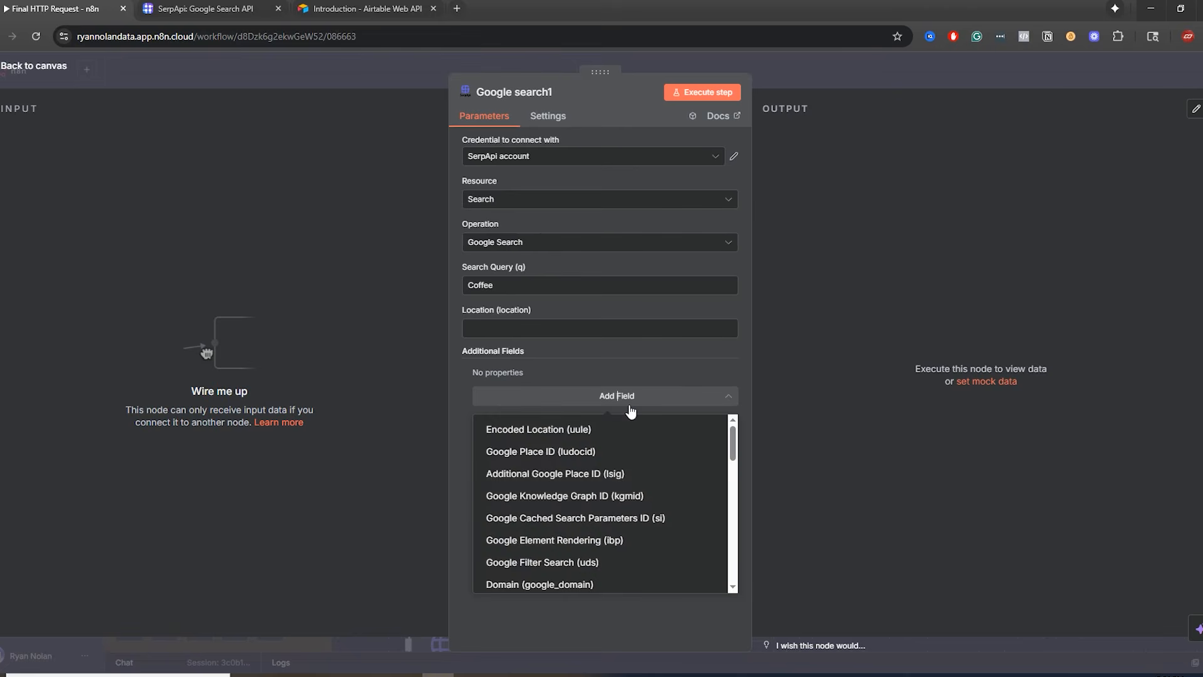
pyautogui.scroll(-5, 630, 510)
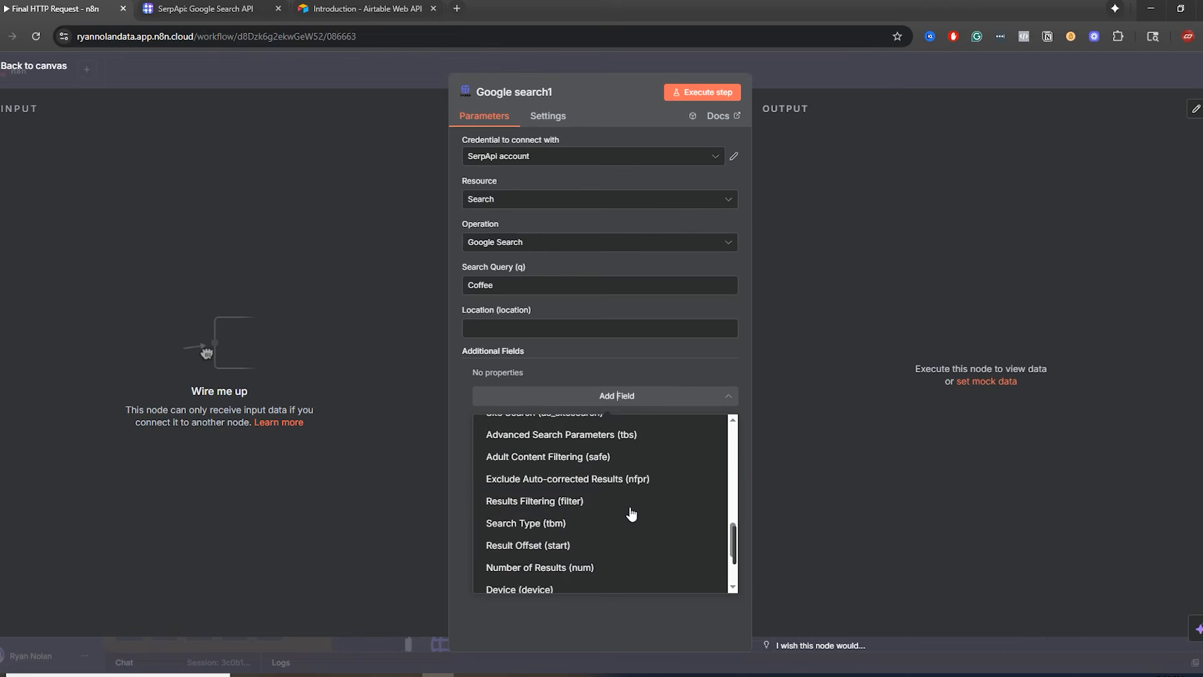
pyautogui.click(460, 462)
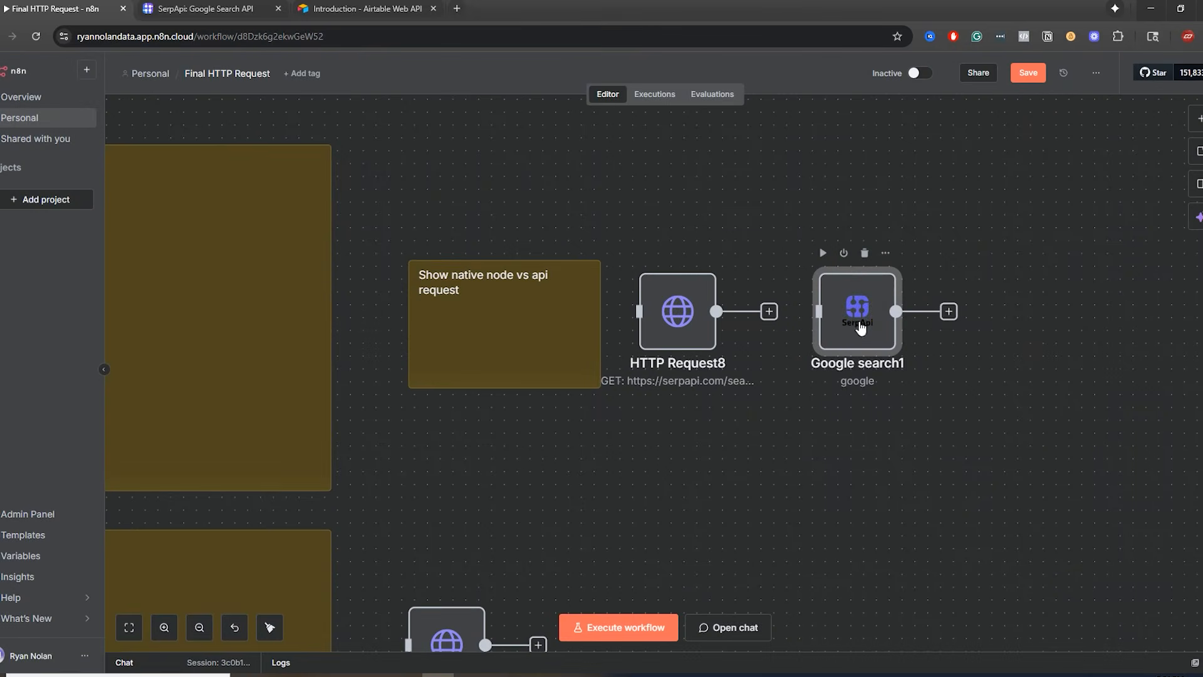
# - Move the Google search1 node slightly closer to the HTTP Request8 node, keeping both level
pyautogui.moveTo(860, 327)
pyautogui.mouseDown()
pyautogui.moveTo(836, 328)
pyautogui.moveTo(849, 311)
pyautogui.mouseUp()
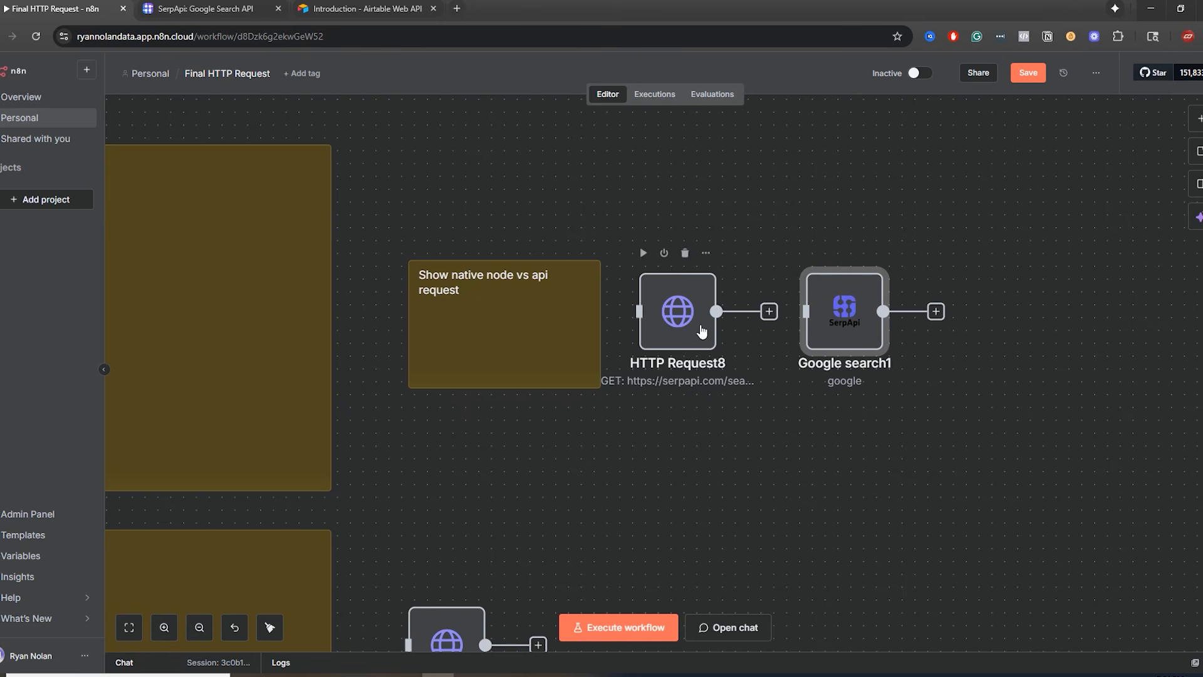
pyautogui.click(707, 324)
# - Go from the HTTP Request overview note to the REST API note and highlight its heading, leaving the text unedited
pyautogui.moveTo(569, 471); pyautogui.dragTo(1039, 420)
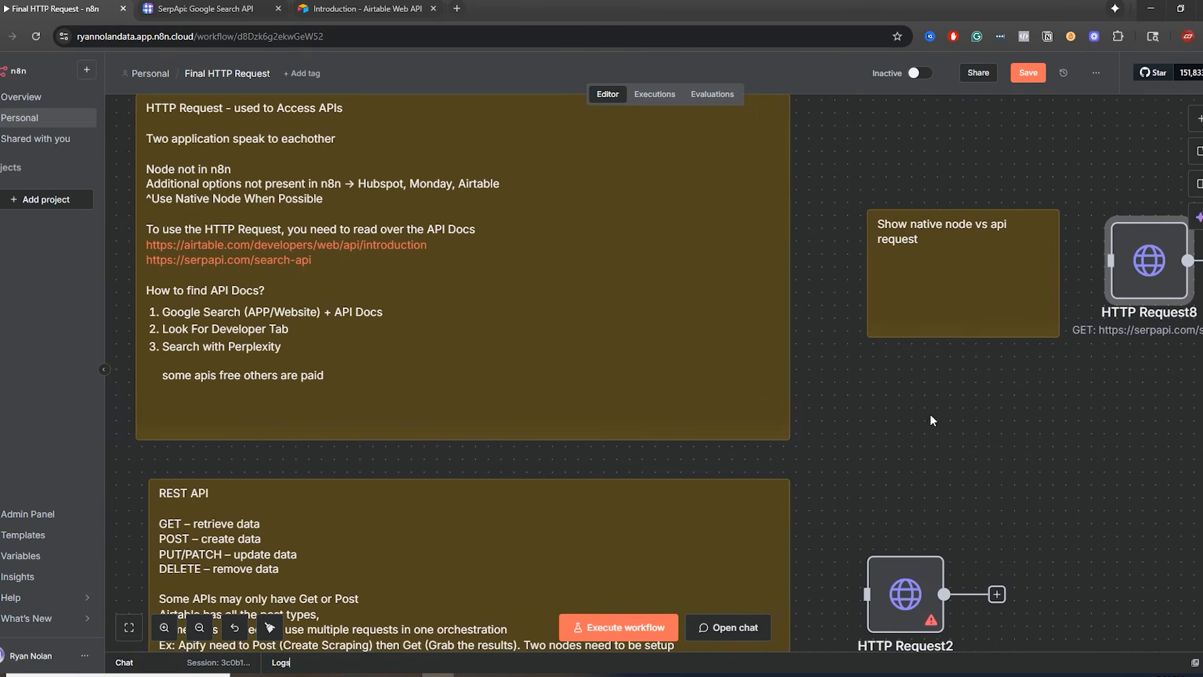
pyautogui.moveTo(848, 395); pyautogui.dragTo(982, 483)
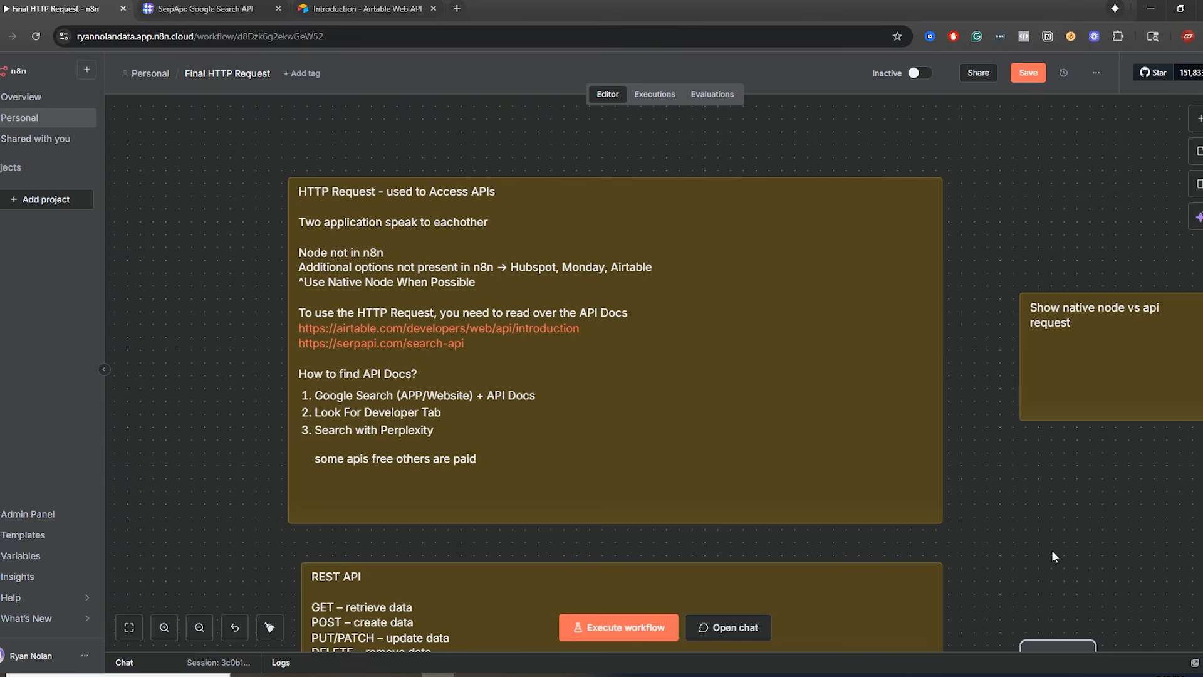
pyautogui.scroll(-2, 1003, 533)
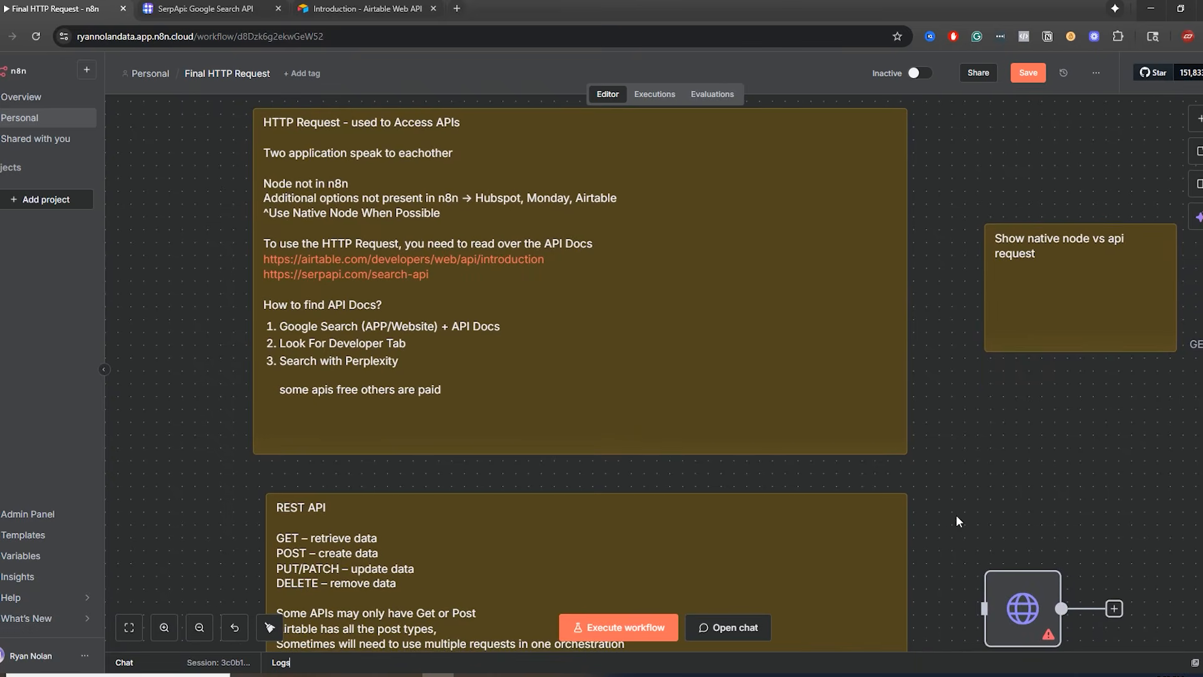
pyautogui.moveTo(956, 515); pyautogui.dragTo(907, 292)
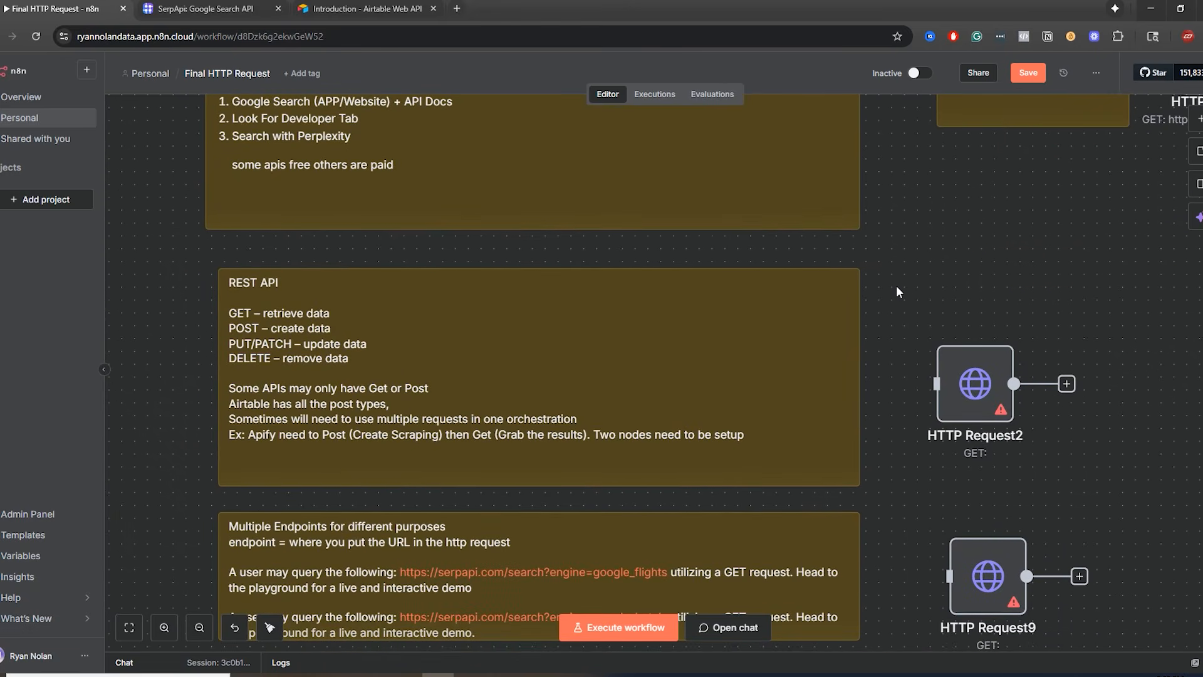
pyautogui.click(163, 633)
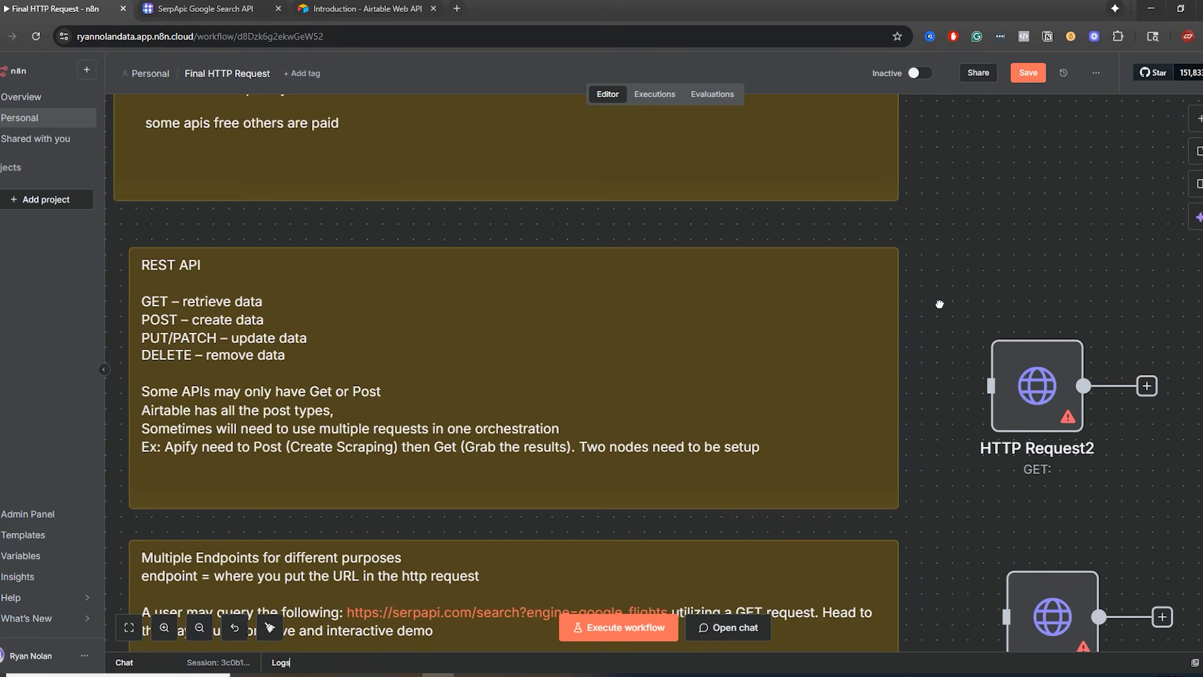
pyautogui.moveTo(942, 303); pyautogui.dragTo(1034, 279)
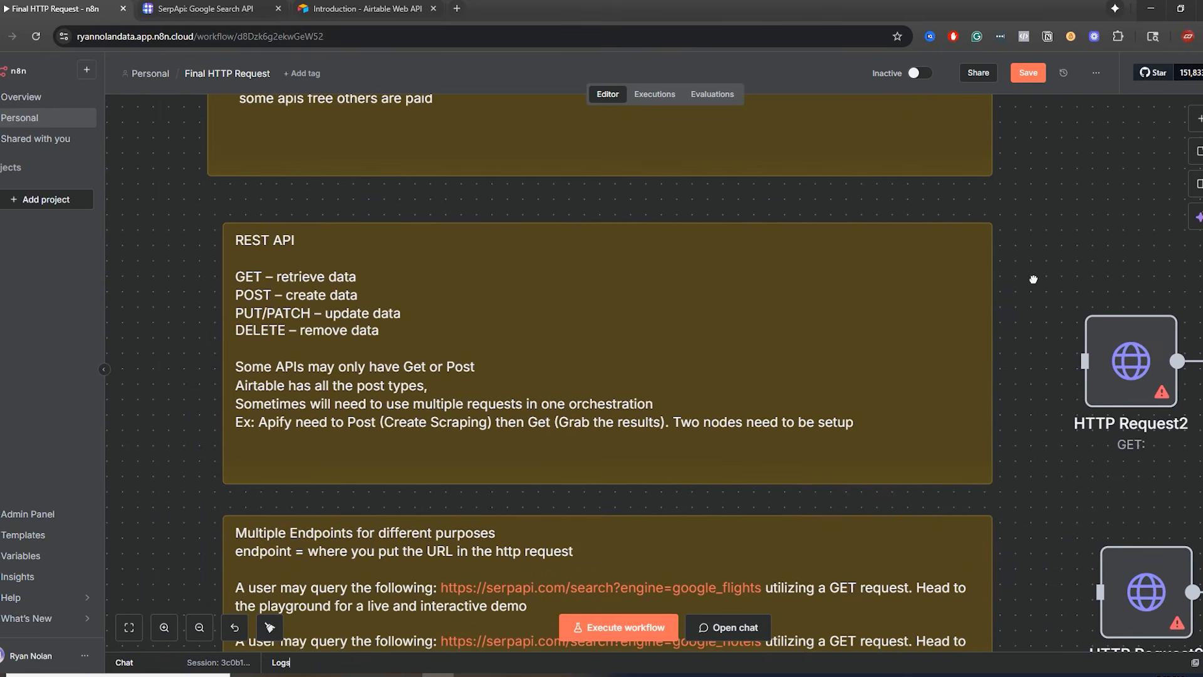
pyautogui.doubleClick(263, 244)
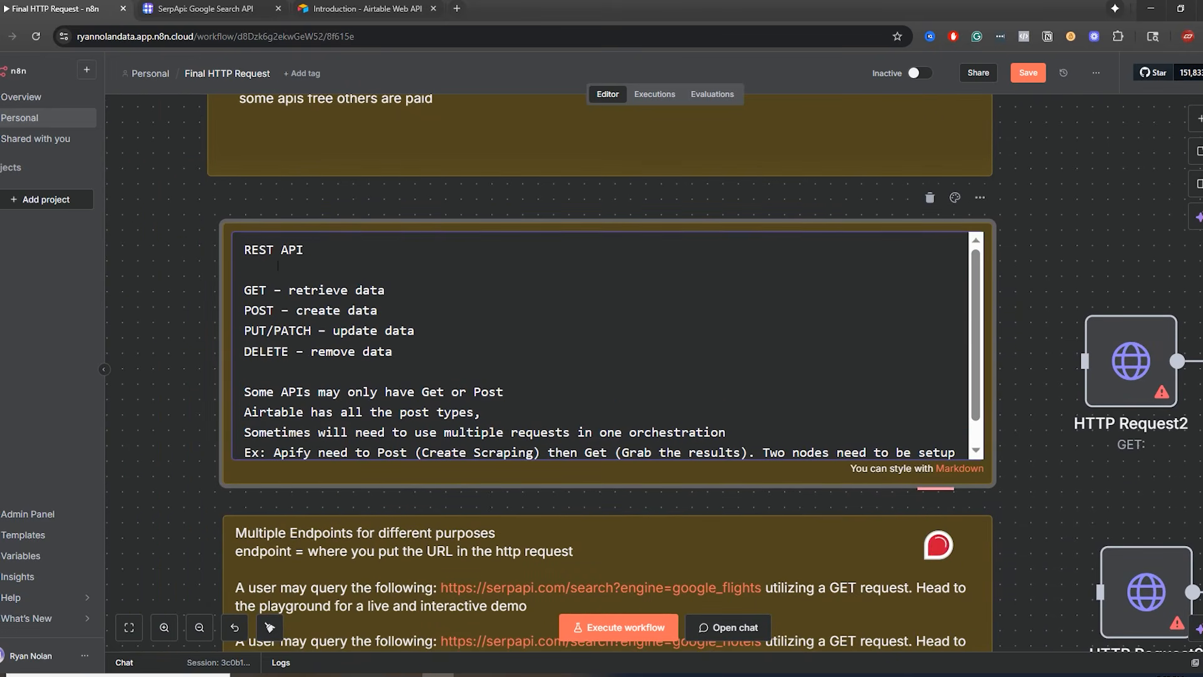
pyautogui.moveTo(303, 249); pyautogui.dragTo(238, 253)
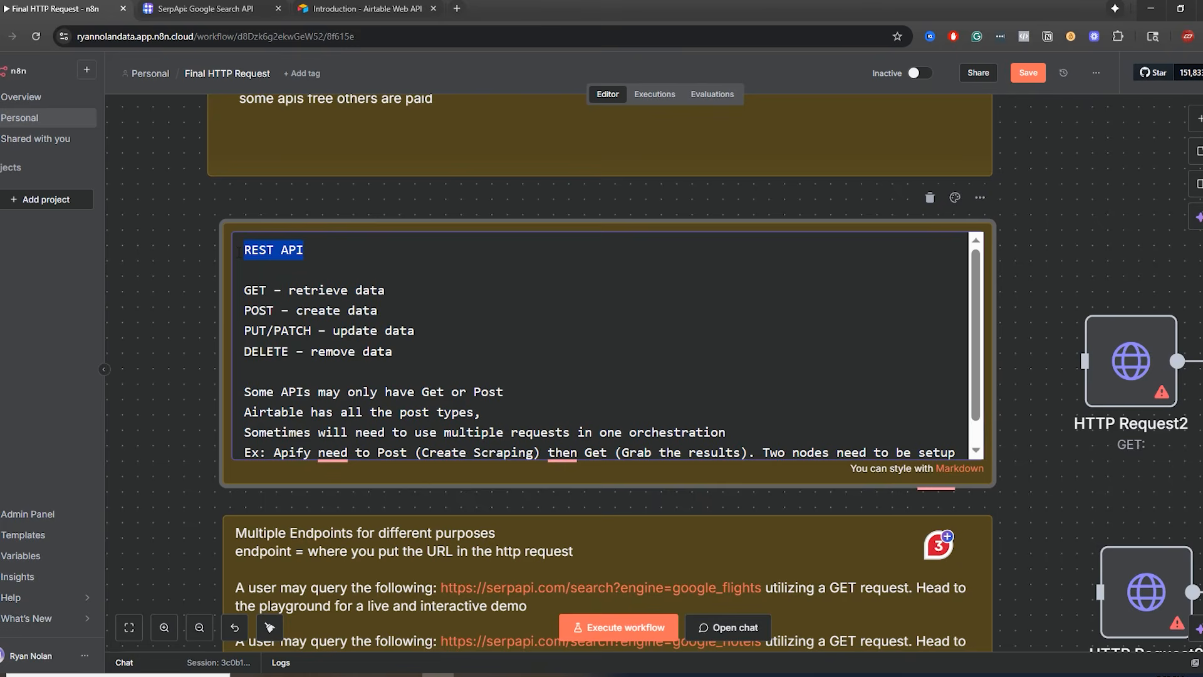
pyautogui.click(181, 274)
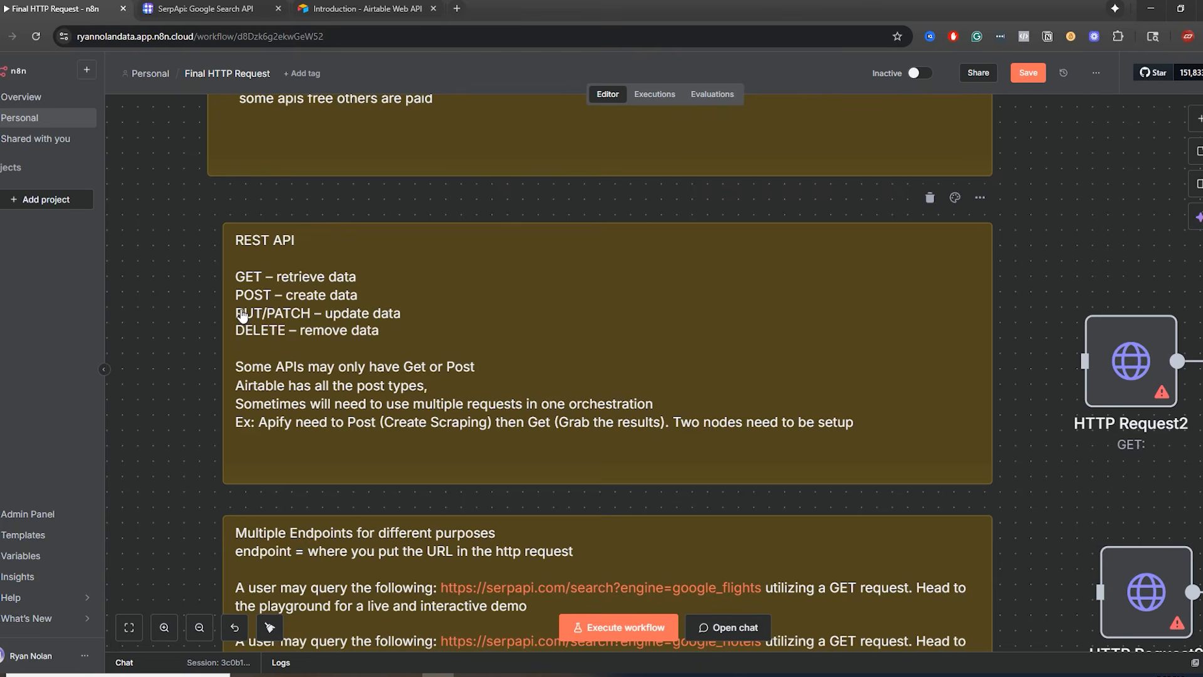
# - Examine the request methods available in the HTTP Request2 node and return to the canvas without changing the method
pyautogui.moveTo(1065, 215); pyautogui.dragTo(923, 233)
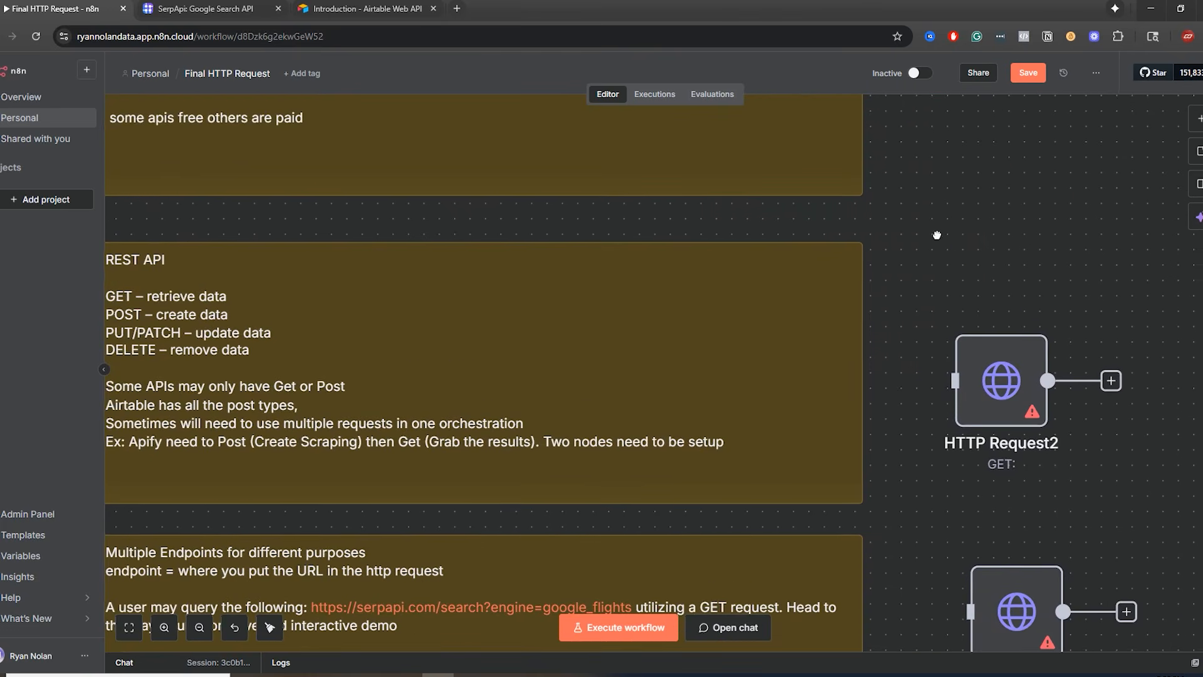
pyautogui.doubleClick(989, 371)
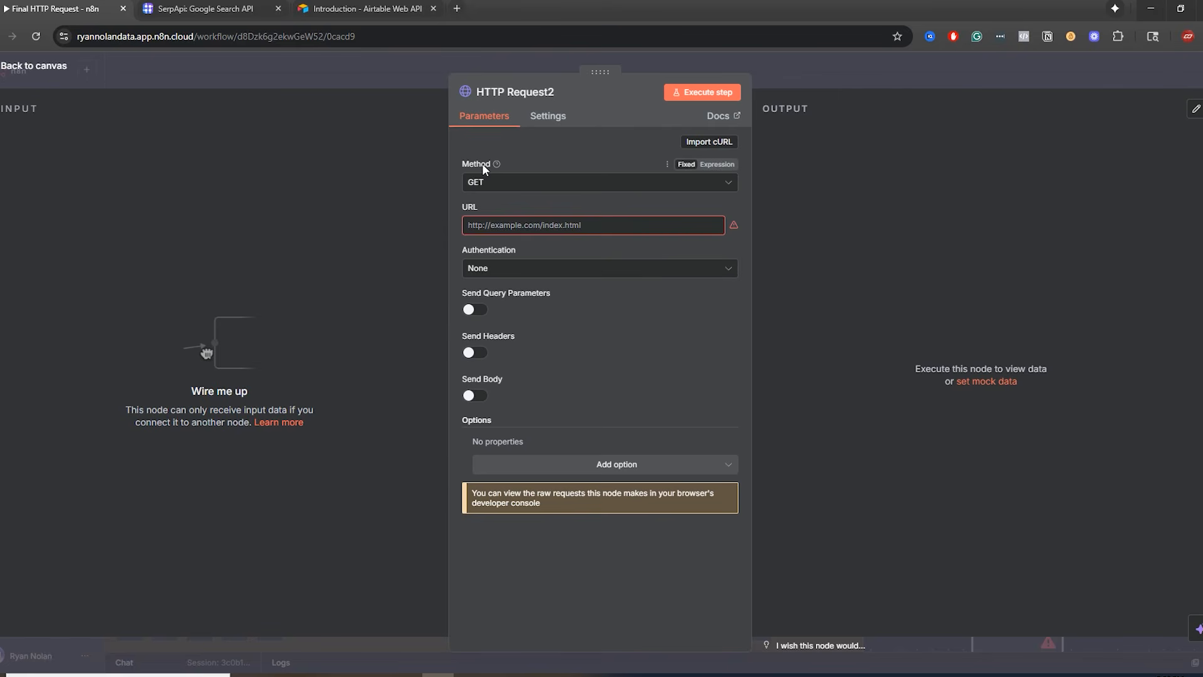
pyautogui.click(495, 184)
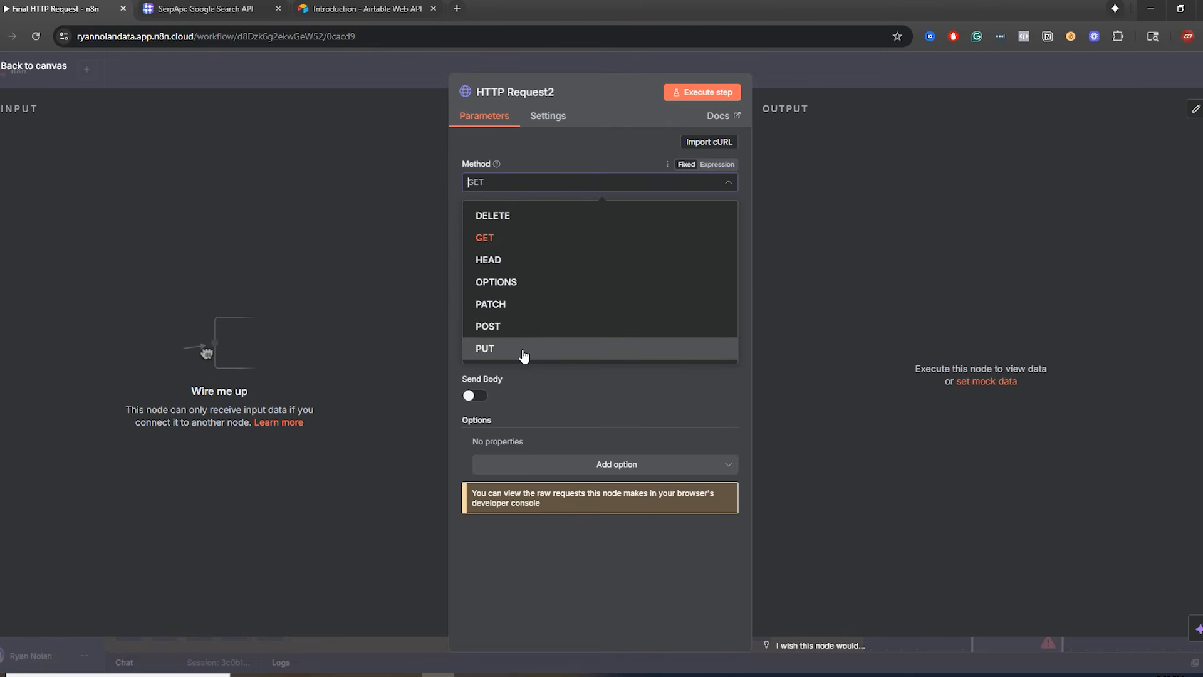
pyautogui.click(787, 75)
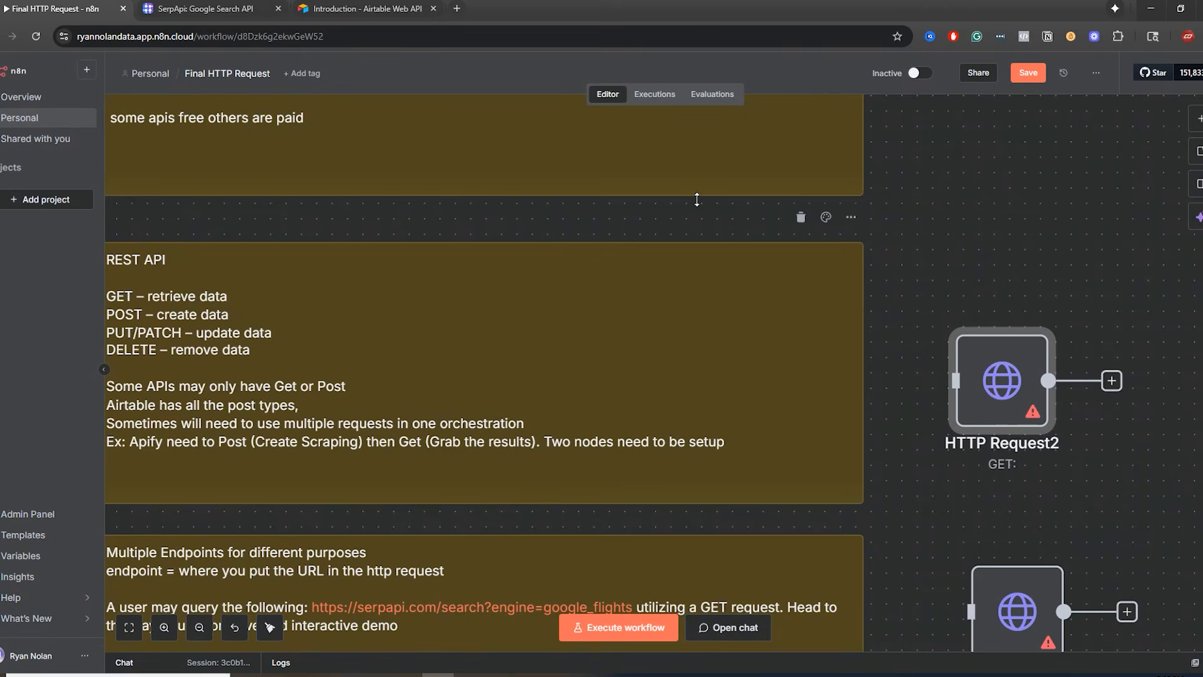
# - Open the REST API note's text and highlight the GET, POST, PUT/PATCH, and DELETE definitions one after another
pyautogui.moveTo(964, 247); pyautogui.dragTo(1084, 292)
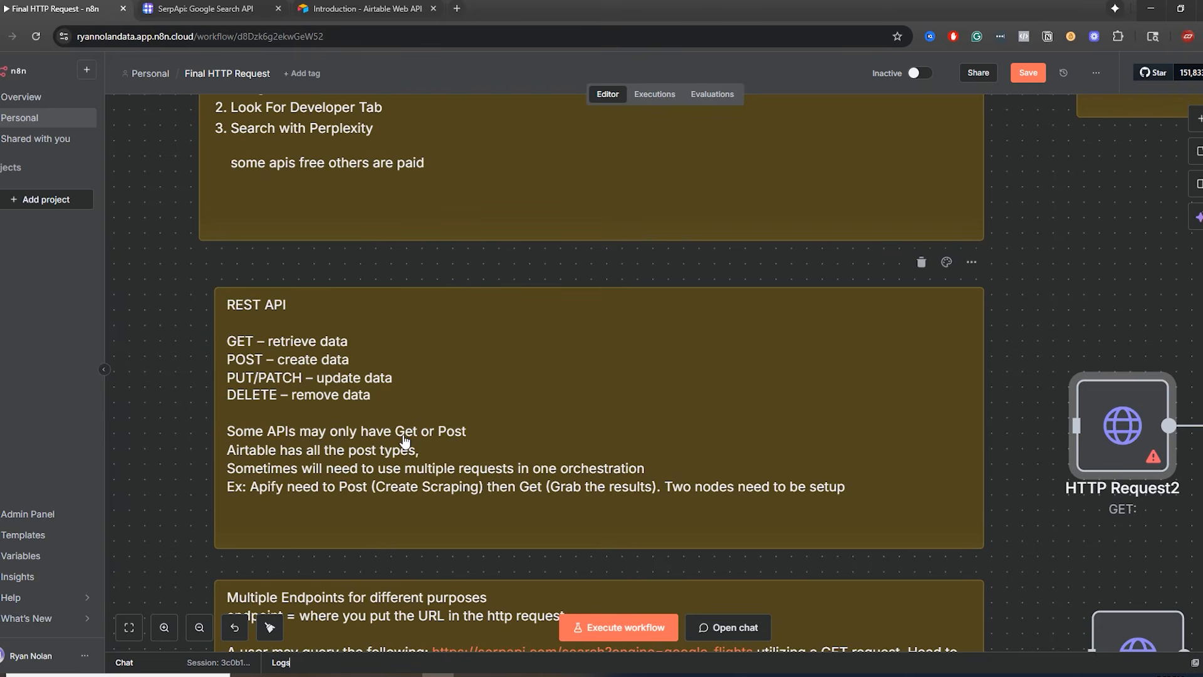
pyautogui.doubleClick(248, 357)
pyautogui.moveTo(376, 354); pyautogui.dragTo(222, 355)
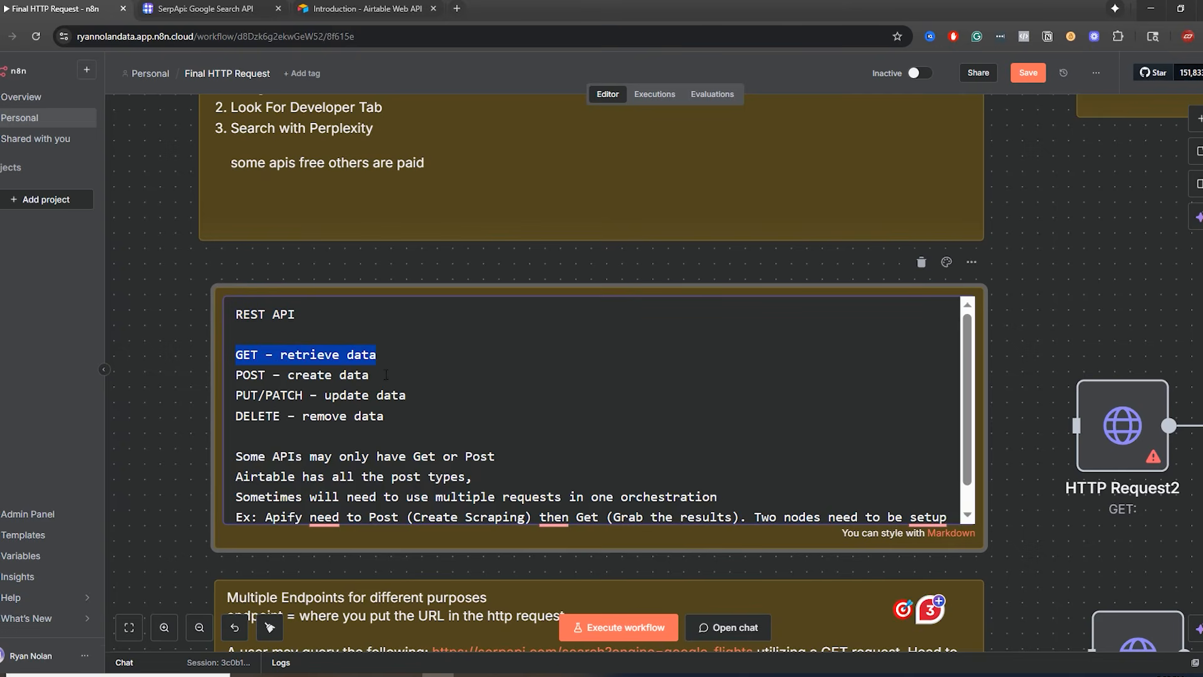
pyautogui.moveTo(386, 374); pyautogui.dragTo(222, 380)
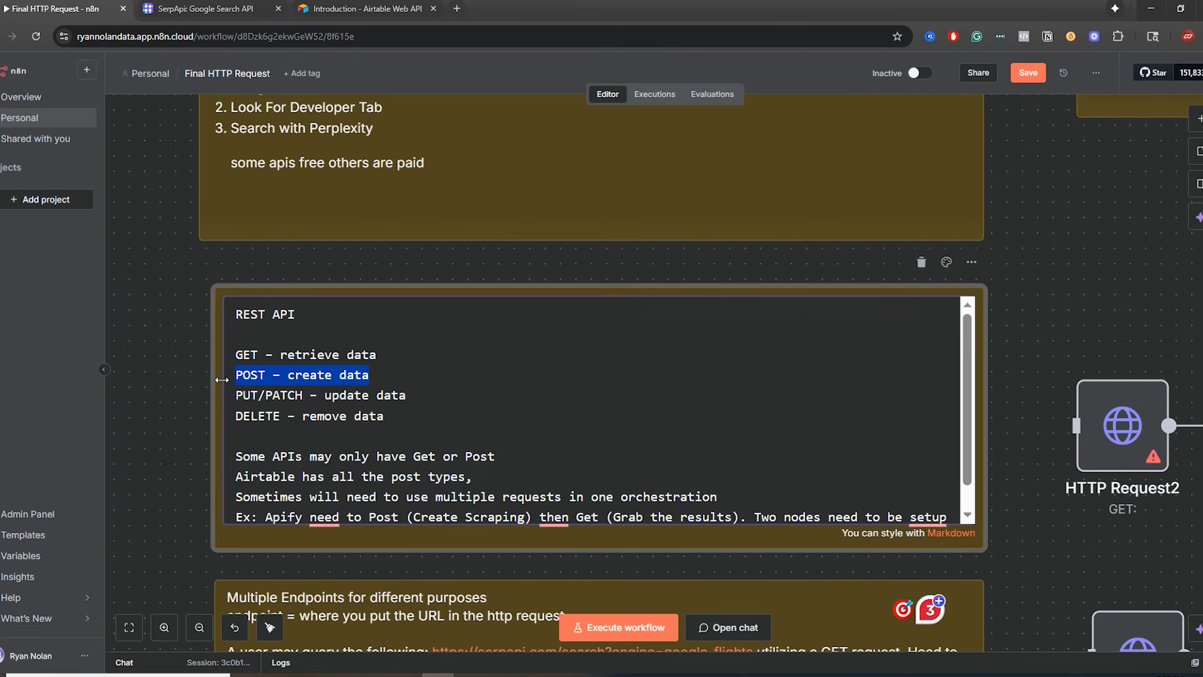
pyautogui.moveTo(407, 394); pyautogui.dragTo(235, 396)
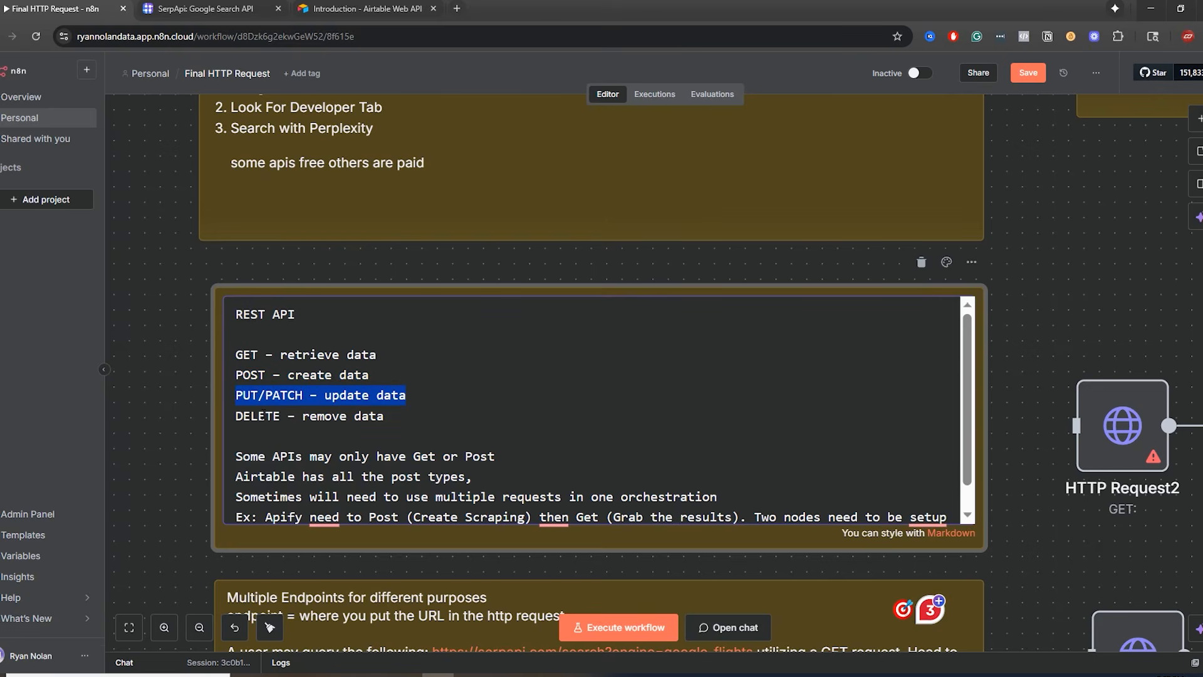
pyautogui.moveTo(235, 416); pyautogui.dragTo(407, 413)
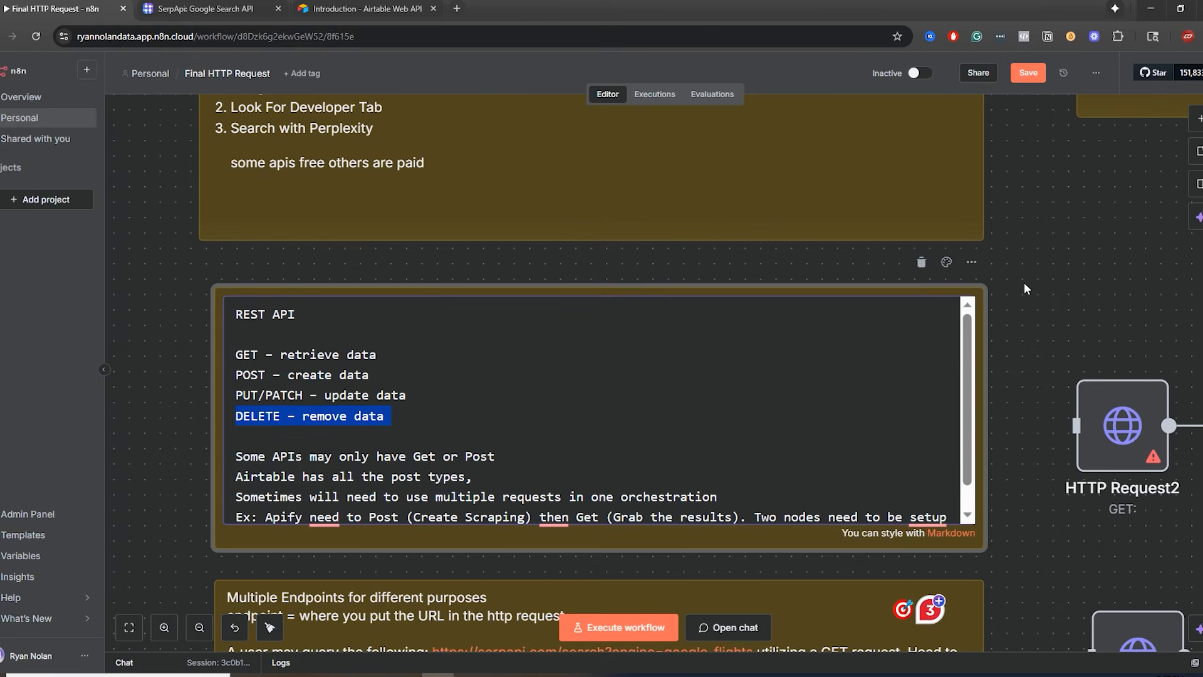
# - Highlight the note's line on Airtable's post types, individual method names, and the whole block of four method definitions
pyautogui.moveTo(236, 476); pyautogui.dragTo(480, 476)
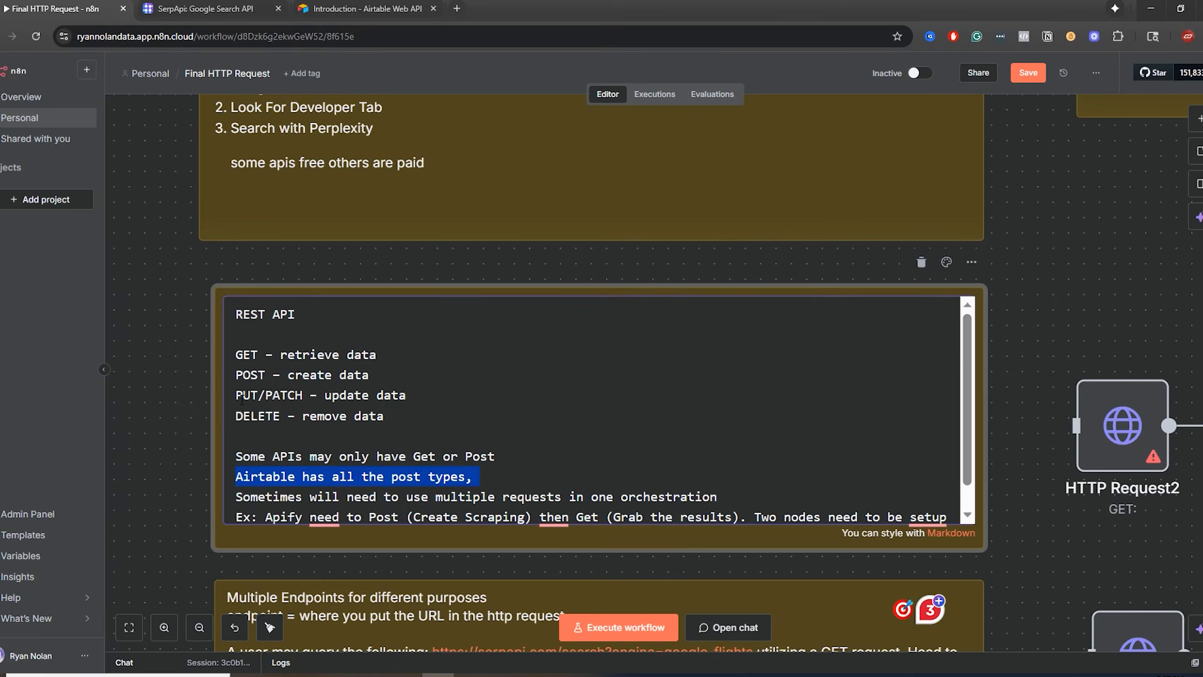
pyautogui.moveTo(237, 395); pyautogui.dragTo(301, 395)
pyautogui.moveTo(237, 416); pyautogui.dragTo(288, 417)
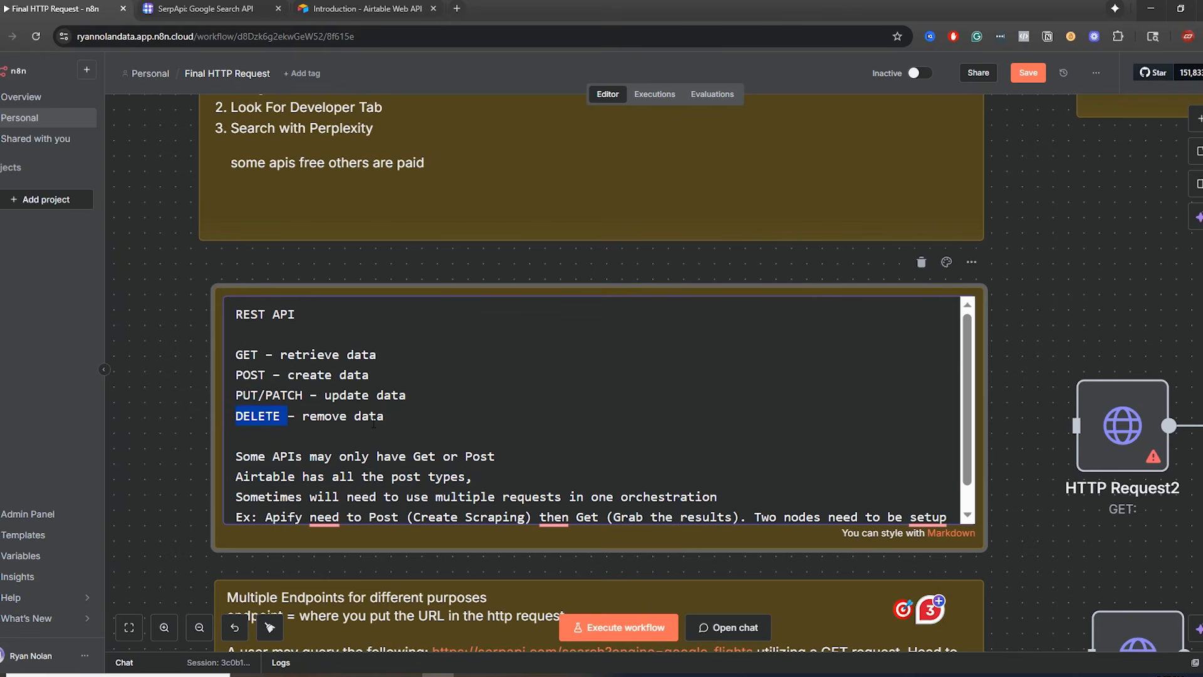
pyautogui.moveTo(237, 476); pyautogui.dragTo(302, 476)
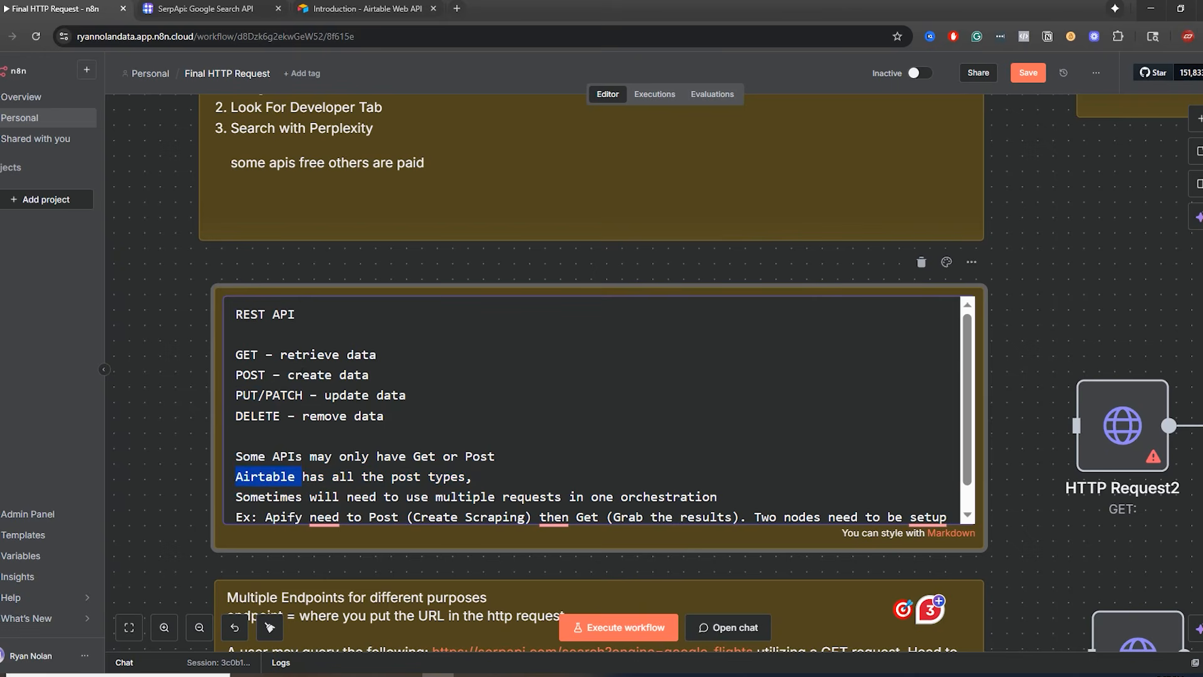
pyautogui.moveTo(236, 355); pyautogui.dragTo(260, 369)
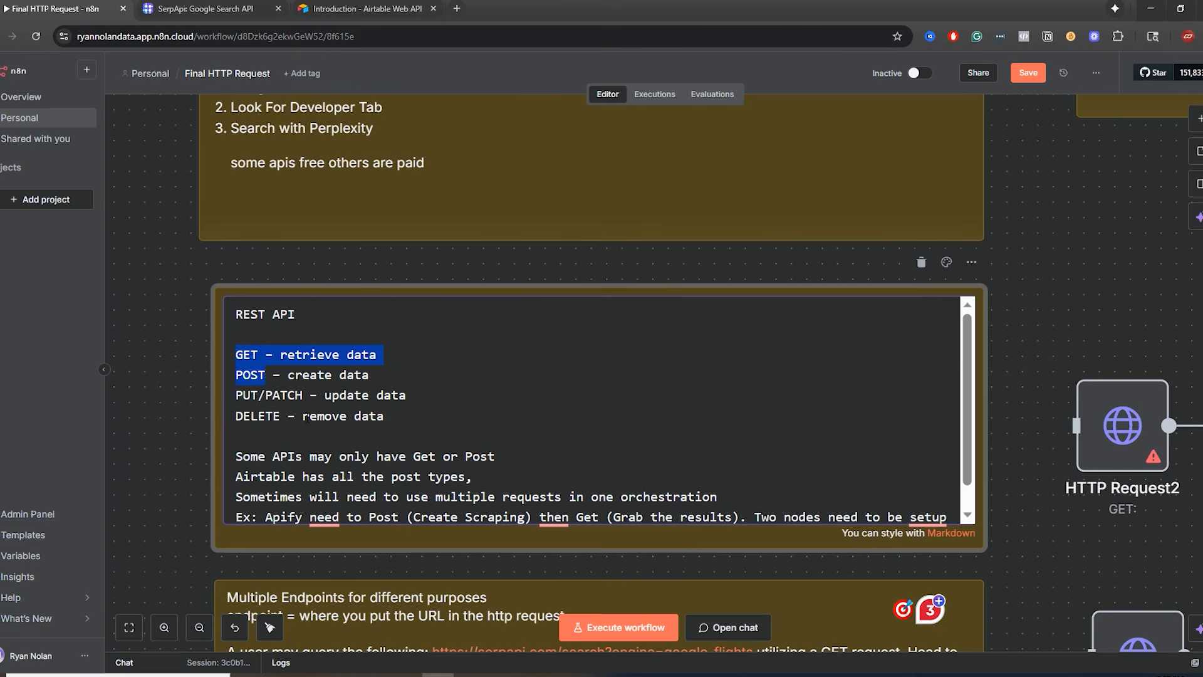
pyautogui.click(306, 416)
pyautogui.moveTo(384, 416); pyautogui.dragTo(223, 351)
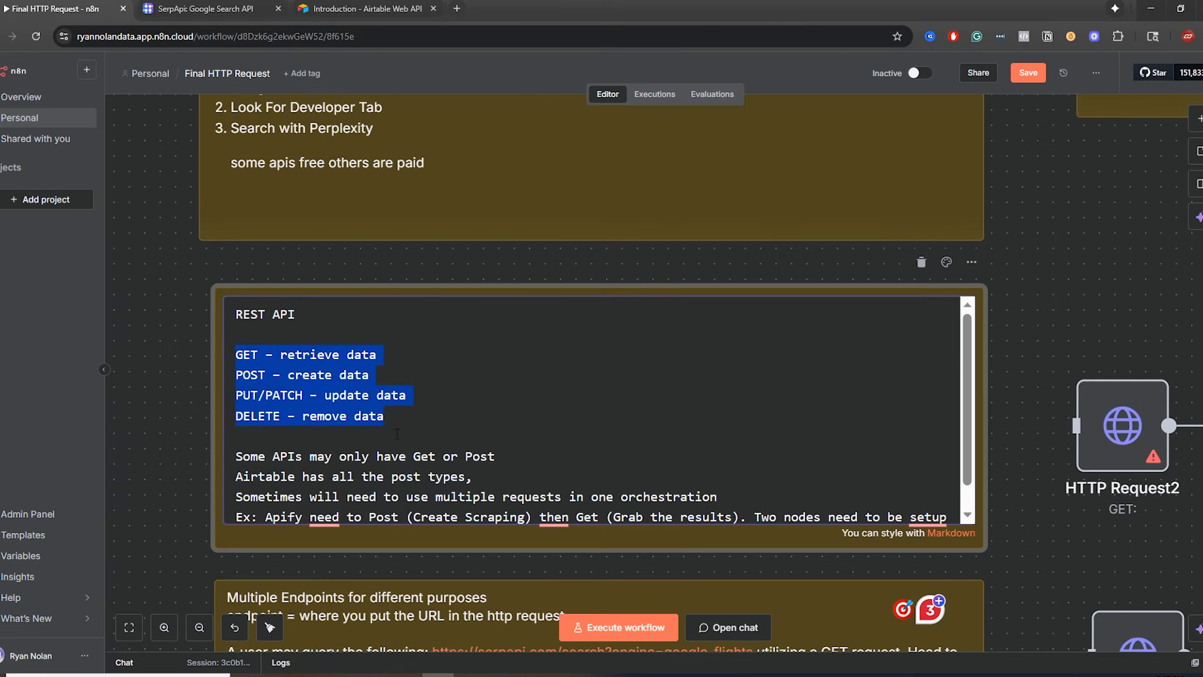
# - Highlight the note's sentence on using multiple requests and the Post and Get parts of its Apify example
pyautogui.scroll(-1, 398, 435)
pyautogui.moveTo(236, 469); pyautogui.dragTo(699, 475)
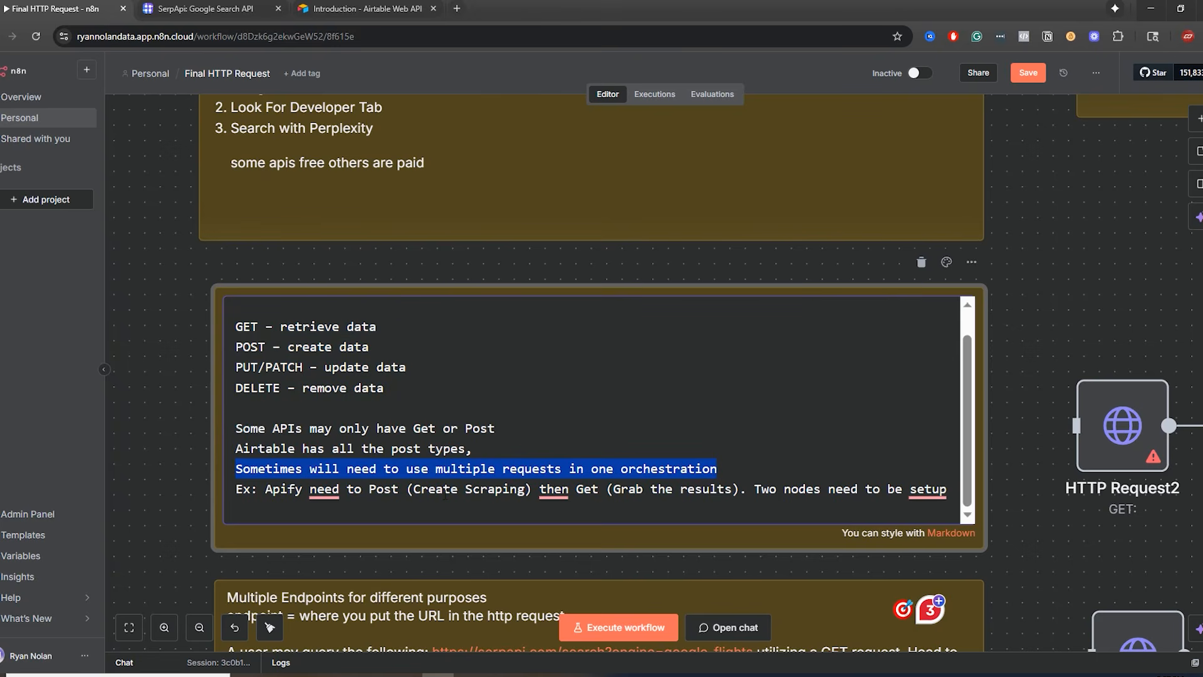
pyautogui.moveTo(432, 494); pyautogui.dragTo(505, 495)
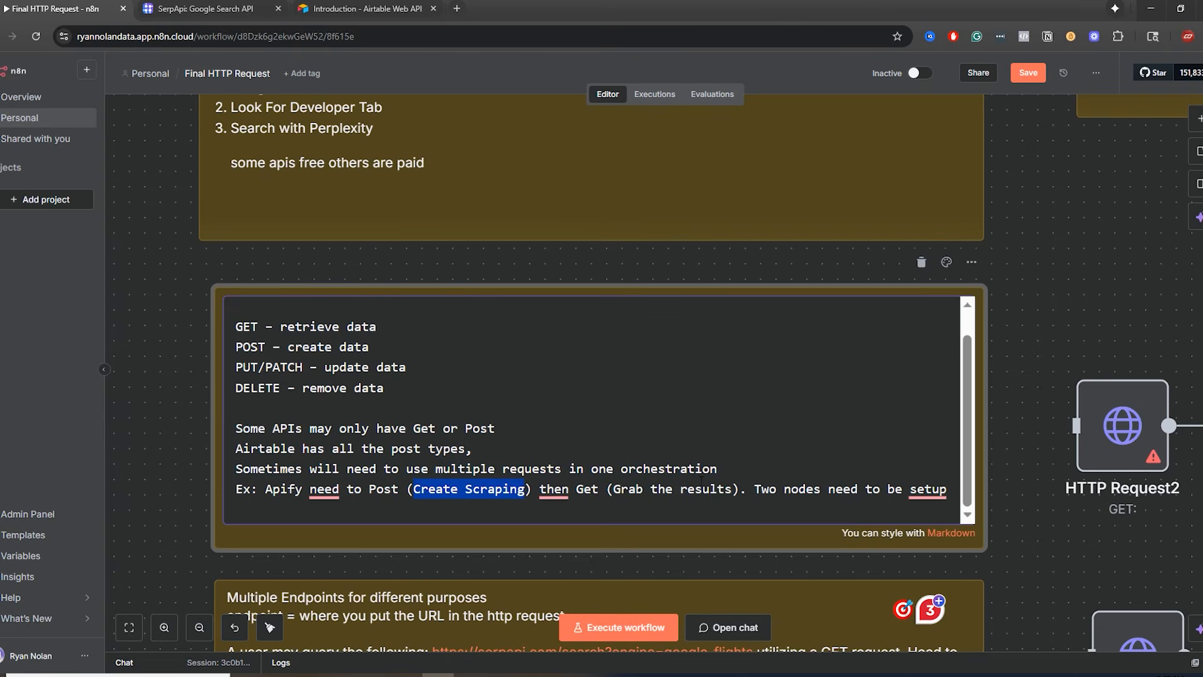
pyautogui.moveTo(717, 489); pyautogui.dragTo(607, 490)
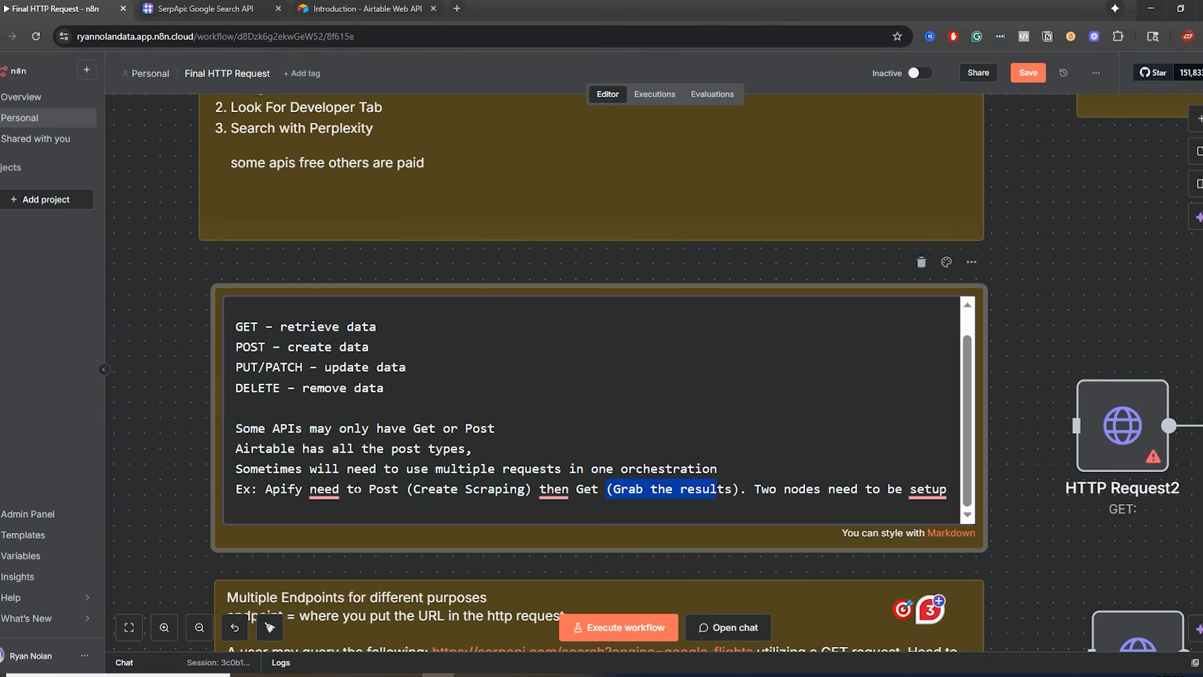
pyautogui.doubleClick(513, 490)
pyautogui.doubleClick(383, 489)
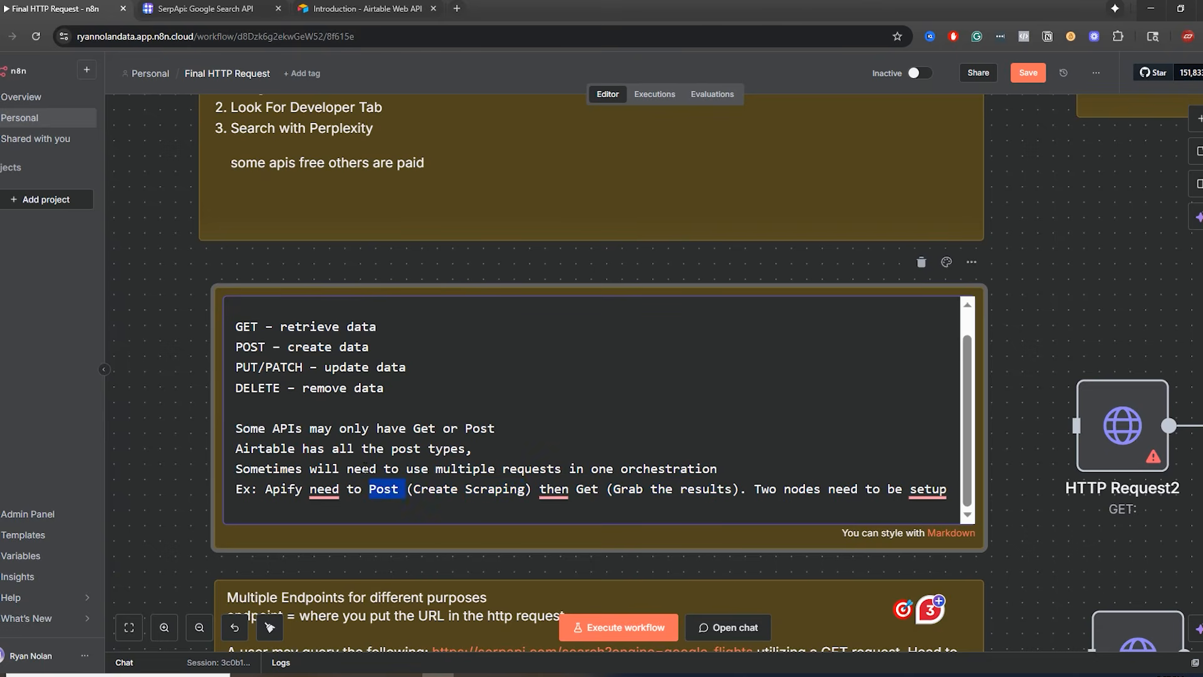
# - Highlight the POST and GET definitions alternately in the REST API note and leave its text editor
pyautogui.moveTo(372, 349); pyautogui.dragTo(235, 347)
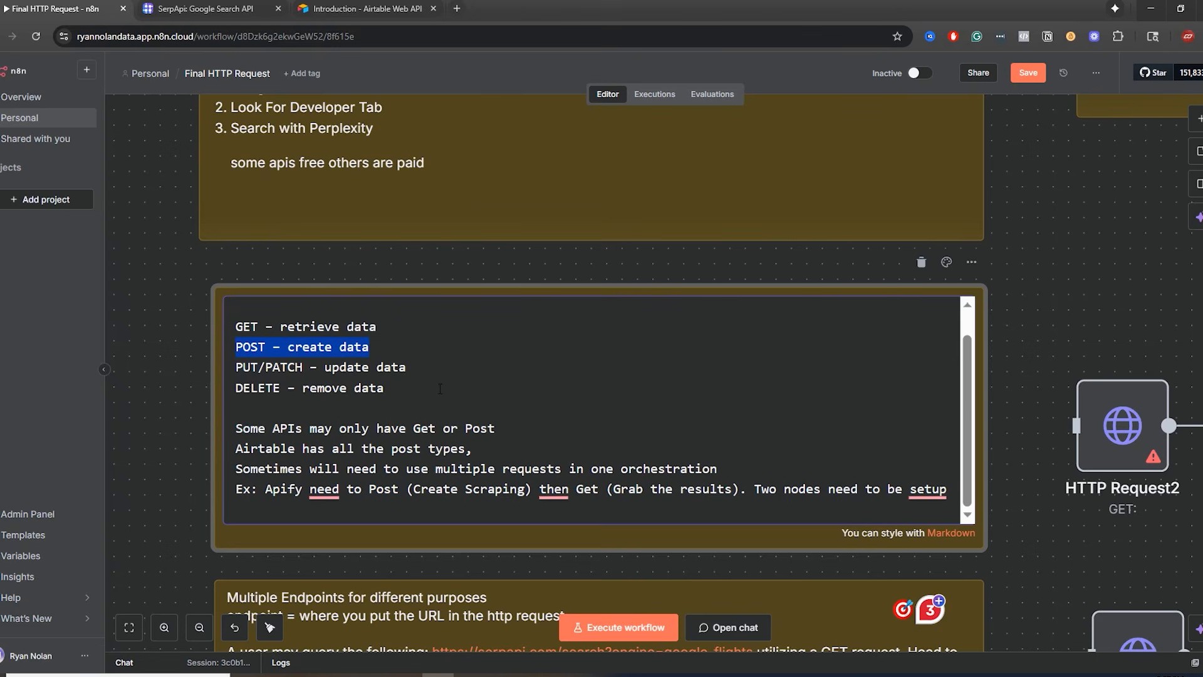
pyautogui.moveTo(377, 326); pyautogui.dragTo(229, 321)
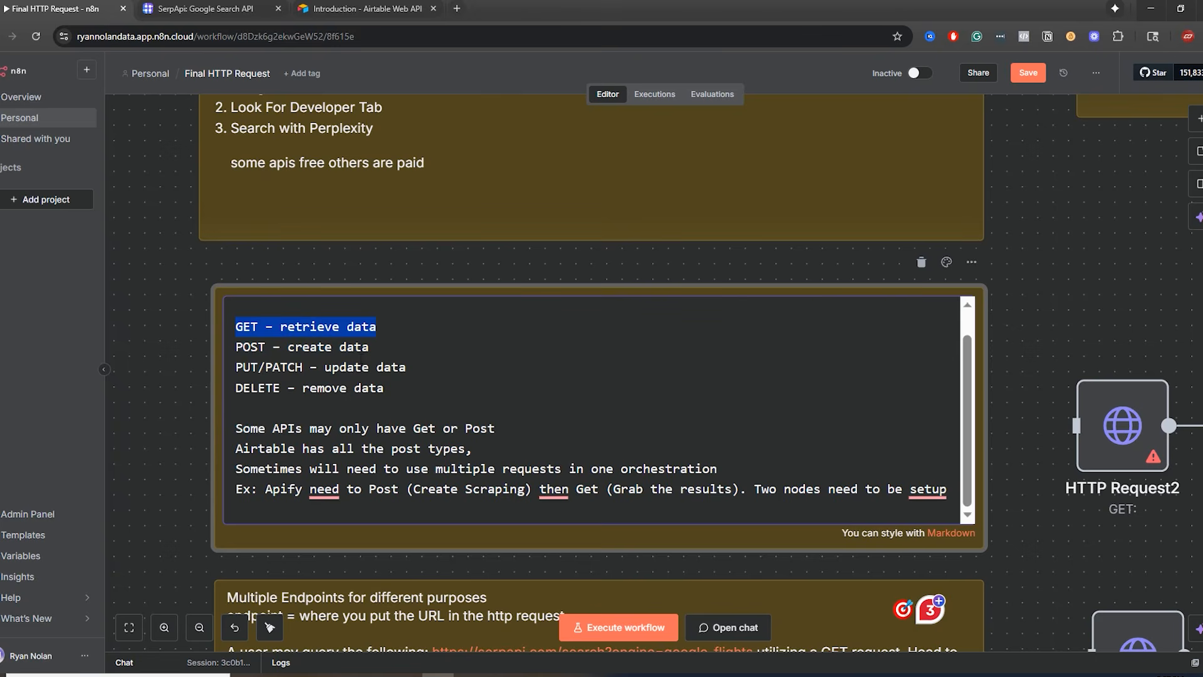
pyautogui.moveTo(234, 347); pyautogui.dragTo(378, 347)
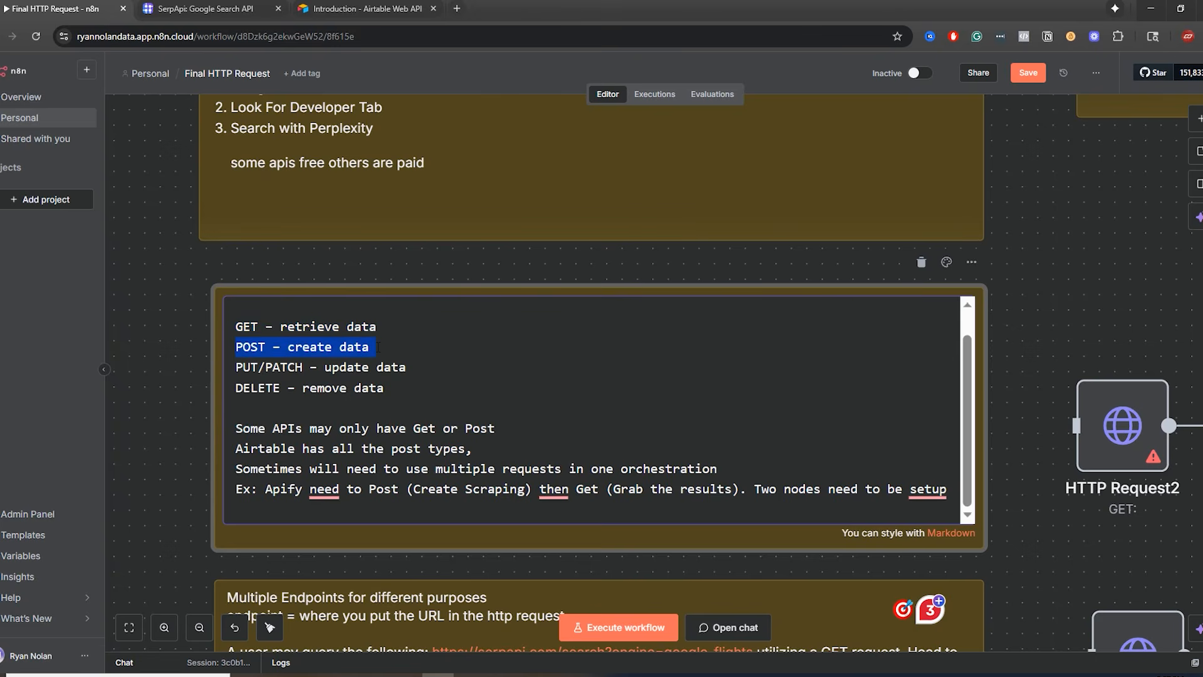
pyautogui.moveTo(383, 327); pyautogui.dragTo(224, 337)
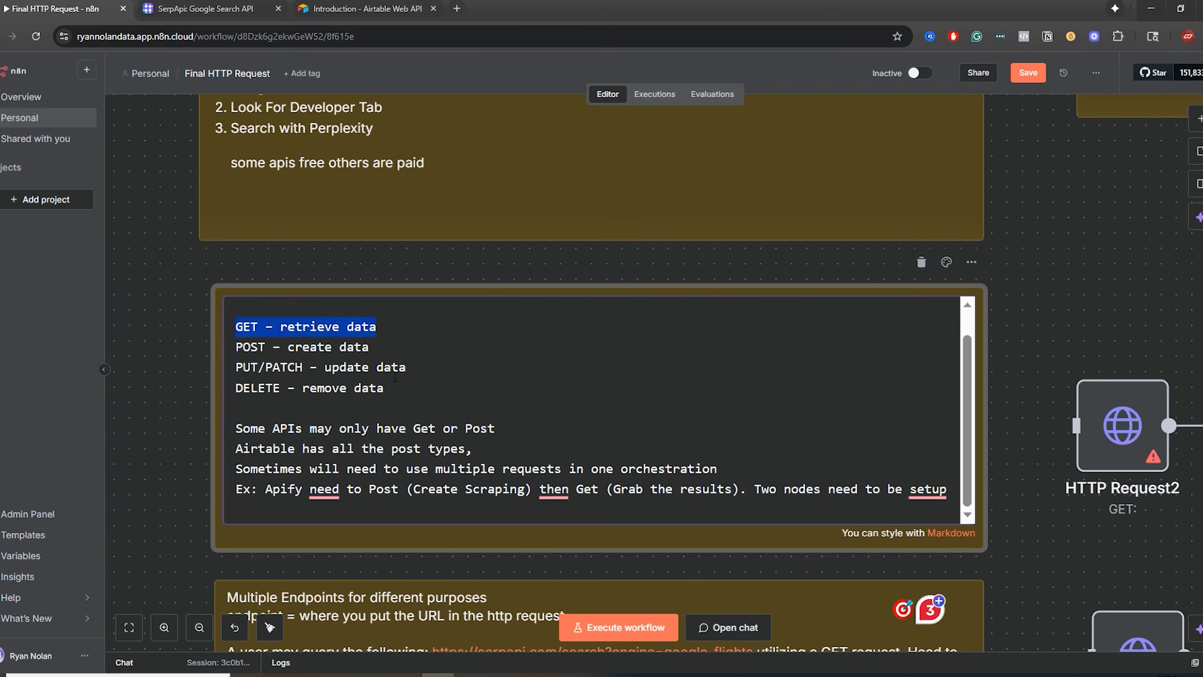
pyautogui.click(1040, 290)
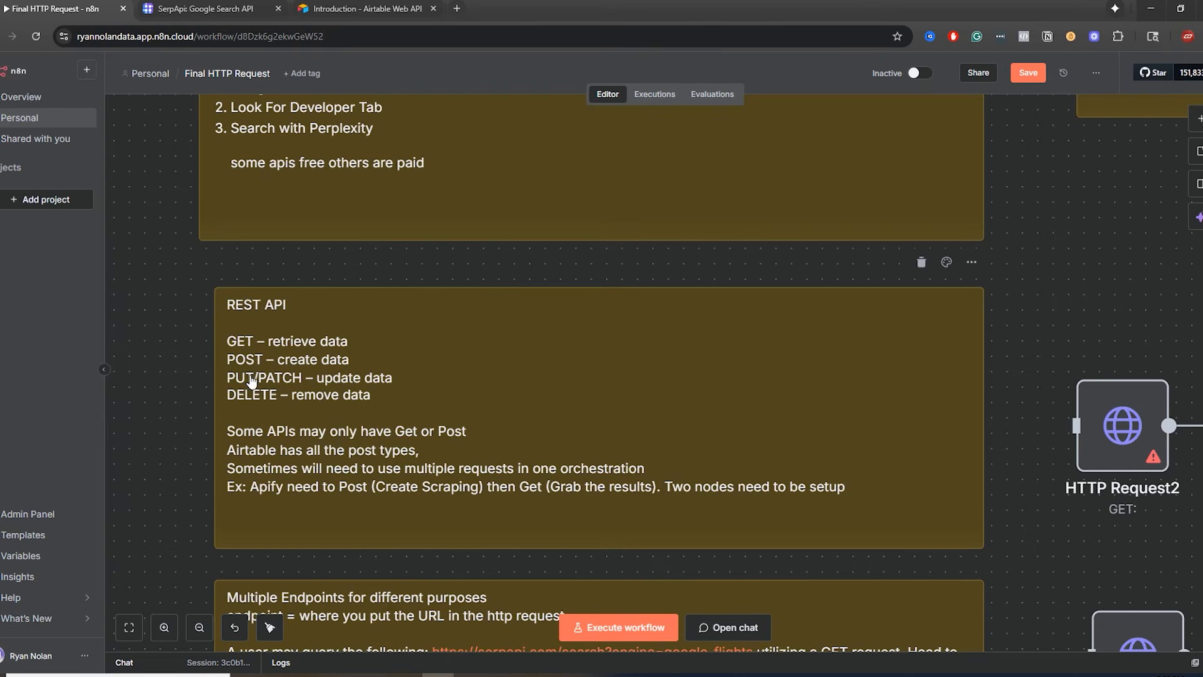
# - Open the REST API note's text, highlight all four method definitions together, and leave its text editor
pyautogui.click(234, 339)
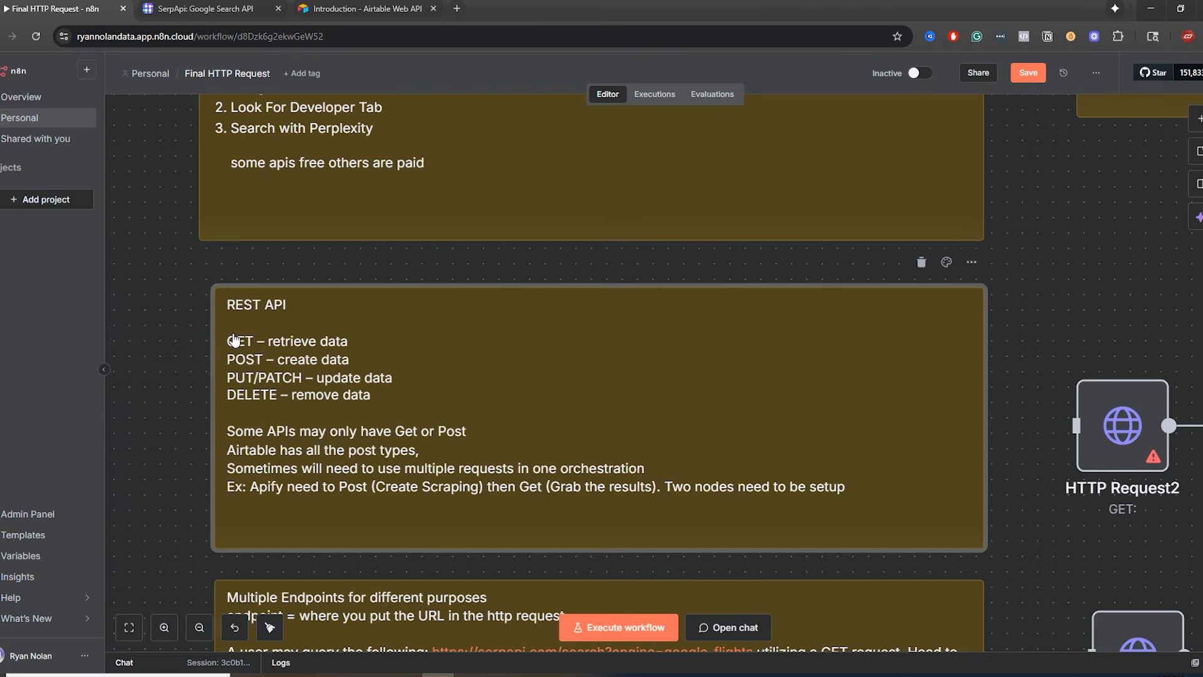
pyautogui.doubleClick(234, 339)
pyautogui.click(311, 332)
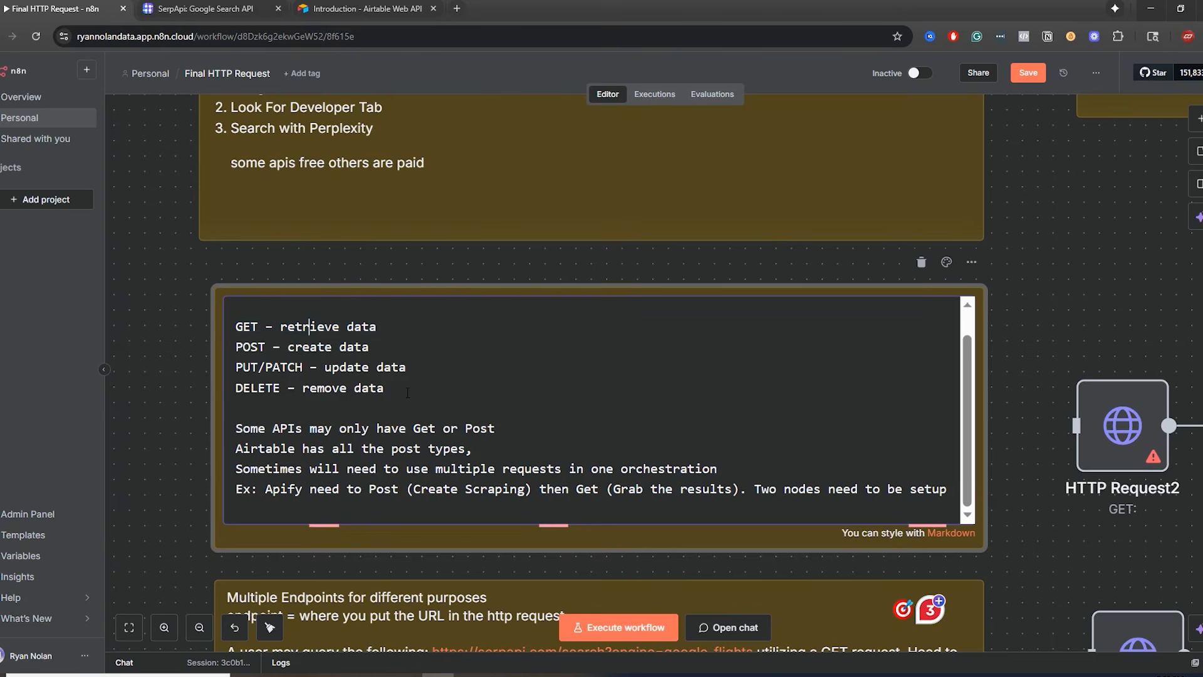
pyautogui.moveTo(383, 388); pyautogui.dragTo(225, 330)
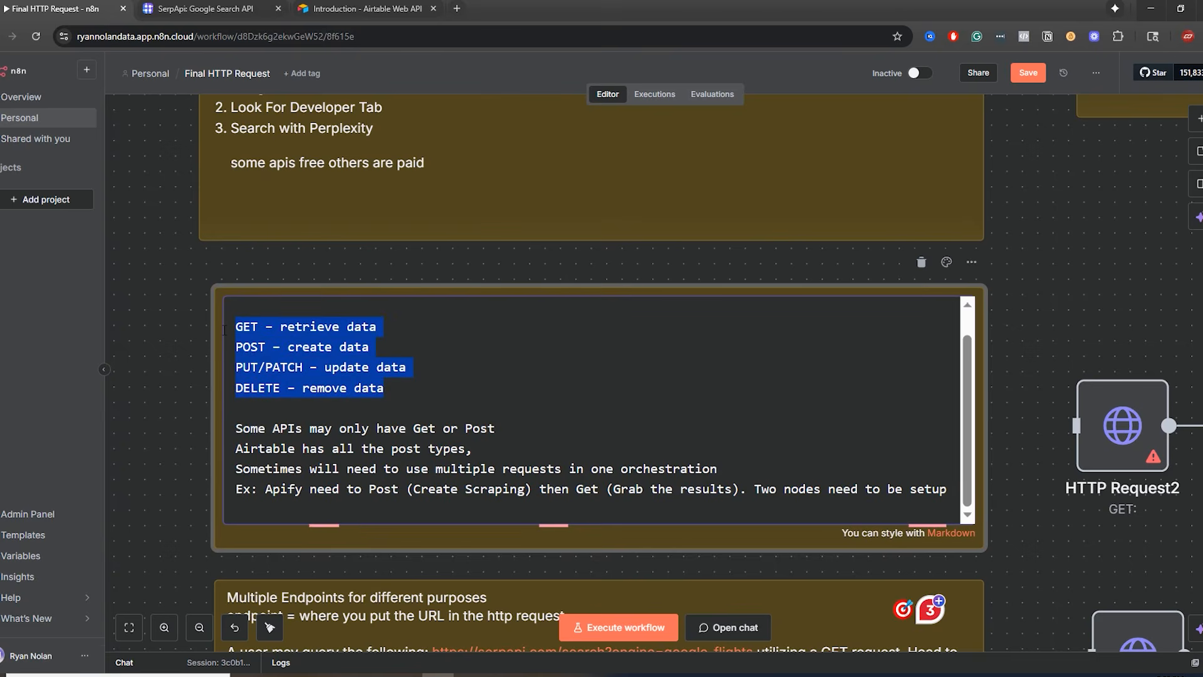
pyautogui.scroll(1, 392, 329)
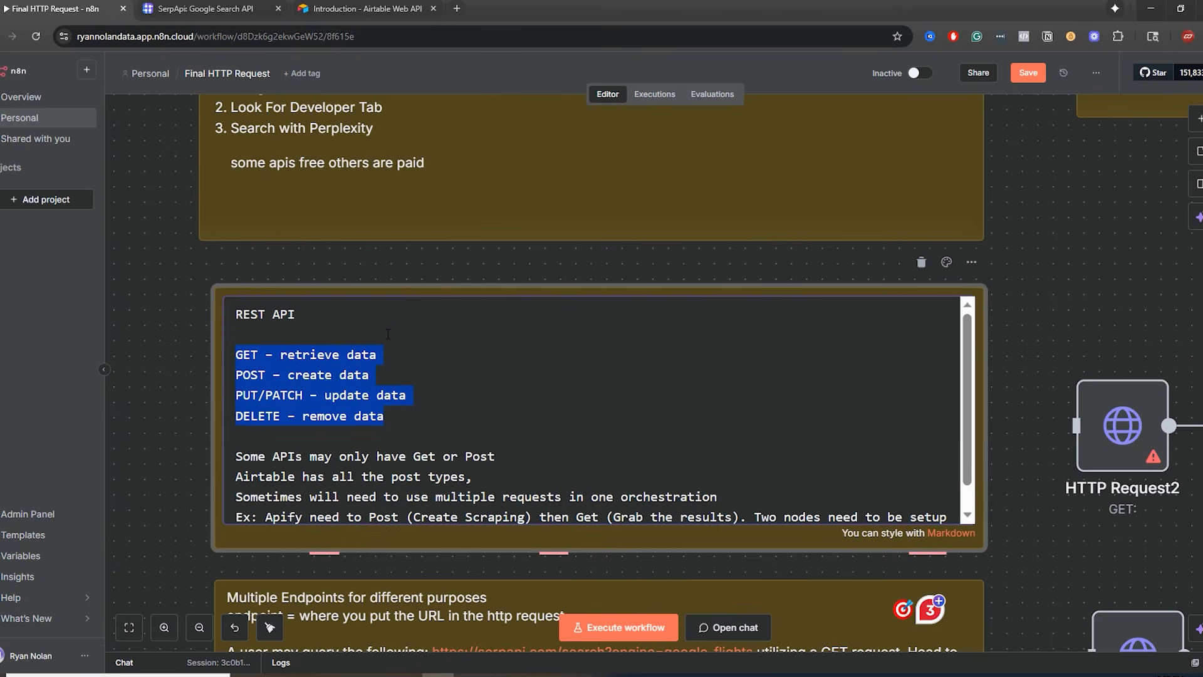
pyautogui.click(1032, 350)
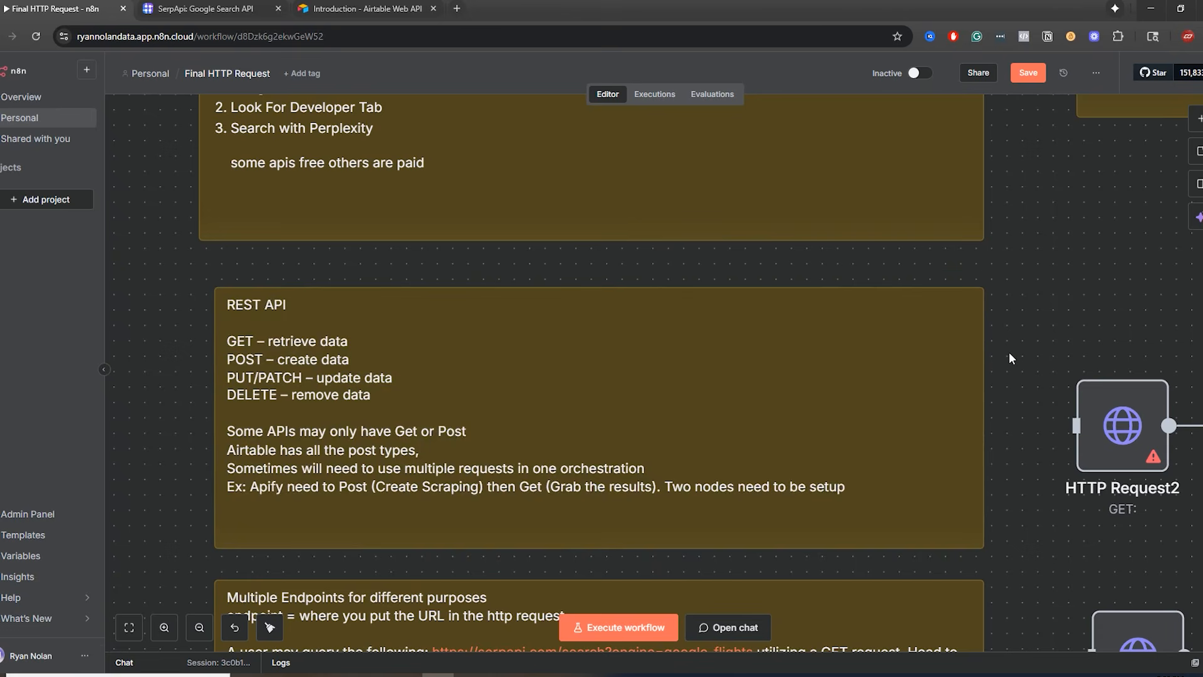
# - Open the HTTP Request2 node to view its method setting and return to the canvas
pyautogui.hscroll(3, 1020, 345)
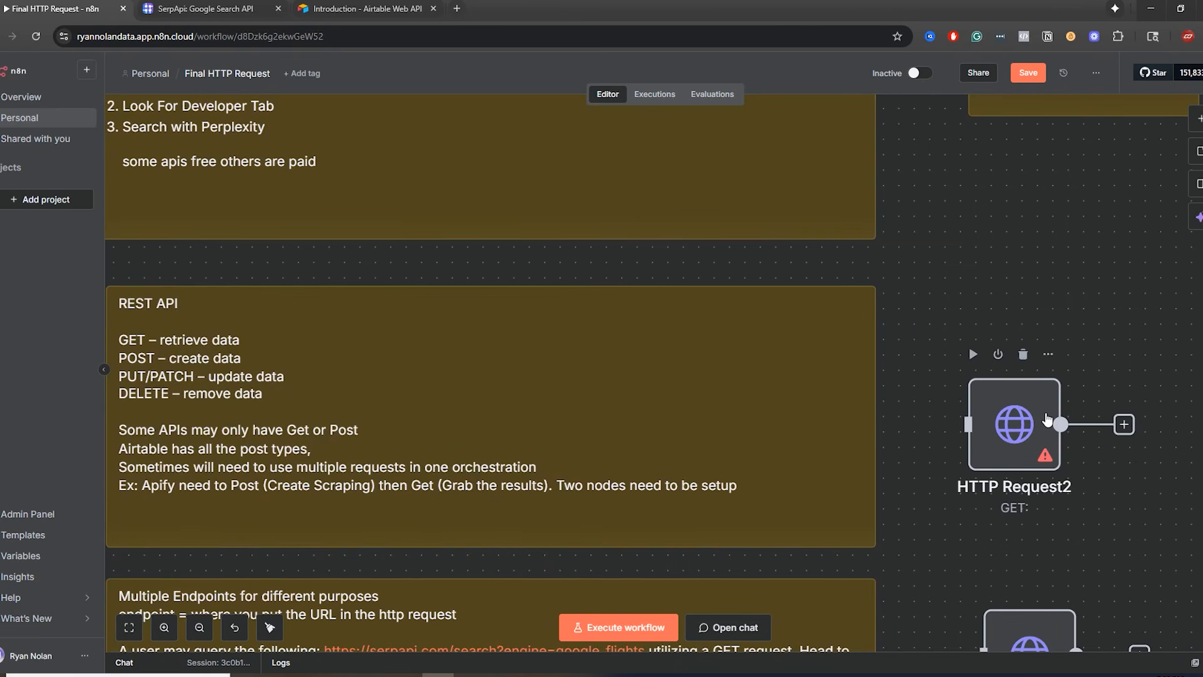
pyautogui.doubleClick(1048, 419)
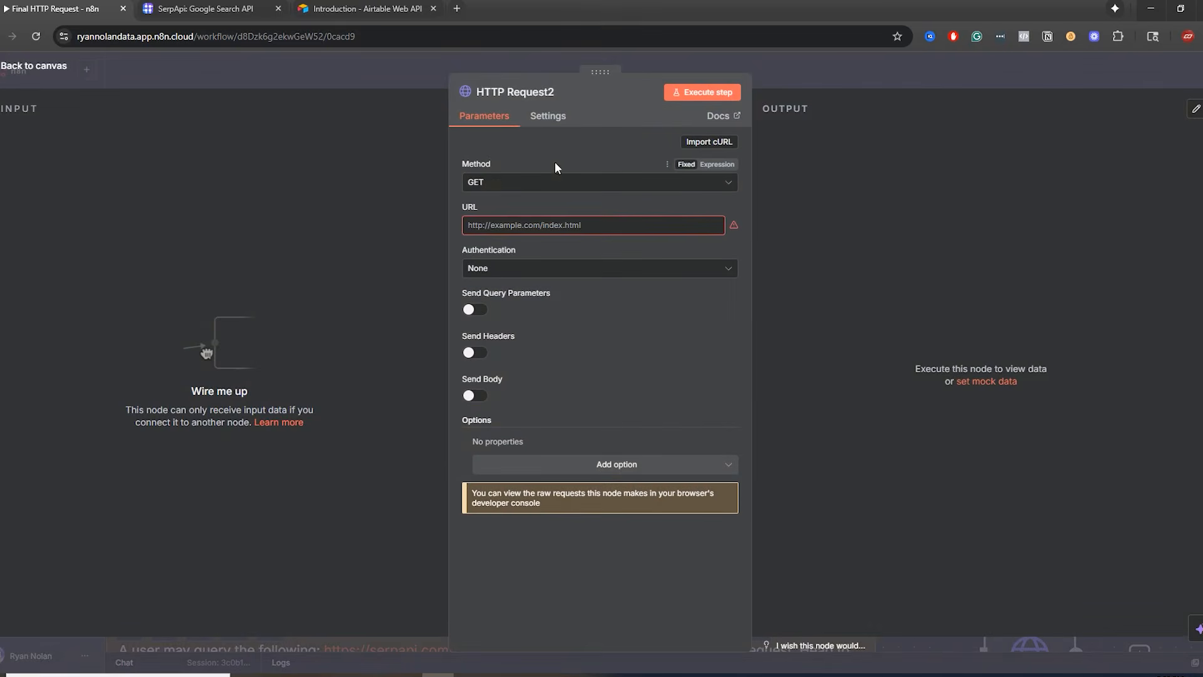
pyautogui.click(807, 78)
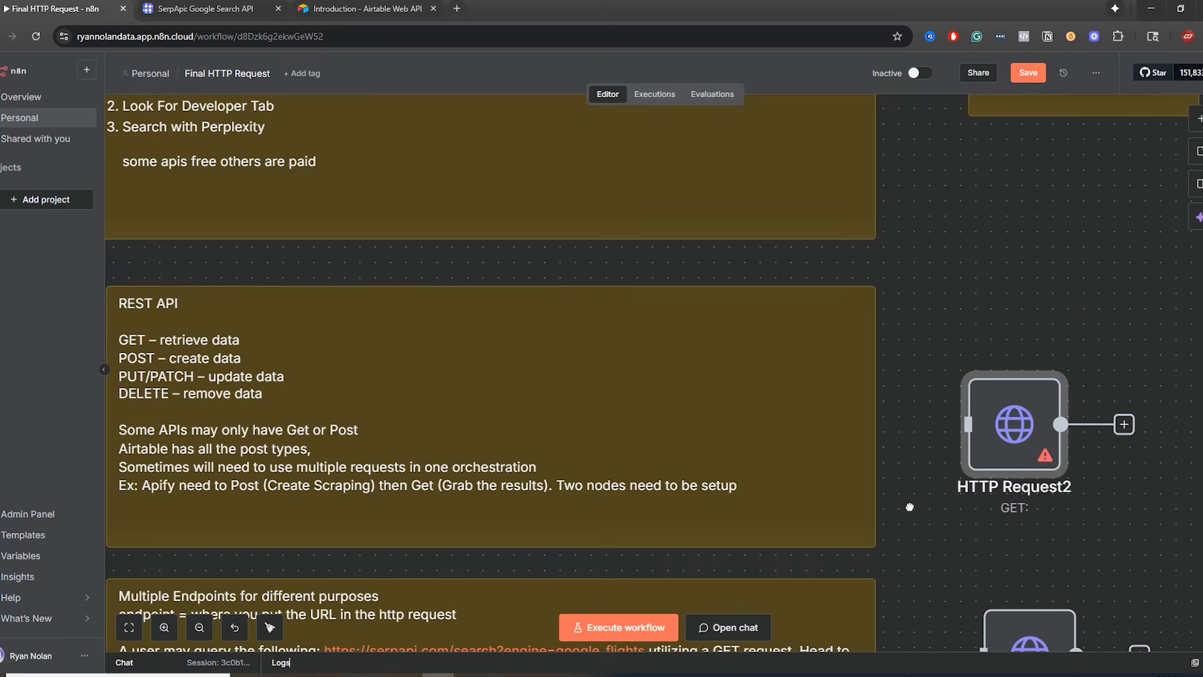
# - Open the HTTP Request9 node beside the Multiple Endpoints note, view the URL field's description, and close the node
pyautogui.hscroll(-3, 654, 372)
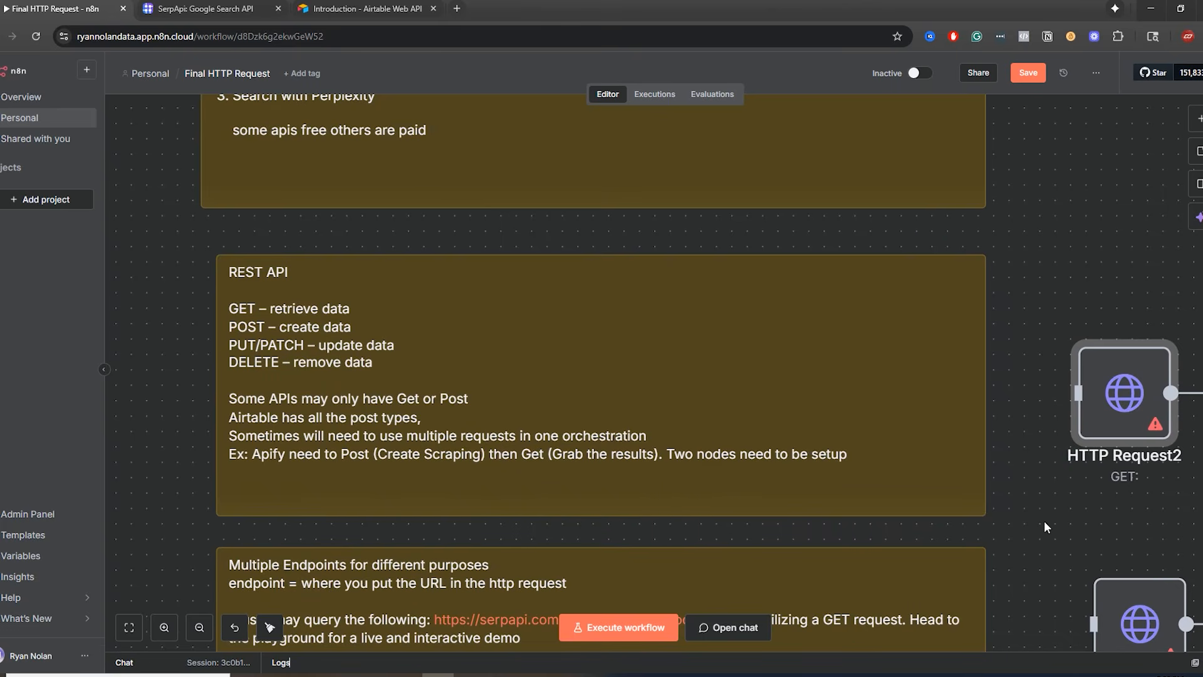
pyautogui.scroll(-5, 1043, 525)
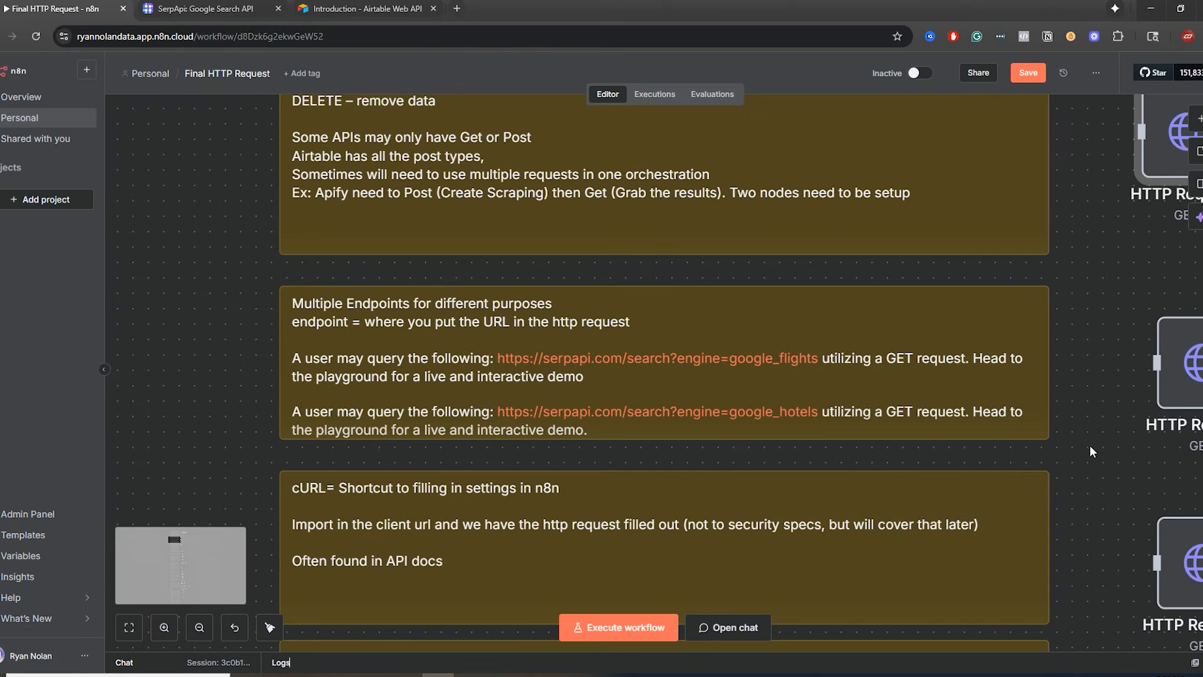
pyautogui.moveTo(1089, 446); pyautogui.dragTo(987, 371)
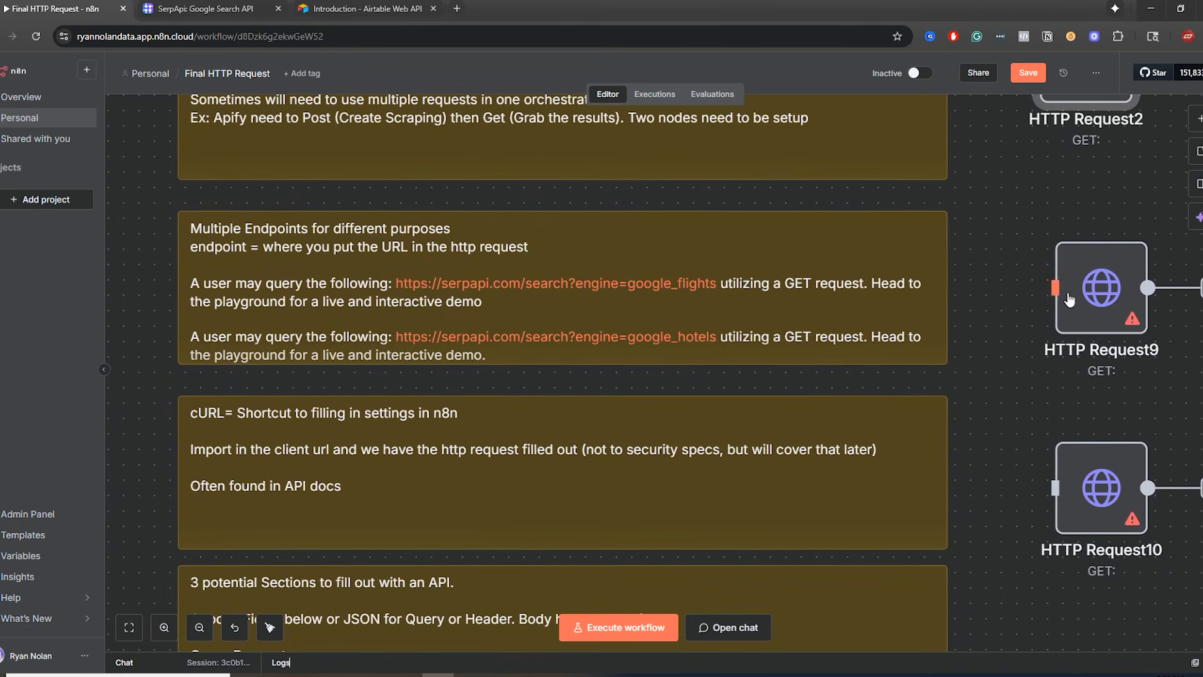
pyautogui.doubleClick(1094, 292)
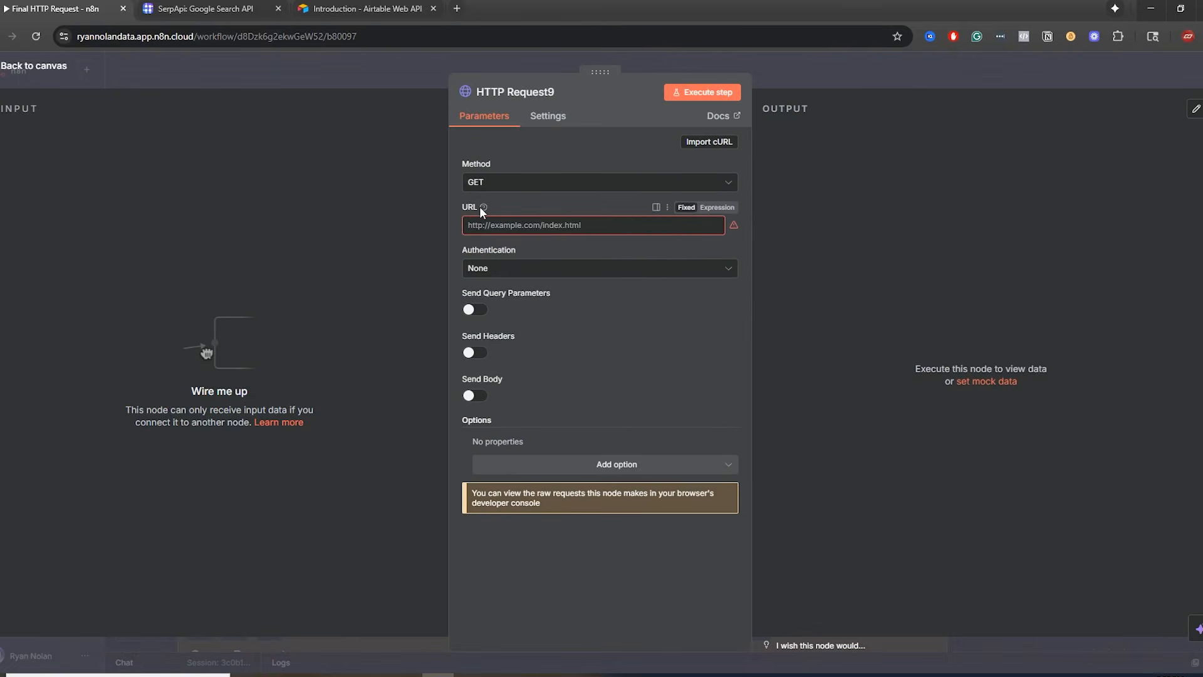
pyautogui.moveTo(483, 208)
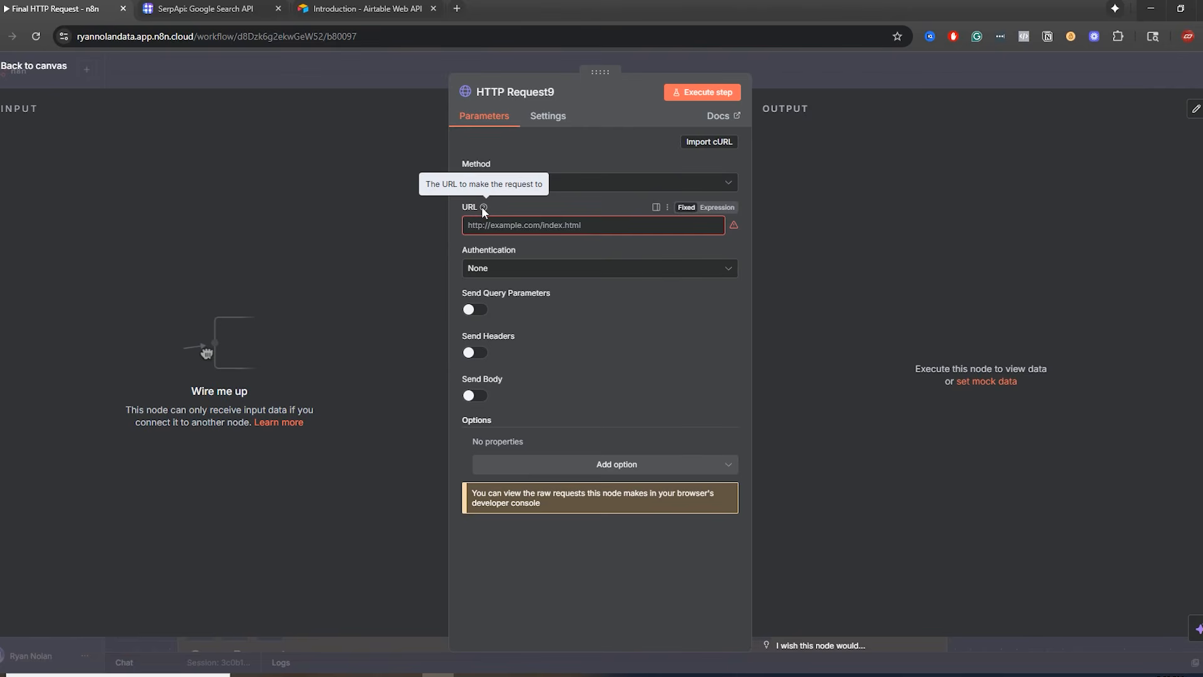
pyautogui.press('Escape')
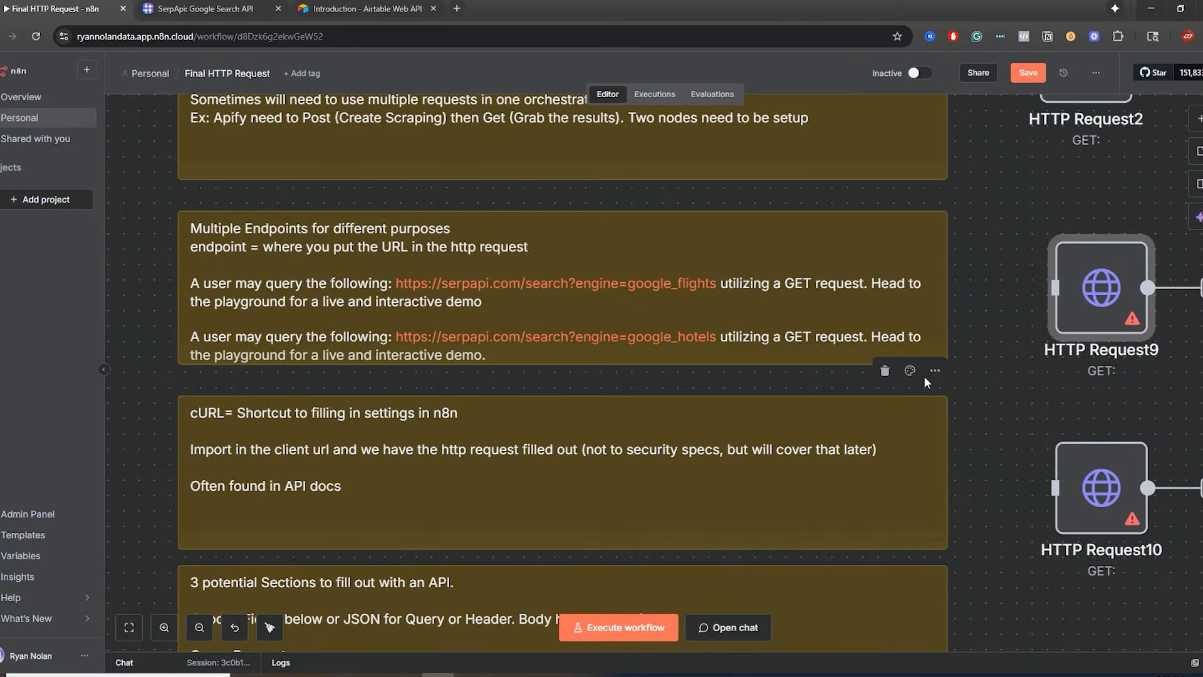
# - Enlarge the Multiple Endpoints note to fit its text and highlight its google_flights URL
pyautogui.moveTo(949, 367); pyautogui.dragTo(951, 375)
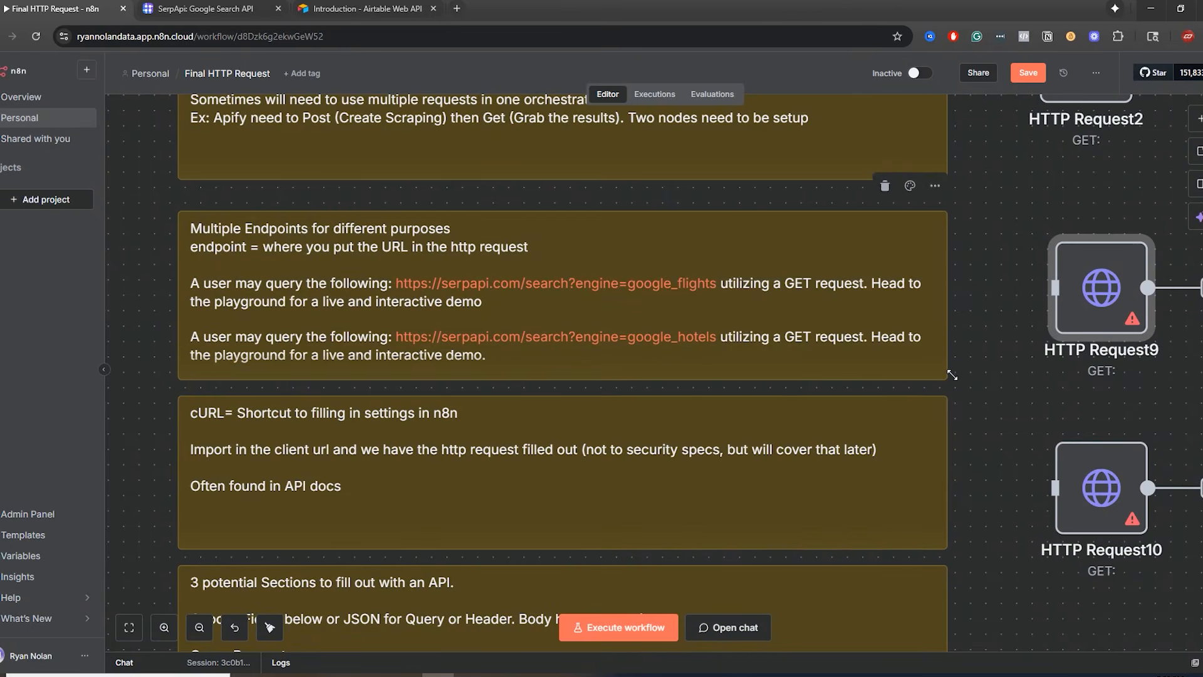
pyautogui.click(974, 325)
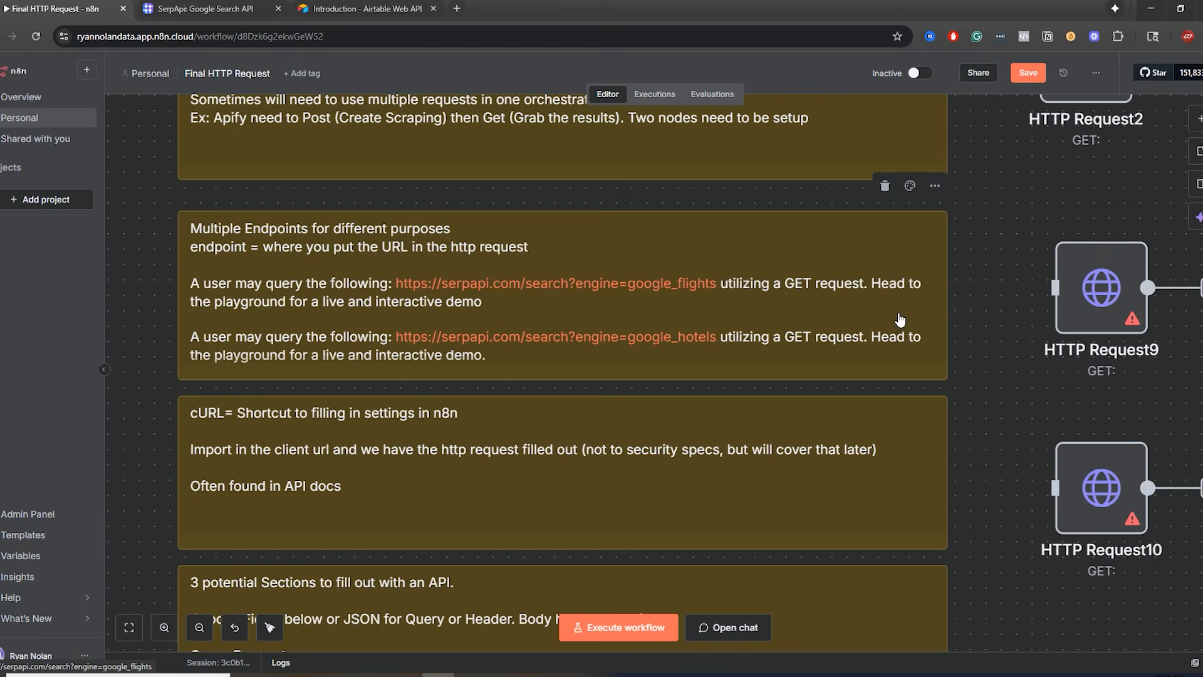
pyautogui.doubleClick(211, 294)
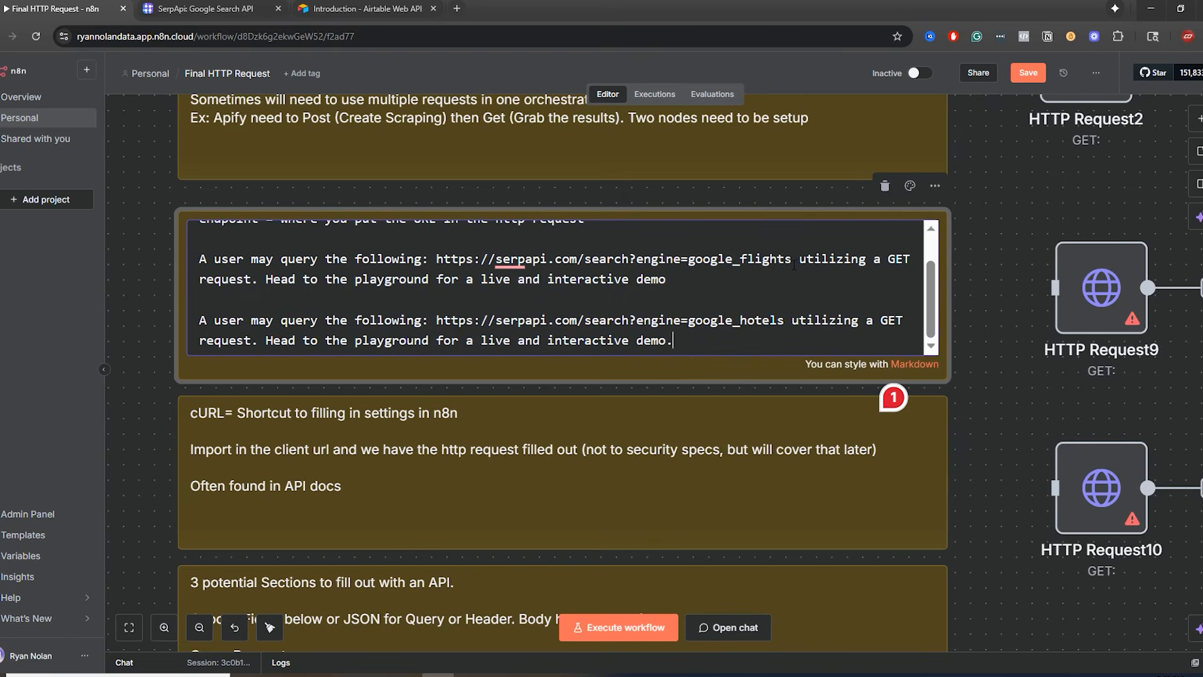
pyautogui.moveTo(792, 259); pyautogui.dragTo(437, 259)
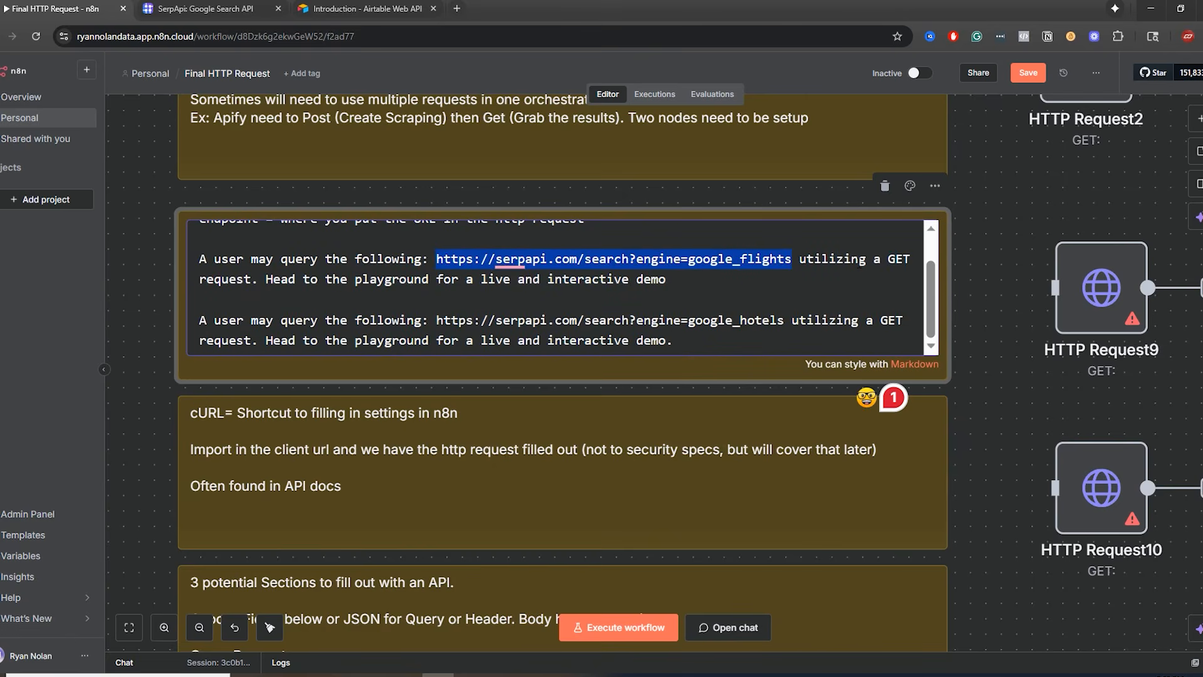
# - View the available request methods in the HTTP Request9 node and return to the canvas without changing the method
pyautogui.doubleClick(1101, 287)
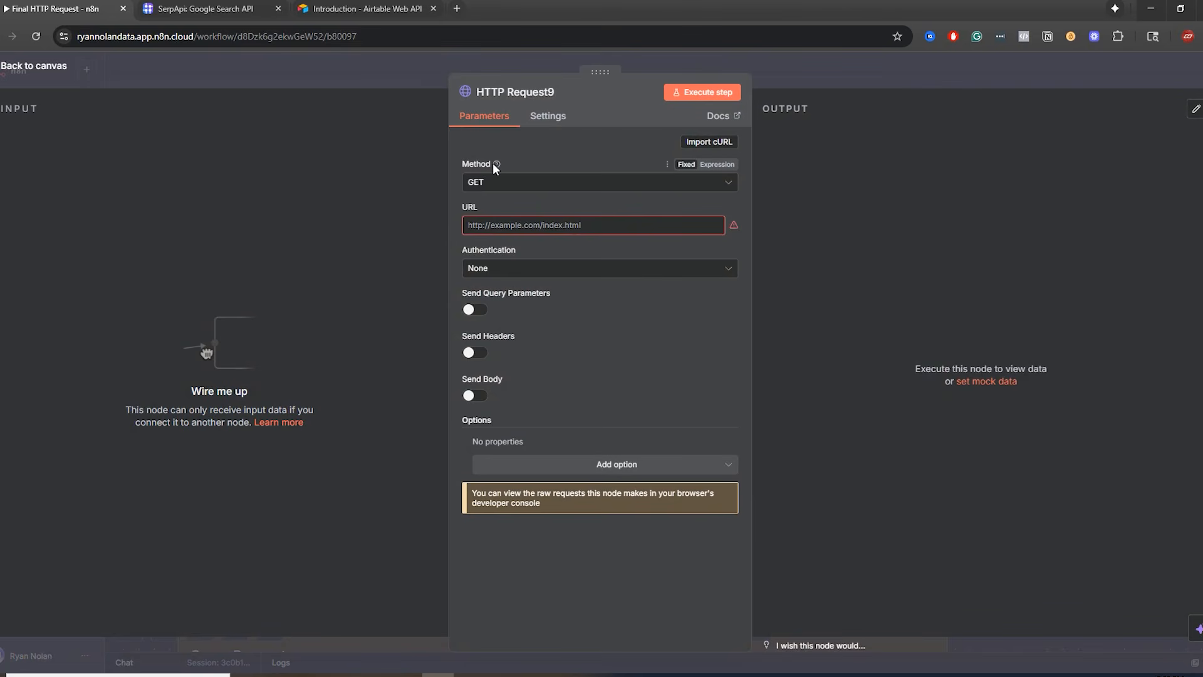
pyautogui.click(492, 182)
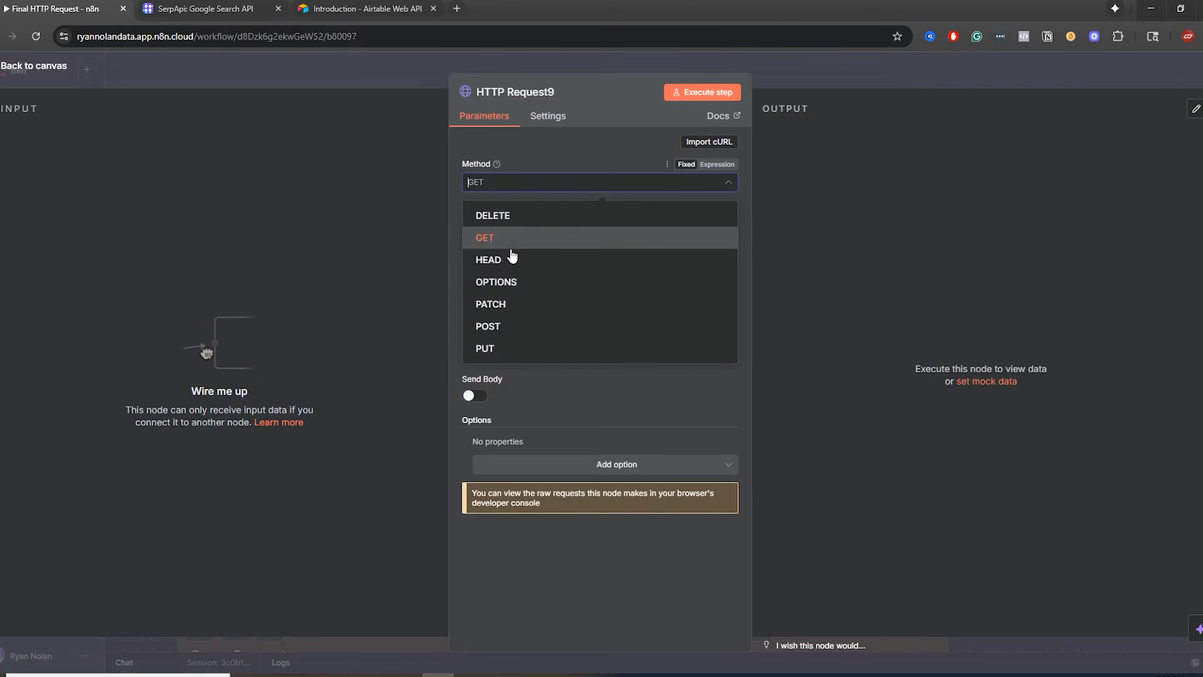
pyautogui.click(792, 87)
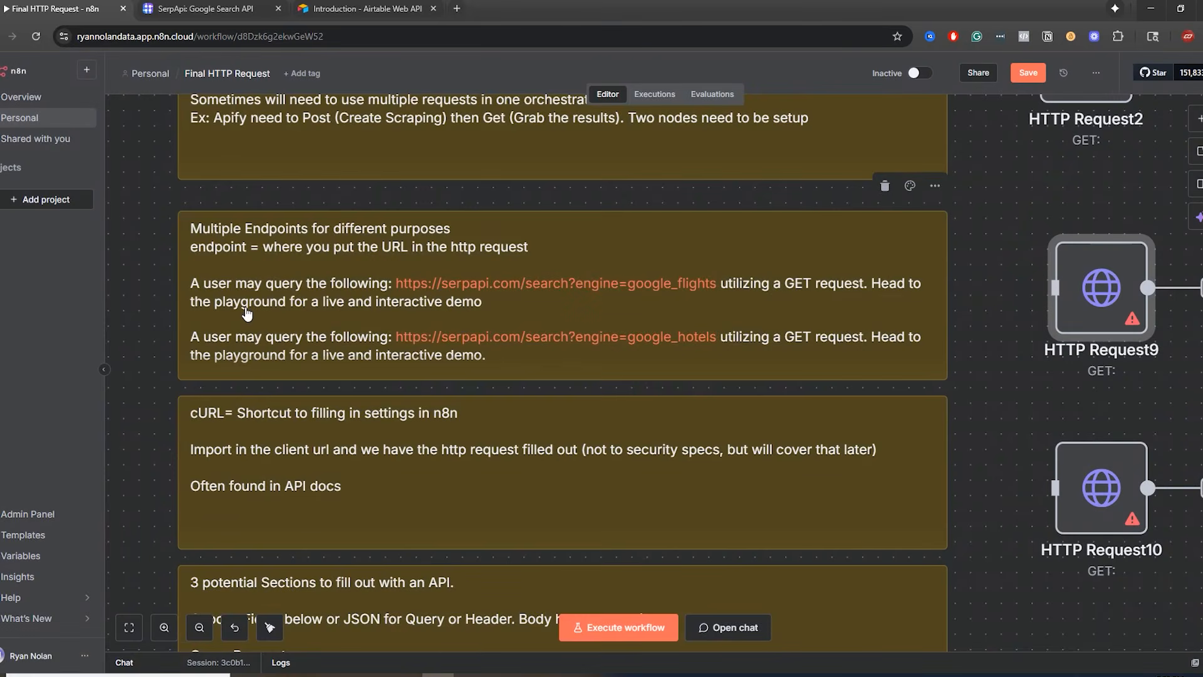
pyautogui.click(1007, 254)
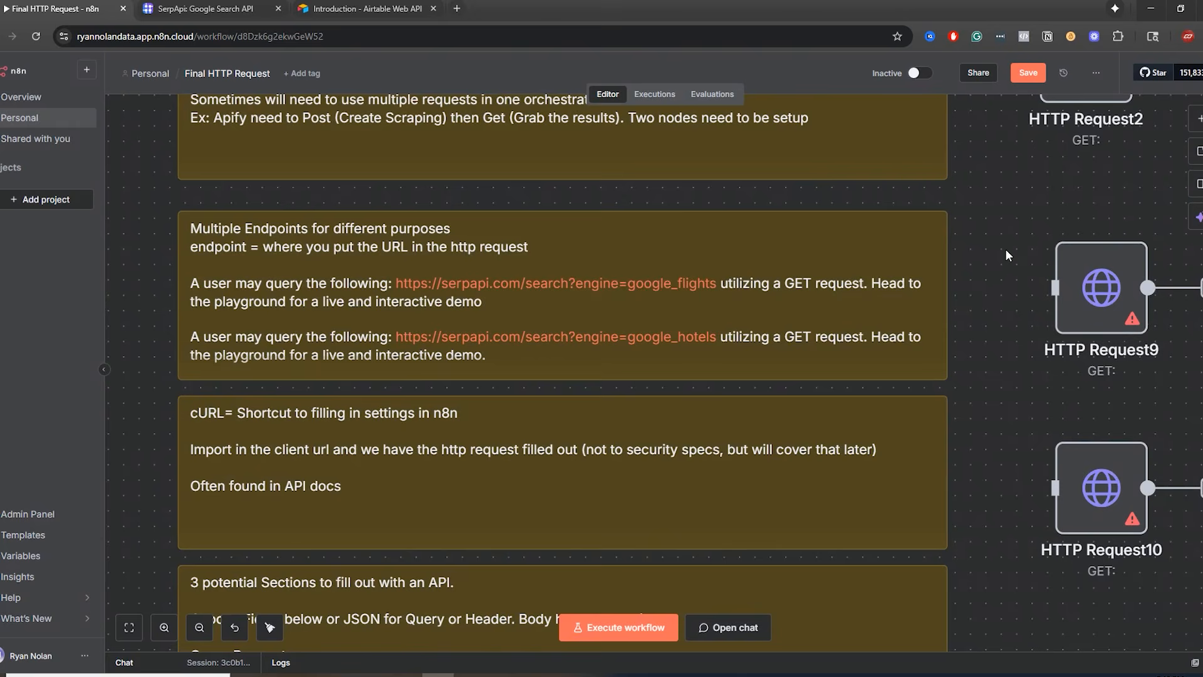
# - Open the SerpApi search docs linked in the API docs note, find "flight" on the page, and open the Google Flights API documentation
pyautogui.scroll(5, 999, 229)
pyautogui.scroll(4, 1015, 250)
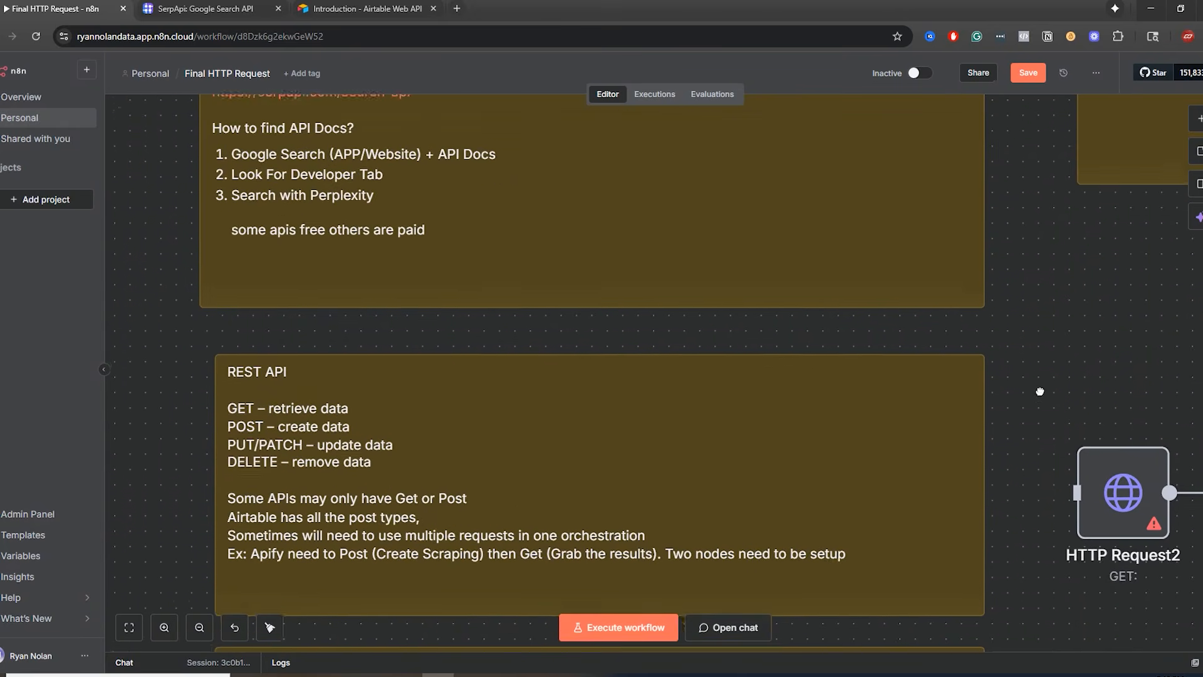
pyautogui.scroll(2, 1046, 321)
pyautogui.click(385, 191)
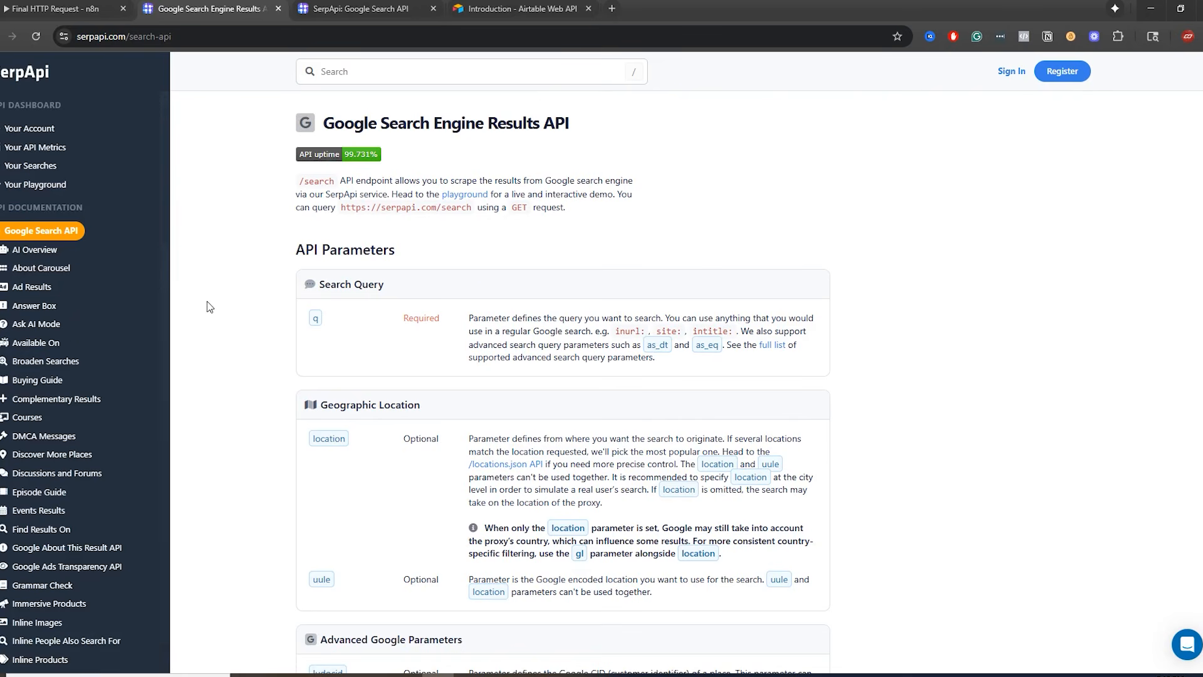
pyautogui.hotkey('ctrl', 'f')
pyautogui.write('flight')
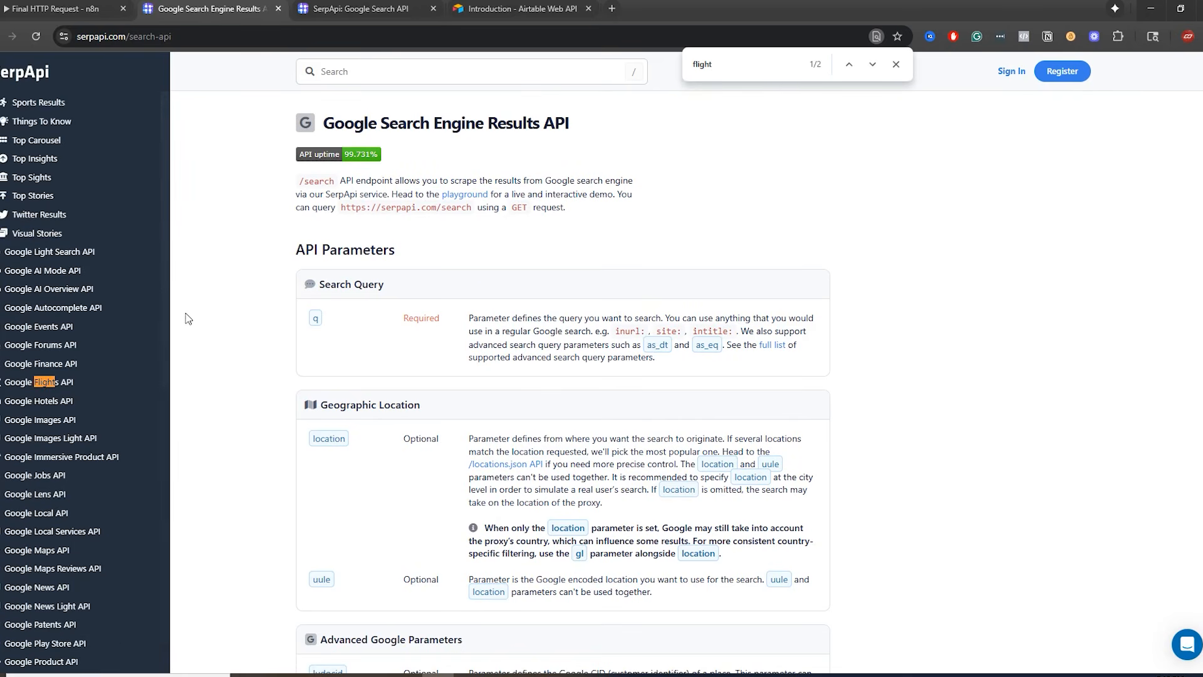
pyautogui.click(62, 384)
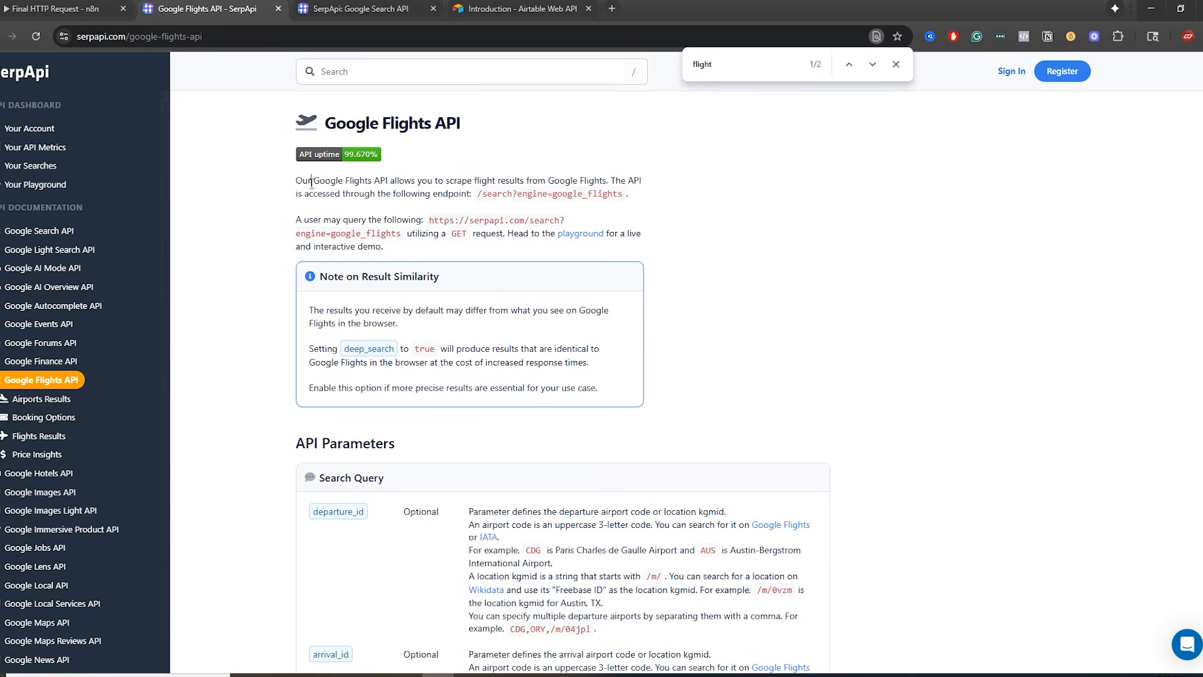
# - Highlight the Google Flights API's scraping description and the word "endpoint", and switch back to the n8n workflow
pyautogui.moveTo(312, 183); pyautogui.dragTo(607, 182)
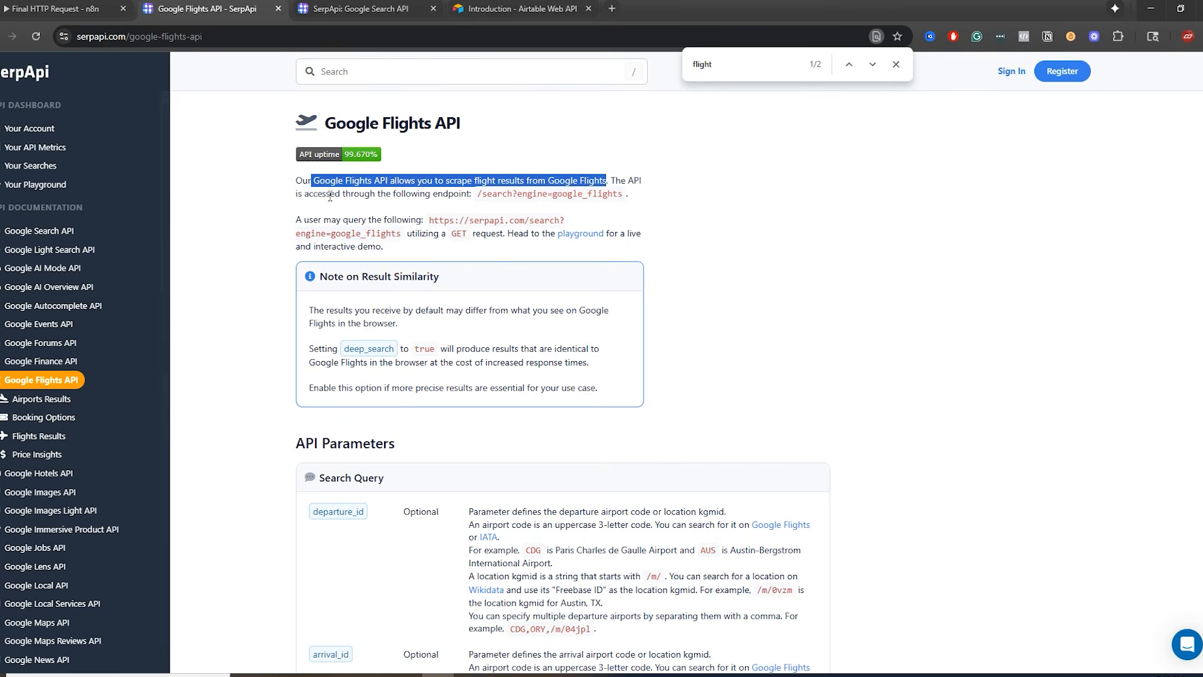
pyautogui.doubleClick(449, 195)
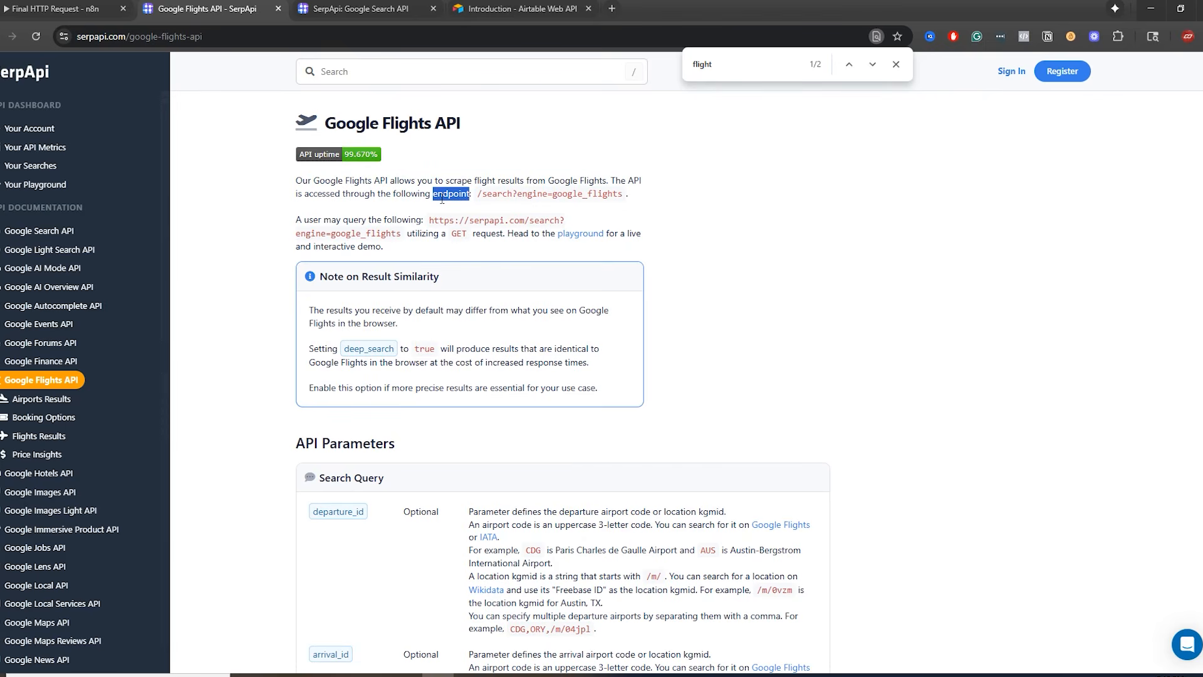
pyautogui.click(57, 9)
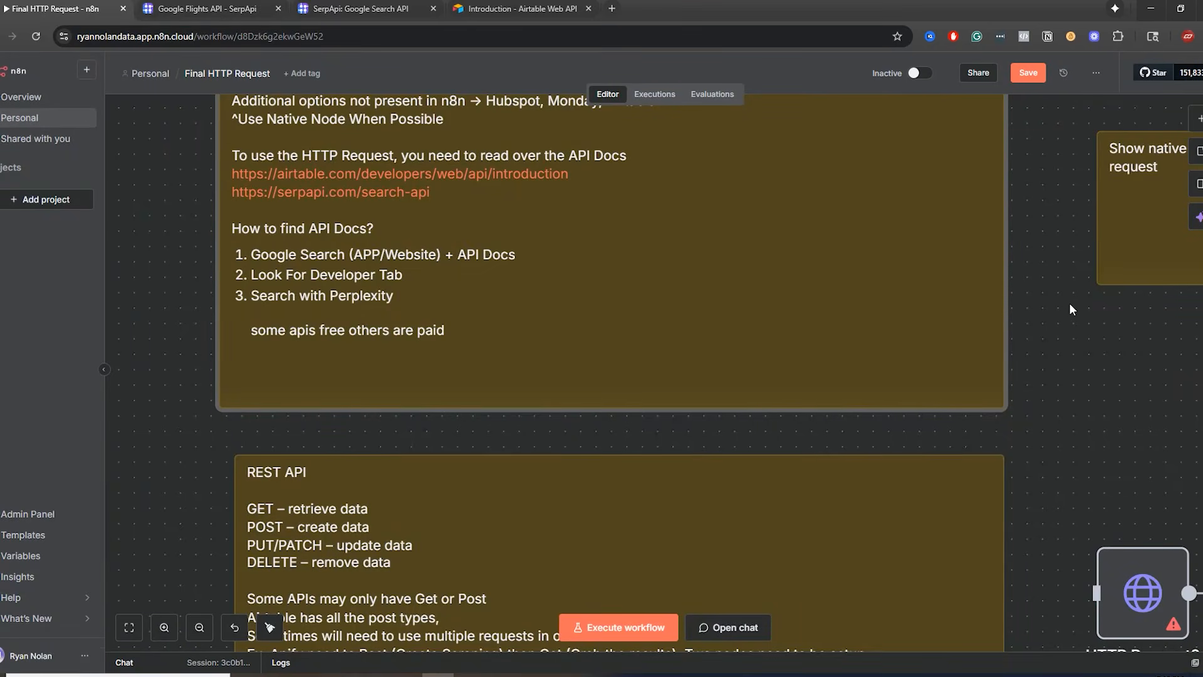
# - Open the HTTP Request9 node to view the URL field where the endpoint goes
pyautogui.moveTo(1070, 304); pyautogui.dragTo(946, 193)
pyautogui.moveTo(982, 323); pyautogui.dragTo(855, 208)
pyautogui.moveTo(848, 465); pyautogui.dragTo(839, 232)
pyautogui.doubleClick(951, 371)
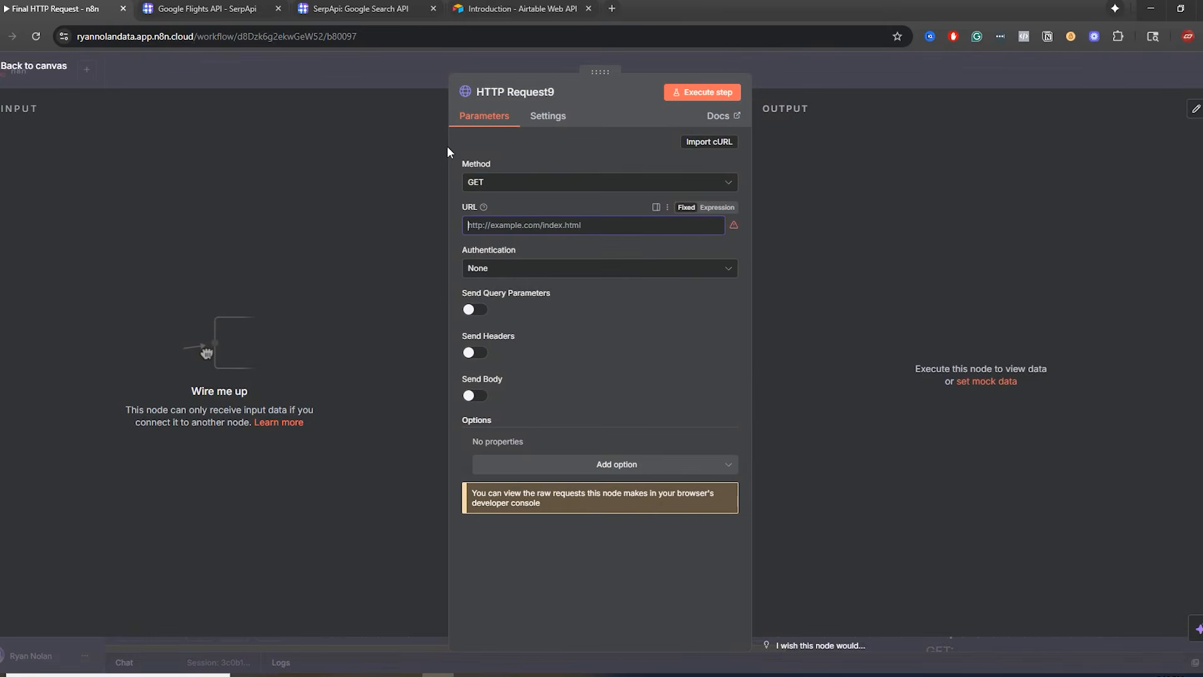
pyautogui.click(201, 10)
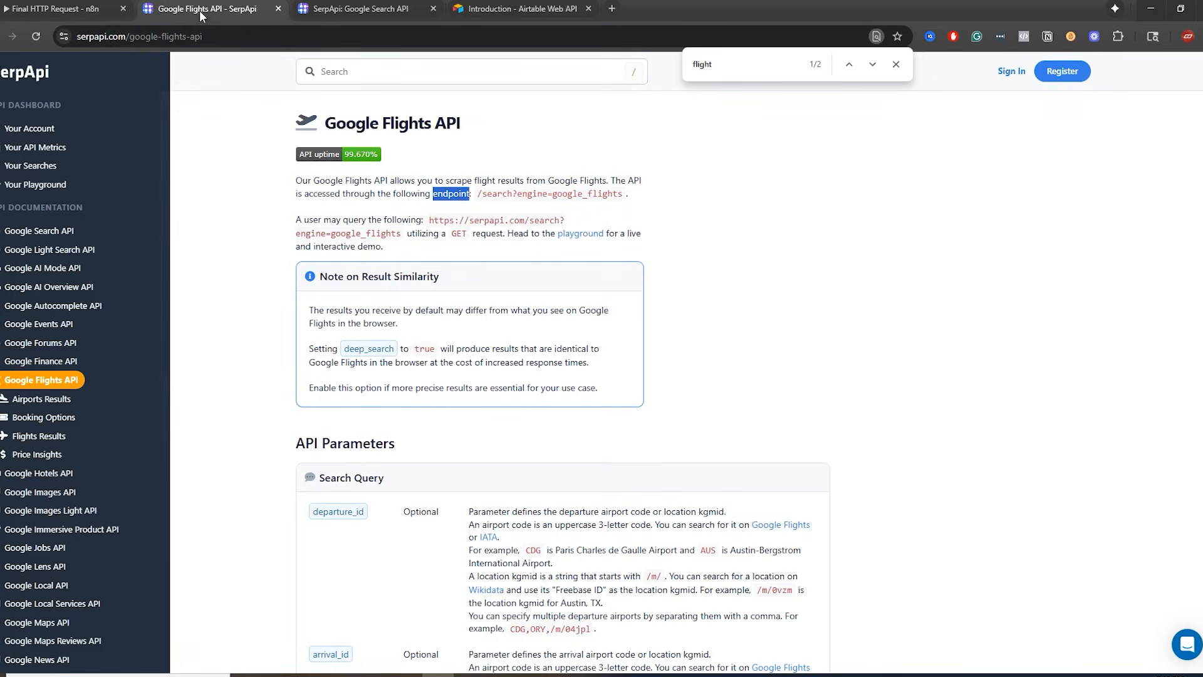
pyautogui.click(479, 194)
pyautogui.moveTo(429, 221); pyautogui.dragTo(401, 239)
pyautogui.doubleClick(464, 233)
pyautogui.click(504, 235)
pyautogui.doubleClick(453, 234)
pyautogui.moveTo(429, 220); pyautogui.dragTo(399, 233)
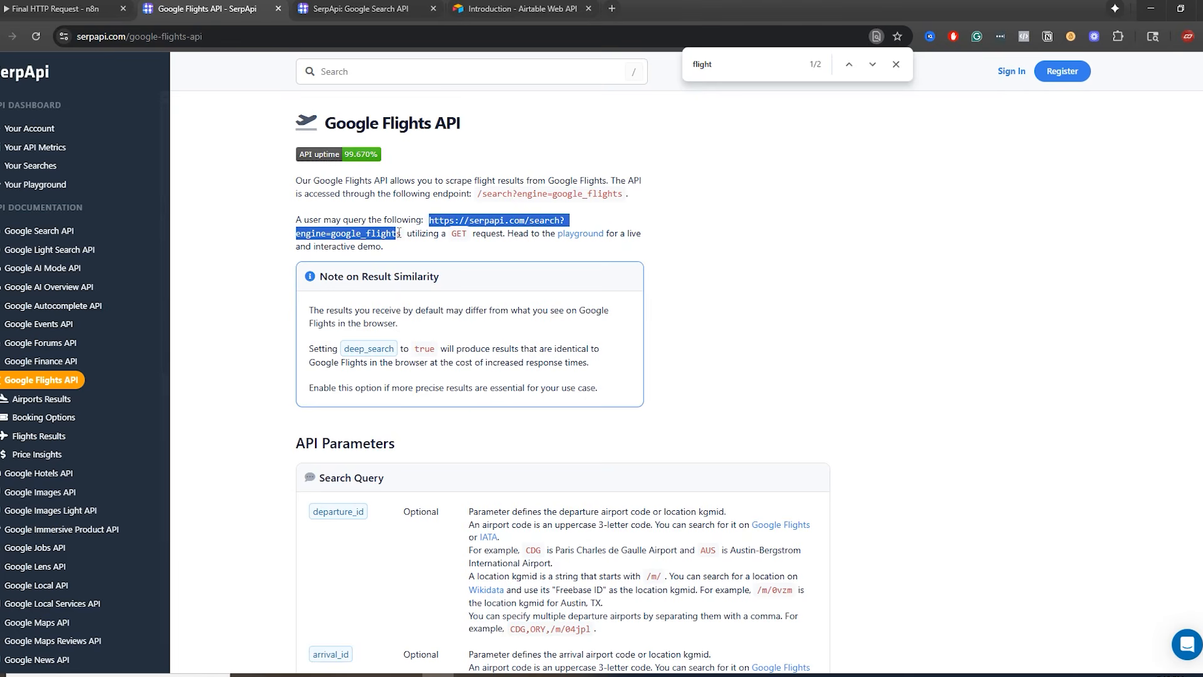
pyautogui.doubleClick(460, 234)
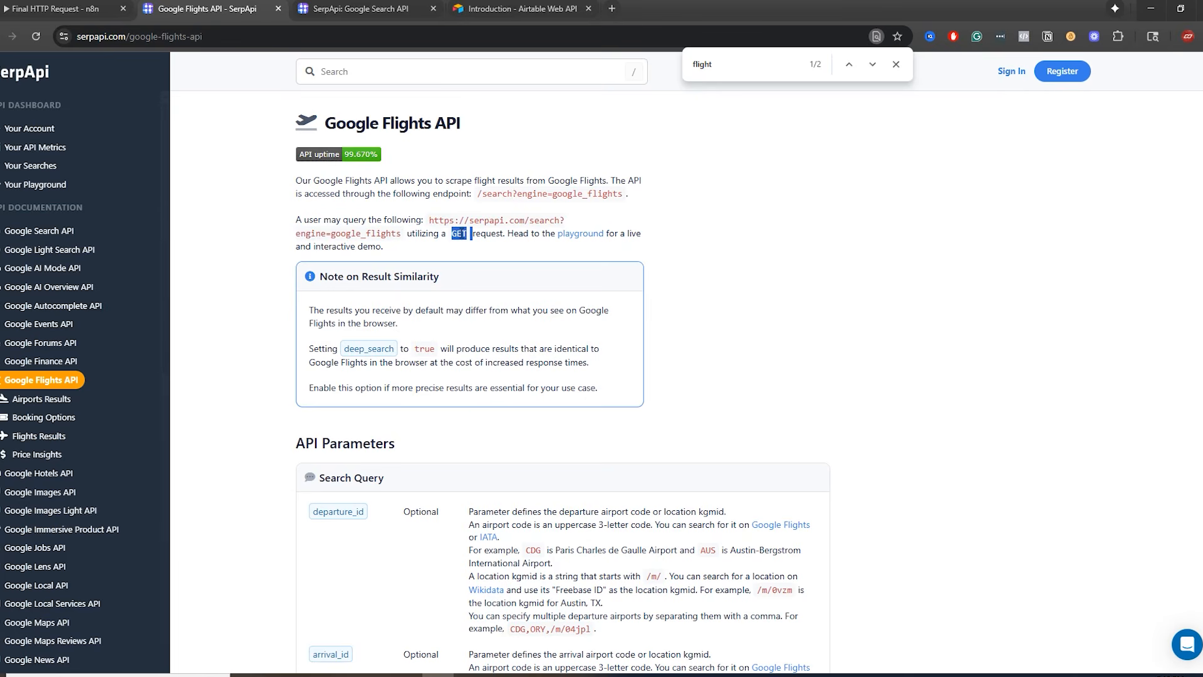
# - Examine the API Parameters section of the Google Flights API docs, covering search query, localization and advanced flight parameters
pyautogui.click(900, 401)
pyautogui.scroll(-4, 878, 494)
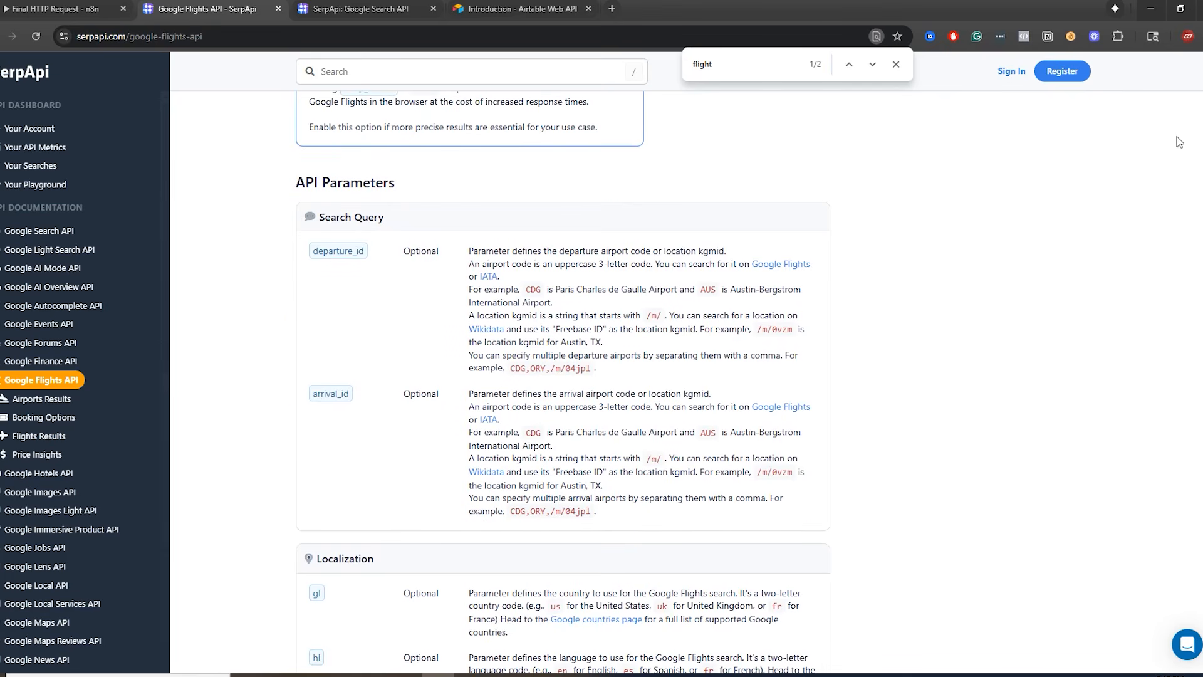
pyautogui.scroll(-7, 376, 269)
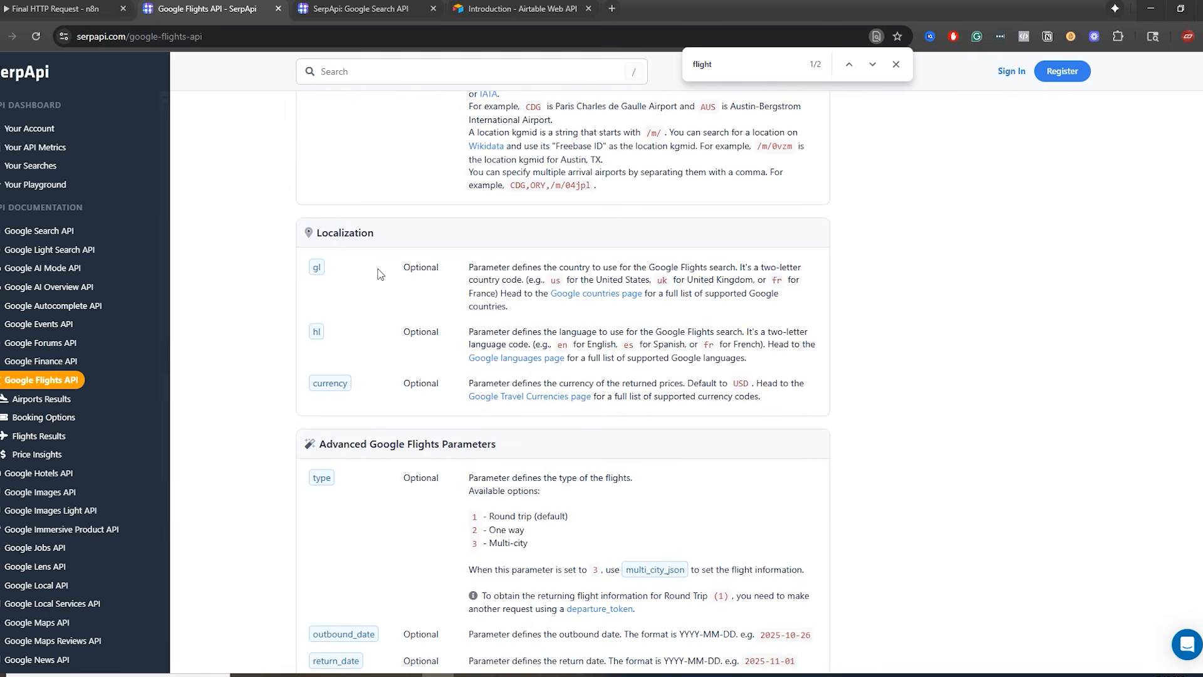
pyautogui.scroll(5, 471, 186)
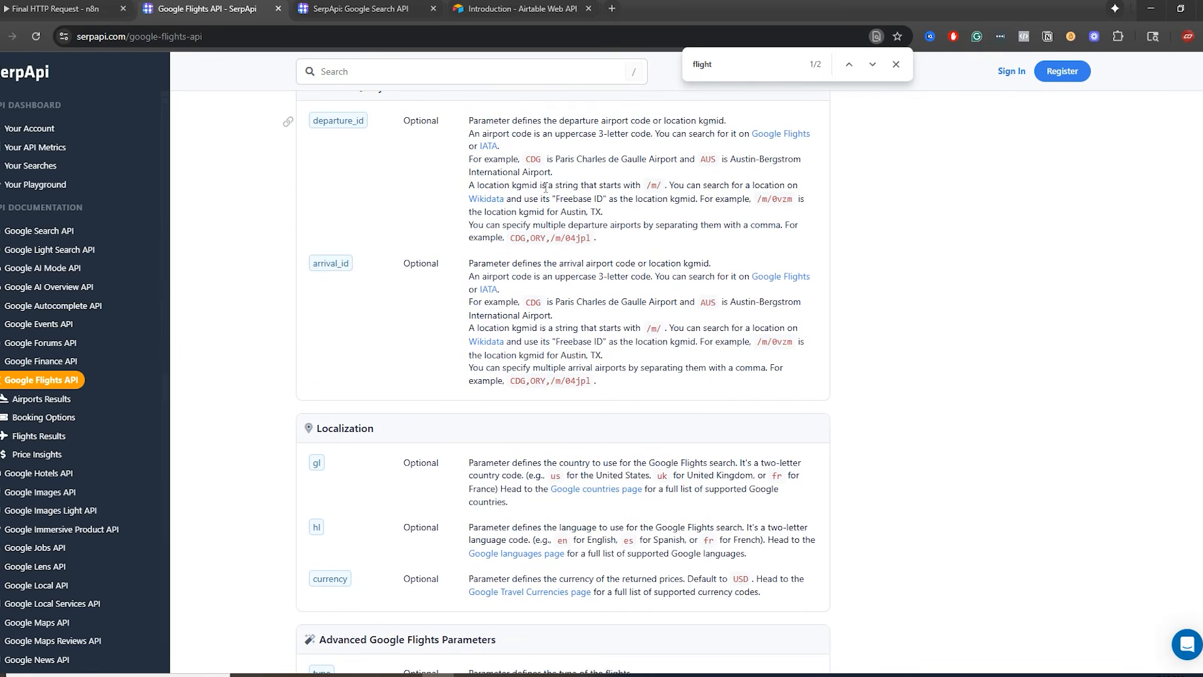
pyautogui.scroll(-7, 546, 188)
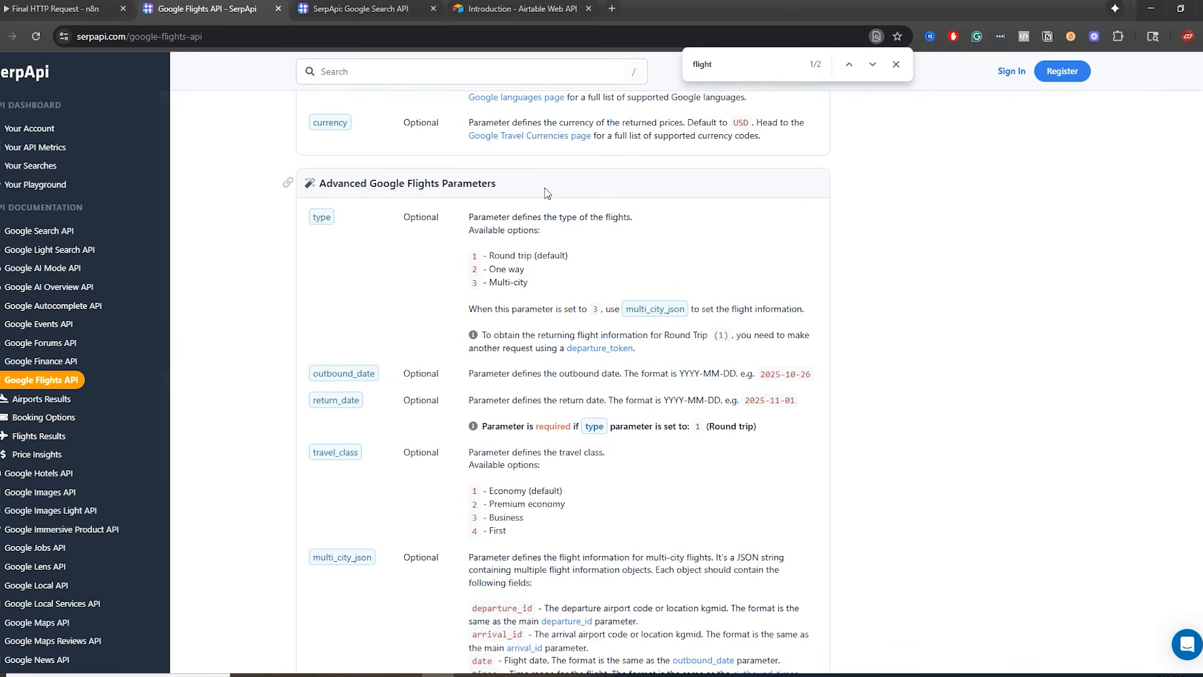
pyautogui.scroll(-20, 546, 193)
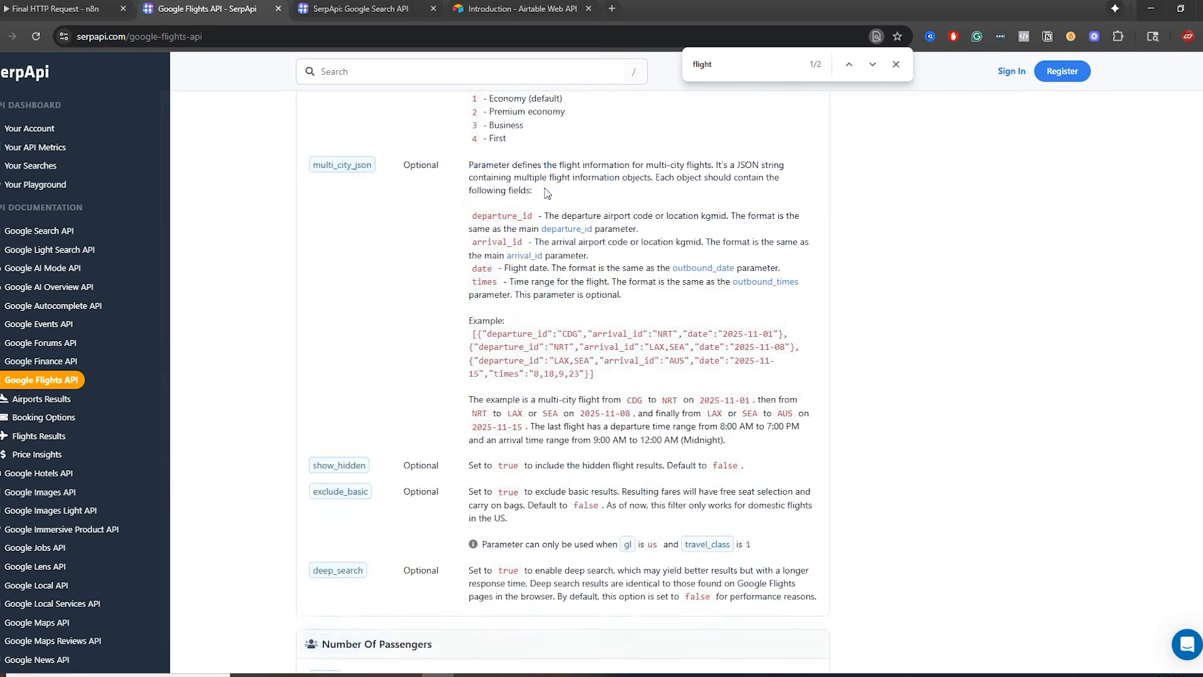
pyautogui.scroll(-20, 534, 237)
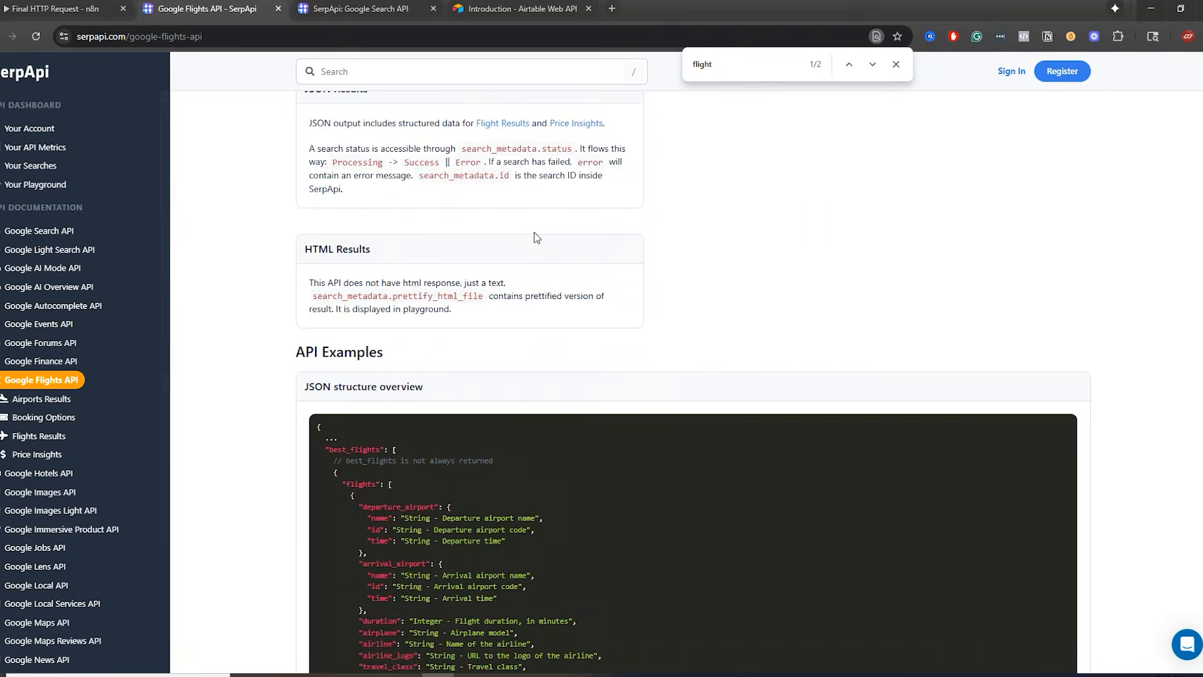
# - Examine the API examples with their integration code and JSON results, and return to the start of the Google Flights API docs
pyautogui.scroll(4, 248, 262)
pyautogui.scroll(-20, 248, 262)
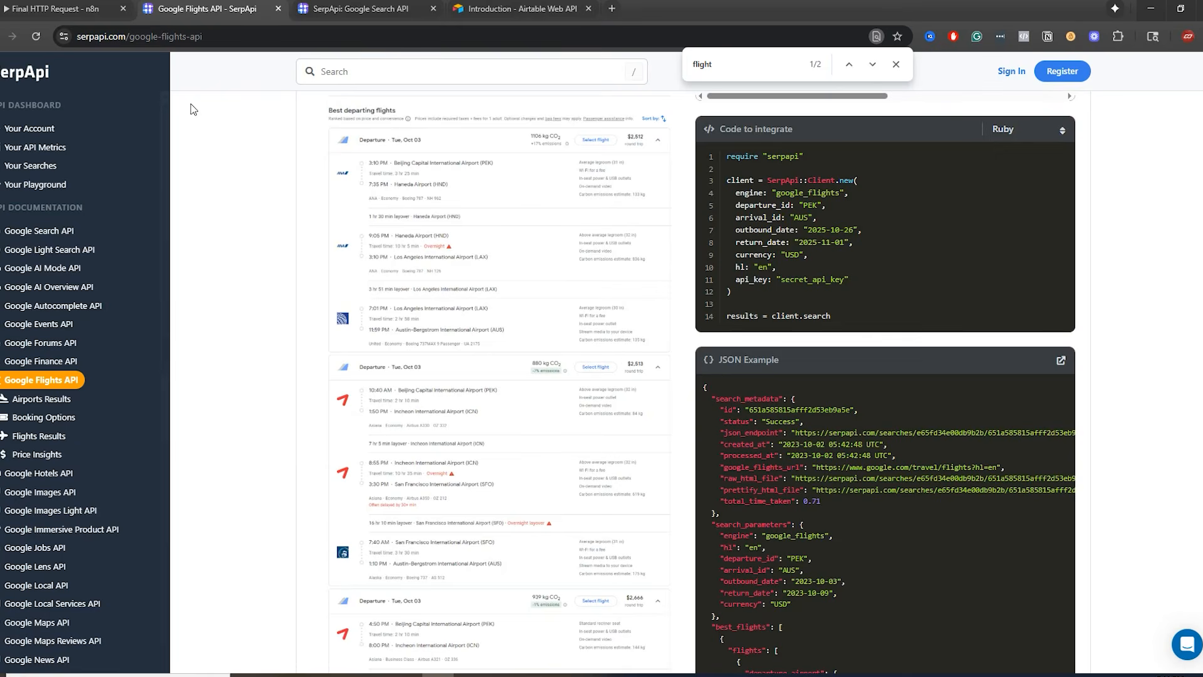
pyautogui.scroll(5, 452, 182)
pyautogui.scroll(-15, 434, 213)
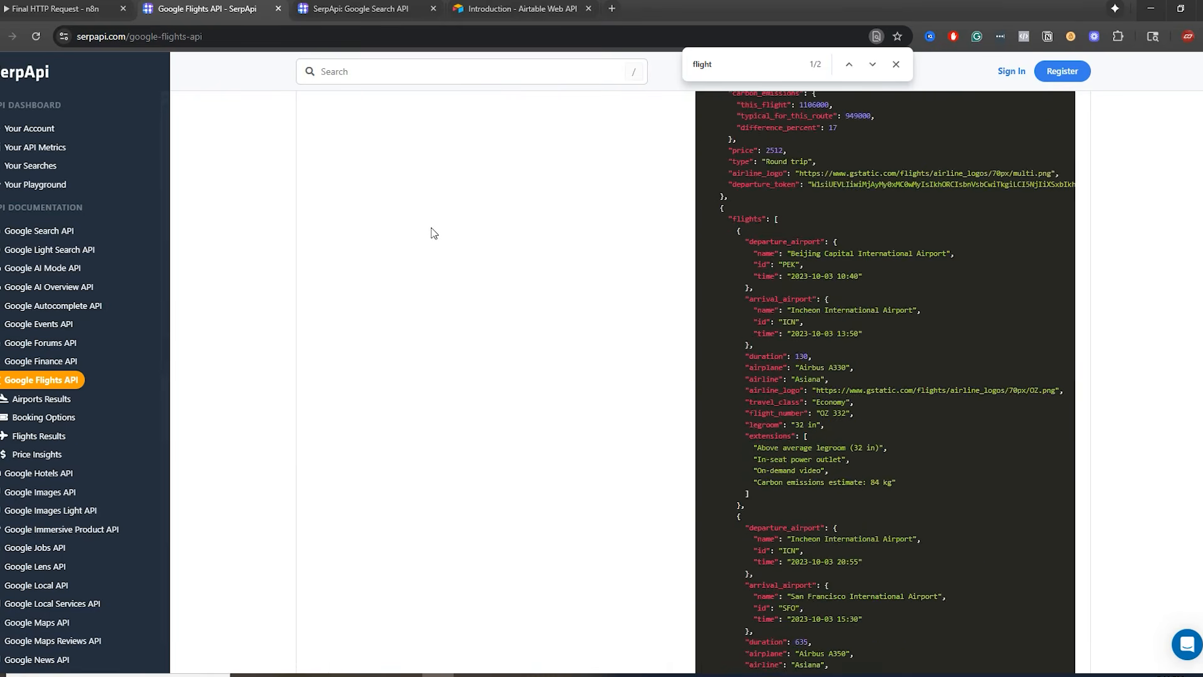
pyautogui.scroll(-10, 828, 295)
pyautogui.scroll(-20, 827, 376)
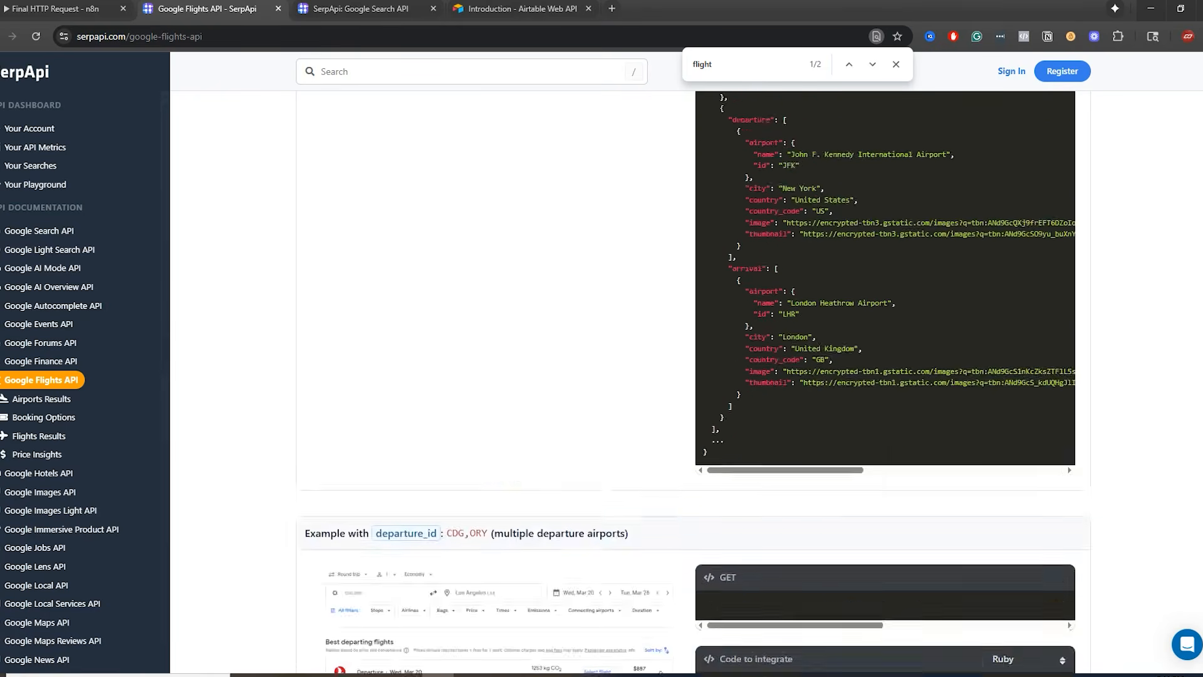
pyautogui.scroll(-15, 827, 376)
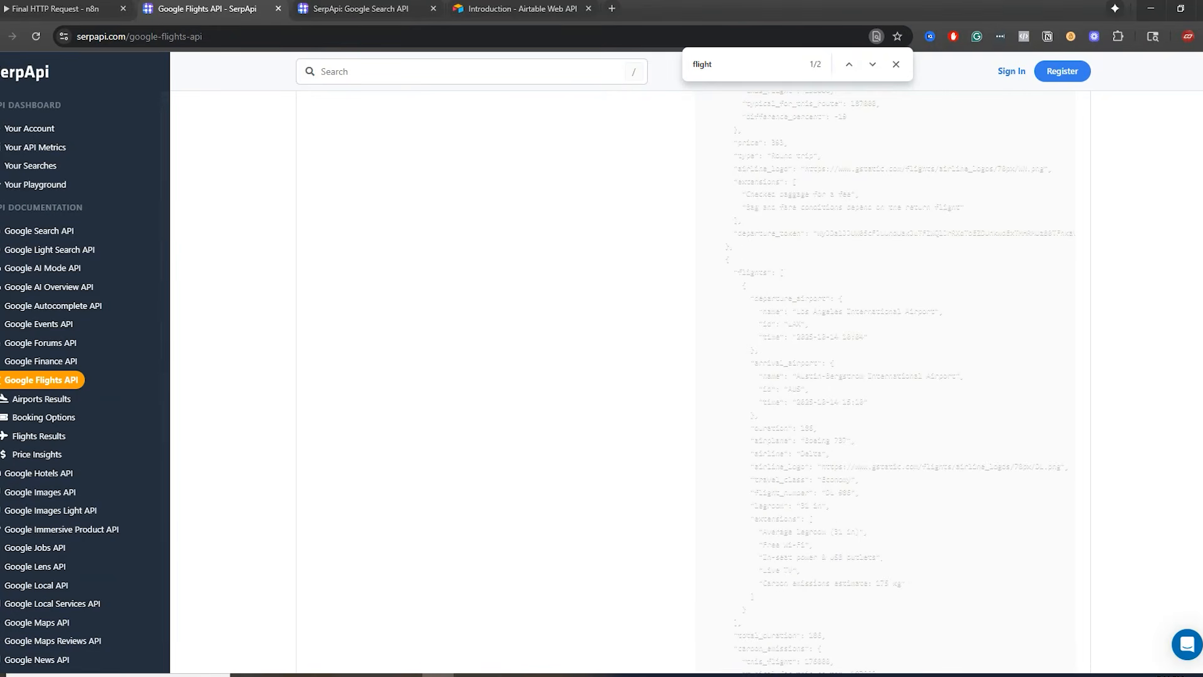
pyautogui.scroll(20, 827, 376)
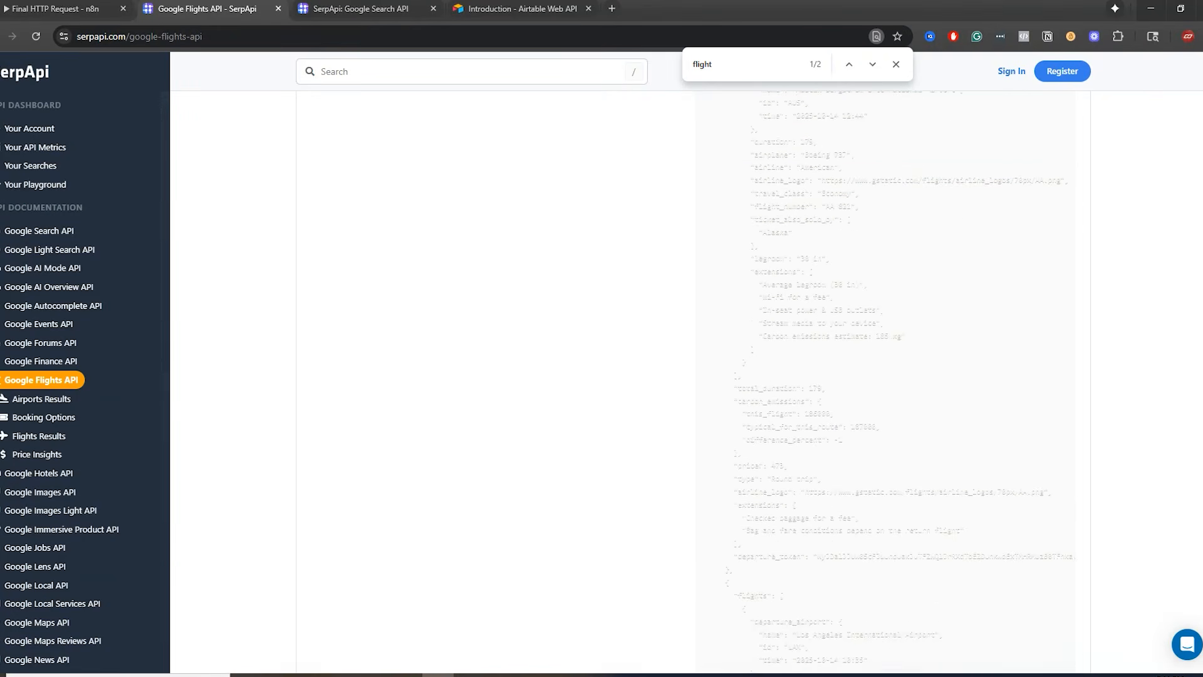
pyautogui.scroll(20, 1192, 76)
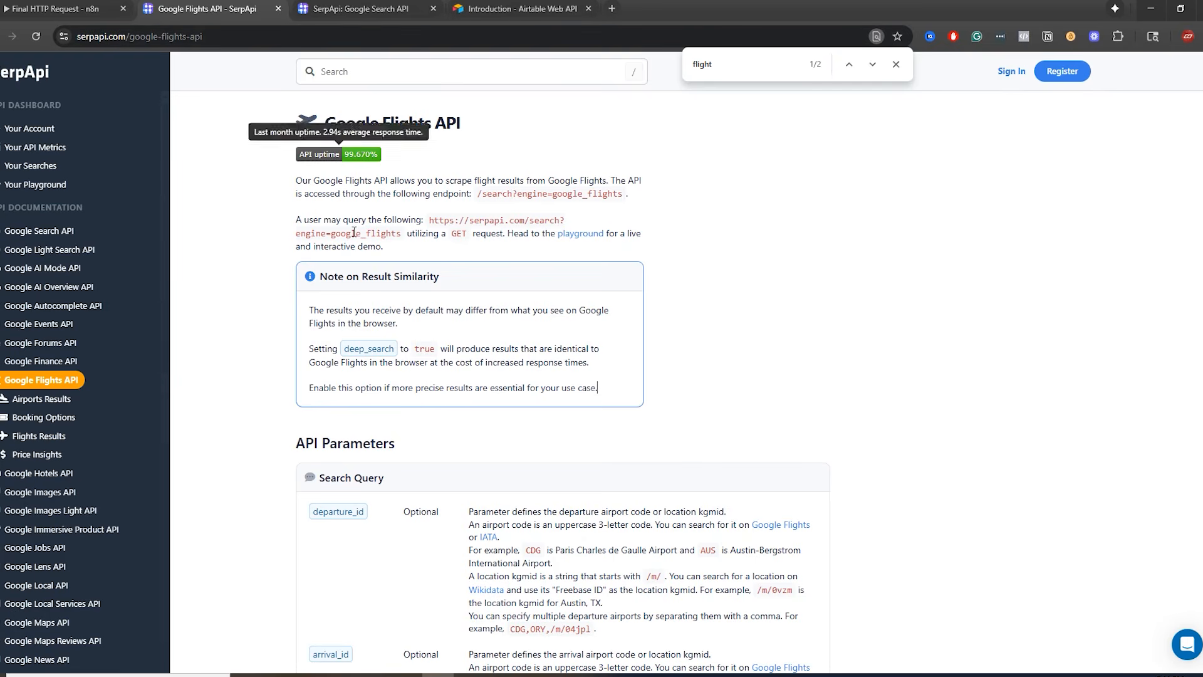
# - Switch back to the n8n workflow, close the HTTP Request9 node, and bring up the cURL note beside HTTP Request10
pyautogui.click(40, 14)
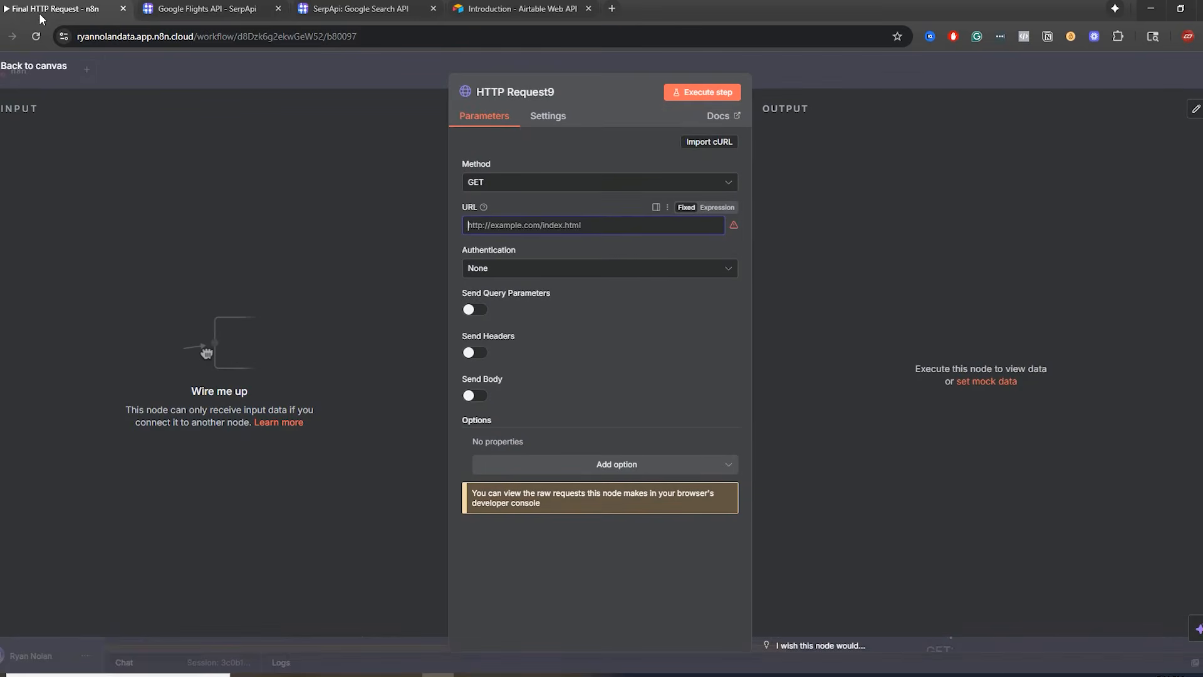
pyautogui.click(828, 74)
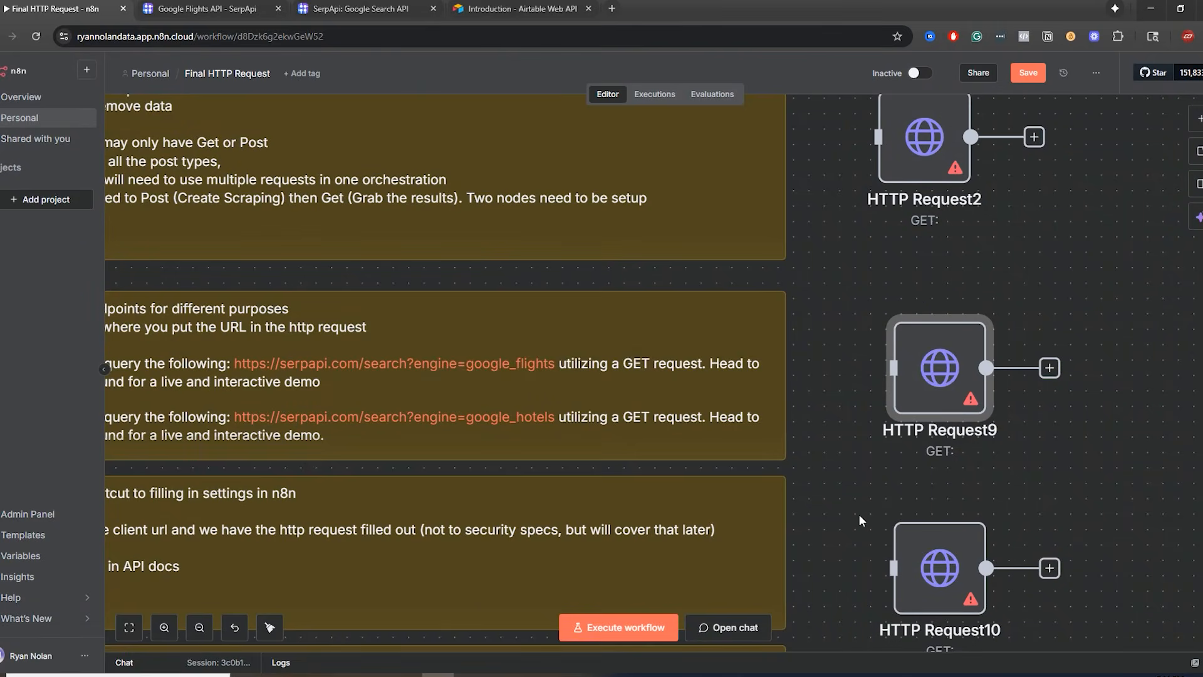
pyautogui.moveTo(859, 514); pyautogui.dragTo(1014, 227)
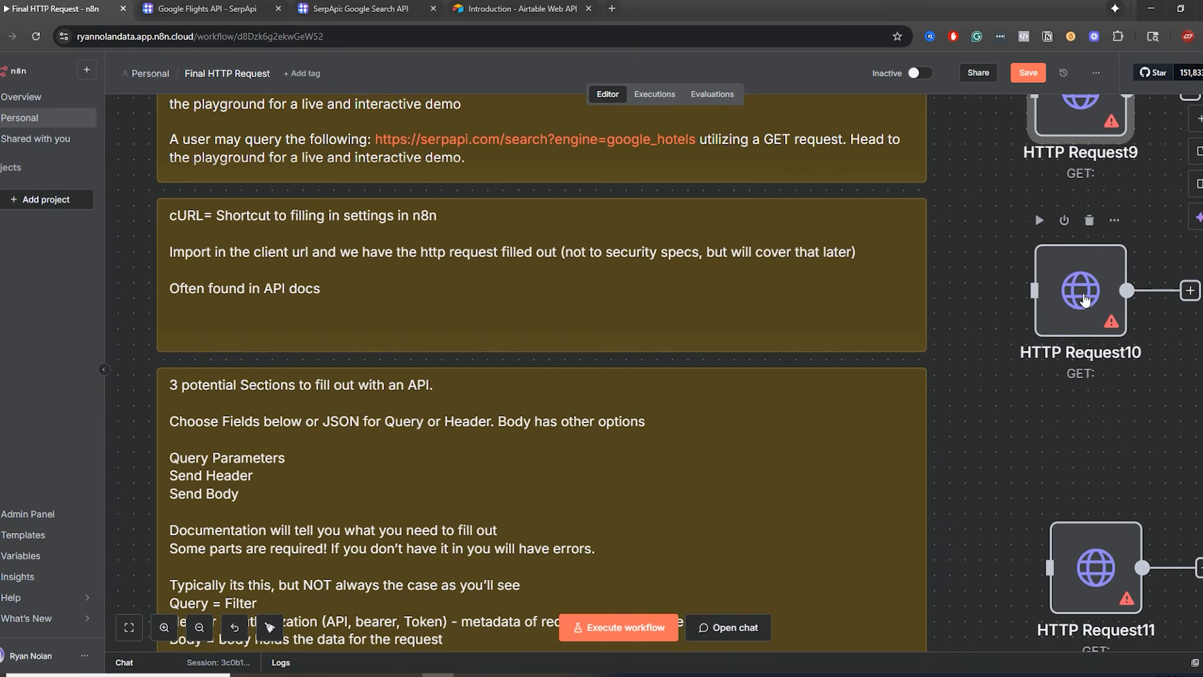
pyautogui.moveTo(1082, 292); pyautogui.dragTo(1081, 274)
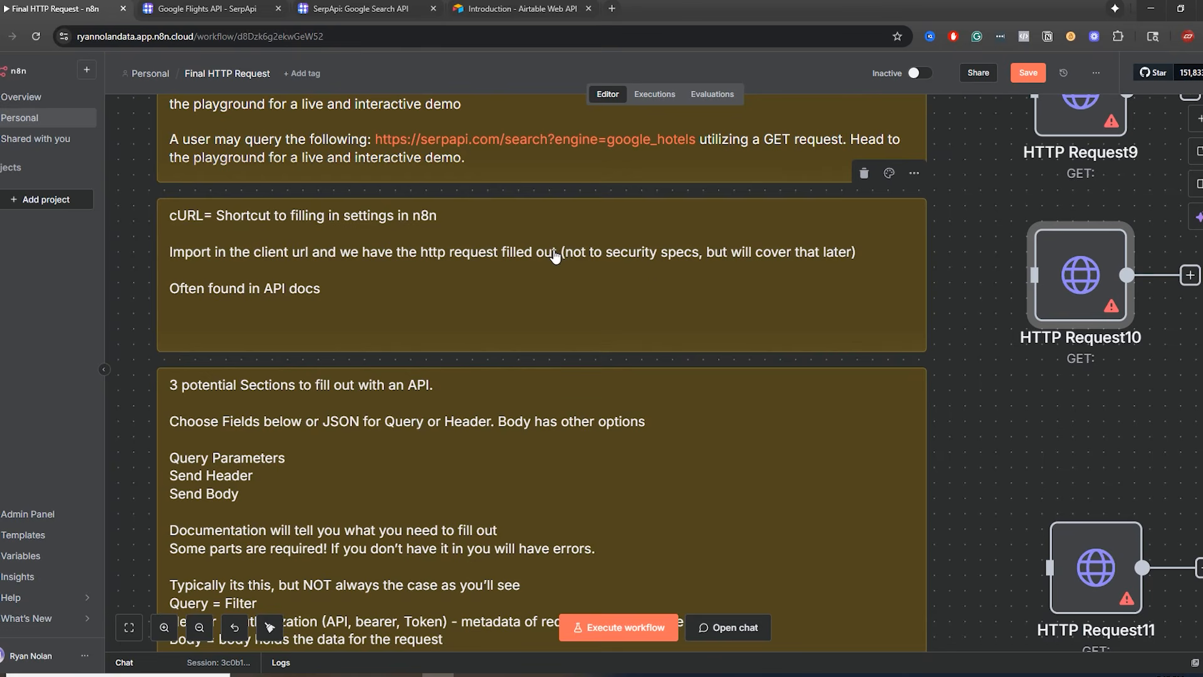
# - Open the HTTP Request10 node, view its Import cURL command dialog, and close both without importing anything
pyautogui.doubleClick(1065, 292)
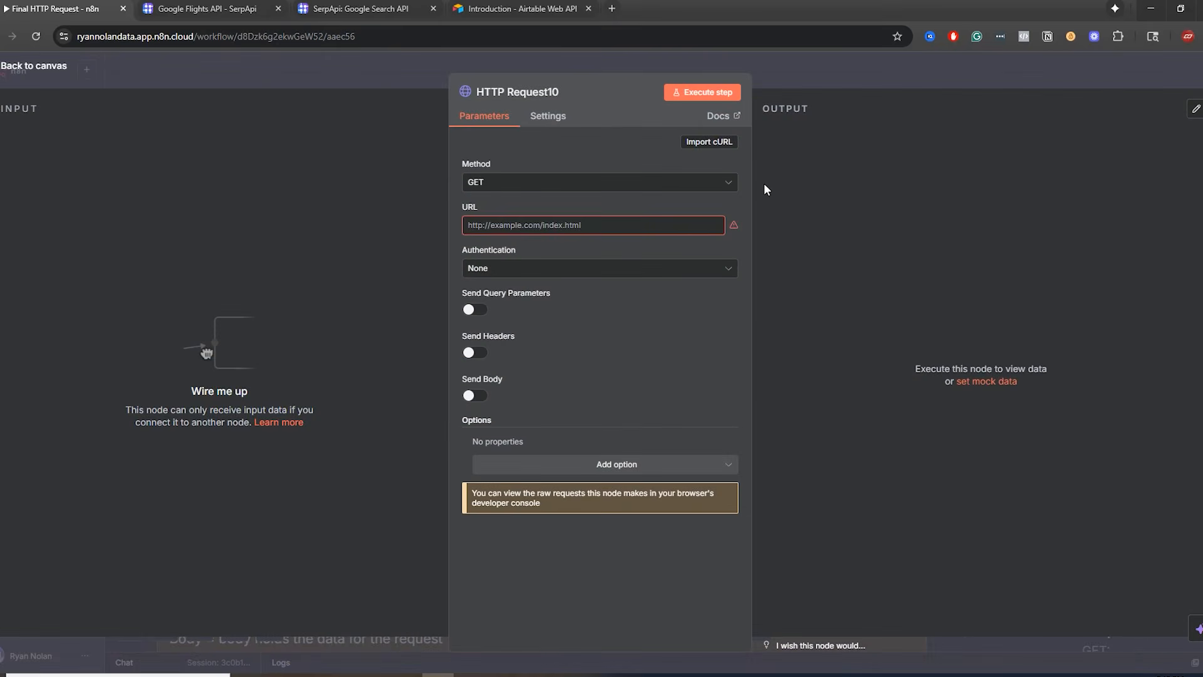
pyautogui.click(709, 143)
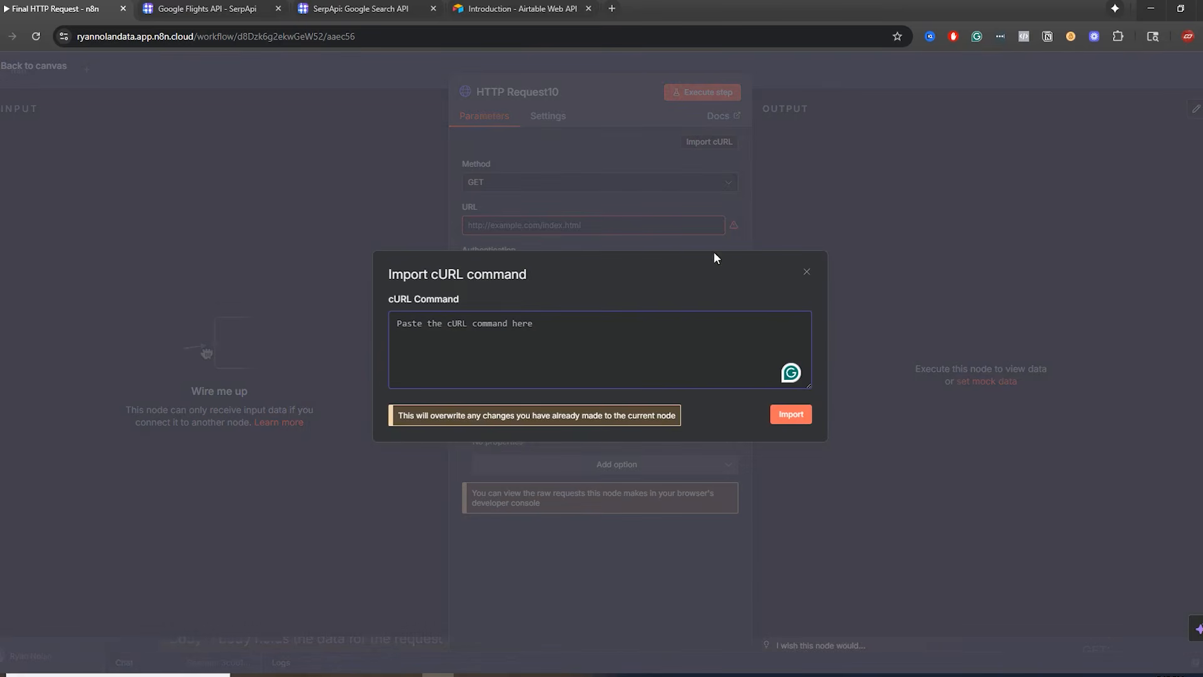
pyautogui.click(807, 273)
pyautogui.click(860, 81)
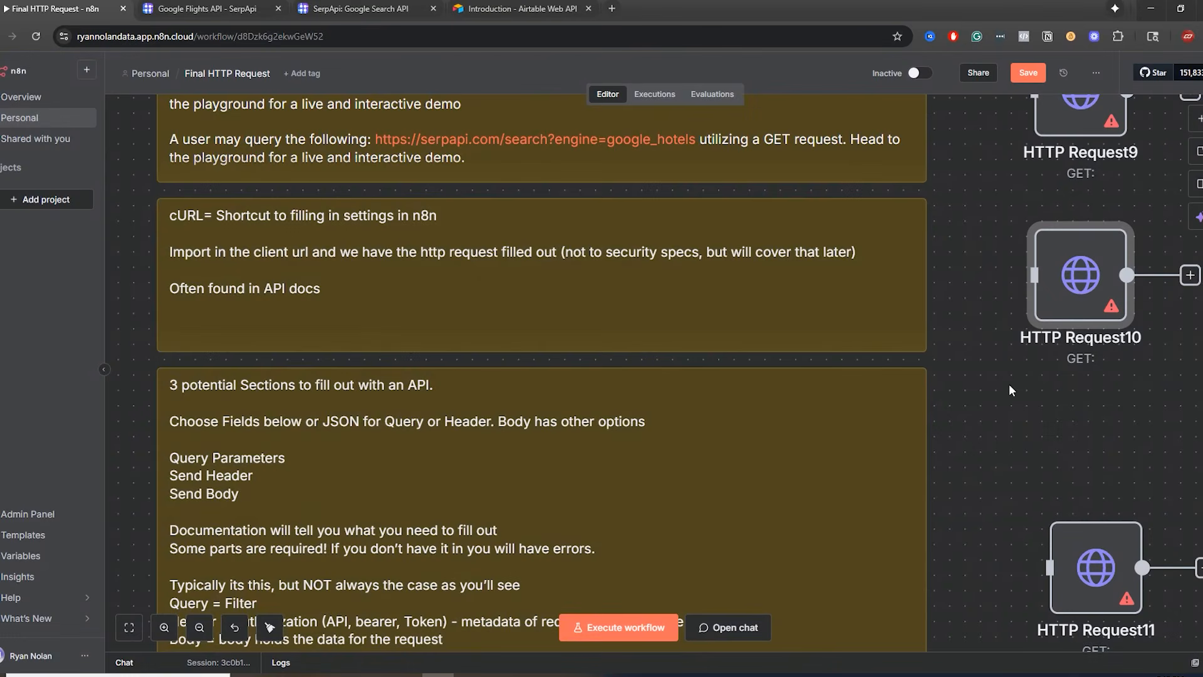
# - Look over the notes on authentication and Example 1, and return to the note on the three potential API sections
pyautogui.scroll(-8, 1002, 451)
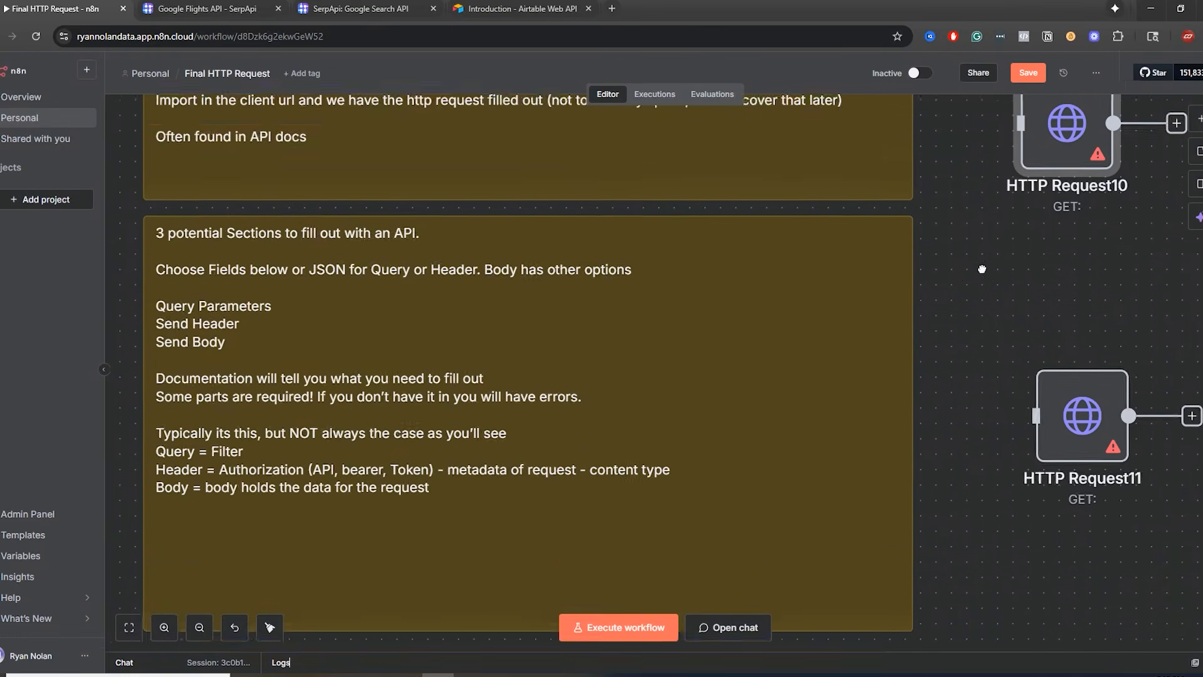
pyautogui.scroll(-4, 919, 259)
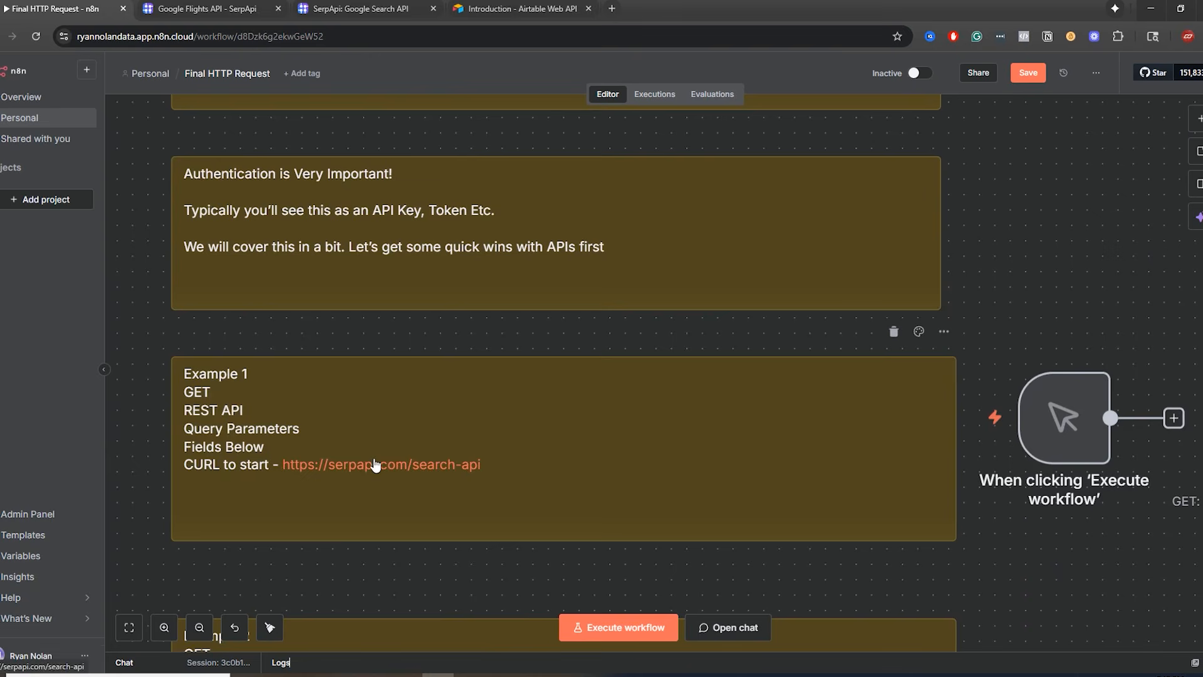
pyautogui.scroll(8, 1035, 226)
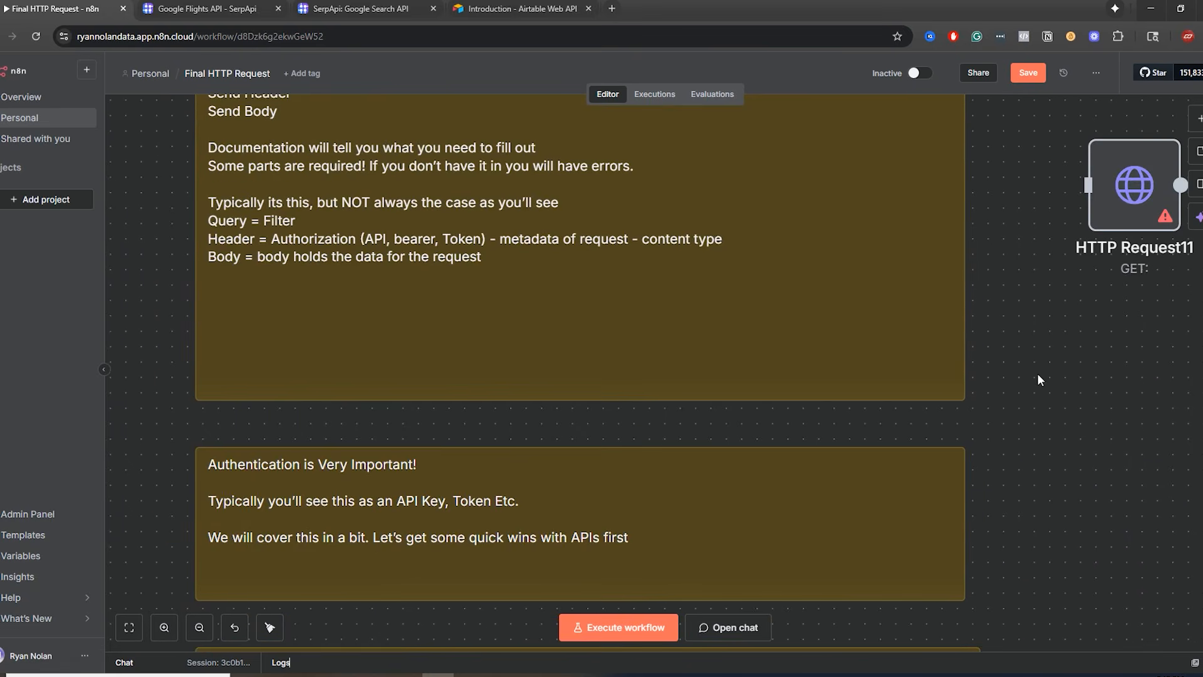
pyautogui.scroll(3, 1027, 392)
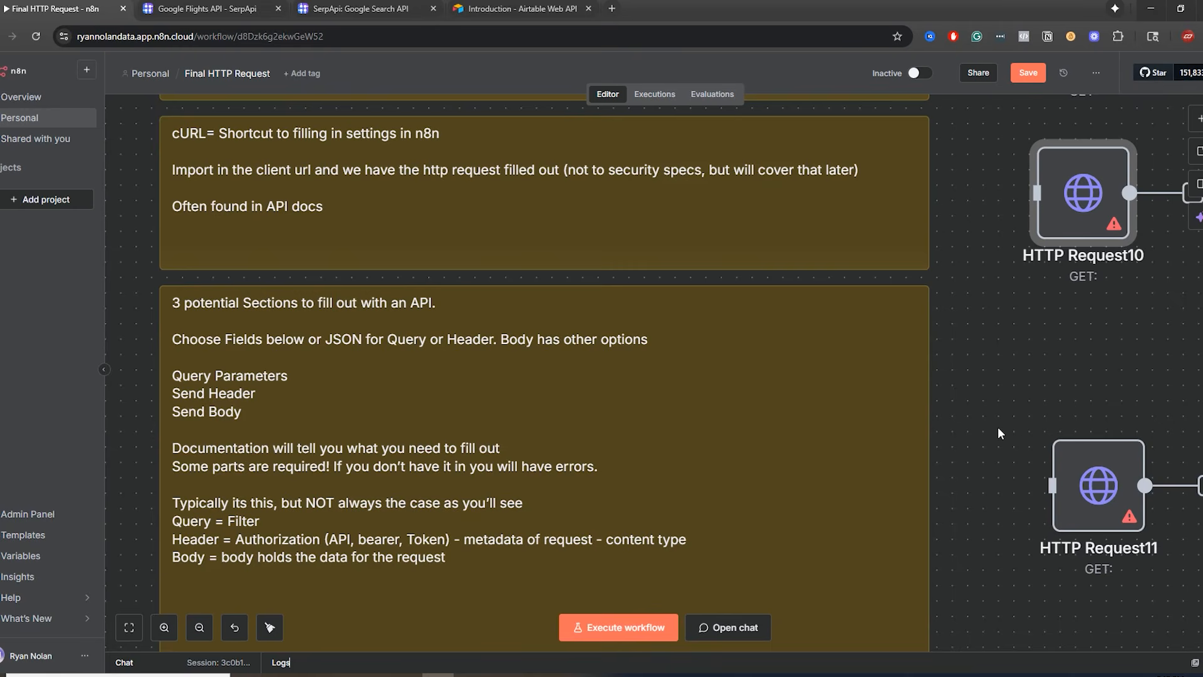
pyautogui.moveTo(994, 448); pyautogui.dragTo(1035, 256)
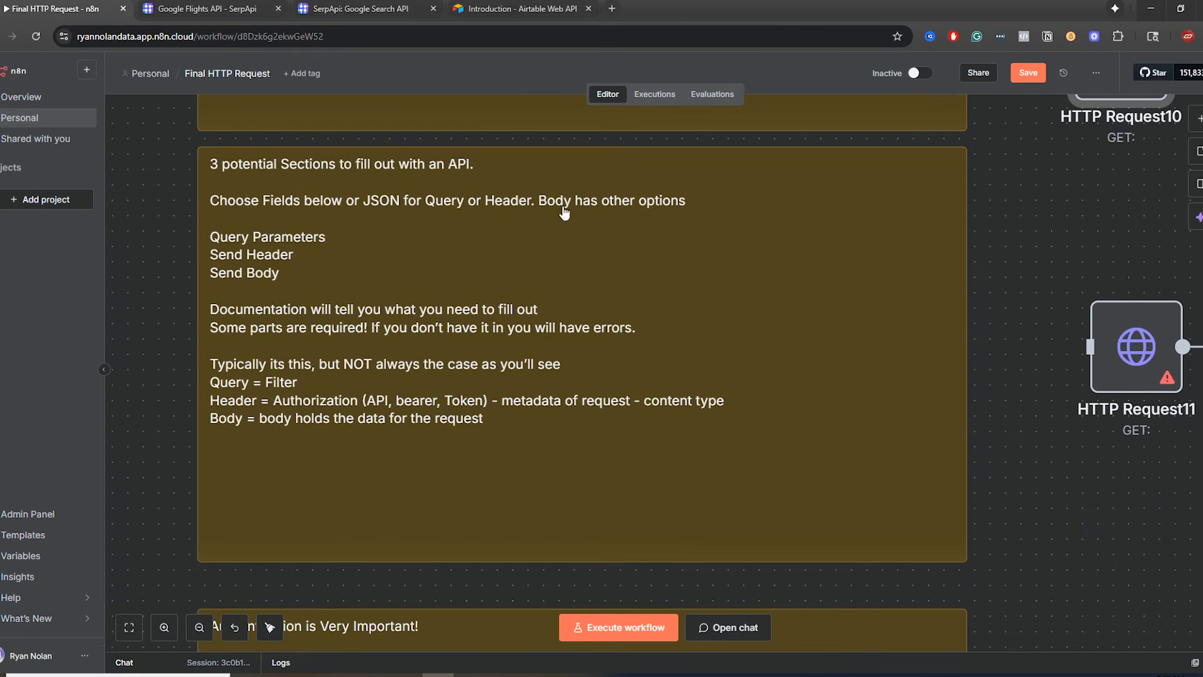
# - Open the HTTP Request11 node and disable Send Headers
pyautogui.doubleClick(1121, 356)
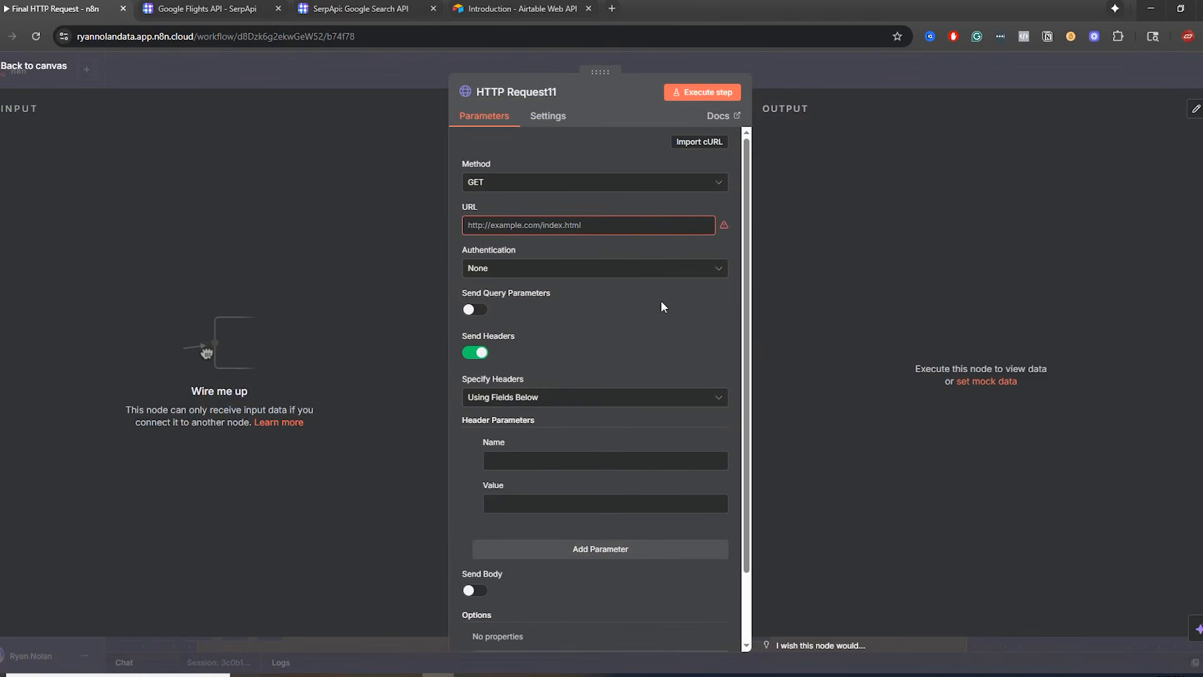
pyautogui.scroll(-2, 528, 371)
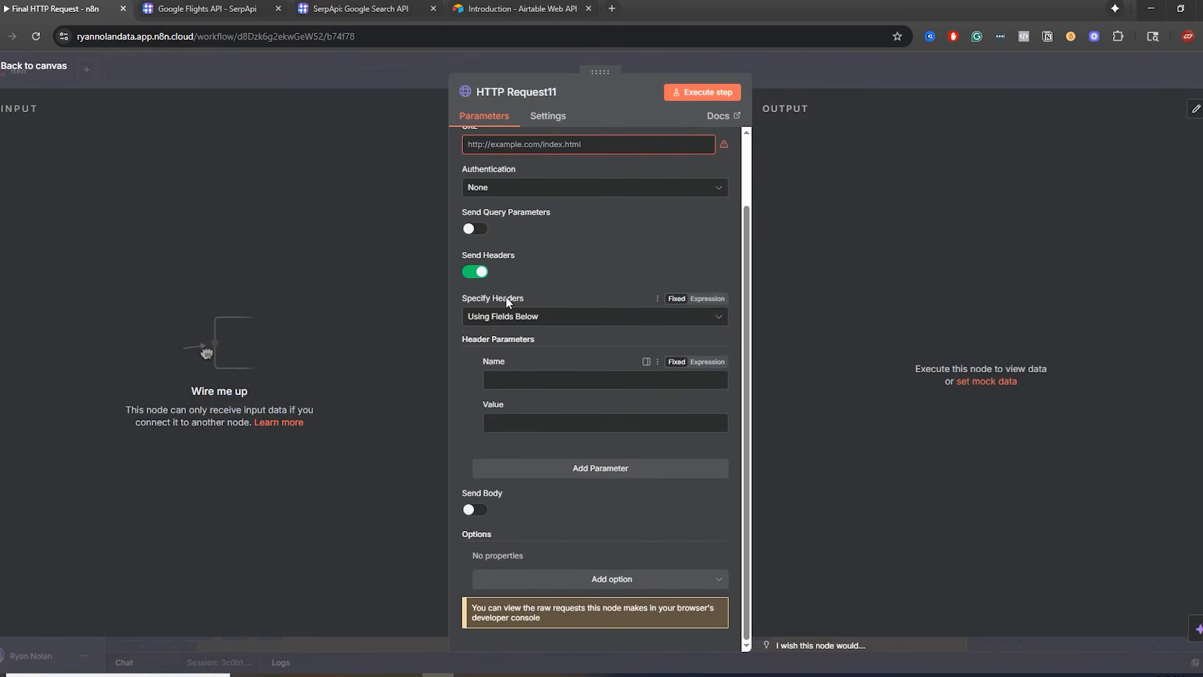
pyautogui.scroll(3, 528, 371)
pyautogui.click(478, 353)
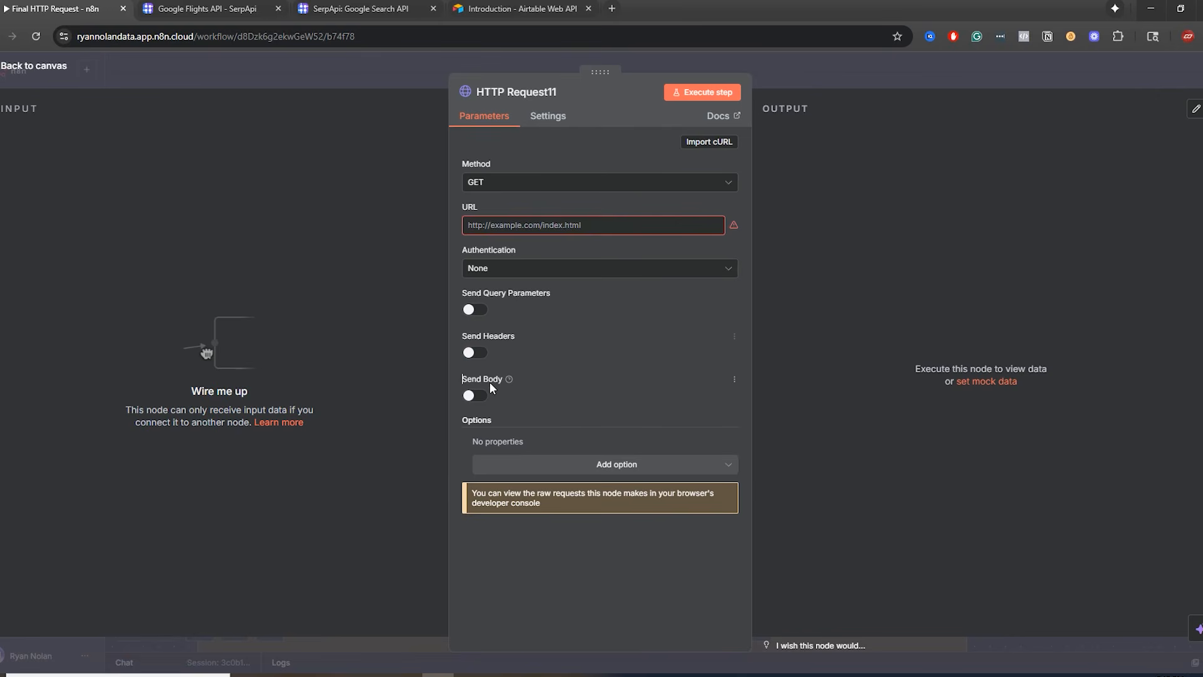
# - Enable Send Query Parameters, try specifying them Using JSON and Using Fields Below, and disable the option again
pyautogui.moveTo(557, 294)
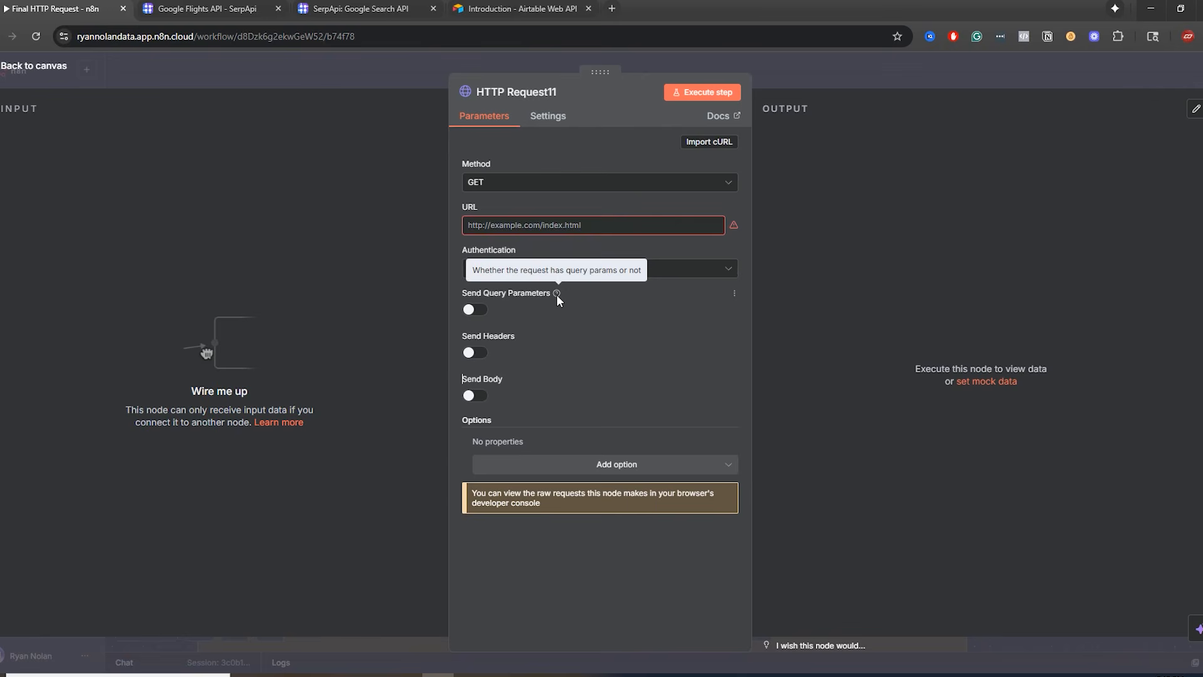
pyautogui.moveTo(521, 336)
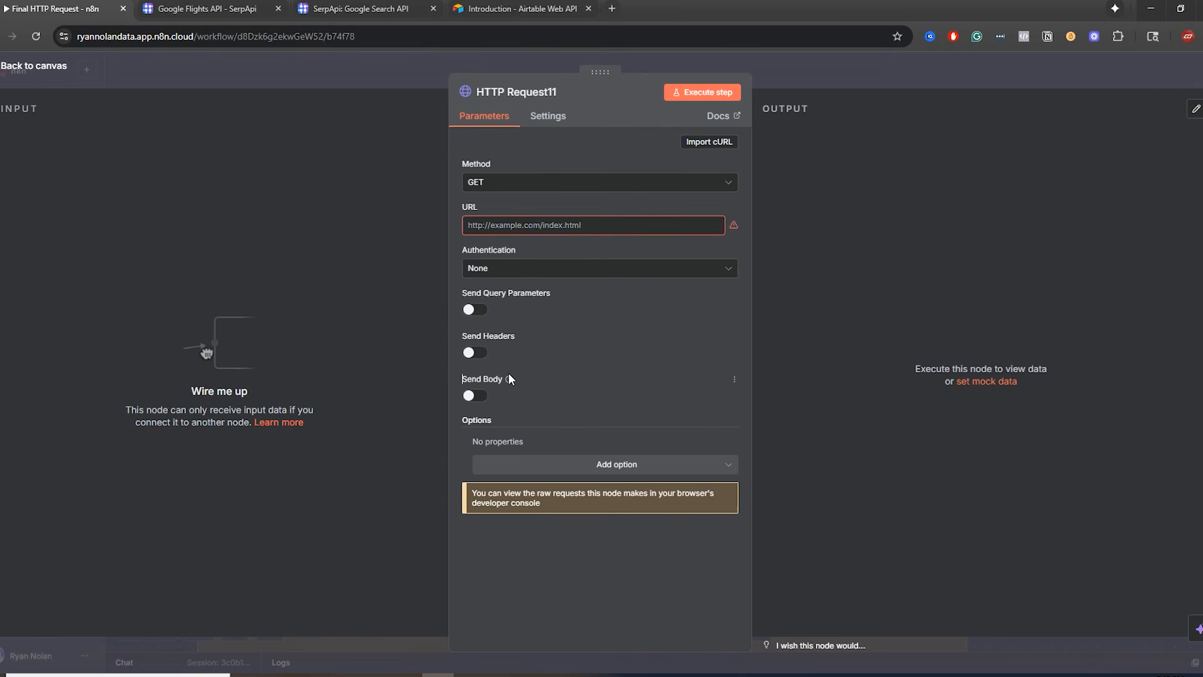
pyautogui.moveTo(509, 381)
pyautogui.moveTo(483, 292); pyautogui.dragTo(526, 293)
pyautogui.click(475, 308)
pyautogui.click(512, 356)
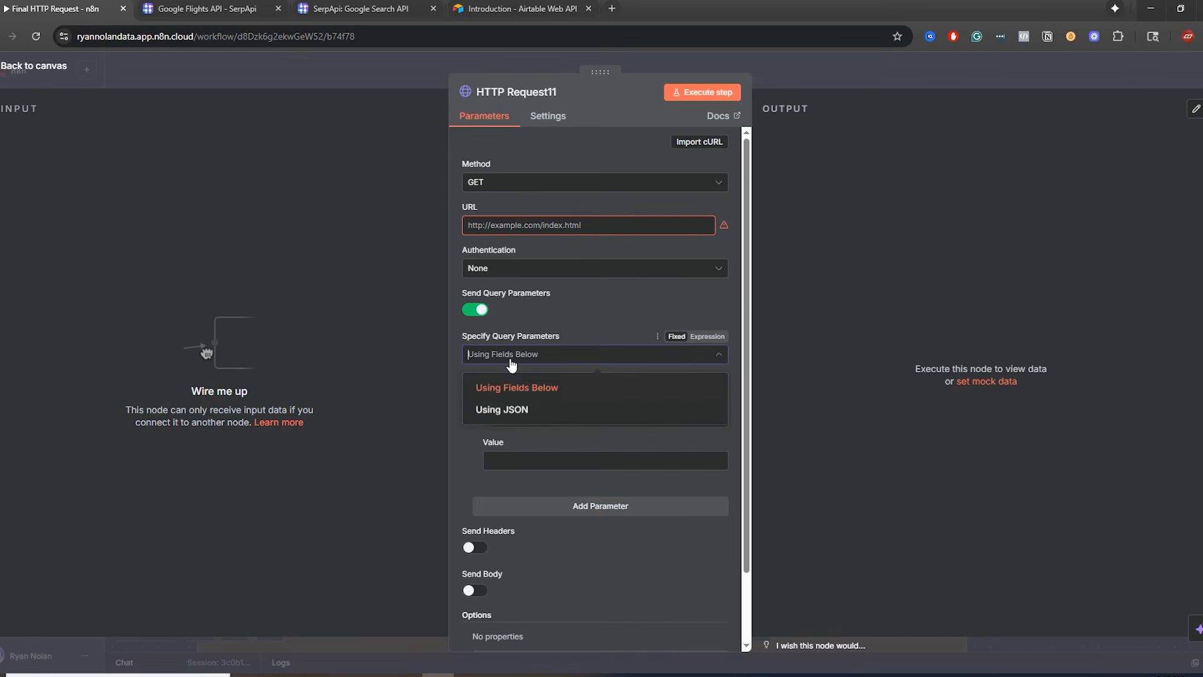
pyautogui.click(505, 409)
pyautogui.click(511, 355)
pyautogui.click(517, 388)
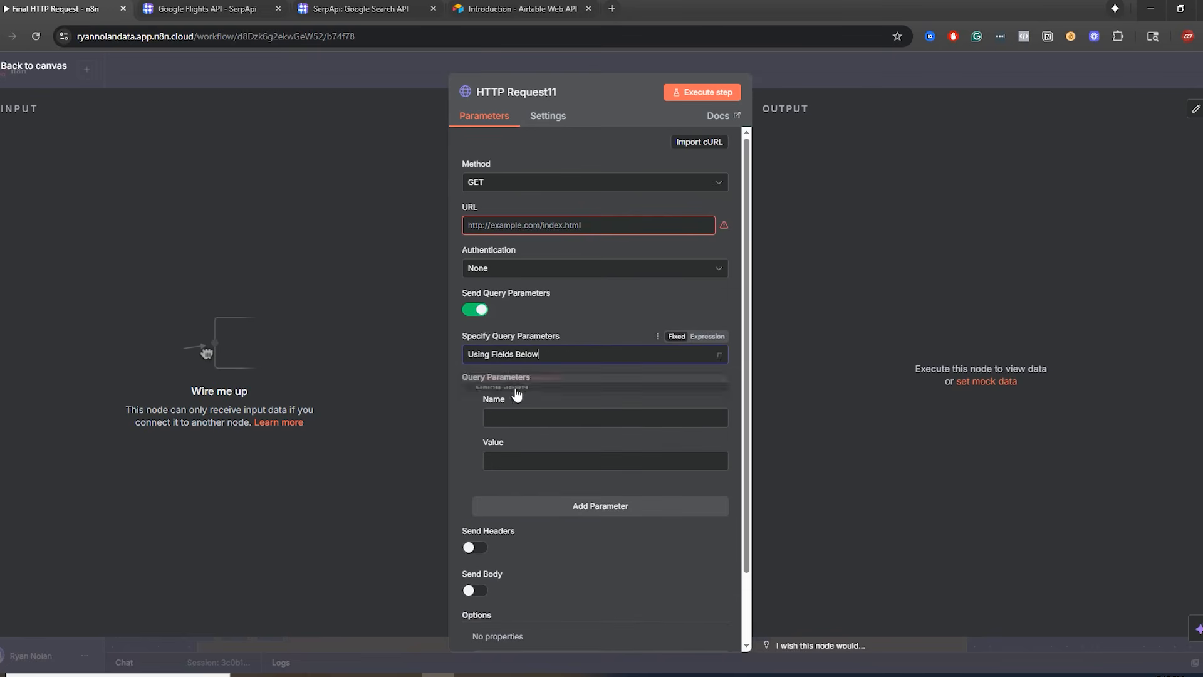
pyautogui.click(476, 311)
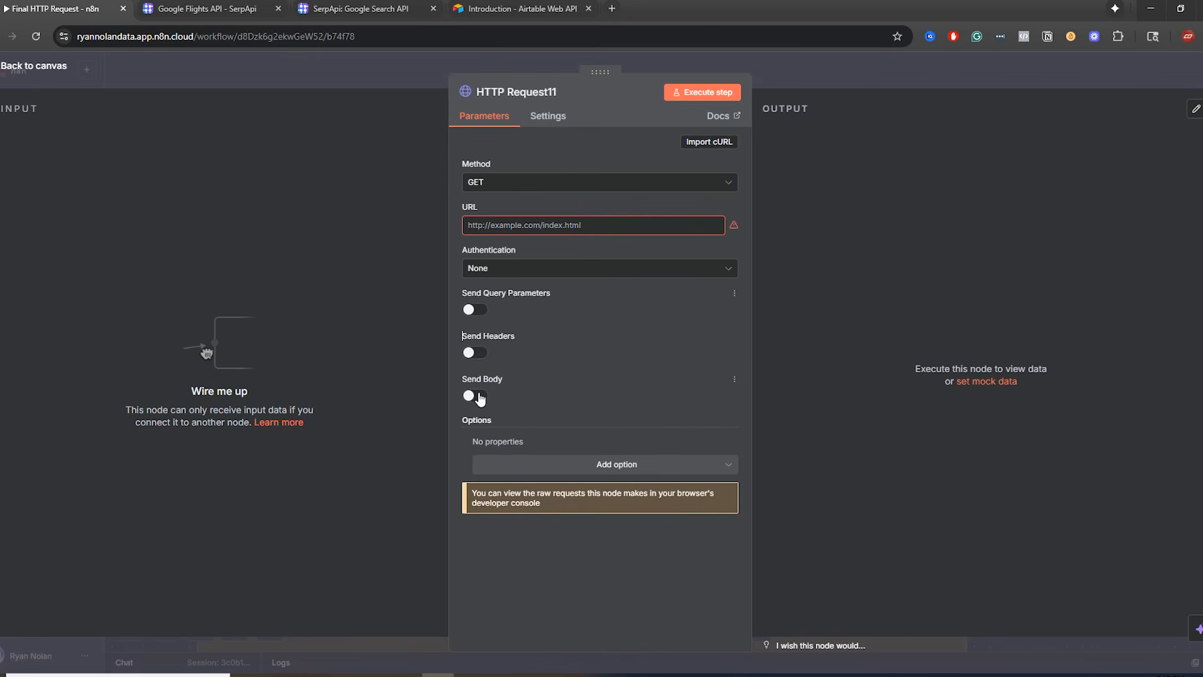
# - Enable Send Headers to view the Specify Headers choices, and disable it again
pyautogui.click(477, 352)
pyautogui.click(504, 397)
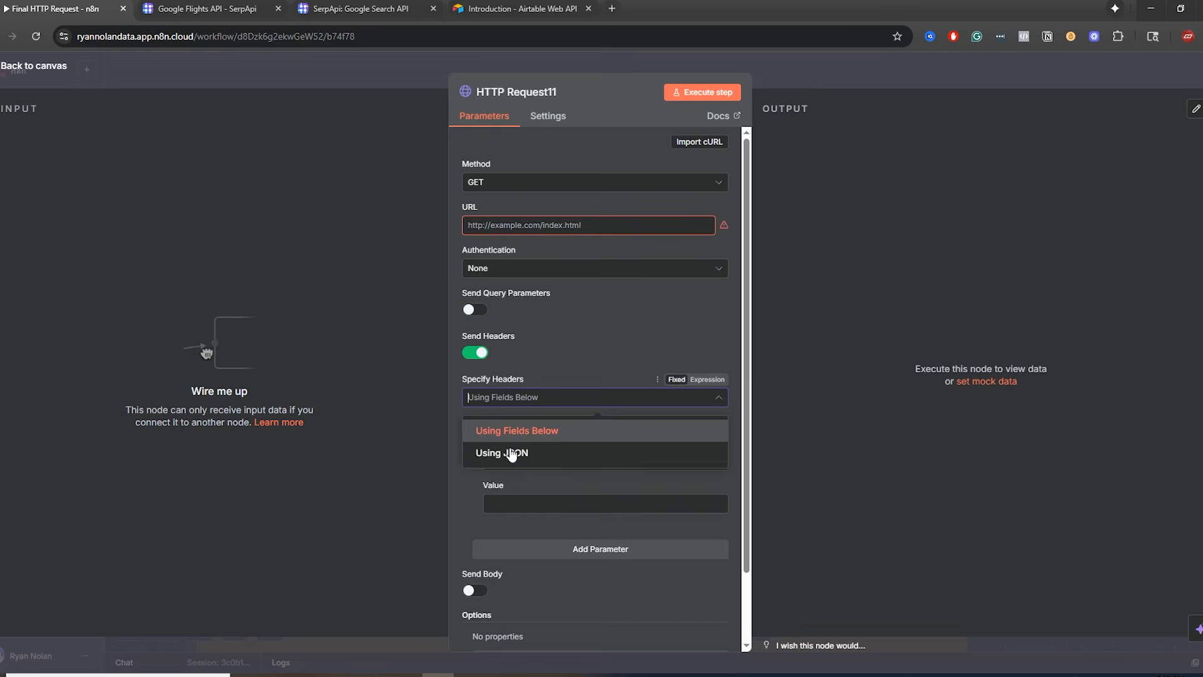
pyautogui.click(476, 352)
# - Enable Send Body to view the Body Content Type choices, disable it again, and close the HTTP Request11 node
pyautogui.click(476, 396)
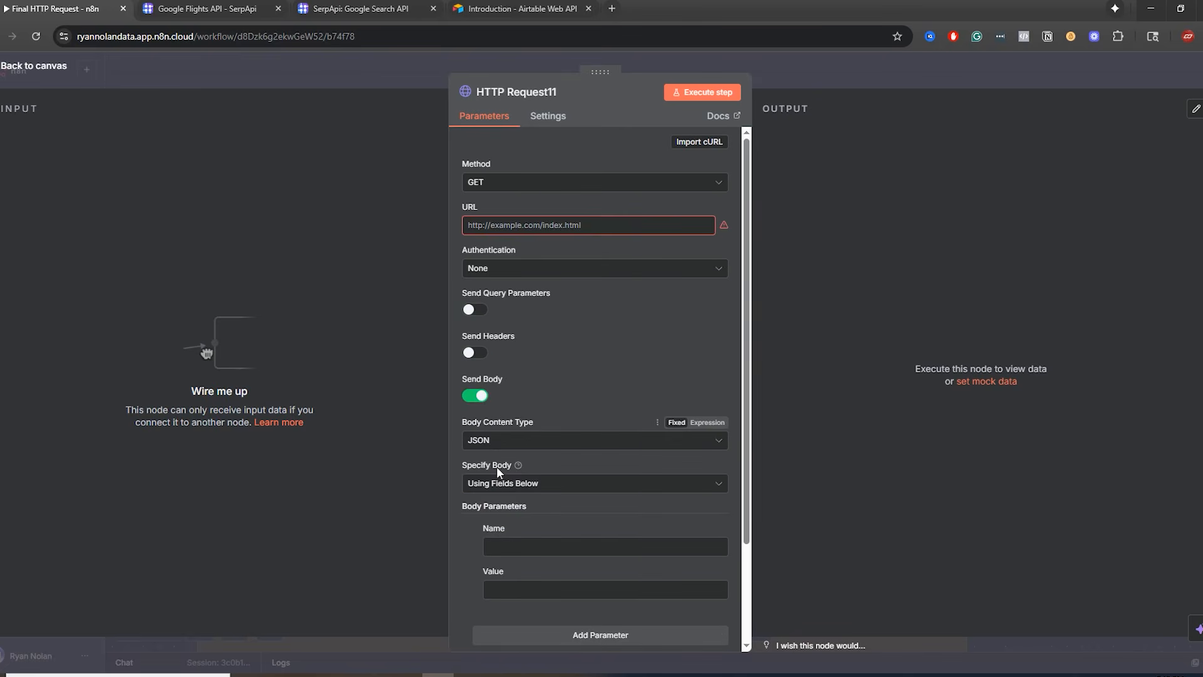
pyautogui.click(505, 485)
pyautogui.click(505, 443)
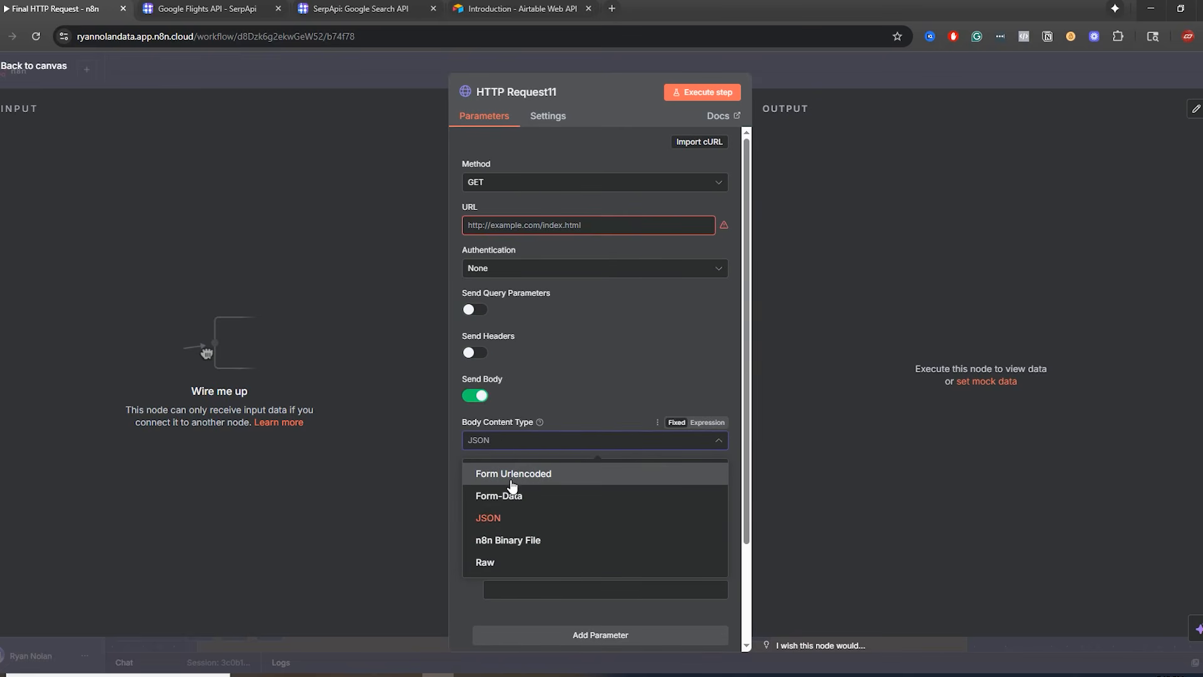
pyautogui.click(513, 398)
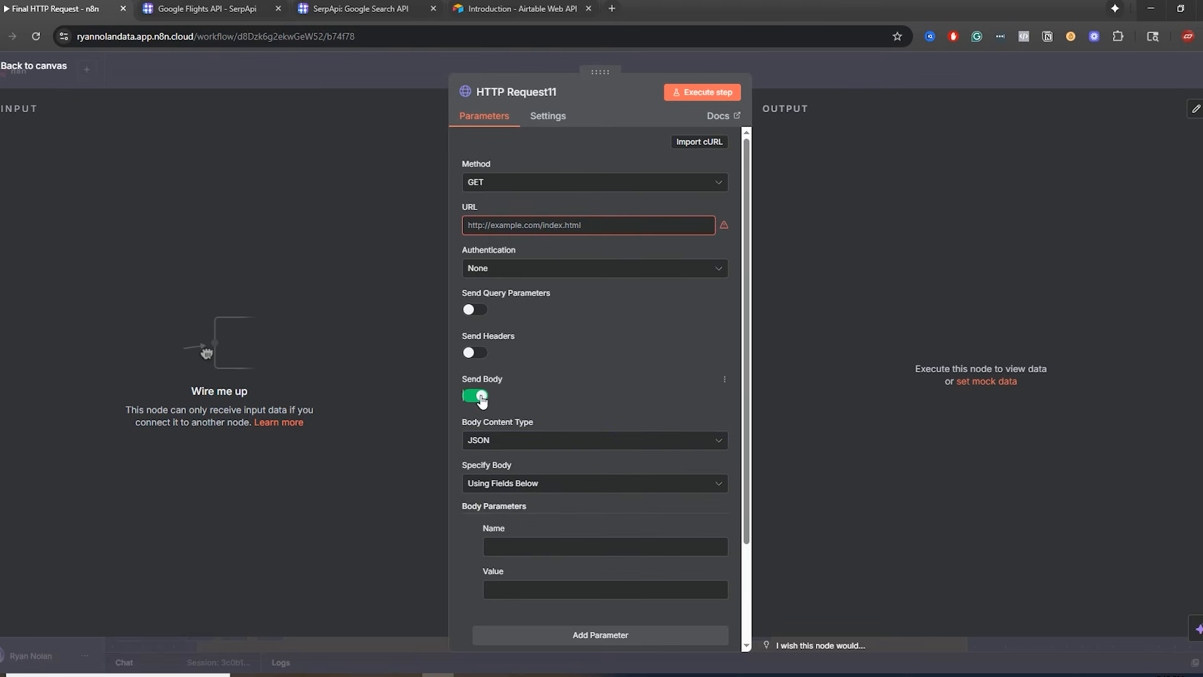
pyautogui.click(476, 396)
pyautogui.click(804, 70)
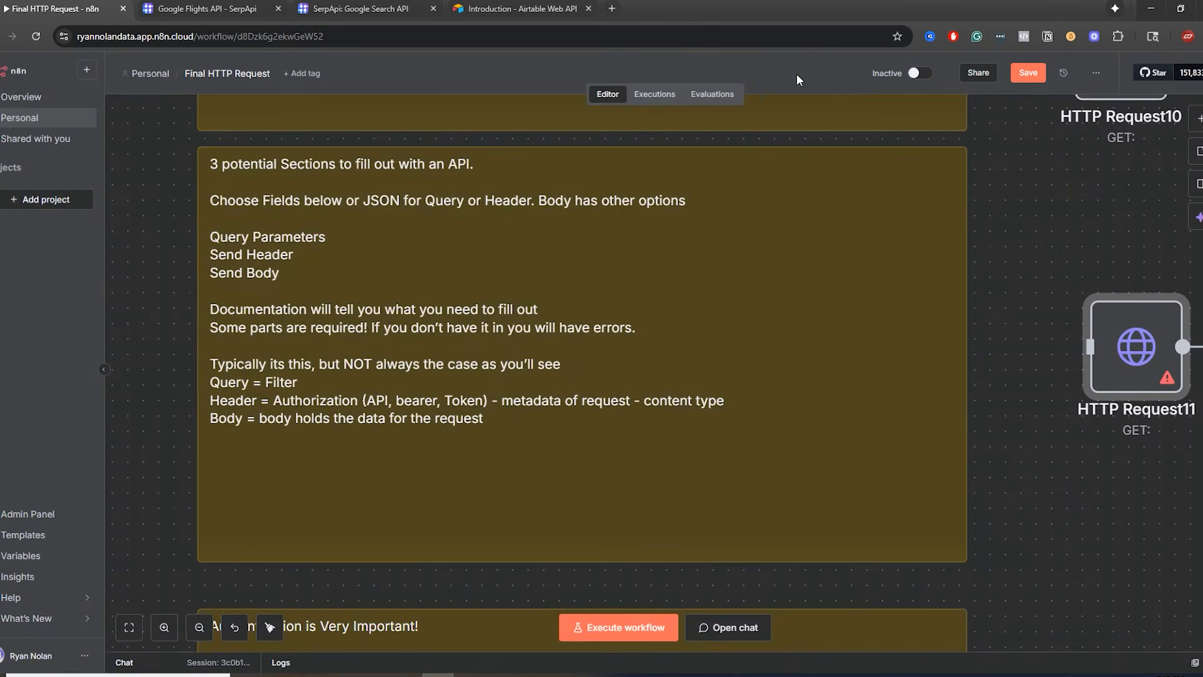
# - Open the note on the three potential API sections and highlight the lines on documentation, required parts and typical usage
pyautogui.doubleClick(245, 323)
pyautogui.doubleClick(253, 338)
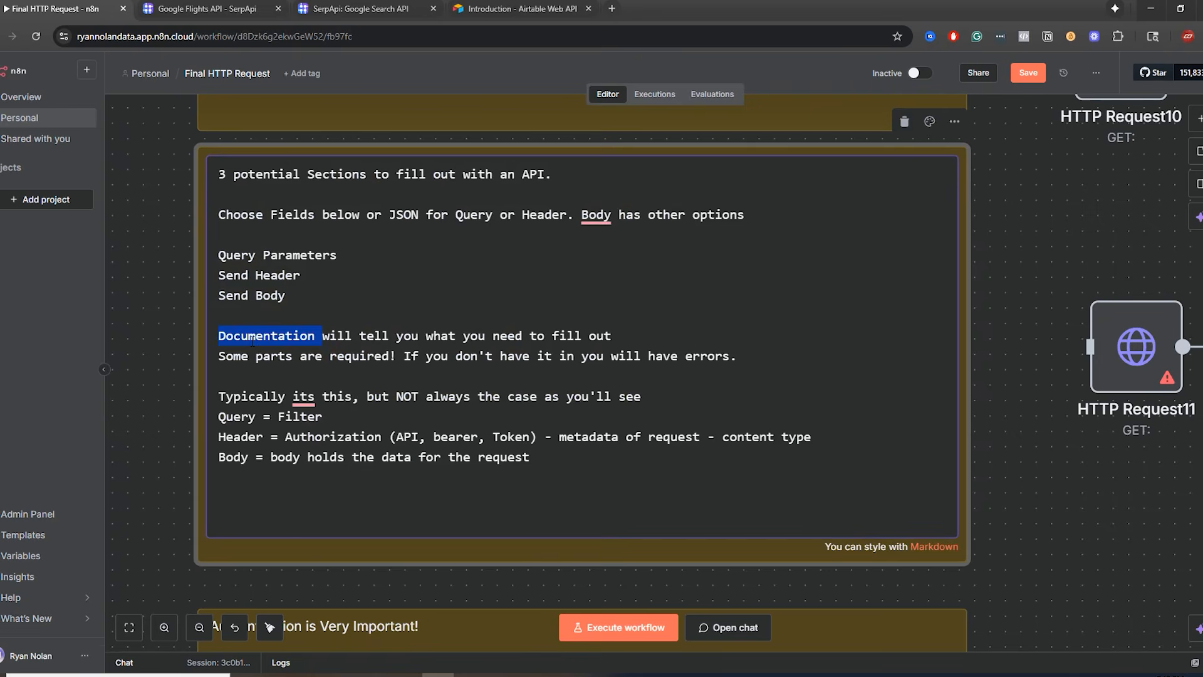
pyautogui.moveTo(253, 342); pyautogui.dragTo(622, 337)
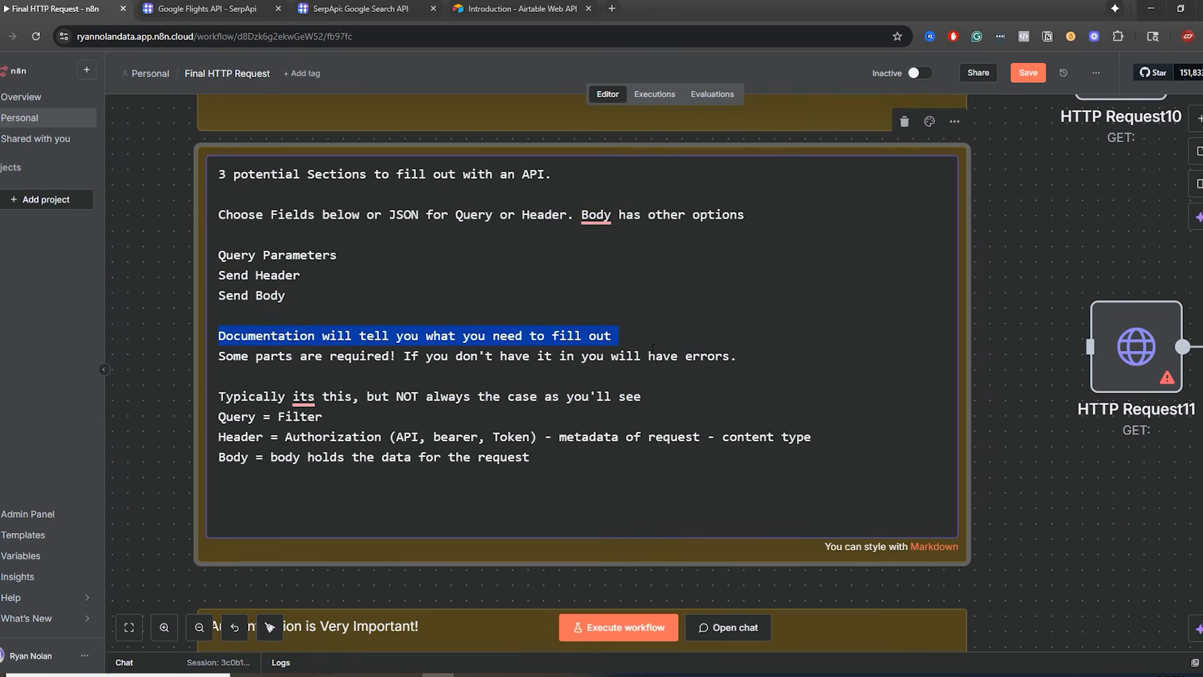
pyautogui.moveTo(759, 360); pyautogui.dragTo(252, 341)
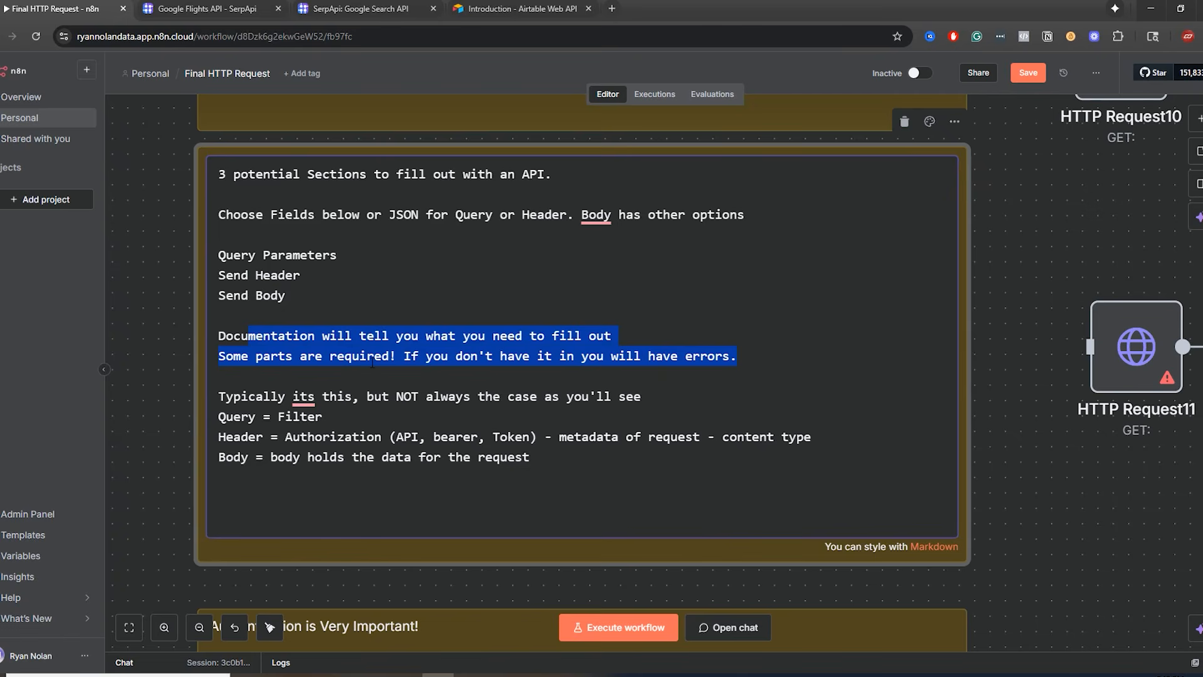
pyautogui.moveTo(218, 396); pyautogui.dragTo(532, 399)
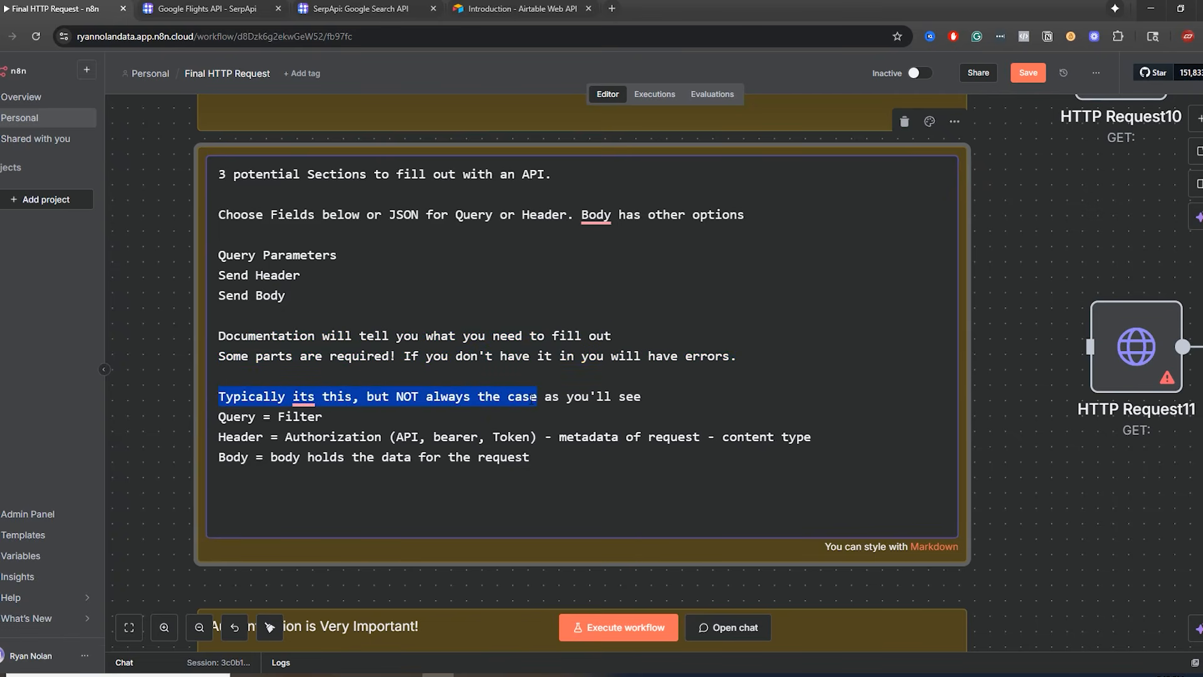
pyautogui.moveTo(665, 395); pyautogui.dragTo(216, 390)
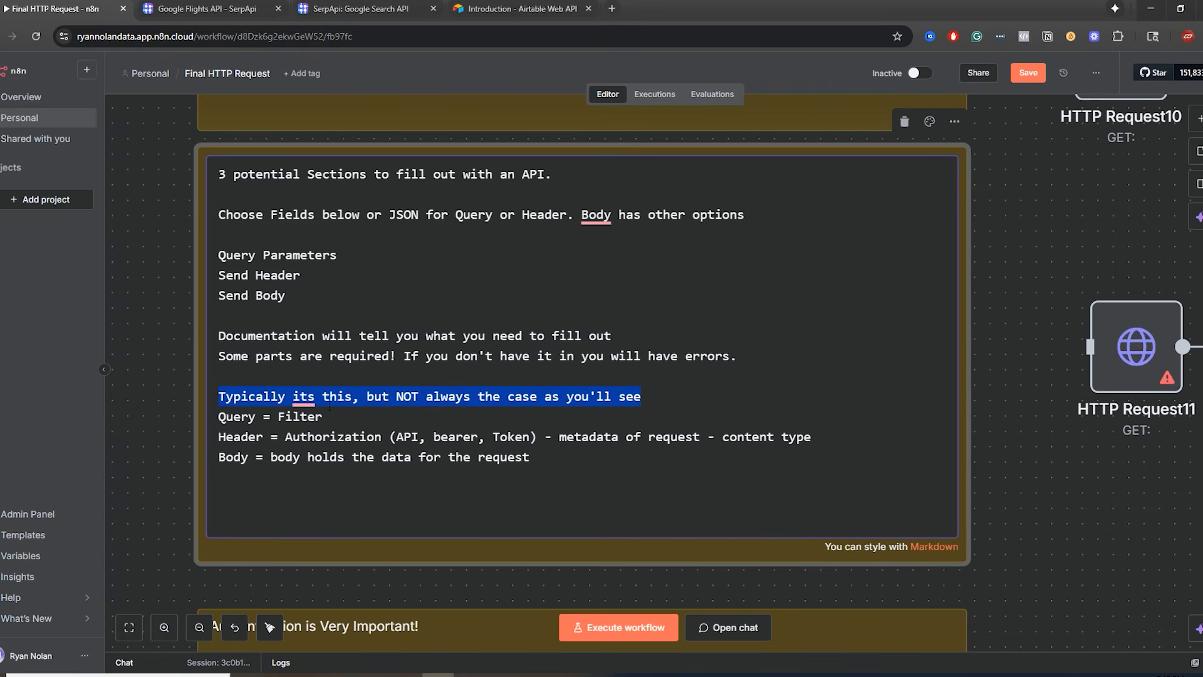
# - Highlight the note's Query, Header and Body definitions one after another, and leave the note unedited
pyautogui.moveTo(322, 416); pyautogui.dragTo(217, 416)
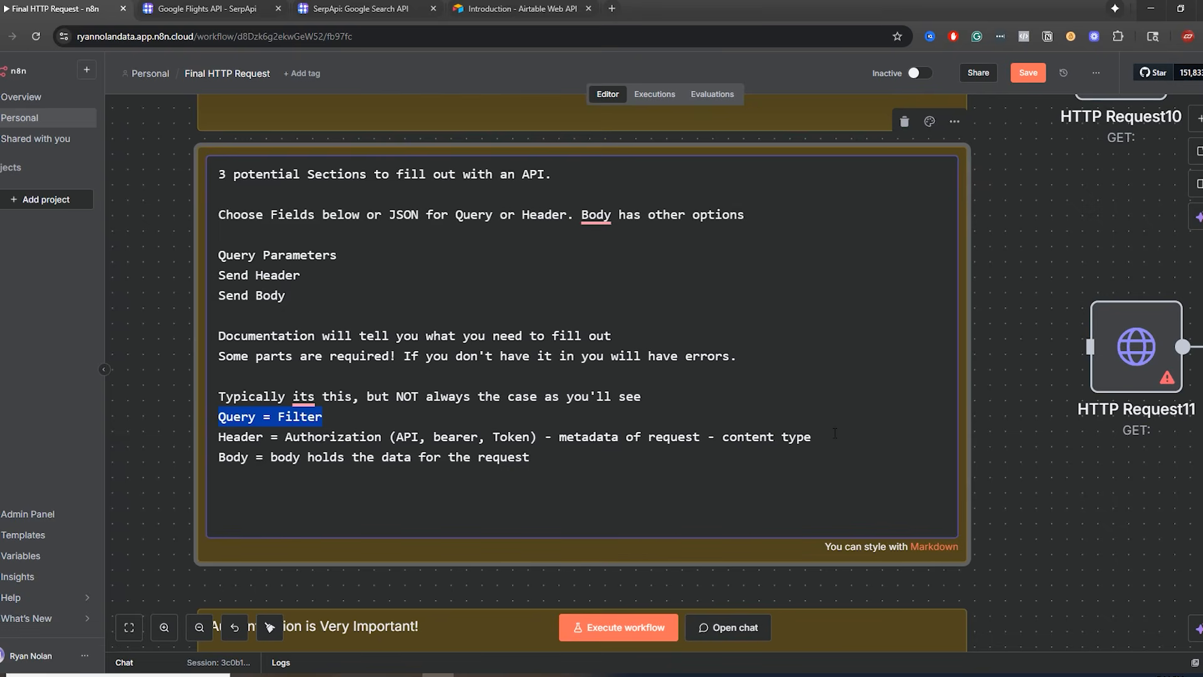
pyautogui.moveTo(835, 437); pyautogui.dragTo(722, 437)
pyautogui.moveTo(397, 437); pyautogui.dragTo(530, 436)
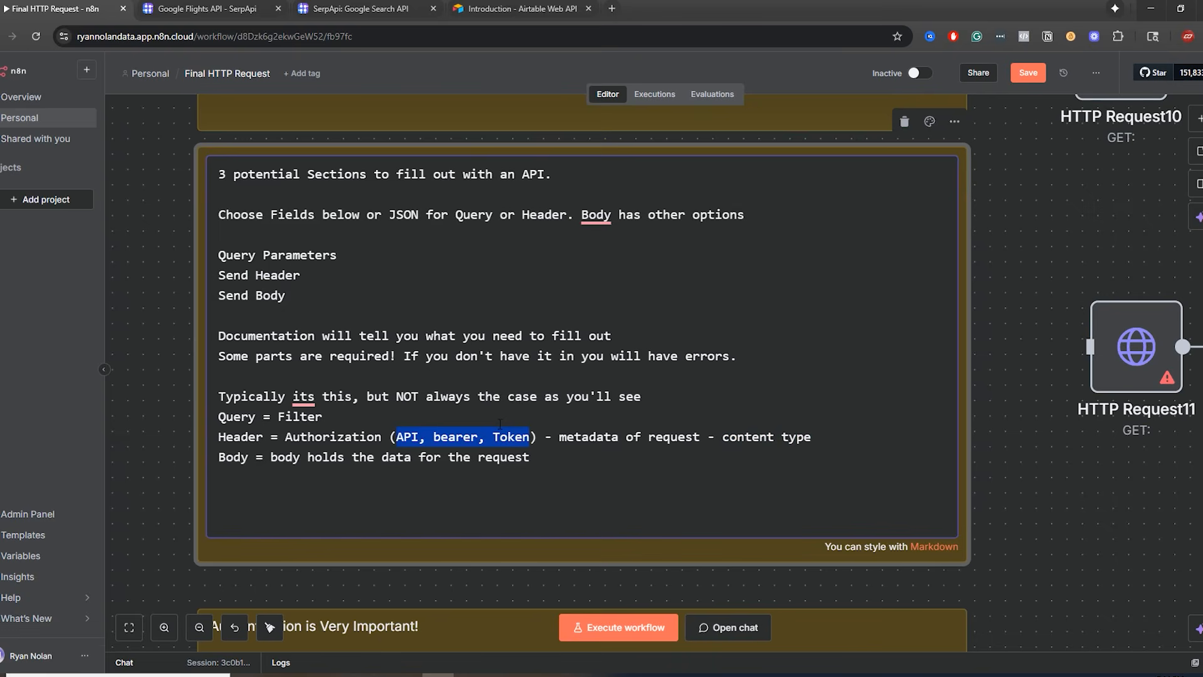
pyautogui.doubleClick(234, 463)
pyautogui.moveTo(563, 459); pyautogui.dragTo(214, 404)
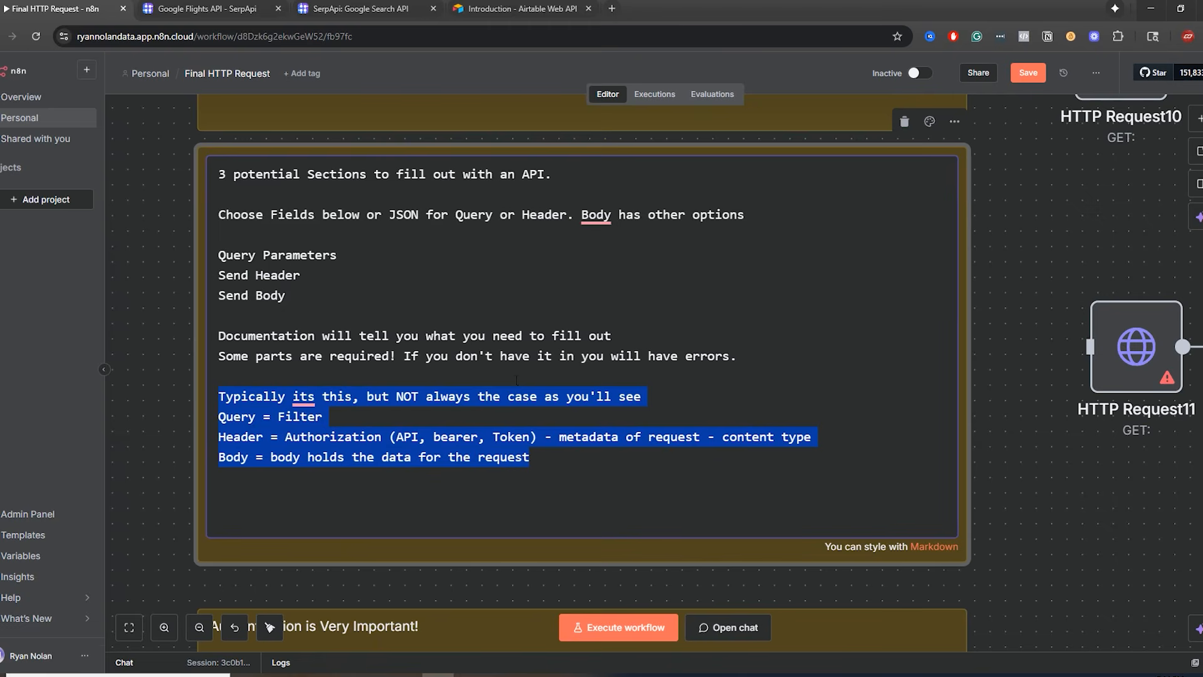
pyautogui.click(515, 416)
pyautogui.moveTo(562, 460); pyautogui.dragTo(208, 398)
pyautogui.click(1020, 392)
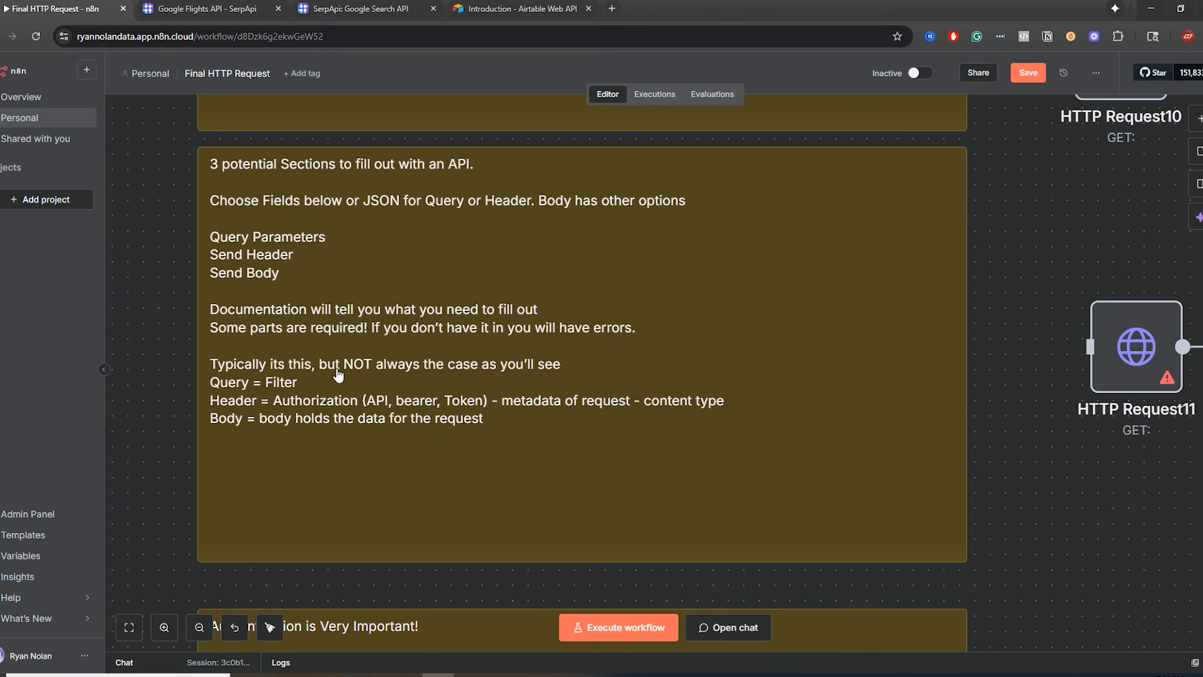
# - Paste a copy of the HTTP Request node beside the authentication note, and open it briefly to view its Authentication setting
pyautogui.scroll(-5, 1033, 537)
pyautogui.hscroll(2, 1032, 538)
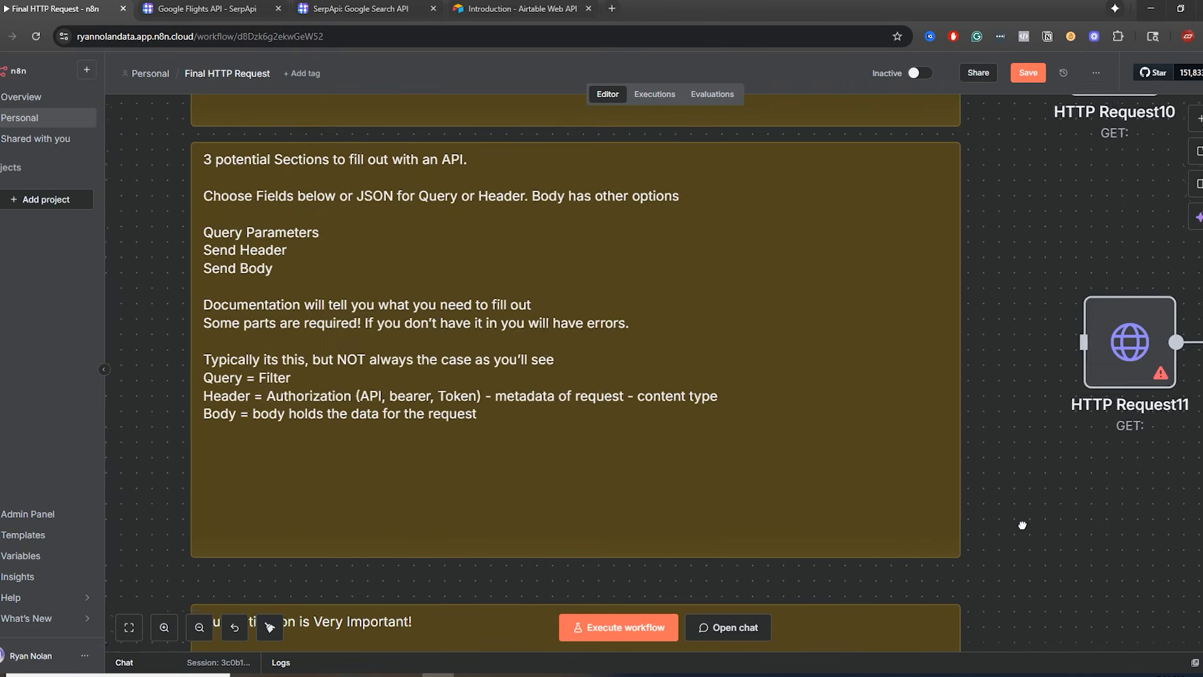
pyautogui.hotkey('ctrl', 'v')
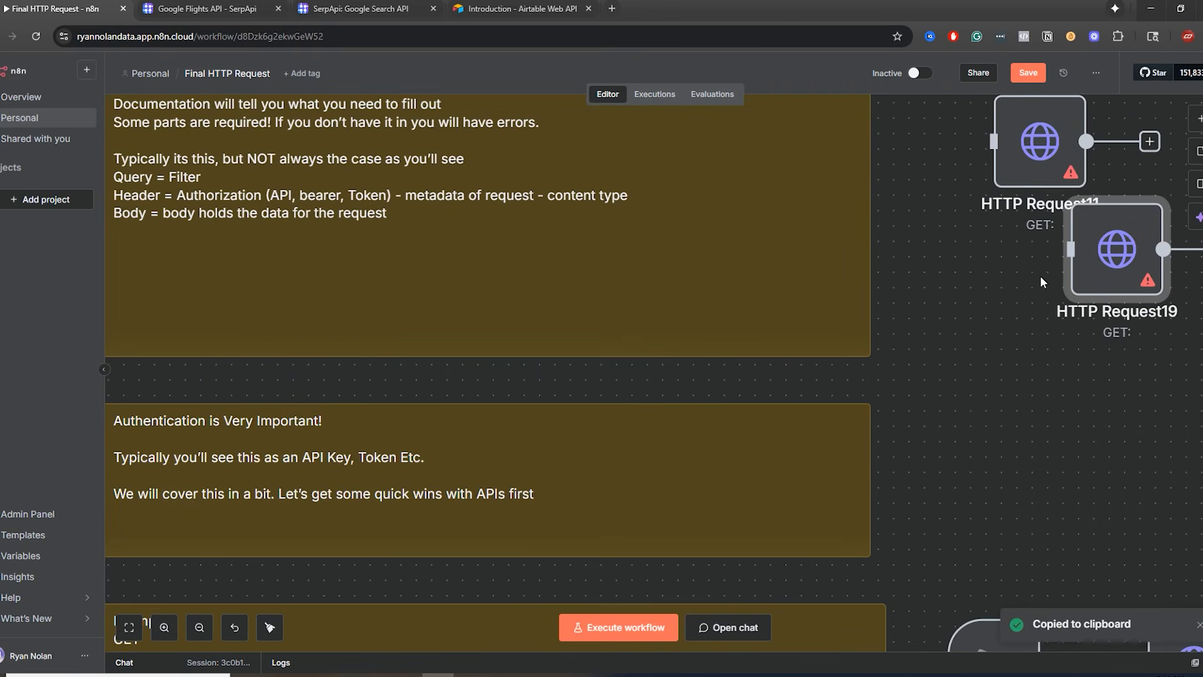
pyautogui.moveTo(1101, 247); pyautogui.dragTo(995, 467)
pyautogui.scroll(-3, 896, 368)
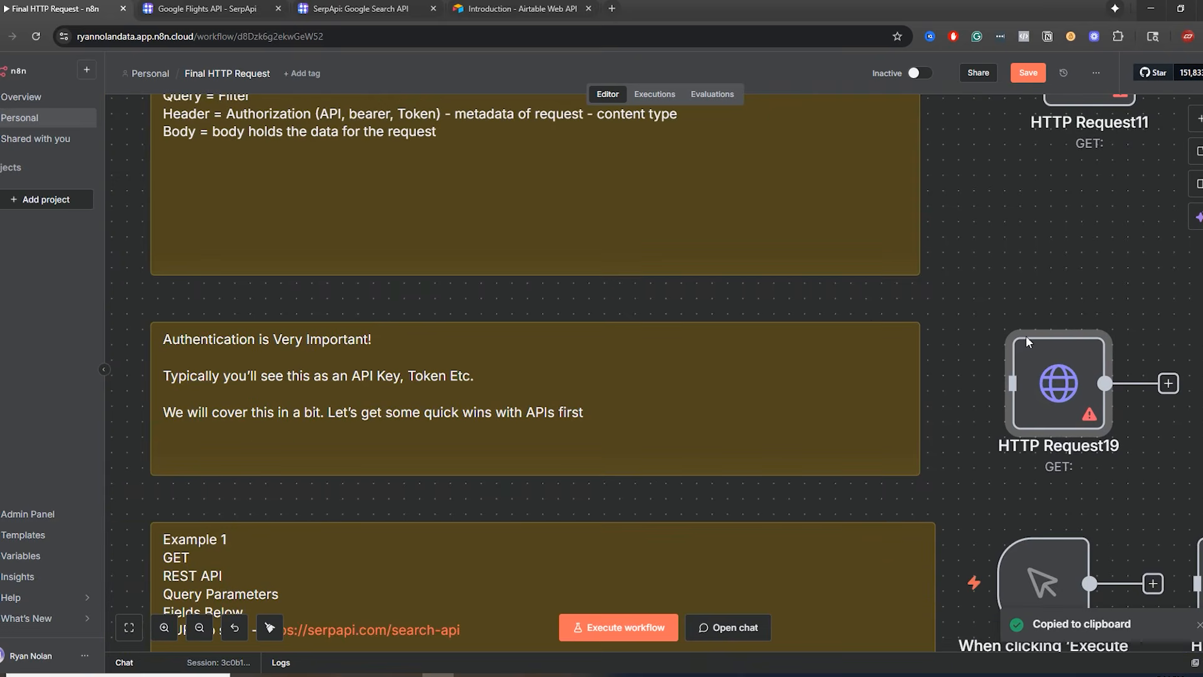
pyautogui.doubleClick(1071, 396)
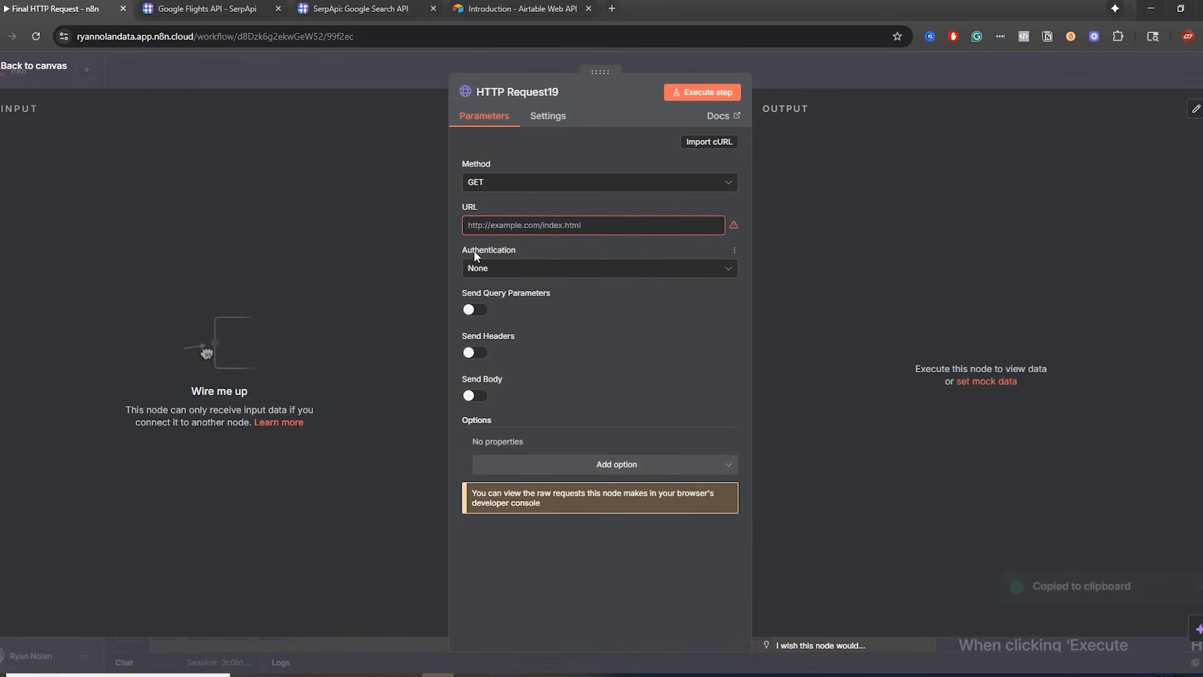
pyautogui.click(781, 78)
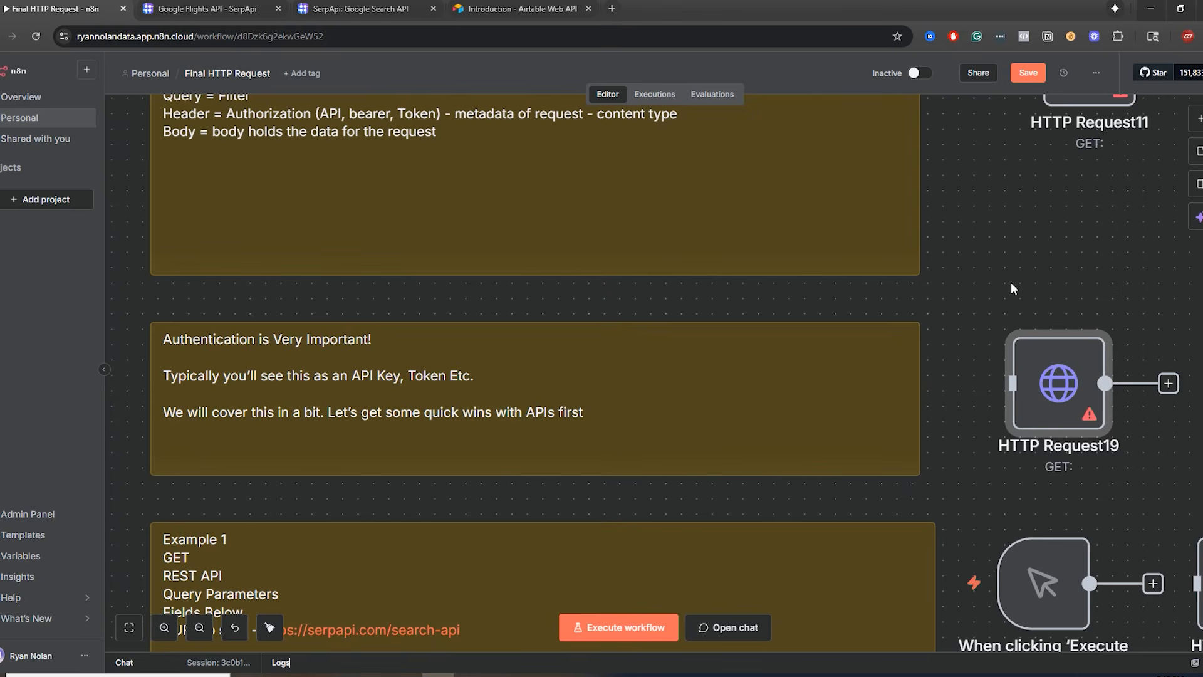
# - Survey the whole column of notes, from the Example notes back up to the introductory HTTP Request note
pyautogui.click(199, 627)
pyautogui.scroll(6, 975, 249)
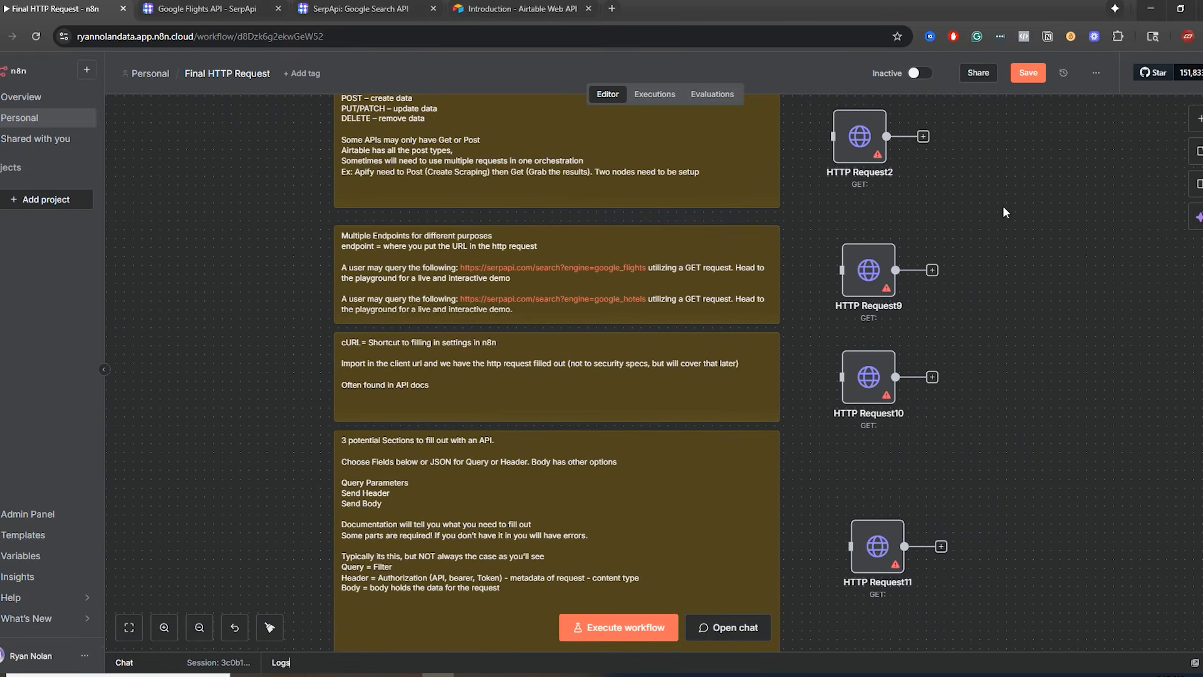
pyautogui.moveTo(1002, 293); pyautogui.dragTo(982, 515)
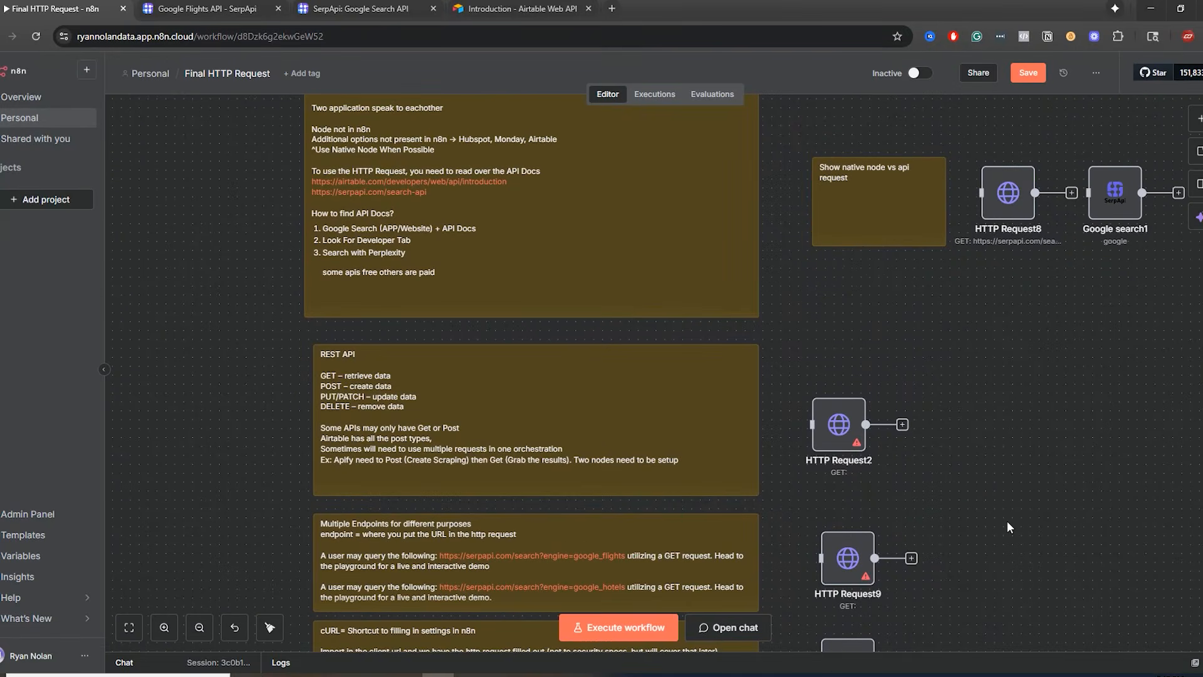
pyautogui.scroll(-7, 1001, 540)
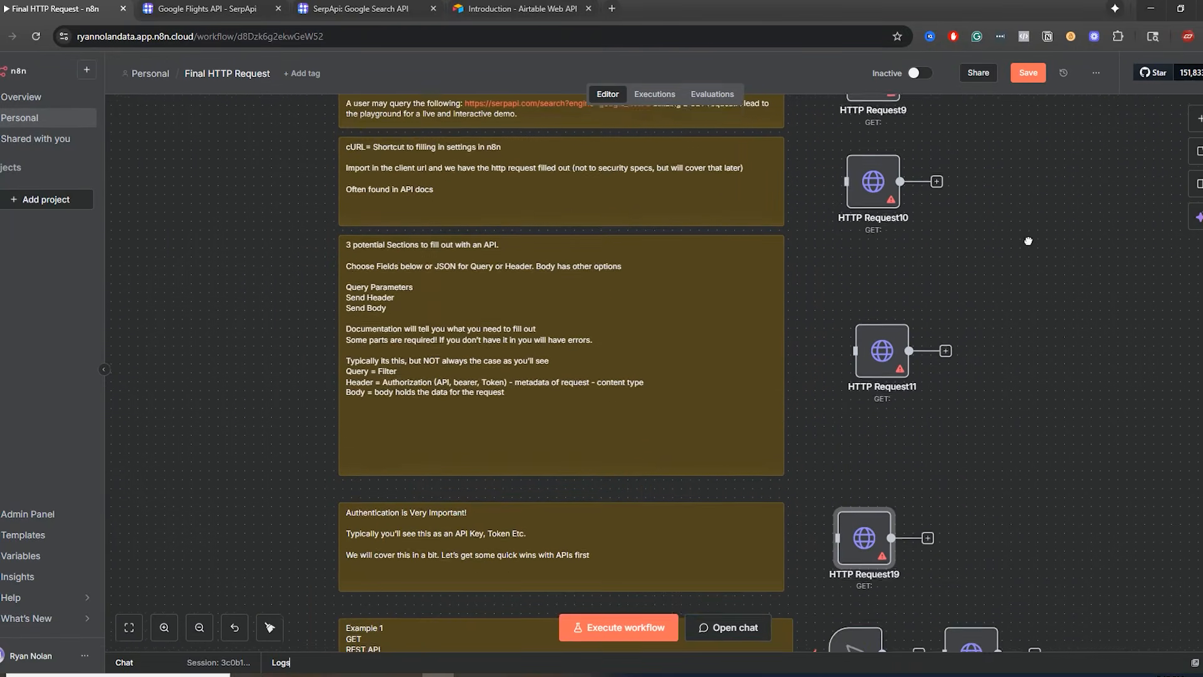
pyautogui.moveTo(1019, 409); pyautogui.dragTo(1018, 501)
pyautogui.scroll(-7, 995, 322)
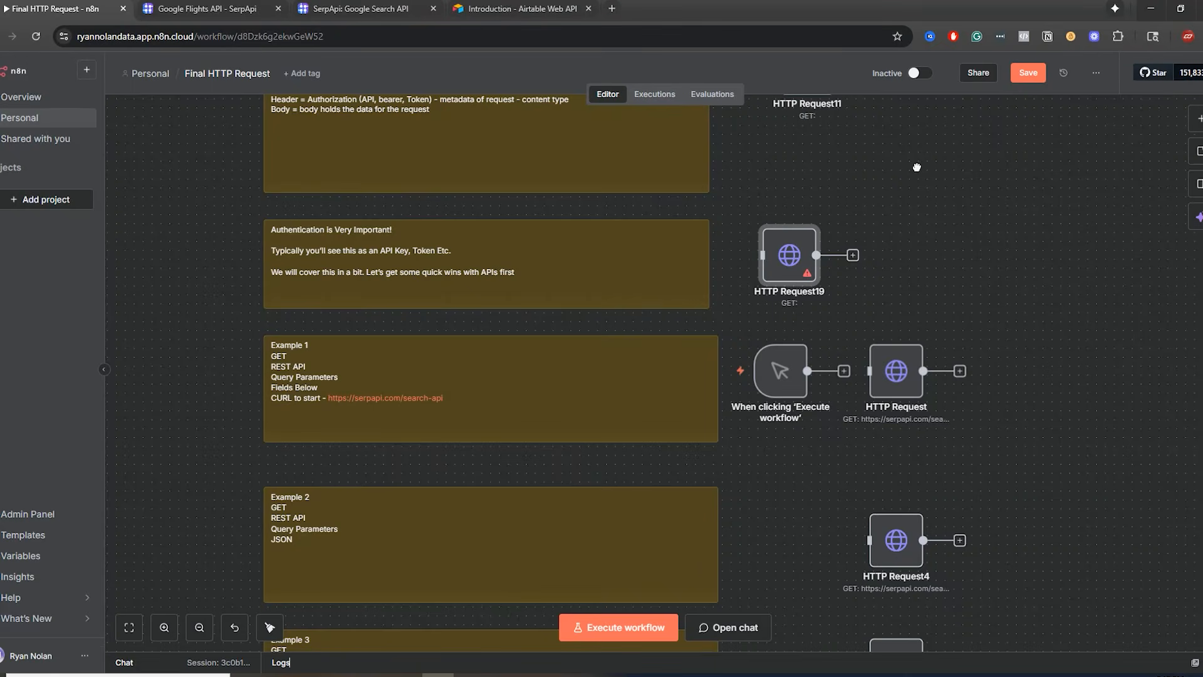
pyautogui.scroll(10, 917, 168)
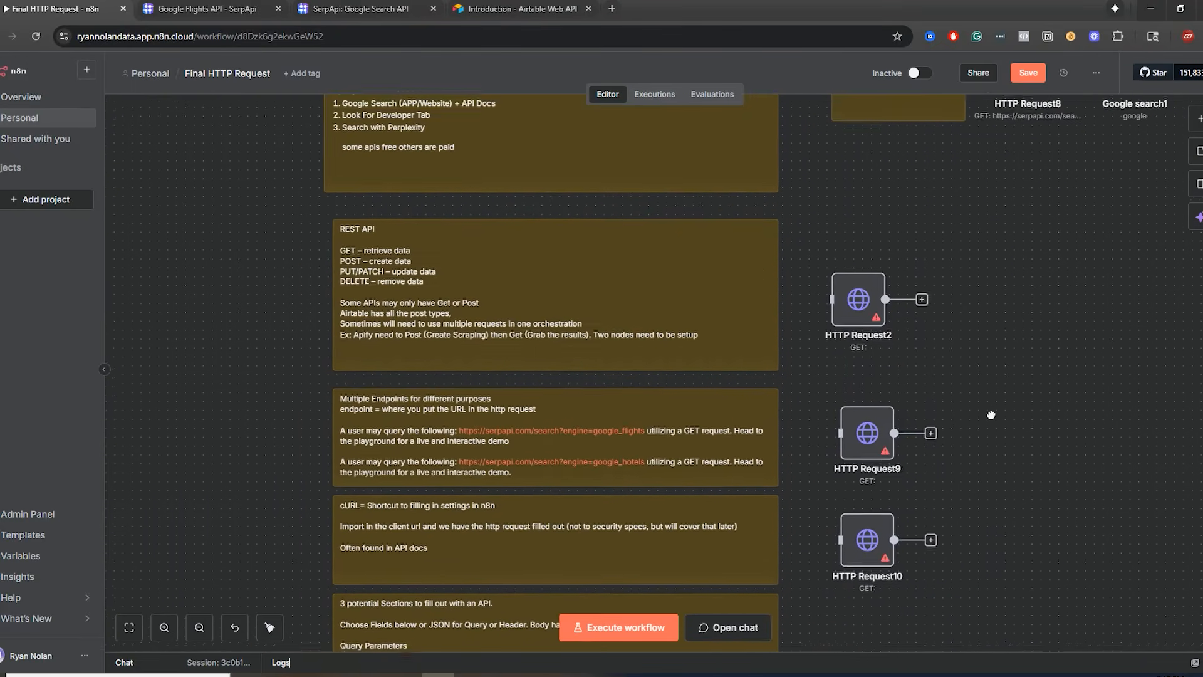
pyautogui.scroll(1, 991, 415)
pyautogui.scroll(1, 945, 316)
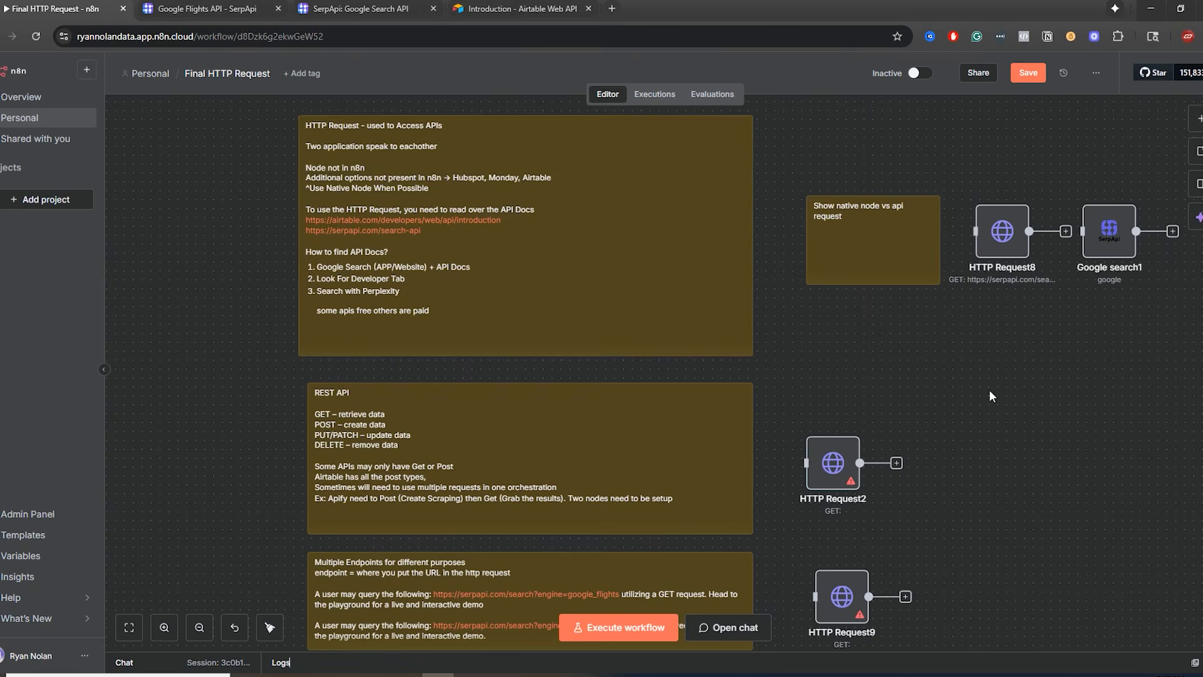
# - Review the notes on REST methods, endpoints, cURL, API sections and authentication in order, ending at a close view of Example 1
pyautogui.scroll(-3, 376, 251)
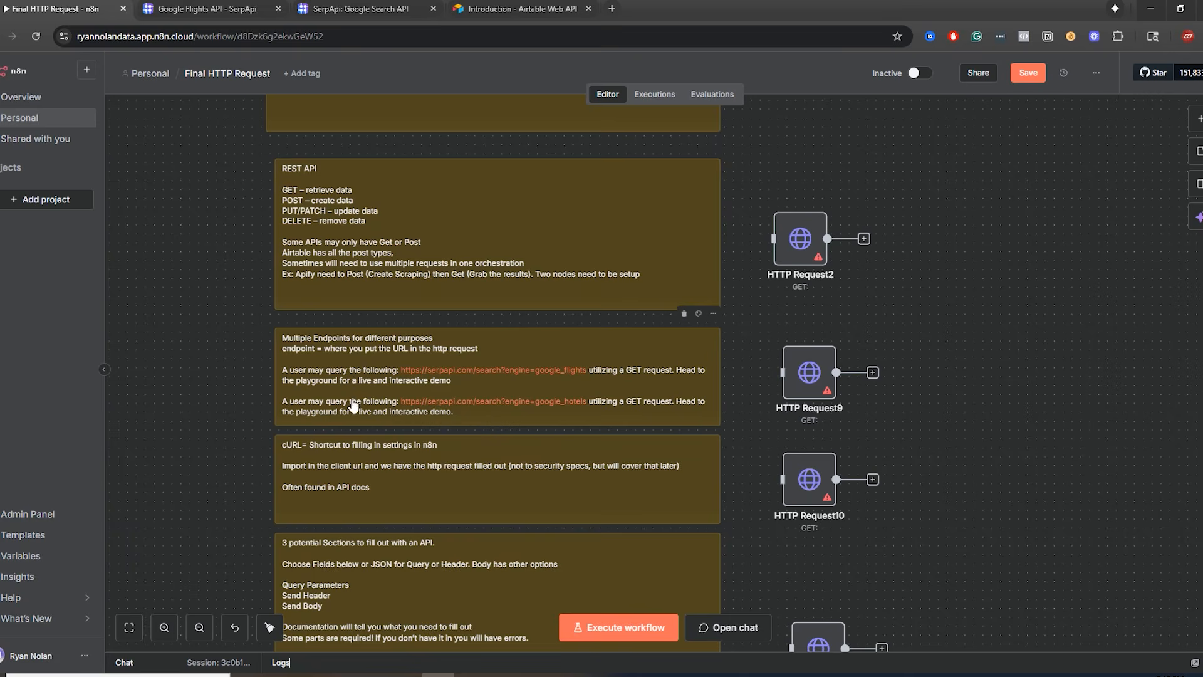
pyautogui.scroll(-3, 877, 376)
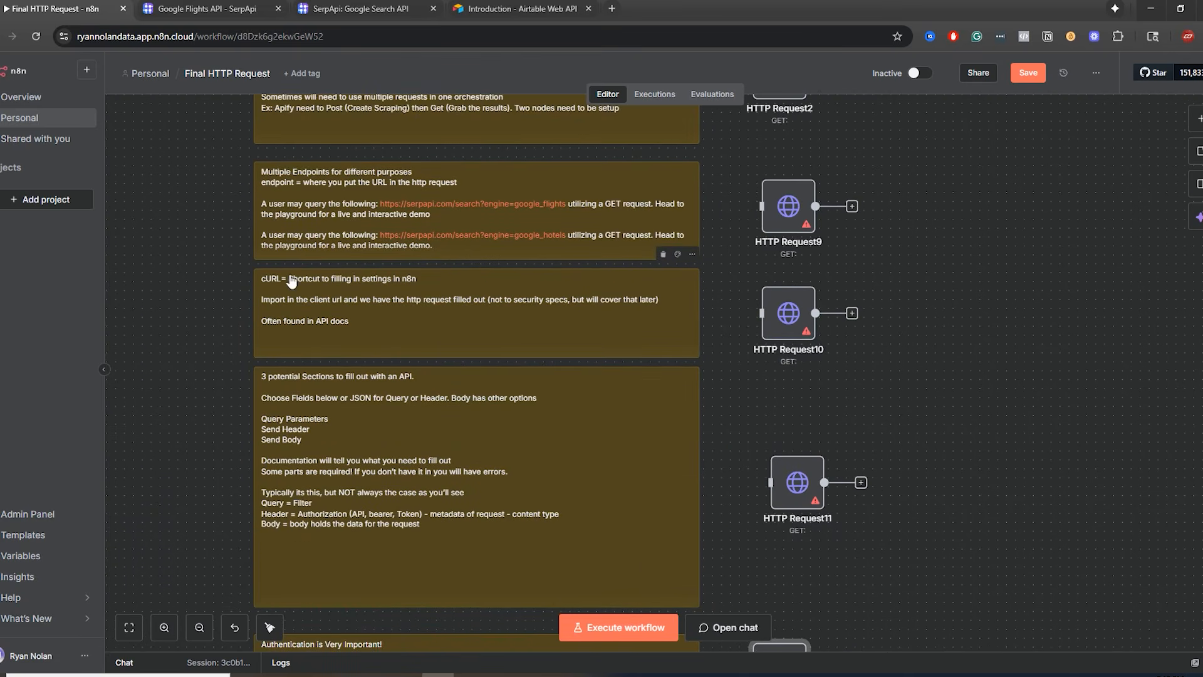
pyautogui.scroll(-2, 998, 462)
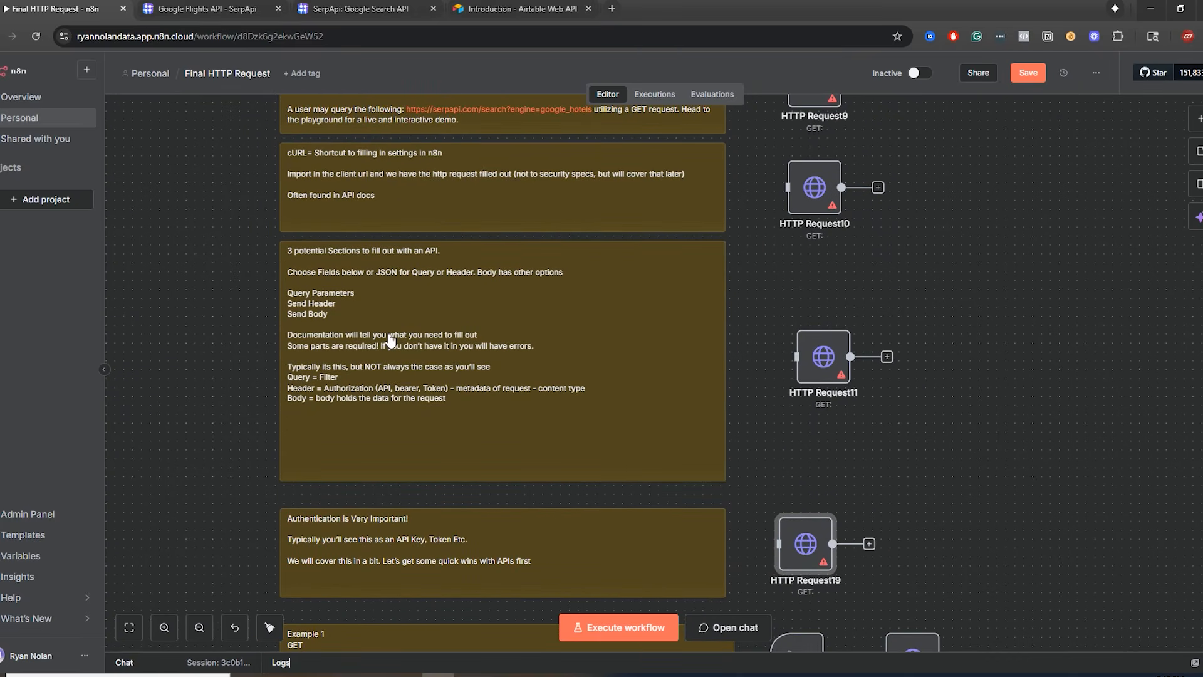
pyautogui.moveTo(1040, 447); pyautogui.dragTo(981, 205)
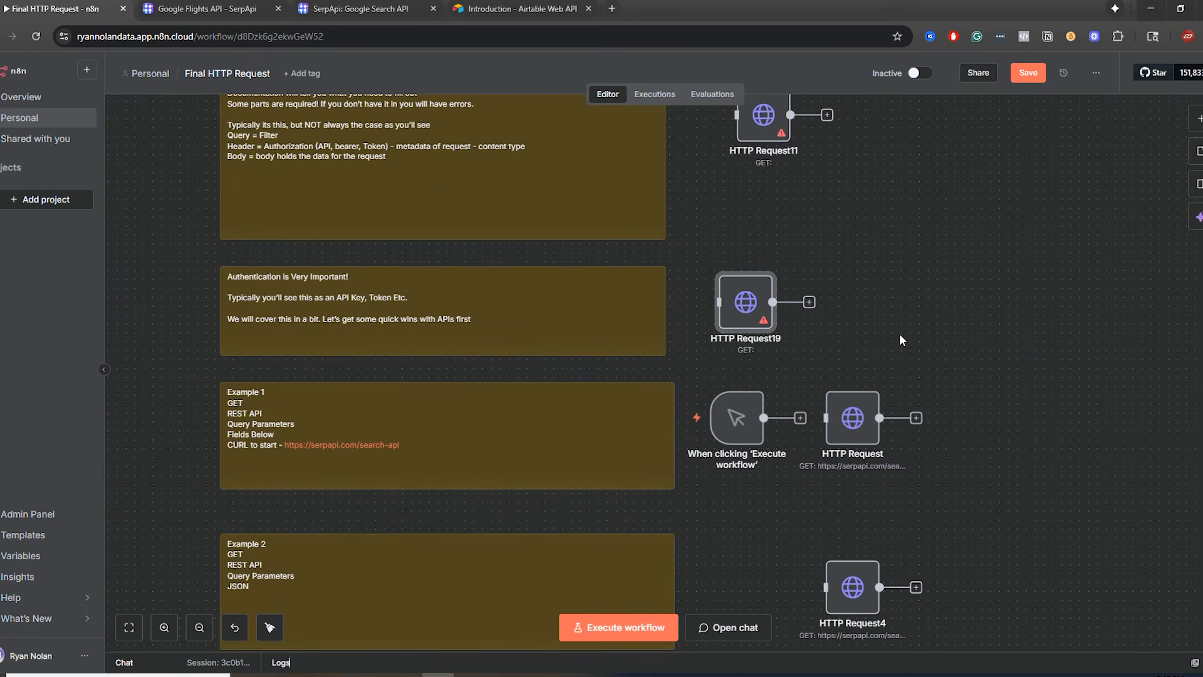
pyautogui.moveTo(902, 335); pyautogui.dragTo(1021, 300)
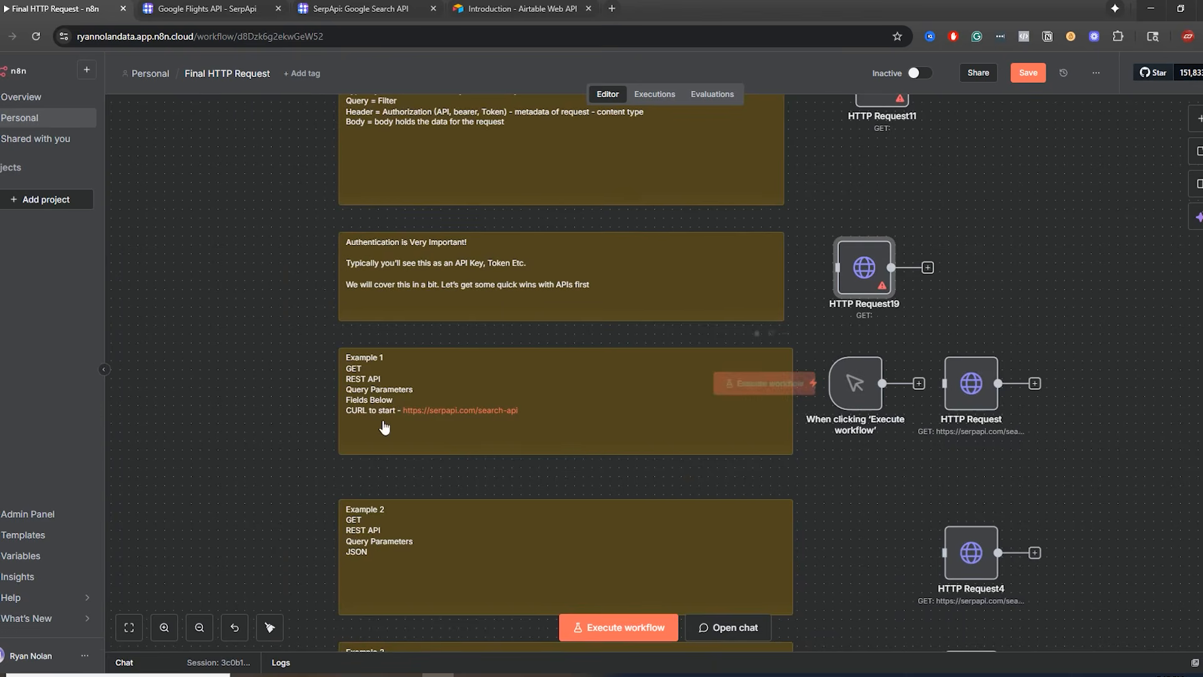
pyautogui.doubleClick(162, 628)
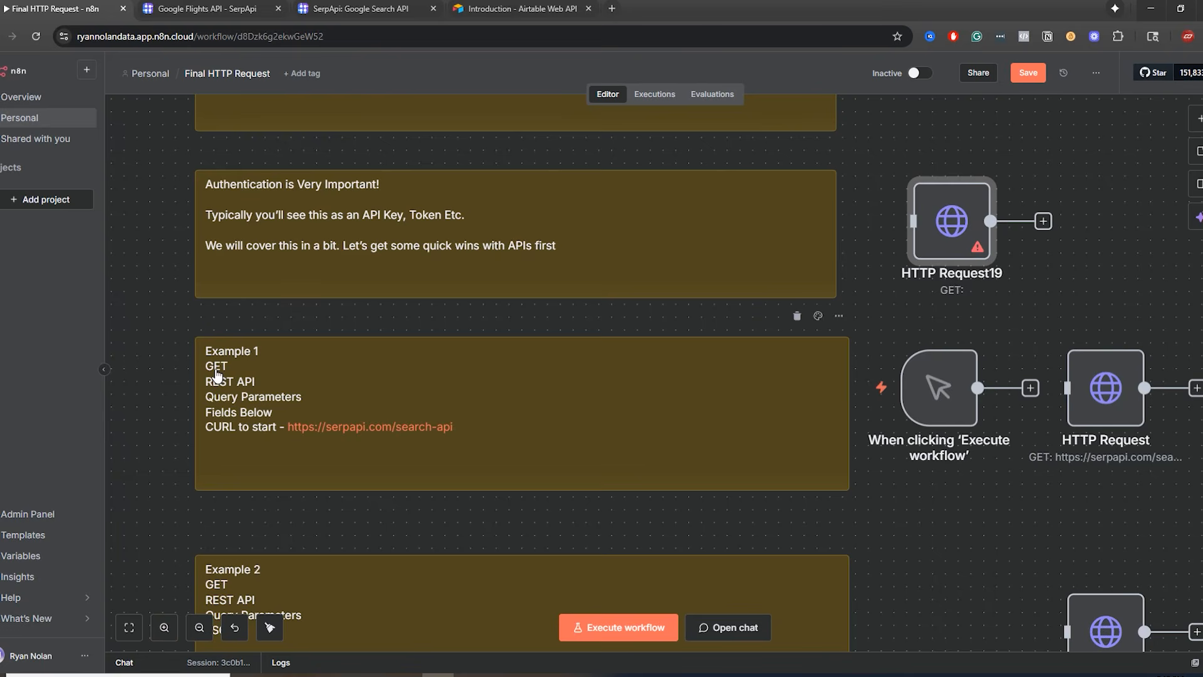
# - Close the open SerpApi and Airtable documentation tabs, and open the serpapi.com/search-api link from the Example 1 note
pyautogui.click(433, 8)
pyautogui.click(433, 9)
pyautogui.click(278, 9)
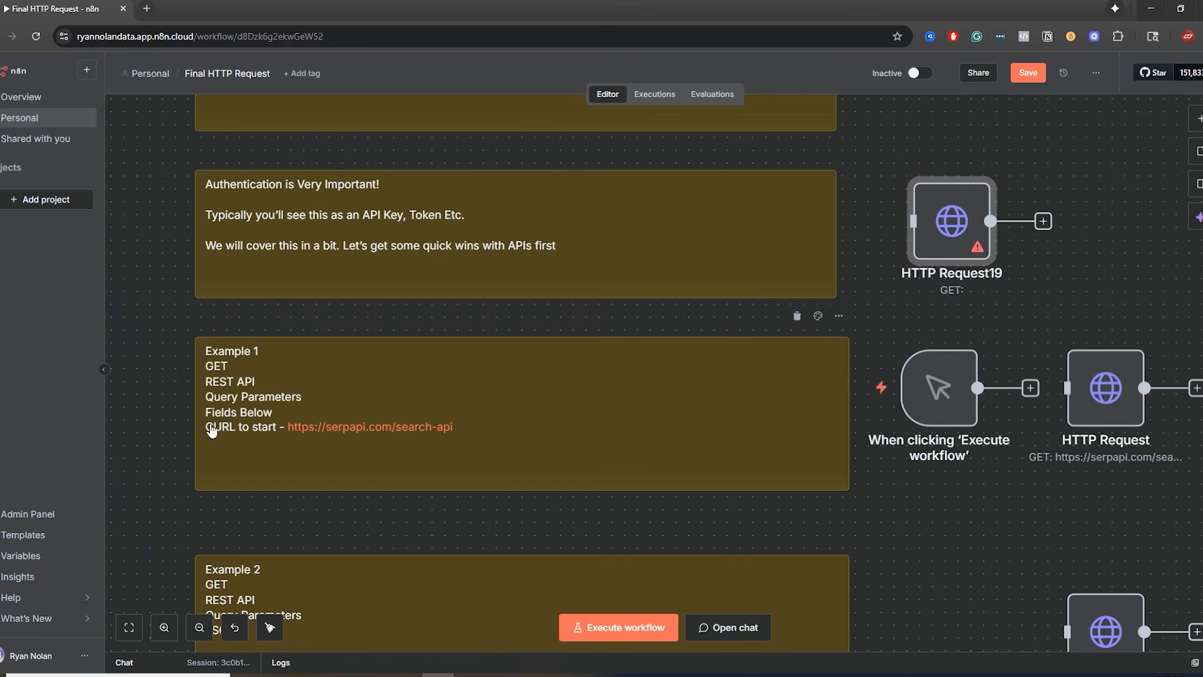
pyautogui.click(312, 432)
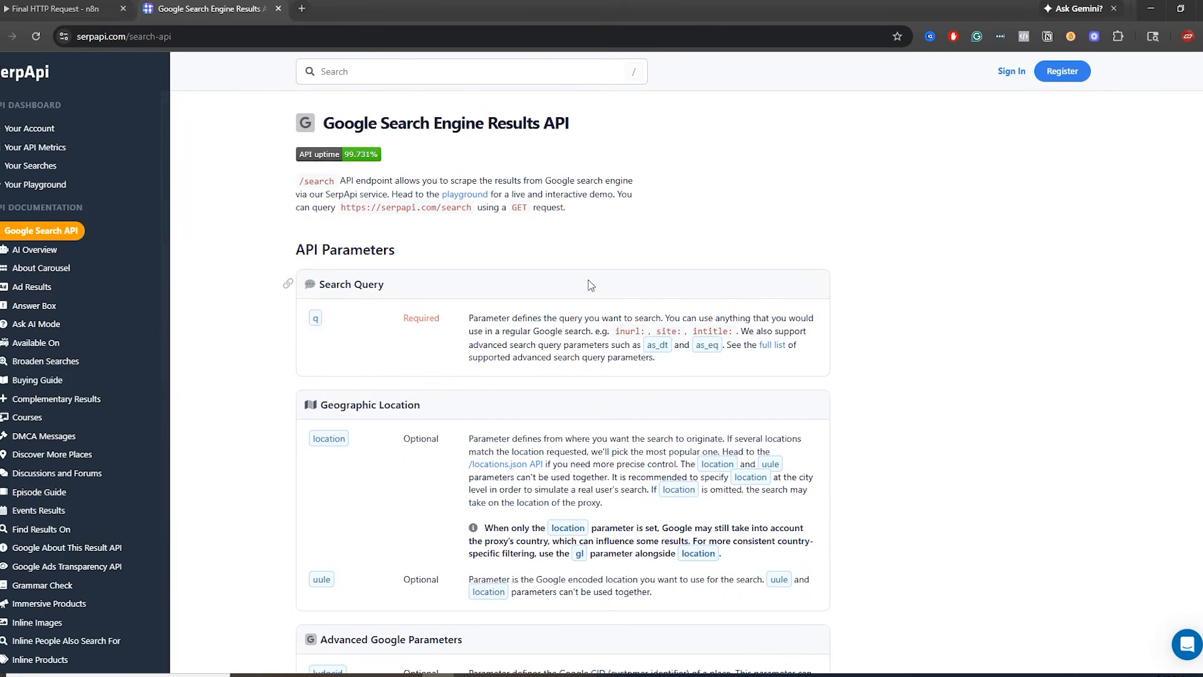
pyautogui.moveTo(308, 166)
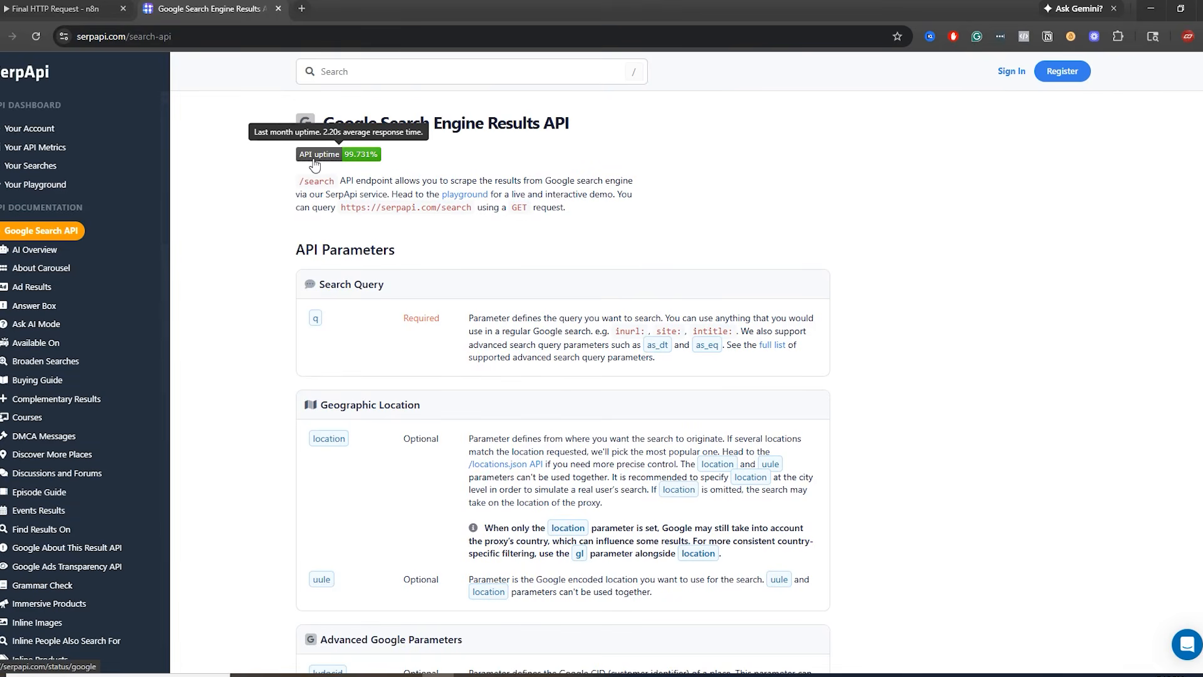
# - Switch back to the n8n workflow and open the HTTP Request node next to Example 1's manual trigger
pyautogui.click(60, 9)
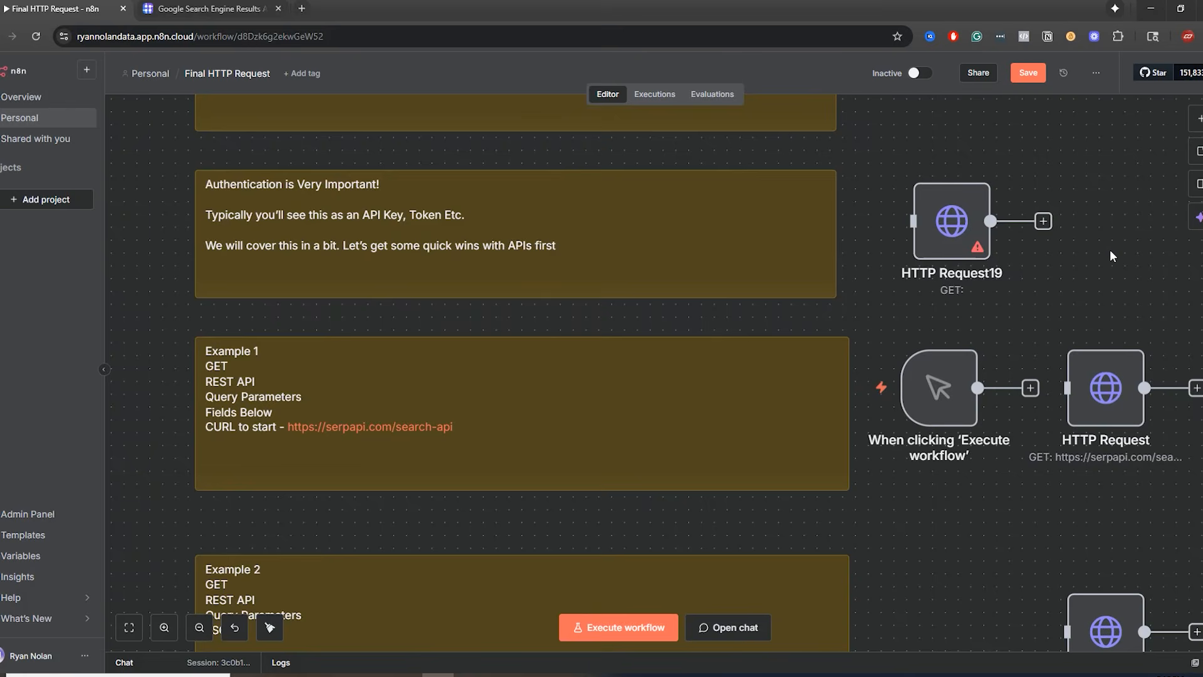
pyautogui.hscroll(5, 1111, 250)
pyautogui.doubleClick(843, 376)
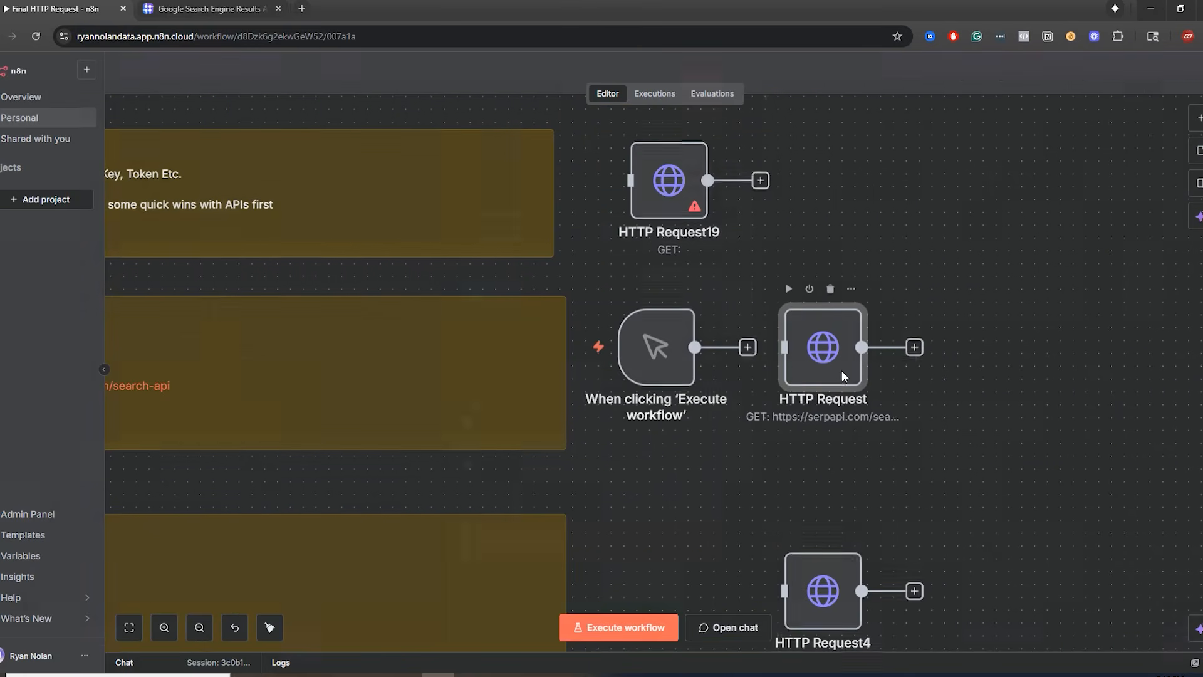
# - Look through the query parameters of Example 1's existing HTTP Request node, and return to the canvas
pyautogui.scroll(-15, 560, 363)
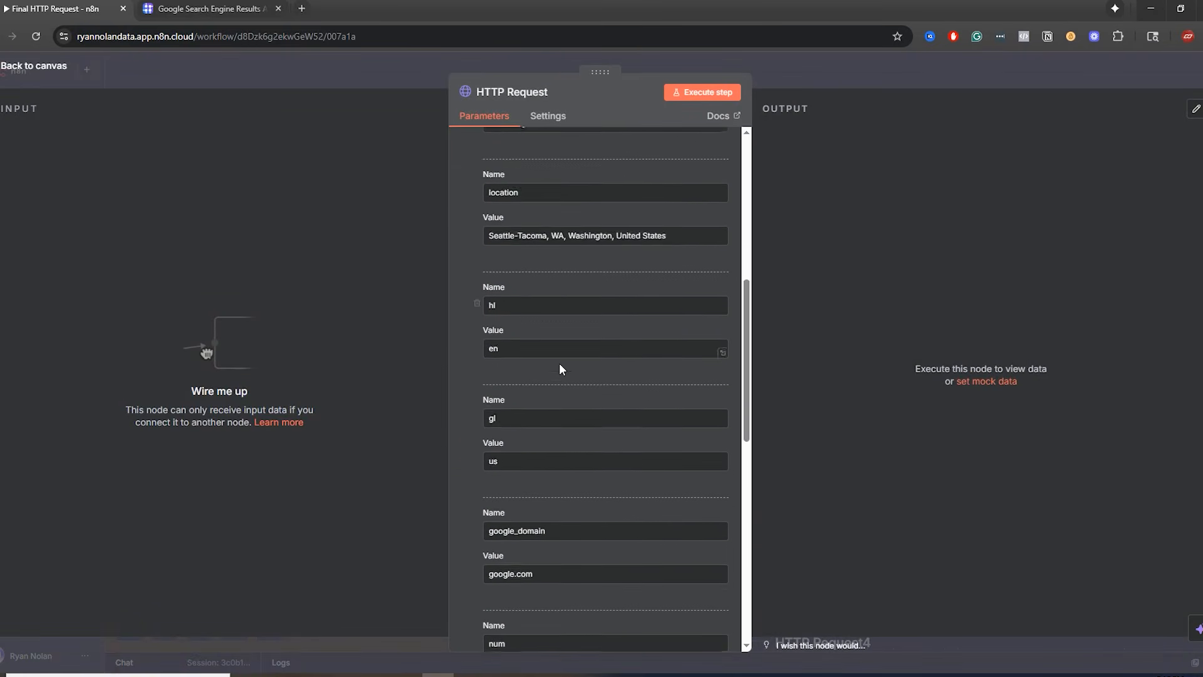
pyautogui.scroll(15, 627, 439)
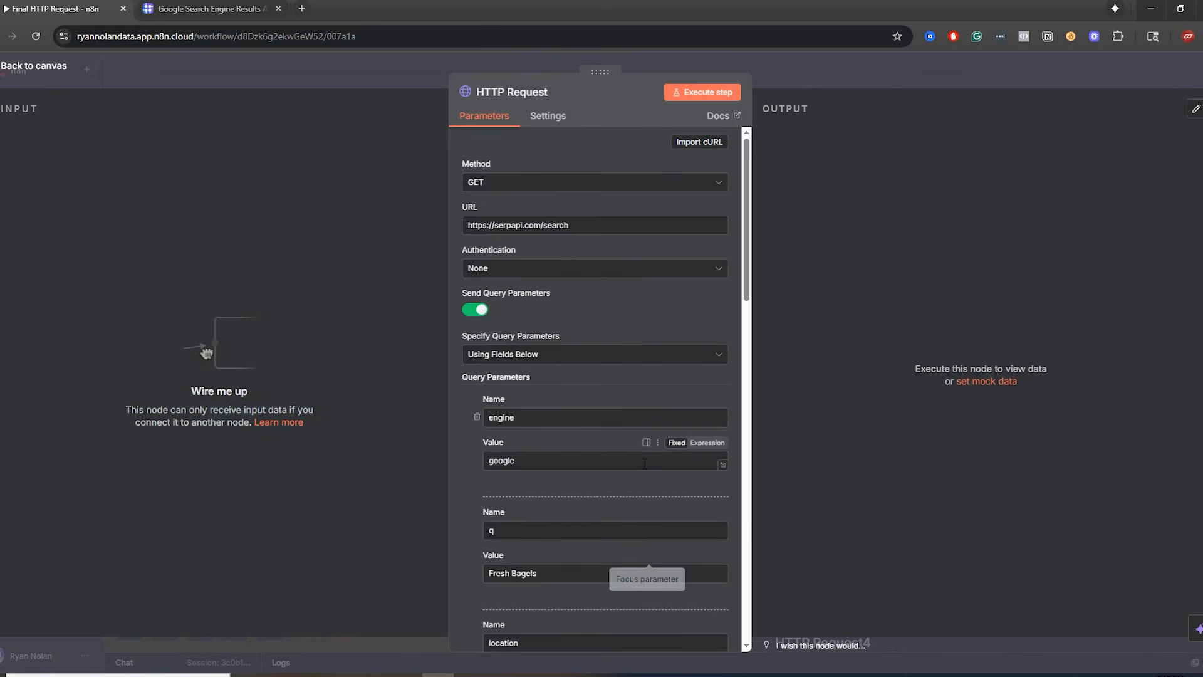
pyautogui.click(787, 79)
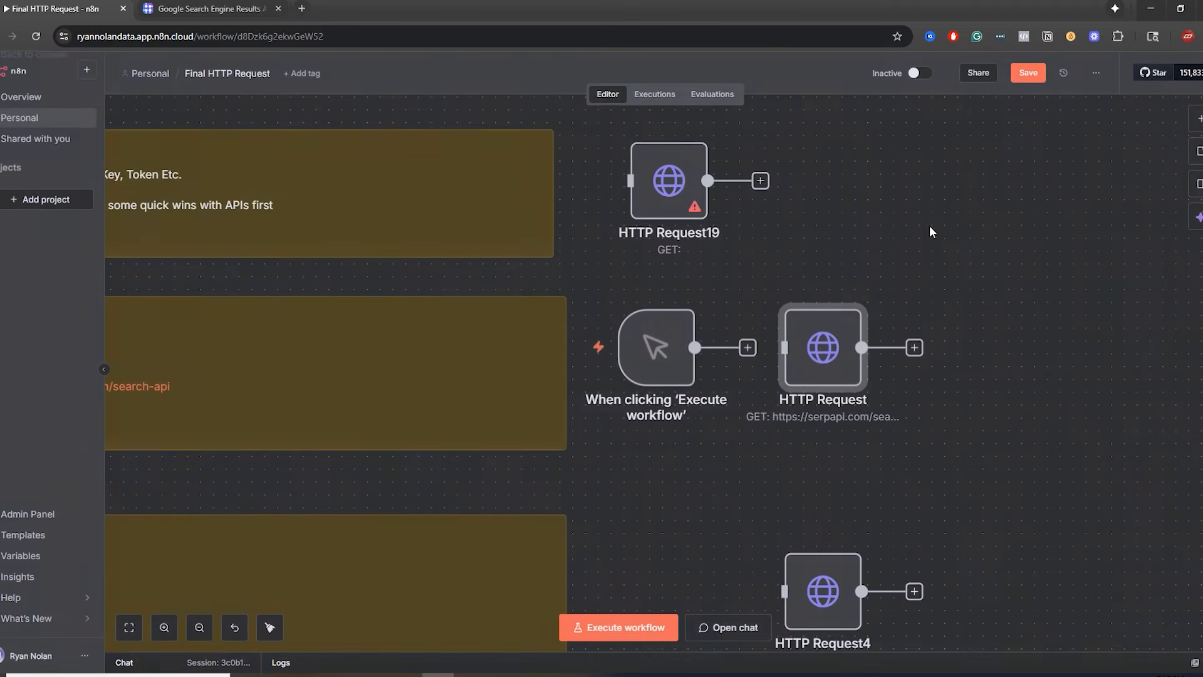
# - Add a new HTTP Request node, remove its connection from the existing request node, and place it further along the Example 1 row
pyautogui.click(1194, 119)
pyautogui.write('htt')
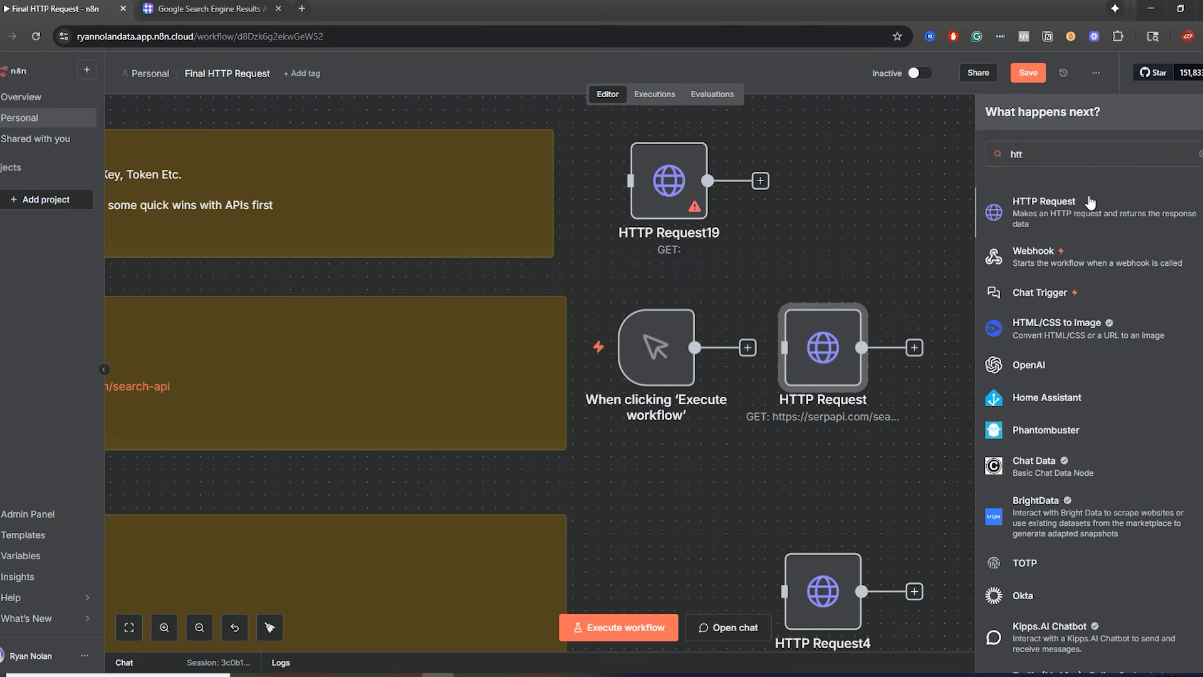
pyautogui.click(1090, 202)
pyautogui.click(886, 72)
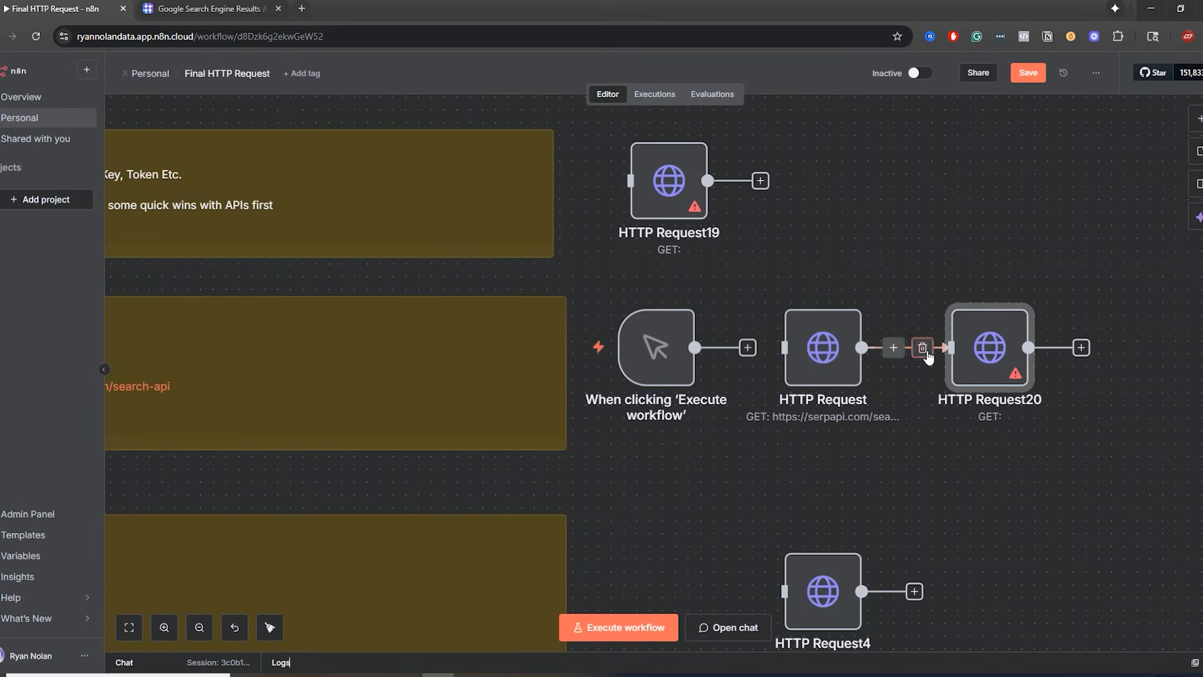
pyautogui.click(922, 348)
pyautogui.moveTo(987, 351); pyautogui.dragTo(1025, 350)
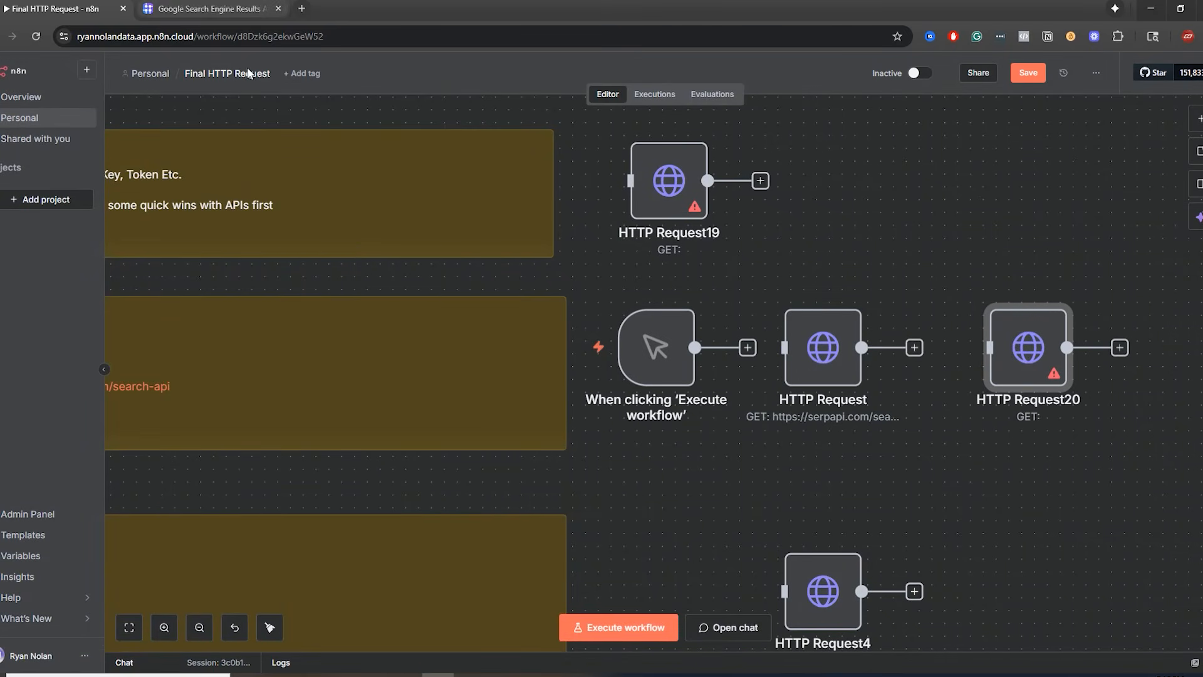
# - Search the SerpApi documentation page for "curl" and show the cURL version of the complex example's integration code
pyautogui.click(184, 8)
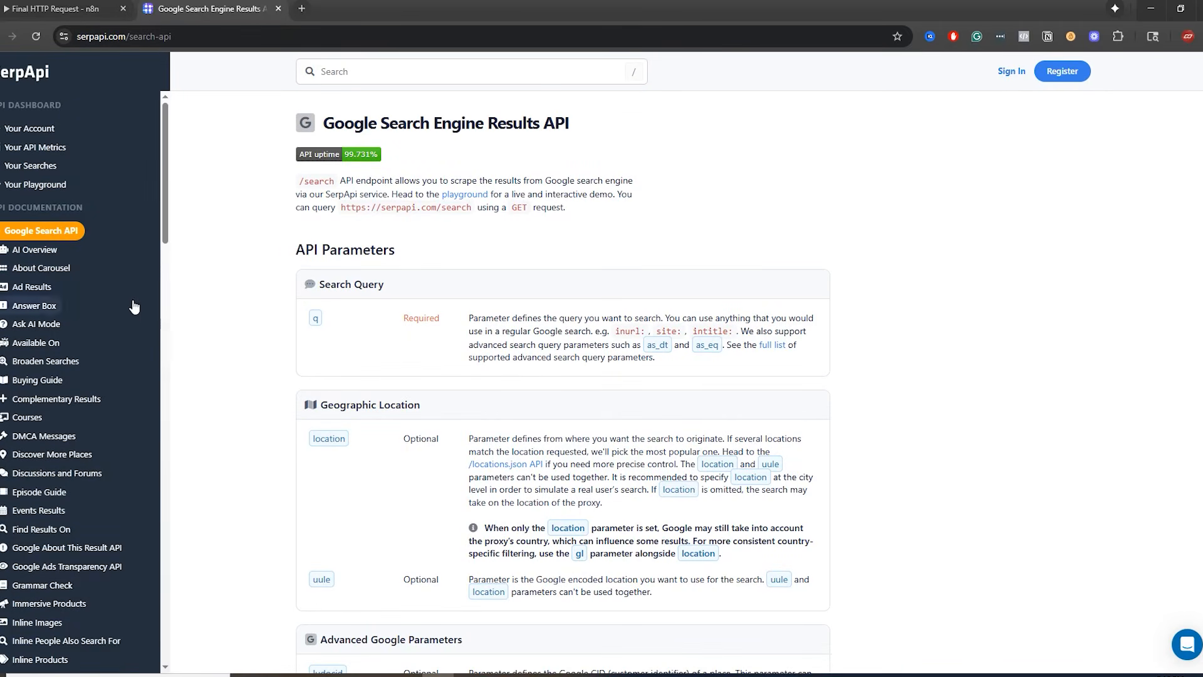
pyautogui.hotkey('ctrl', 'f')
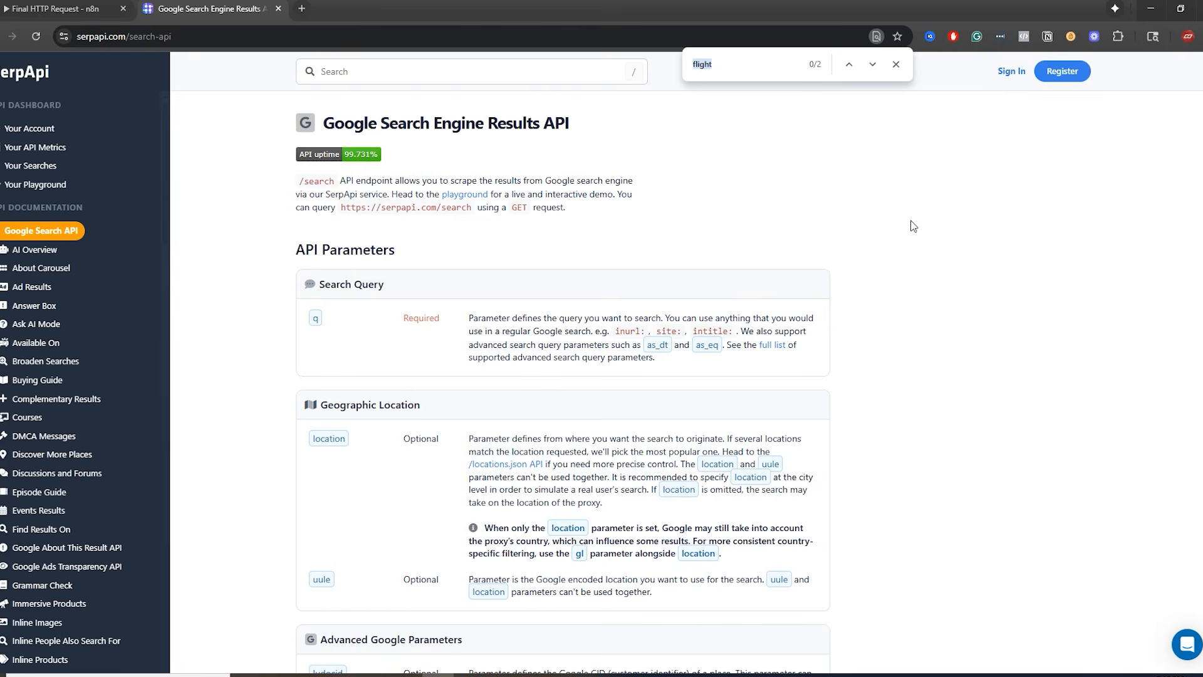
pyautogui.write('curl')
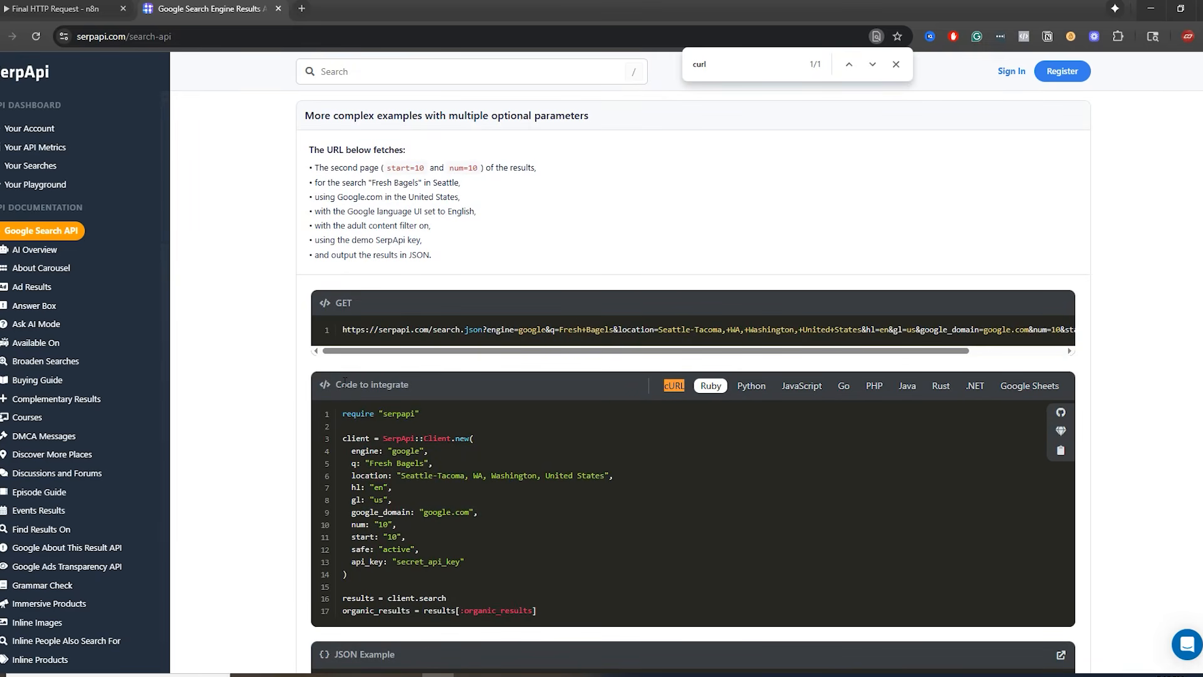
pyautogui.moveTo(335, 383); pyautogui.dragTo(393, 379)
pyautogui.click(676, 386)
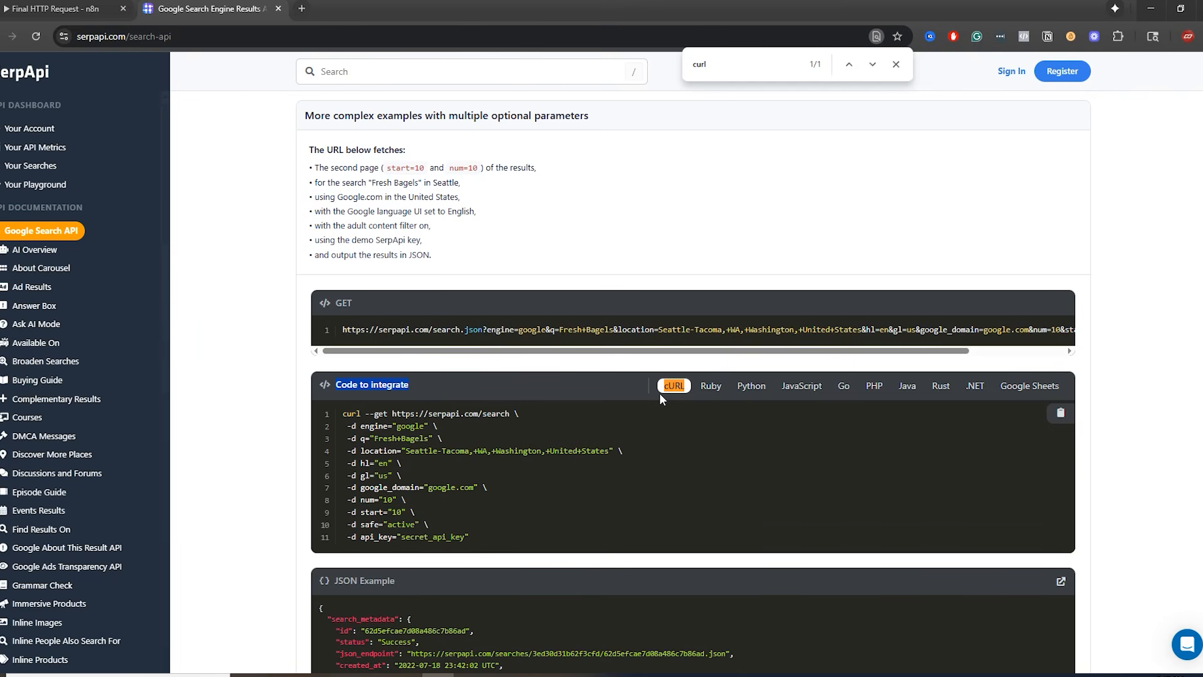
pyautogui.click(472, 390)
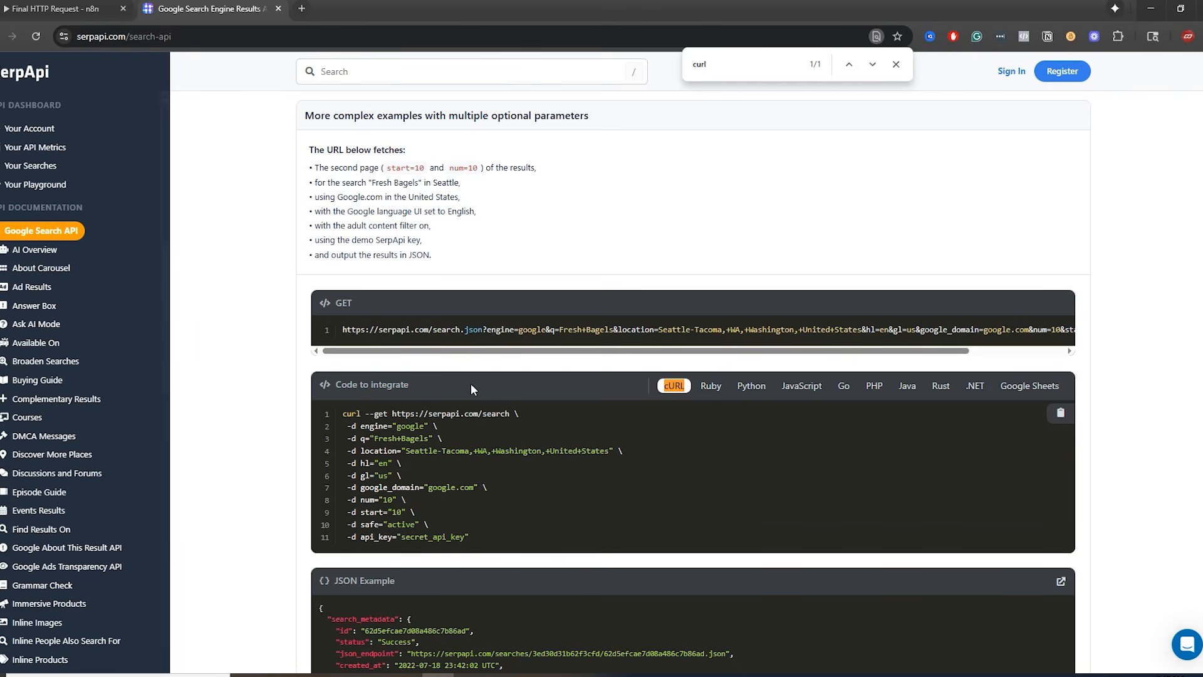
pyautogui.scroll(-3, 514, 427)
pyautogui.scroll(3, 626, 401)
# - Compare the integration code in the other offered languages, from Python through Google Sheets, and return to the cURL version
pyautogui.click(751, 389)
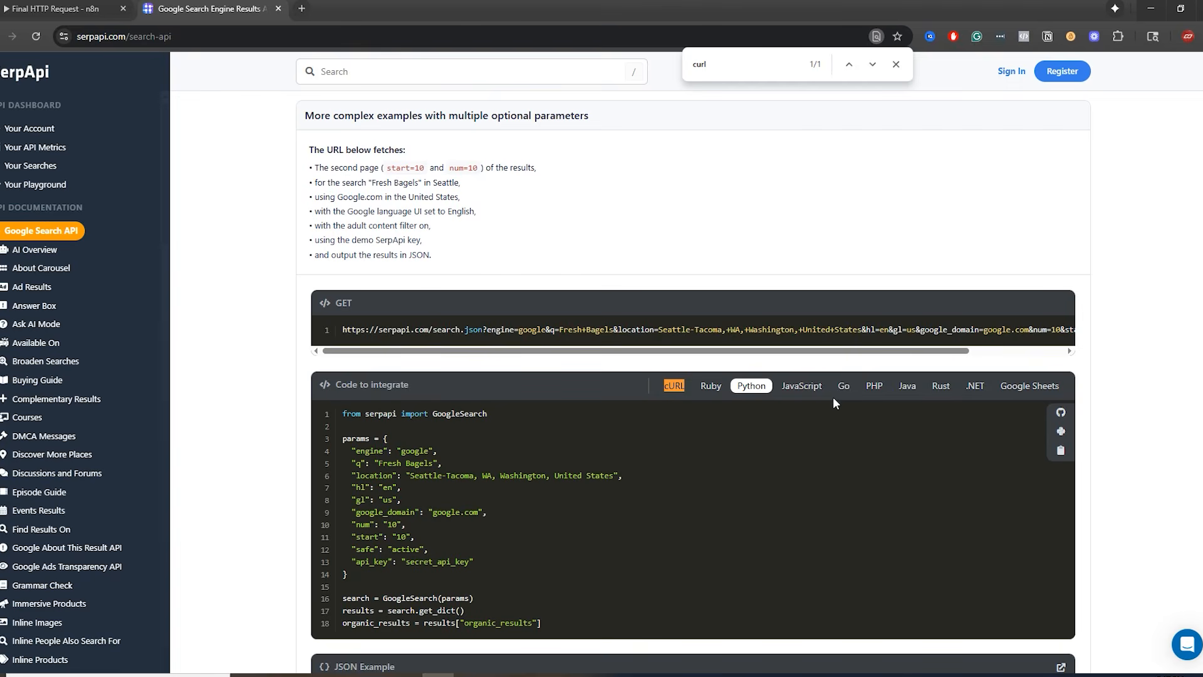
pyautogui.click(808, 388)
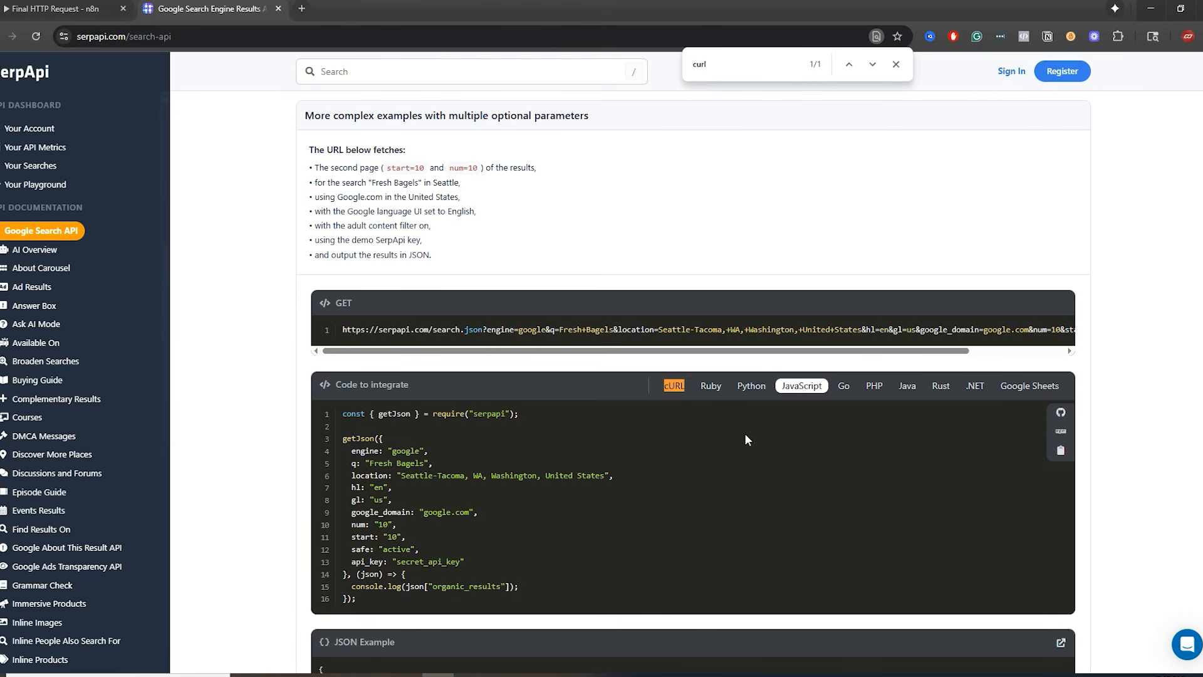
pyautogui.click(843, 386)
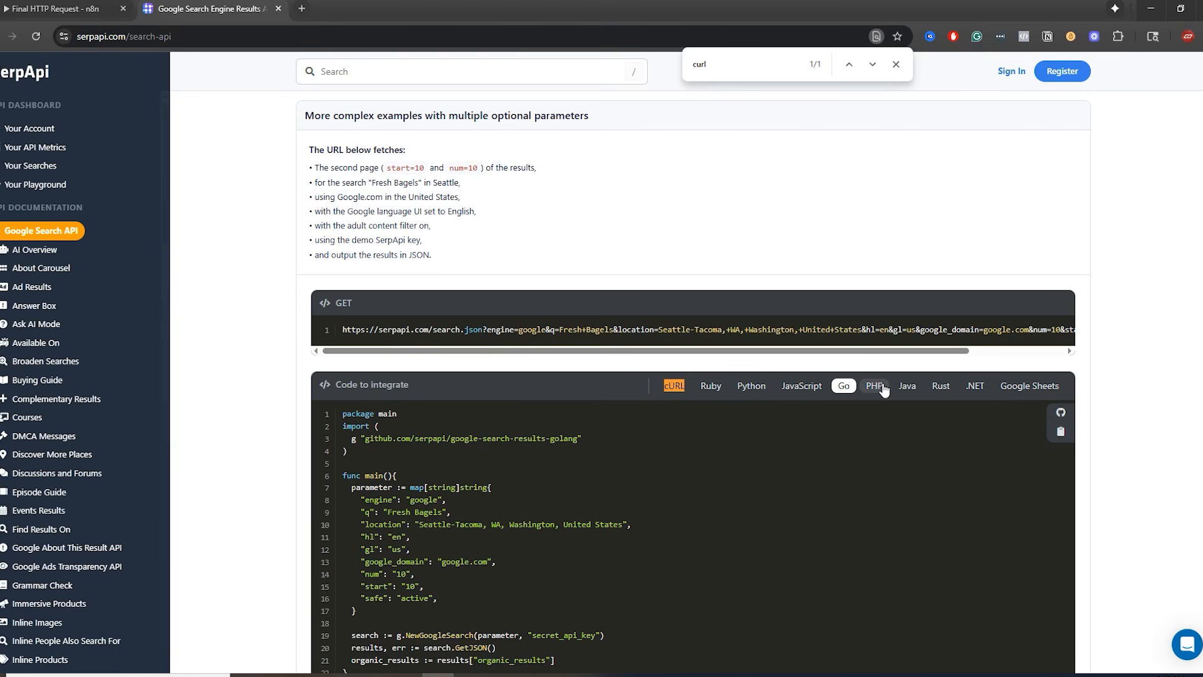
pyautogui.click(882, 387)
pyautogui.click(910, 387)
pyautogui.click(941, 387)
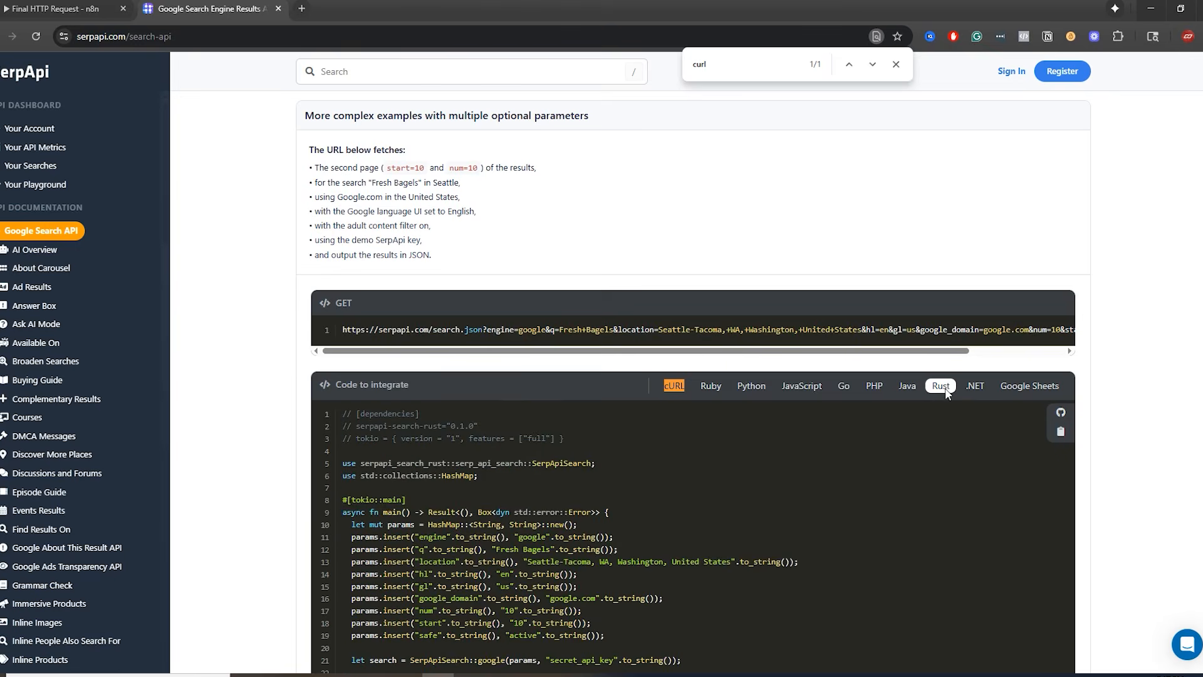
pyautogui.click(976, 386)
pyautogui.click(1020, 386)
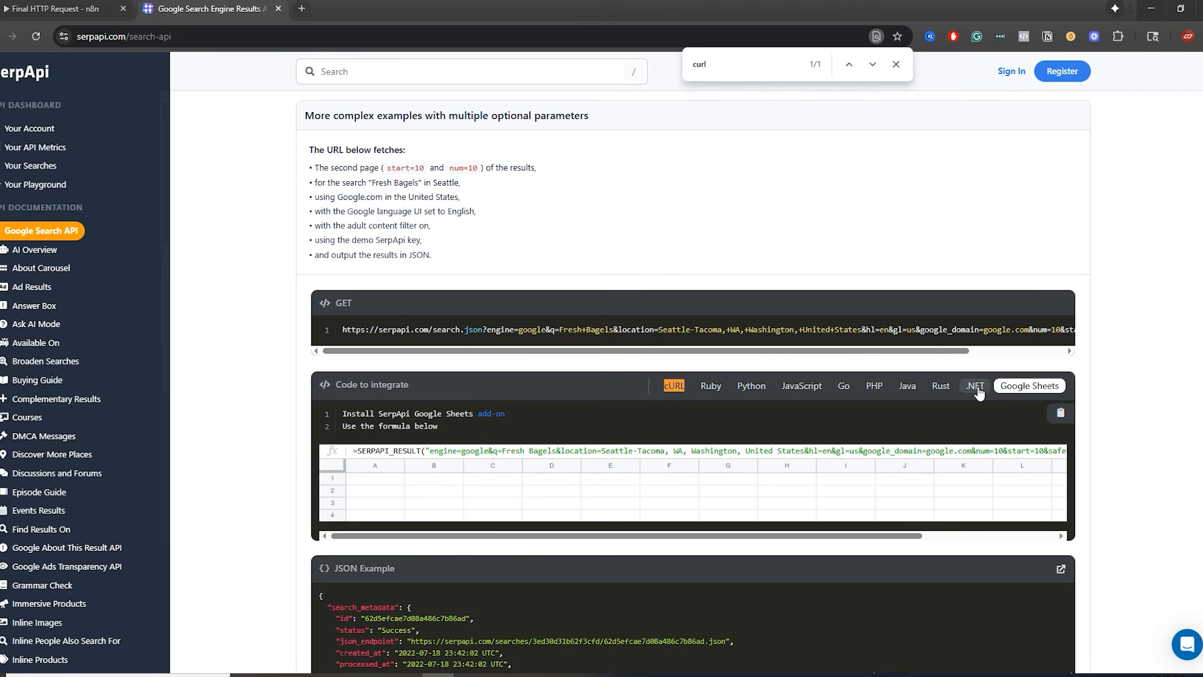
pyautogui.click(719, 392)
pyautogui.click(674, 386)
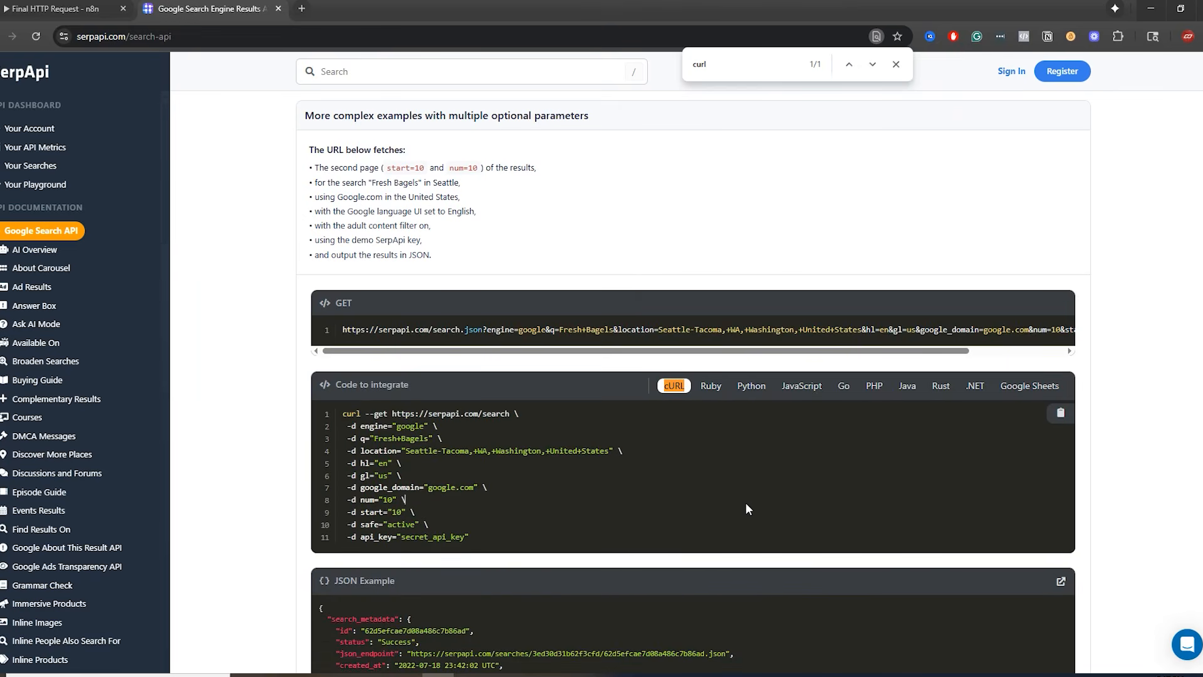
# - Copy SerpApi's cURL command for the "Fresh Bagels" search and import it into the new HTTP Request node in n8n
pyautogui.click(1062, 417)
pyautogui.click(38, 9)
pyautogui.doubleClick(1010, 378)
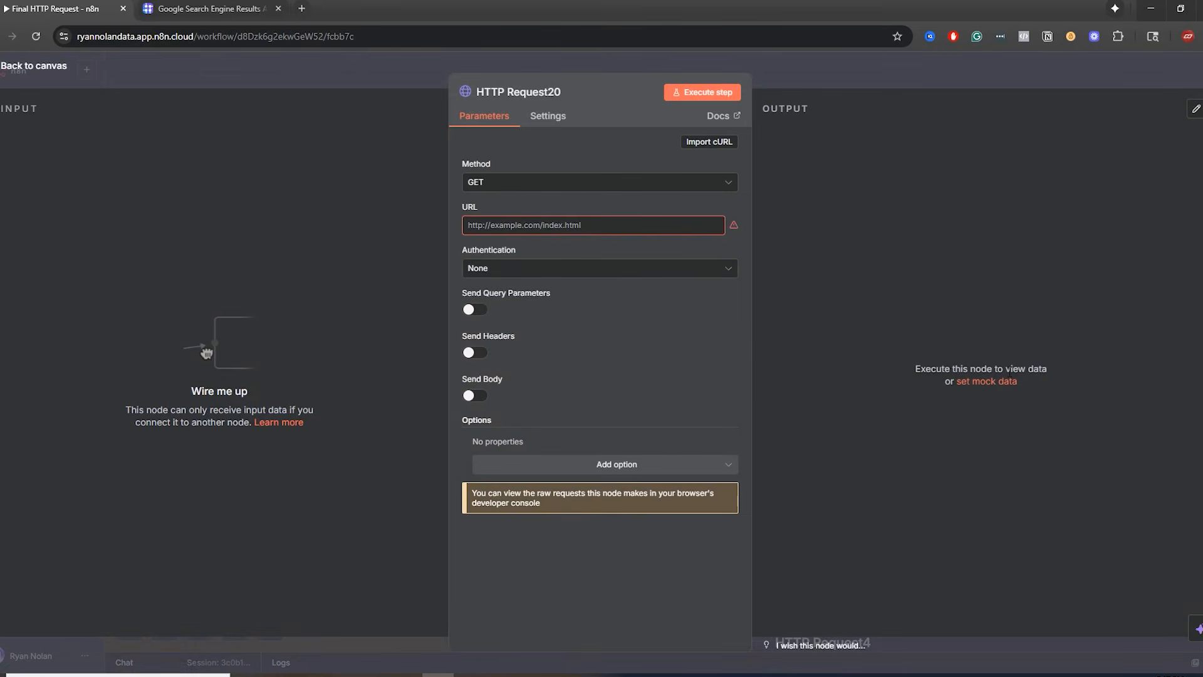
pyautogui.click(717, 148)
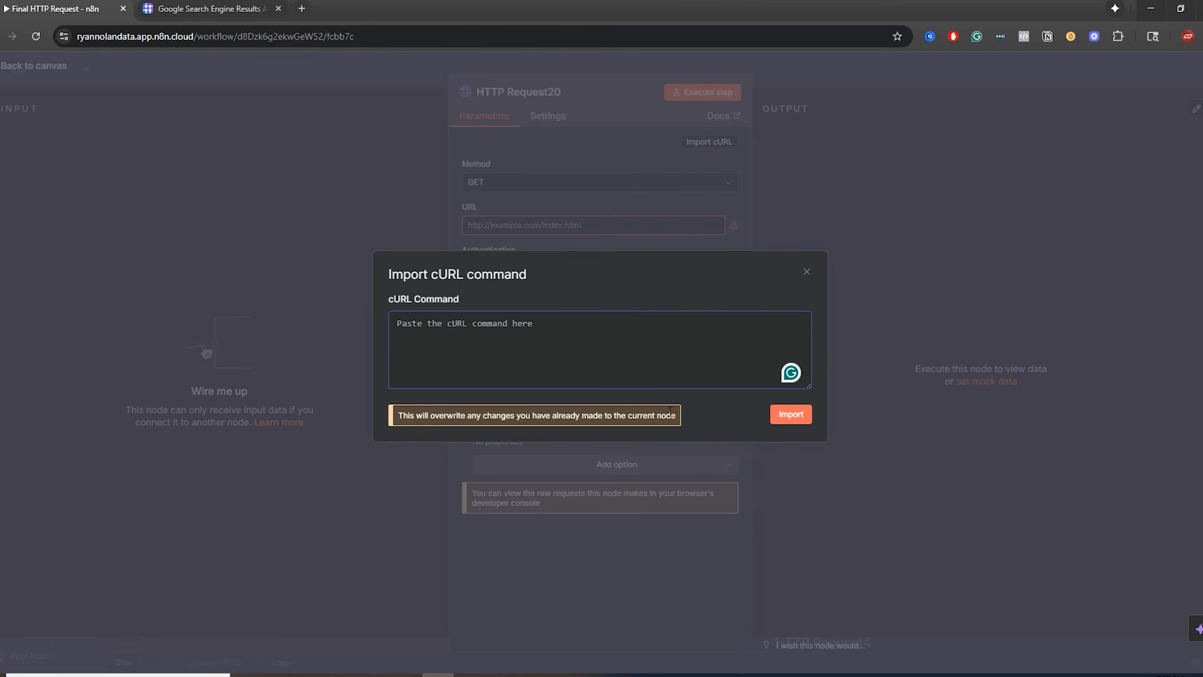
pyautogui.hotkey('ctrl', 'v')
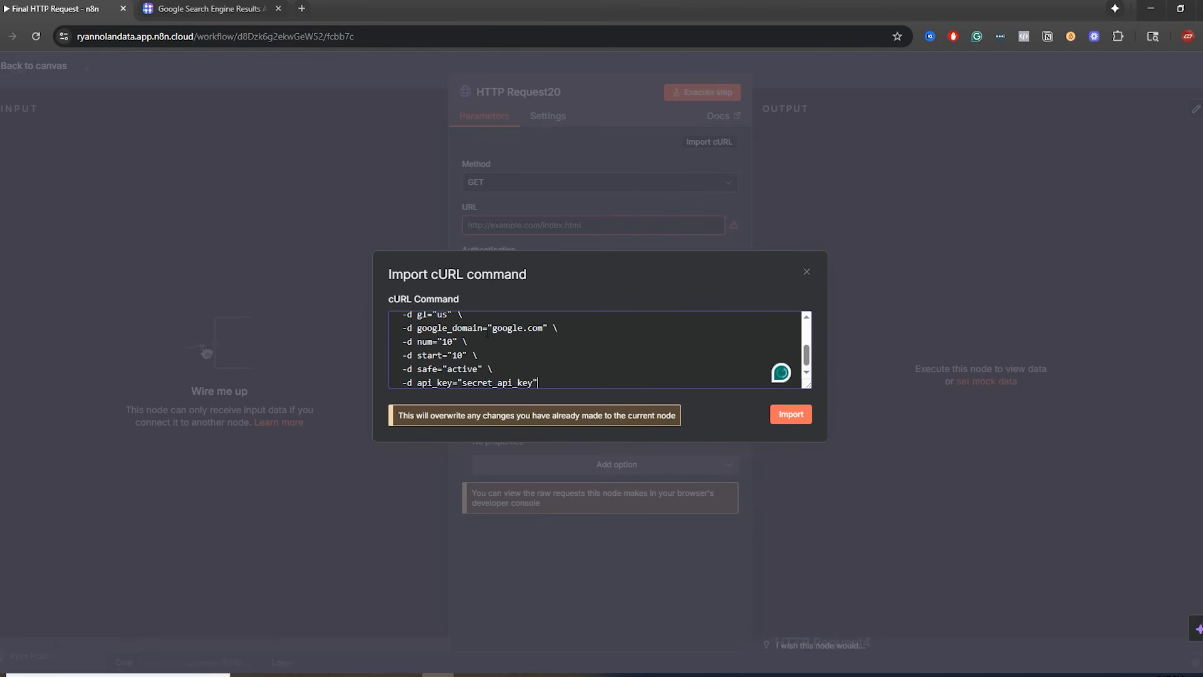
pyautogui.scroll(4, 531, 350)
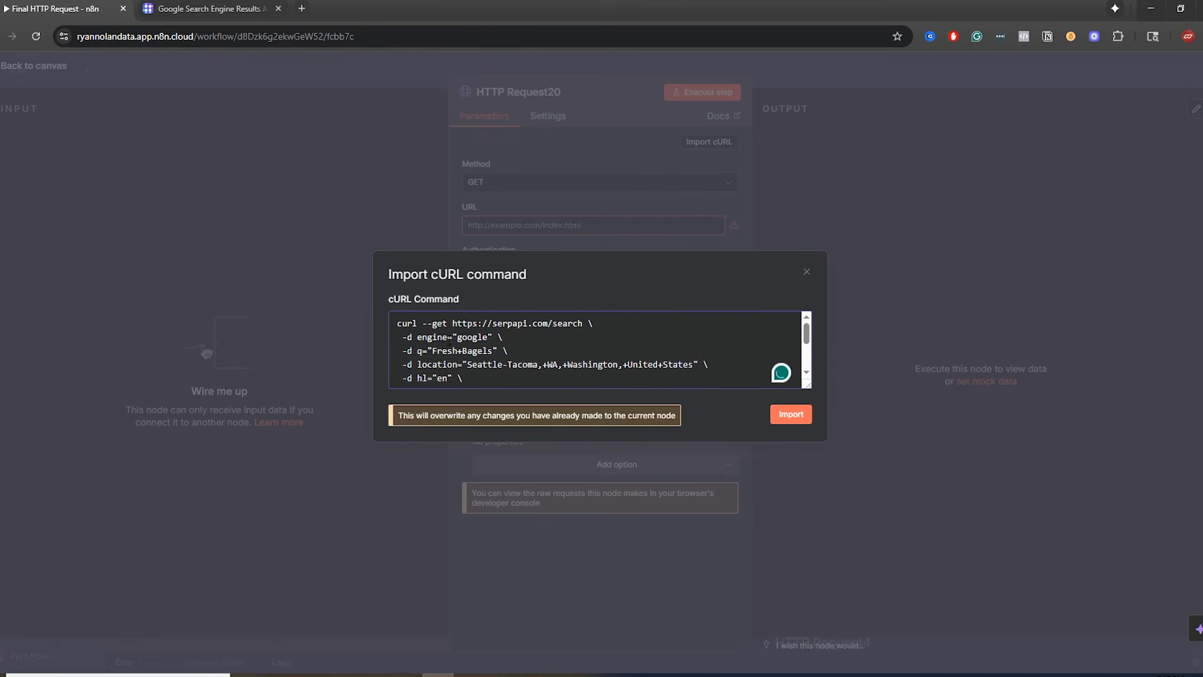
pyautogui.moveTo(514, 336); pyautogui.dragTo(418, 337)
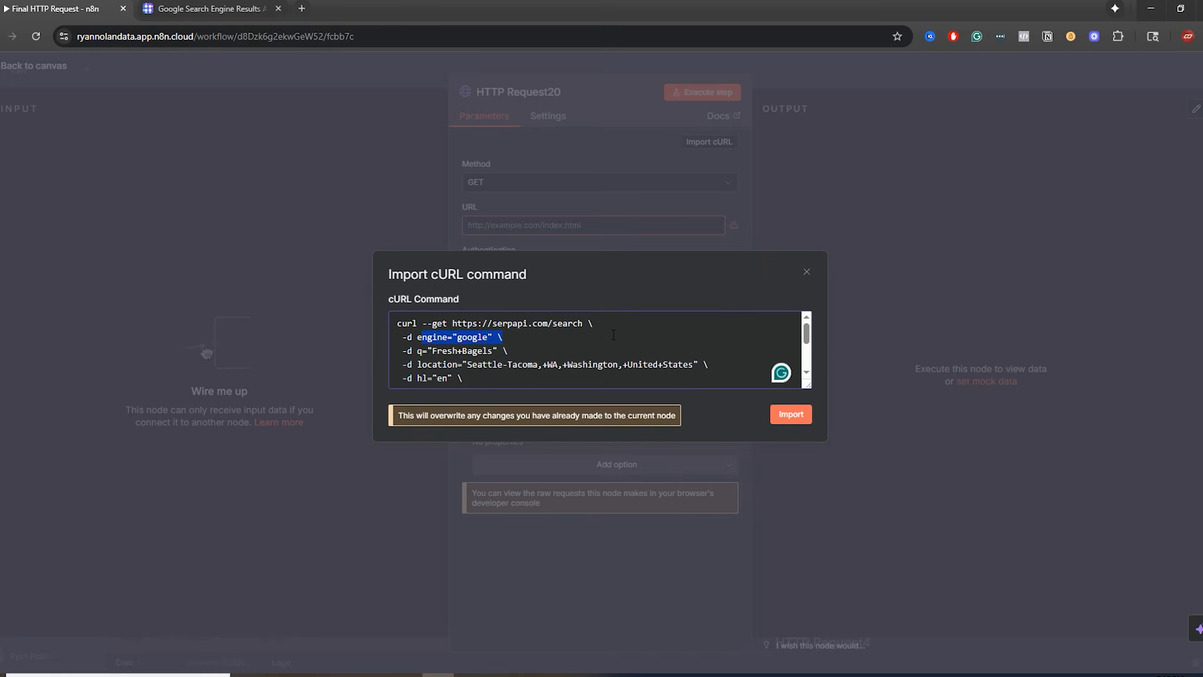
pyautogui.click(784, 417)
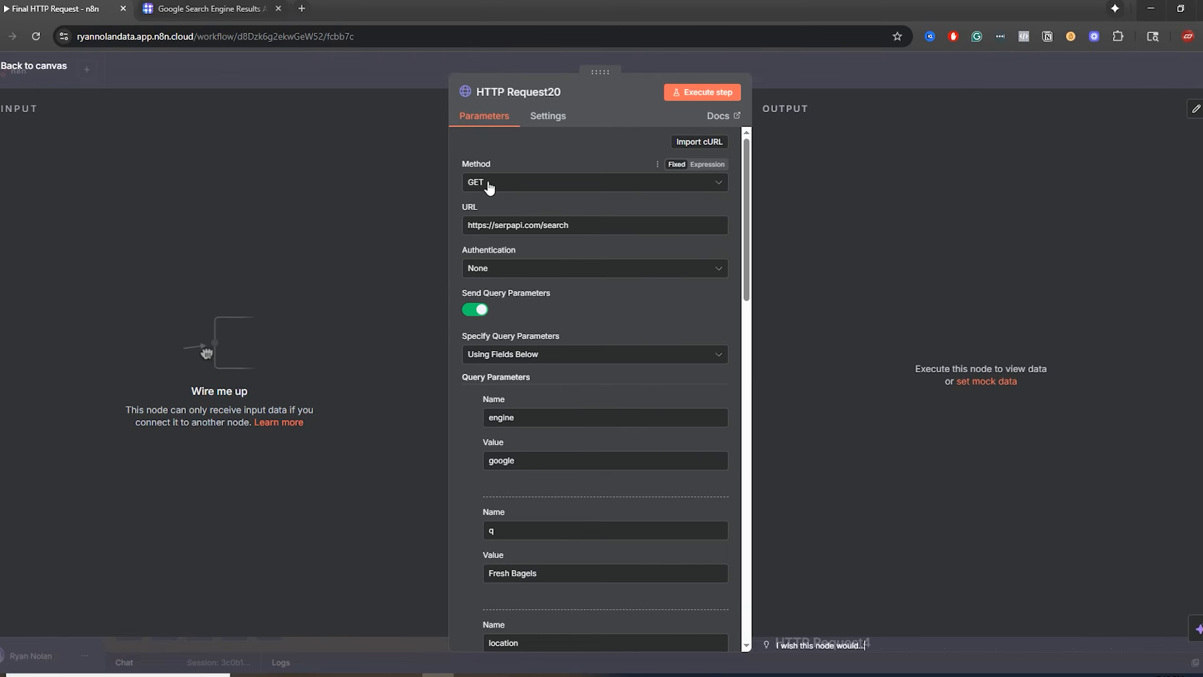
# - Check the request method and endpoint in the SerpApi documentation's introduction, and return to the imported n8n node
pyautogui.click(213, 8)
pyautogui.scroll(-20, 514, 296)
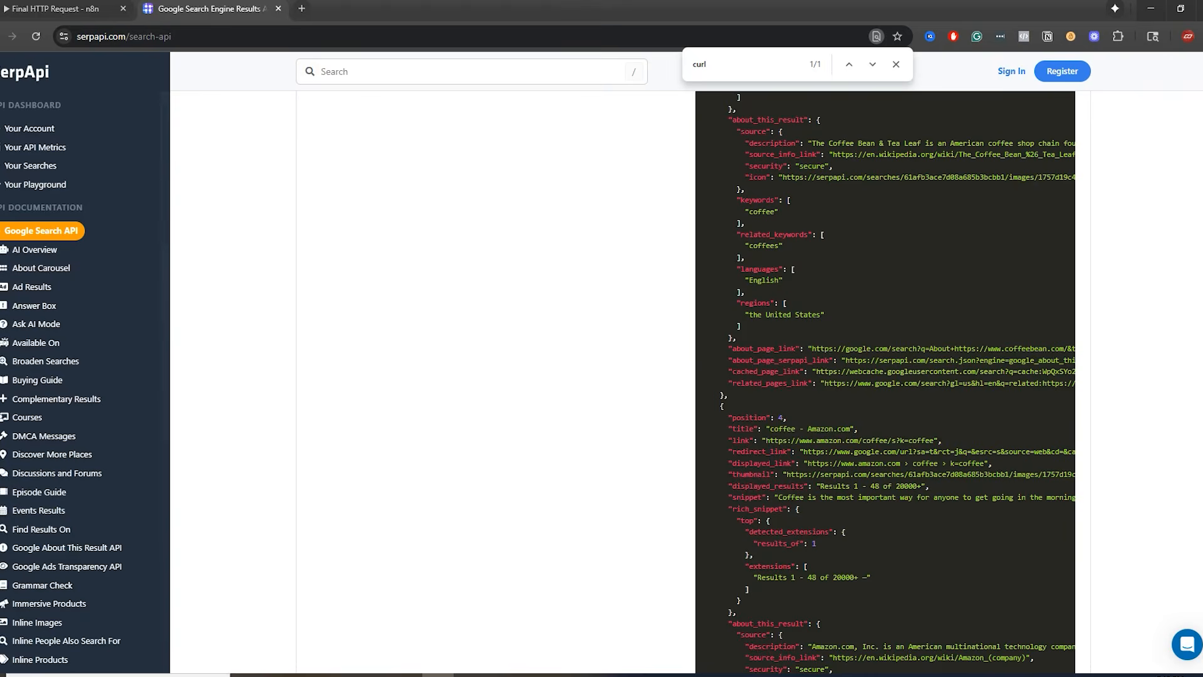
pyautogui.scroll(20, 402, 285)
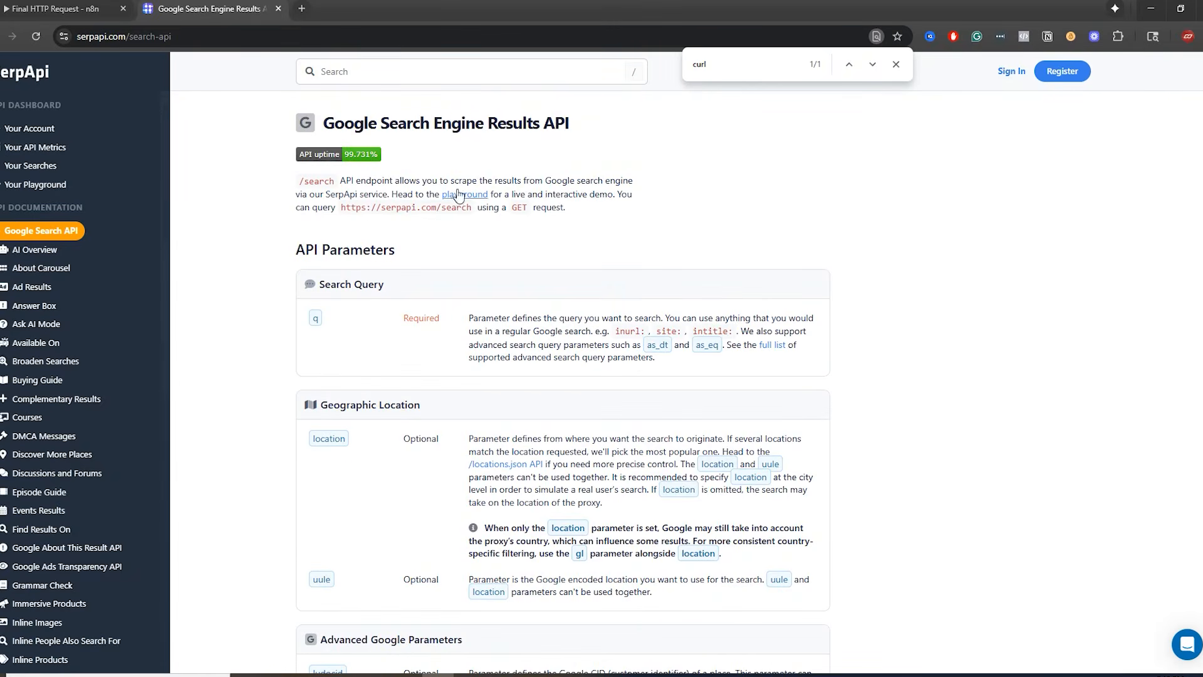
pyautogui.moveTo(511, 208); pyautogui.dragTo(561, 207)
pyautogui.click(63, 9)
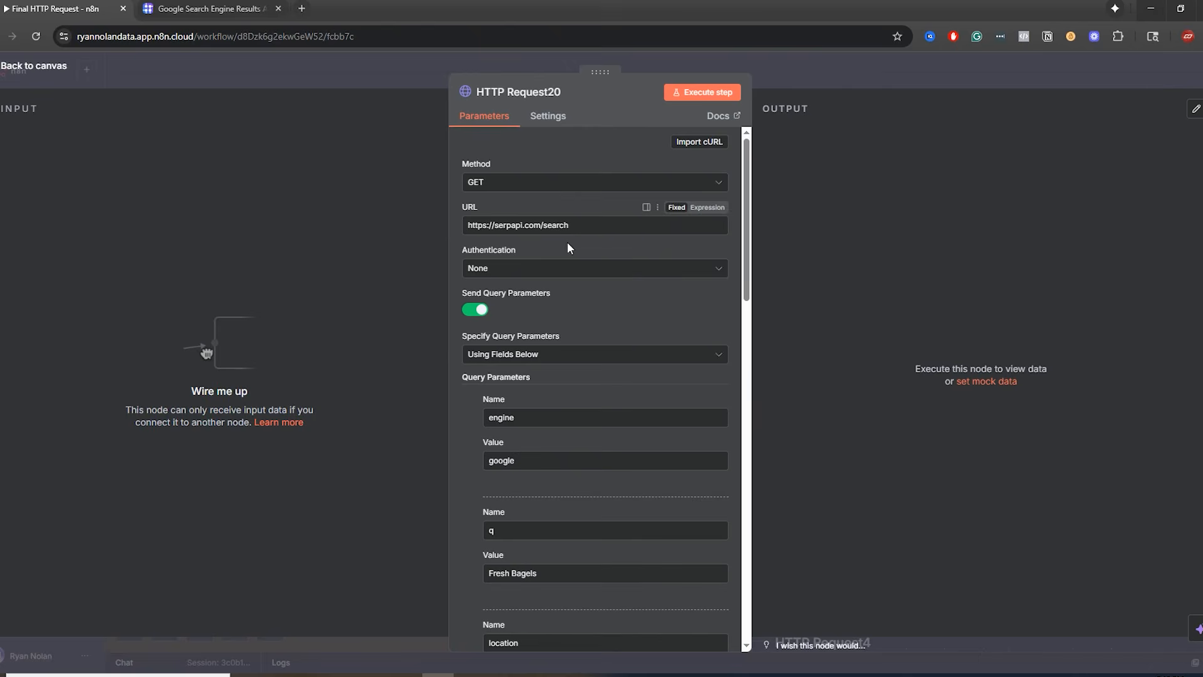
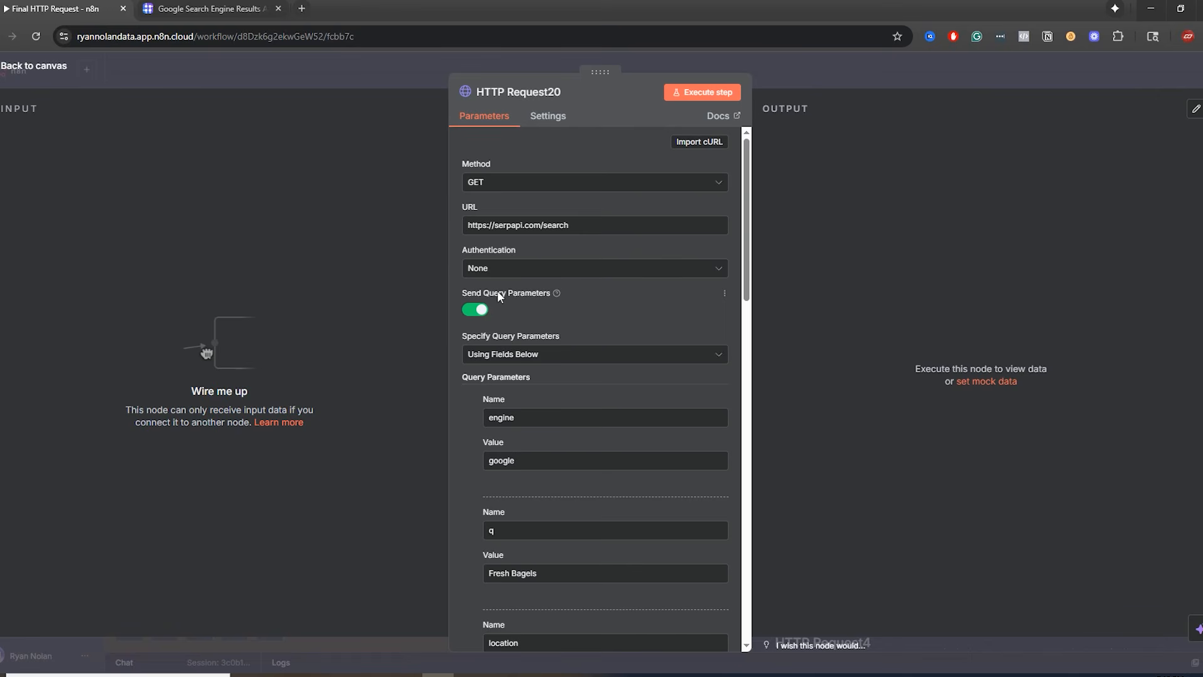
# - Review the imported node's query parameters, header and body settings, ending at the q parameter
pyautogui.scroll(-15, 565, 313)
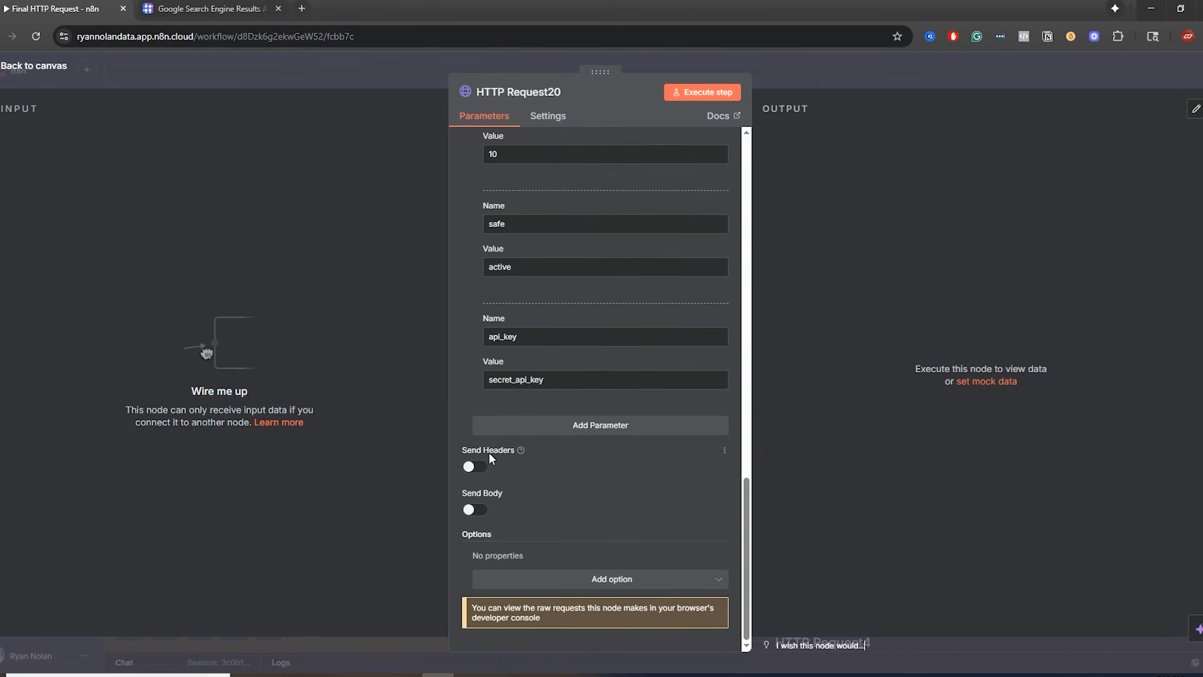
pyautogui.scroll(15, 495, 492)
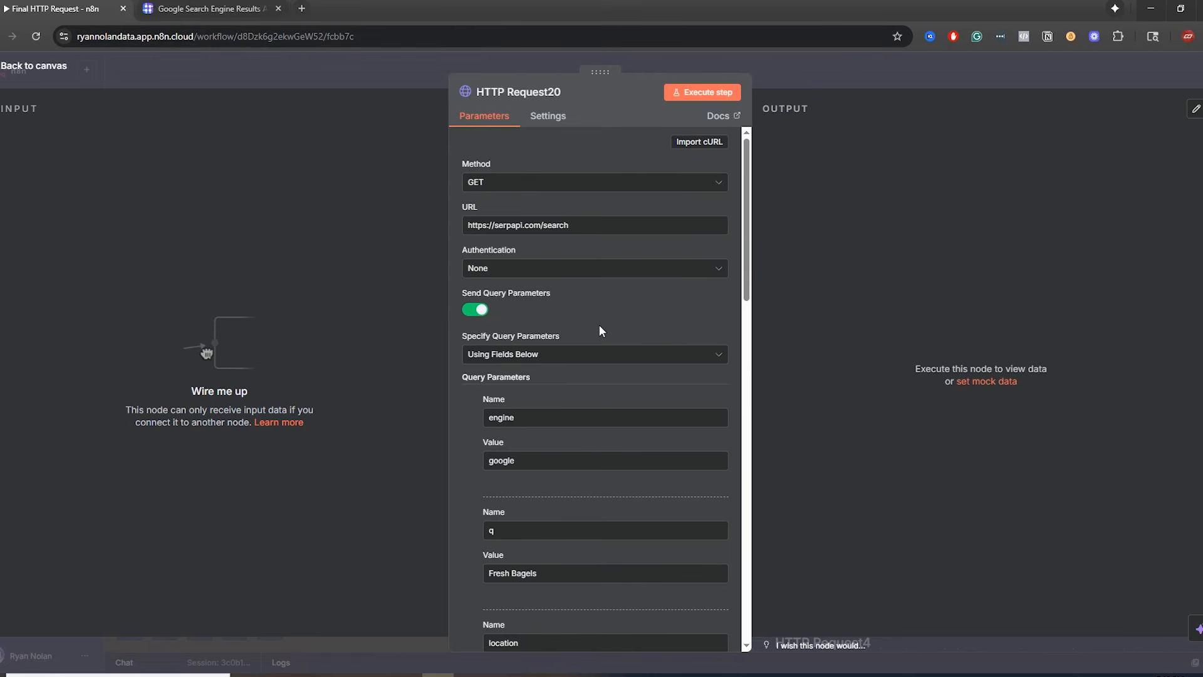
pyautogui.scroll(-3, 600, 331)
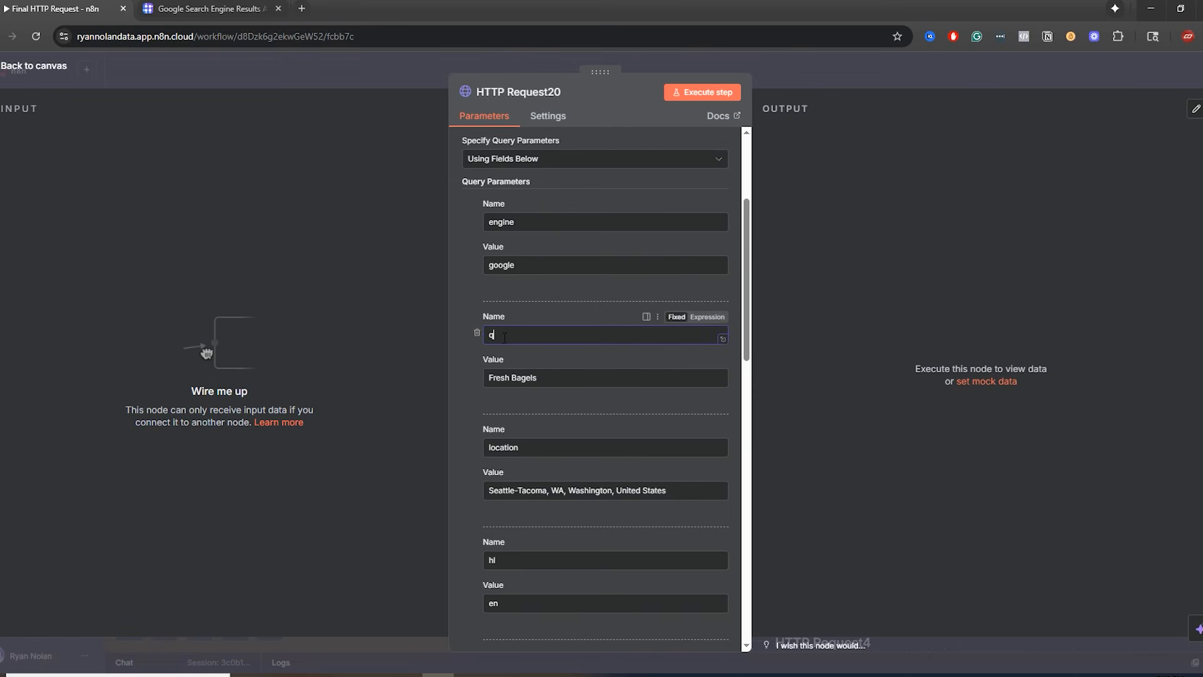
# - Examine the Search Query section for parameter q in the SerpApi documentation, and close the page search
pyautogui.click(209, 22)
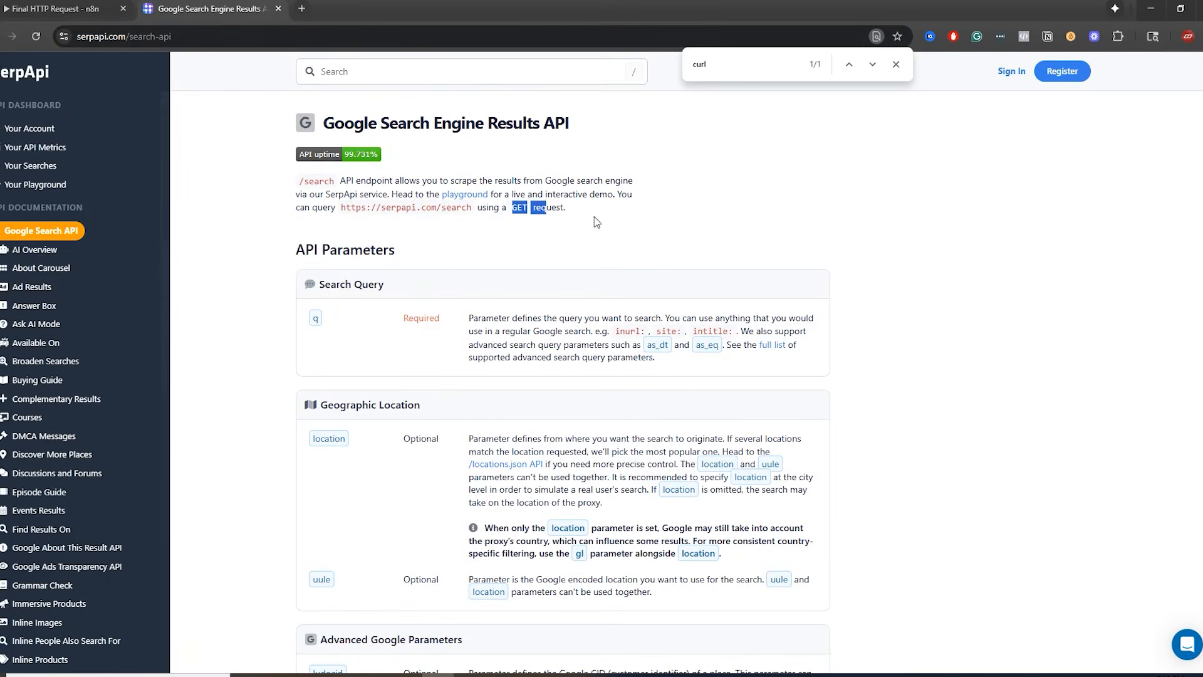
pyautogui.scroll(-3, 725, 349)
pyautogui.scroll(2, 657, 326)
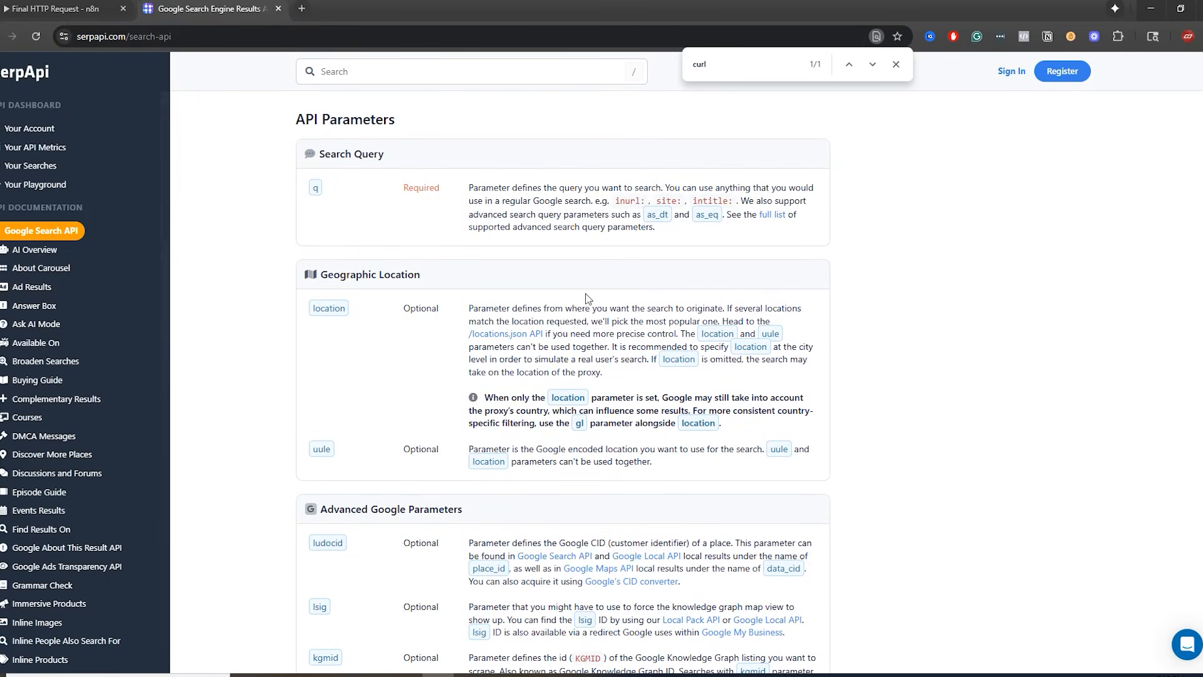
pyautogui.tripleClick(340, 154)
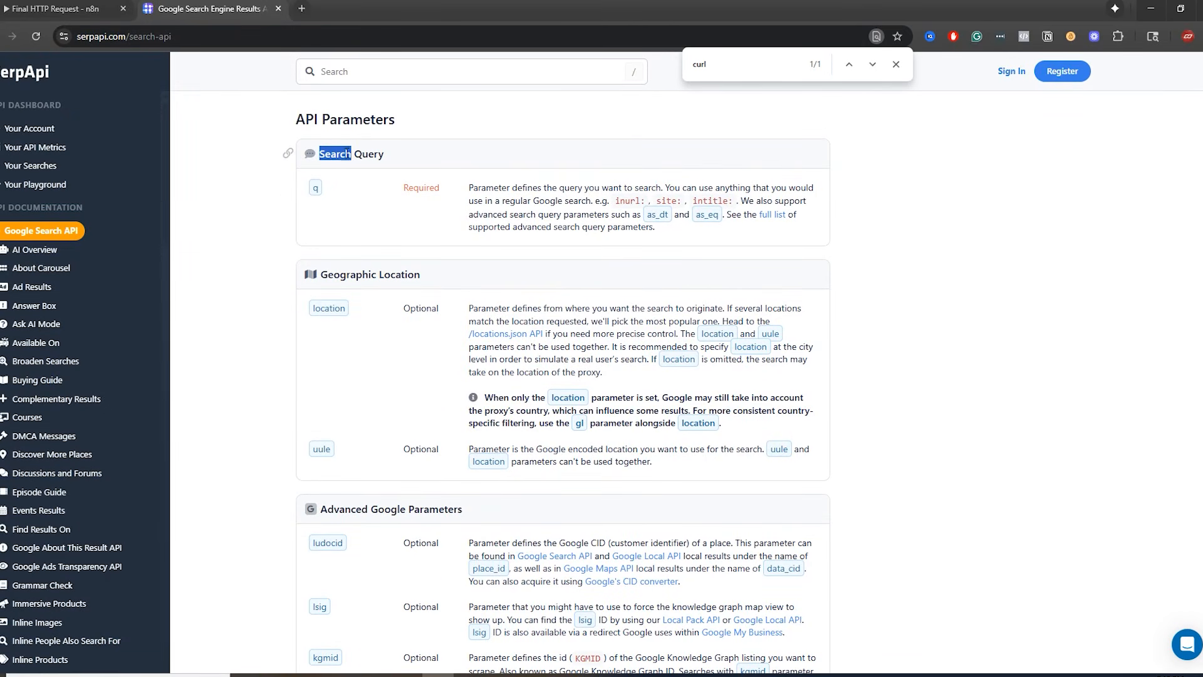
pyautogui.doubleClick(315, 188)
pyautogui.doubleClick(420, 188)
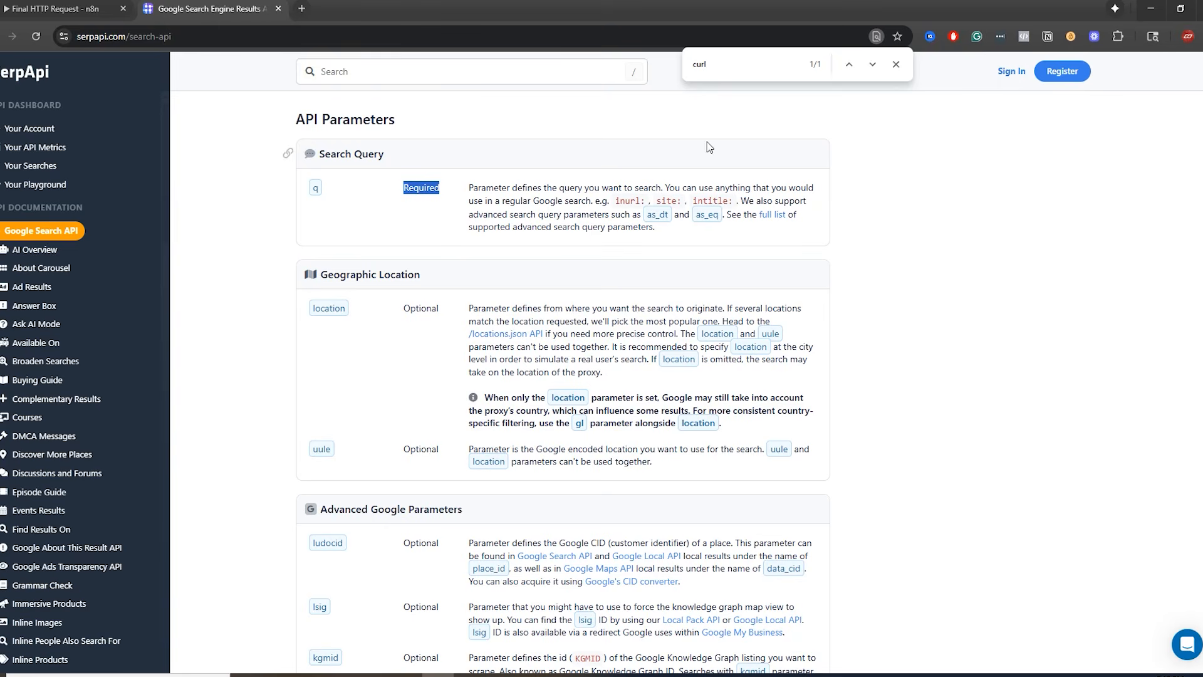
pyautogui.click(896, 63)
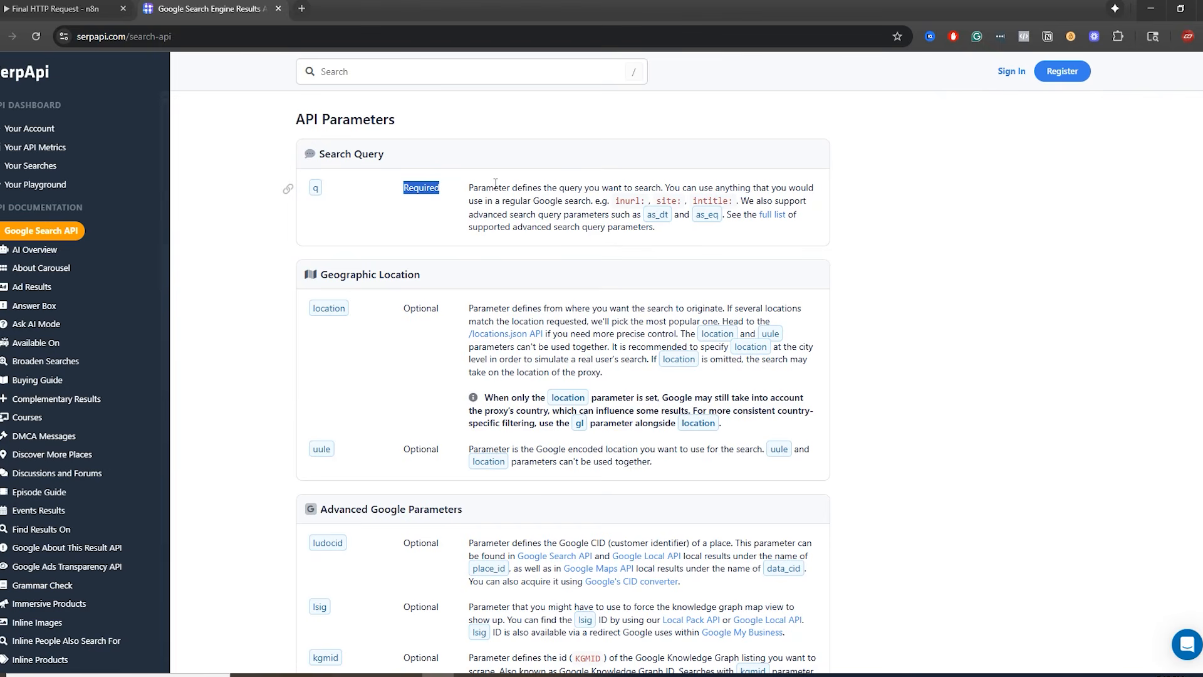
# - Examine the description of the q parameter in the SerpApi documentation and compare it with the q parameter in the n8n node
pyautogui.moveTo(469, 188); pyautogui.dragTo(669, 215)
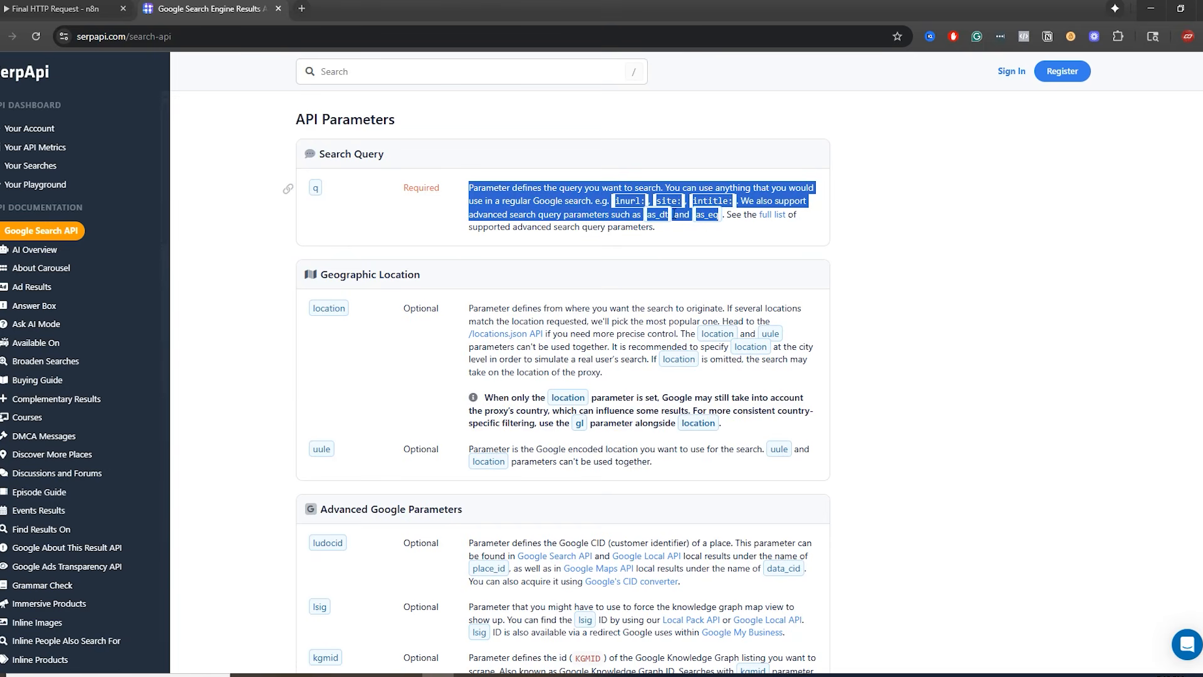
pyautogui.doubleClick(670, 214)
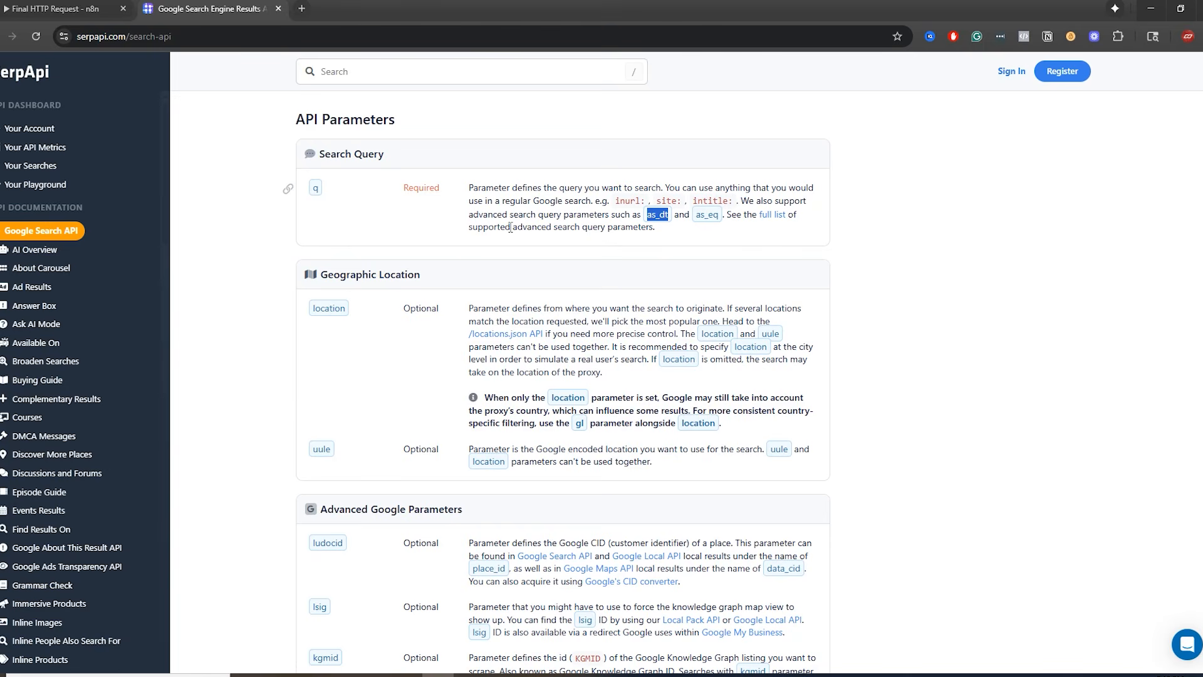
pyautogui.moveTo(470, 188); pyautogui.dragTo(655, 228)
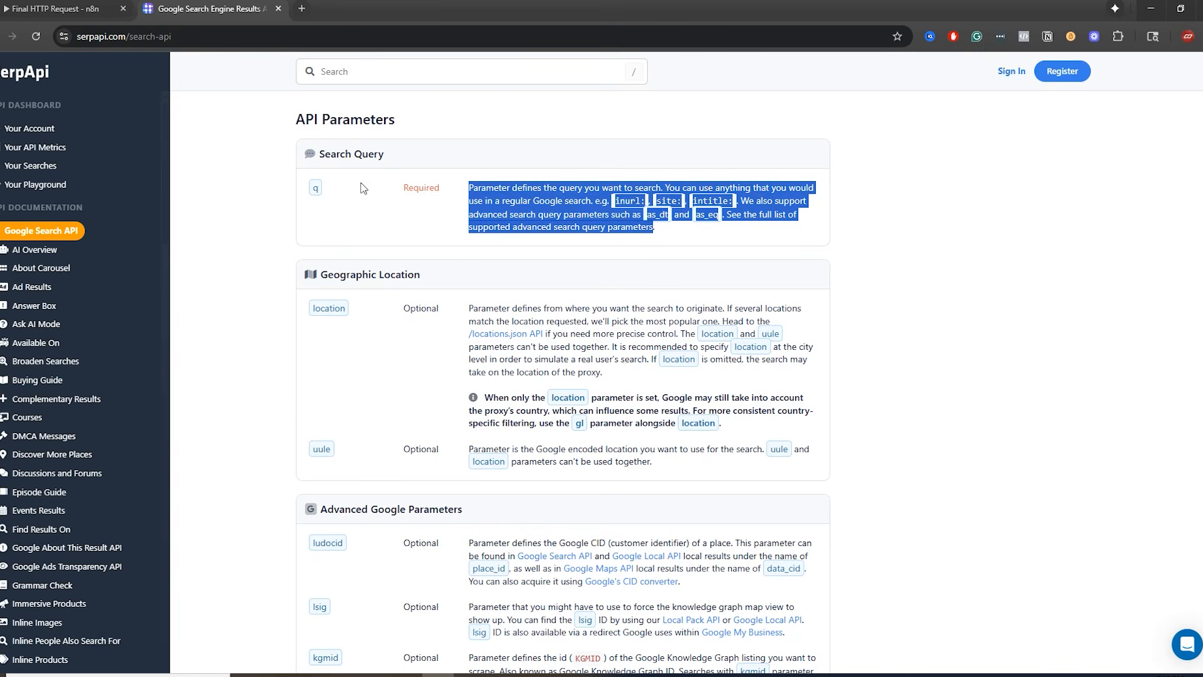
pyautogui.click(51, 10)
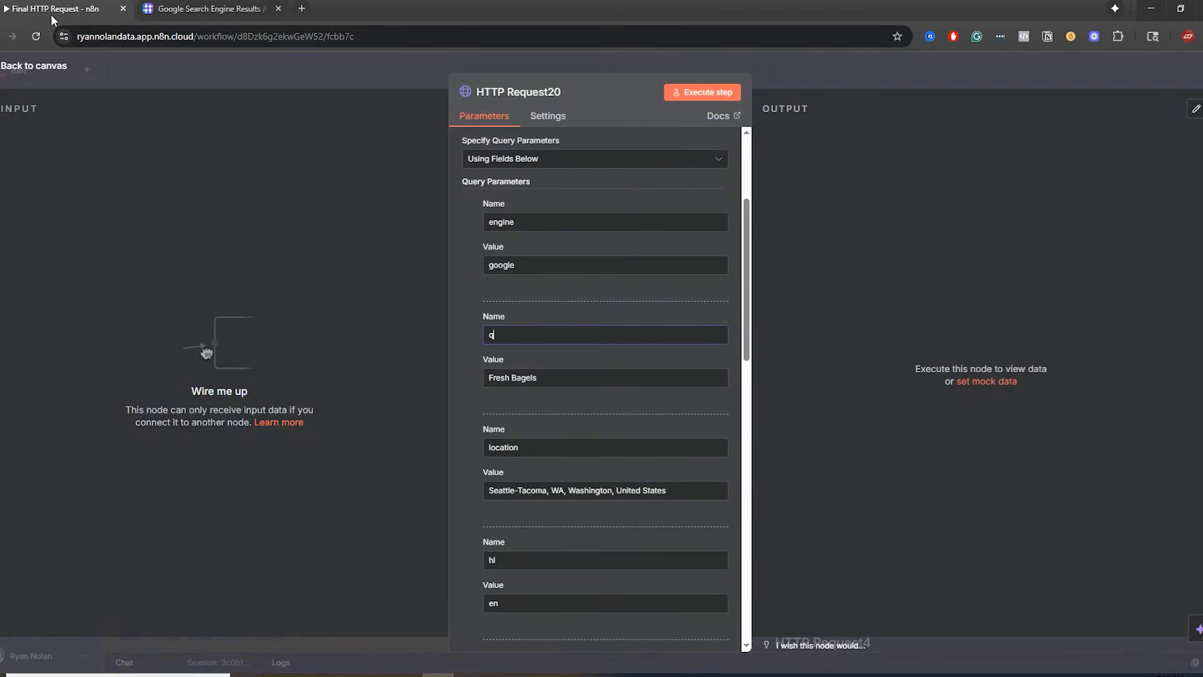
pyautogui.click(494, 334)
pyautogui.click(221, 16)
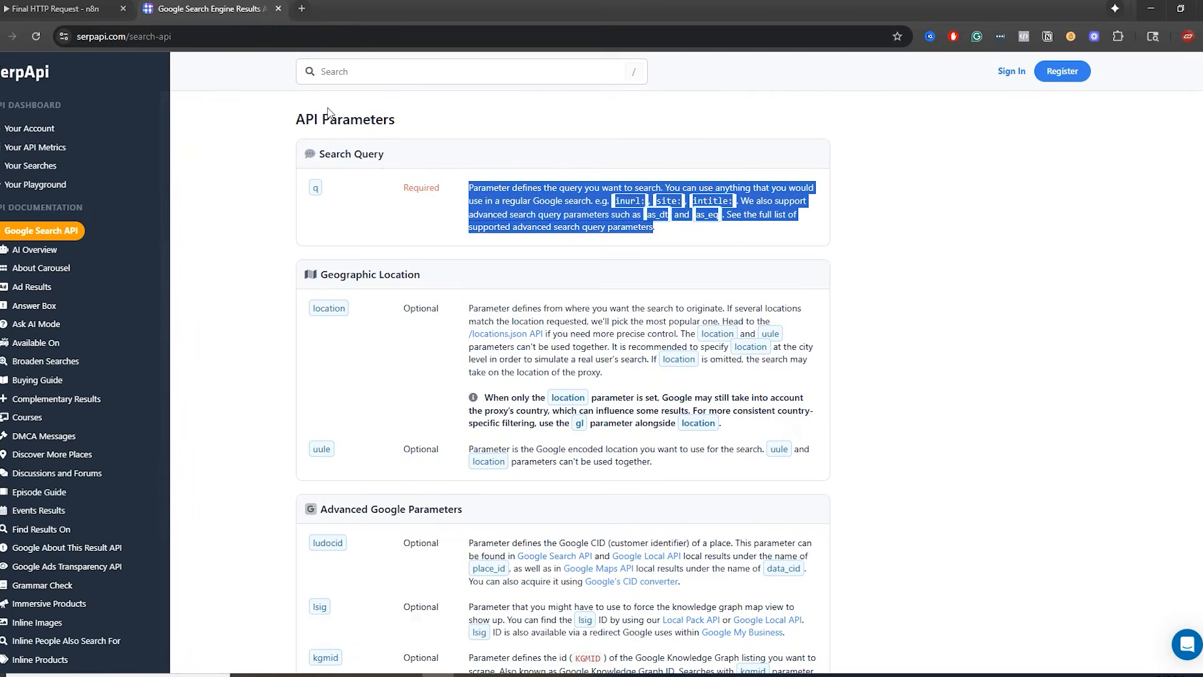
pyautogui.scroll(3, 503, 311)
pyautogui.click(55, 8)
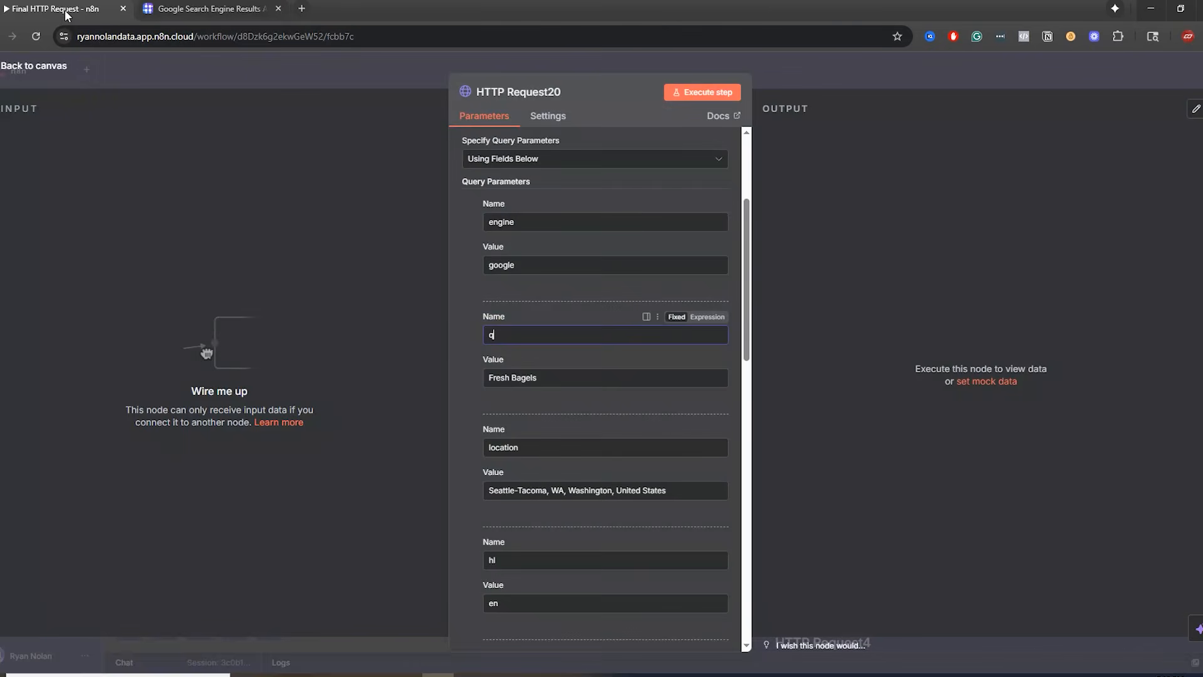
# - Look up the hl language parameter in the documentation's Localization section and match it to the node's hl value
pyautogui.scroll(-3, 559, 358)
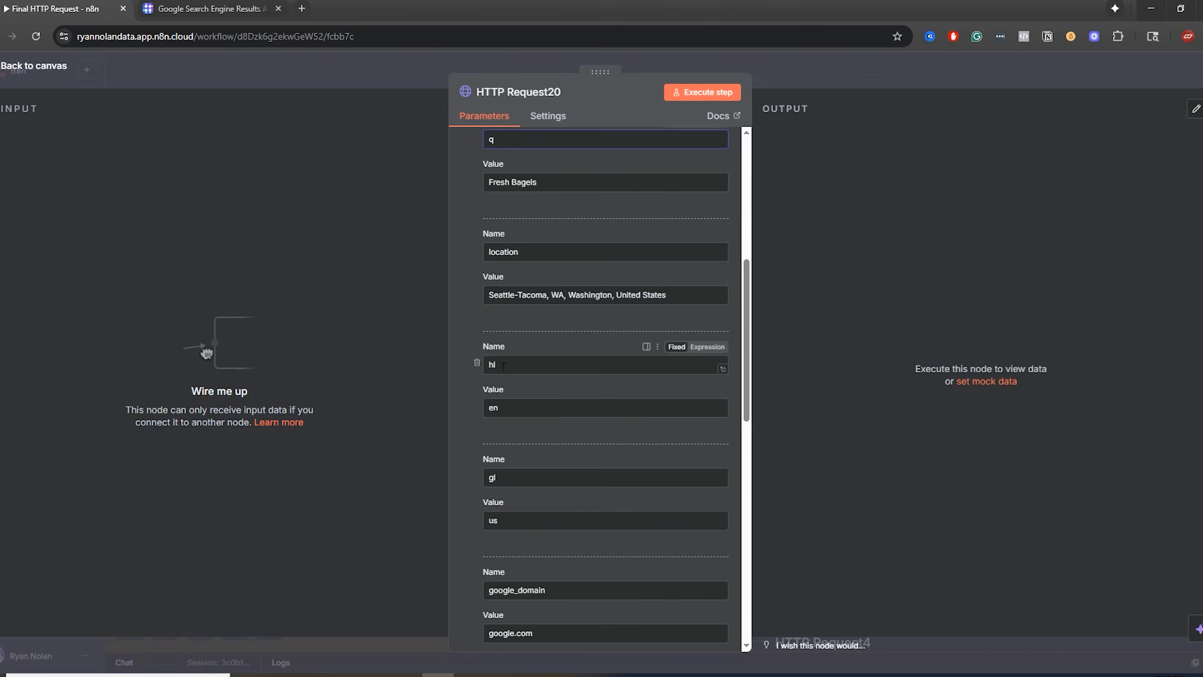
pyautogui.click(180, 8)
pyautogui.scroll(-7, 483, 346)
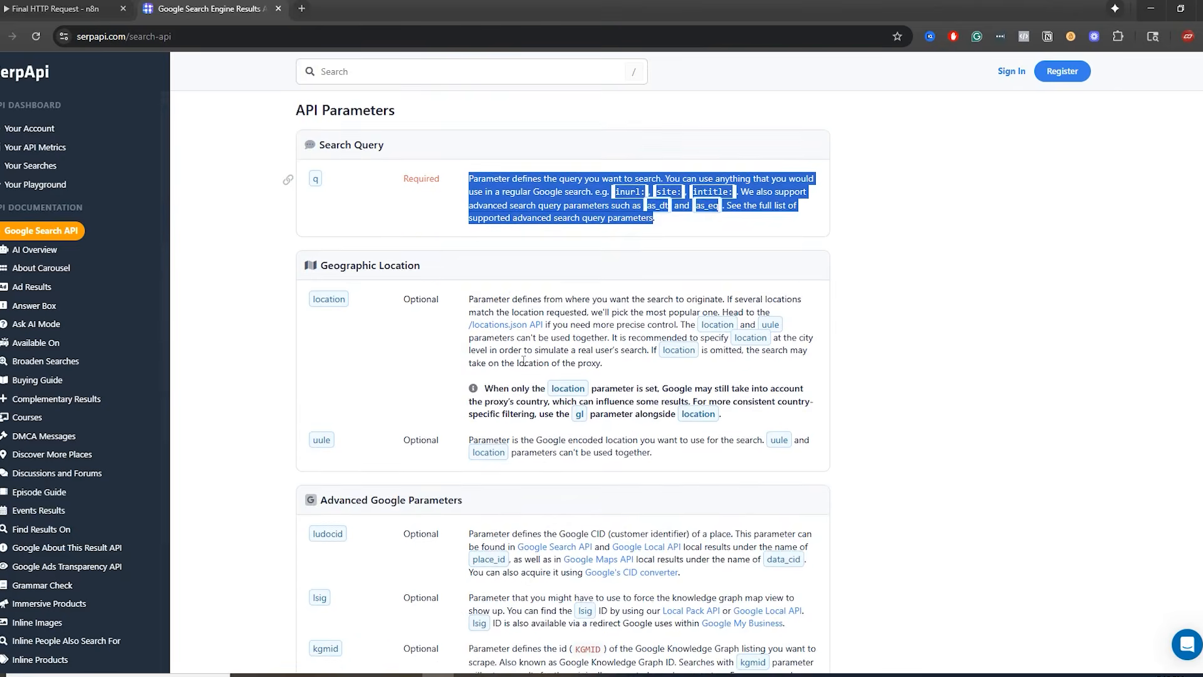
pyautogui.scroll(-4, 479, 347)
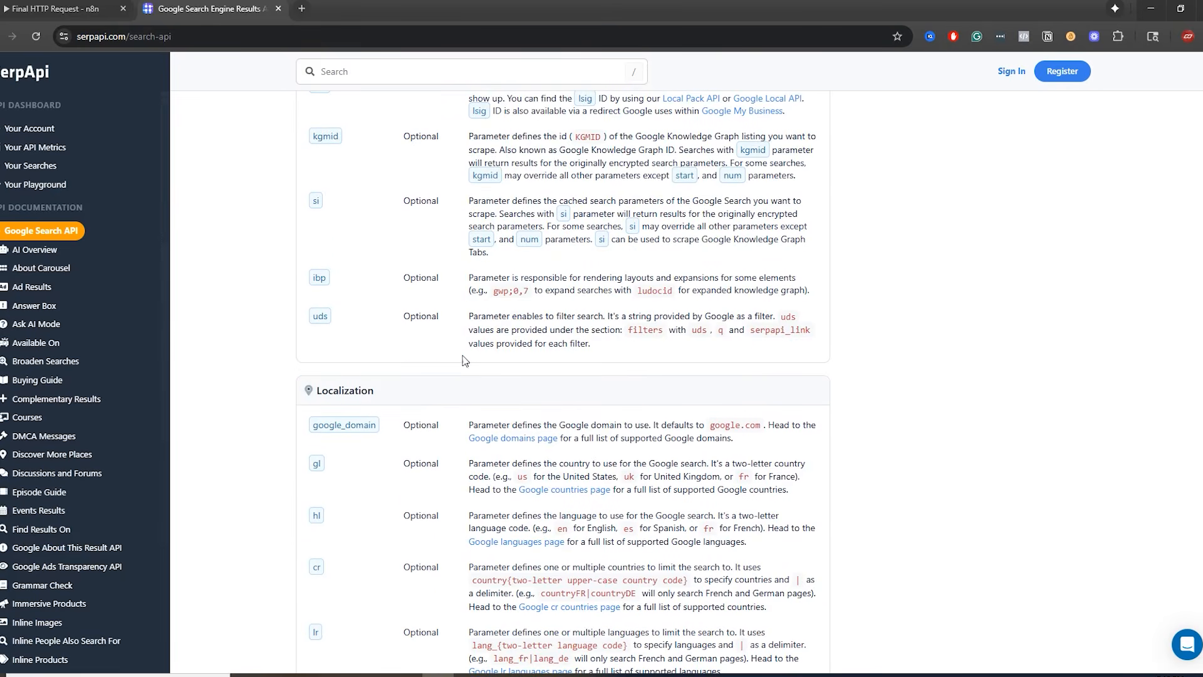
pyautogui.scroll(-2, 463, 360)
pyautogui.moveTo(478, 387); pyautogui.dragTo(713, 389)
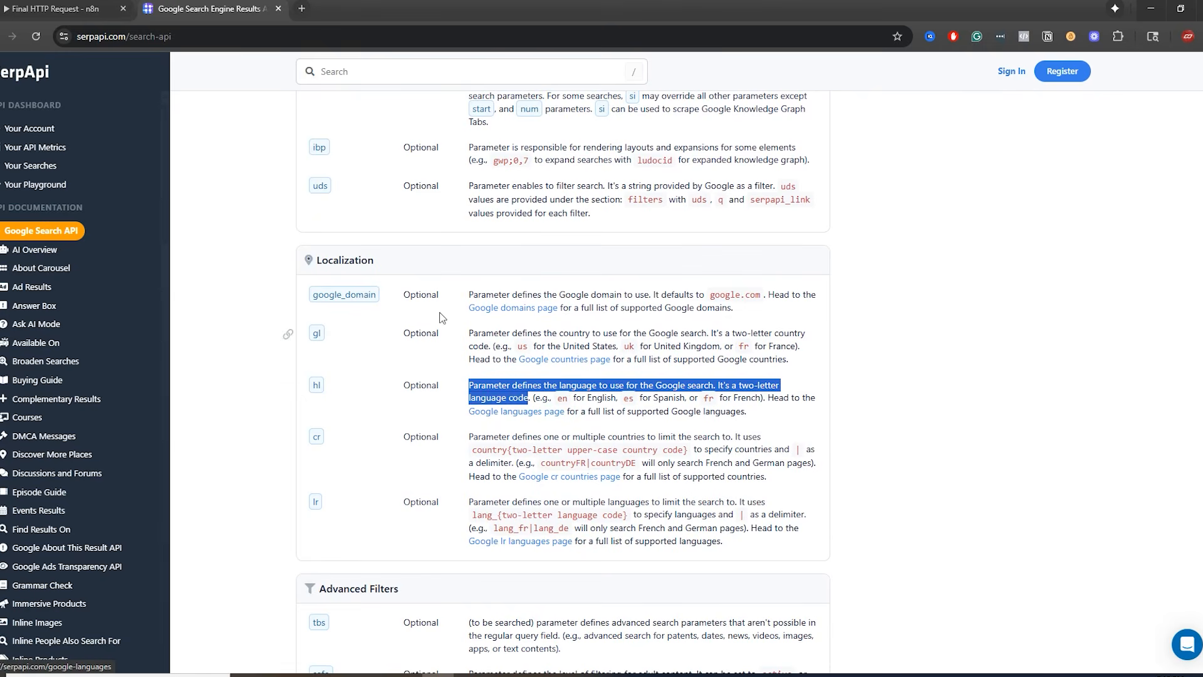
pyautogui.click(52, 13)
pyautogui.doubleClick(493, 408)
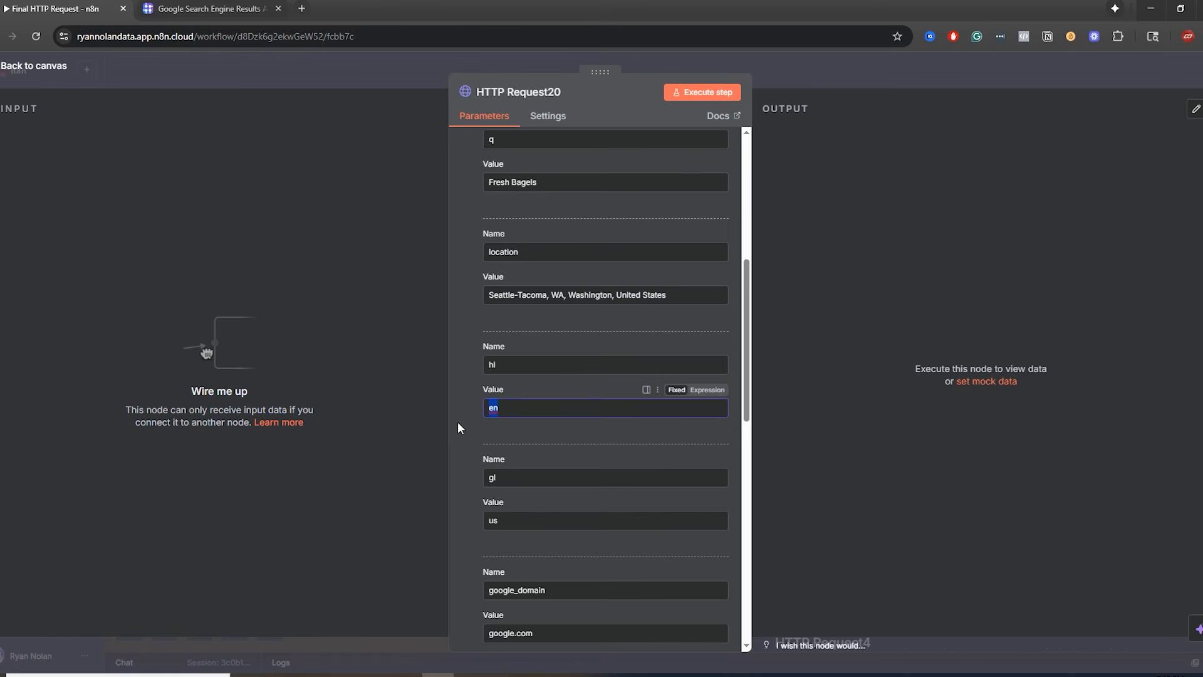
# - Check the node's gl parameter against its documentation entry, and review the node's google_domain, num, start and safe parameters
pyautogui.scroll(-2, 490, 447)
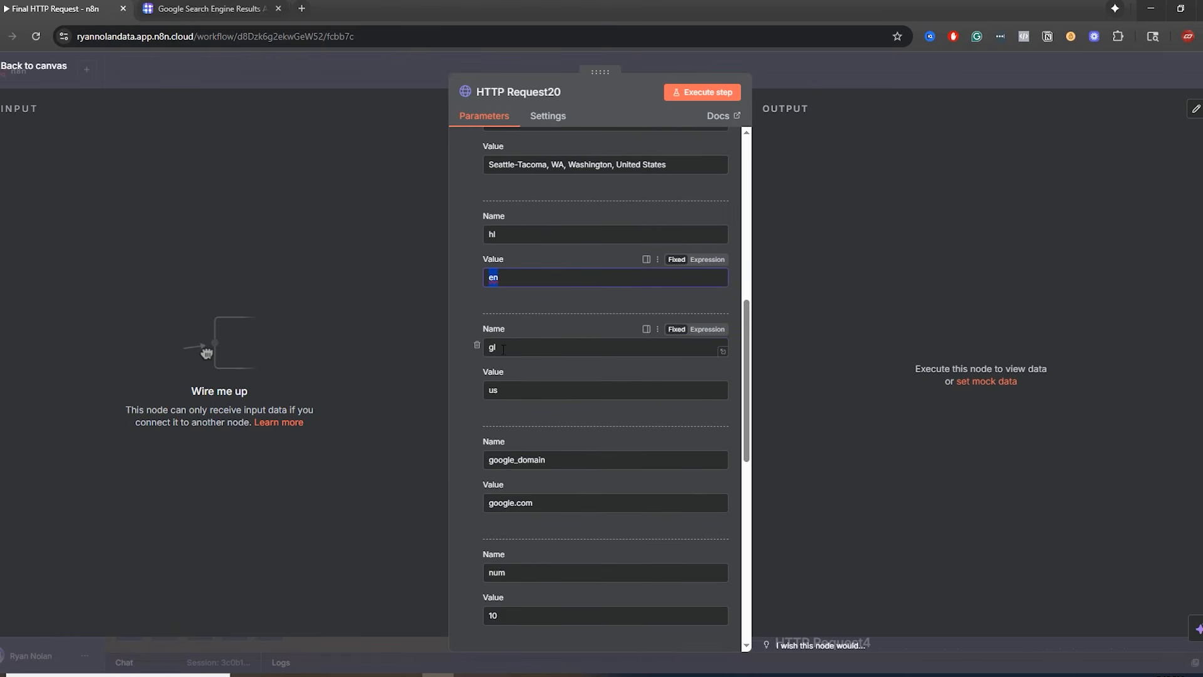
pyautogui.click(175, 18)
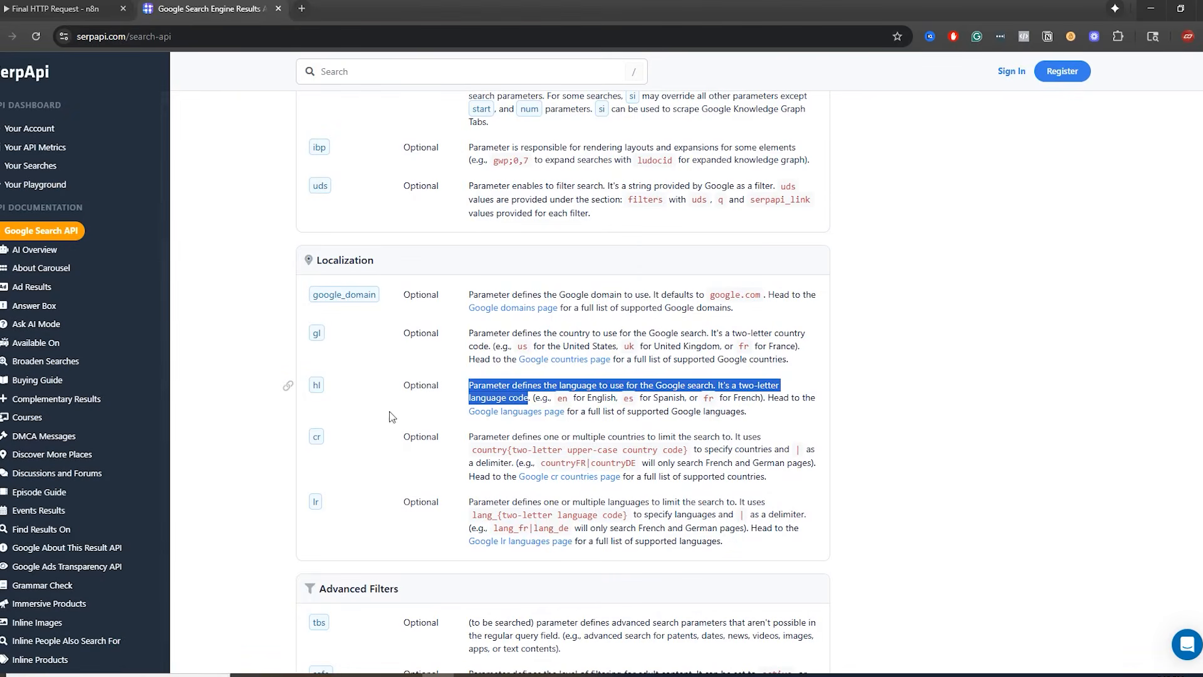
pyautogui.moveTo(469, 332); pyautogui.dragTo(699, 332)
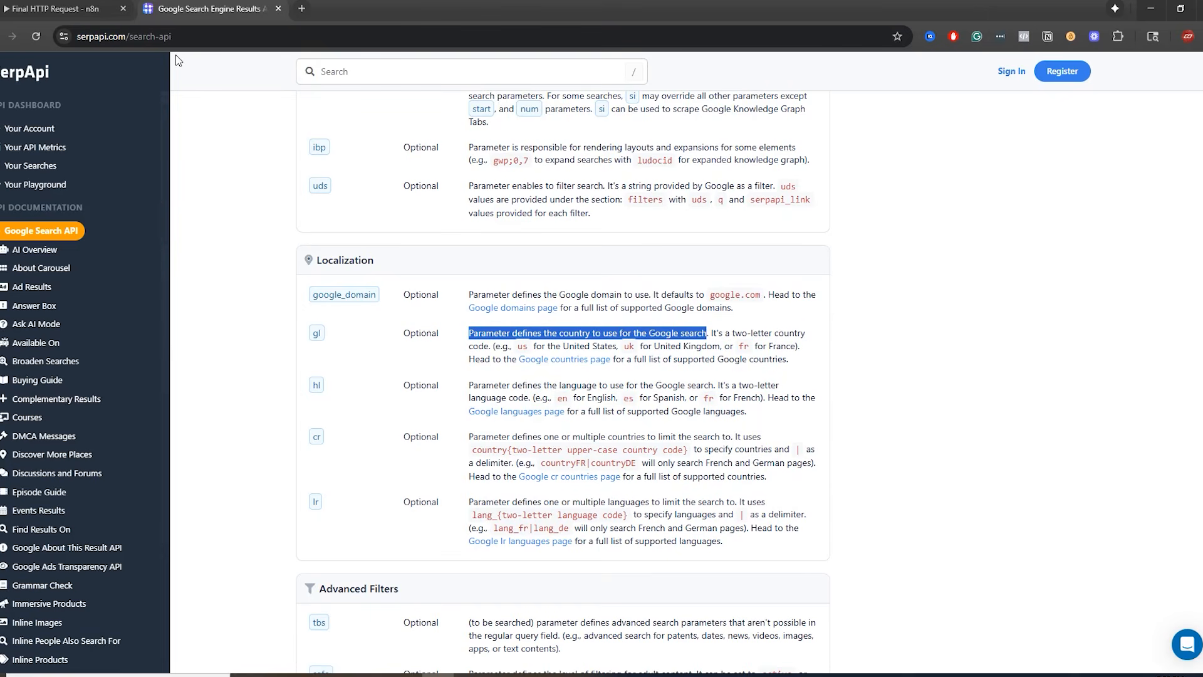
pyautogui.click(57, 9)
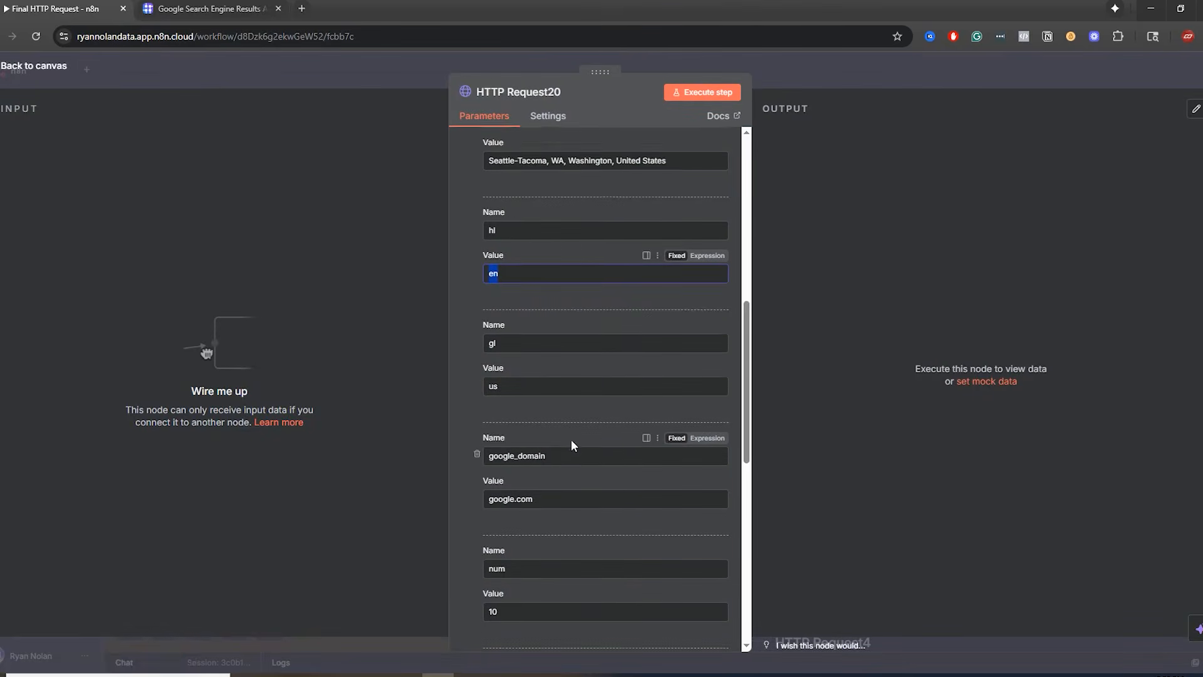
pyautogui.scroll(-3, 570, 438)
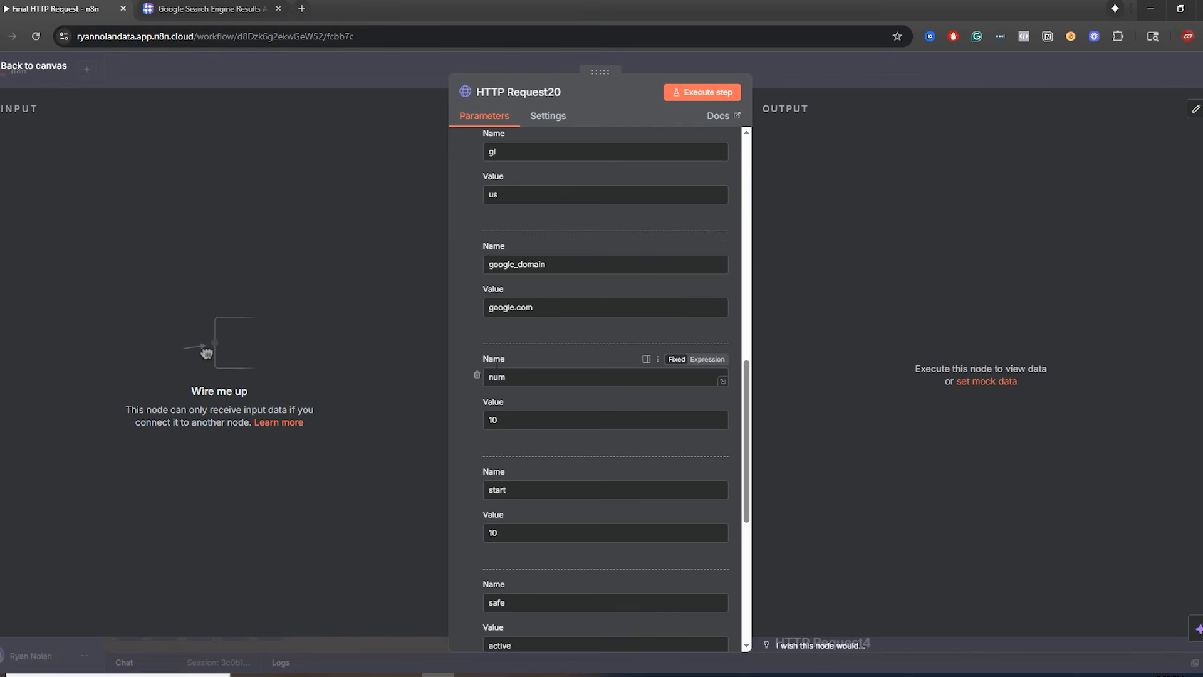
pyautogui.scroll(2, 549, 288)
pyautogui.scroll(-1, 513, 197)
pyautogui.scroll(-2, 535, 276)
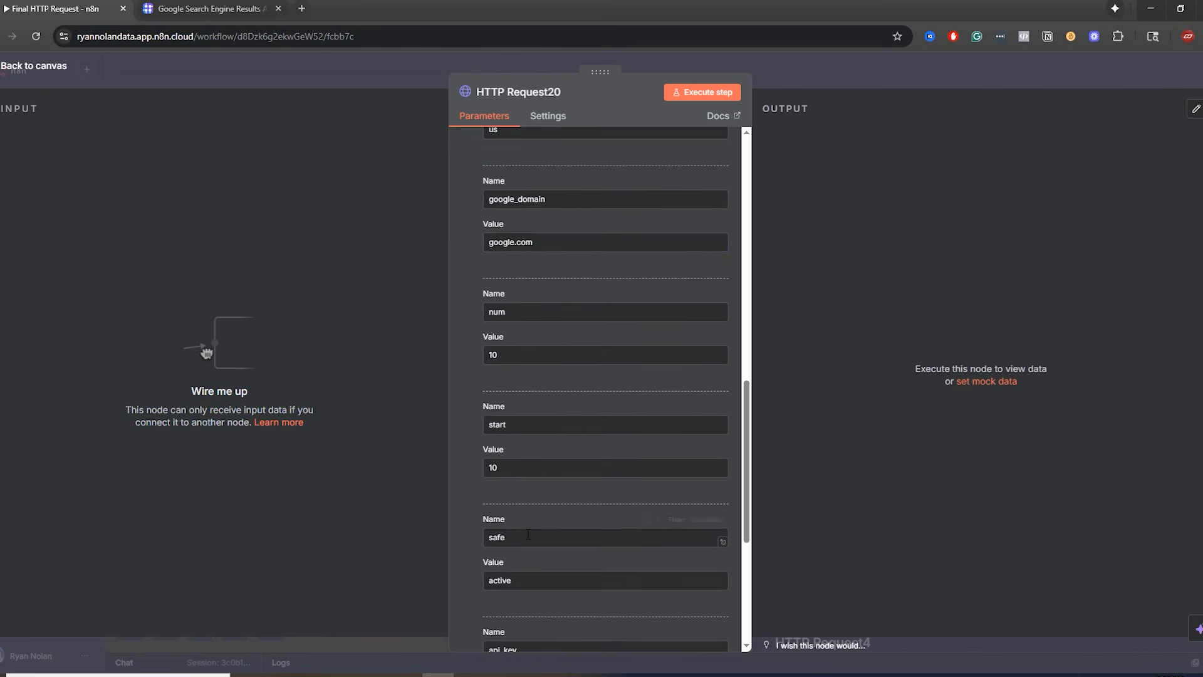
# - Reread the gl country parameter in the SerpApi documentation and look through the Advanced Filters, Search Type and Pagination sections
pyautogui.click(199, 10)
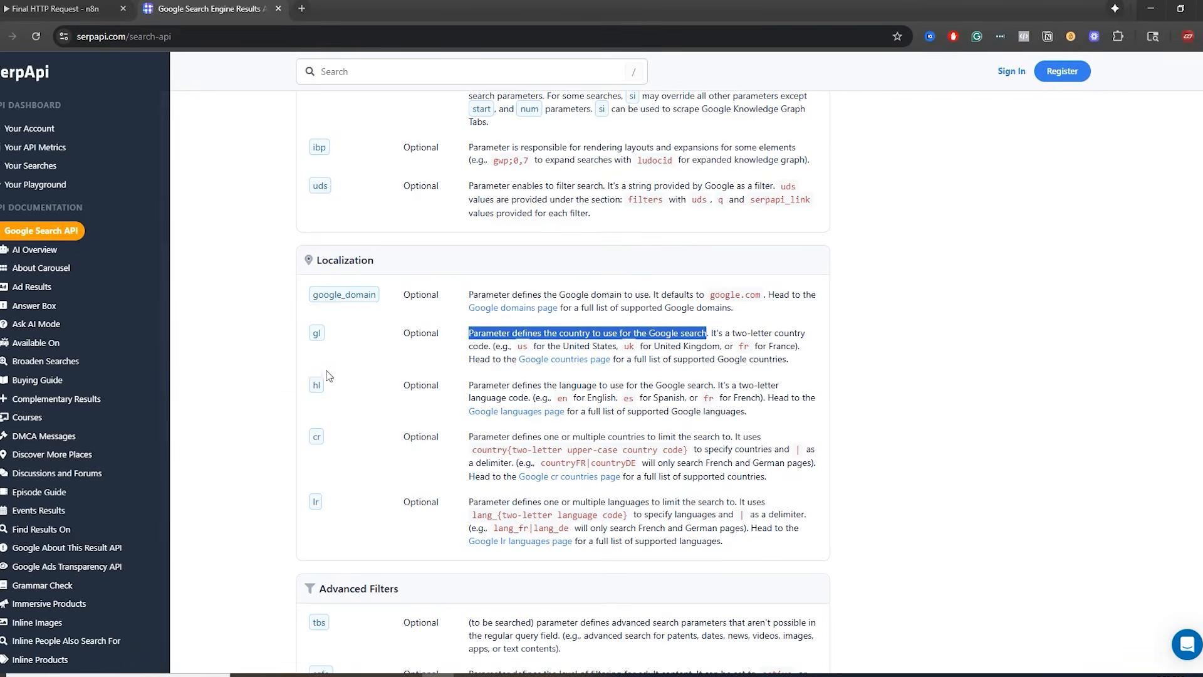
pyautogui.doubleClick(316, 334)
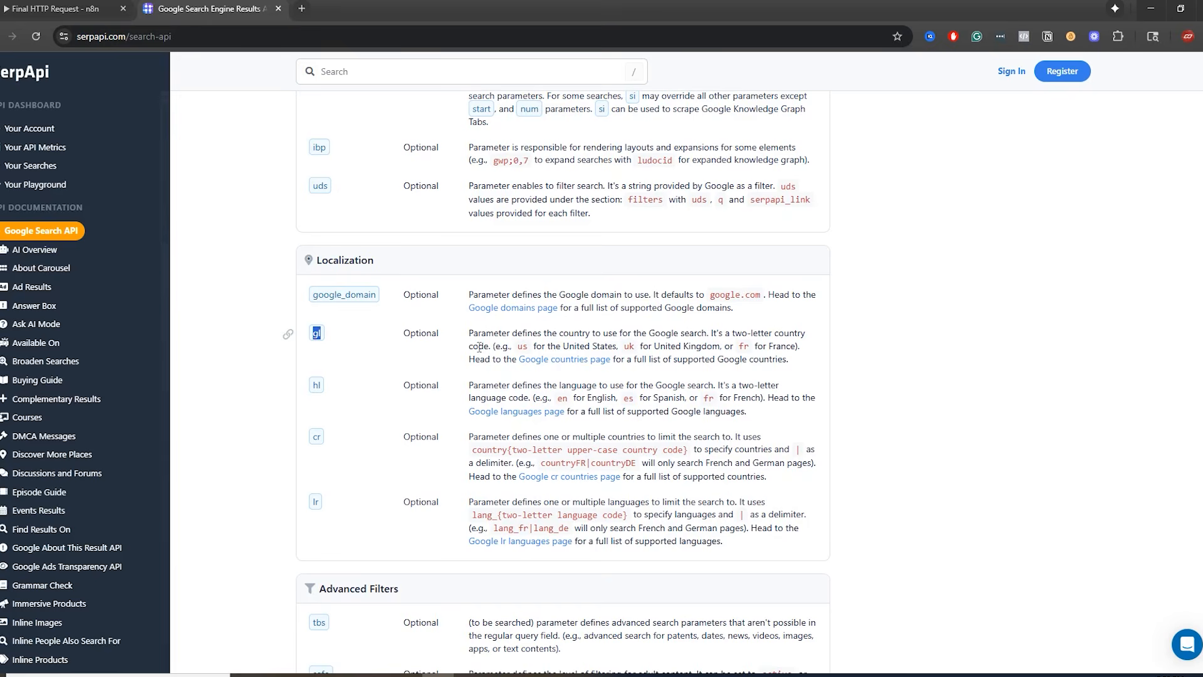
pyautogui.moveTo(470, 335); pyautogui.dragTo(762, 354)
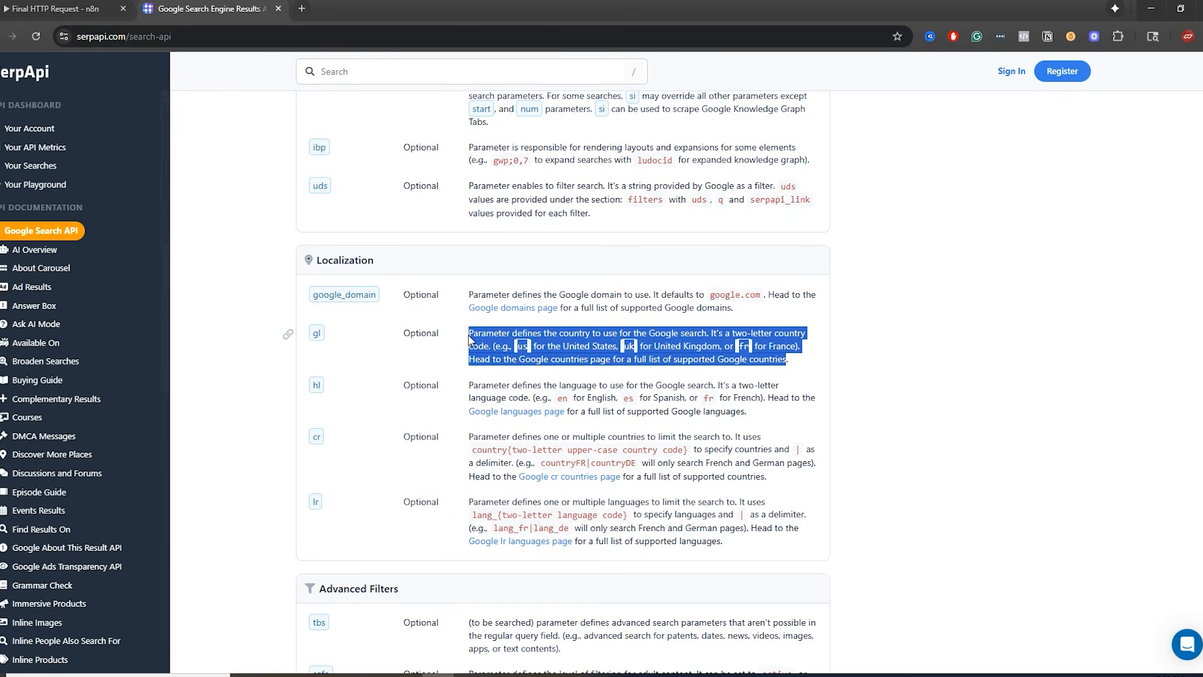
pyautogui.doubleClick(318, 334)
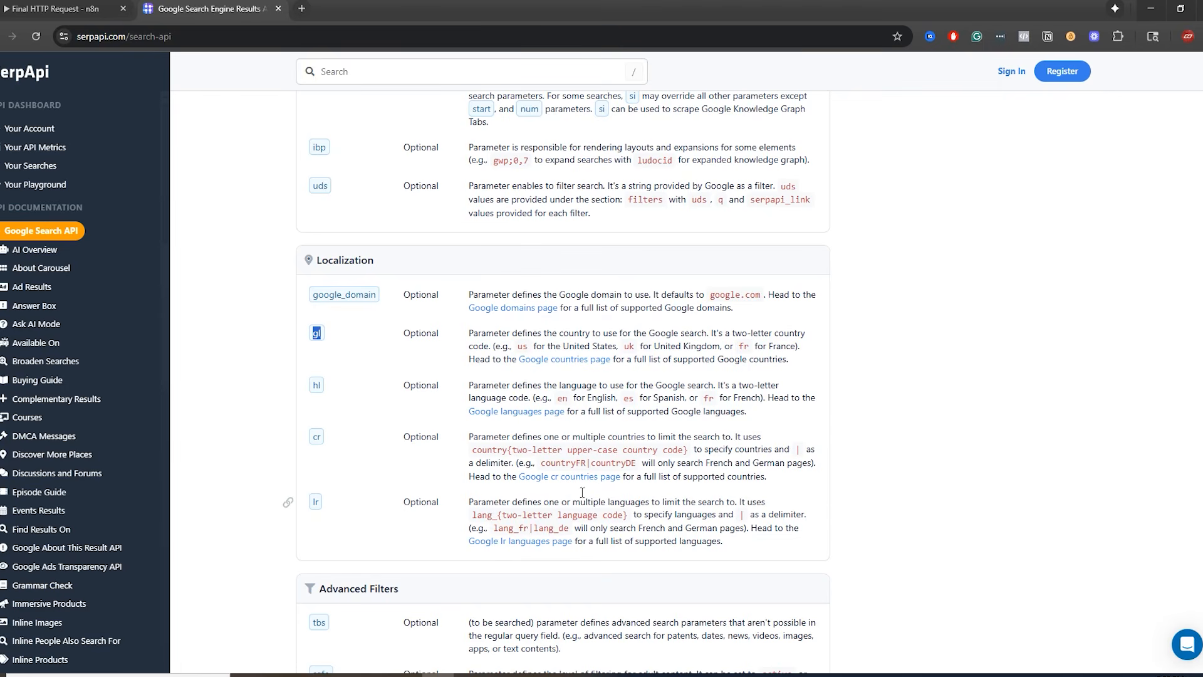
pyautogui.scroll(-4, 341, 312)
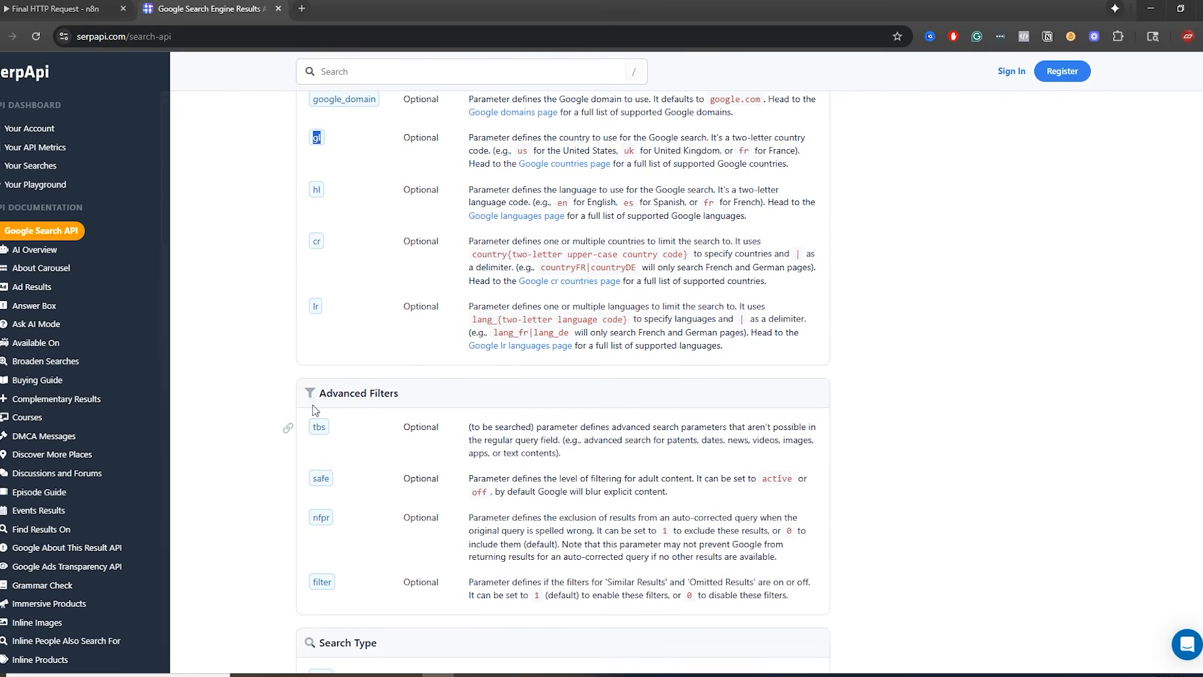
pyautogui.scroll(-4, 429, 488)
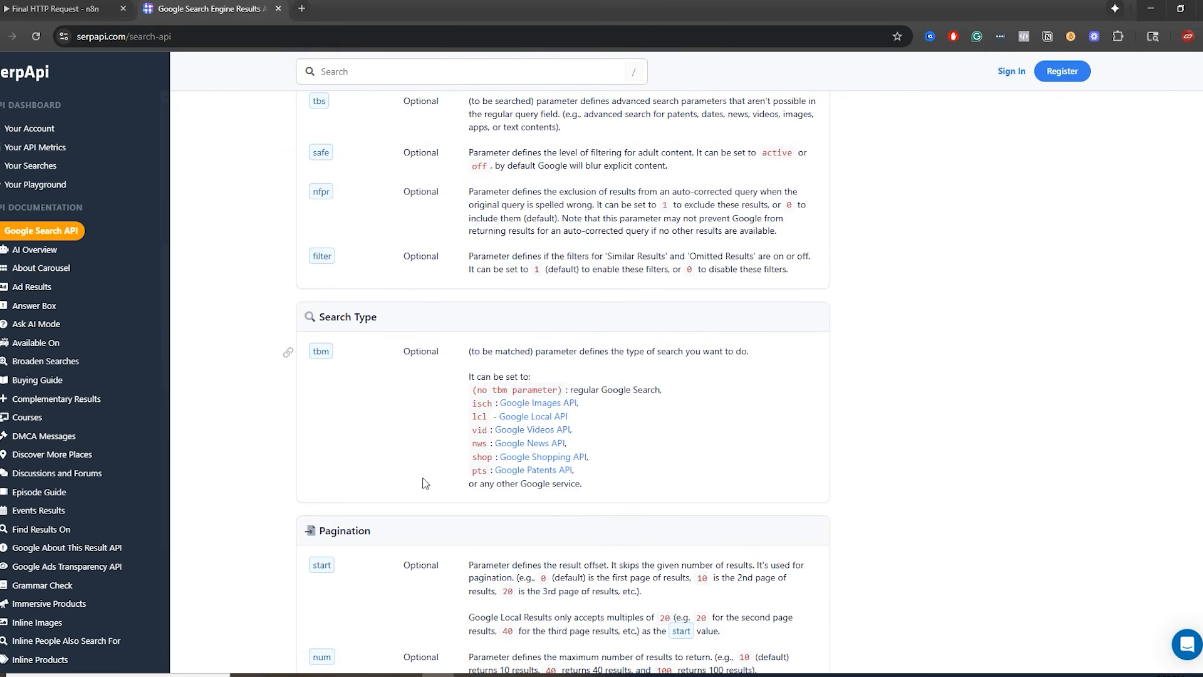
# - Review the api_key query parameter at the end of the imported node, and check the introduction of the SerpApi documentation
pyautogui.click(56, 9)
pyautogui.scroll(-1, 577, 520)
pyautogui.scroll(-5, 578, 520)
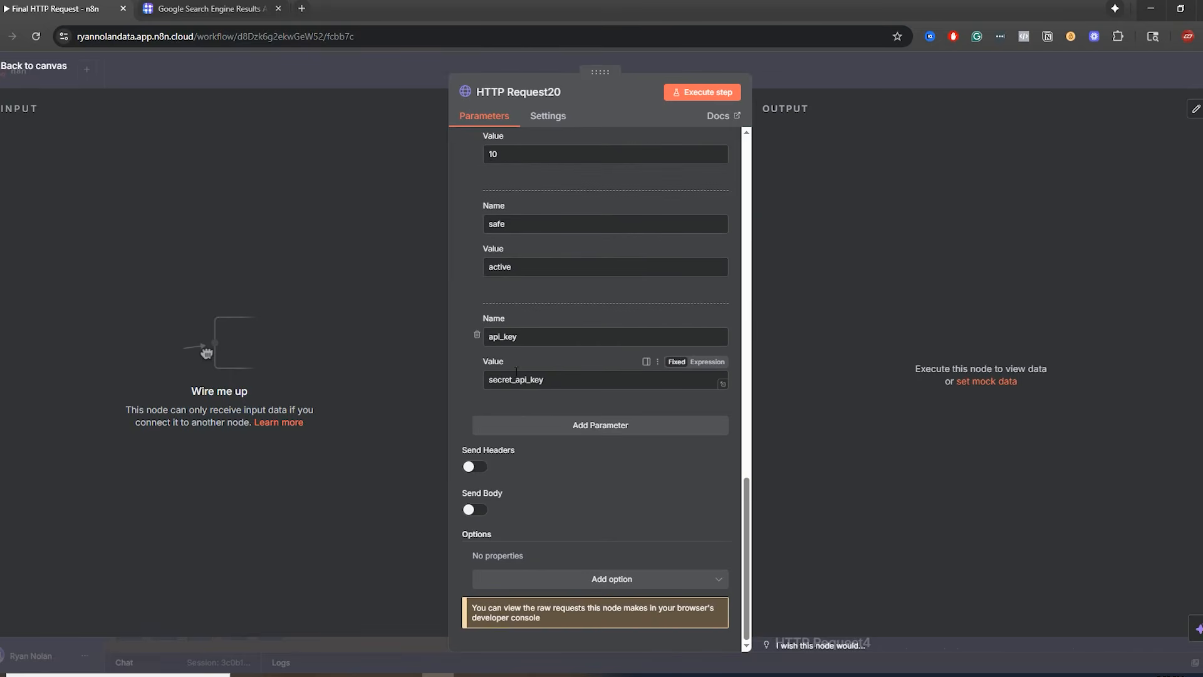
pyautogui.moveTo(557, 378); pyautogui.dragTo(478, 375)
pyautogui.click(191, 17)
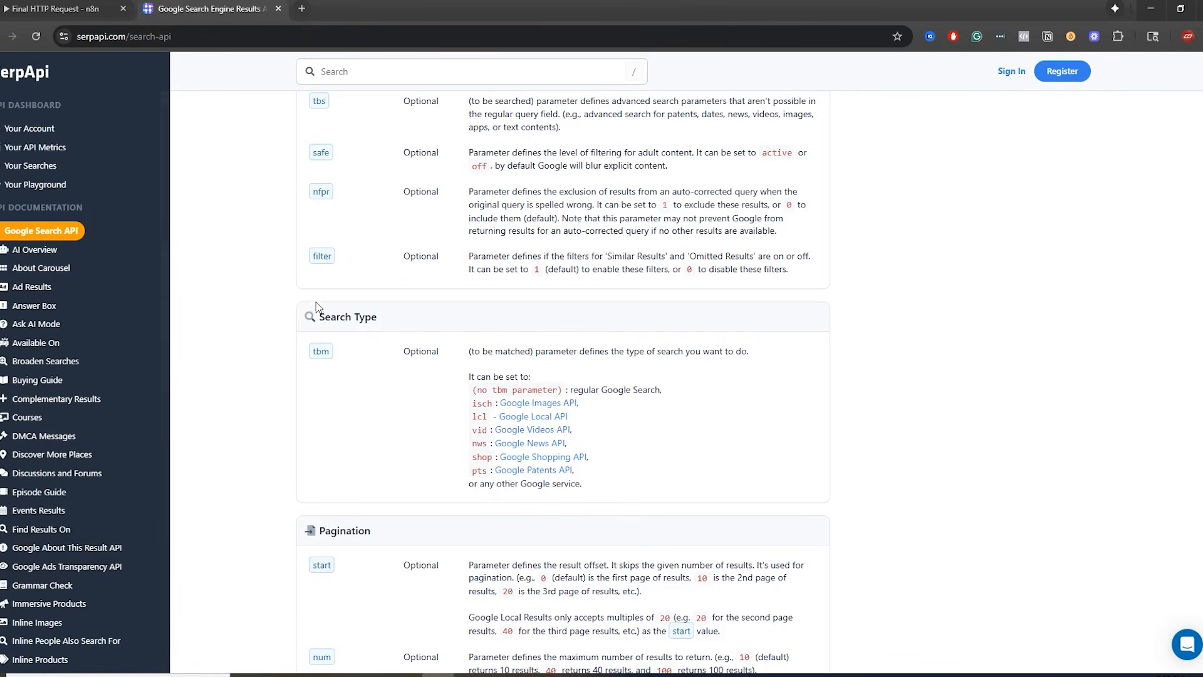
pyautogui.scroll(20, 318, 310)
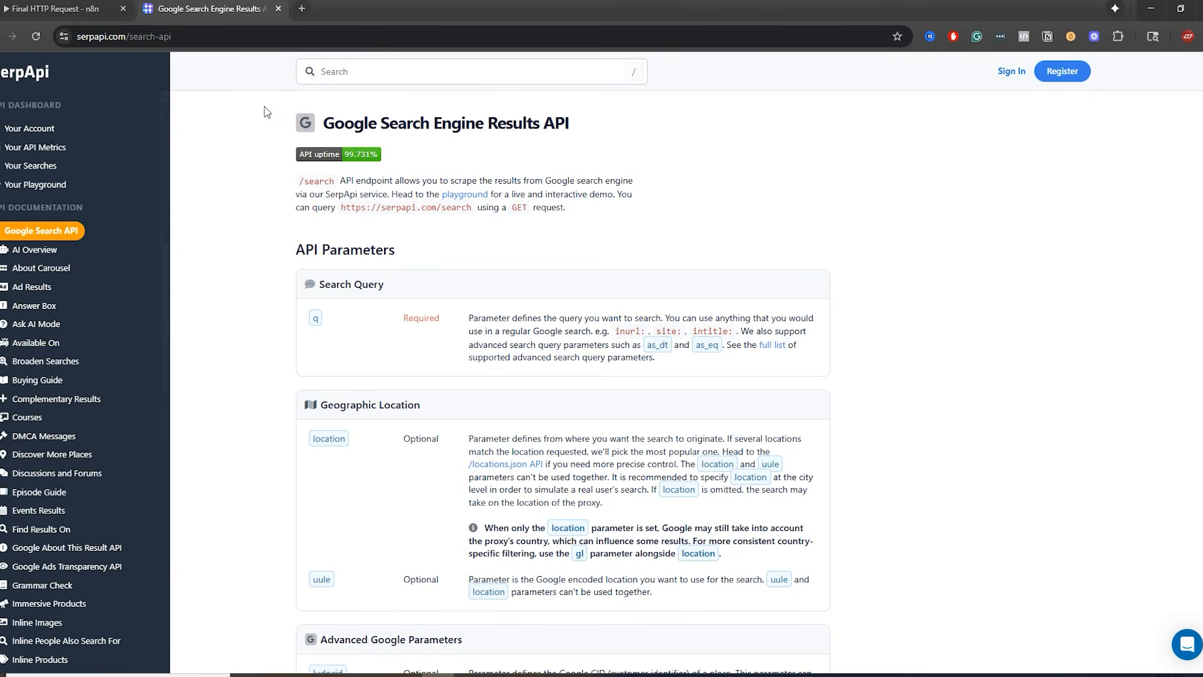
pyautogui.click(61, 16)
pyautogui.click(194, 17)
pyautogui.click(36, 16)
# - Close the imported node and open the prepared HTTP Request node to inspect its api_key query parameter
pyautogui.click(804, 62)
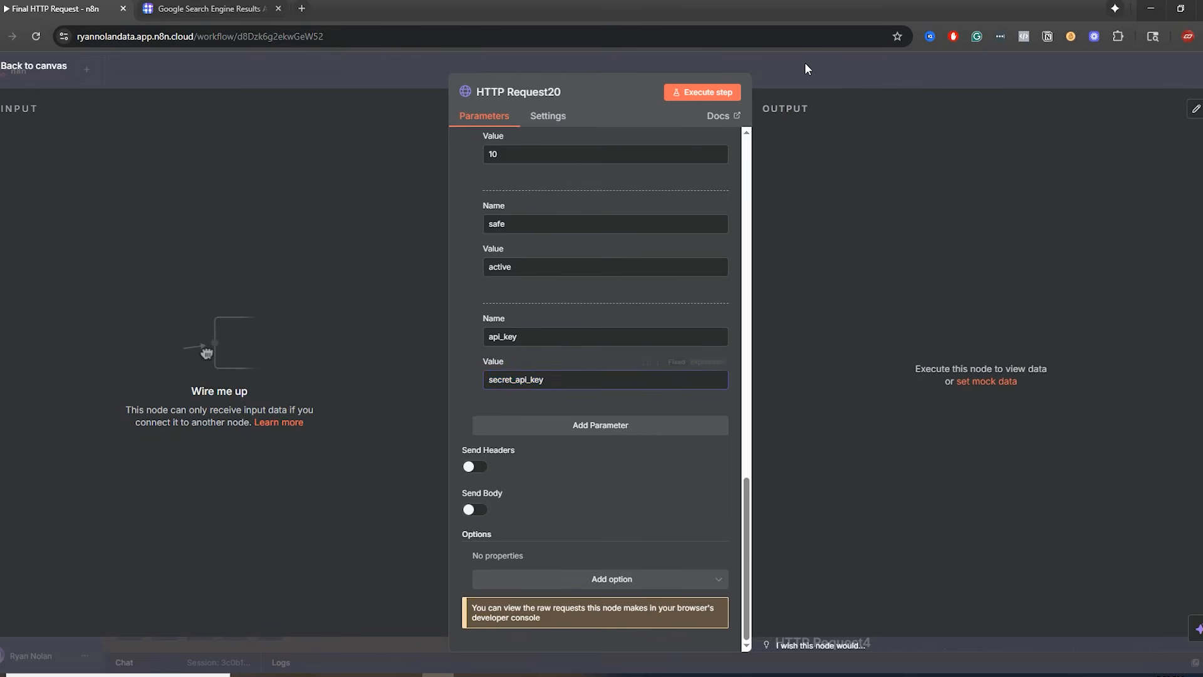
pyautogui.click(827, 361)
pyautogui.doubleClick(827, 360)
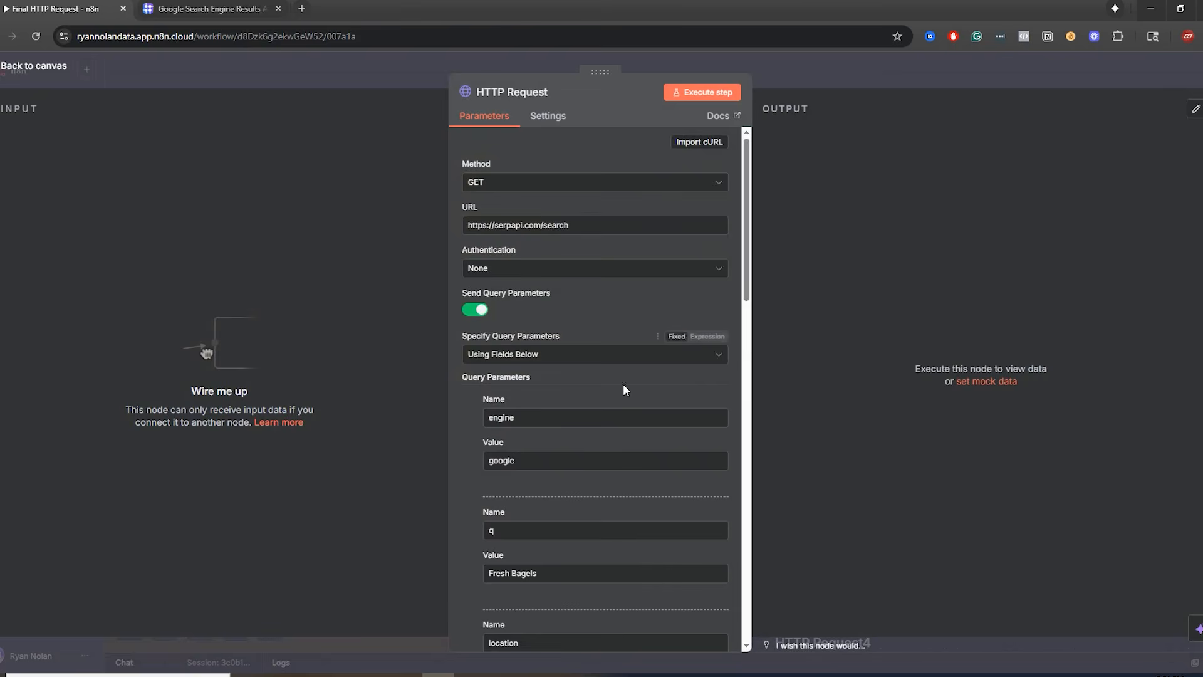
pyautogui.scroll(-10, 623, 385)
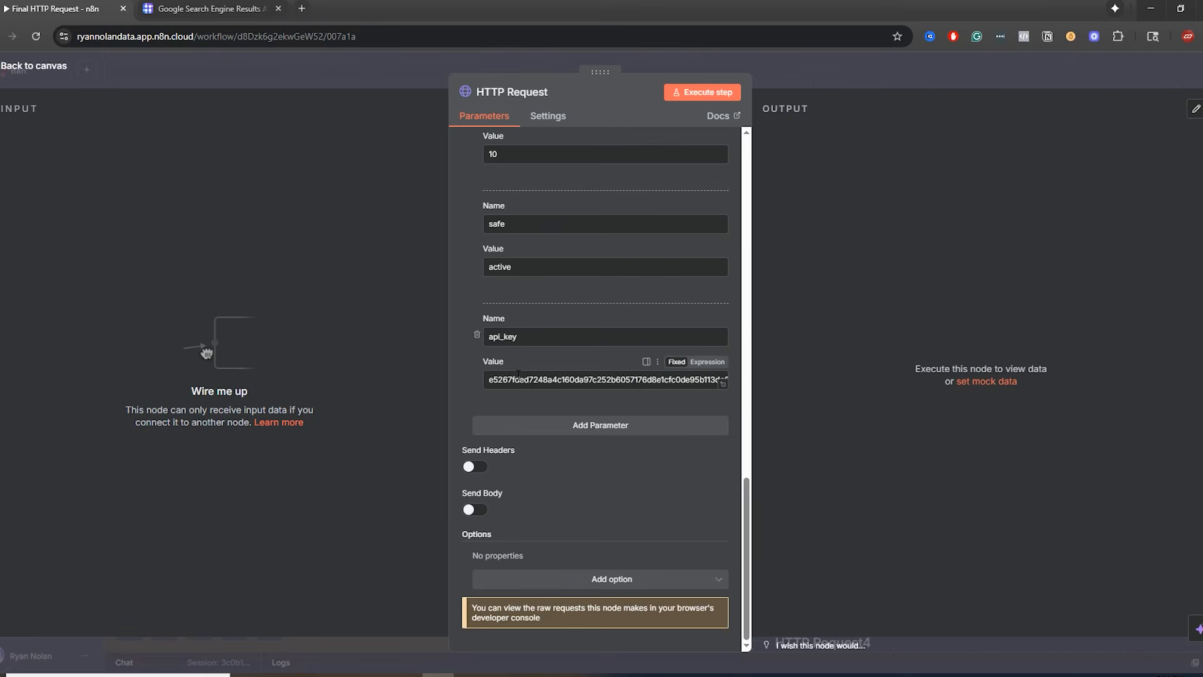
# - Sign in to SerpApi with the Google account and open the account's Api Key page
pyautogui.click(193, 9)
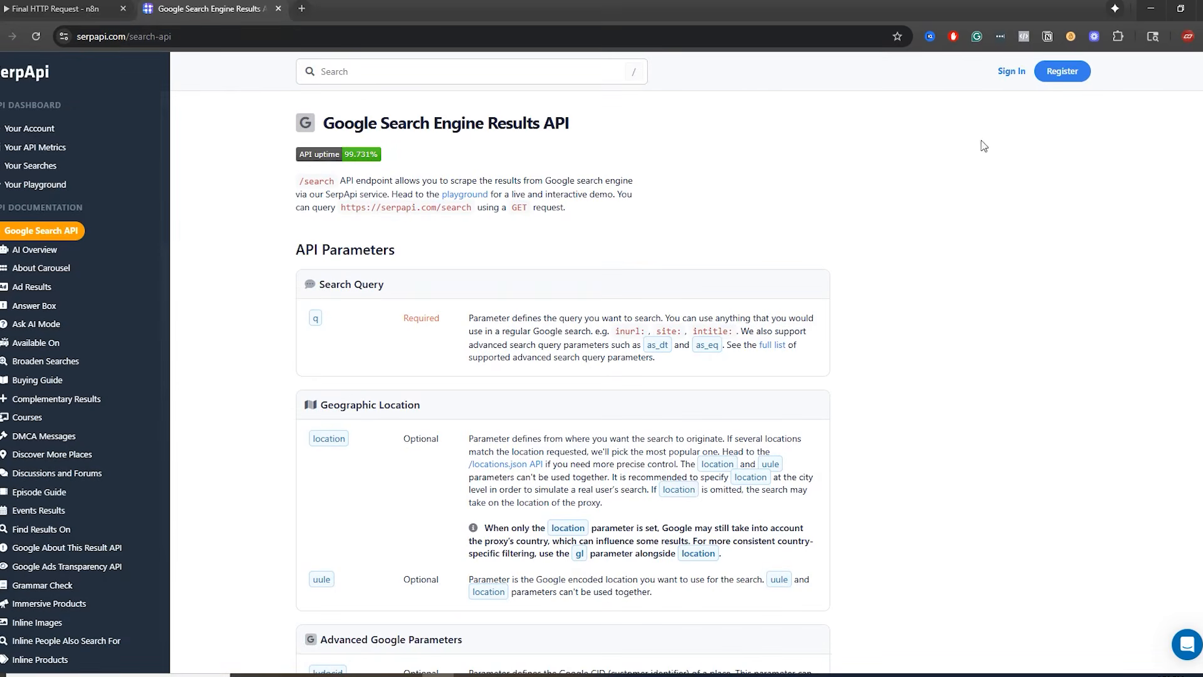
pyautogui.click(1011, 72)
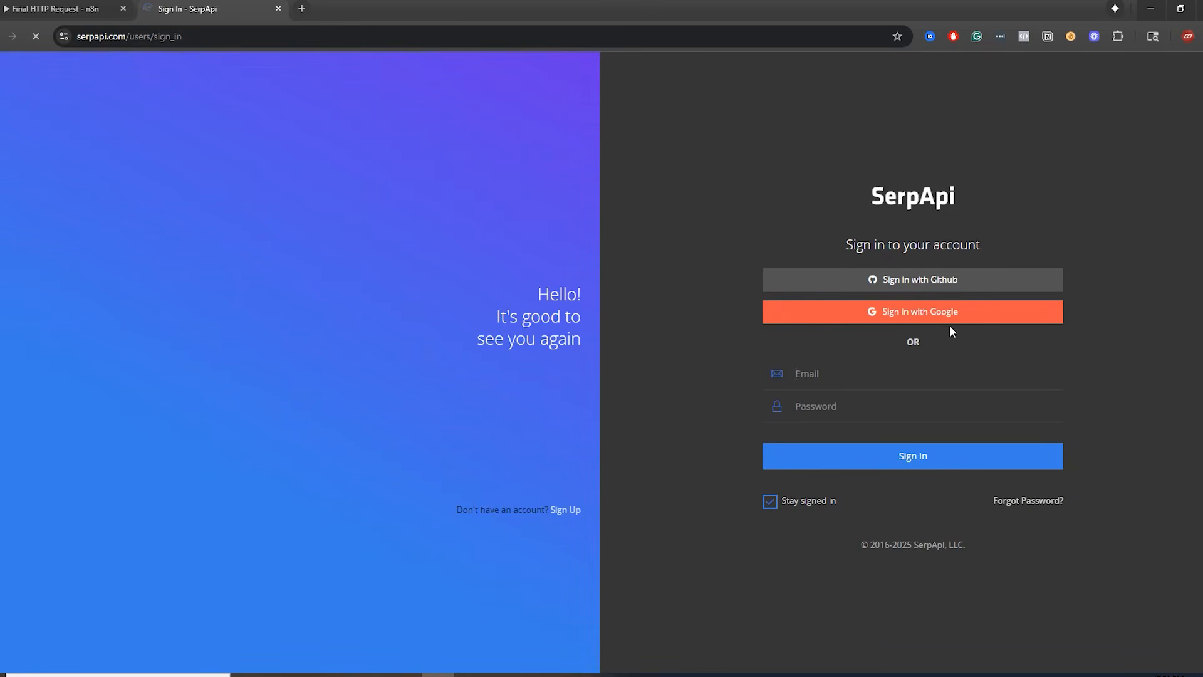
pyautogui.click(950, 320)
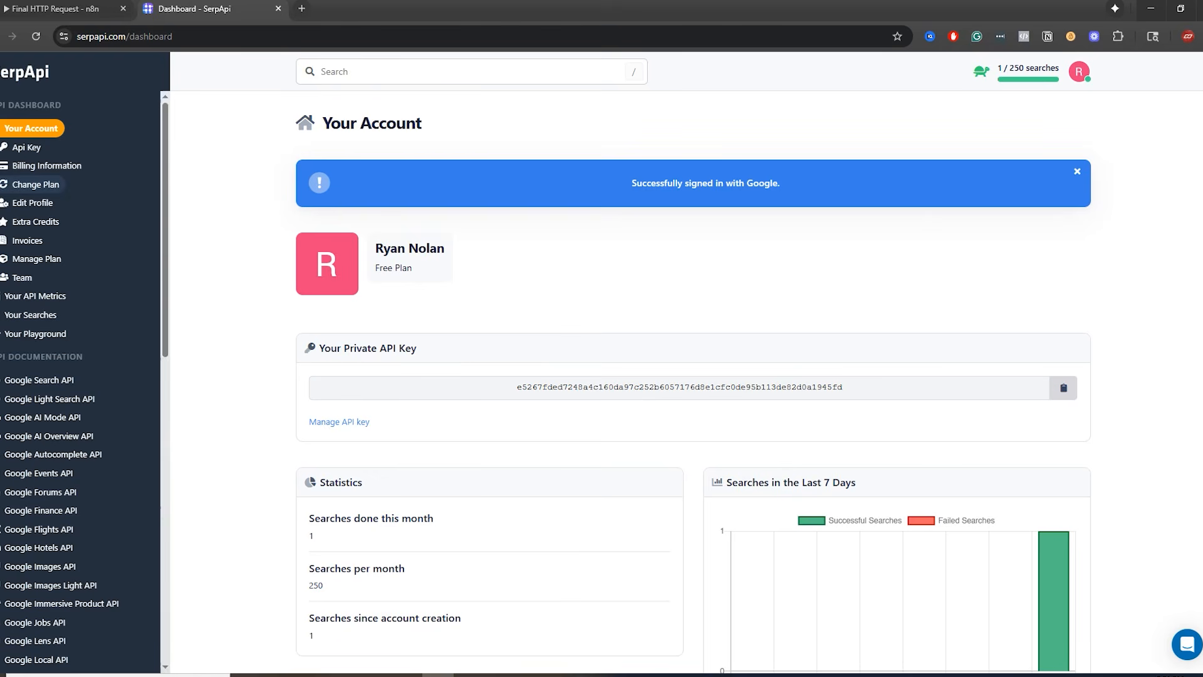
pyautogui.click(25, 150)
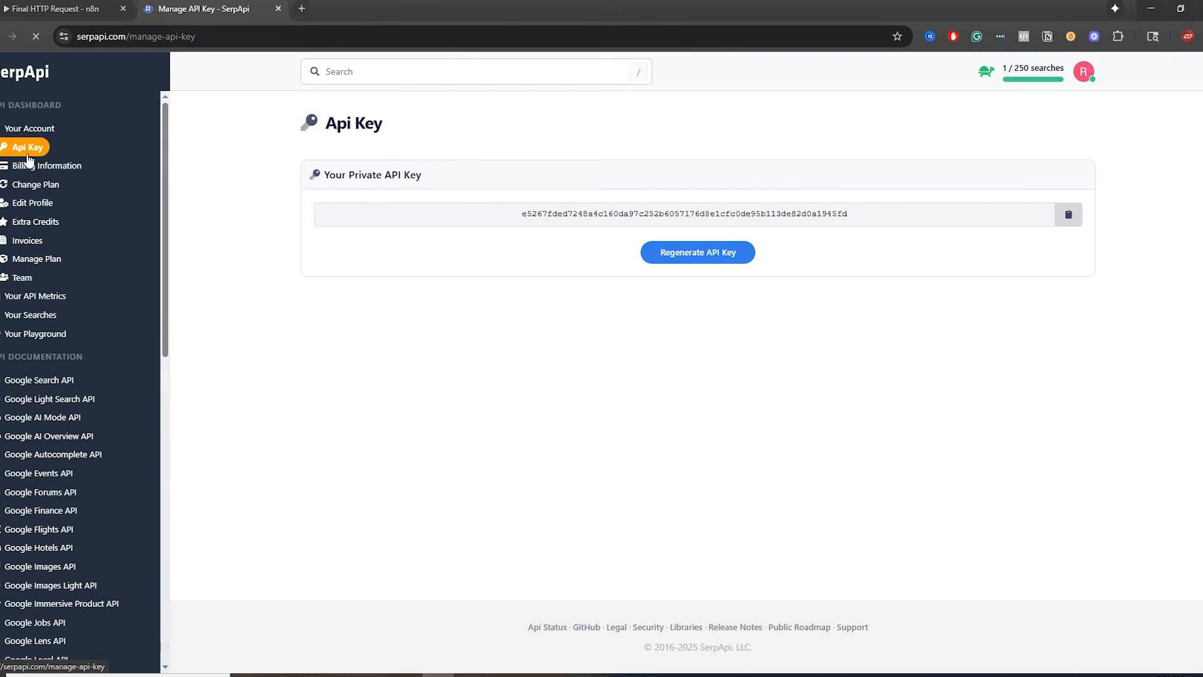
# - Return to the Google Search API documentation and look through its API parameters down to the Serpapi Parameters section
pyautogui.click(43, 381)
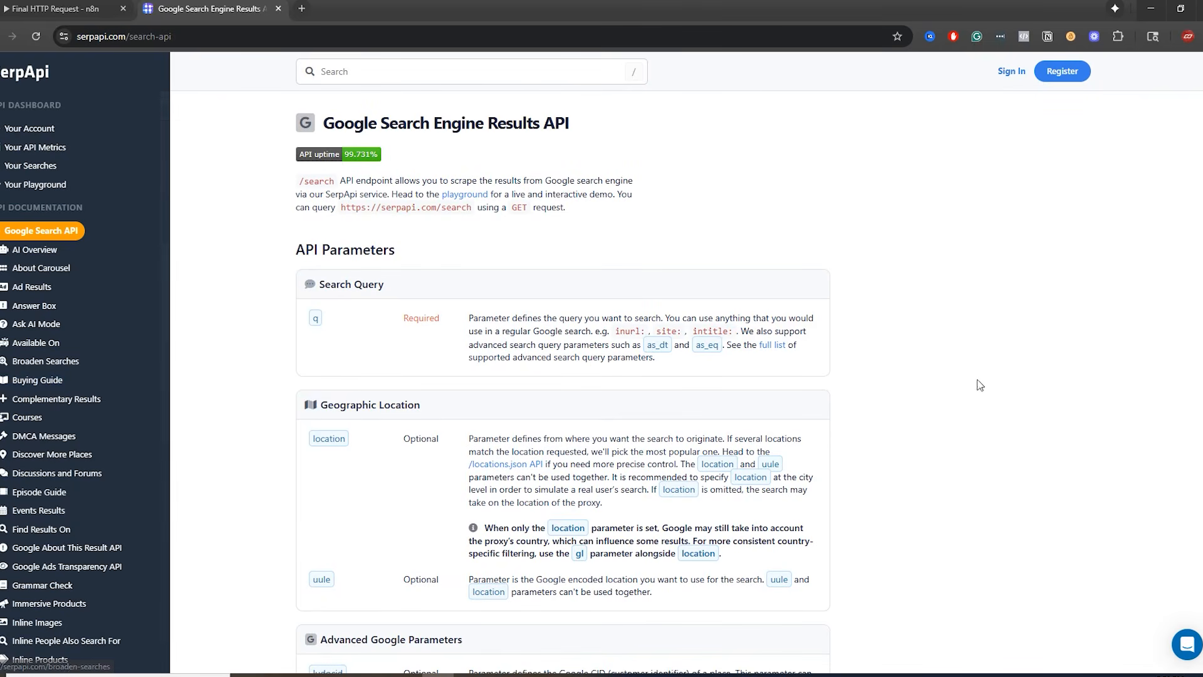
pyautogui.scroll(-2, 980, 386)
pyautogui.scroll(-20, 986, 395)
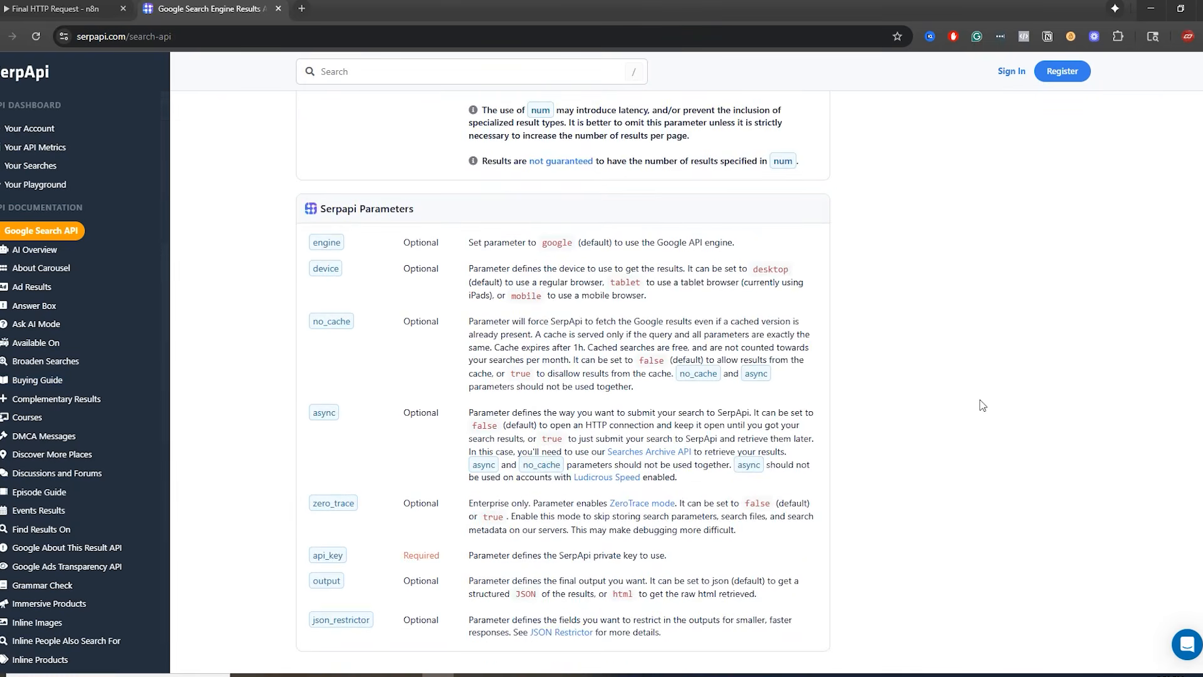
pyautogui.scroll(20, 983, 403)
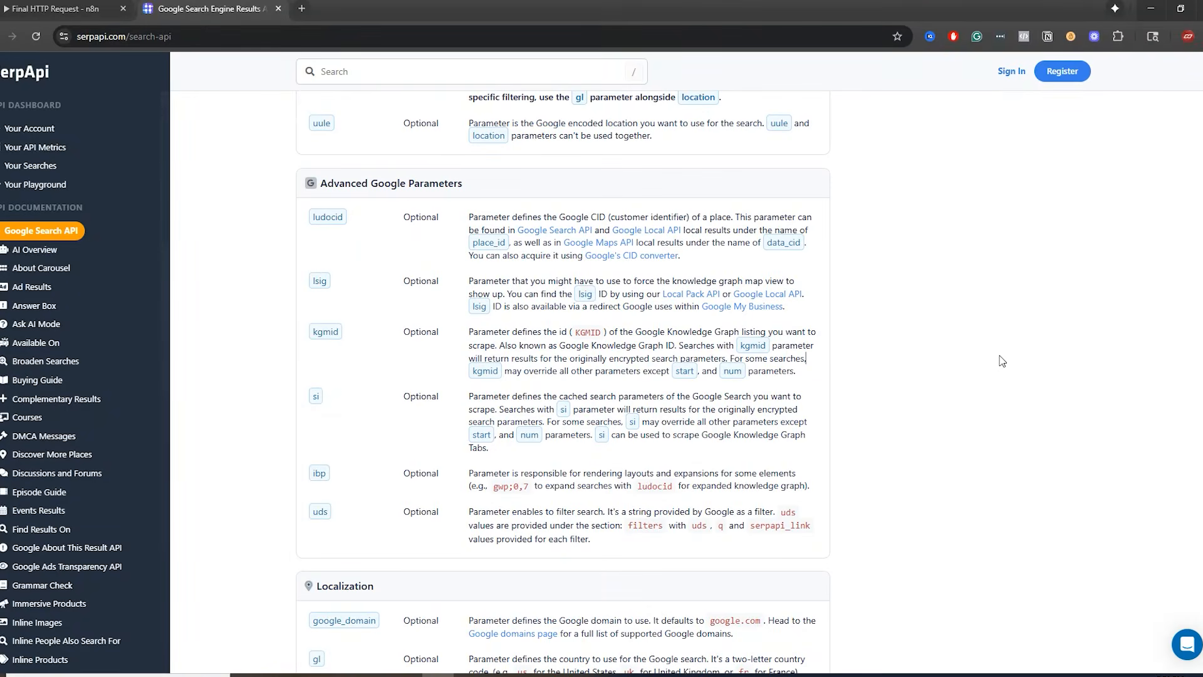
# - Search the SerpApi documentation for "curl" and highlight the API key line in the multi-parameter Fresh Bagels cURL example
pyautogui.hotkey('ctrl', 'f')
pyautogui.write('curl')
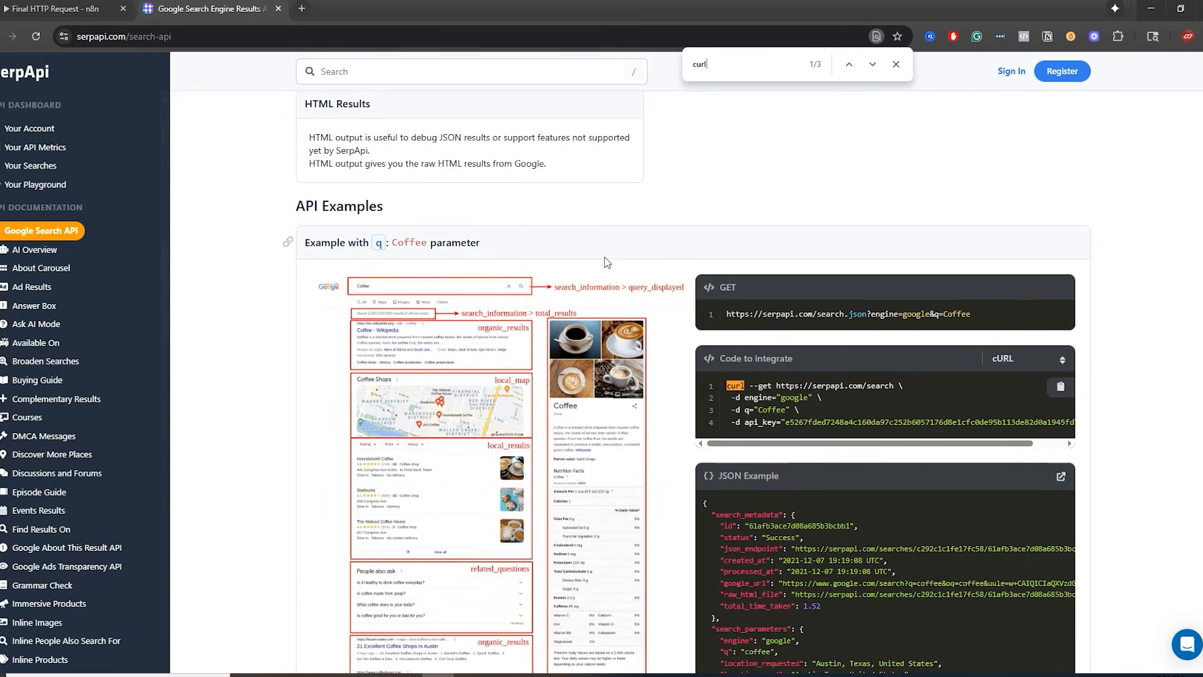
pyautogui.click(872, 64)
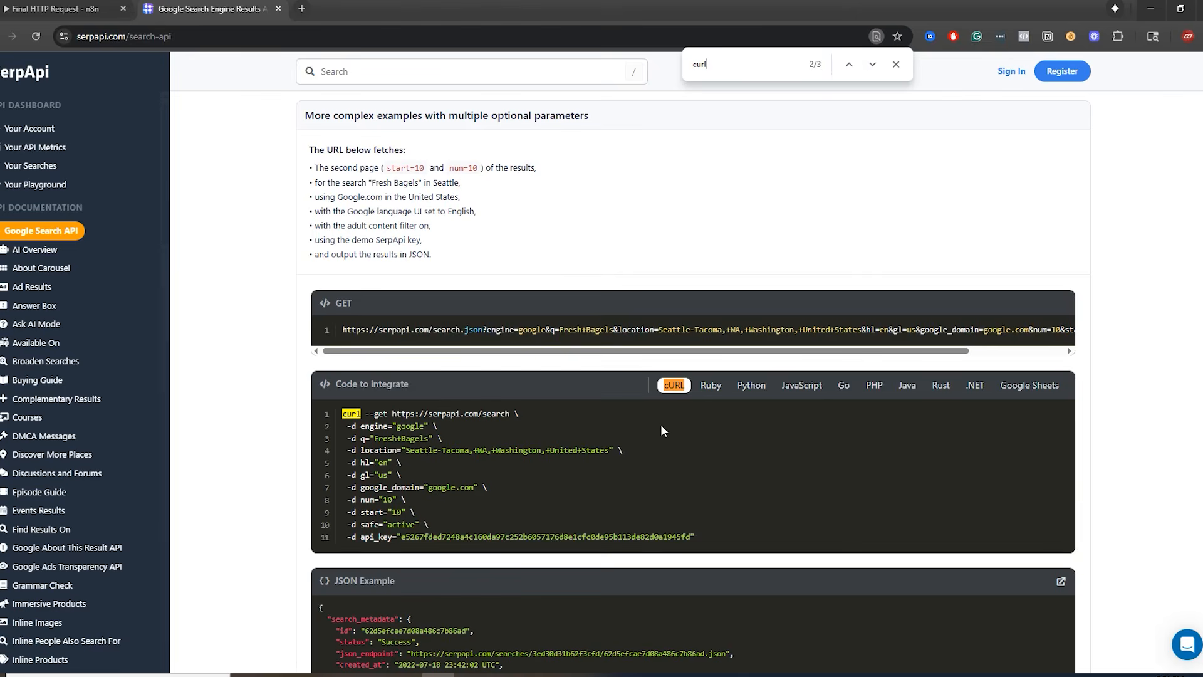
pyautogui.moveTo(695, 537); pyautogui.dragTo(339, 543)
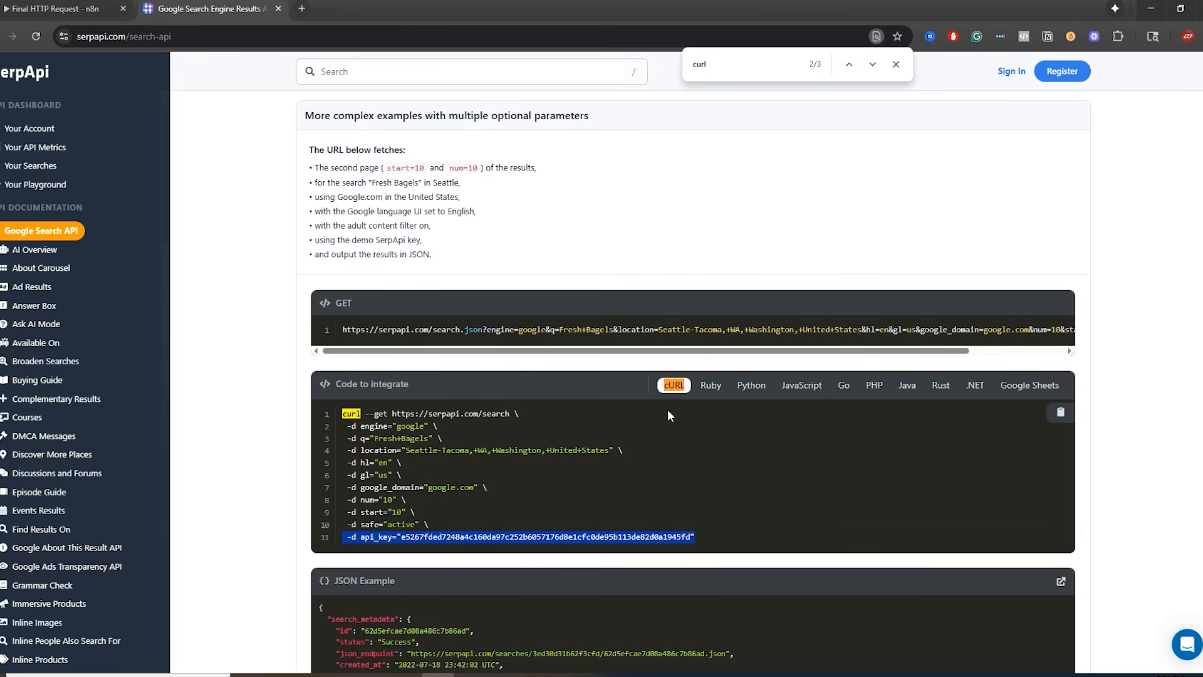
pyautogui.click(571, 536)
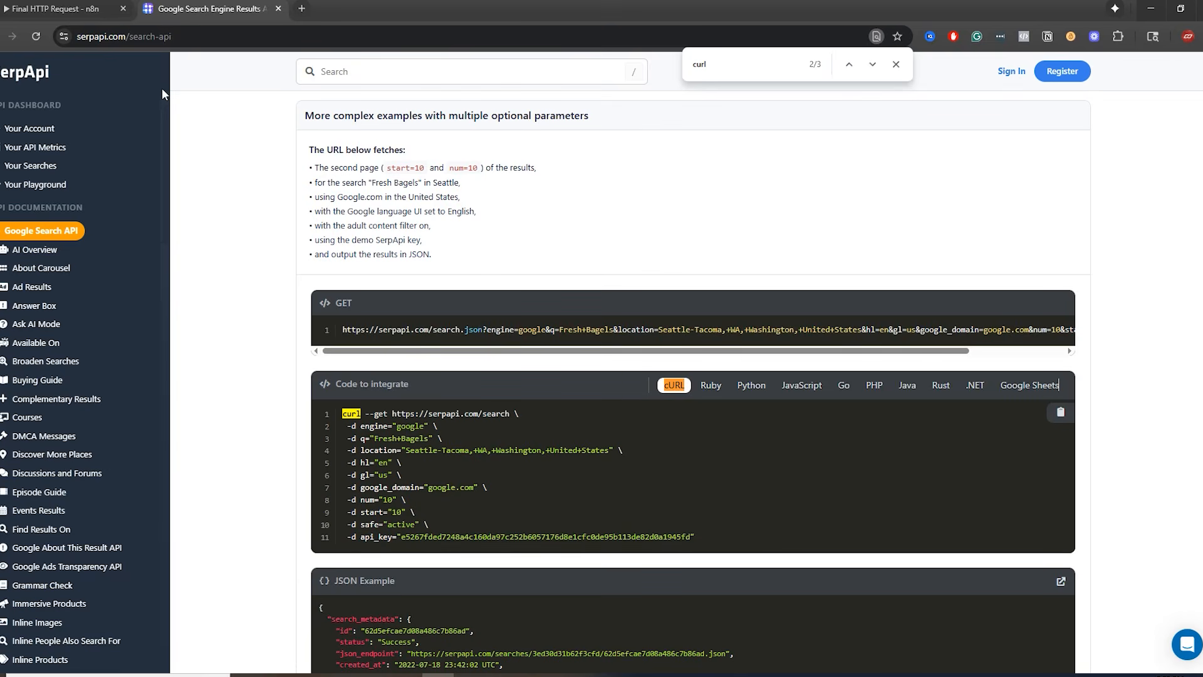
# - Switch to the n8n workflow and review the HTTP Request node's full parameter list, including the api_key entry
pyautogui.click(37, 10)
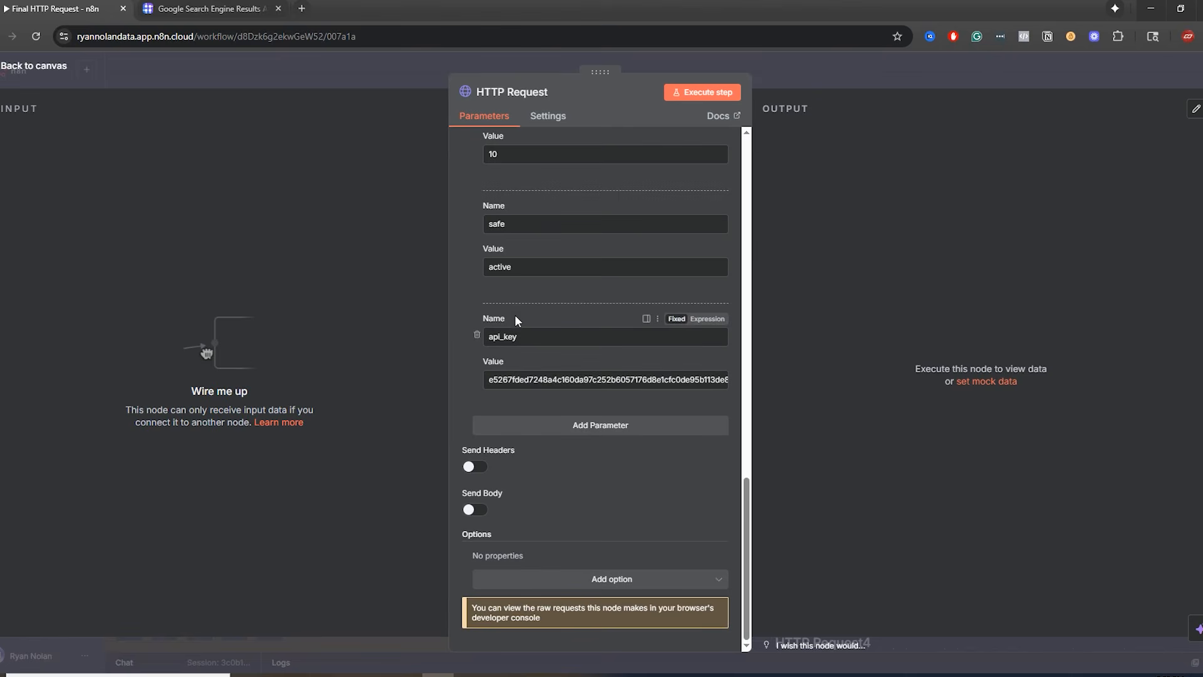
pyautogui.scroll(15, 520, 320)
pyautogui.scroll(-15, 544, 354)
pyautogui.click(822, 73)
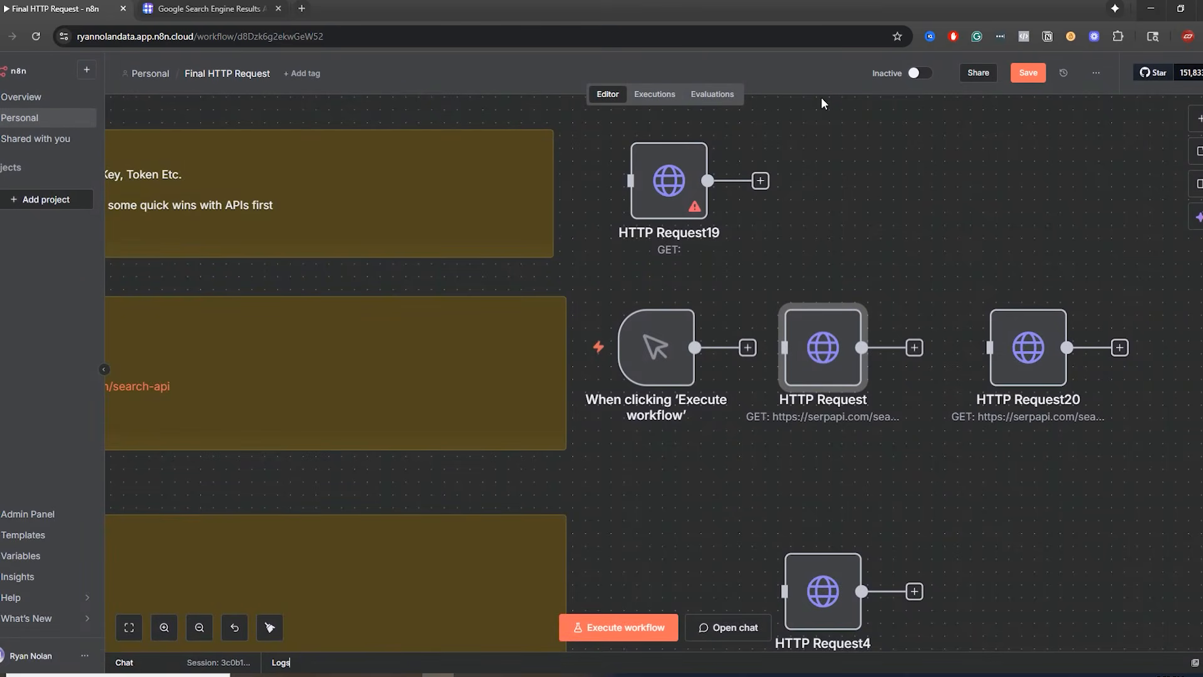
# - Check the Example 1 HTTP Request node's query parameters specified with Using Fields Below, starting with engine and q
pyautogui.moveTo(702, 530); pyautogui.dragTo(967, 325)
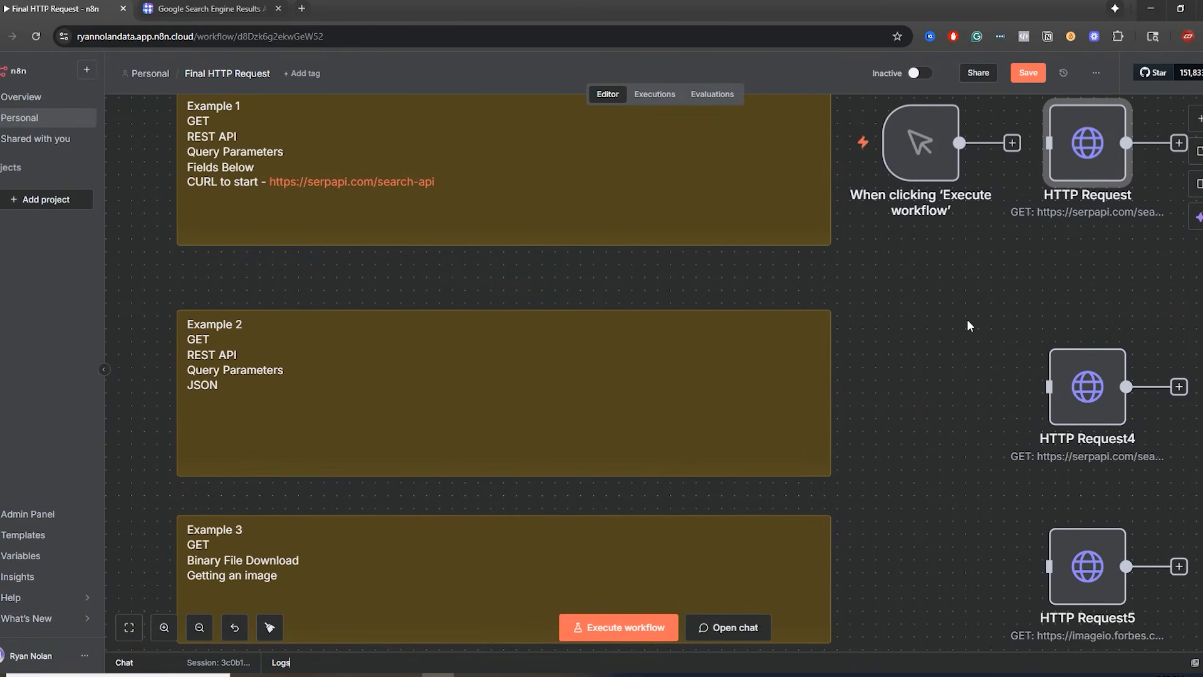
pyautogui.doubleClick(1090, 172)
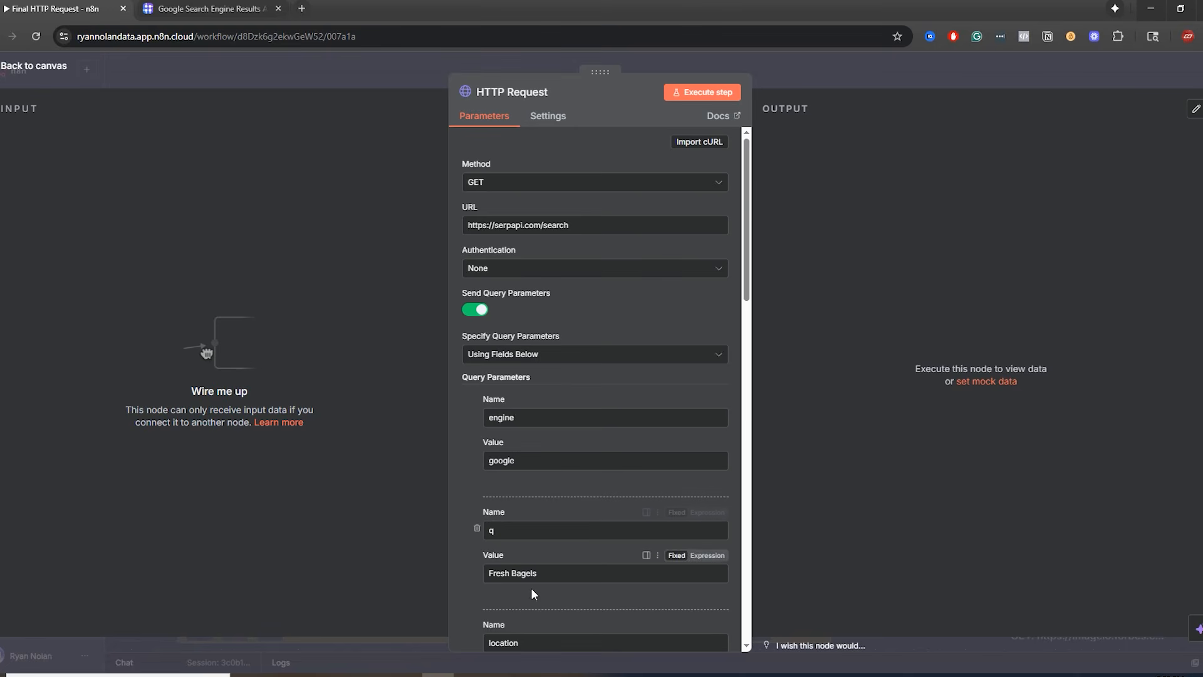
pyautogui.scroll(-2, 531, 588)
pyautogui.click(807, 70)
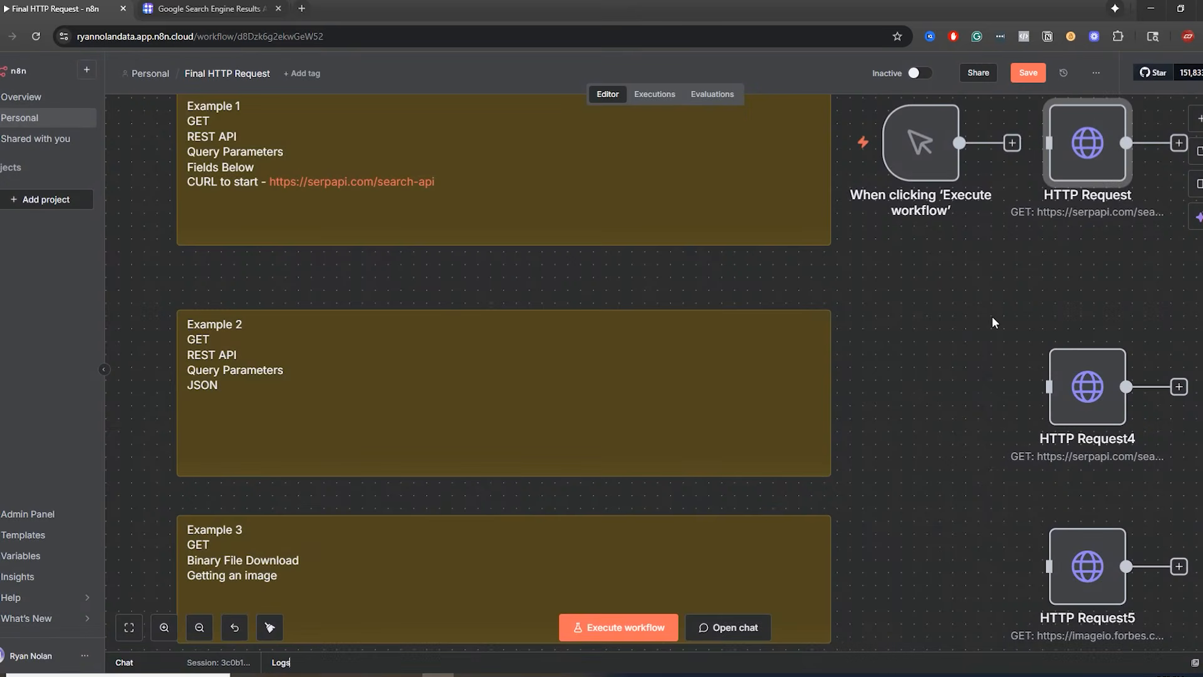
# - Examine the Using JSON query parameters in the HTTP Request4 node, highlighting the engine entry, the q entry and the whole object
pyautogui.doubleClick(1089, 395)
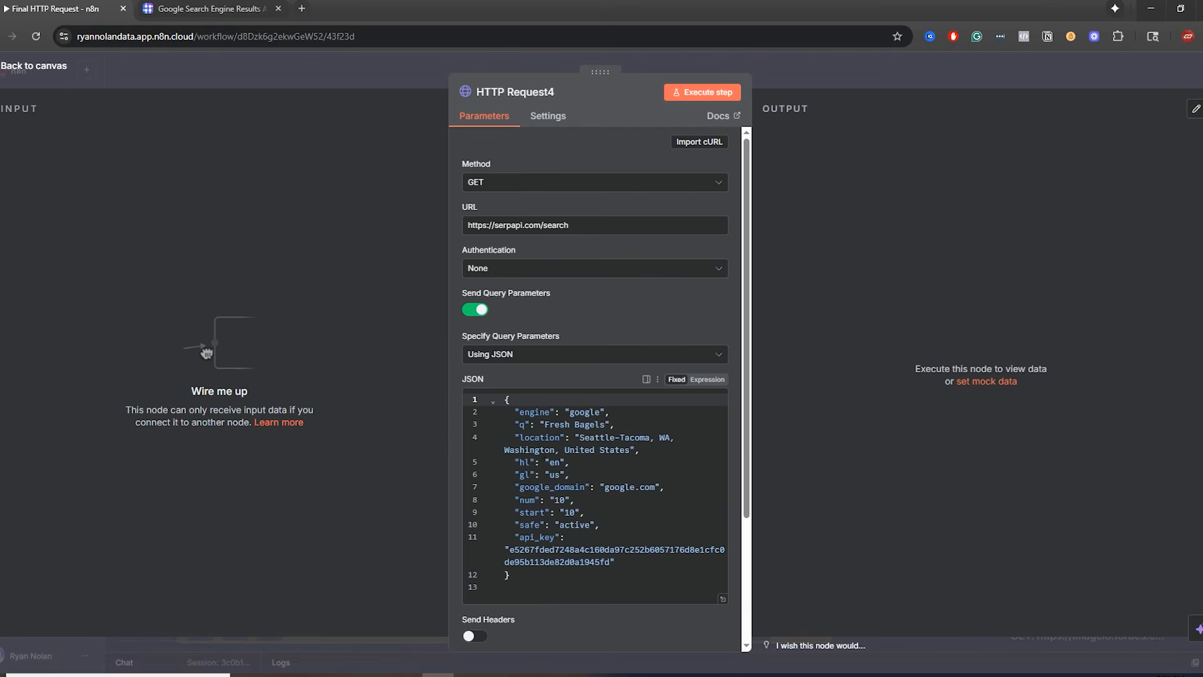
pyautogui.click(586, 412)
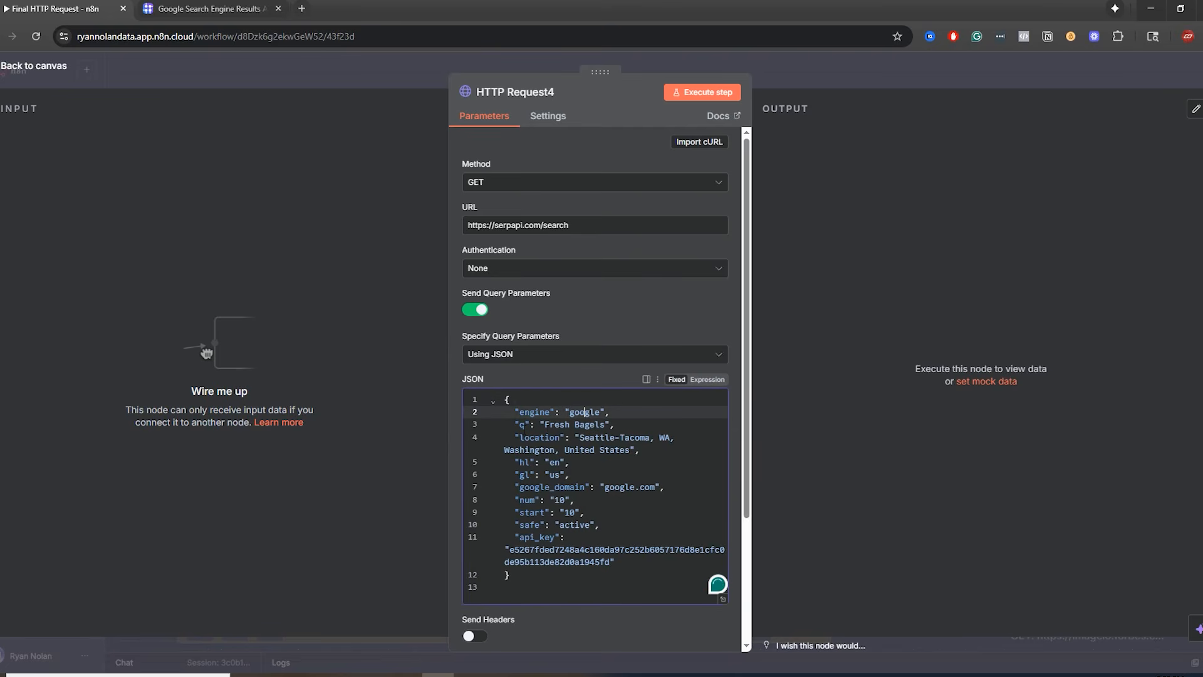
pyautogui.click(545, 424)
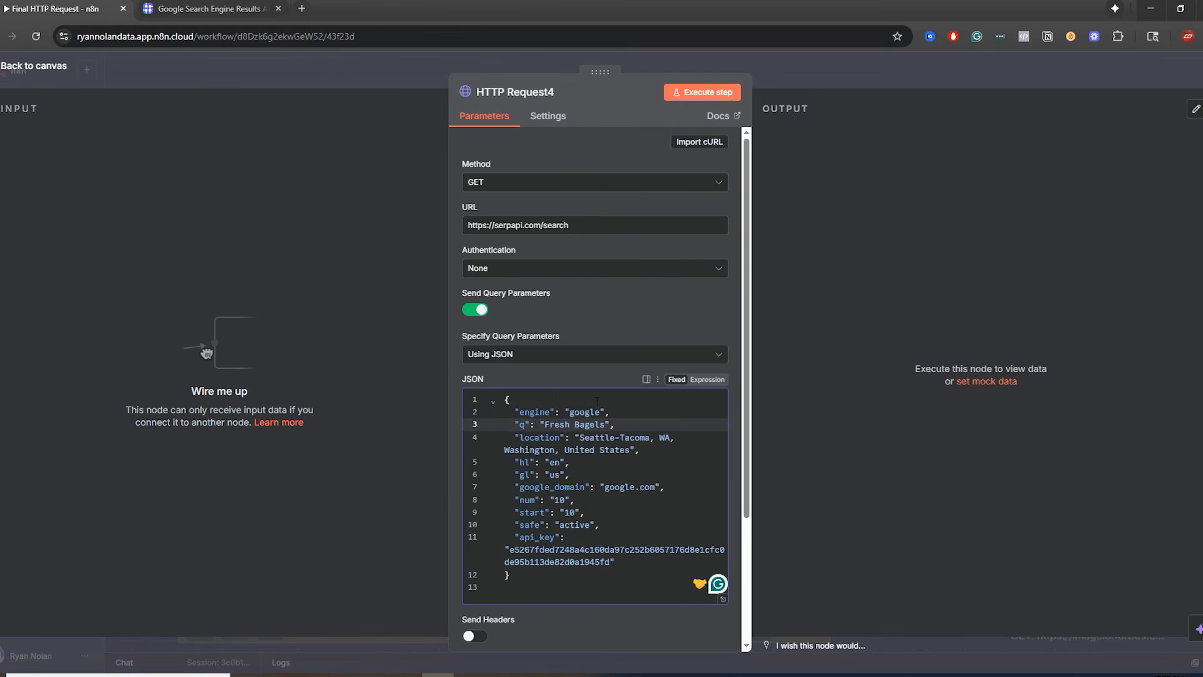
pyautogui.moveTo(611, 412); pyautogui.dragTo(517, 406)
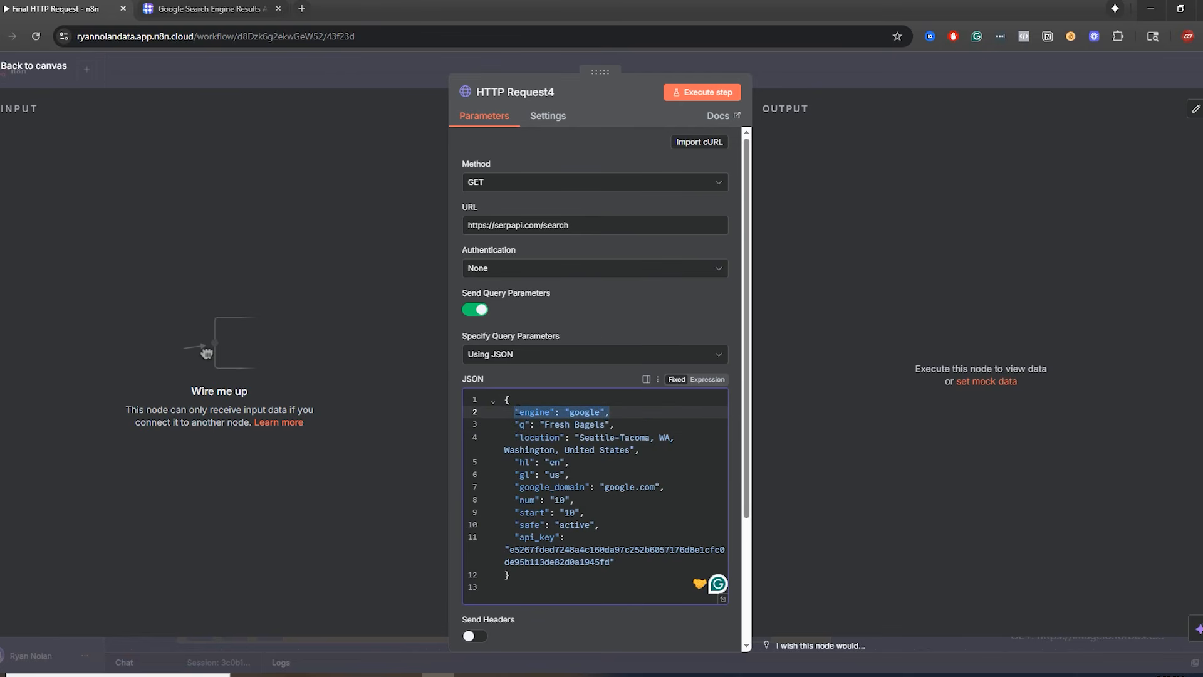
pyautogui.moveTo(615, 424); pyautogui.dragTo(514, 424)
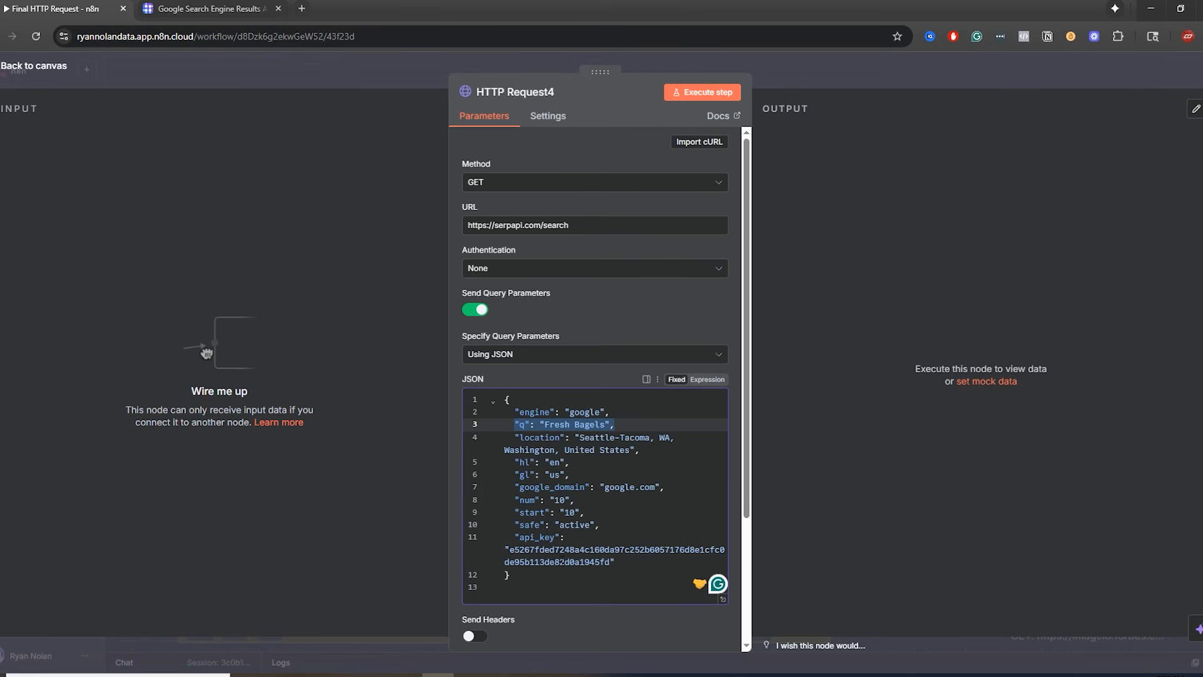
pyautogui.moveTo(510, 575); pyautogui.dragTo(507, 397)
pyautogui.click(574, 474)
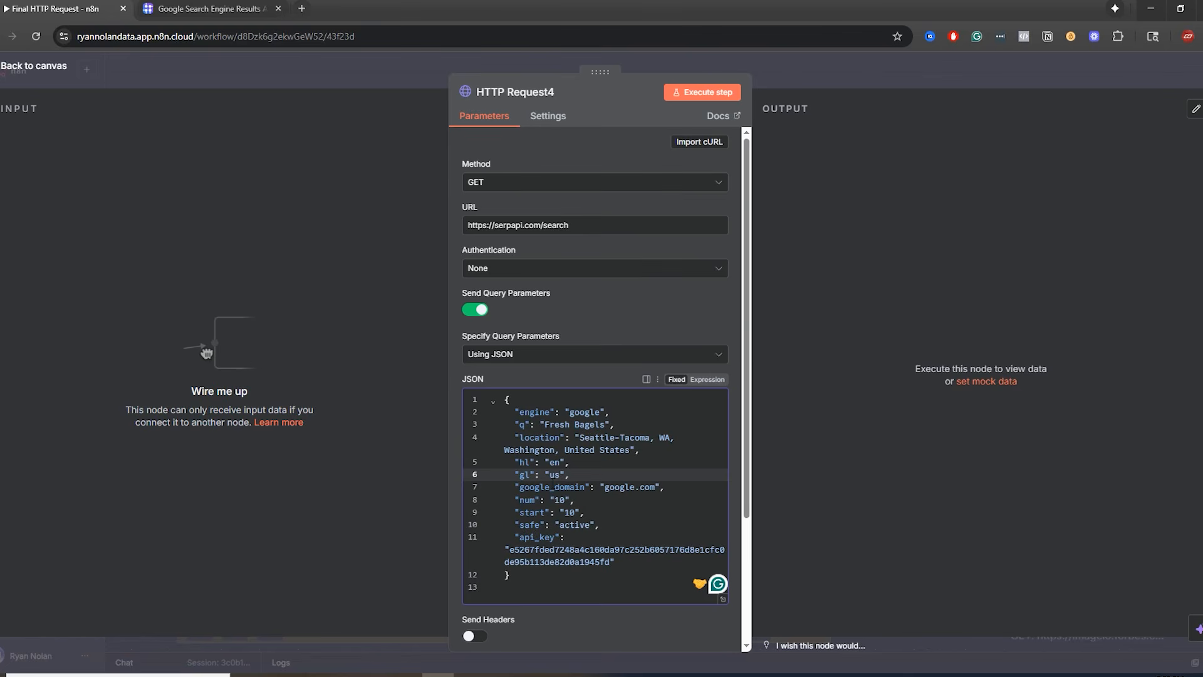
pyautogui.click(775, 85)
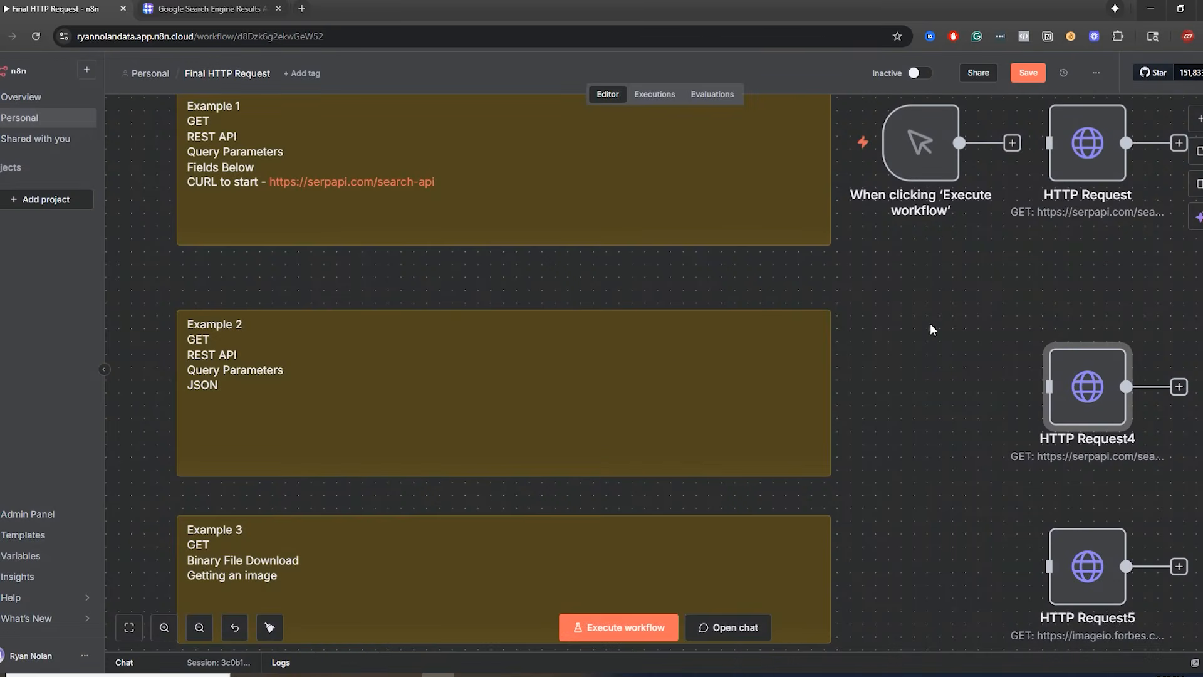
# - Compare the JSON version with the separate name and value fields in the Example 1 HTTP Request node
pyautogui.doubleClick(1075, 133)
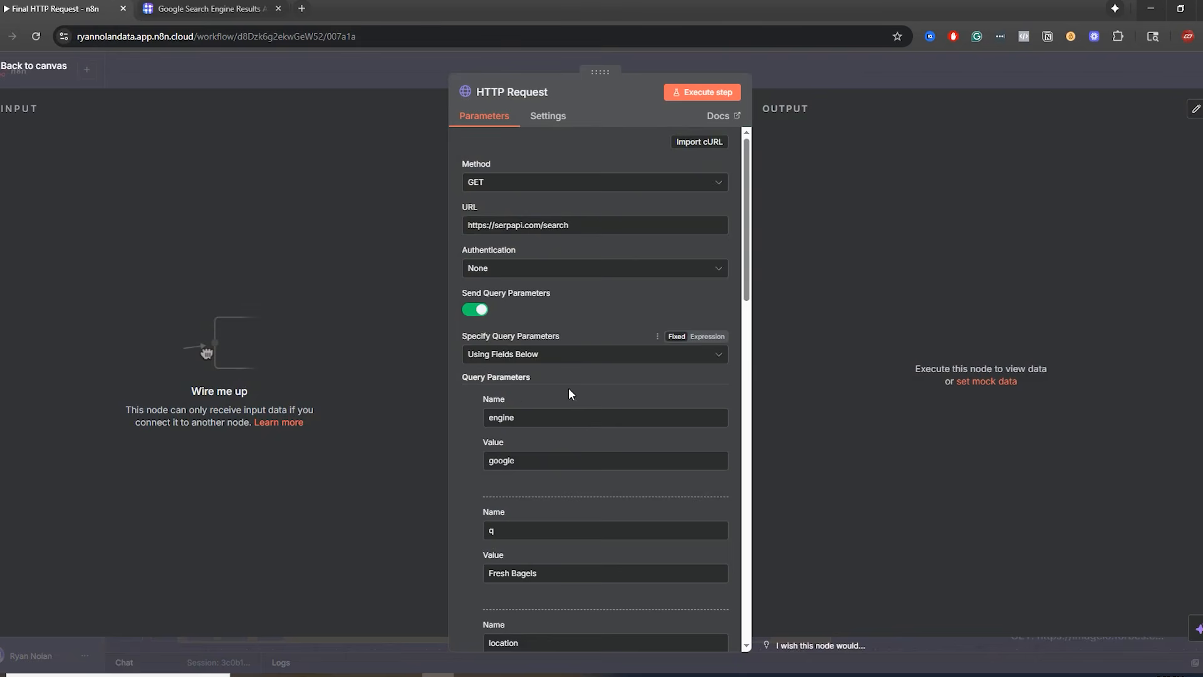
pyautogui.scroll(-2, 575, 400)
pyautogui.scroll(-10, 575, 400)
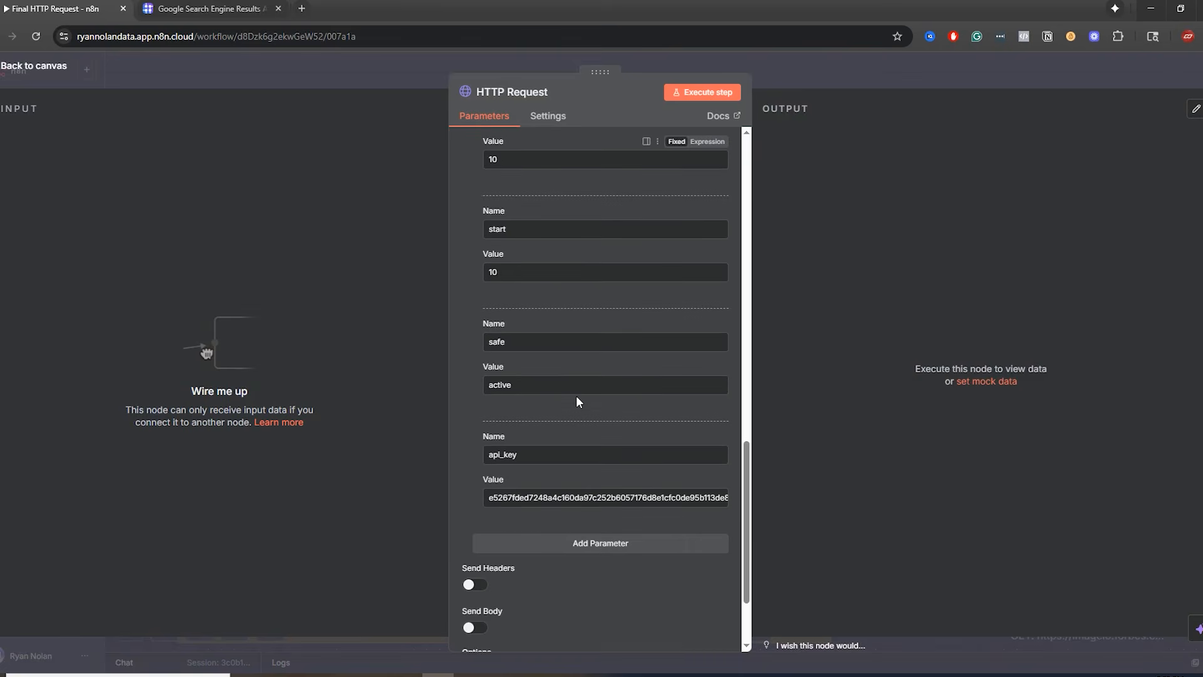
pyautogui.scroll(4, 574, 397)
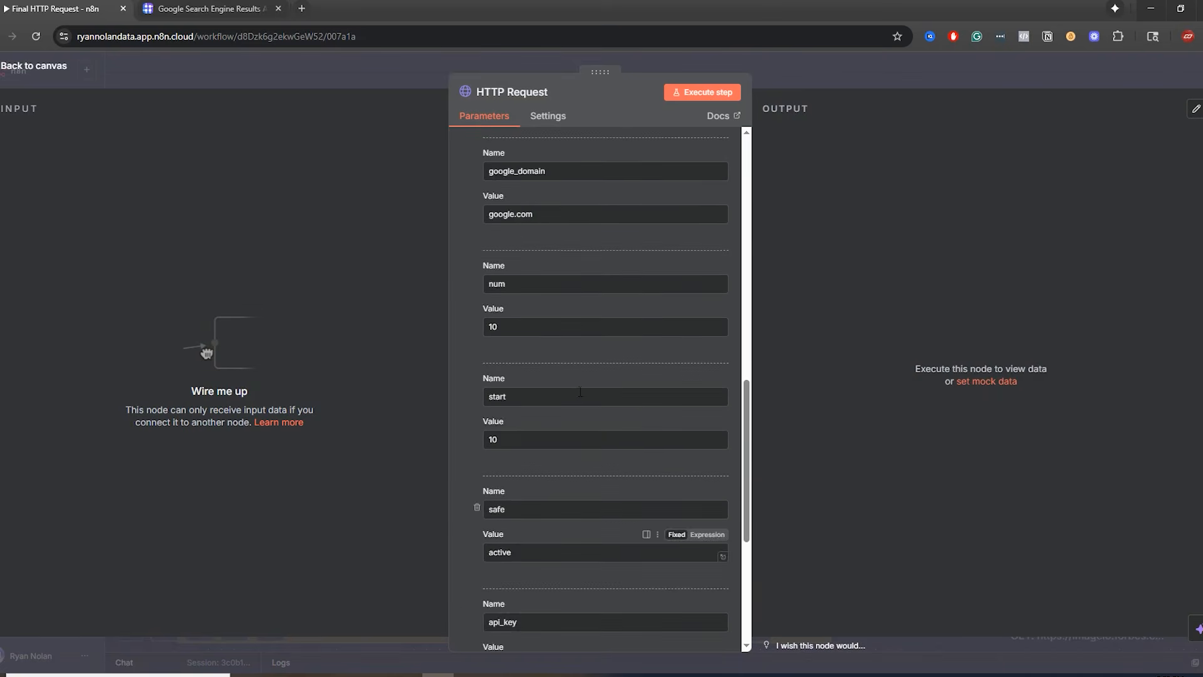
pyautogui.scroll(5, 502, 392)
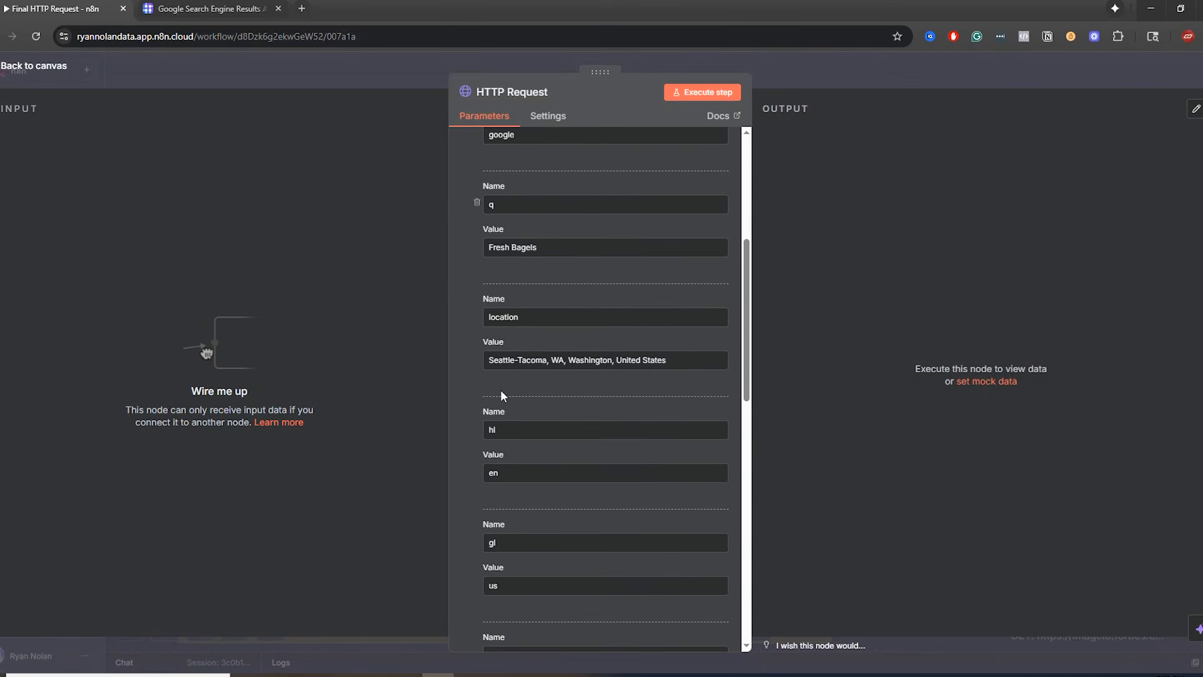
pyautogui.click(822, 75)
# - Look over the HTTP Request4 node's JSON parameters again and inspect the HTTP Request20 node's settings
pyautogui.doubleClick(1083, 418)
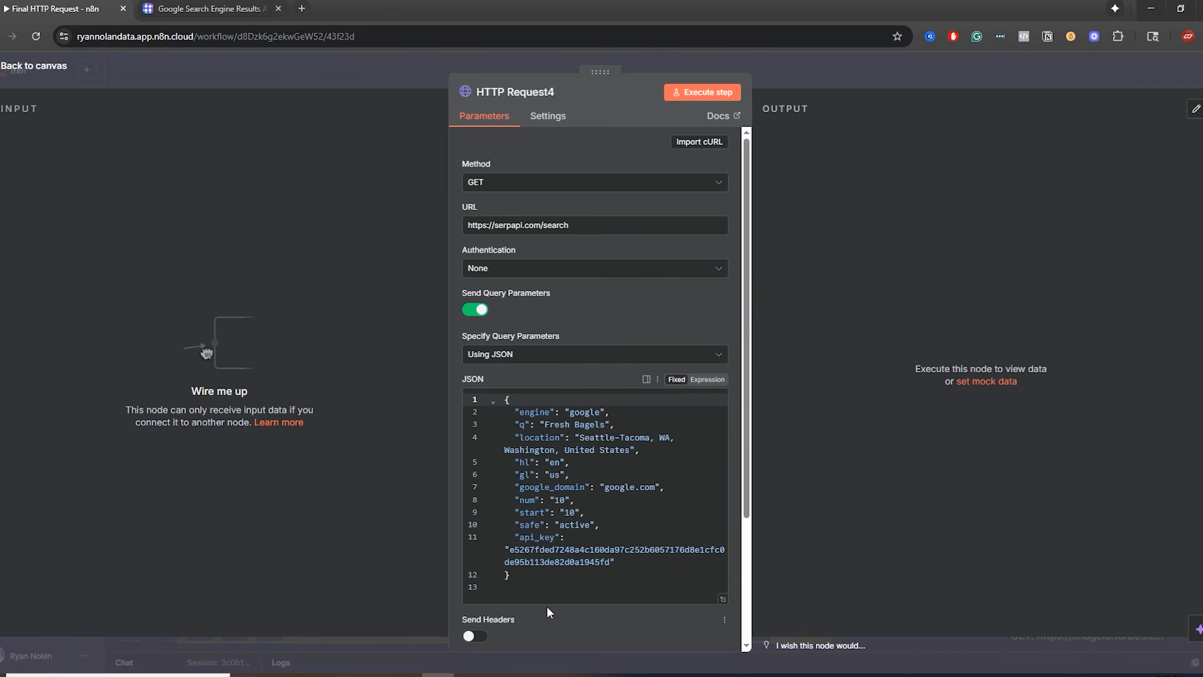
pyautogui.click(873, 80)
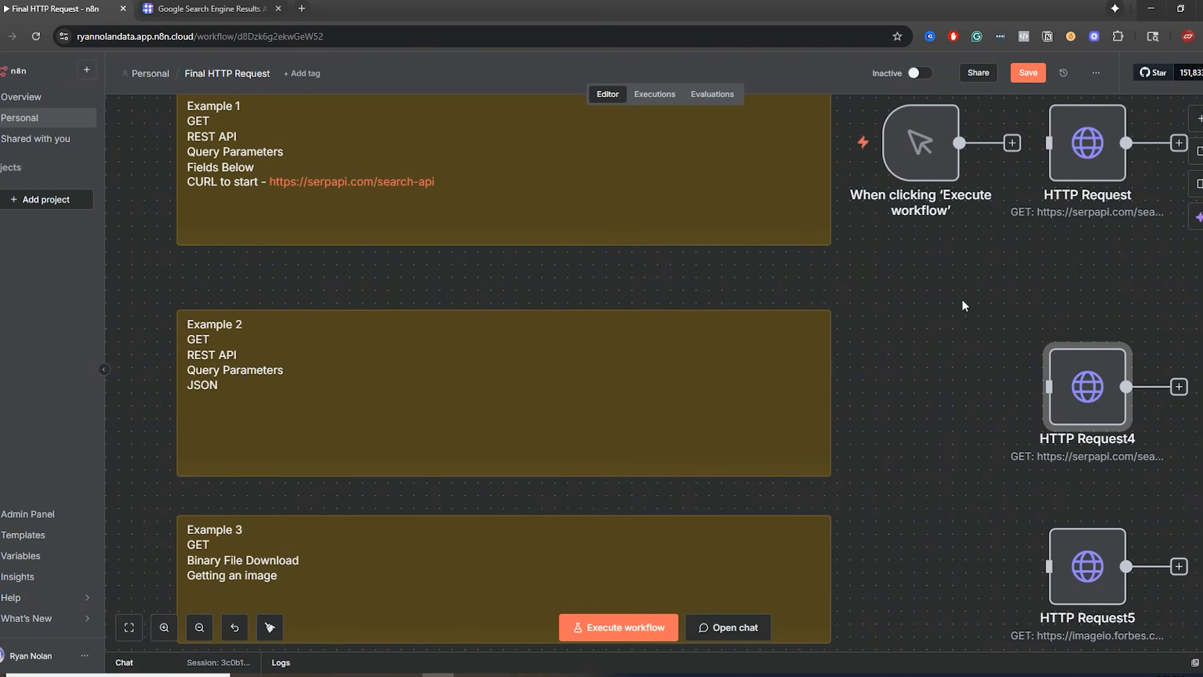
pyautogui.moveTo(961, 299); pyautogui.dragTo(765, 407)
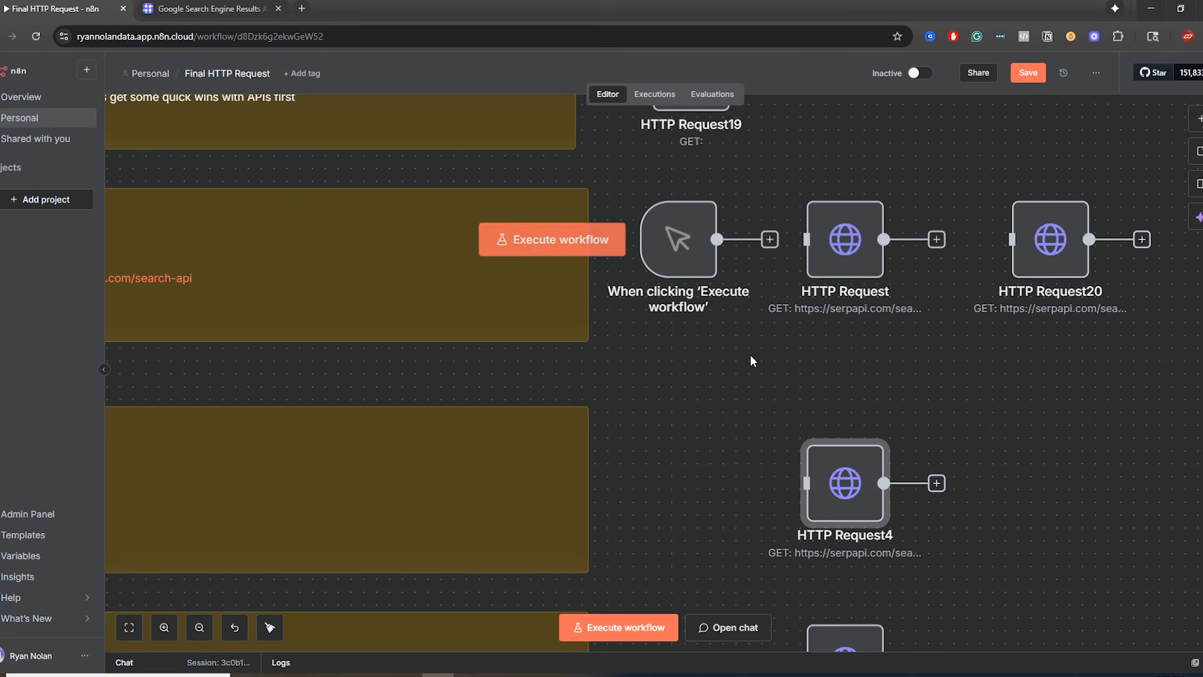
pyautogui.click(1065, 270)
pyautogui.doubleClick(1062, 264)
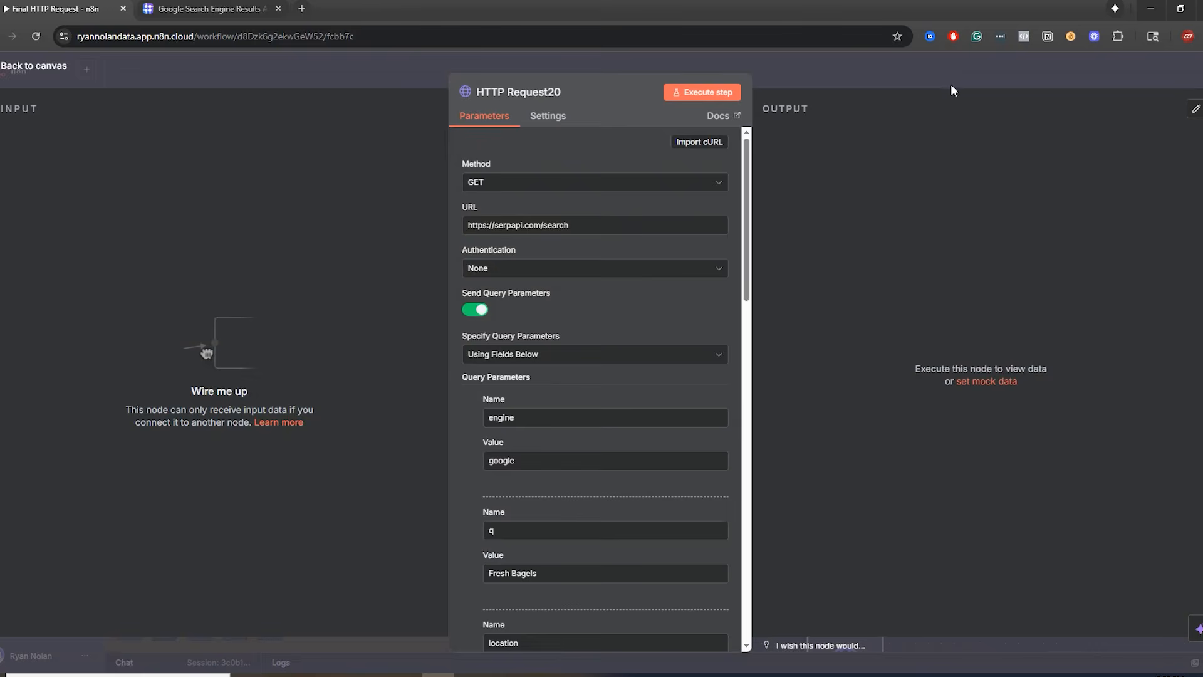
pyautogui.click(966, 59)
pyautogui.click(856, 276)
pyautogui.doubleClick(856, 276)
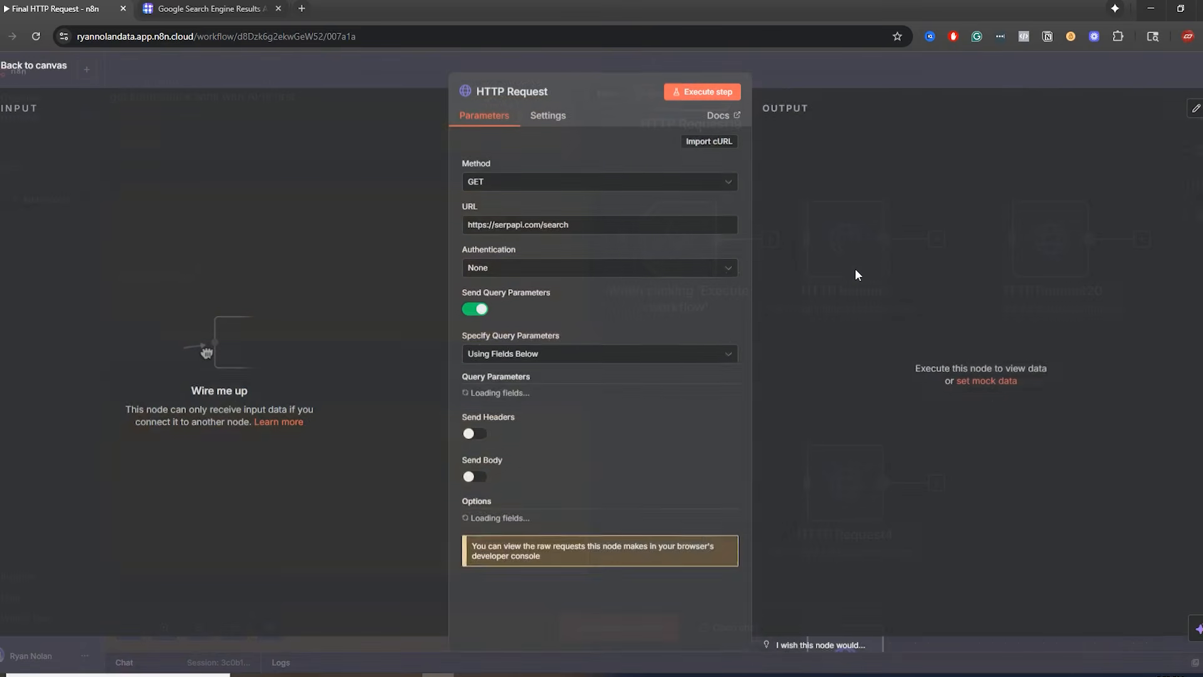
pyautogui.scroll(-5, 695, 304)
pyautogui.scroll(-6, 689, 313)
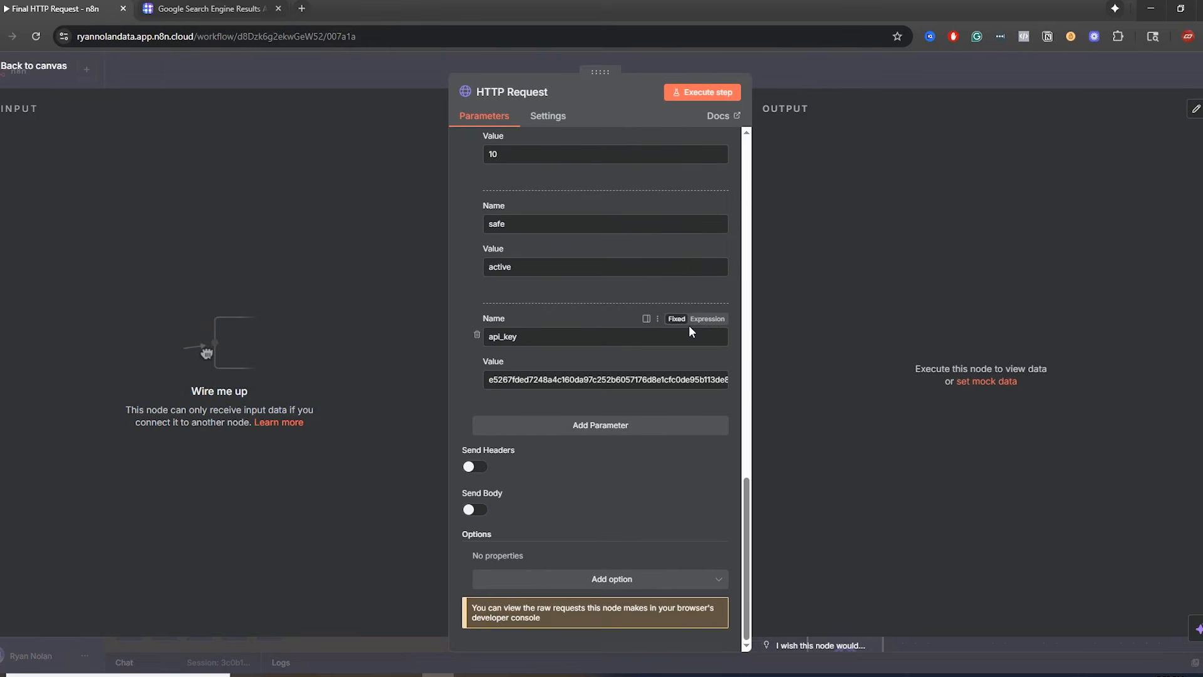
pyautogui.scroll(4, 672, 329)
pyautogui.scroll(8, 672, 329)
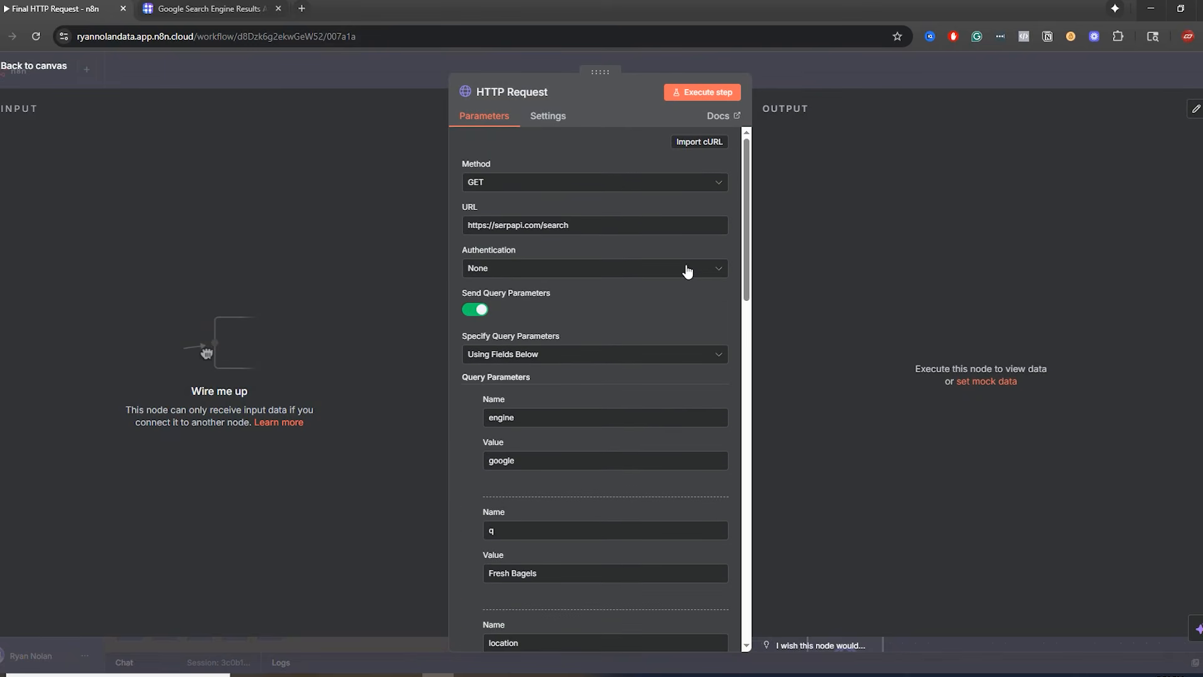
pyautogui.click(701, 93)
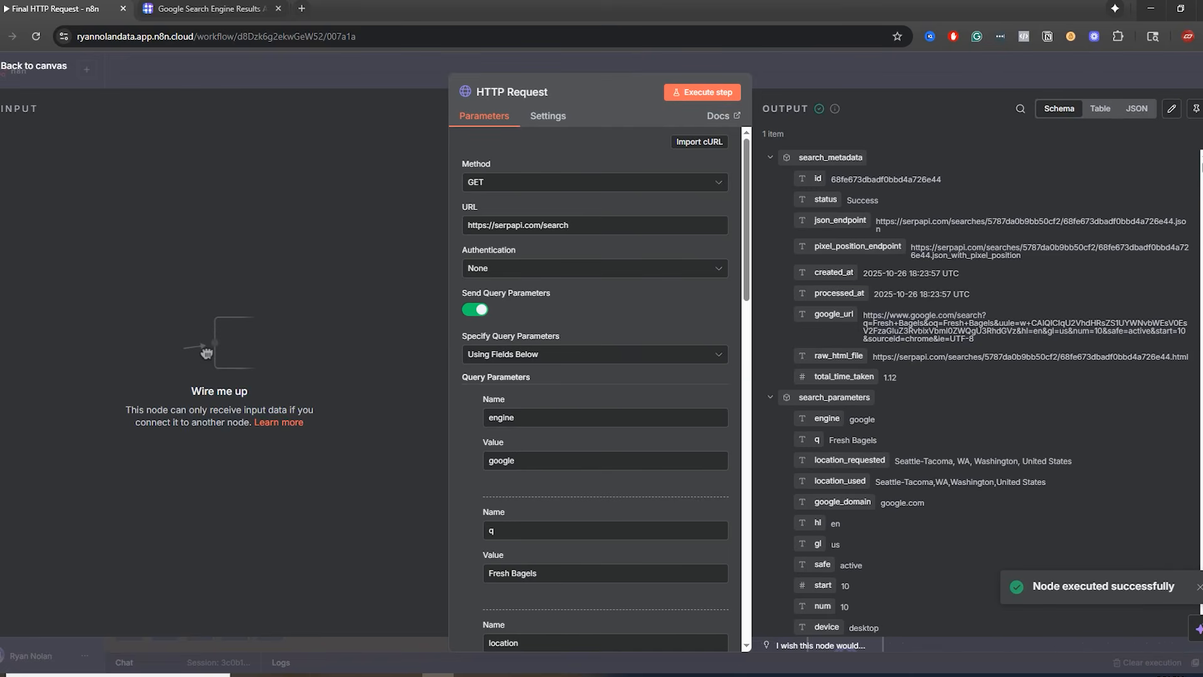
# - Review the HTTP Request node's output, pin that data for test executions, and return to the canvas
pyautogui.scroll(-3, 977, 376)
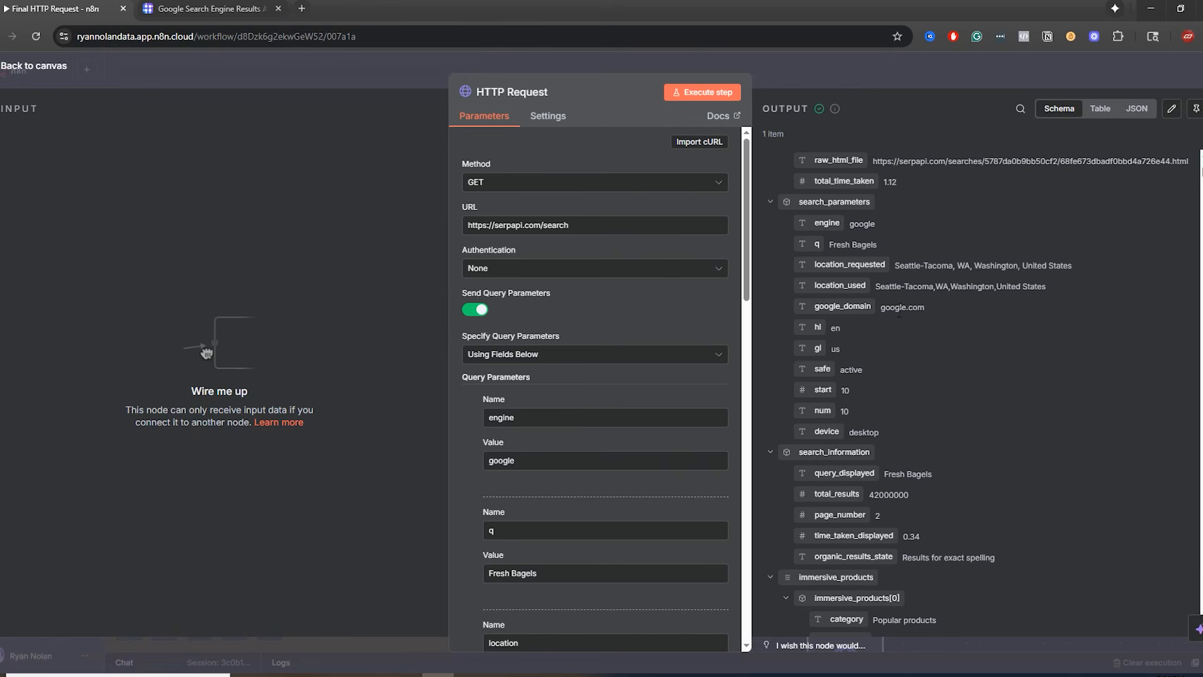
pyautogui.click(1195, 108)
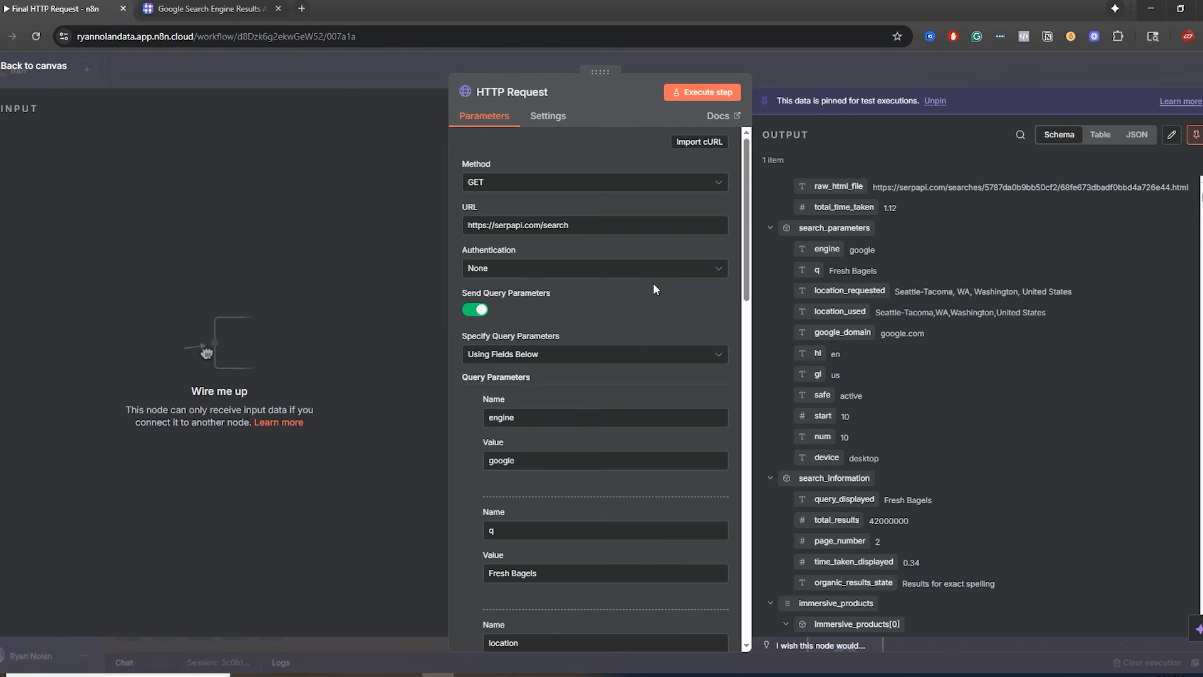
pyautogui.click(833, 58)
# - Revisit the example notes and the query parameter fields of the pinned HTTP Request node
pyautogui.moveTo(711, 468); pyautogui.dragTo(969, 409)
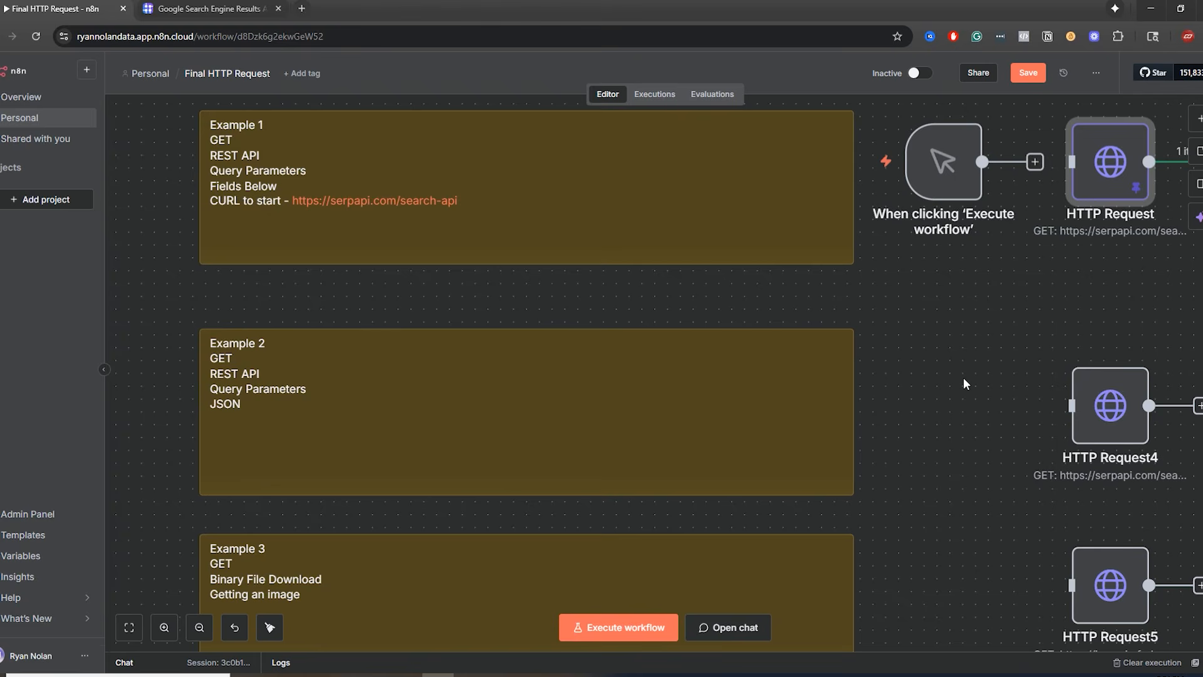
pyautogui.moveTo(1017, 305); pyautogui.dragTo(773, 271)
pyautogui.doubleClick(859, 161)
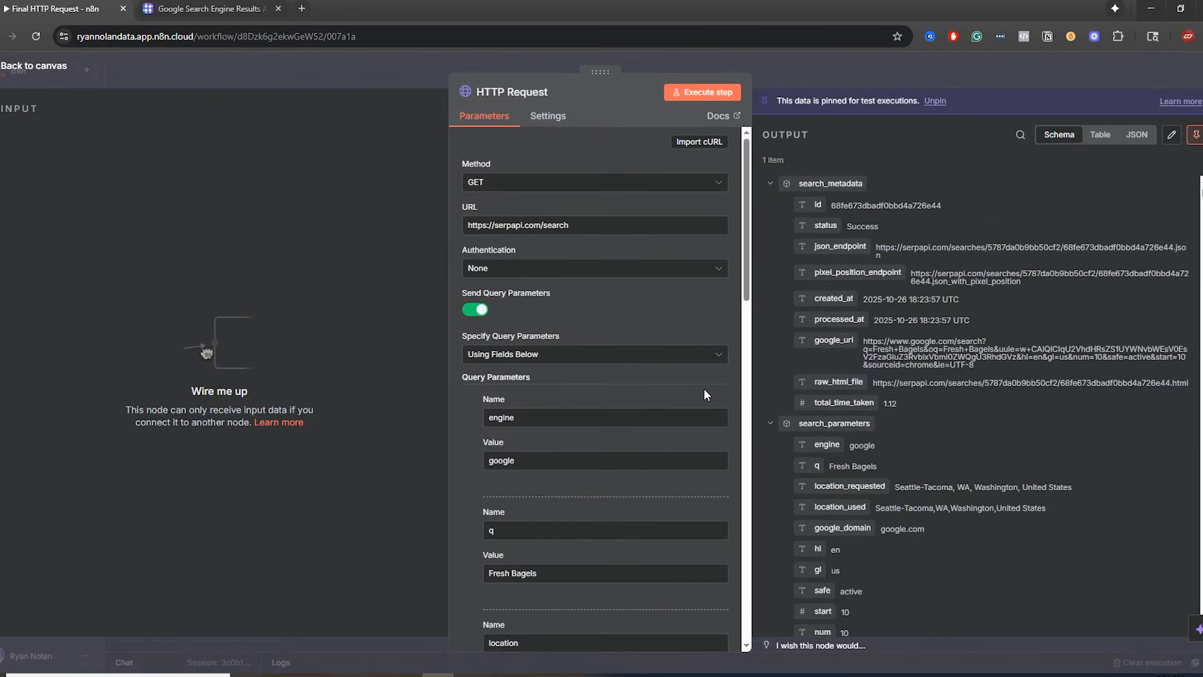
pyautogui.scroll(-8, 704, 395)
pyautogui.scroll(5, 555, 363)
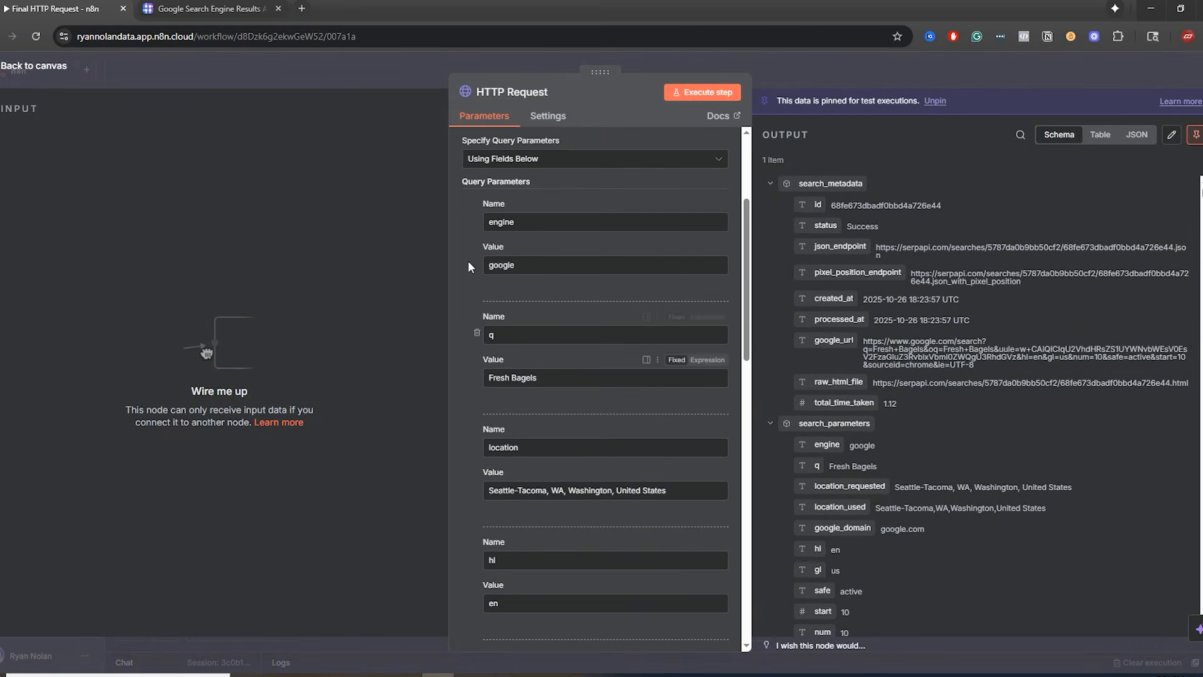
pyautogui.click(870, 74)
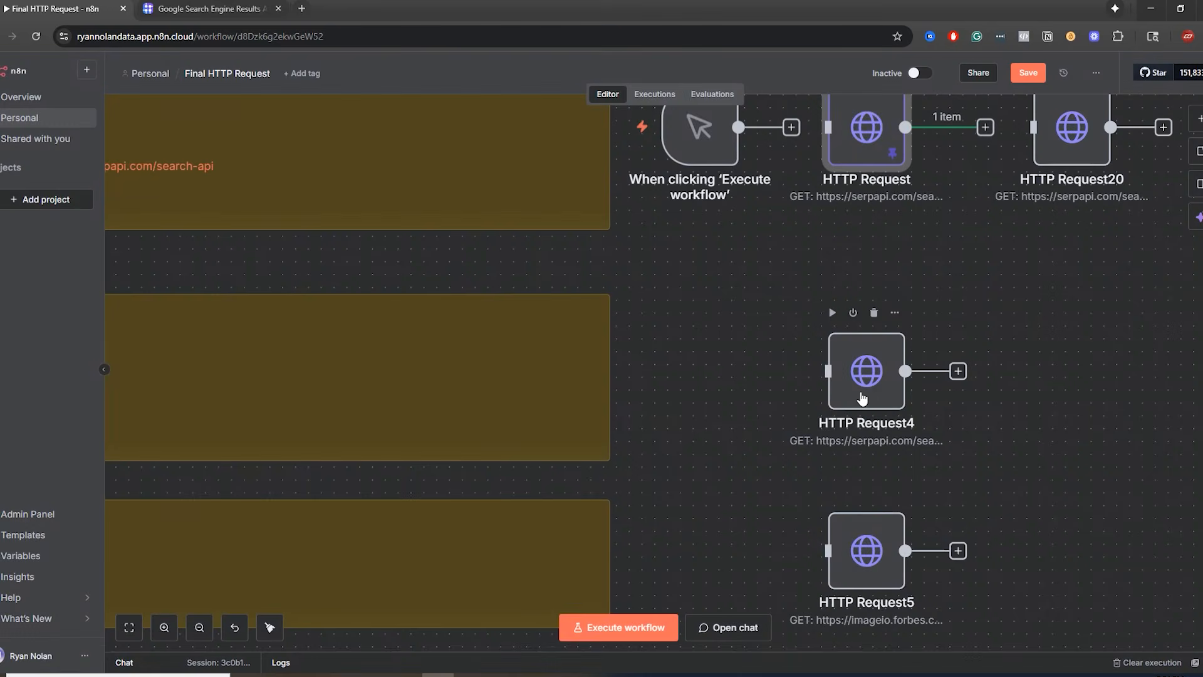
# - Open the HTTP Request4 node and highlight its entire JSON query parameter object
pyautogui.doubleClick(862, 399)
pyautogui.moveTo(527, 583); pyautogui.dragTo(497, 399)
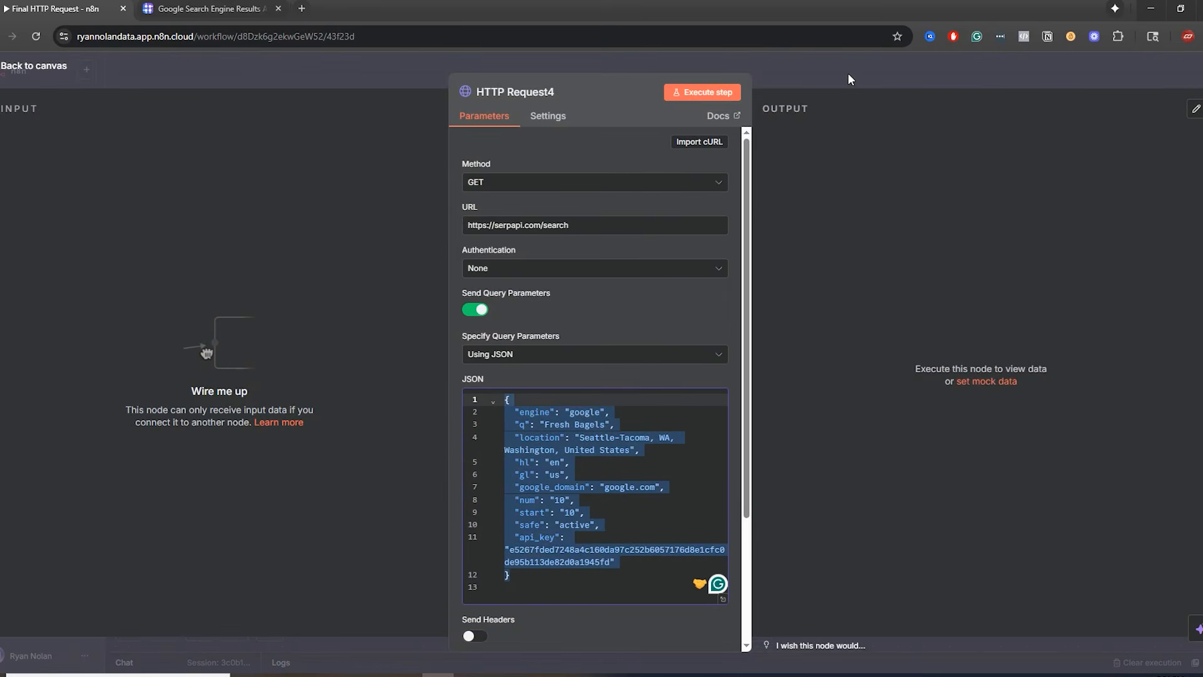
# - Close the HTTP Request4 node and read the Example 3 note on binary file download
pyautogui.scroll(-3, 595, 439)
pyautogui.click(800, 84)
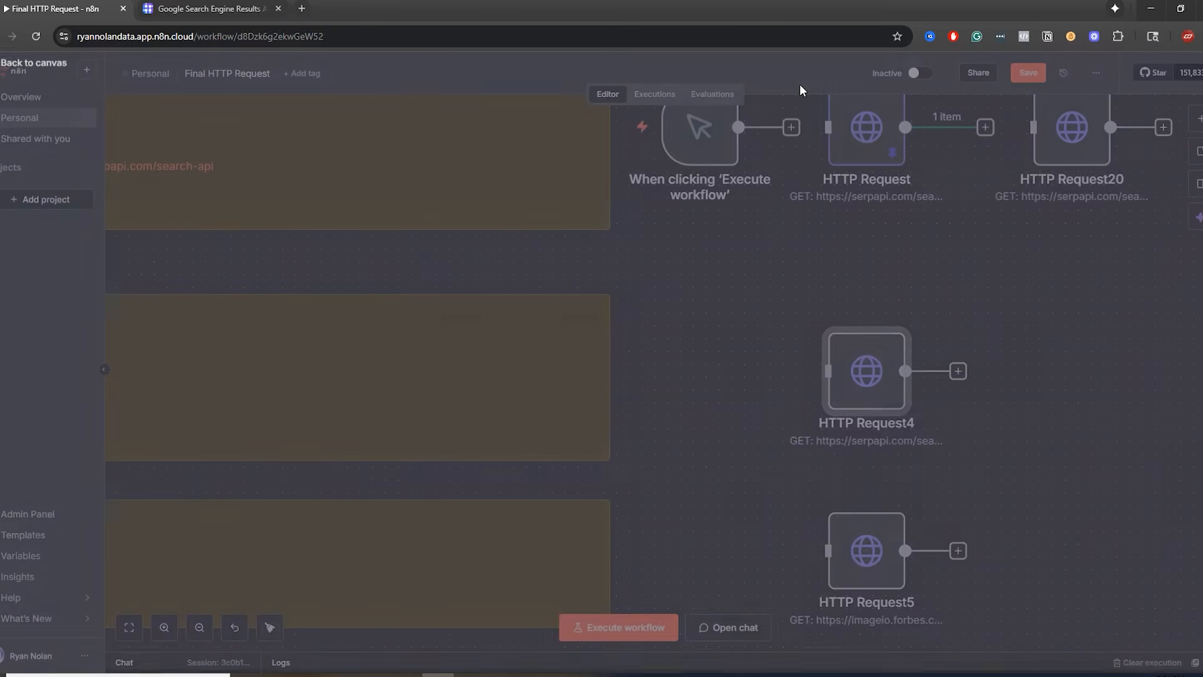
pyautogui.moveTo(725, 476); pyautogui.dragTo(945, 269)
pyautogui.moveTo(896, 498); pyautogui.dragTo(913, 425)
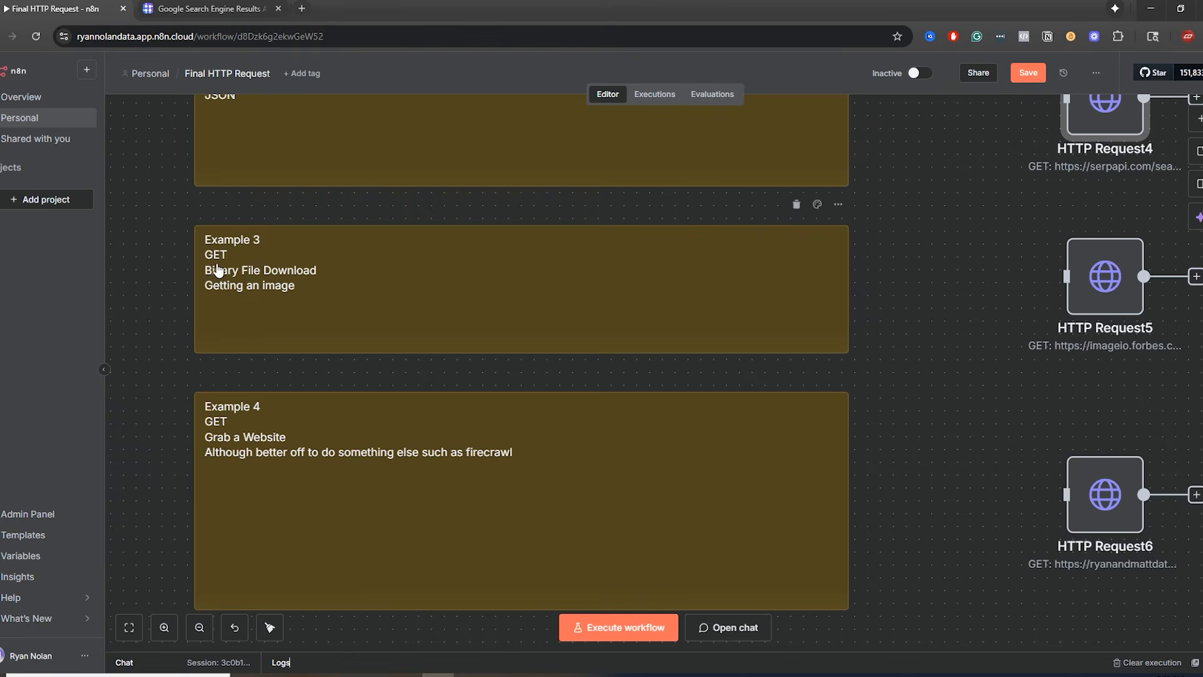
# - Execute only the Example 3 HTTP Request5 node with its Forbes image URL and view the resulting binary image
pyautogui.doubleClick(1095, 302)
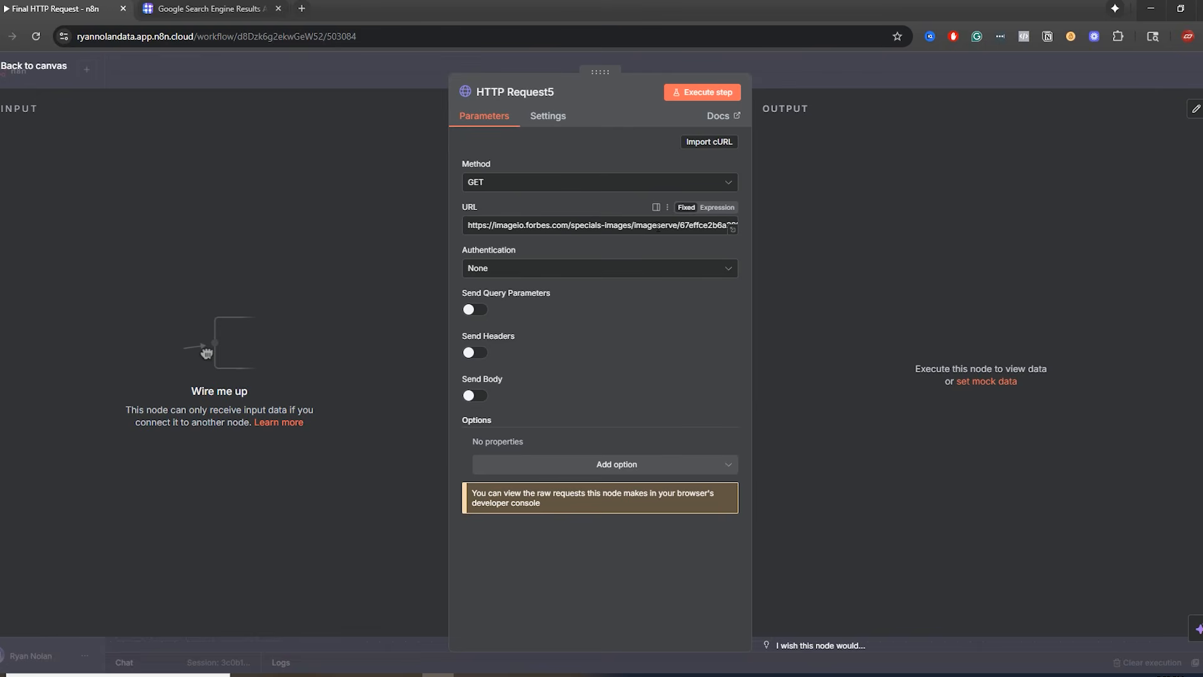
pyautogui.doubleClick(478, 225)
pyautogui.click(685, 93)
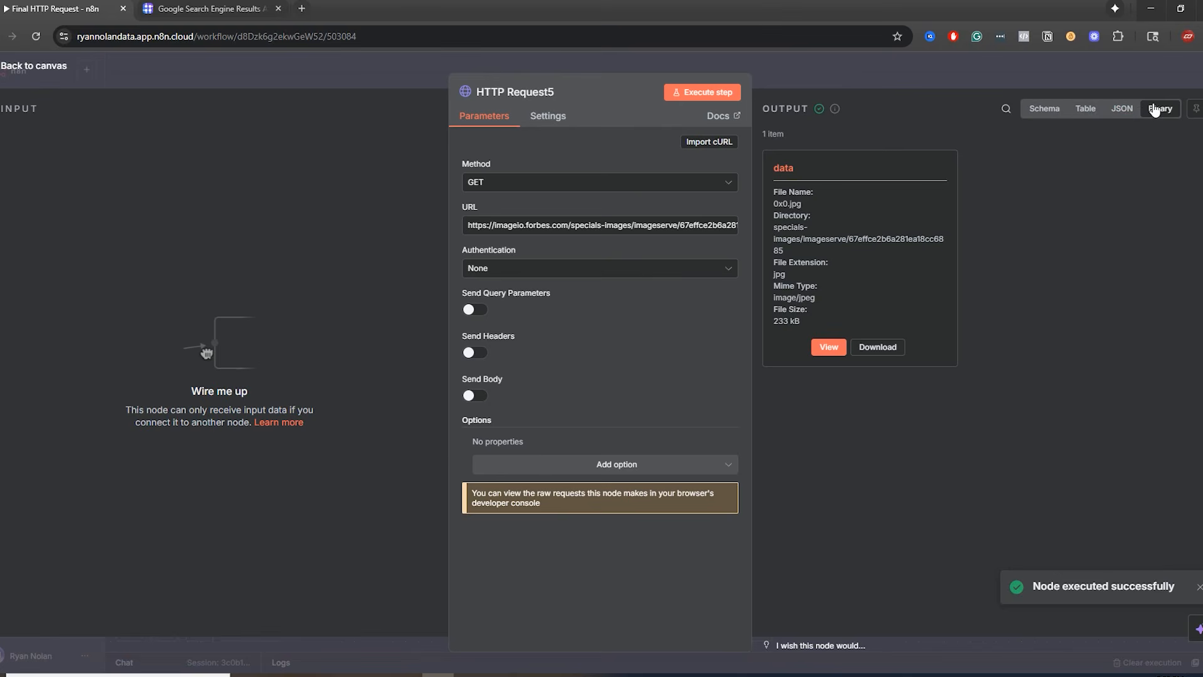
pyautogui.click(830, 348)
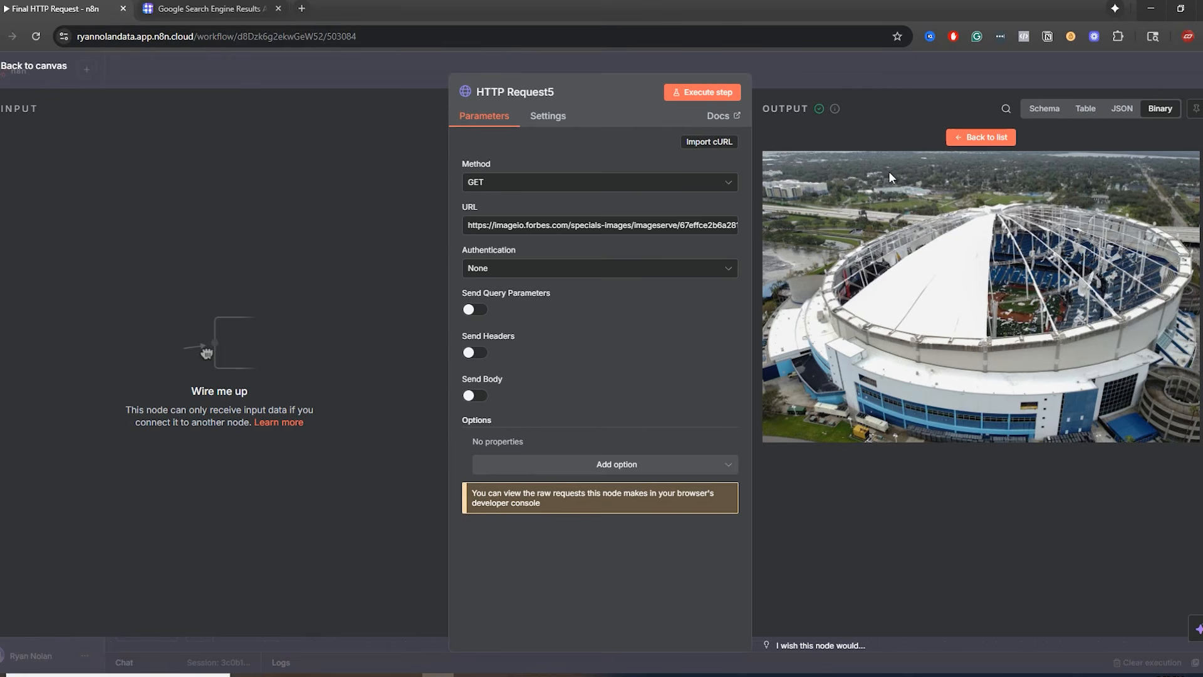
# - Copy the Forbes image URL from the HTTP Request5 node and load it in a new browser tab
pyautogui.tripleClick(569, 225)
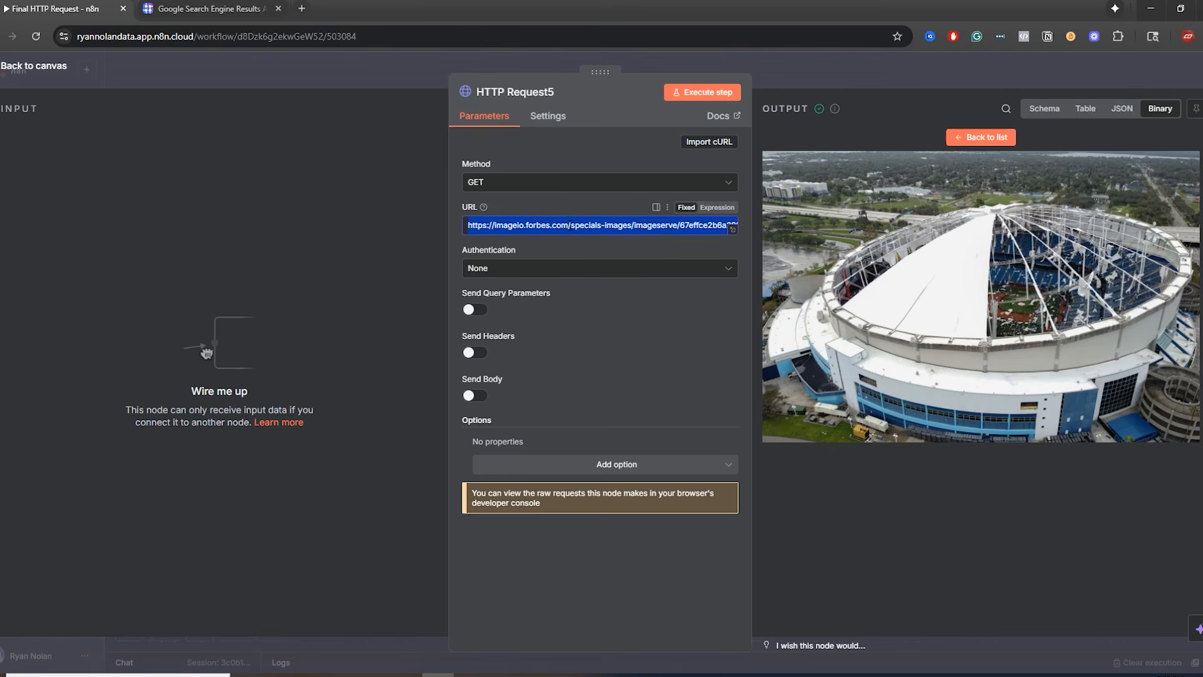
pyautogui.hotkey('ctrl', 'c')
pyautogui.click(302, 9)
pyautogui.hotkey('ctrl', 'v')
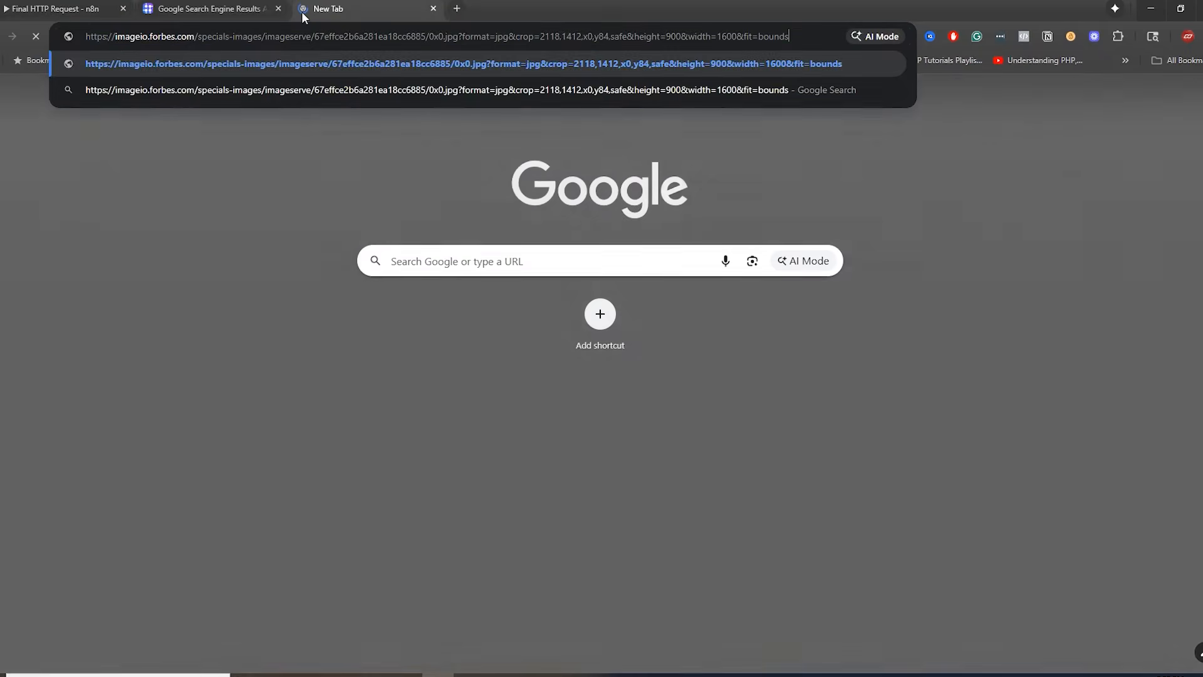
pyautogui.press('Return')
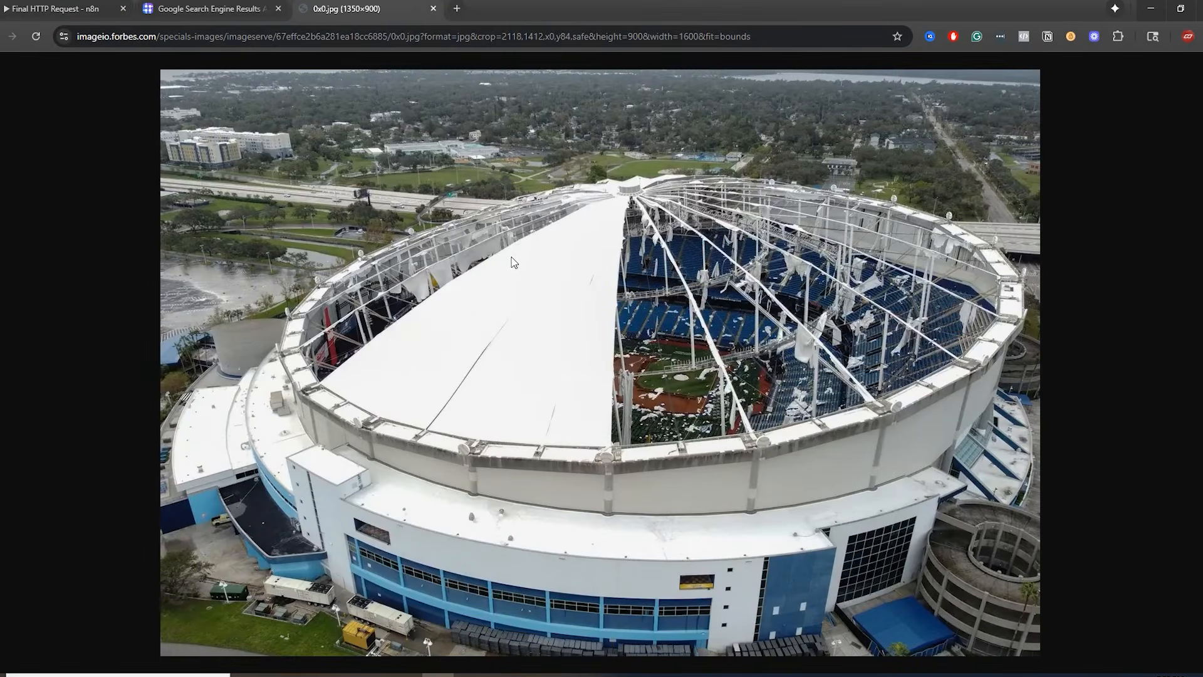
pyautogui.rightClick(734, 336)
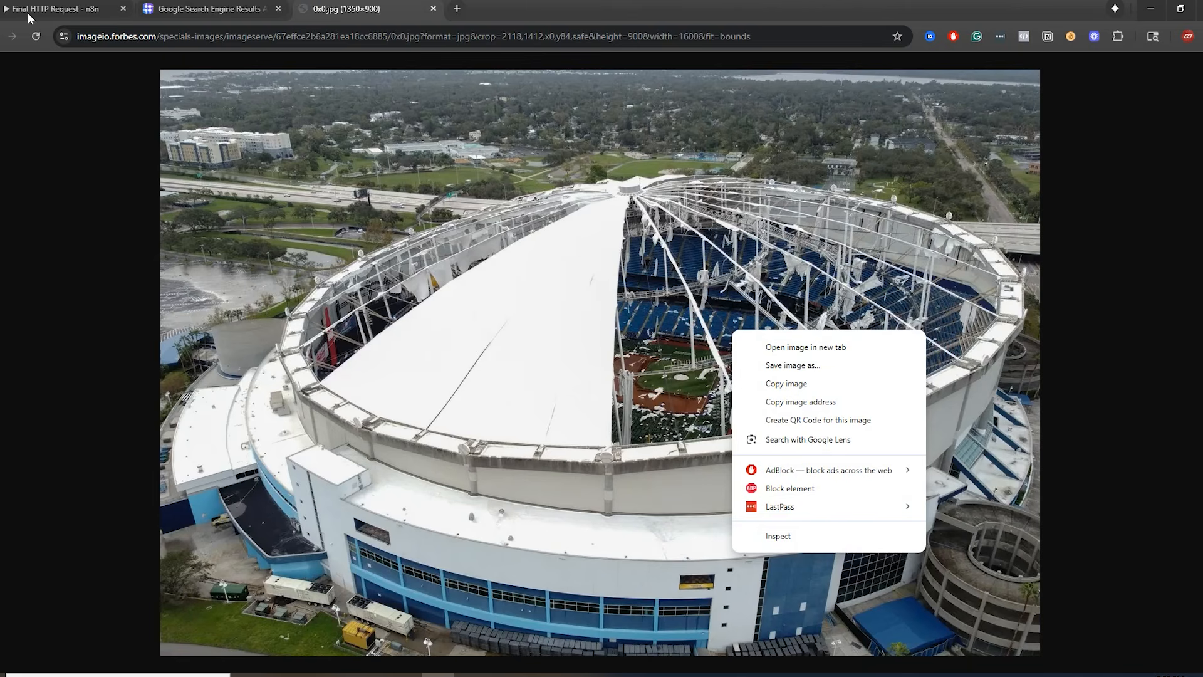
# - Switch back to the n8n workflow, review the HTTP Request5 file details and image once more, and return to the canvas
pyautogui.click(28, 10)
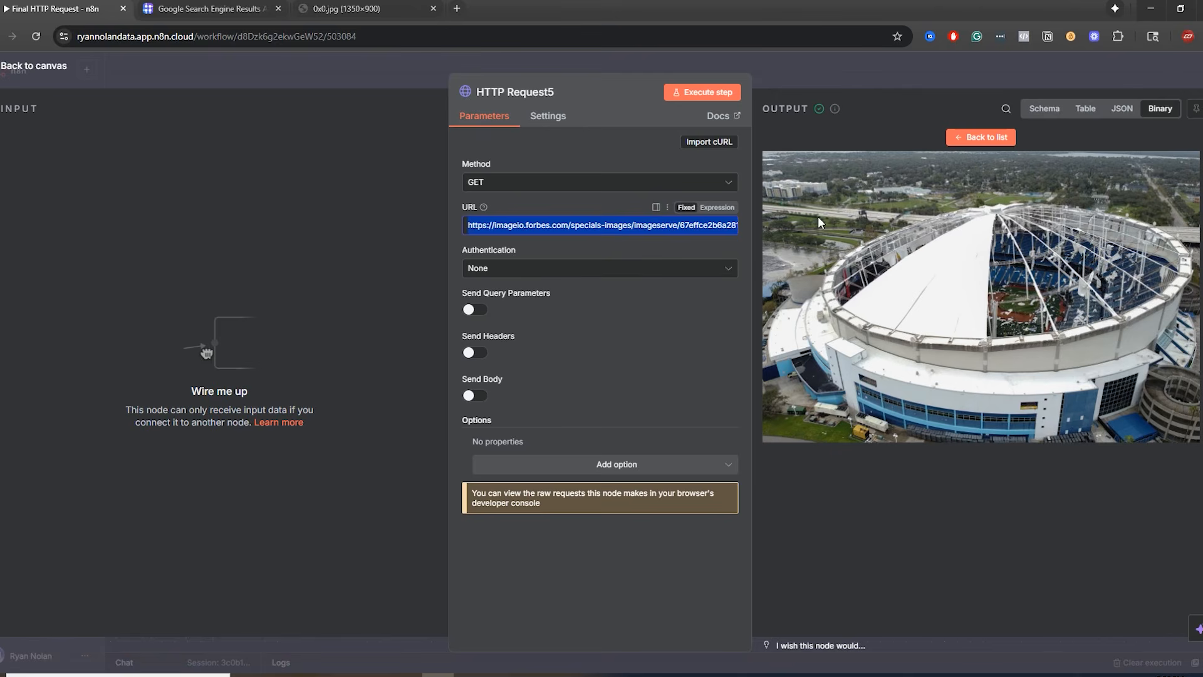
pyautogui.click(965, 142)
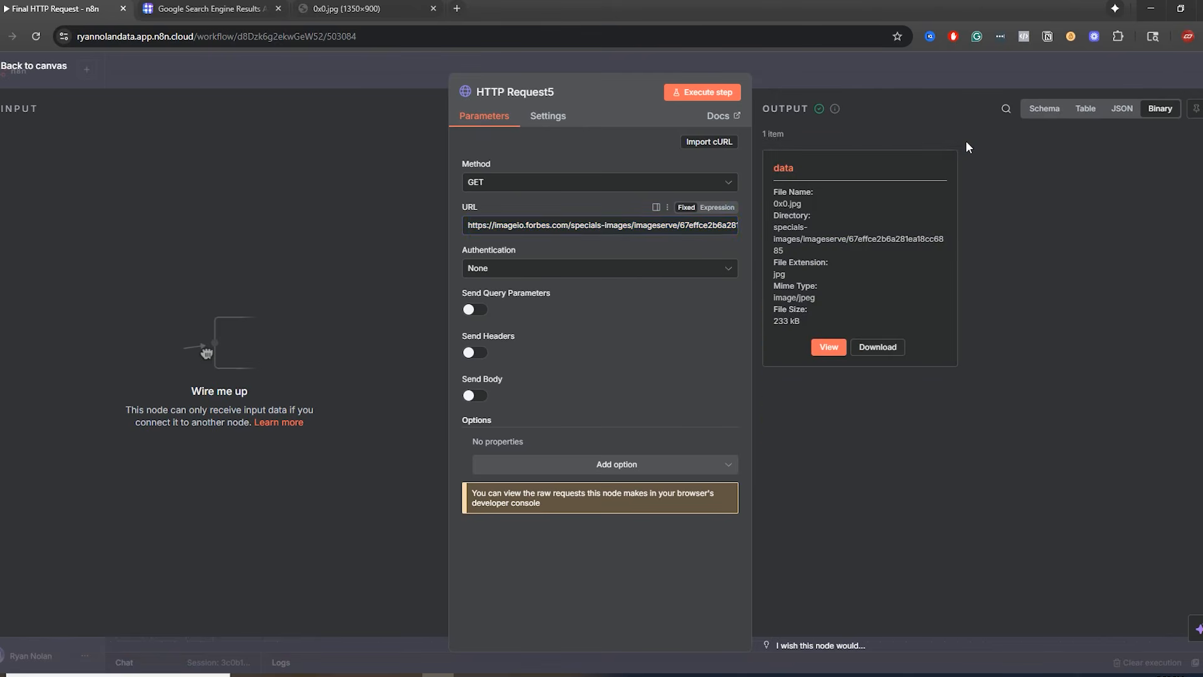
pyautogui.click(829, 349)
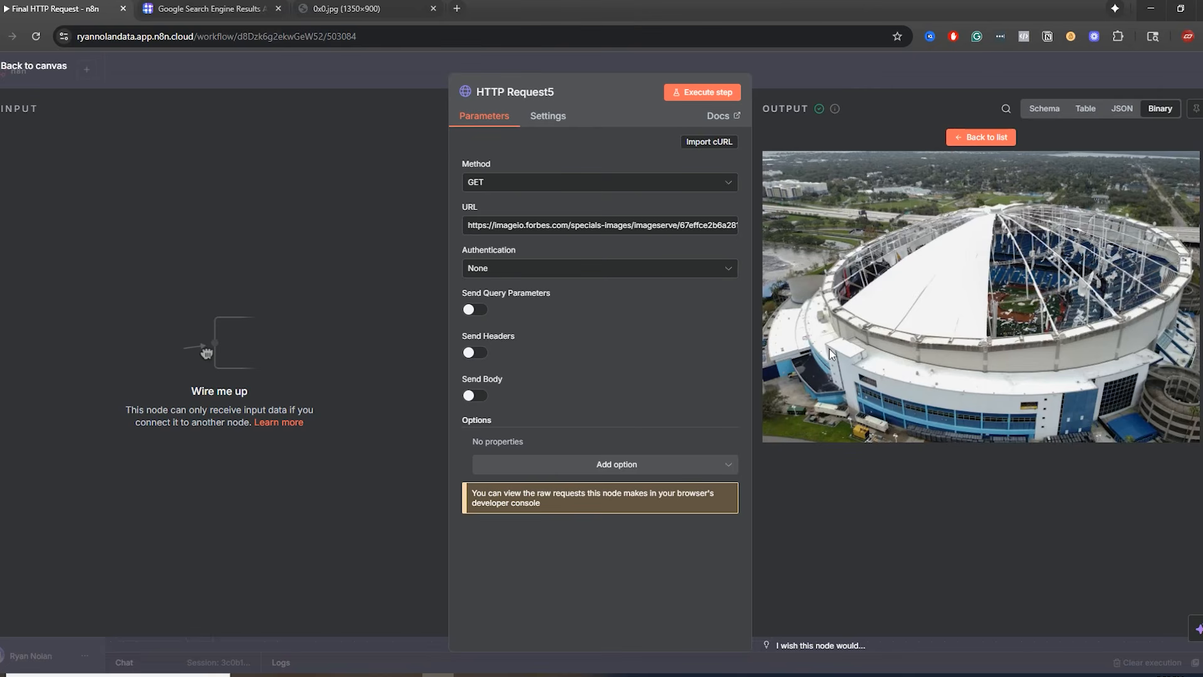
pyautogui.click(979, 139)
pyautogui.click(791, 69)
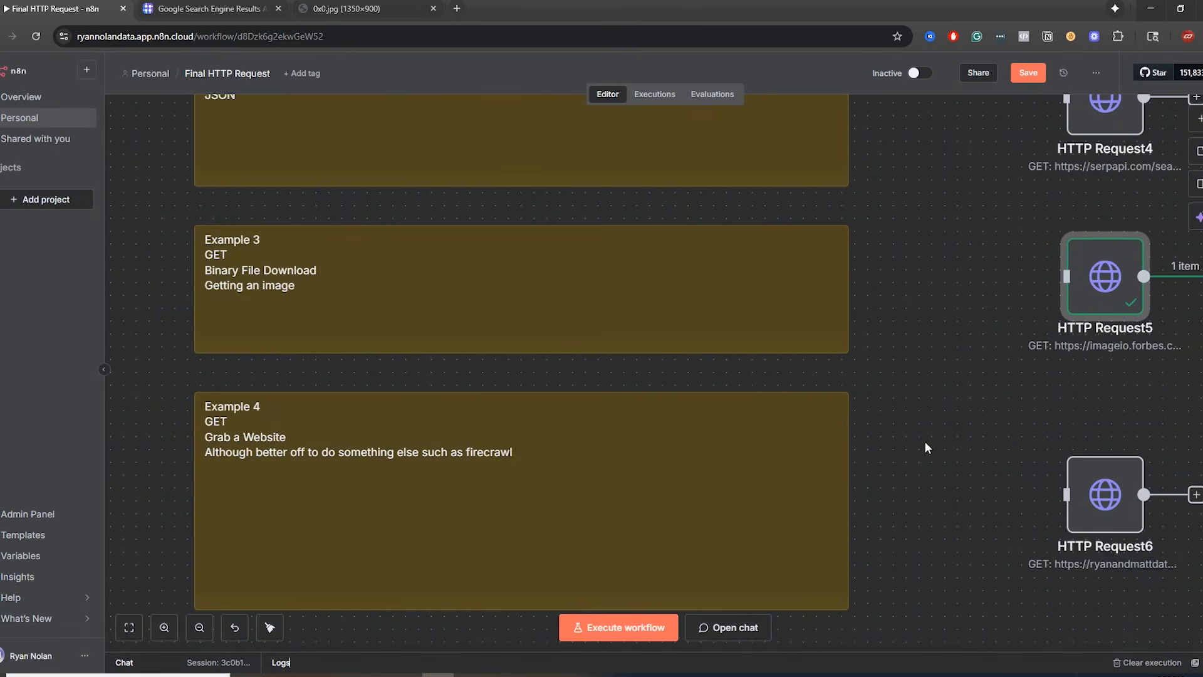
pyautogui.moveTo(926, 445); pyautogui.dragTo(921, 311)
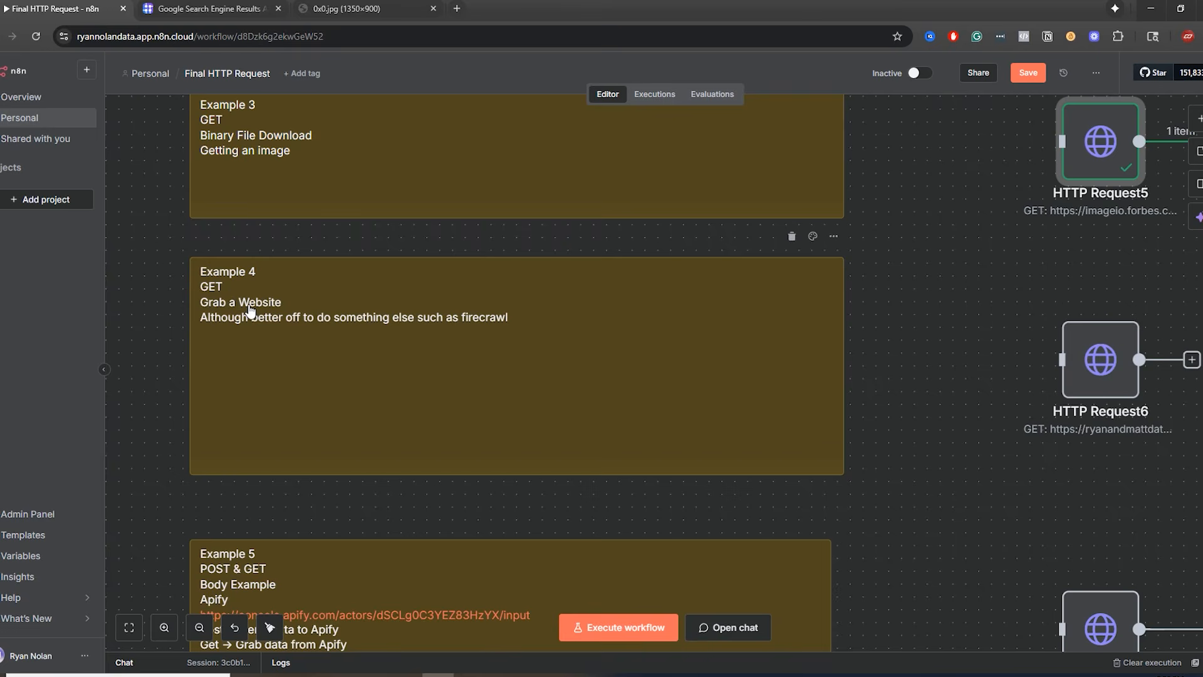
pyautogui.click(1103, 368)
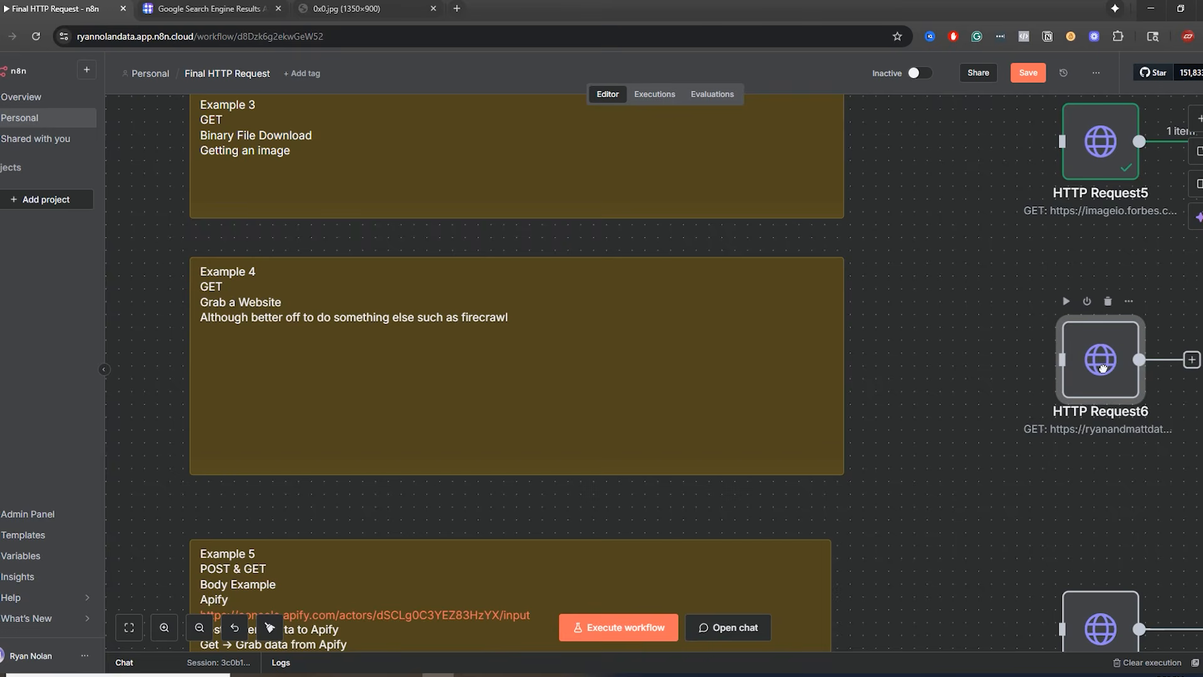
pyautogui.moveTo(1103, 369); pyautogui.dragTo(1095, 363)
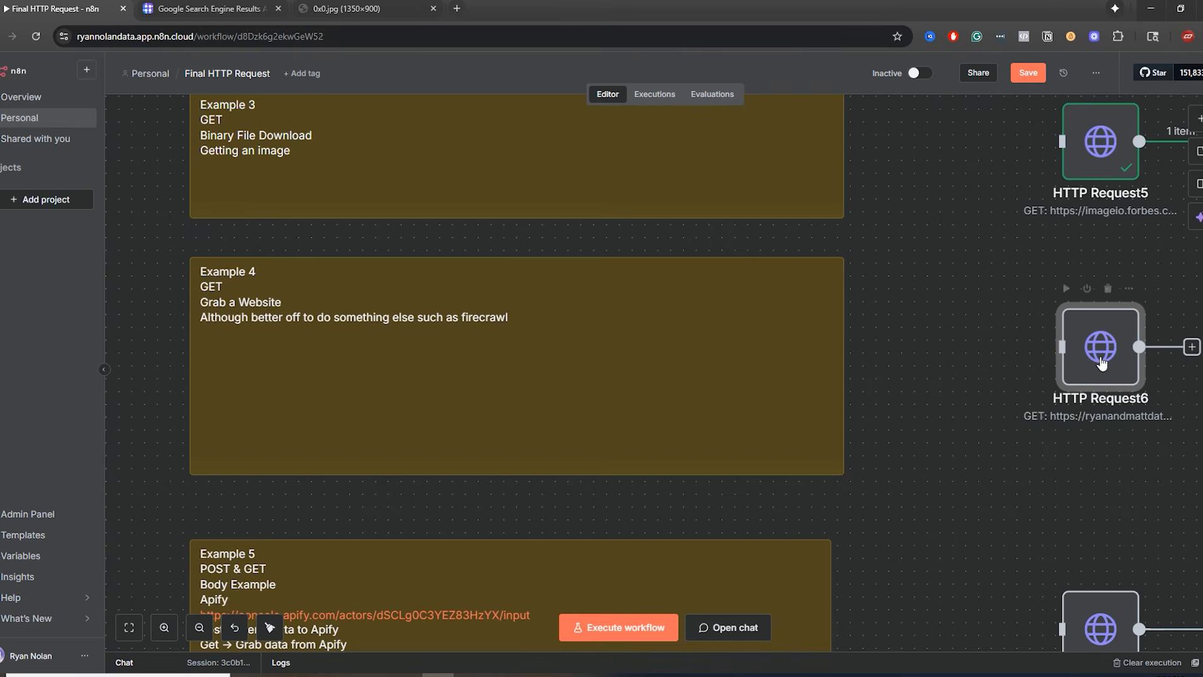
pyautogui.doubleClick(1112, 381)
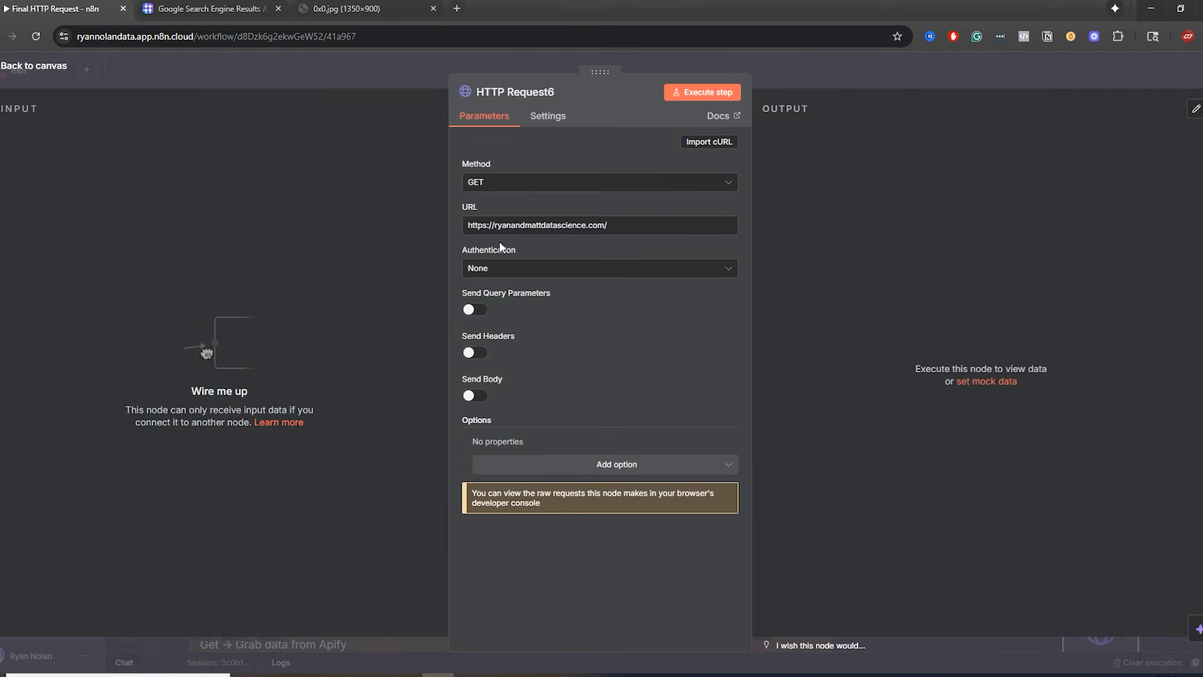
pyautogui.moveTo(617, 229); pyautogui.dragTo(467, 227)
pyautogui.click(709, 91)
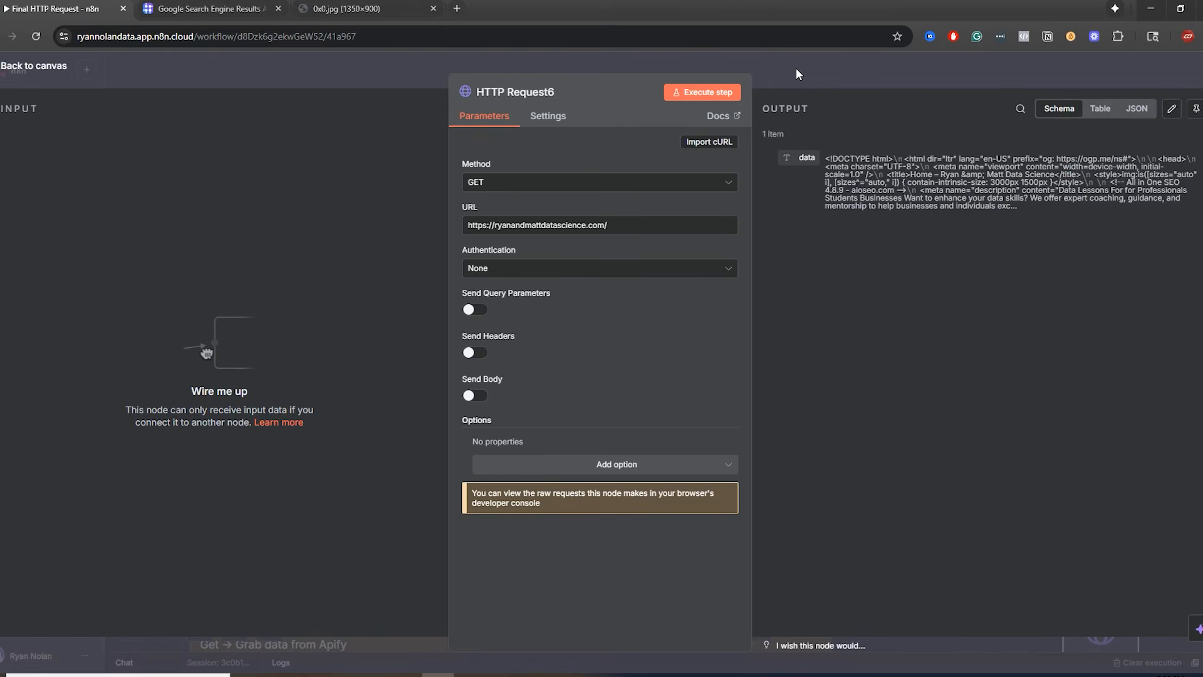
# - Examine the fetched website HTML in the HTTP Request6 output as a table, and return to the canvas
pyautogui.click(1100, 108)
pyautogui.scroll(-20, 899, 336)
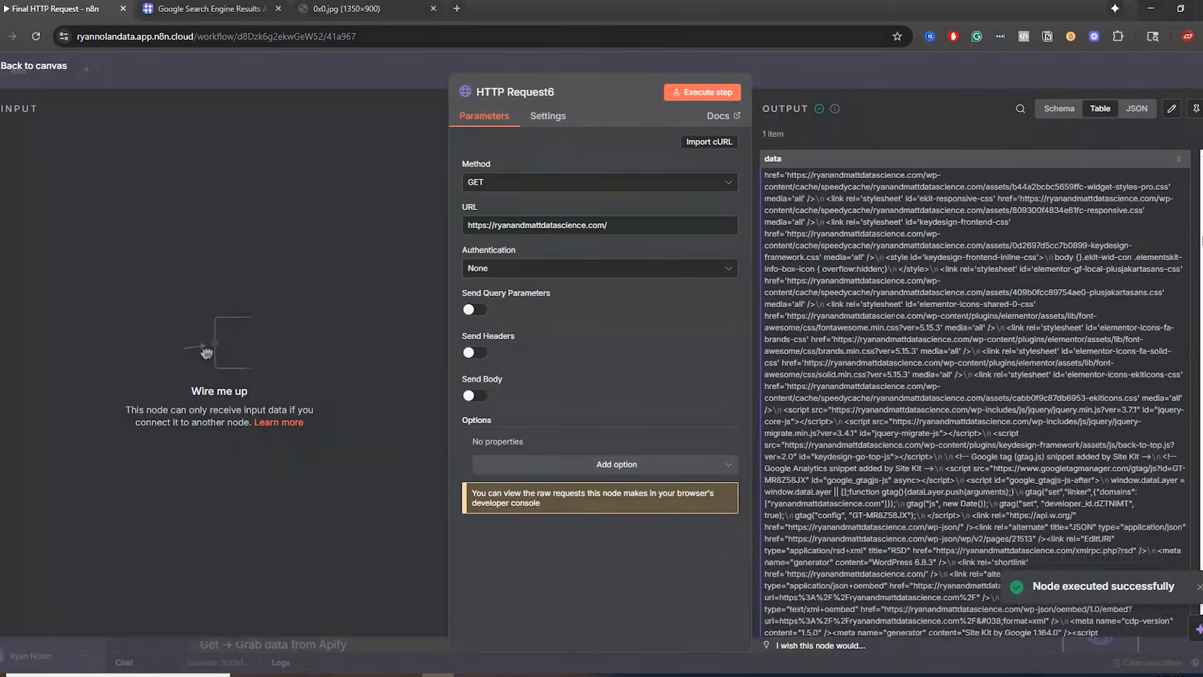
pyautogui.scroll(-15, 899, 337)
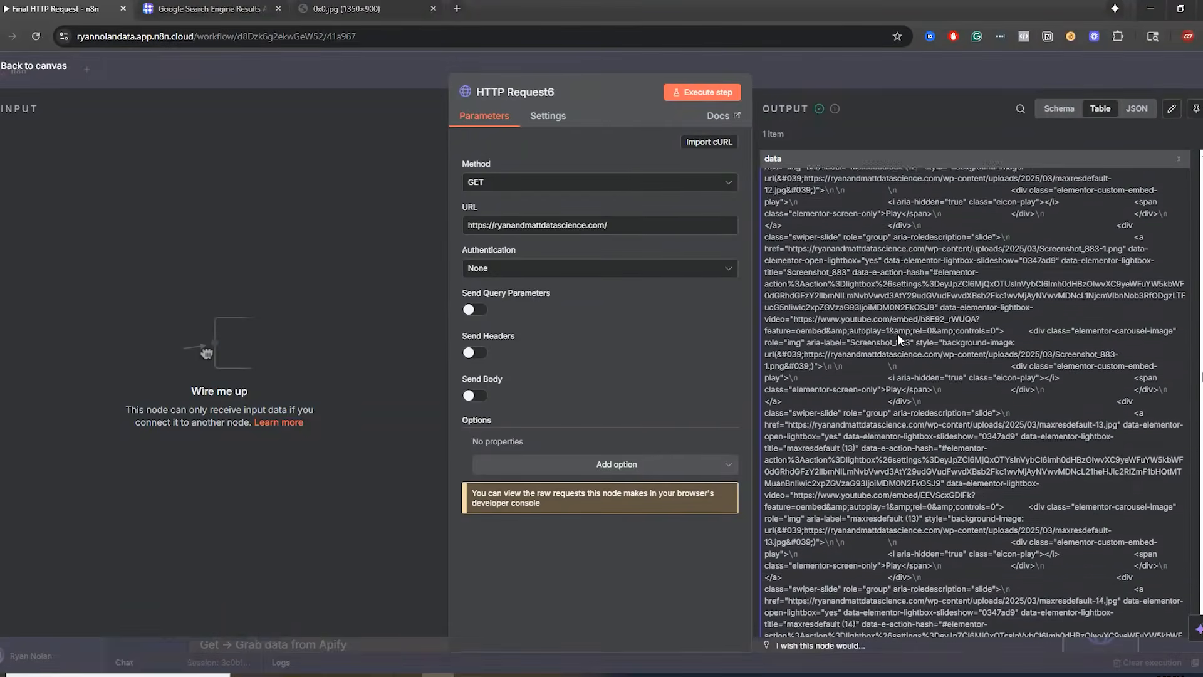
pyautogui.scroll(-10, 901, 315)
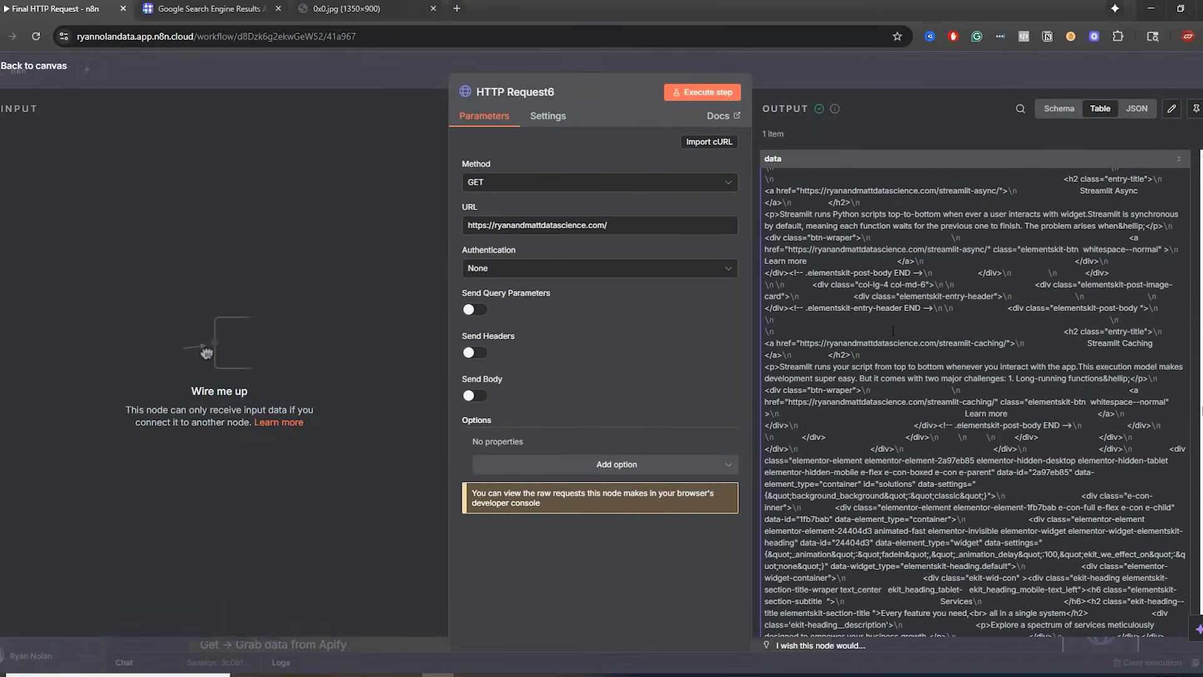
pyautogui.click(922, 81)
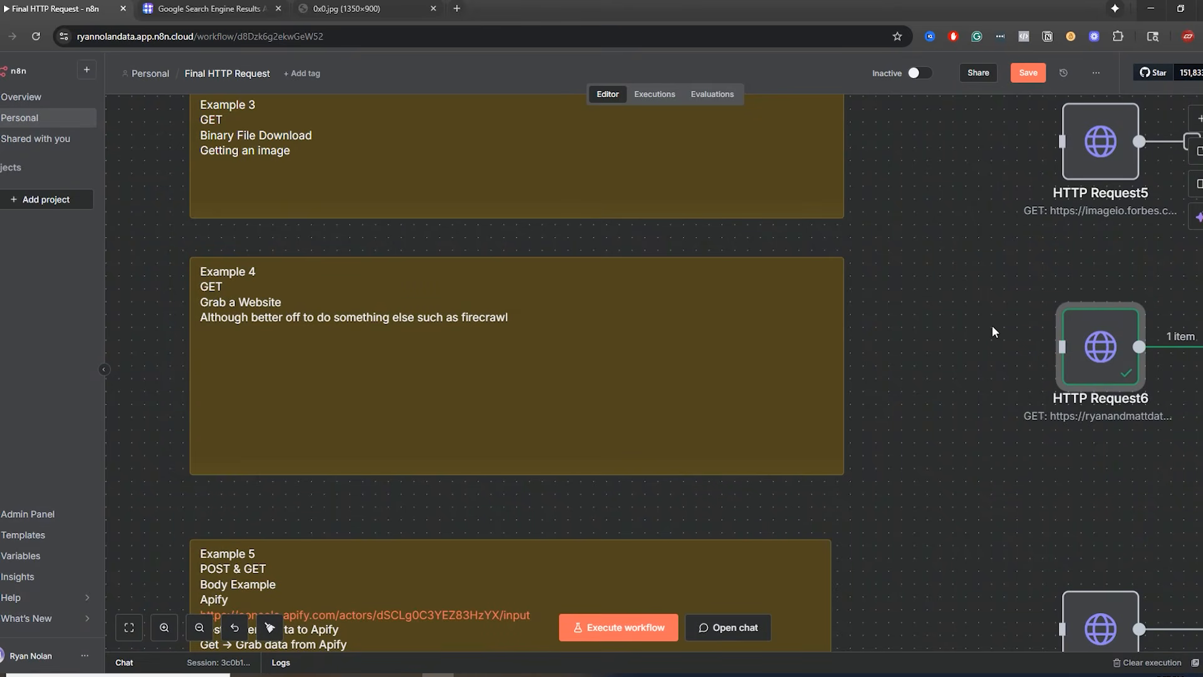
# - Locate and enlarge the Example 5 note about POST and GET requests to Apify
pyautogui.moveTo(991, 325); pyautogui.dragTo(982, 387)
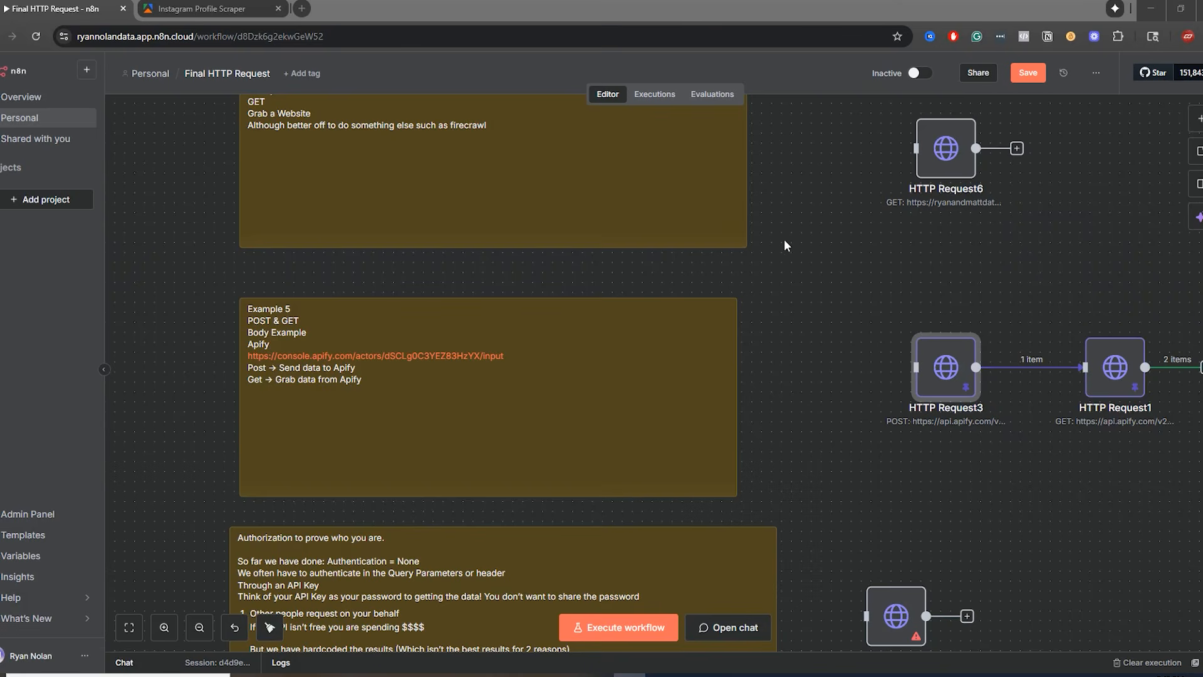
pyautogui.moveTo(796, 260); pyautogui.dragTo(815, 308)
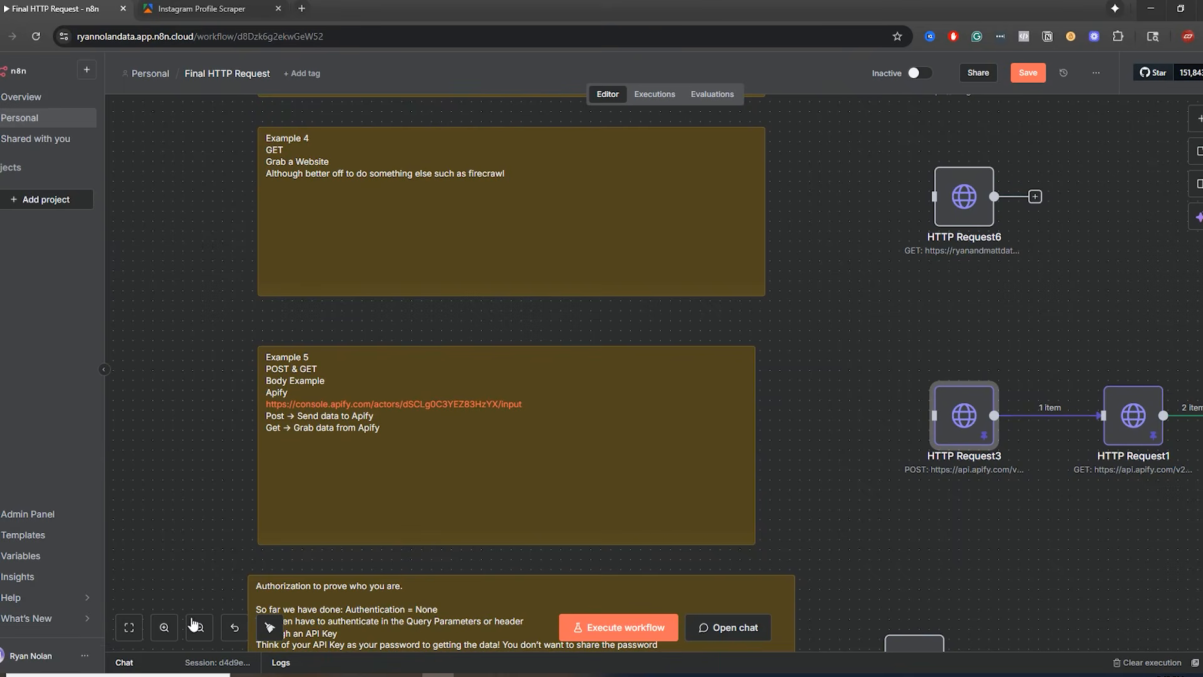
pyautogui.click(164, 628)
pyautogui.moveTo(895, 430); pyautogui.dragTo(1083, 328)
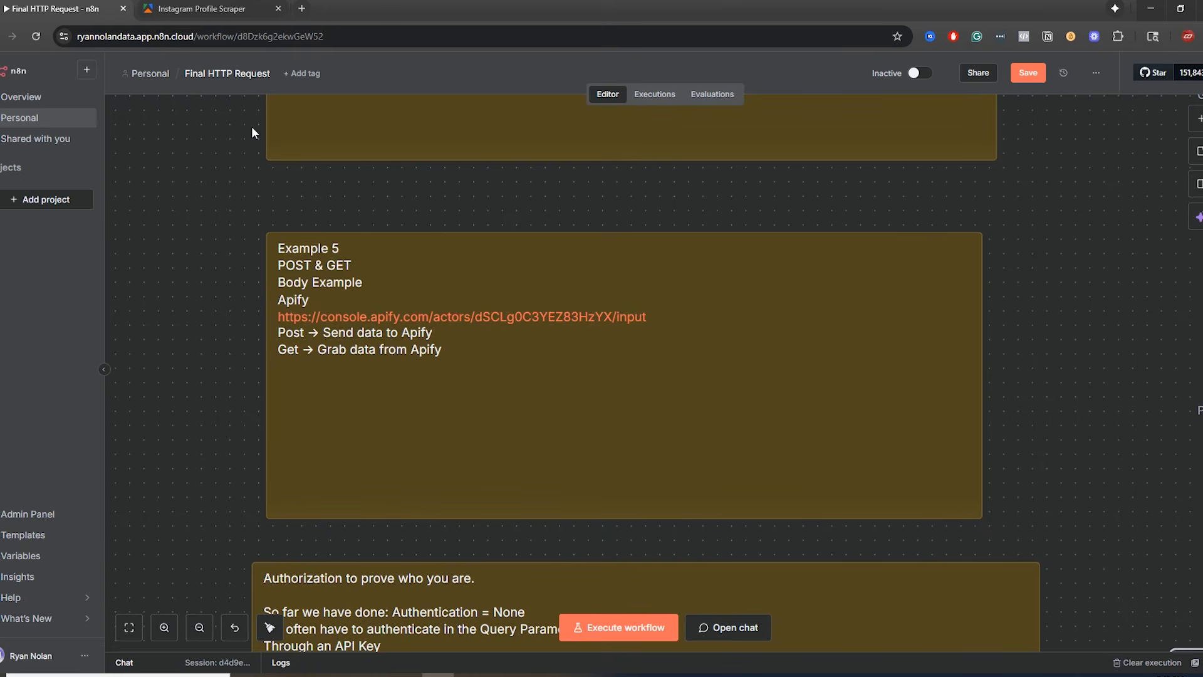
# - Switch to Apify, dismiss its API endpoints dialog, and highlight the Instagram Profile Scraper actor's title
pyautogui.click(200, 9)
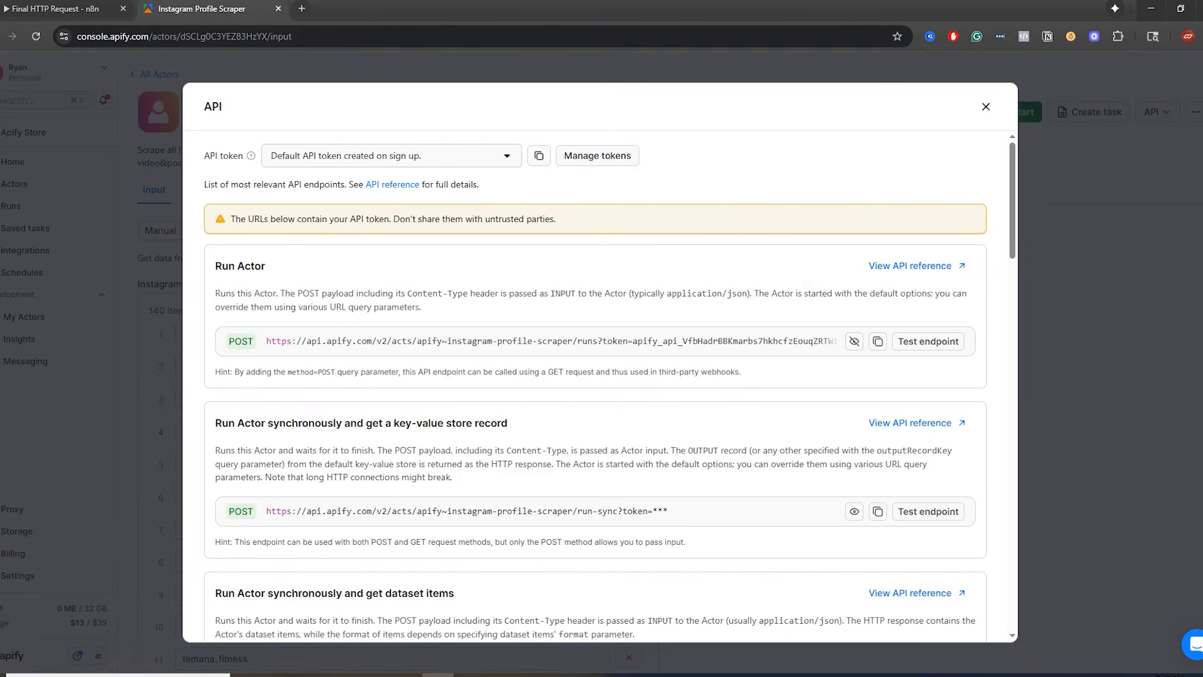
pyautogui.click(985, 108)
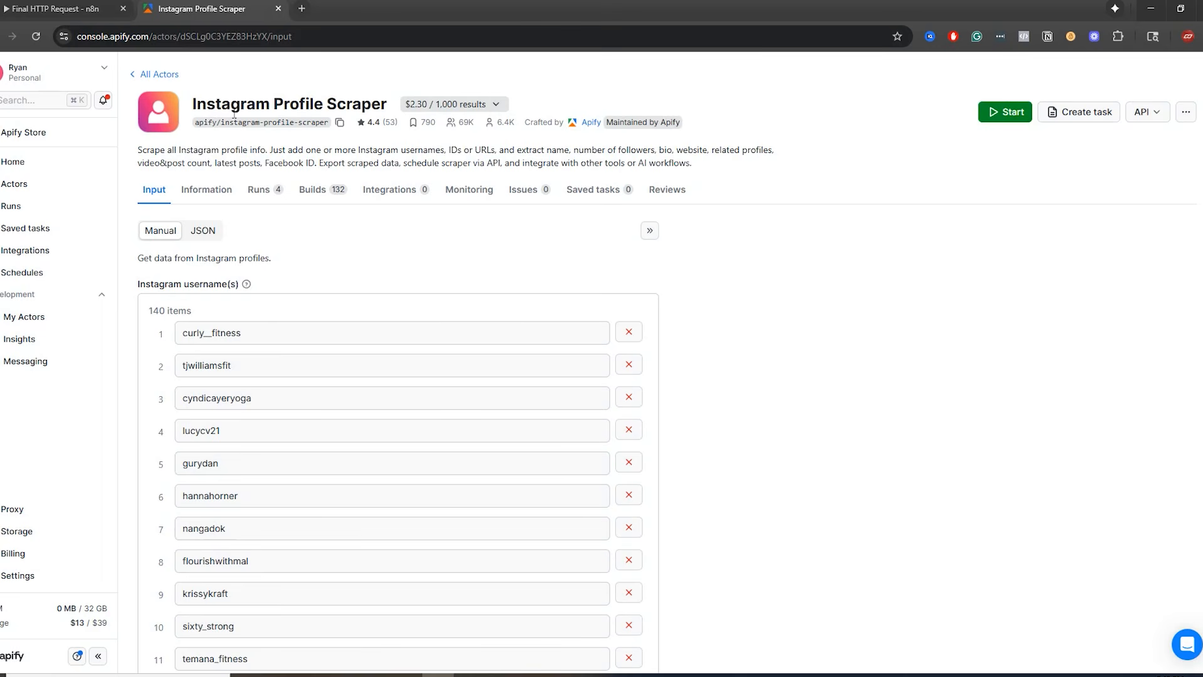
pyautogui.tripleClick(352, 102)
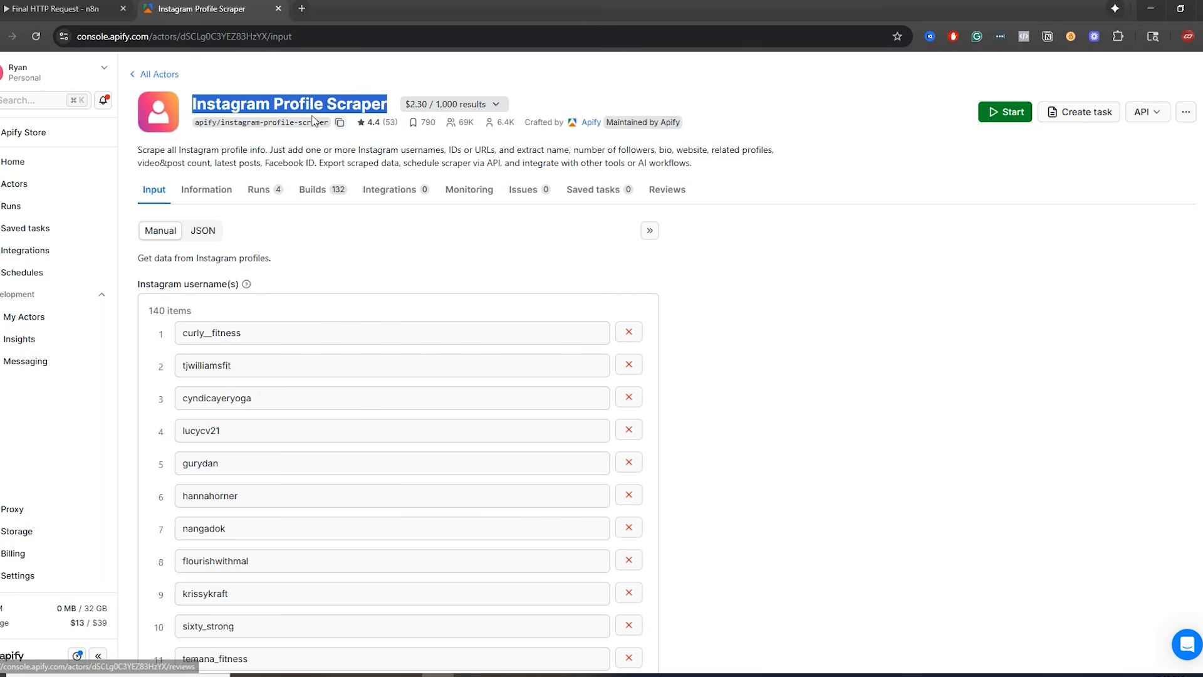
pyautogui.doubleClick(237, 103)
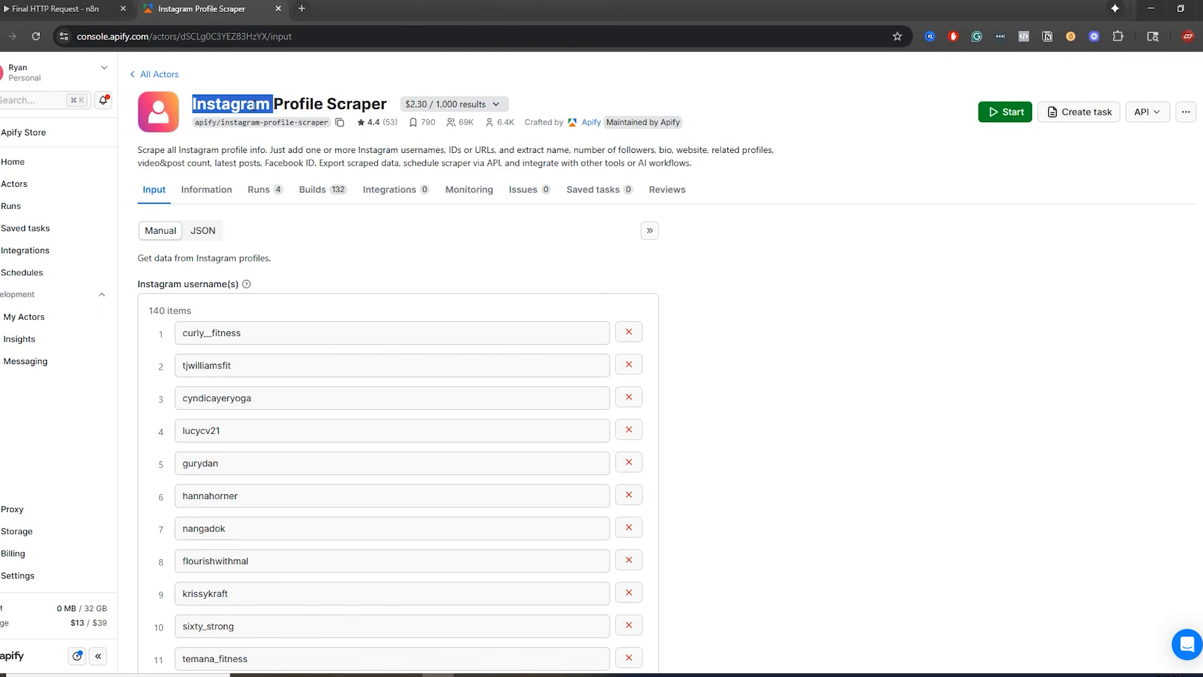
# - Switch back to n8n, open the Example 5 note for editing, and highlight its POST and GET lines about sending and grabbing Apify data
pyautogui.click(60, 15)
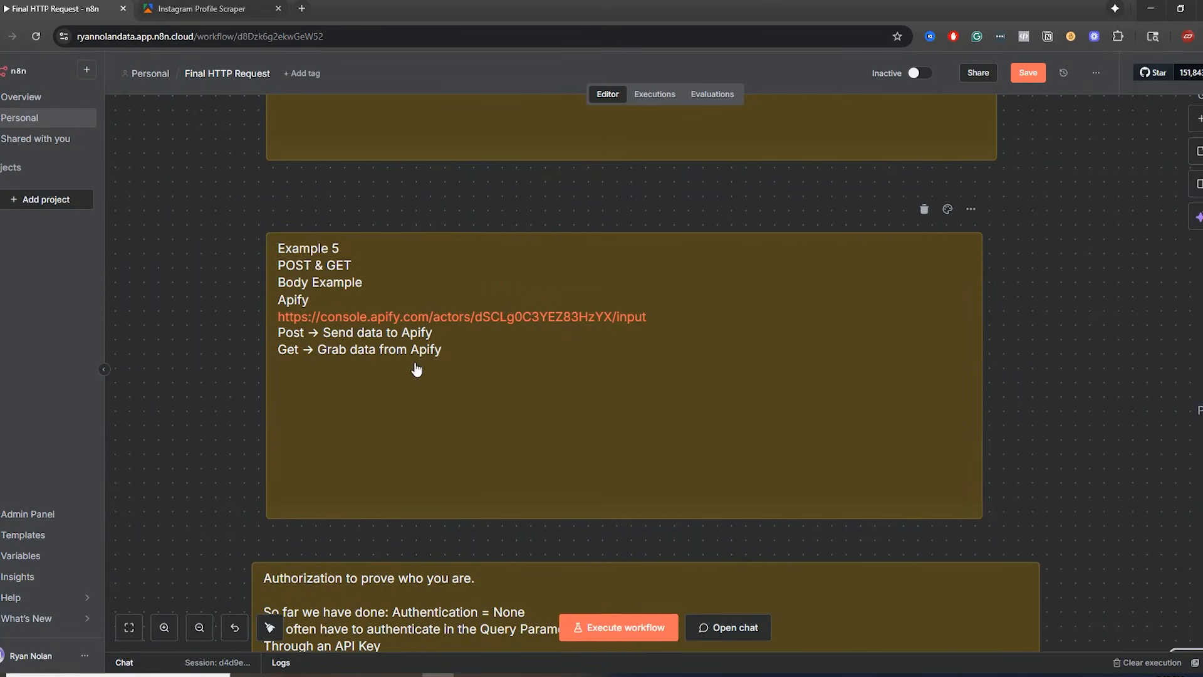
pyautogui.doubleClick(324, 329)
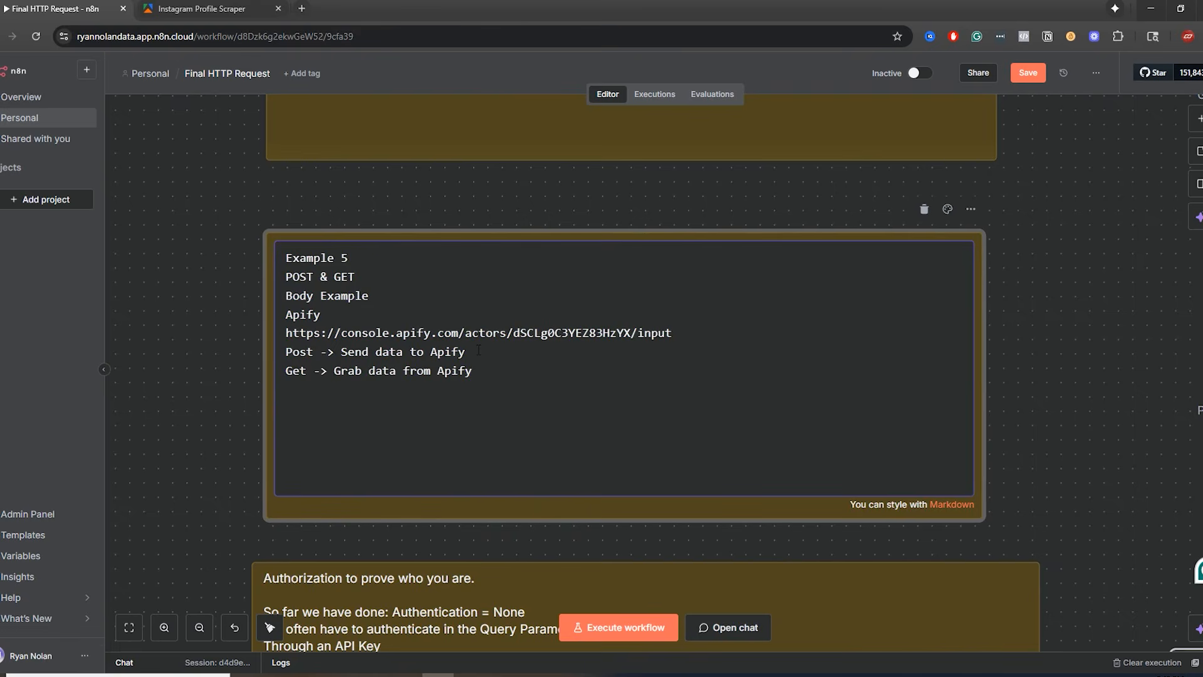
pyautogui.moveTo(465, 351); pyautogui.dragTo(341, 352)
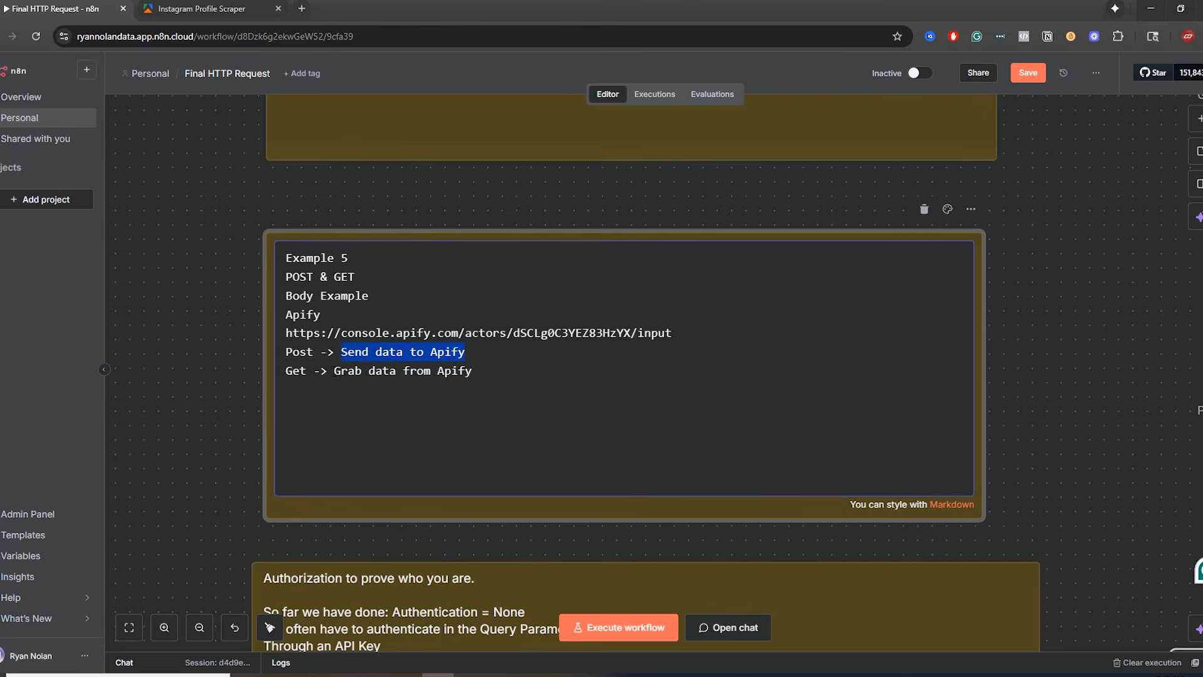
pyautogui.moveTo(334, 370); pyautogui.dragTo(286, 352)
pyautogui.click(487, 369)
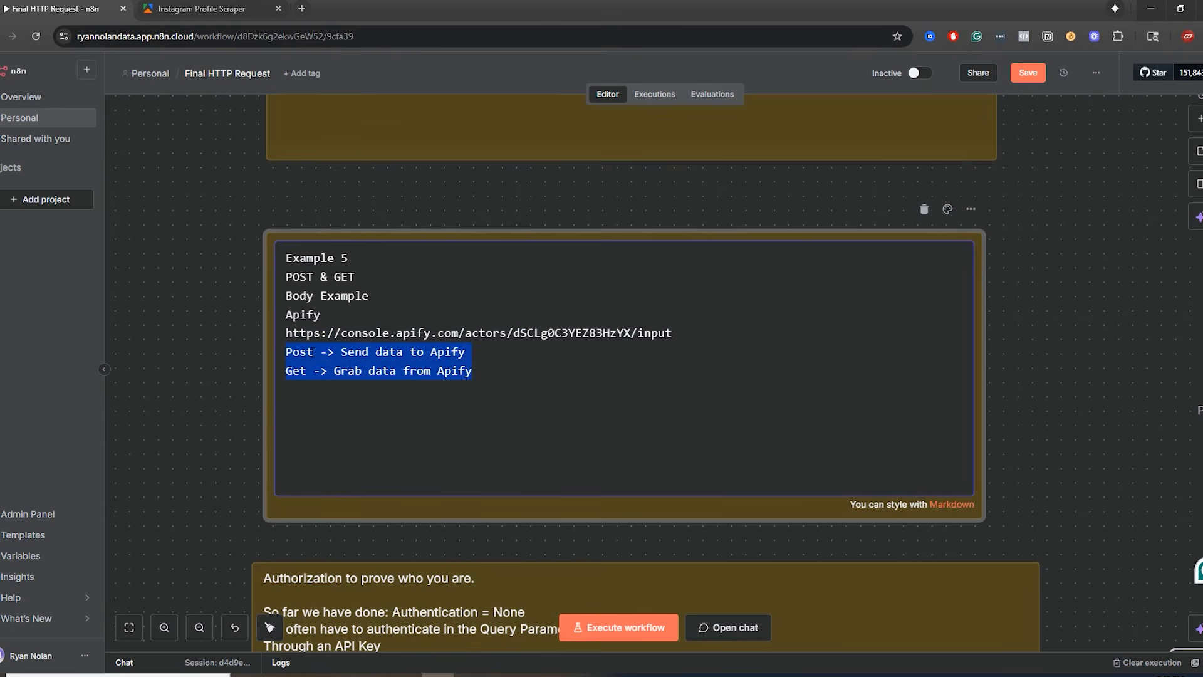
pyautogui.doubleClick(298, 277)
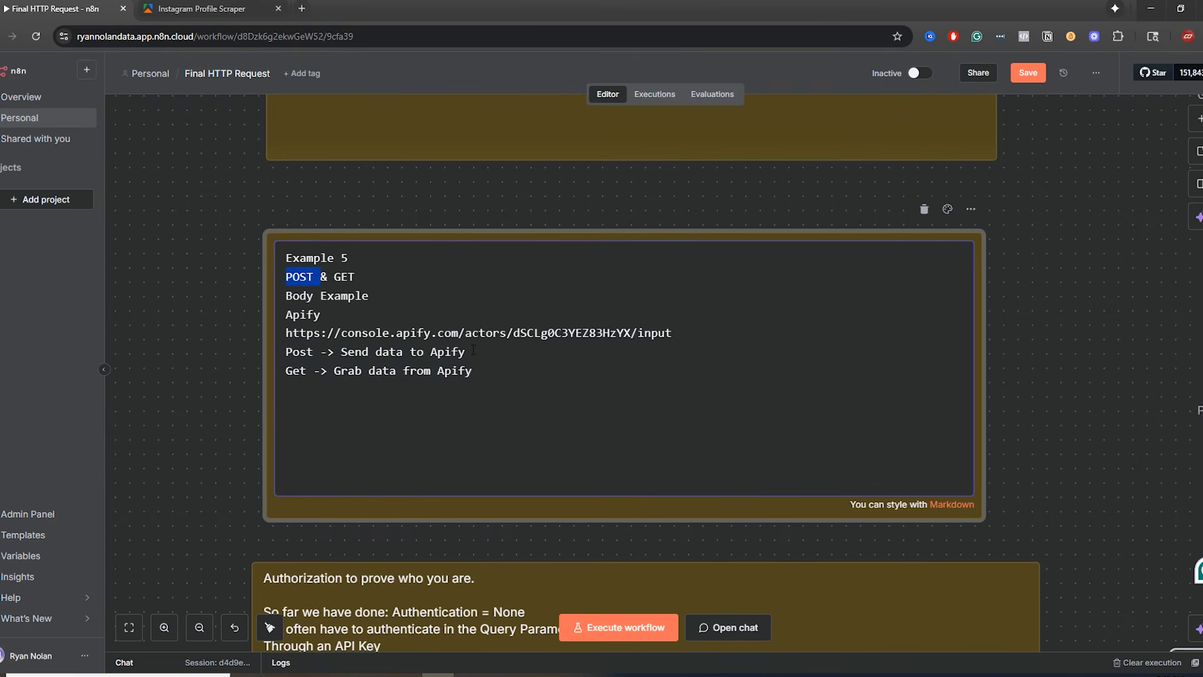
pyautogui.moveTo(473, 351); pyautogui.dragTo(294, 351)
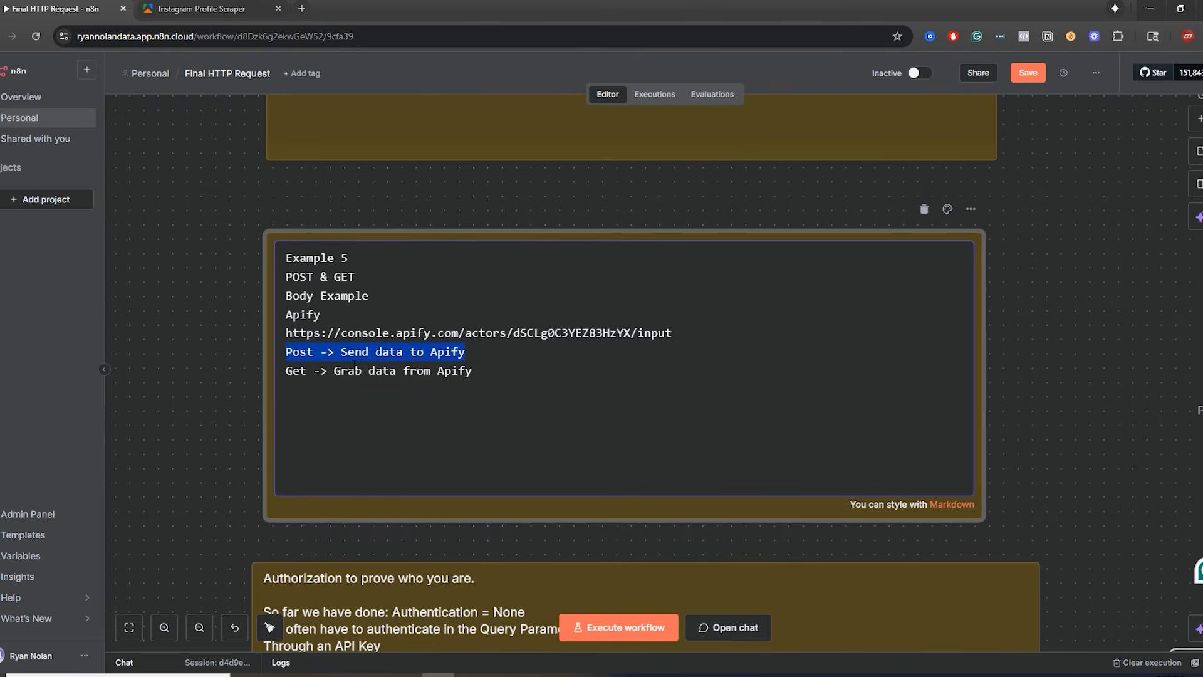
# - Highlight the Example 5 note's Get line about grabbing data from Apify, and leave the note's editing mode
pyautogui.click(476, 367)
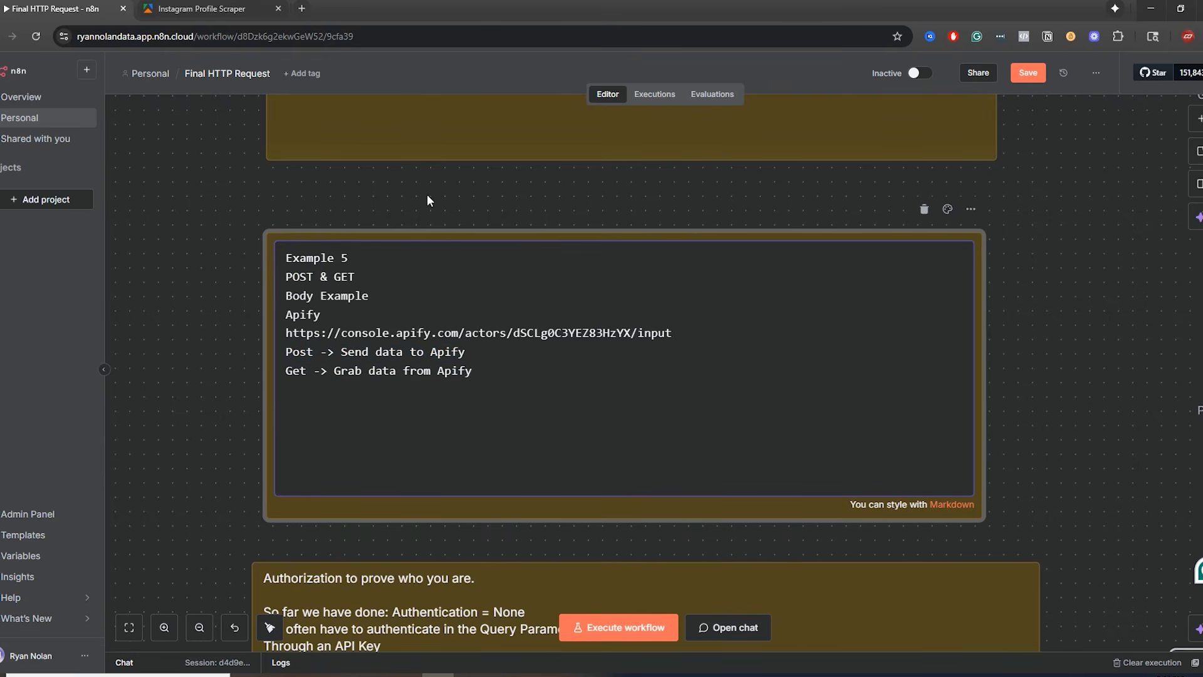
pyautogui.moveTo(475, 370); pyautogui.dragTo(283, 363)
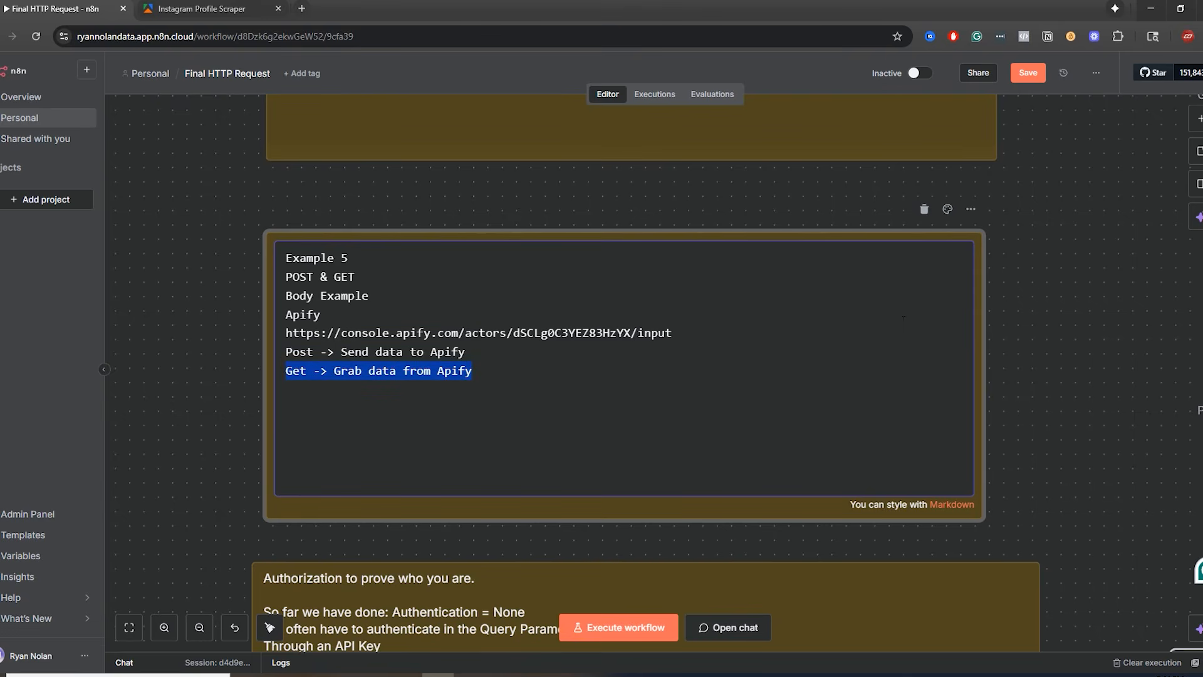
pyautogui.click(1083, 288)
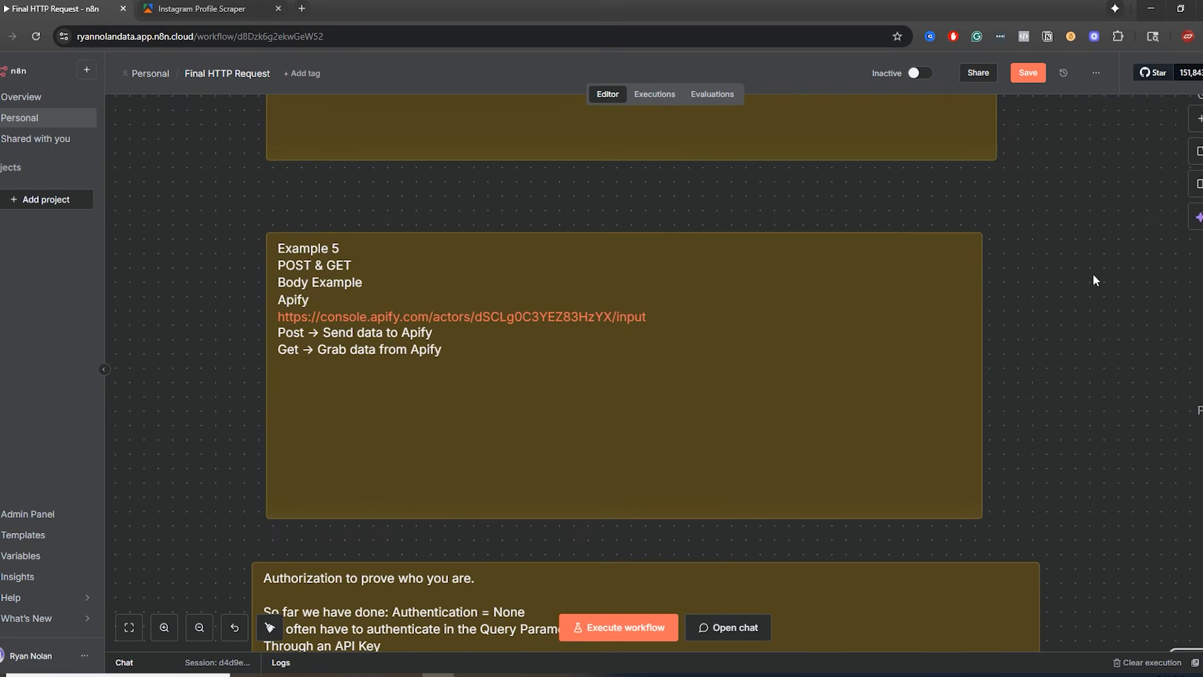
# - Search the node library for "apif", review the Apify node's available actions, and return to the canvas beside HTTP Request3
pyautogui.hscroll(5, 1096, 269)
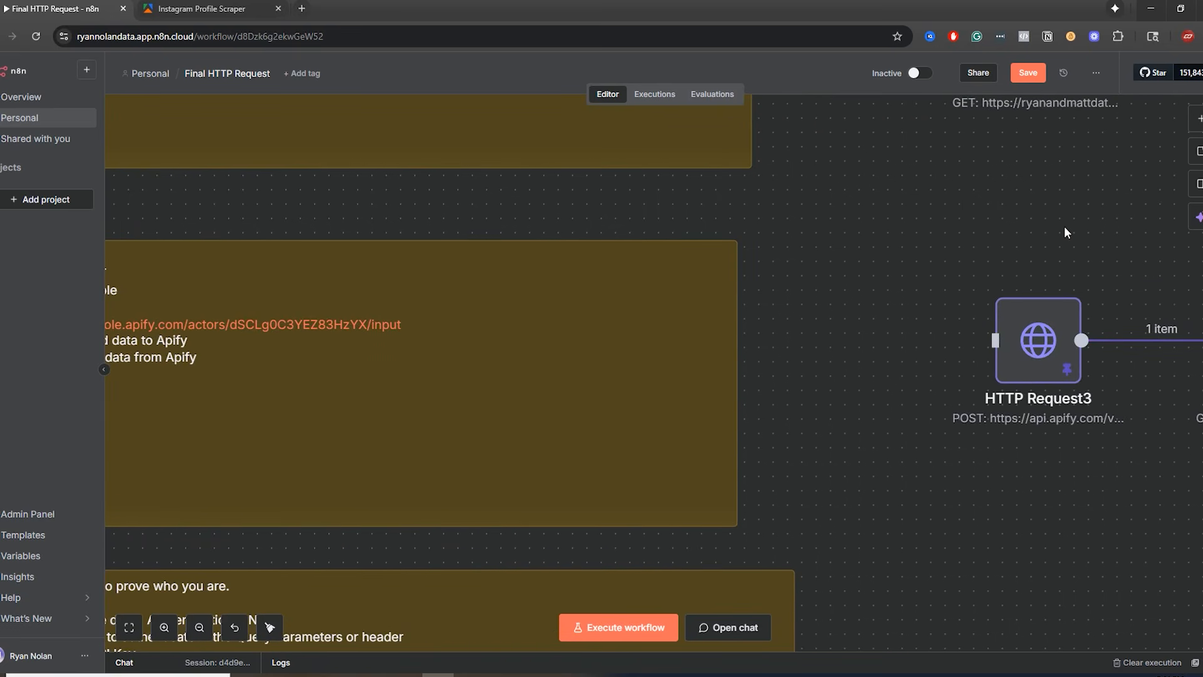
pyautogui.moveTo(1064, 228); pyautogui.dragTo(746, 190)
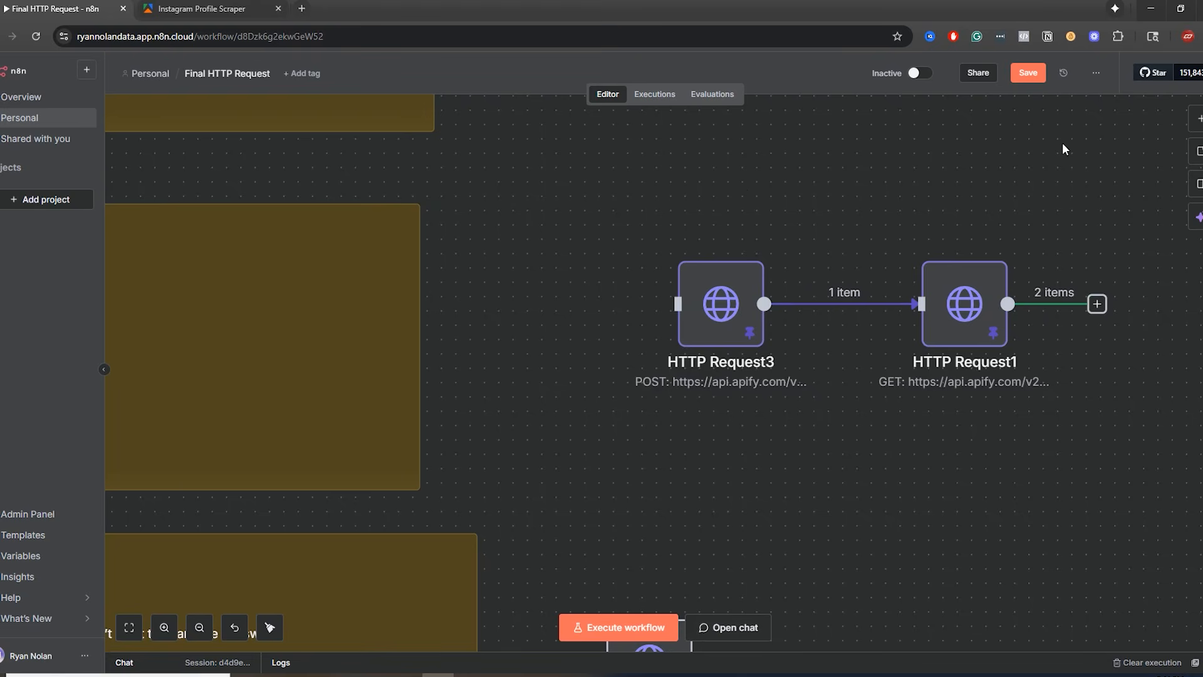
pyautogui.click(1197, 118)
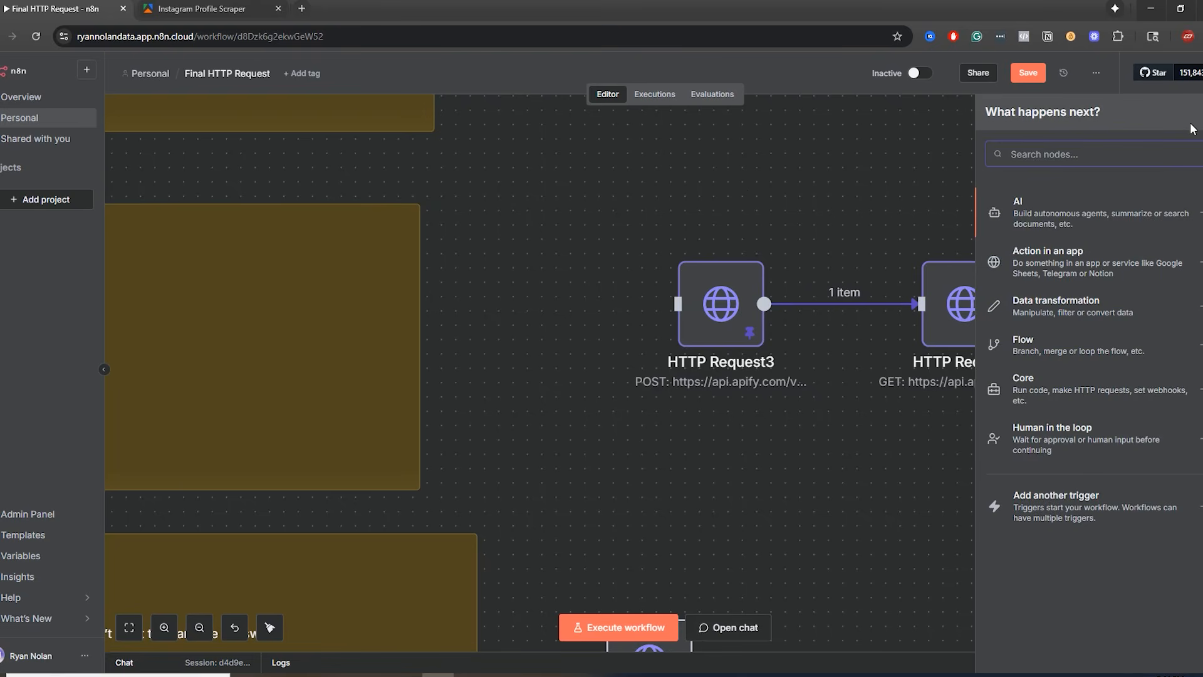
pyautogui.write('apif')
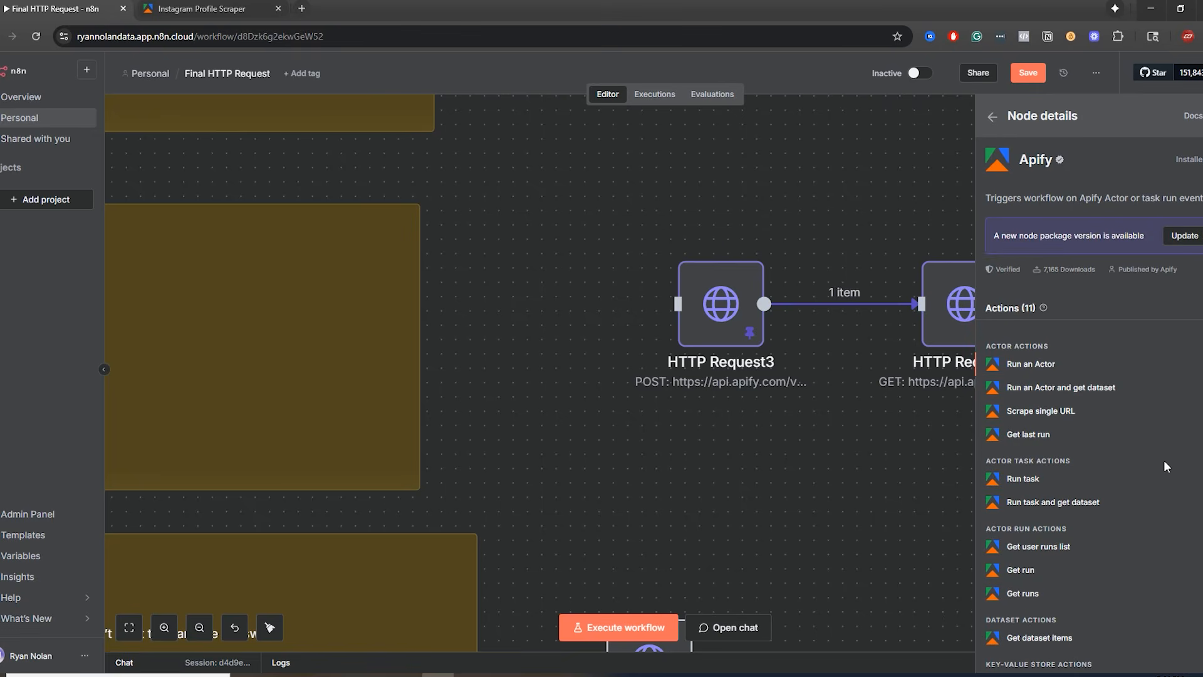
pyautogui.scroll(-3, 1110, 445)
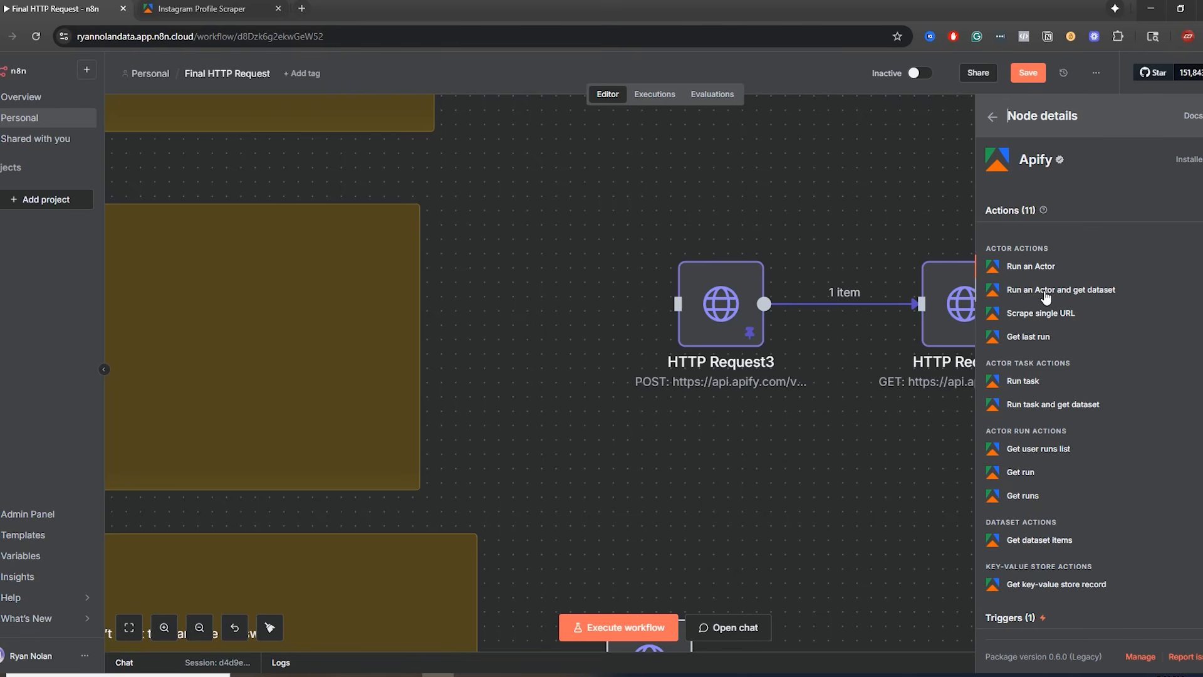
pyautogui.click(617, 236)
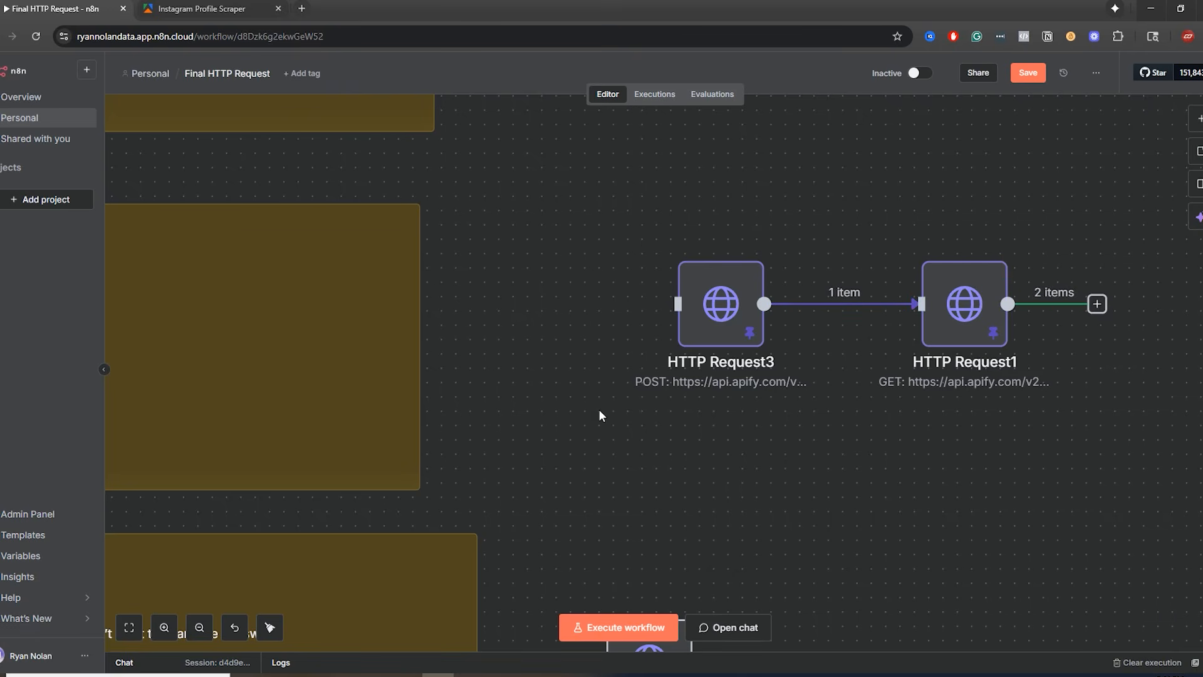
pyautogui.moveTo(565, 388); pyautogui.dragTo(894, 367)
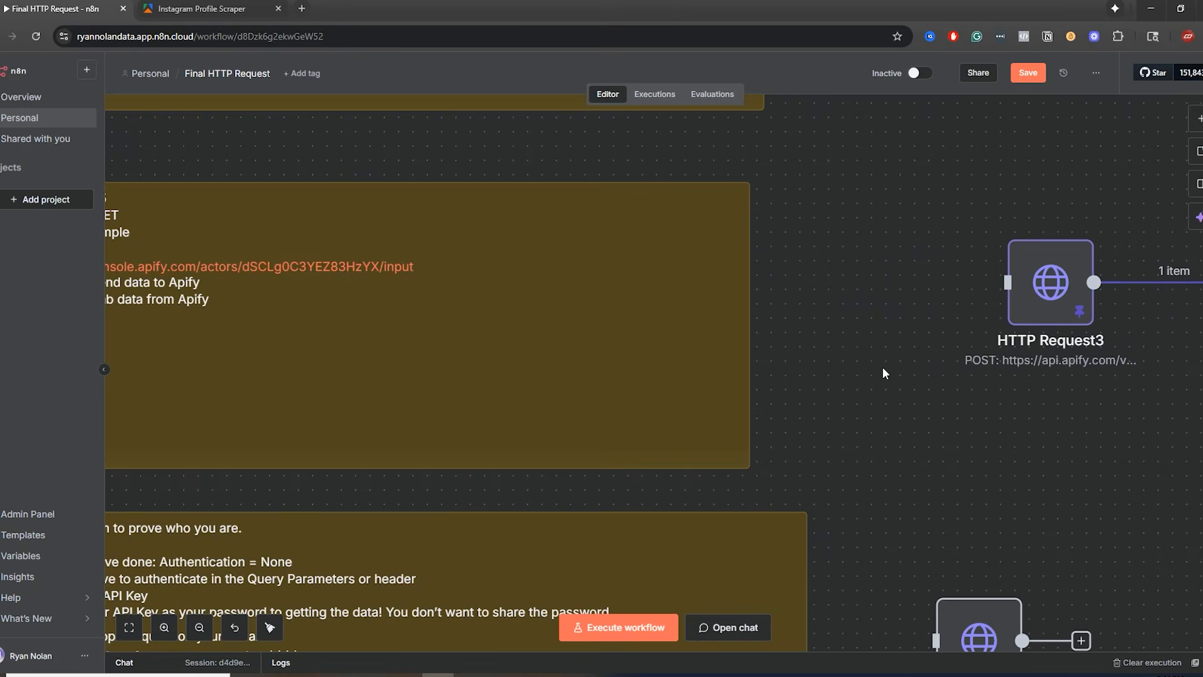
# - Switch to Apify, open the Instagram Profile Scraper's API endpoints, and highlight the Run Actor description of the POST payload
pyautogui.click(201, 9)
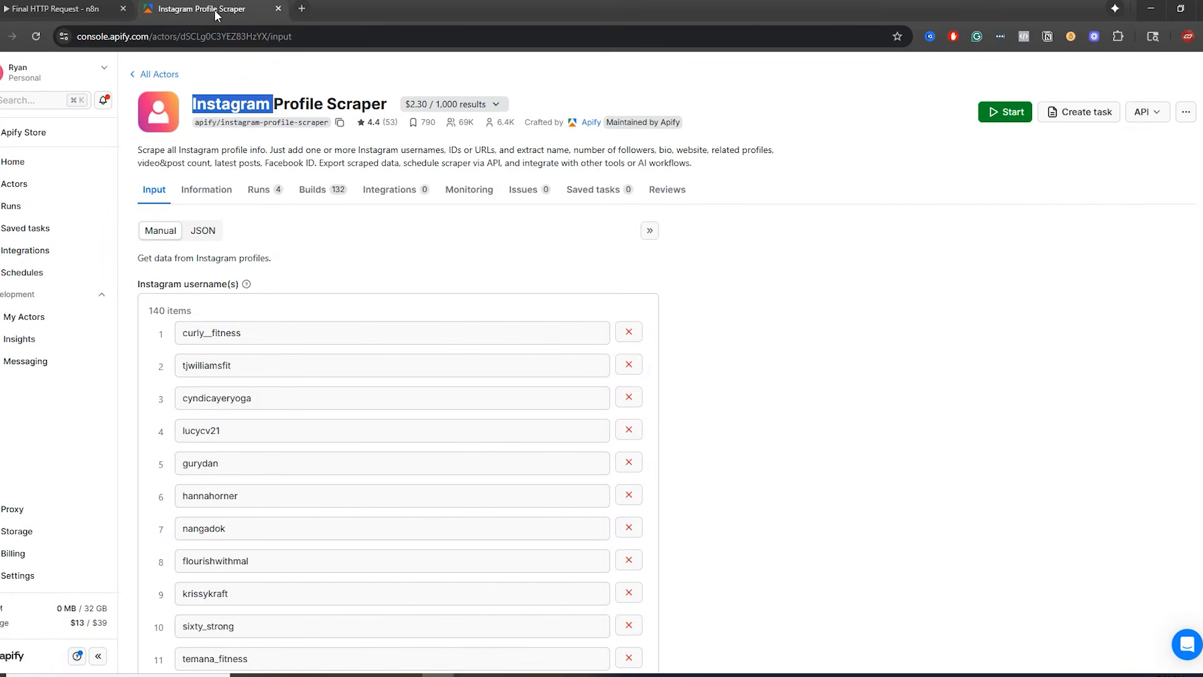
pyautogui.click(1157, 123)
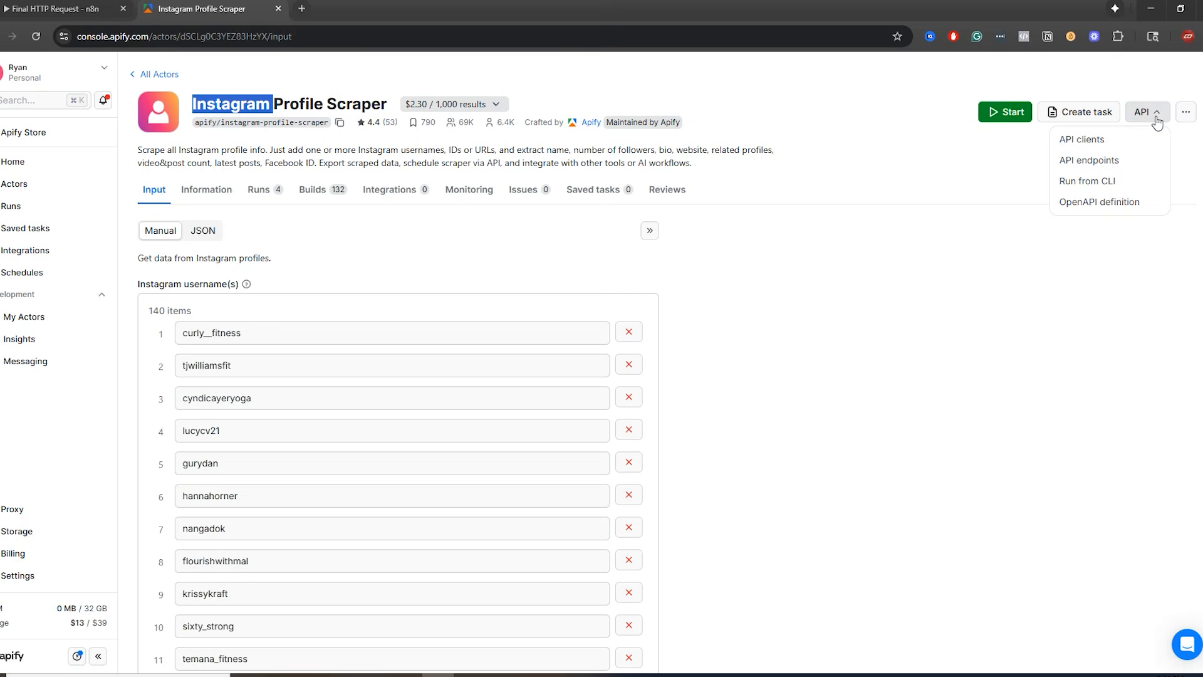
pyautogui.click(1108, 166)
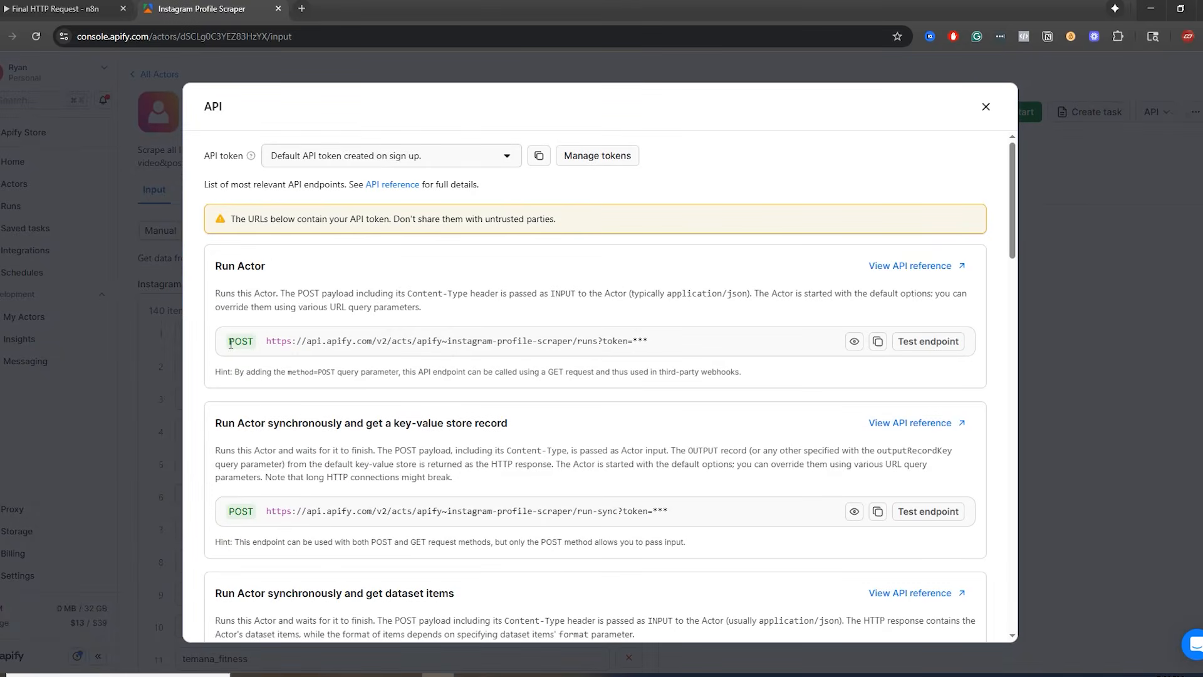
pyautogui.moveTo(215, 266); pyautogui.dragTo(421, 307)
pyautogui.click(227, 294)
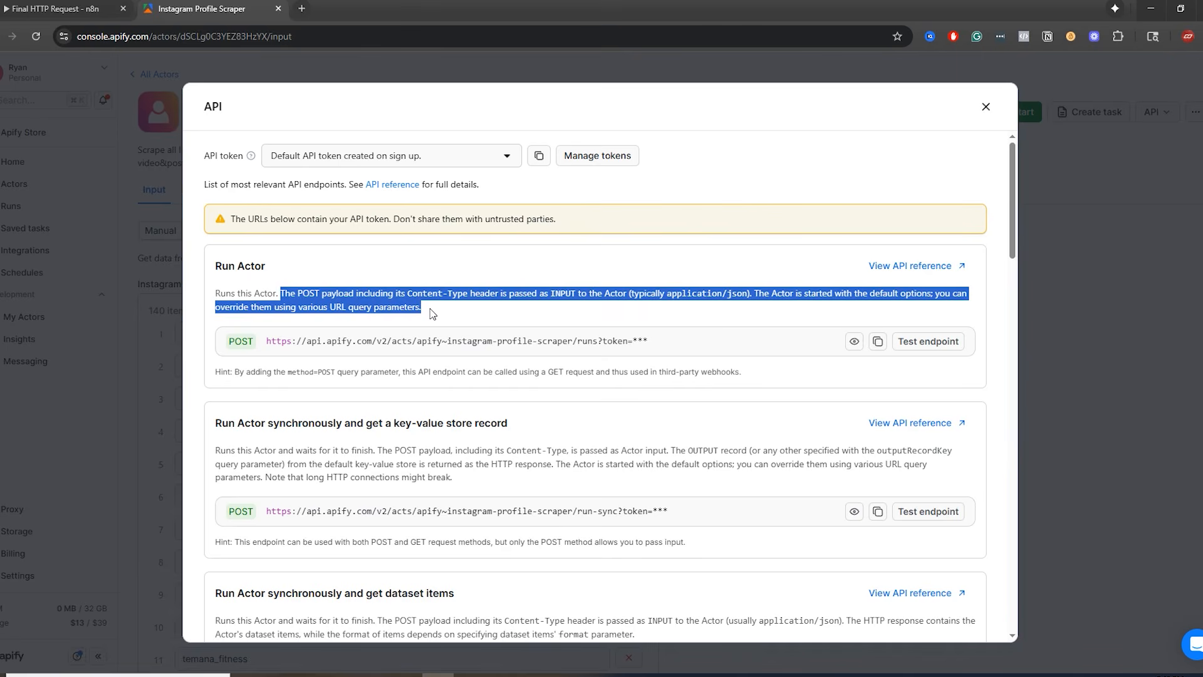
# - Highlight the Run Actor endpoint's POST URL, its masked token value, and the complete URL including the token parameter
pyautogui.doubleClick(275, 341)
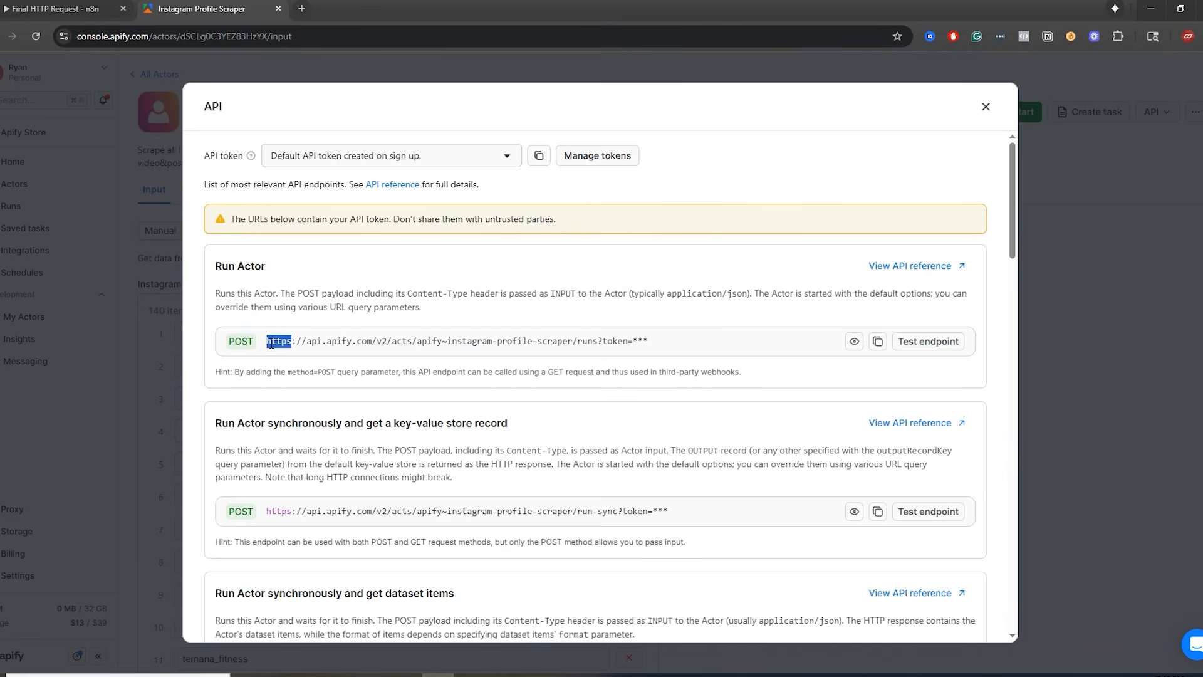
pyautogui.moveTo(271, 344); pyautogui.dragTo(557, 352)
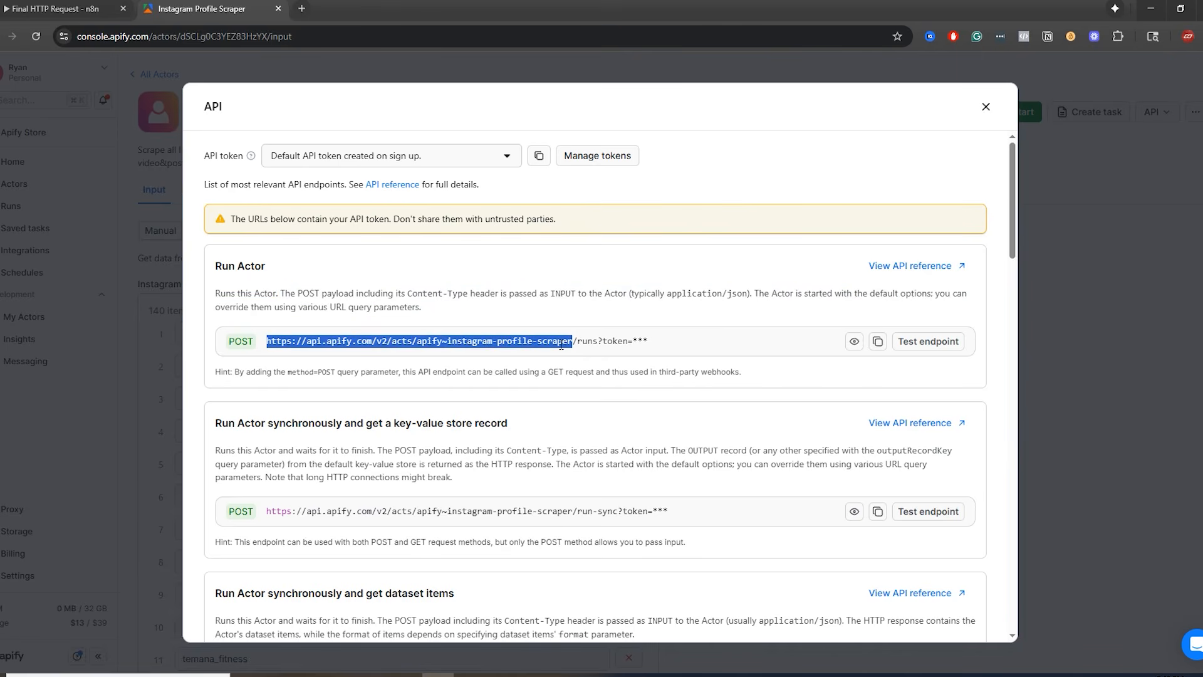
pyautogui.moveTo(648, 342); pyautogui.dragTo(633, 340)
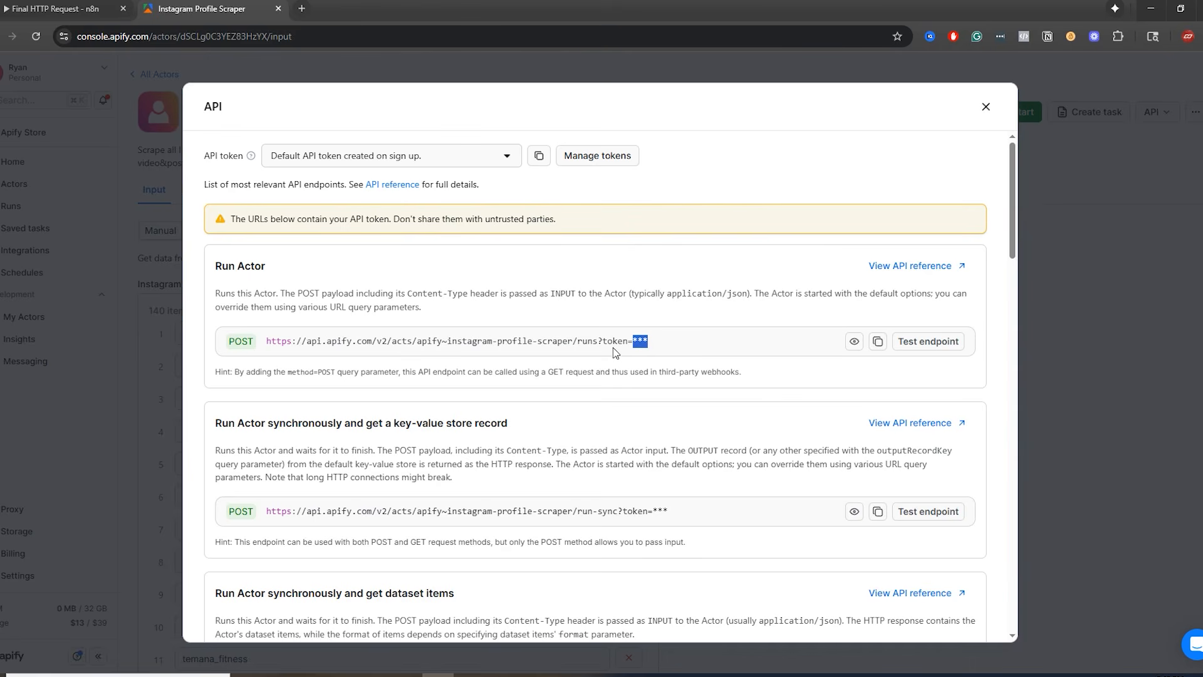
pyautogui.click(604, 339)
pyautogui.moveTo(648, 341); pyautogui.dragTo(634, 343)
pyautogui.moveTo(649, 343); pyautogui.dragTo(268, 351)
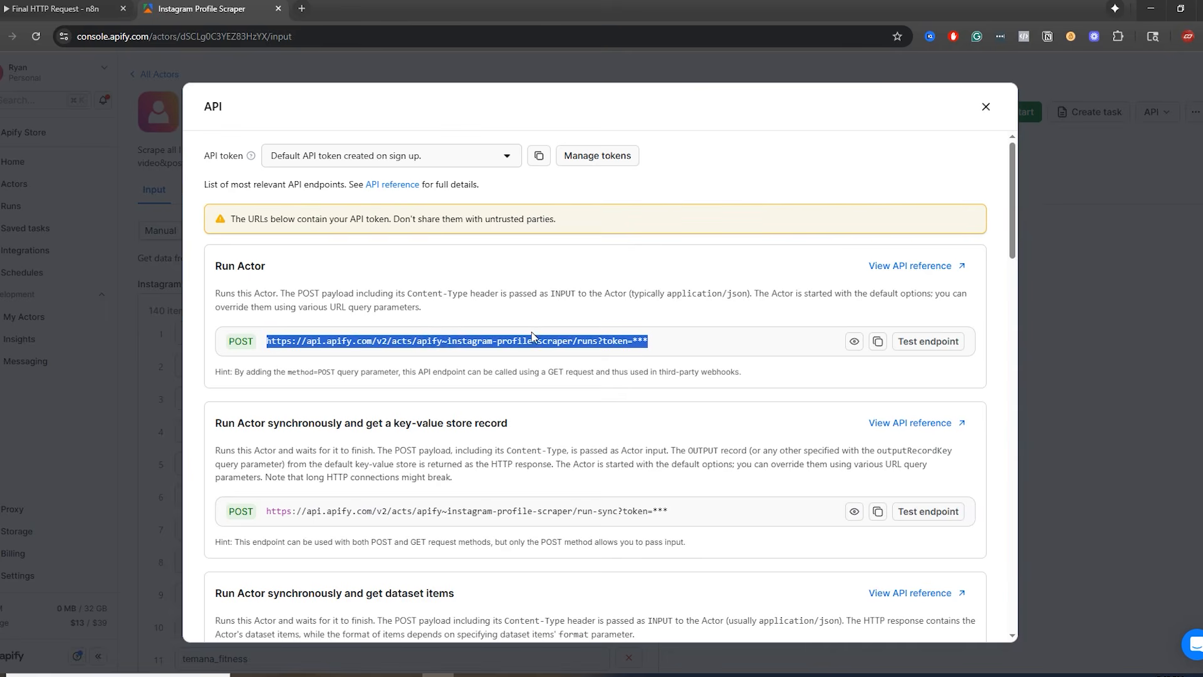
# - Highlight the masked token in the Run Actor URL and reveal the hidden token value
pyautogui.click(614, 342)
pyautogui.moveTo(651, 345); pyautogui.dragTo(636, 342)
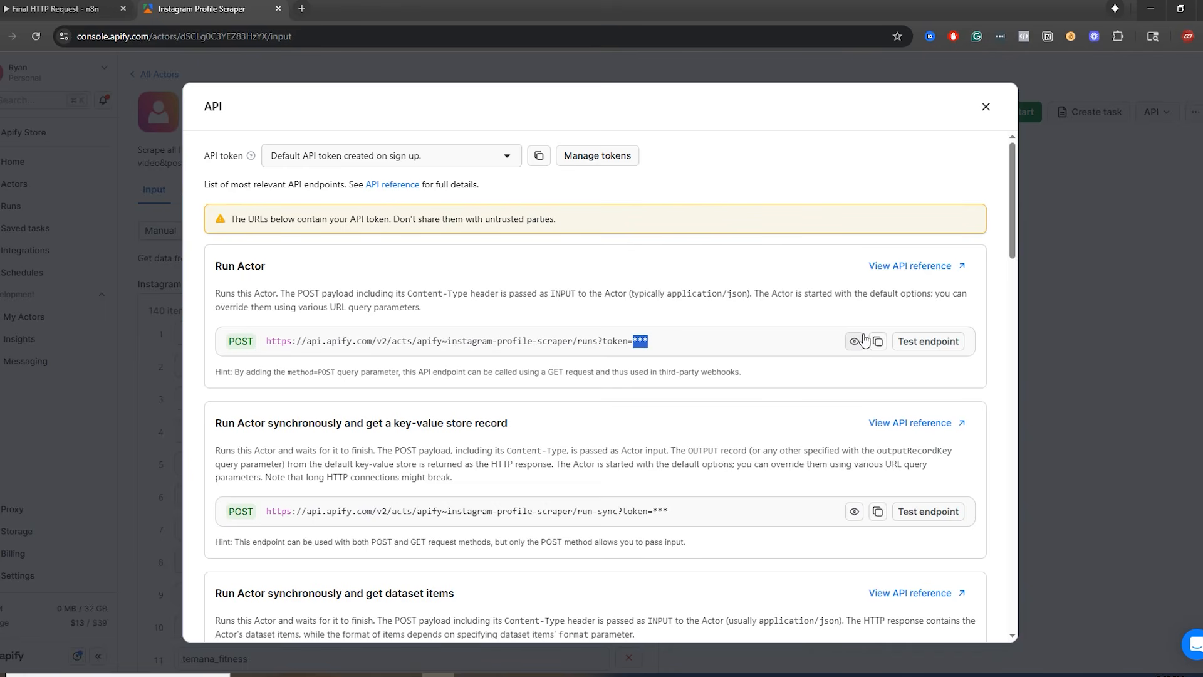
pyautogui.click(838, 373)
pyautogui.click(855, 344)
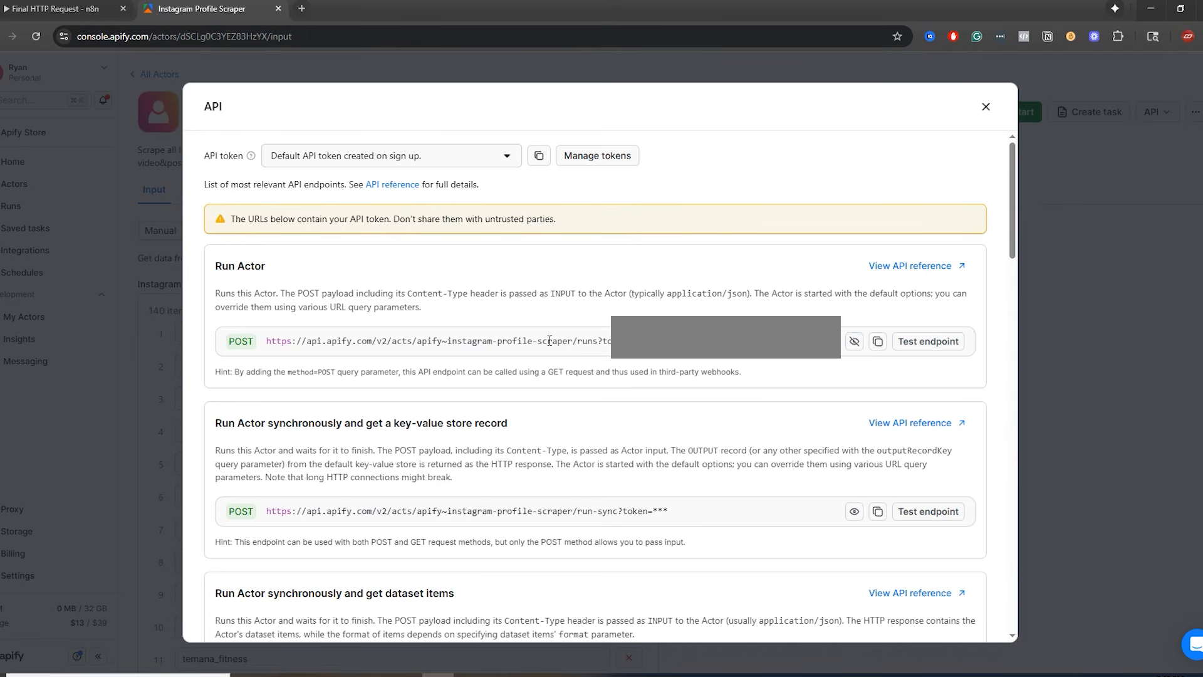
# - Switch to n8n, open the HTTP Request3 node, and compare its POST URL with the Run Actor endpoint in Apify
pyautogui.click(50, 14)
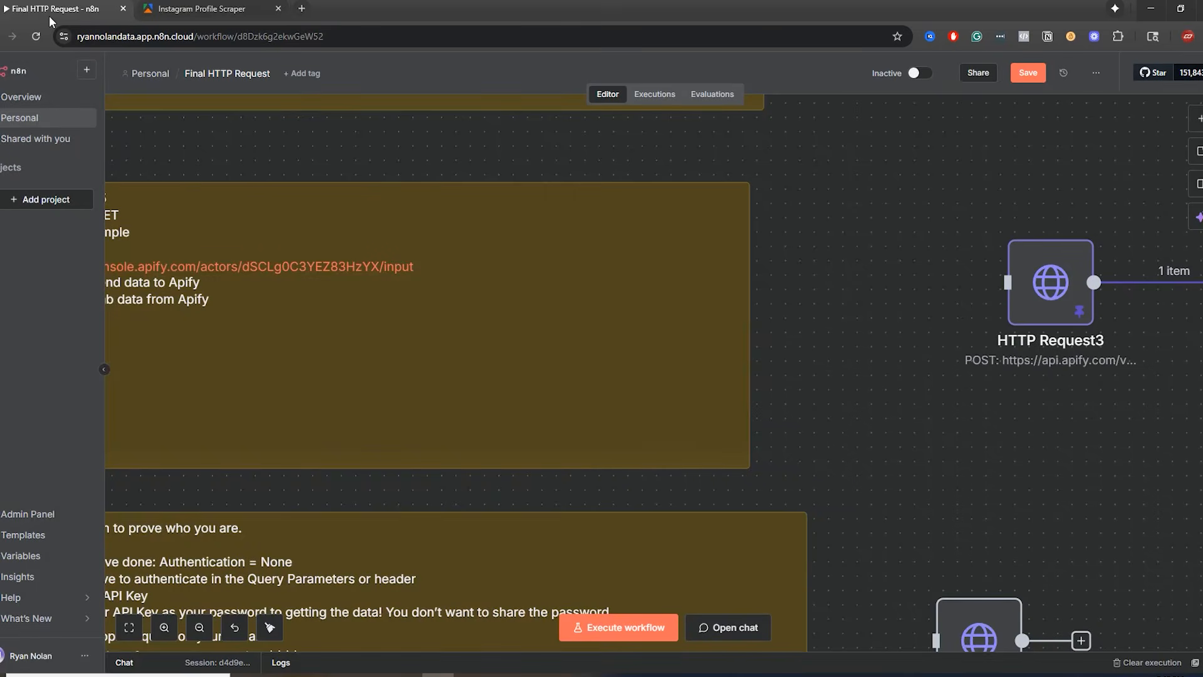
pyautogui.doubleClick(1036, 299)
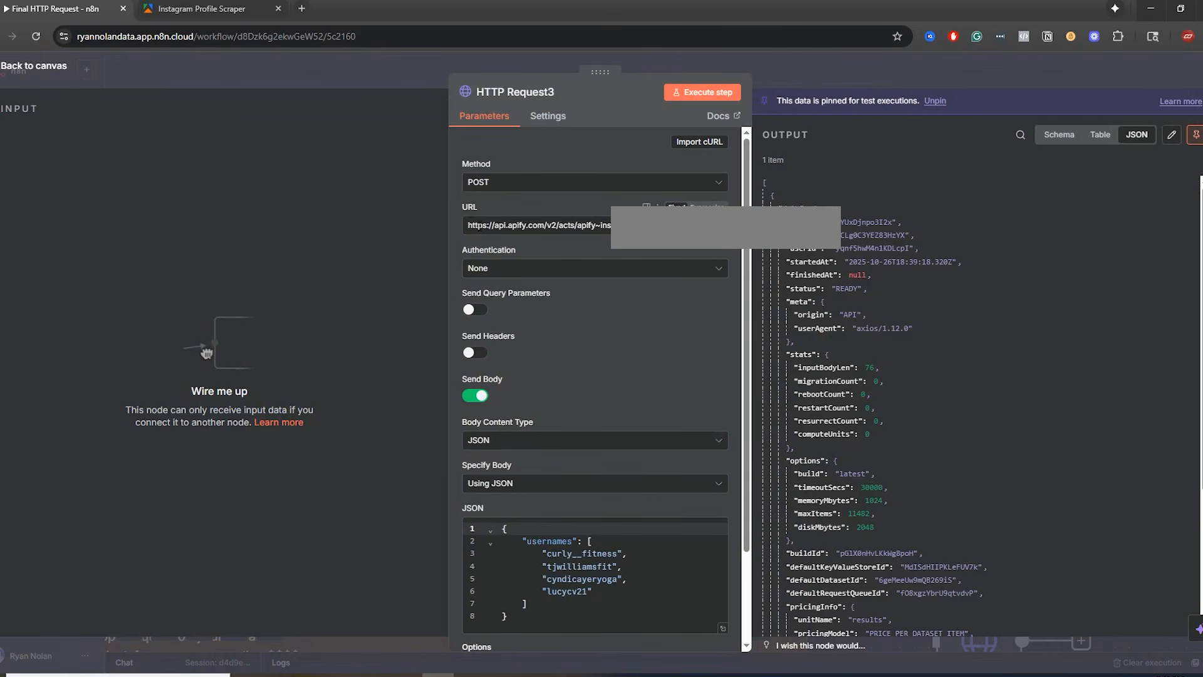
pyautogui.tripleClick(480, 226)
pyautogui.click(199, 10)
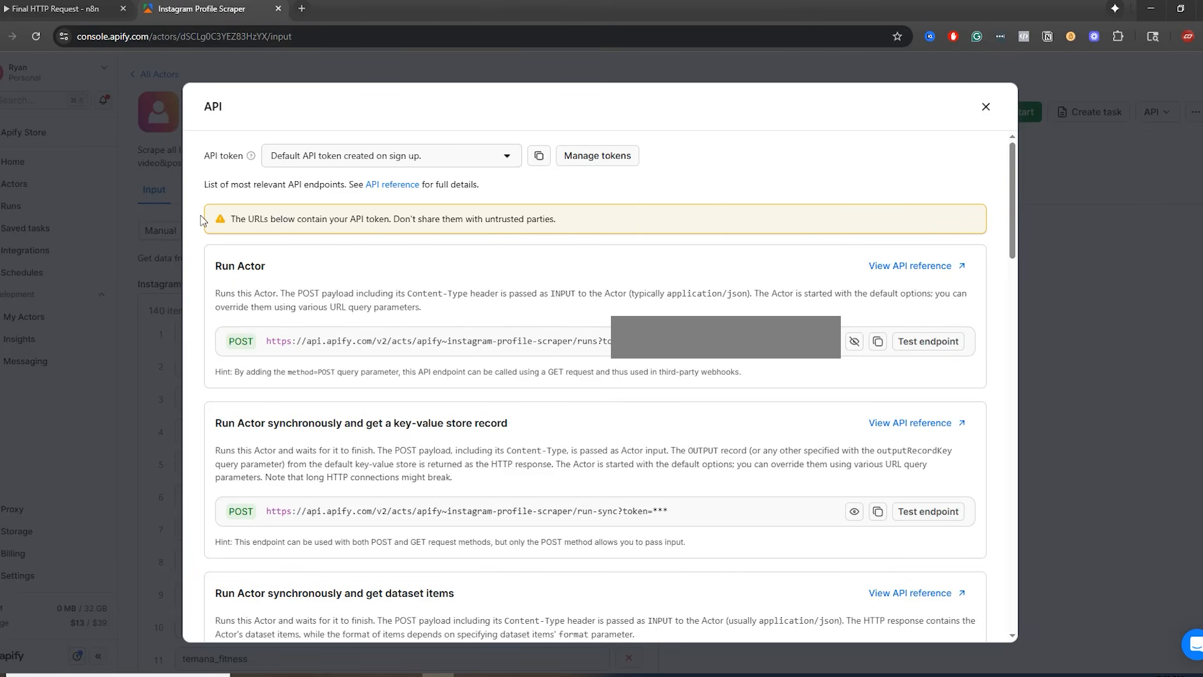
pyautogui.click(50, 9)
pyautogui.click(575, 227)
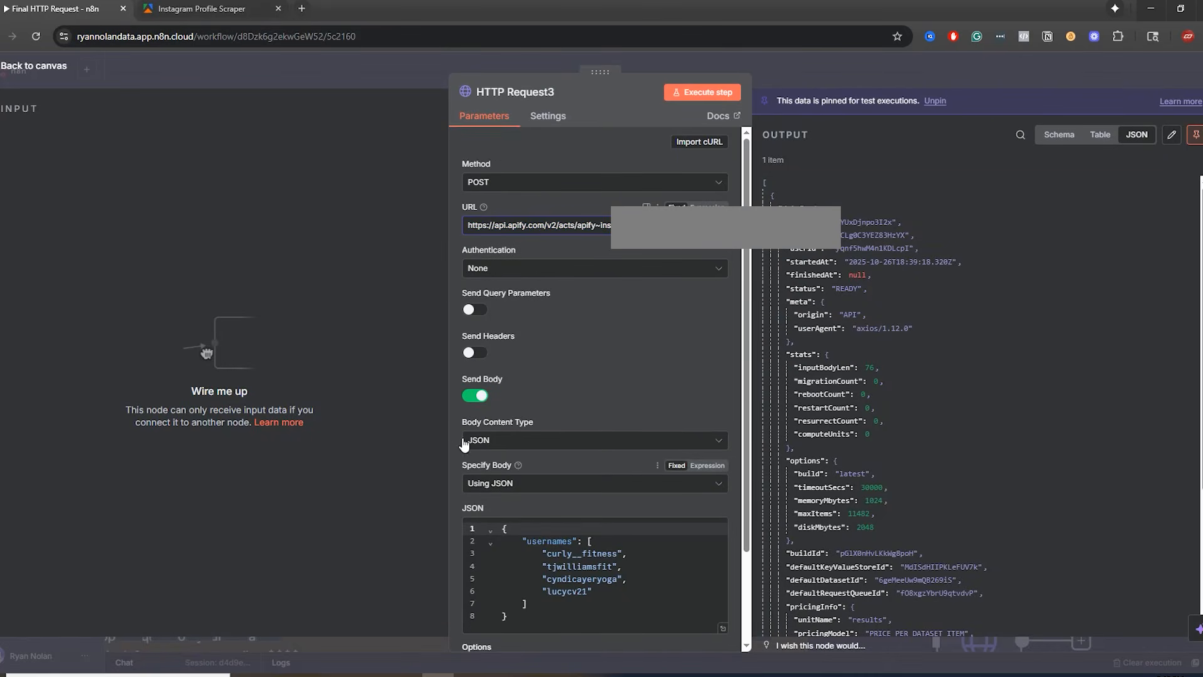
# - Review HTTP Request3's JSON body, switch to Apify, show the actor input as JSON, and highlight its first four usernames
pyautogui.scroll(-3, 555, 531)
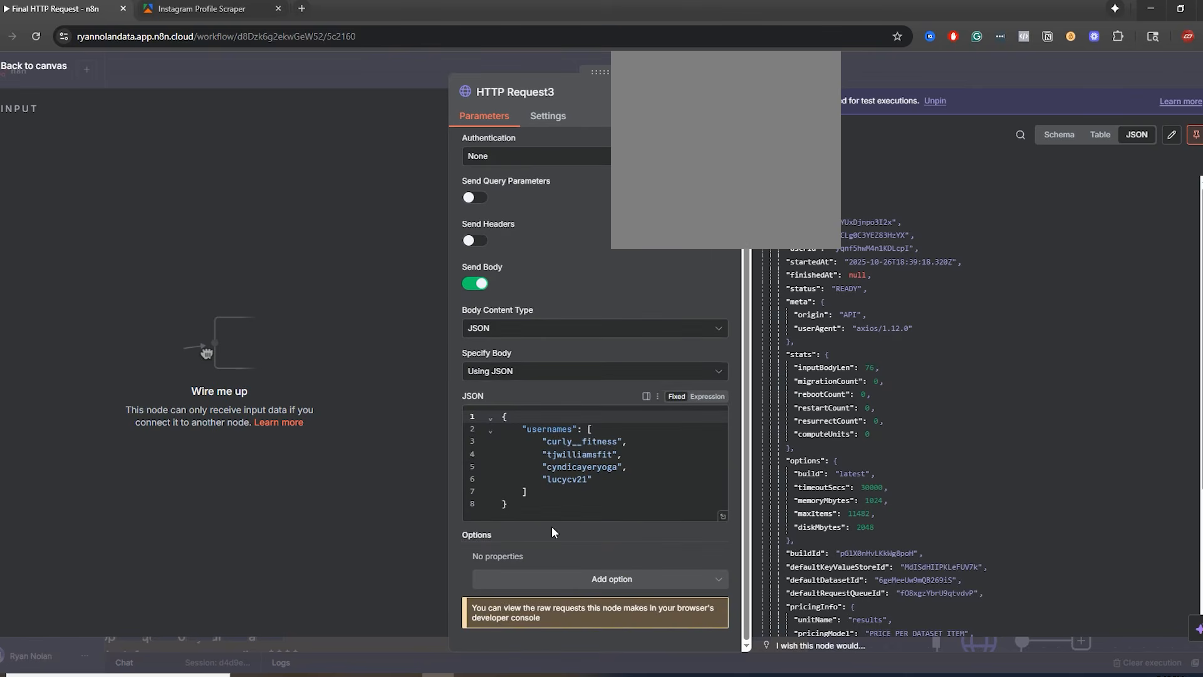
pyautogui.scroll(3, 556, 532)
pyautogui.click(200, 9)
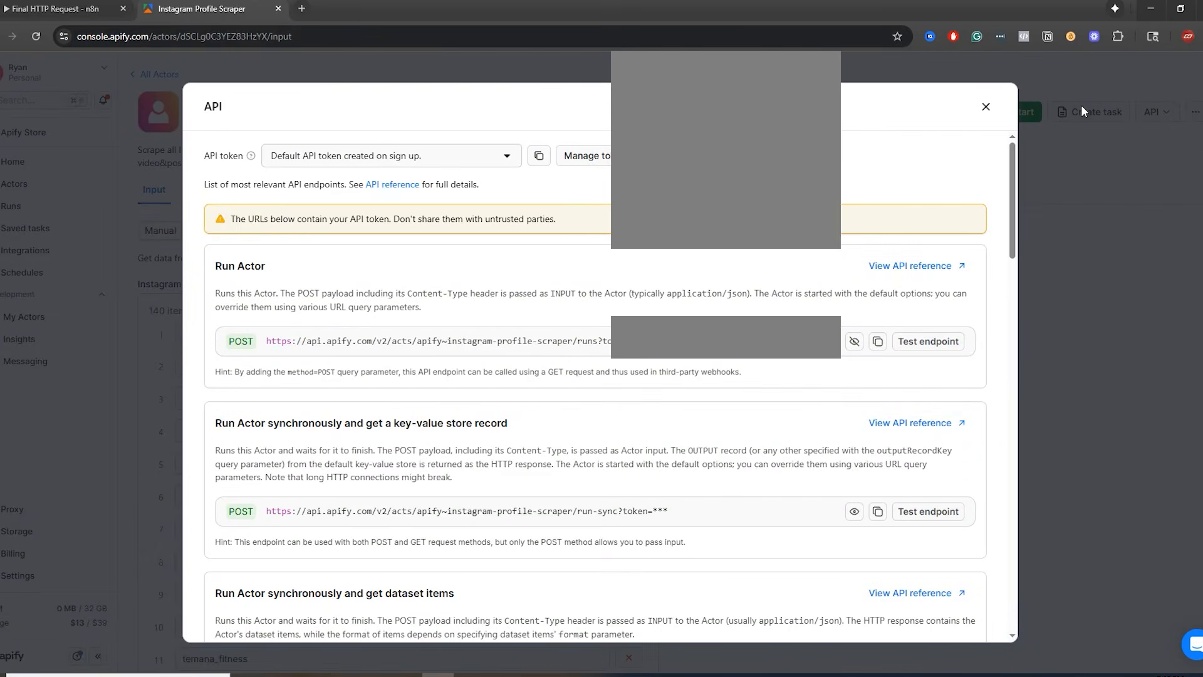
pyautogui.click(1068, 197)
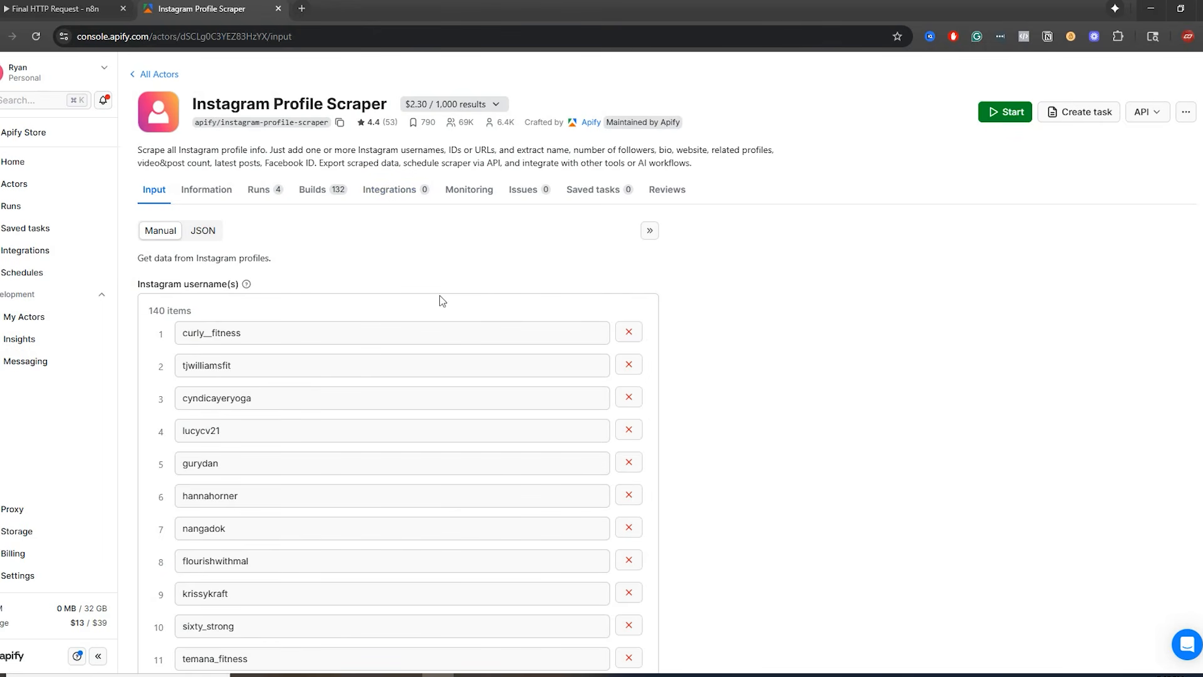
pyautogui.click(197, 232)
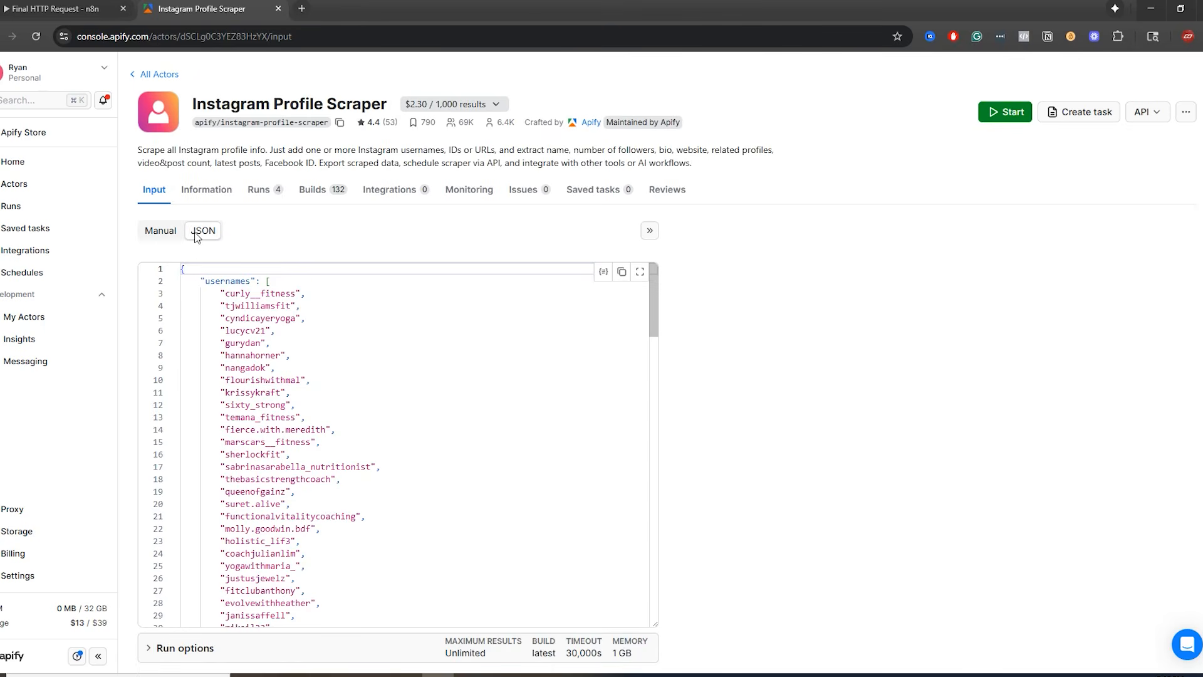
pyautogui.click(183, 269)
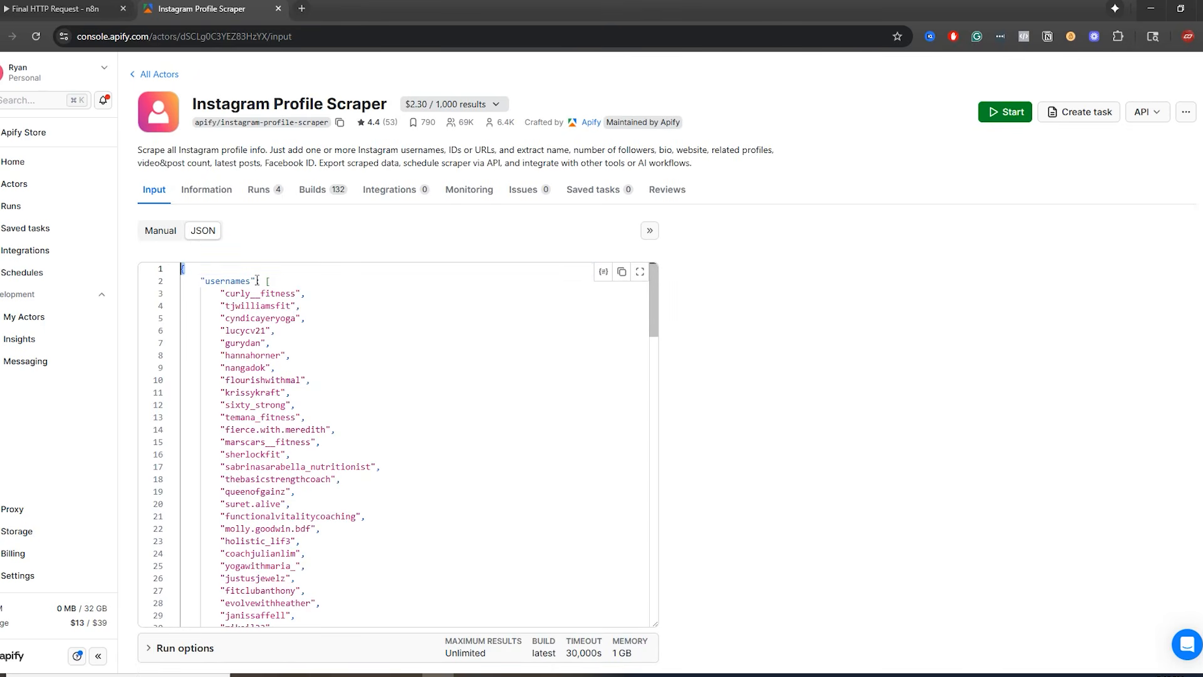
pyautogui.moveTo(276, 330); pyautogui.dragTo(169, 273)
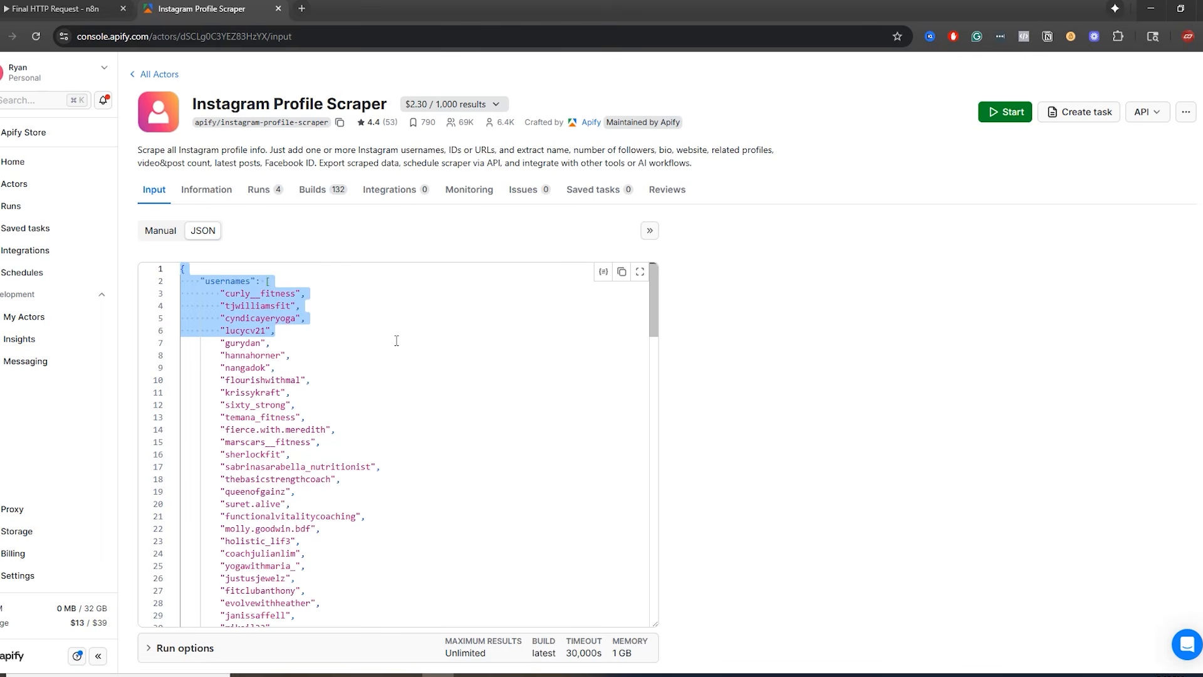
# - Switch to n8n, highlight the four usernames in HTTP Request3's JSON body, and return to the canvas
pyautogui.click(40, 9)
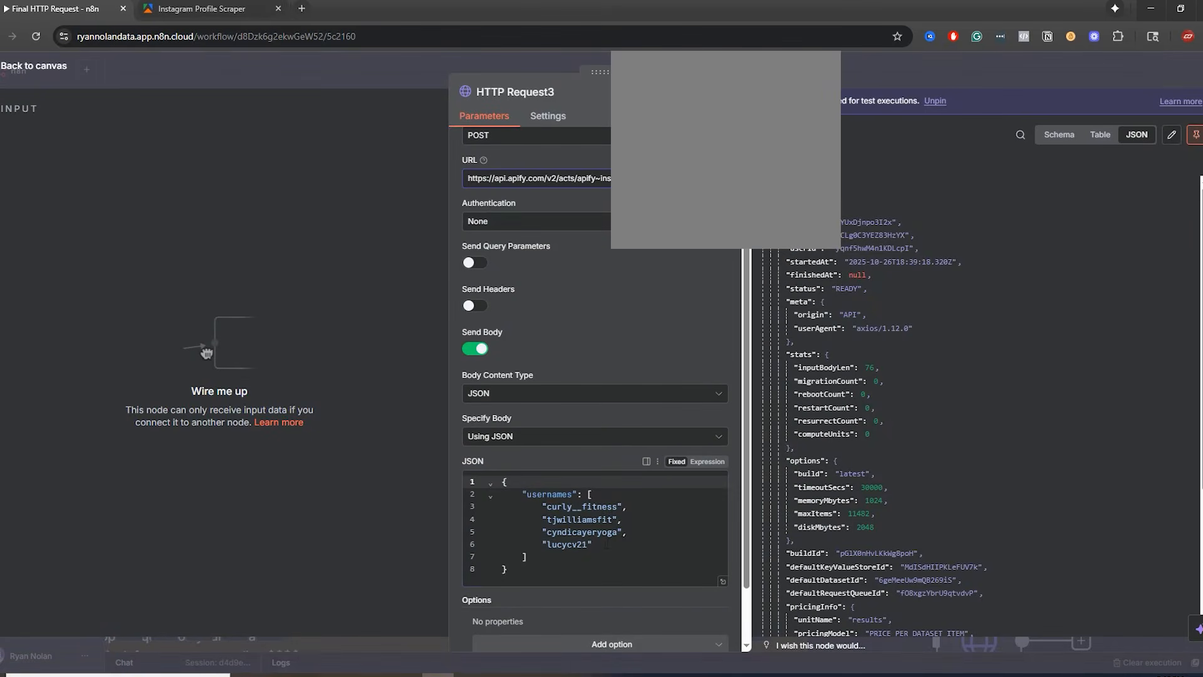
pyautogui.moveTo(606, 546); pyautogui.dragTo(549, 496)
pyautogui.click(519, 576)
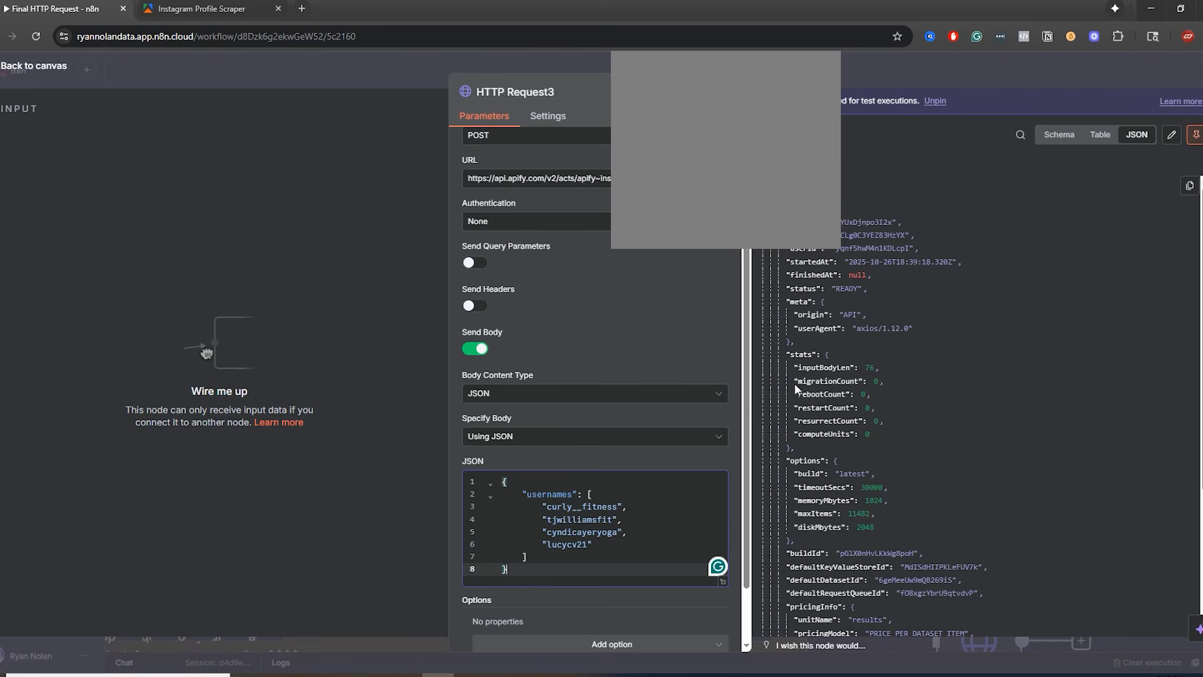
pyautogui.press('Escape')
# - Switch to Apify, set the actor input back to the Manual view, and return to the n8n canvas
pyautogui.click(212, 10)
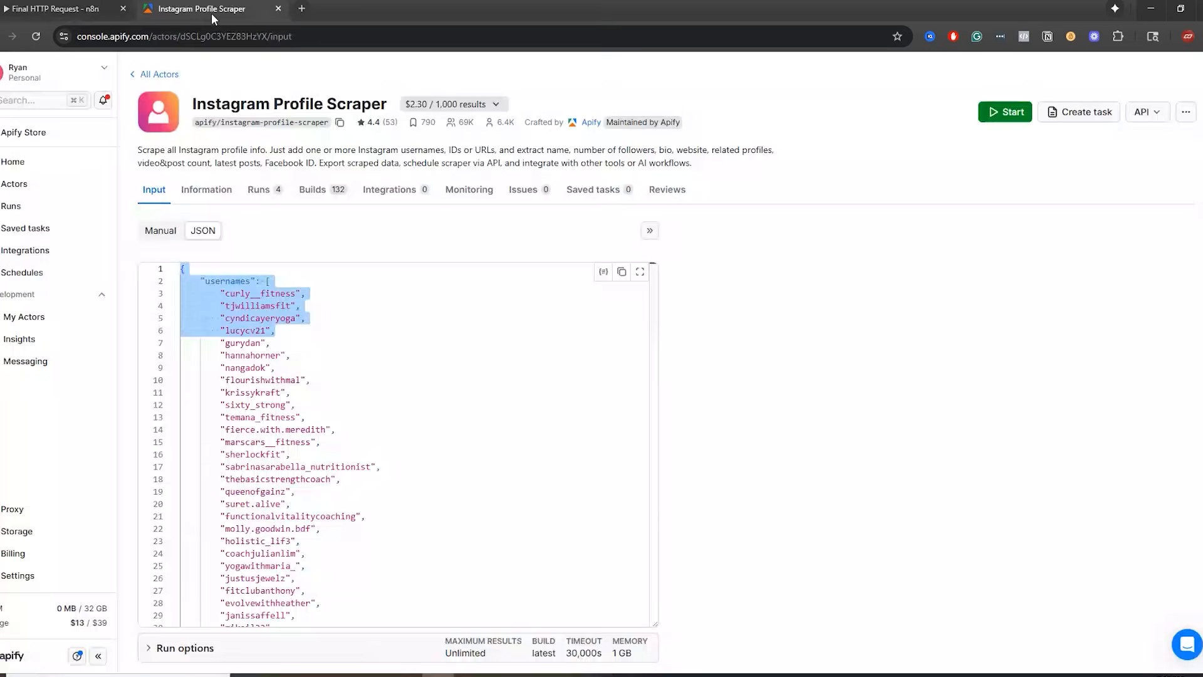
pyautogui.click(340, 237)
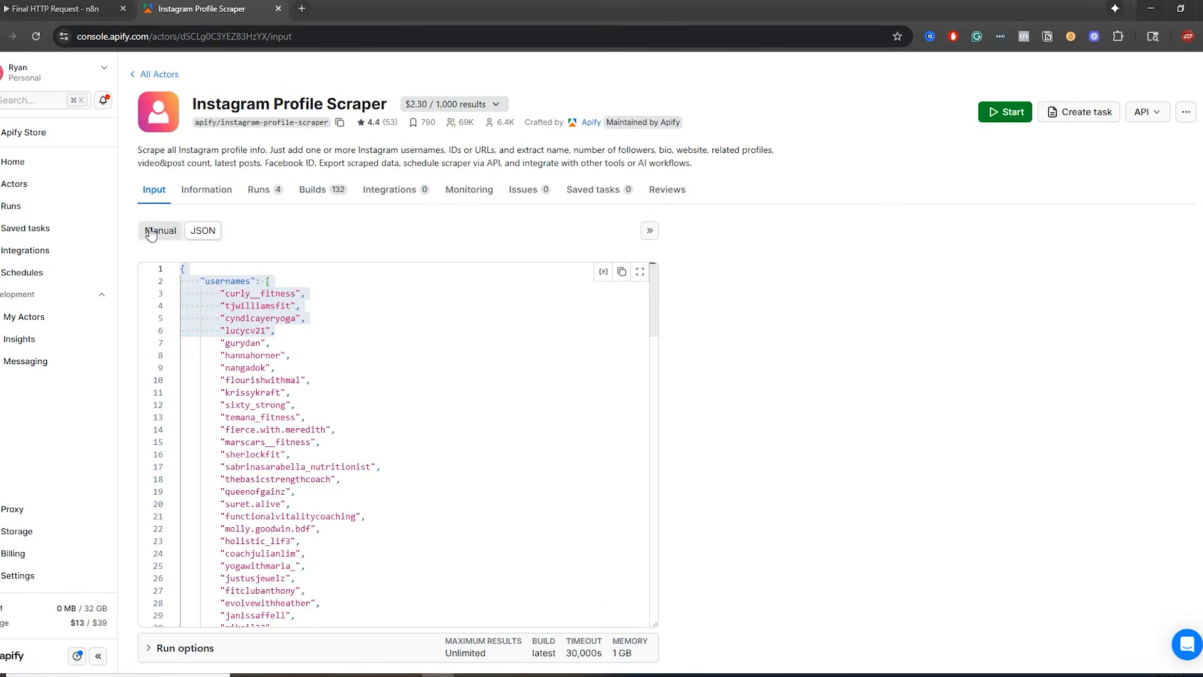
pyautogui.click(157, 230)
pyautogui.click(76, 11)
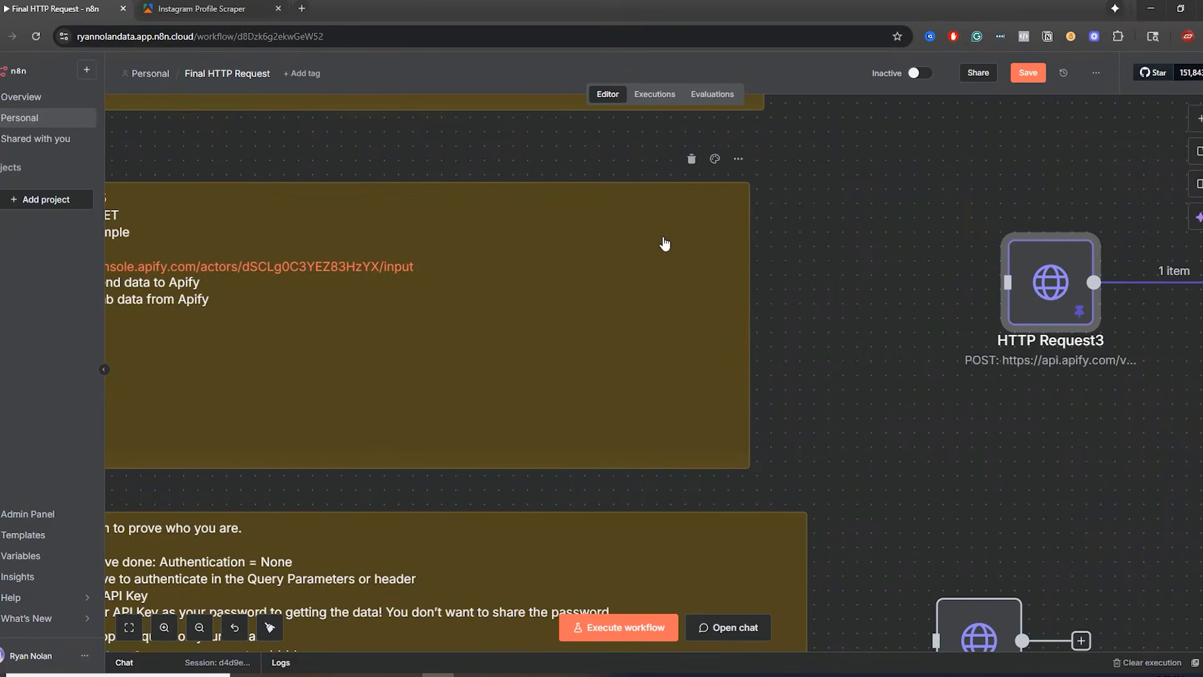
# - Open HTTP Request3 and replace its JSON body with Apify's JSON input, limited to the first three usernames
pyautogui.doubleClick(1033, 299)
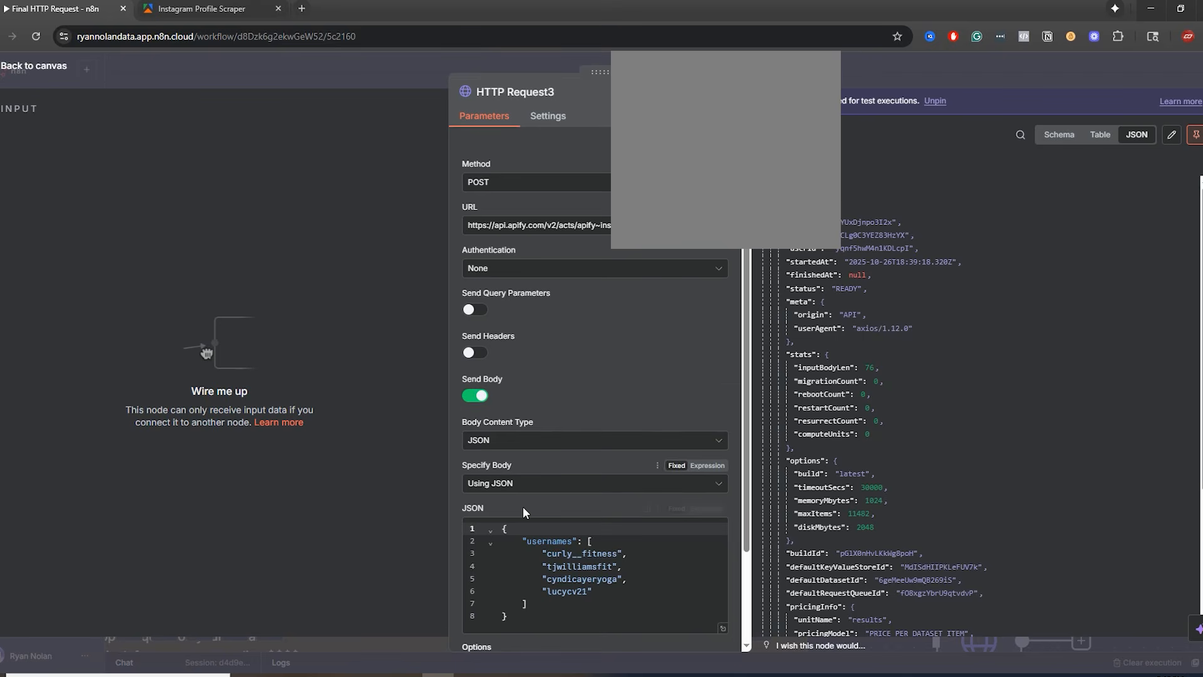
pyautogui.click(529, 616)
pyautogui.hotkey('ctrl', 'a')
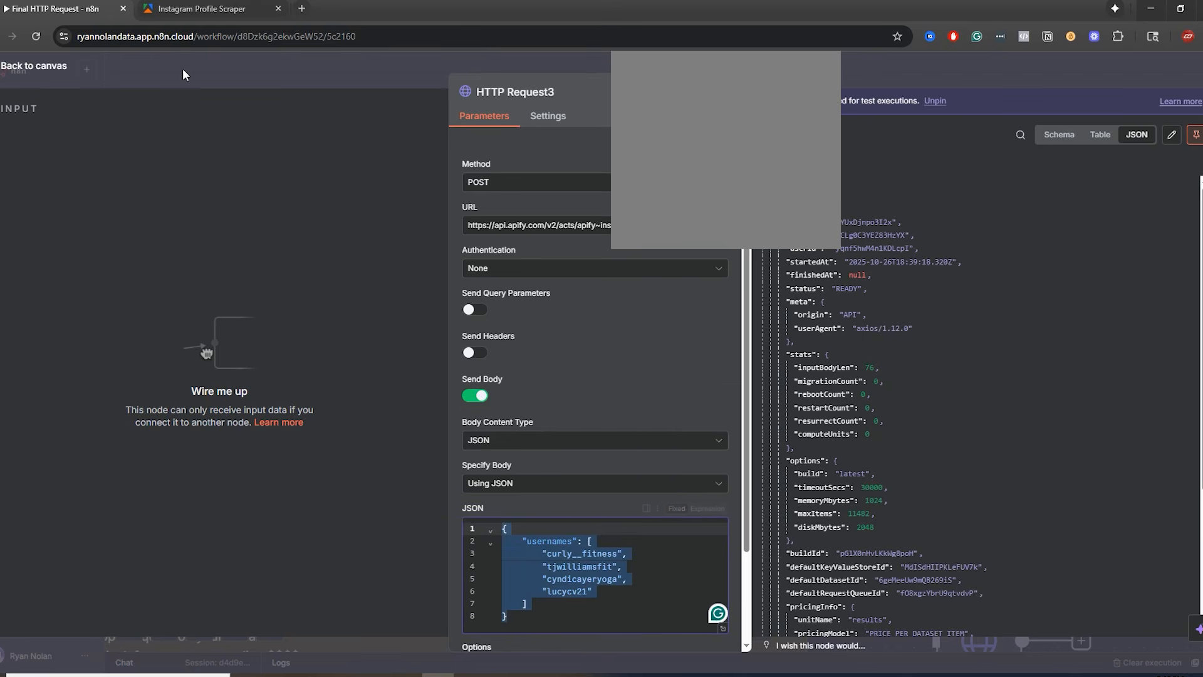
pyautogui.click(201, 8)
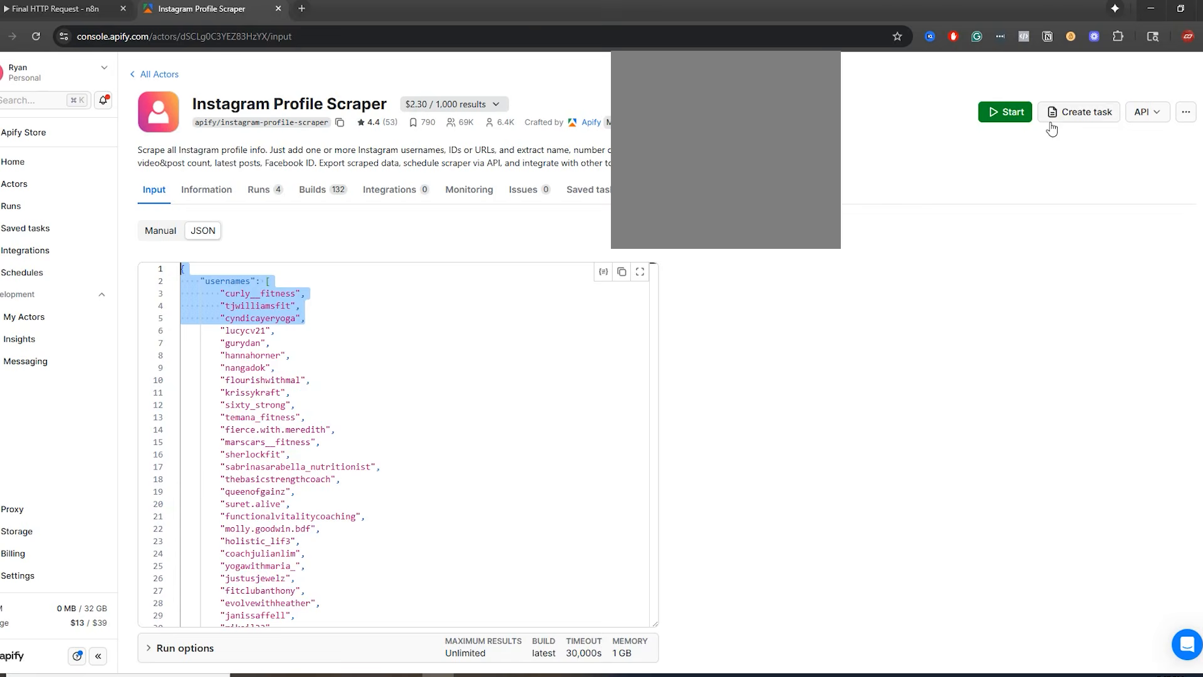
# - Open Apify's list of API endpoints and highlight the token-sharing warning and the token placeholder in the Run Actor URL
pyautogui.click(1147, 112)
pyautogui.click(1125, 159)
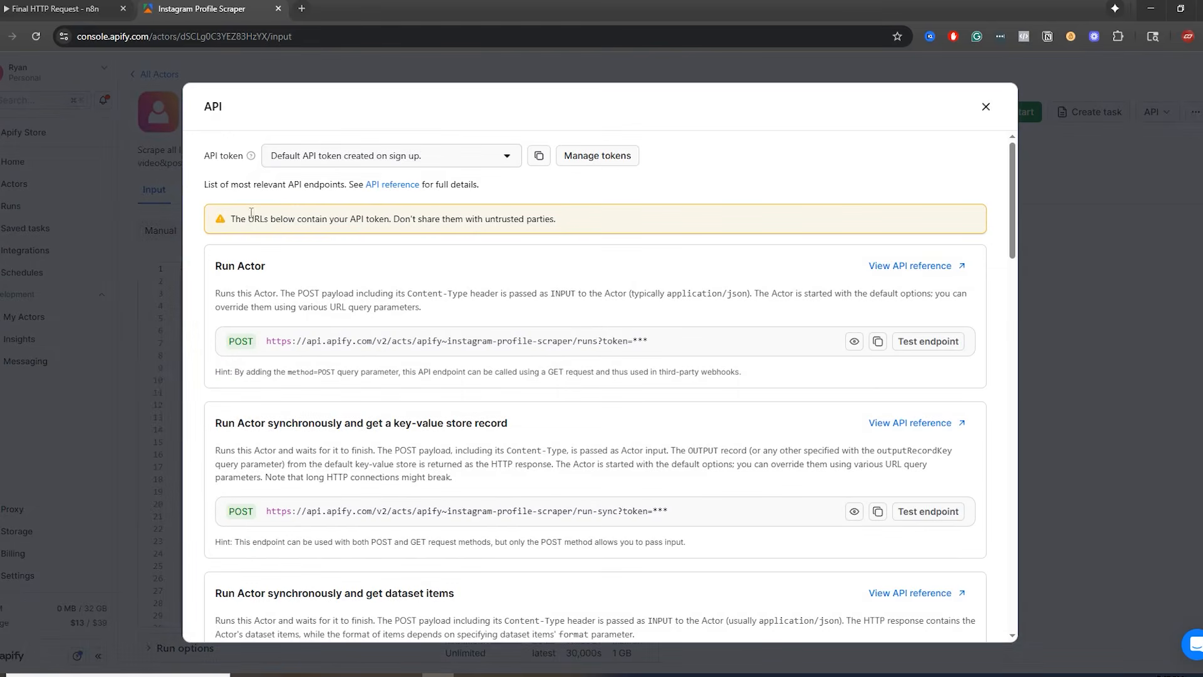
pyautogui.moveTo(231, 219); pyautogui.dragTo(540, 223)
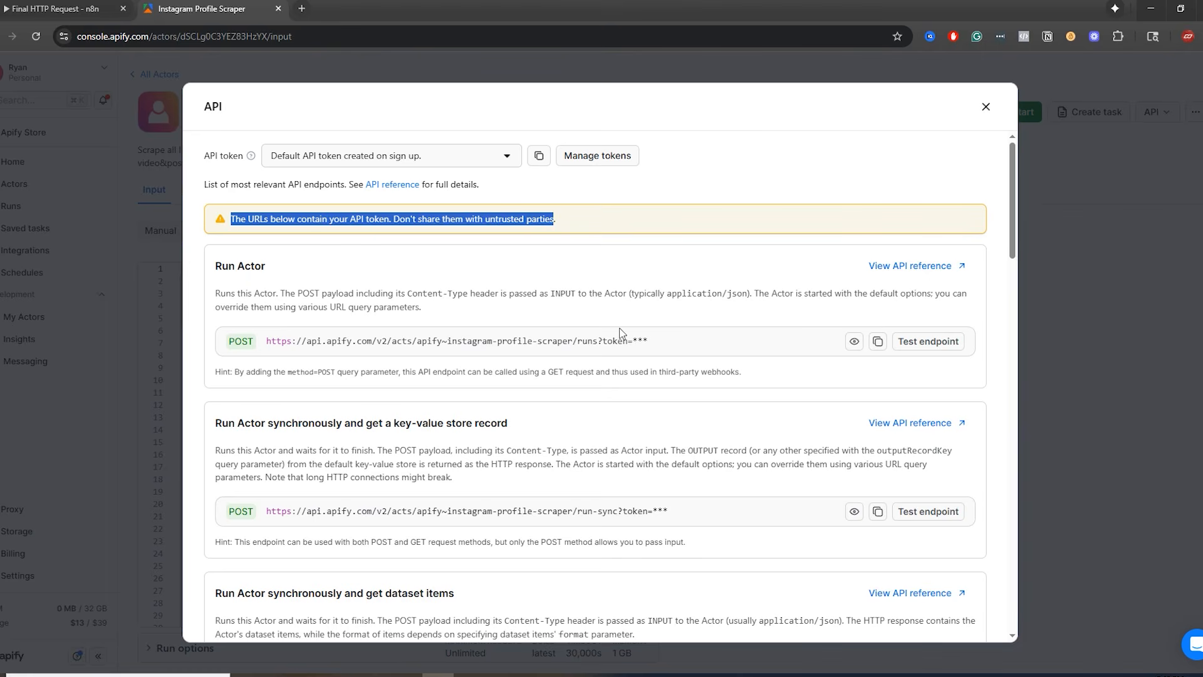
pyautogui.moveTo(650, 342); pyautogui.dragTo(635, 342)
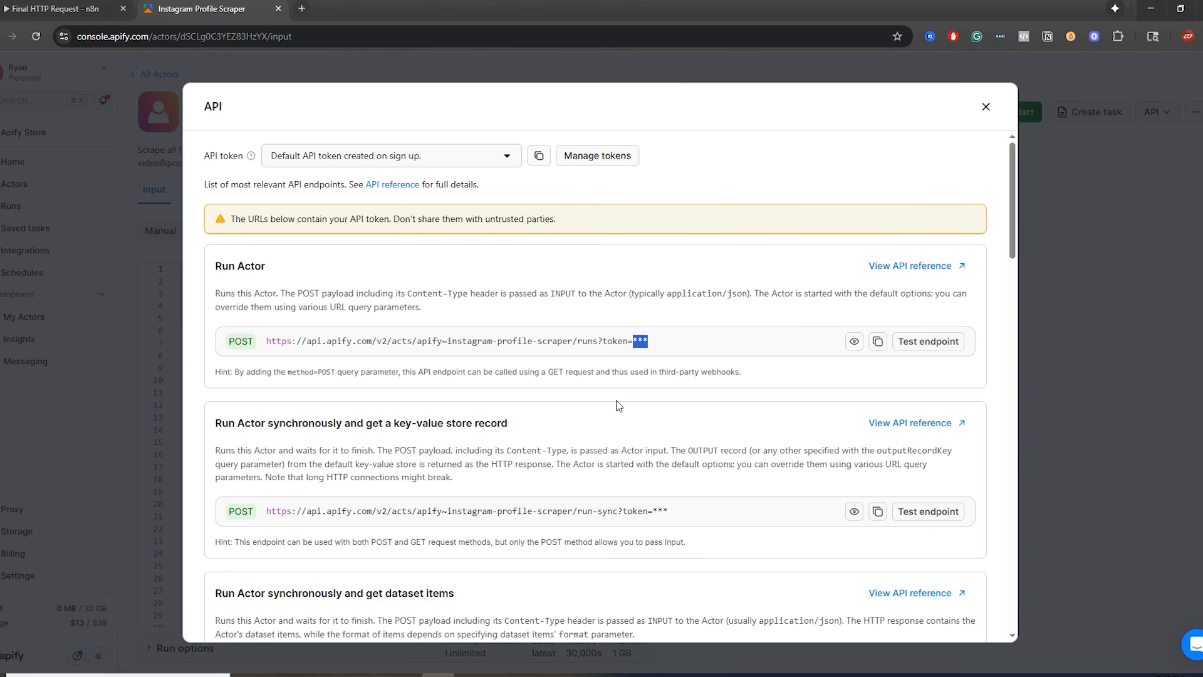
# - Show the HTTP Request1 GET node in n8n, switch to Apify, and highlight the Get last run dataset items endpoint and its GET method
pyautogui.click(62, 12)
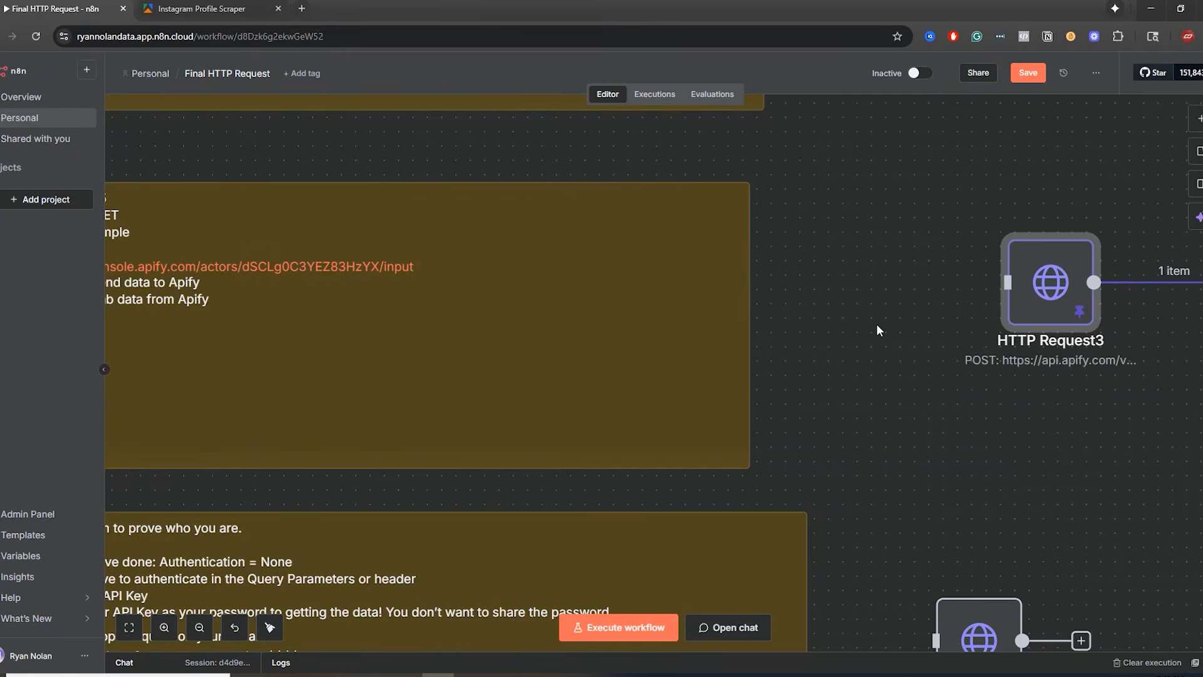
pyautogui.moveTo(1056, 411); pyautogui.dragTo(664, 391)
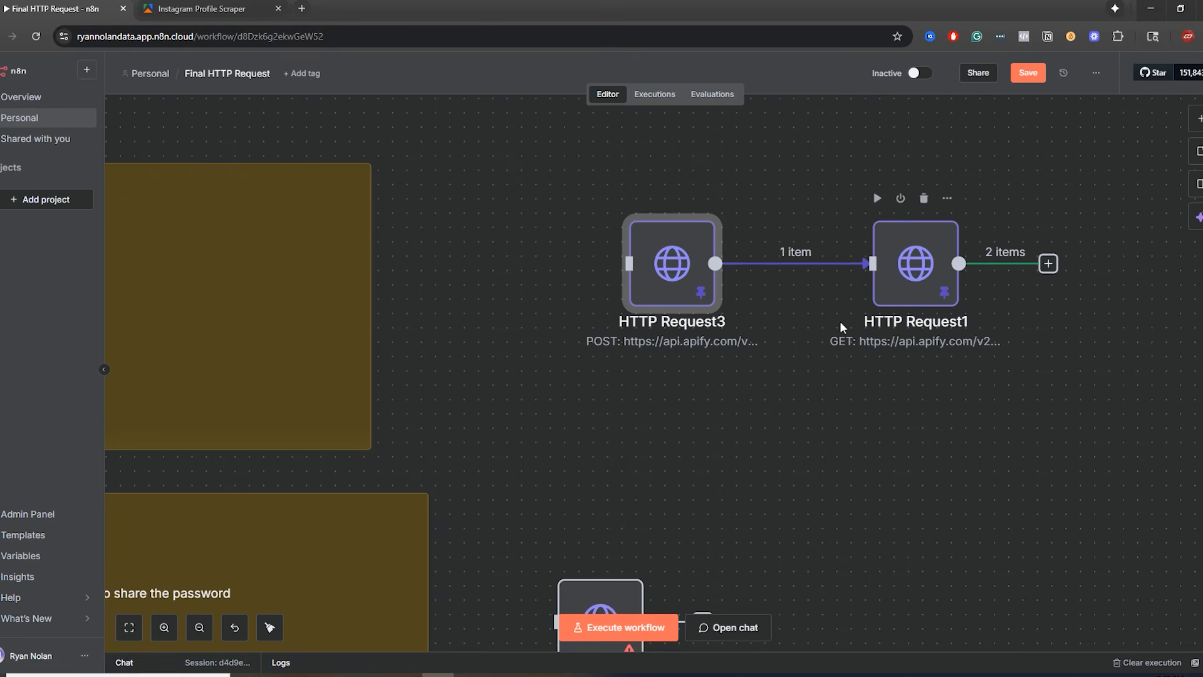
pyautogui.click(200, 8)
pyautogui.scroll(-20, 572, 363)
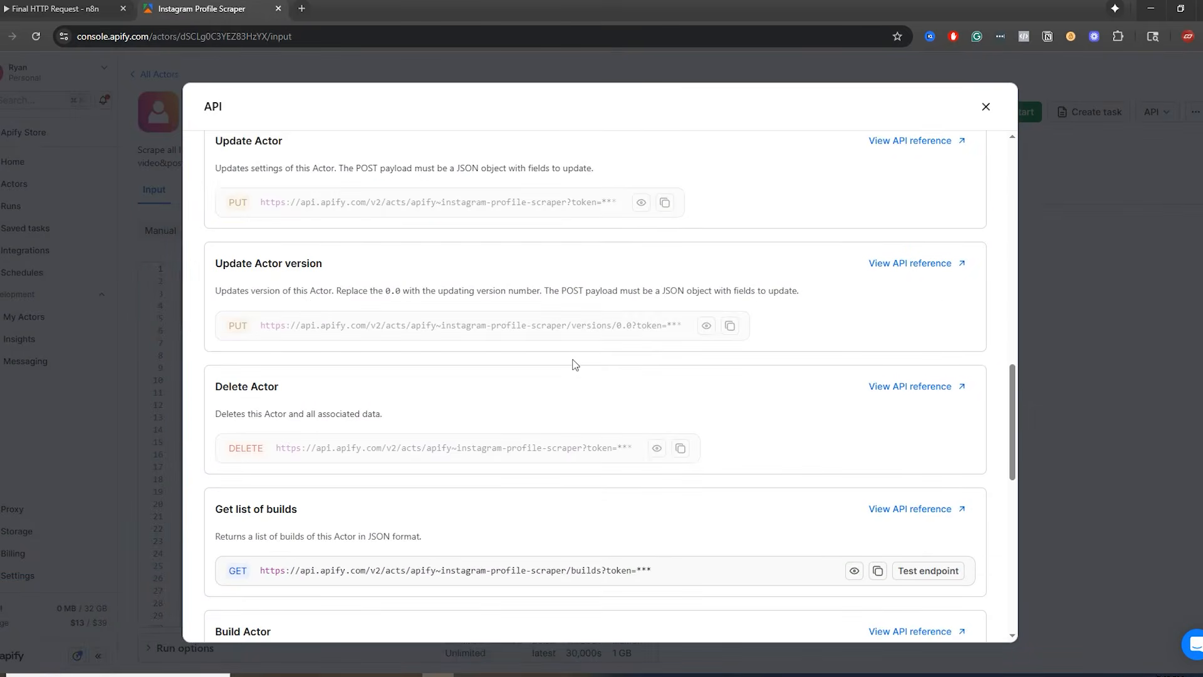
pyautogui.moveTo(221, 387); pyautogui.dragTo(327, 378)
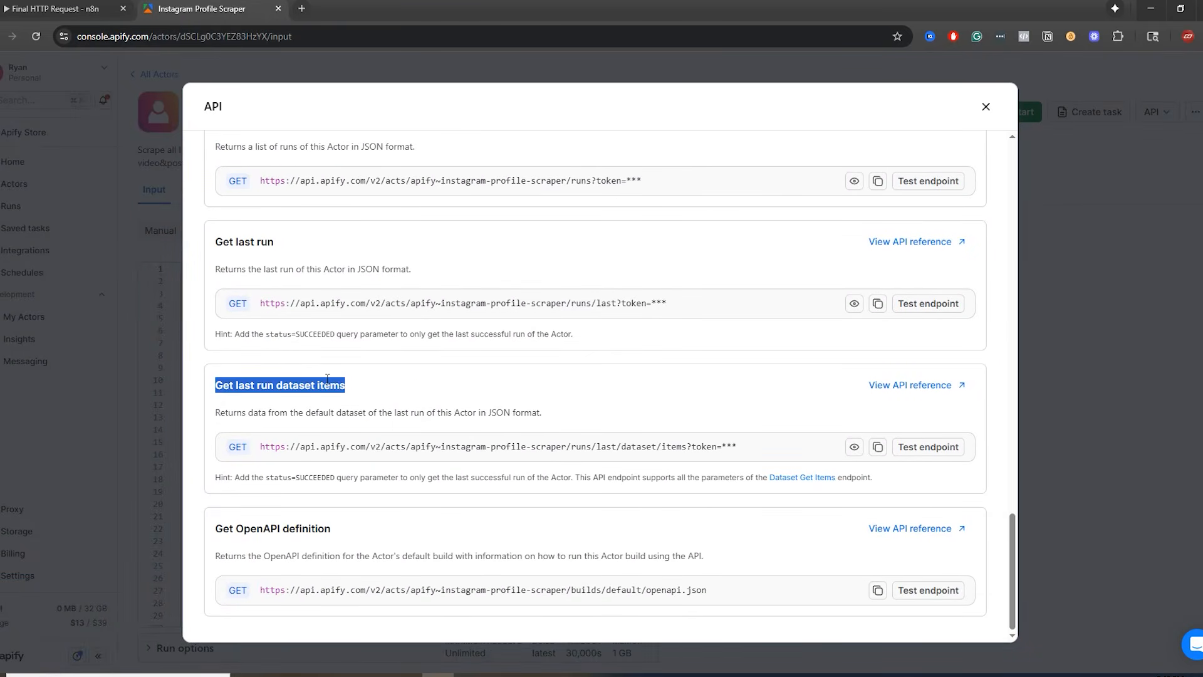
pyautogui.doubleClick(237, 448)
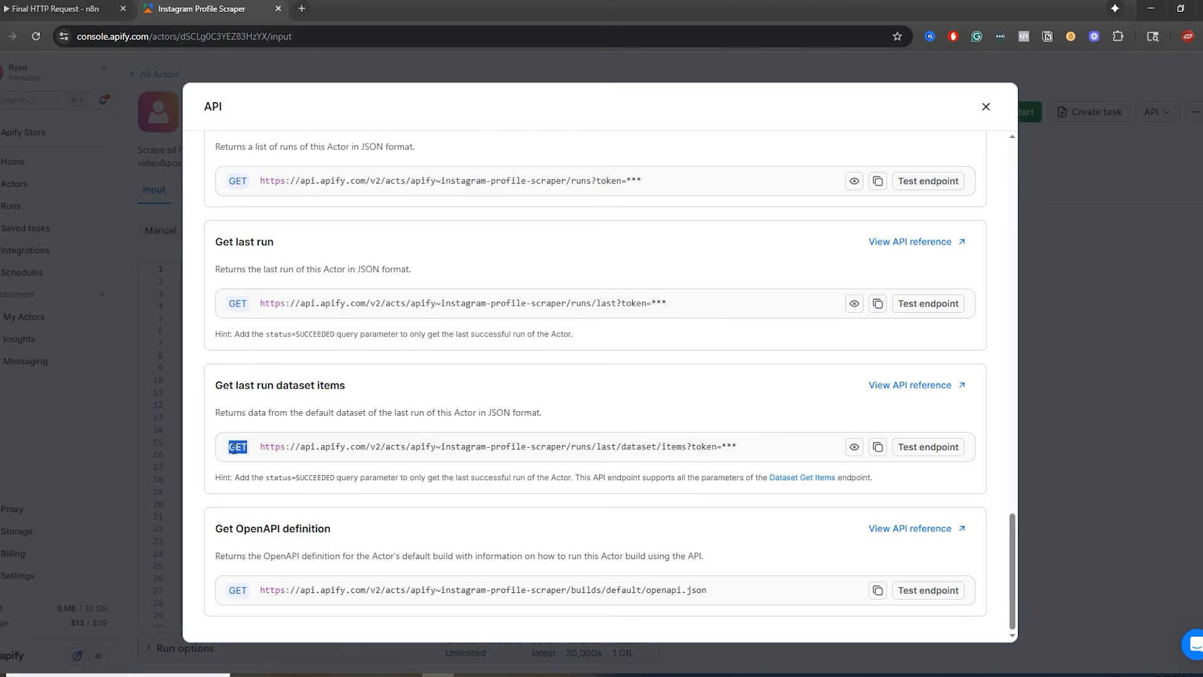
# - Switch to n8n, open HTTP Request1, review the profile data in its JSON output, and return to the canvas
pyautogui.click(32, 16)
pyautogui.doubleClick(893, 279)
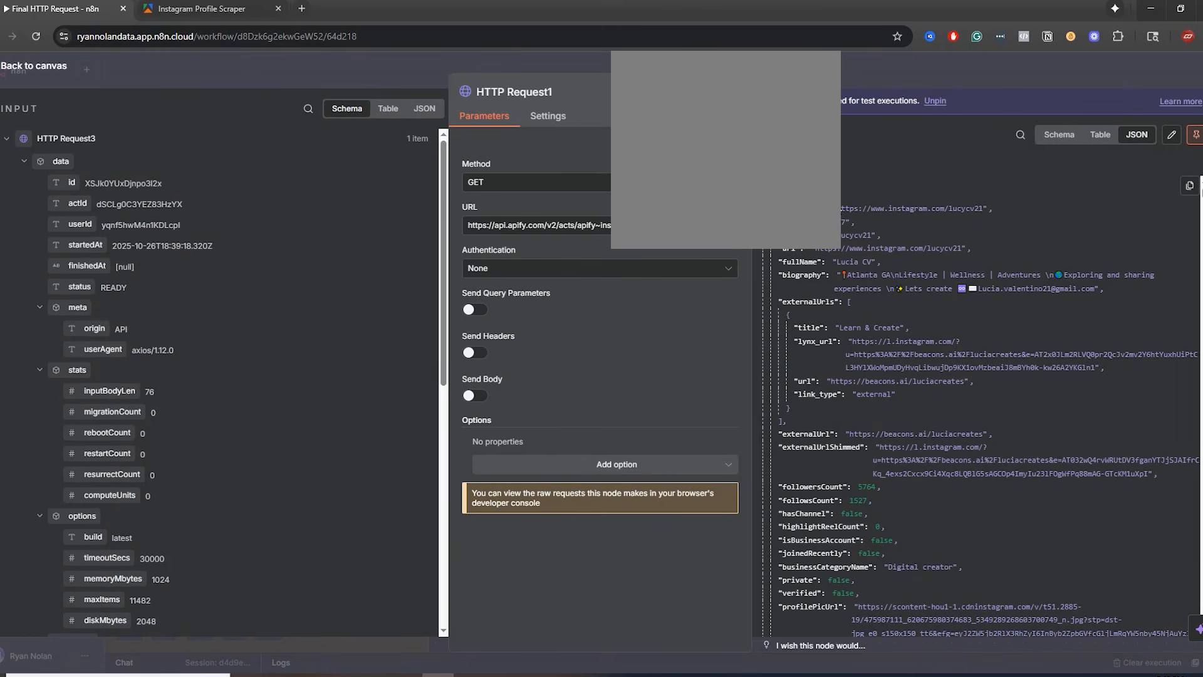
pyautogui.scroll(-10, 866, 239)
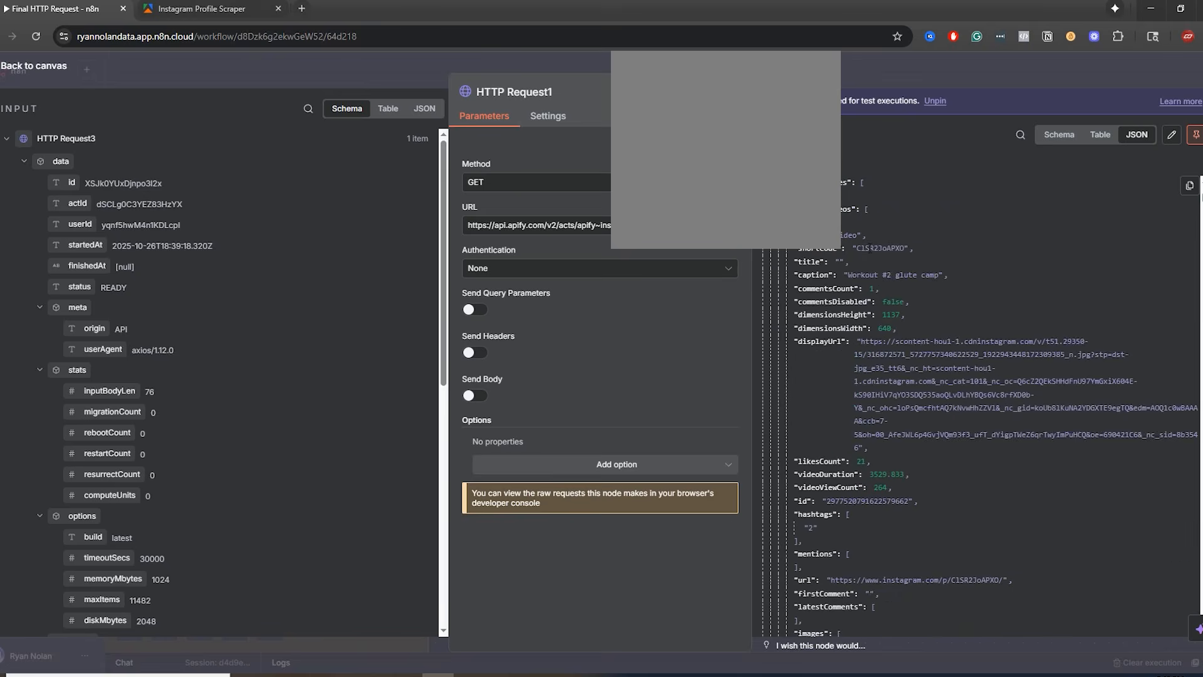
pyautogui.scroll(-5, 867, 248)
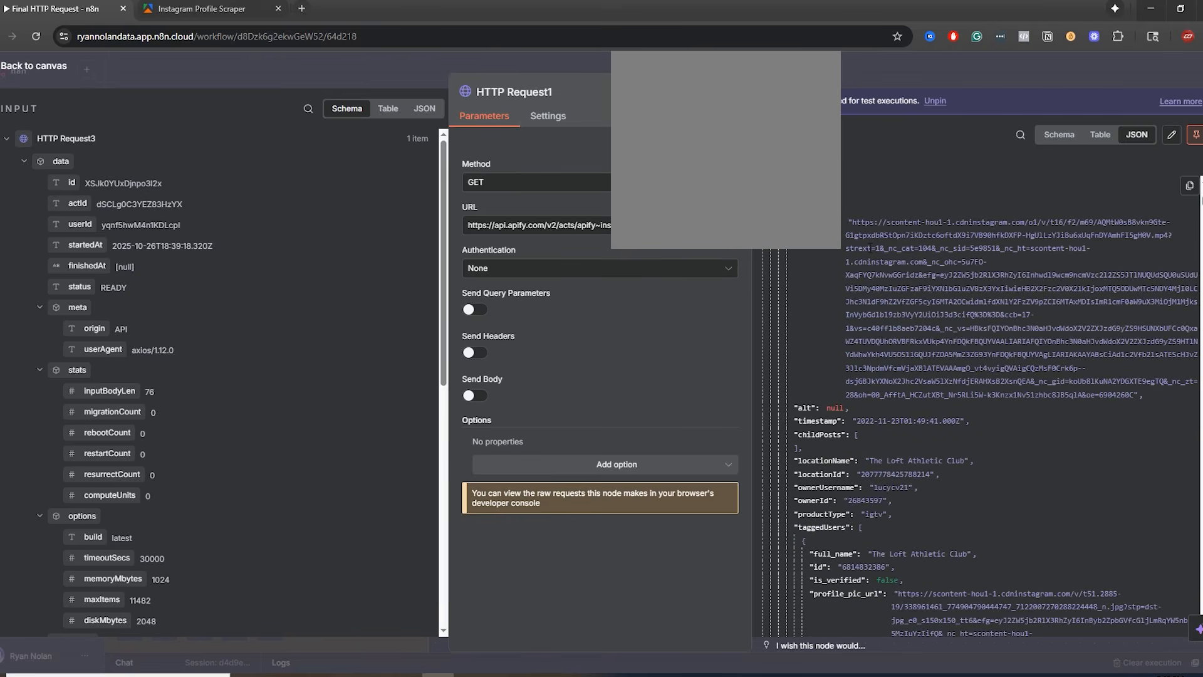
pyautogui.scroll(-10, 868, 248)
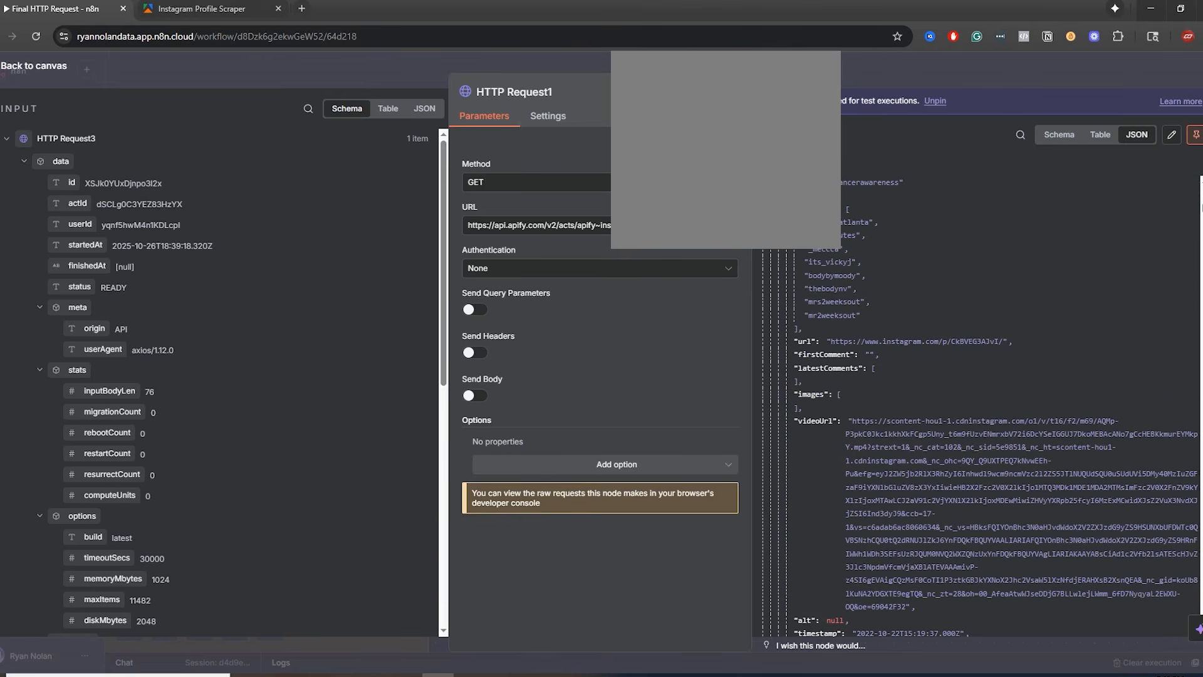
pyautogui.press('Escape')
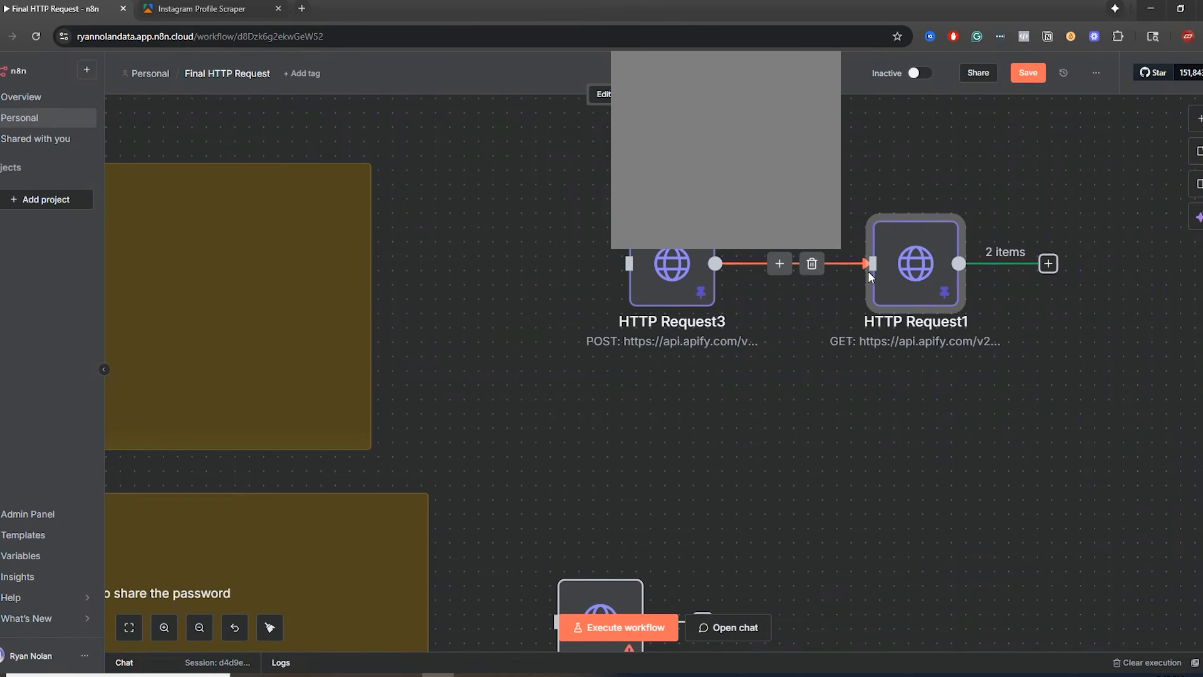
# - Reopen HTTP Request1, highlight part of its URL, compare it with Apify's dataset items endpoint, and return to the n8n canvas
pyautogui.doubleClick(899, 268)
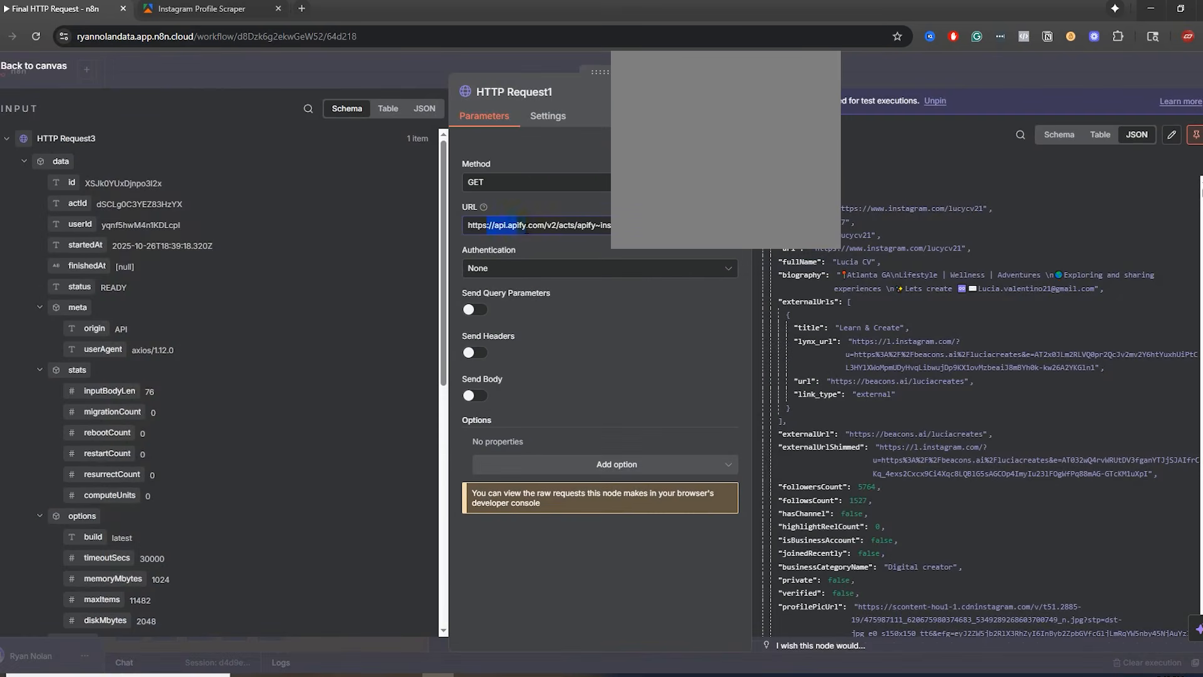
pyautogui.hotkey('ctrl', 'Tab')
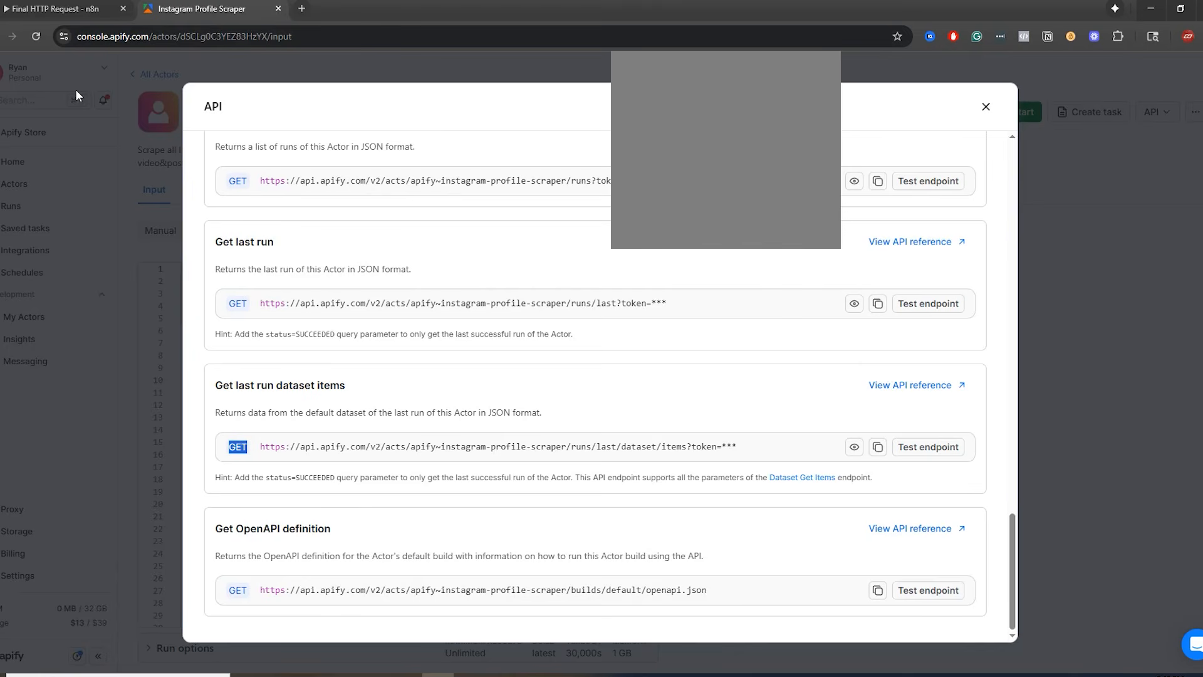
pyautogui.click(55, 13)
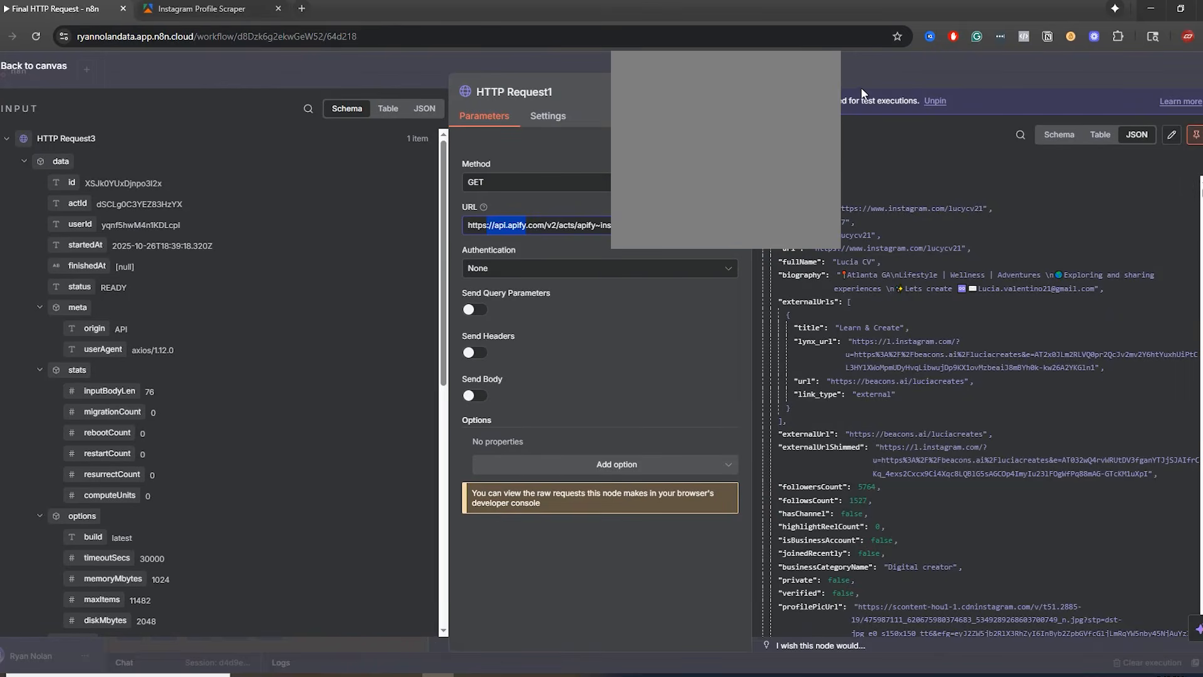
pyautogui.press('Escape')
# - Review the usernames in HTTP Request3's JSON body and HTTP Request1's GET settings and output, and return to the canvas
pyautogui.doubleClick(653, 287)
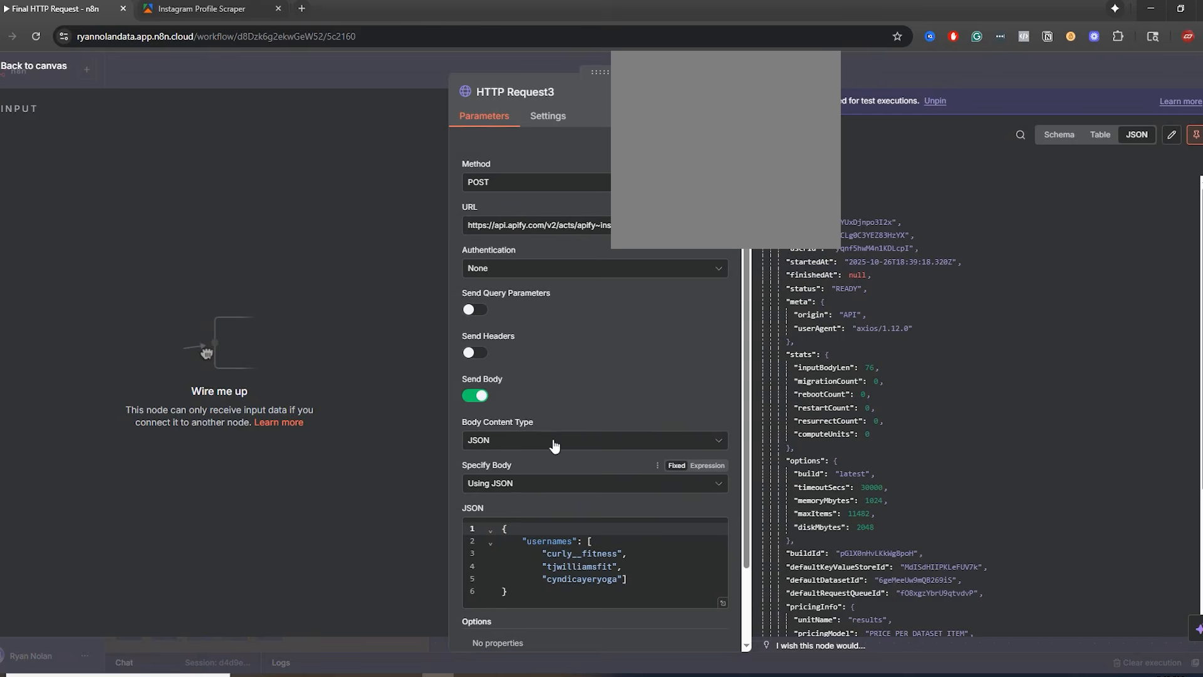
pyautogui.moveTo(577, 567)
pyautogui.mouseDown()
pyautogui.moveTo(616, 568)
pyautogui.moveTo(557, 555)
pyautogui.mouseUp()
pyautogui.click(603, 555)
pyautogui.click(572, 567)
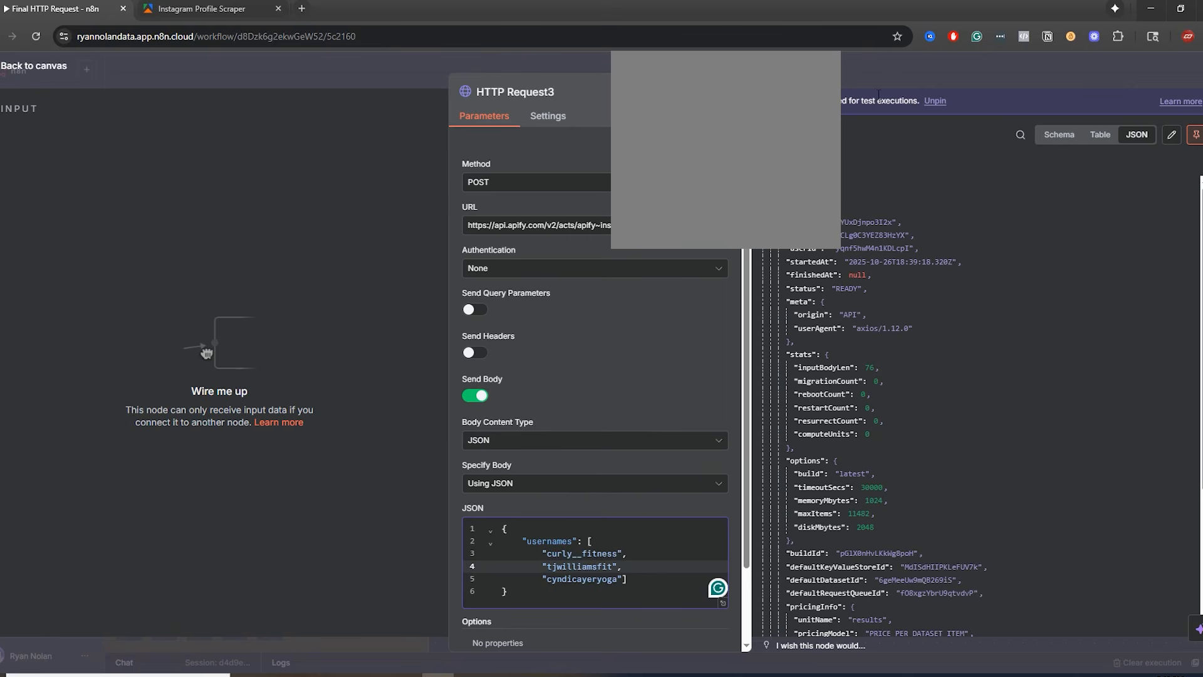
pyautogui.click(857, 66)
pyautogui.doubleClick(911, 270)
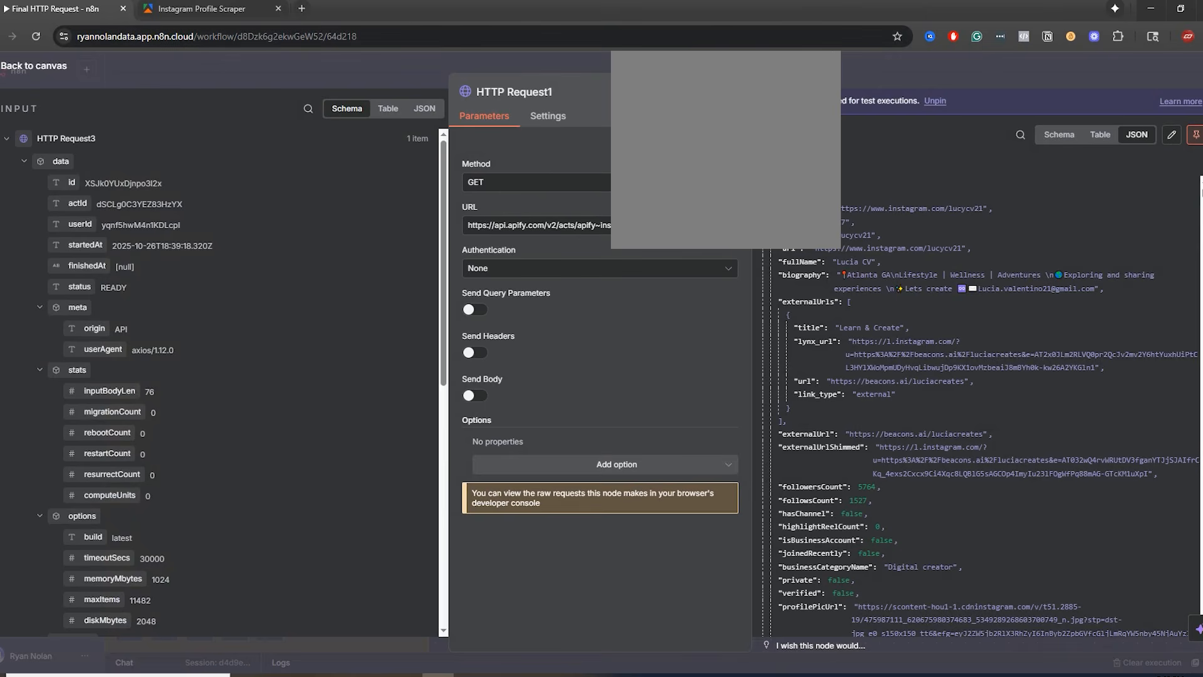
pyautogui.click(844, 65)
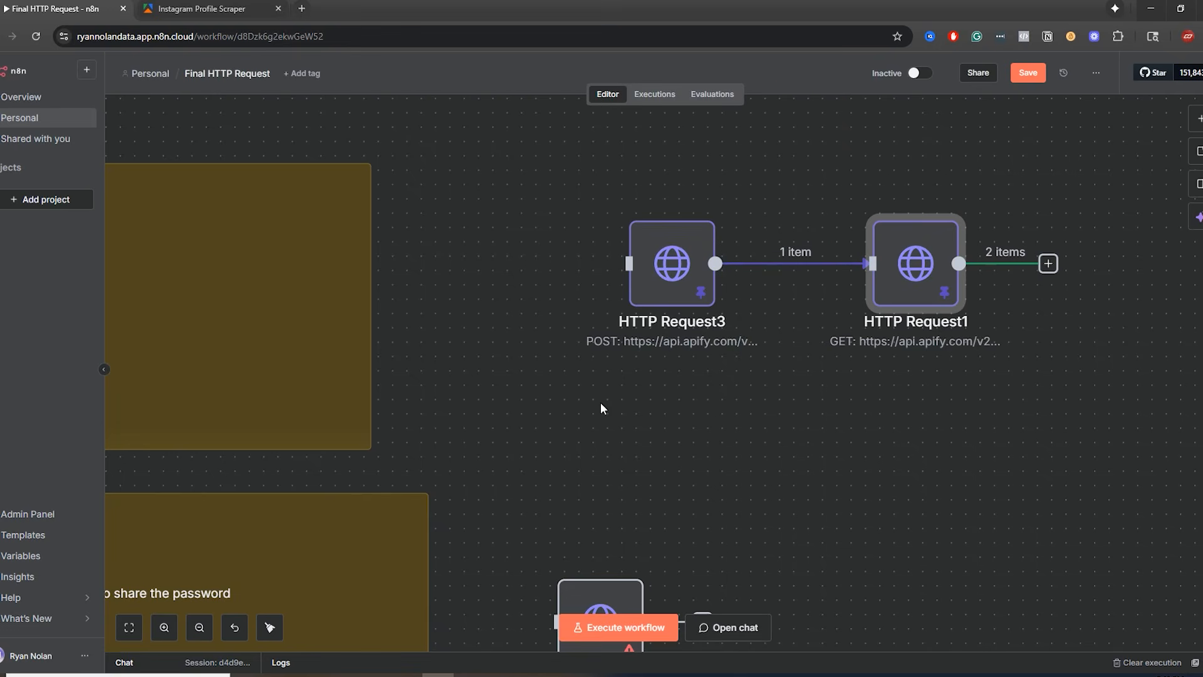
# - Switch to Apify, close the API endpoints list, review the actor's JSON input, and return to the n8n canvas
pyautogui.moveTo(610, 416); pyautogui.dragTo(707, 403)
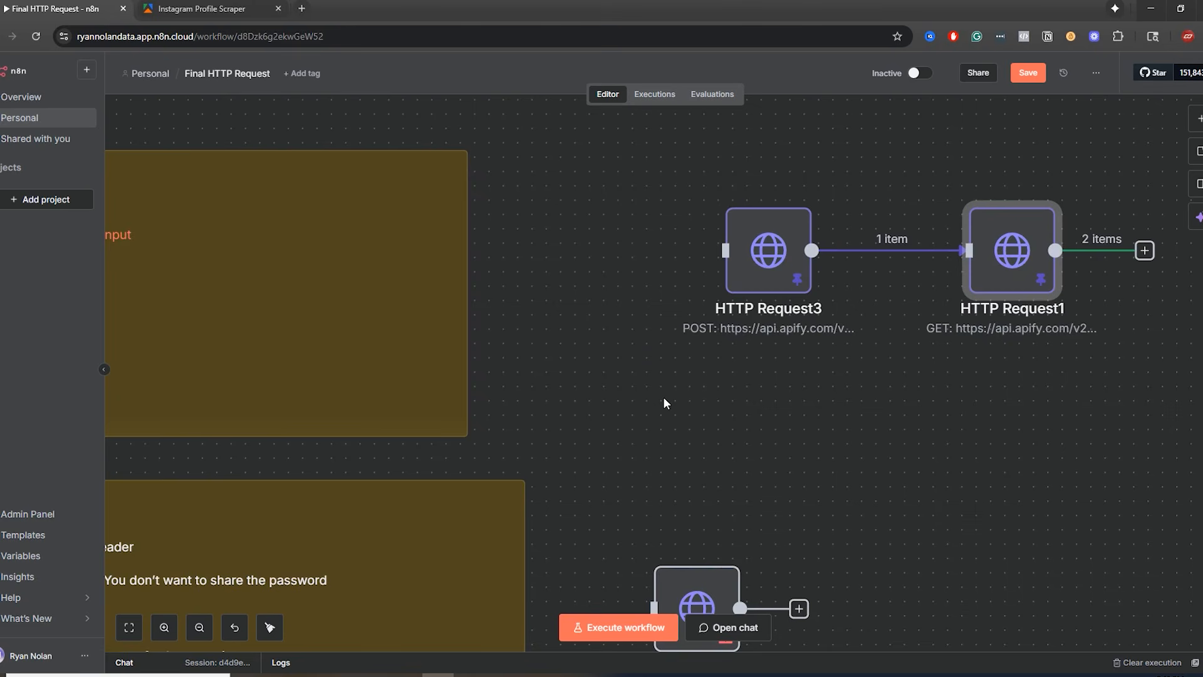
pyautogui.click(207, 13)
pyautogui.click(1118, 204)
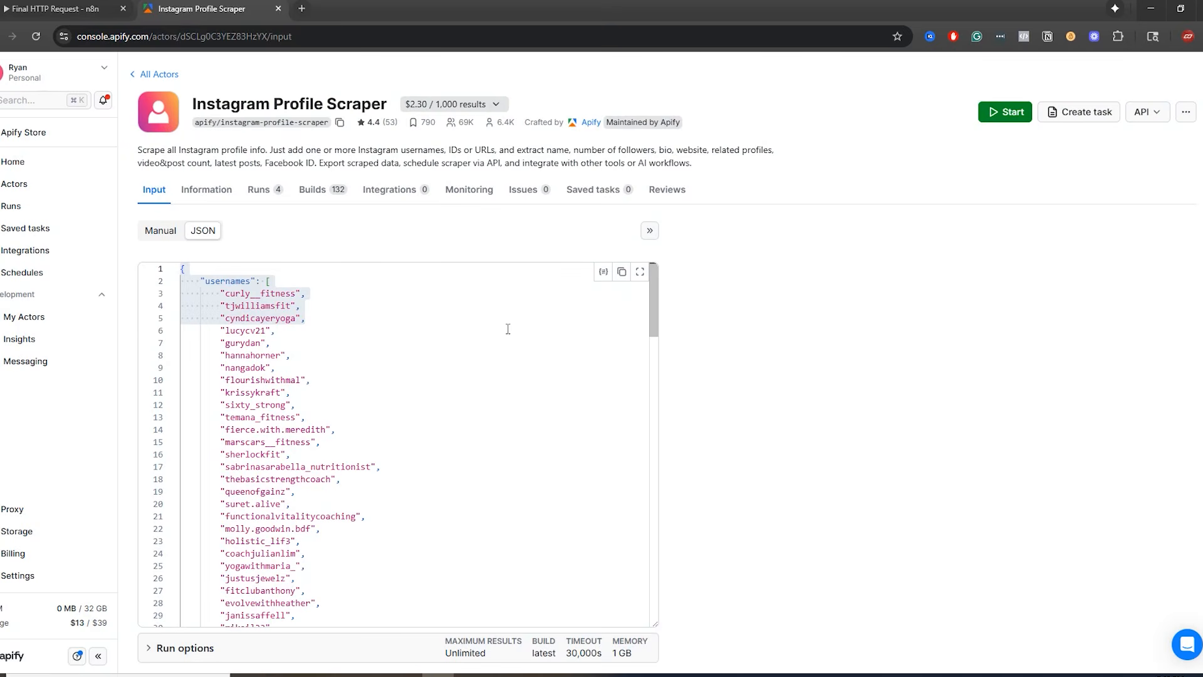
pyautogui.scroll(-2, 911, 363)
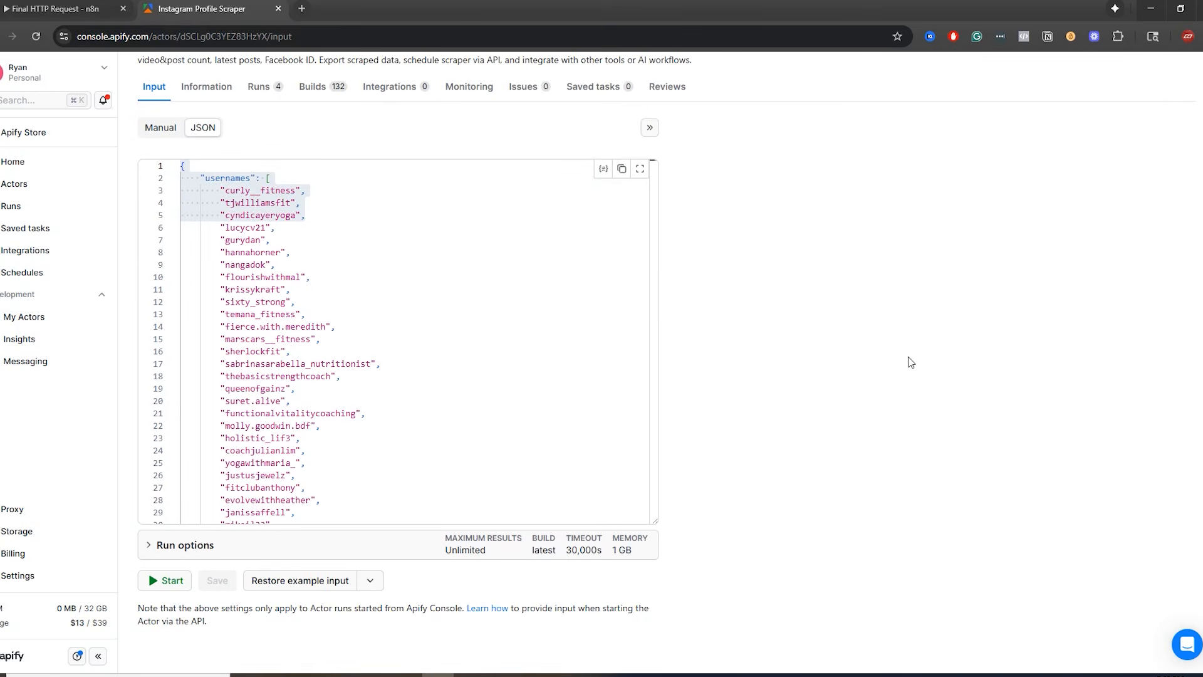
pyautogui.click(25, 9)
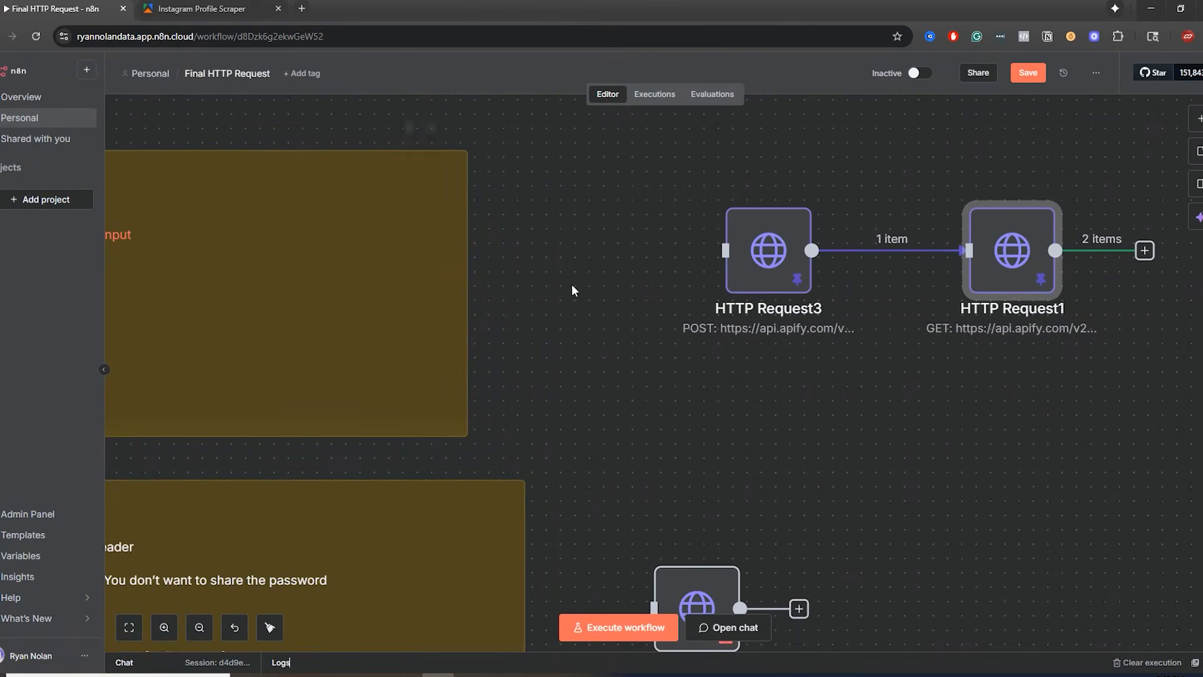
# - Open HTTP Request4 to review its JSON query parameters, and return to the canvas
pyautogui.scroll(10, 600, 305)
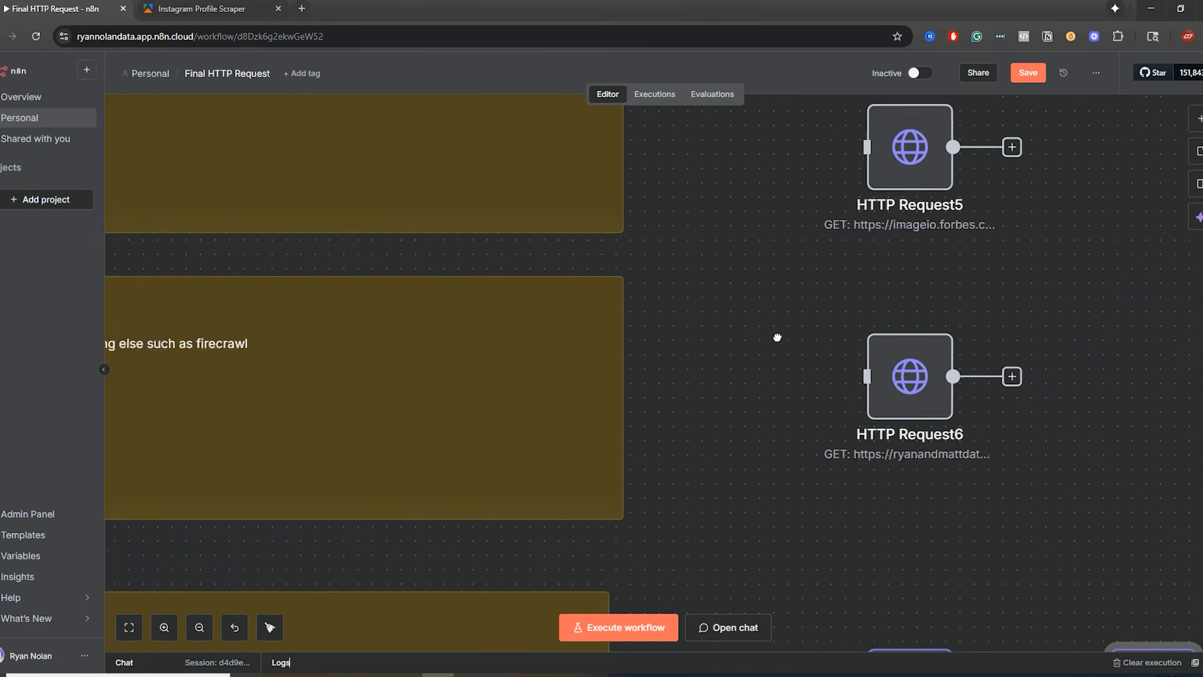
pyautogui.moveTo(832, 248); pyautogui.dragTo(750, 446)
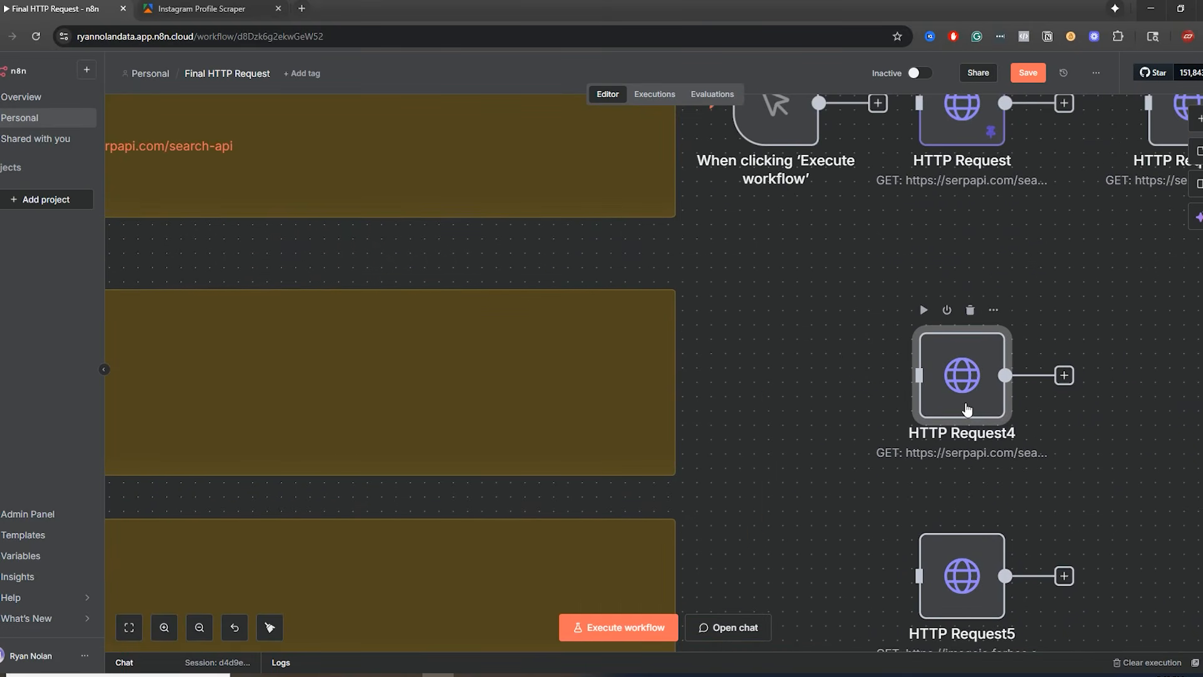
pyautogui.doubleClick(964, 408)
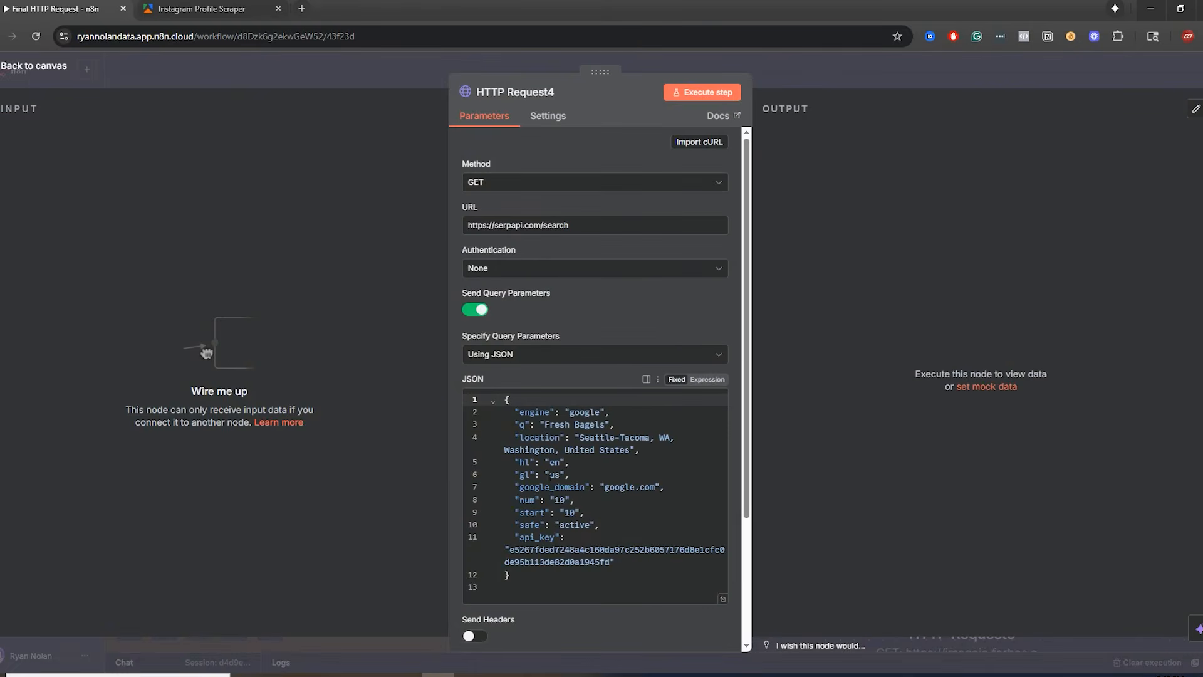
pyautogui.click(825, 76)
# - Reopen HTTP Request3 to review its JSON body, close it, and bring the Example 5 note into view on the canvas
pyautogui.scroll(-15, 873, 519)
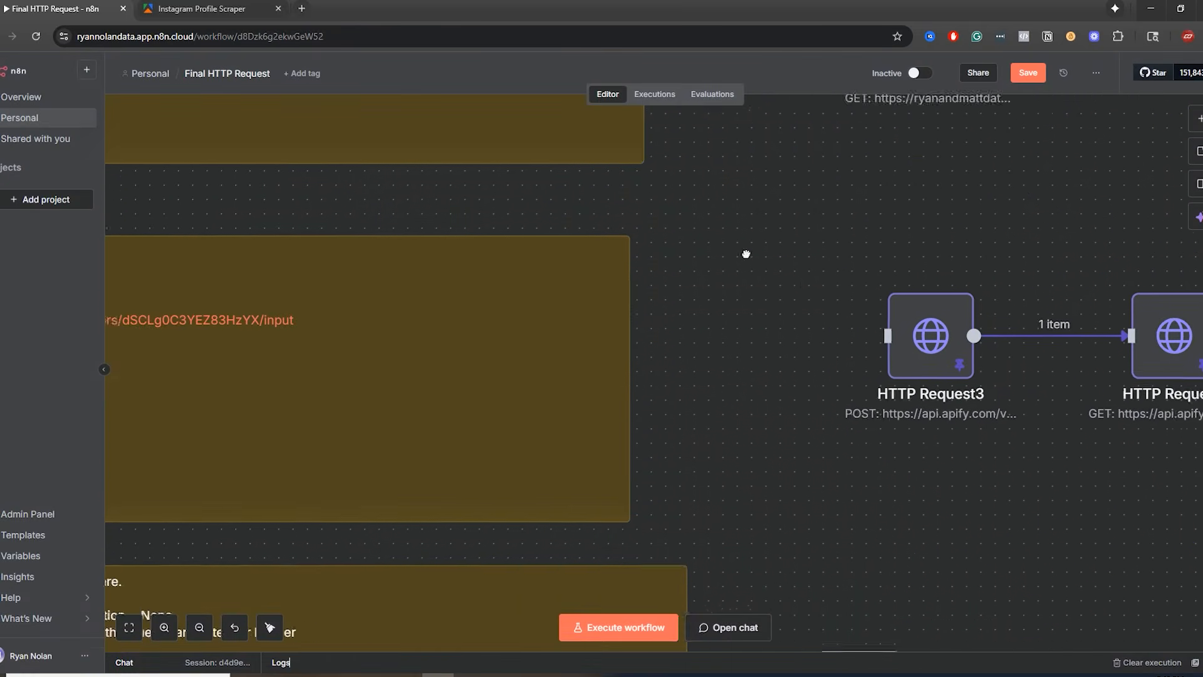
pyautogui.hscroll(3, 989, 459)
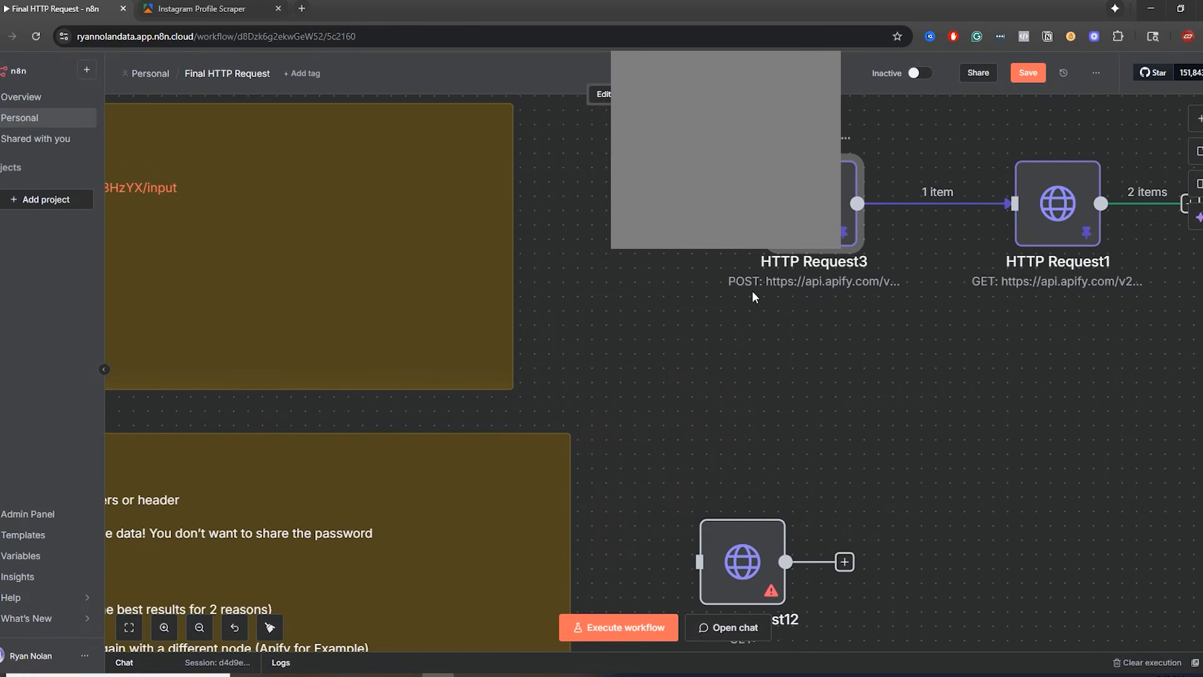
pyautogui.doubleClick(815, 207)
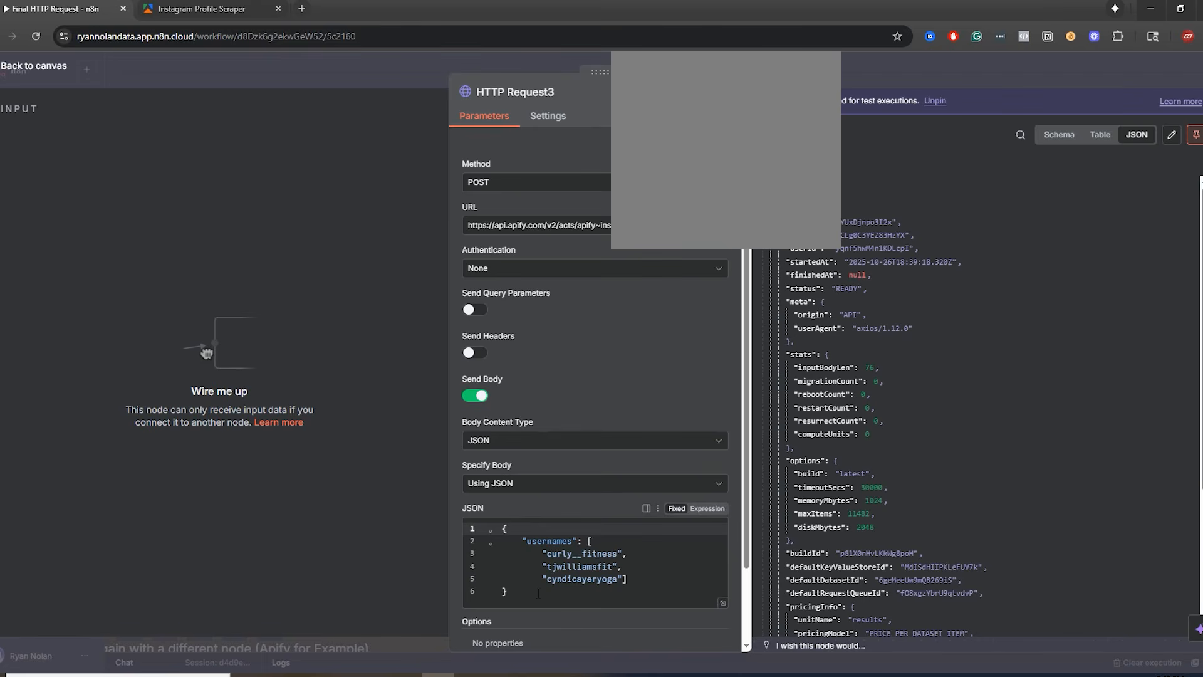
pyautogui.hotkey('ctrl', 'a')
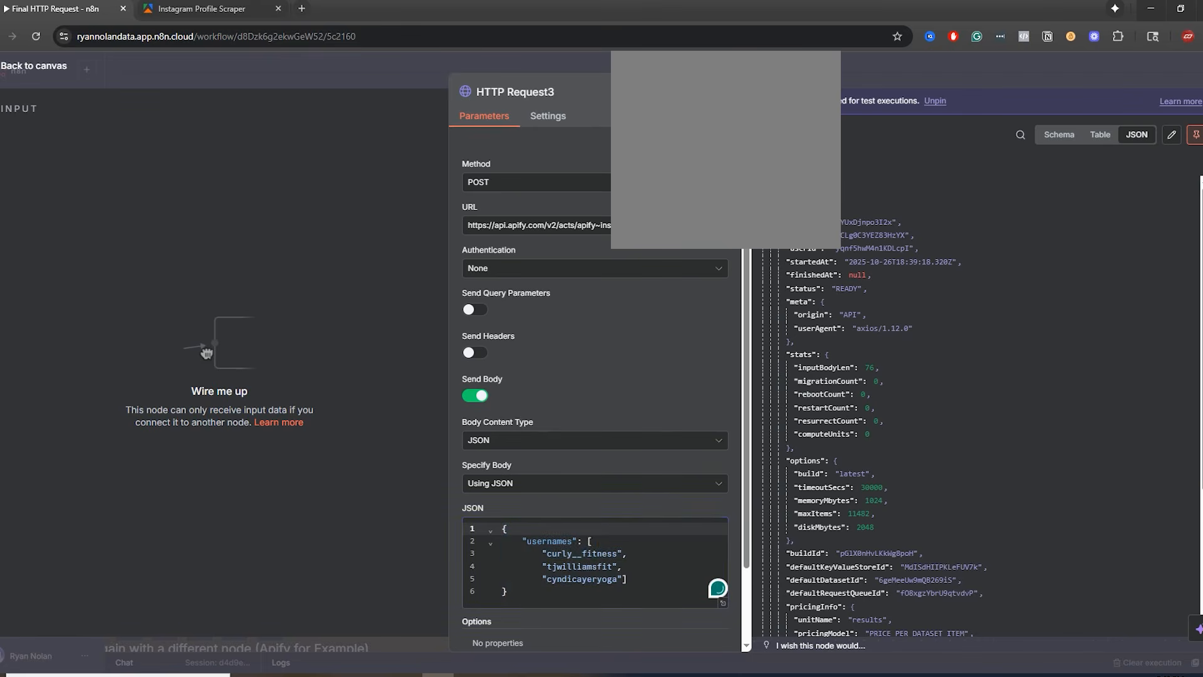
pyautogui.press('Escape')
pyautogui.moveTo(629, 447); pyautogui.dragTo(896, 404)
pyautogui.scroll(5, 1017, 250)
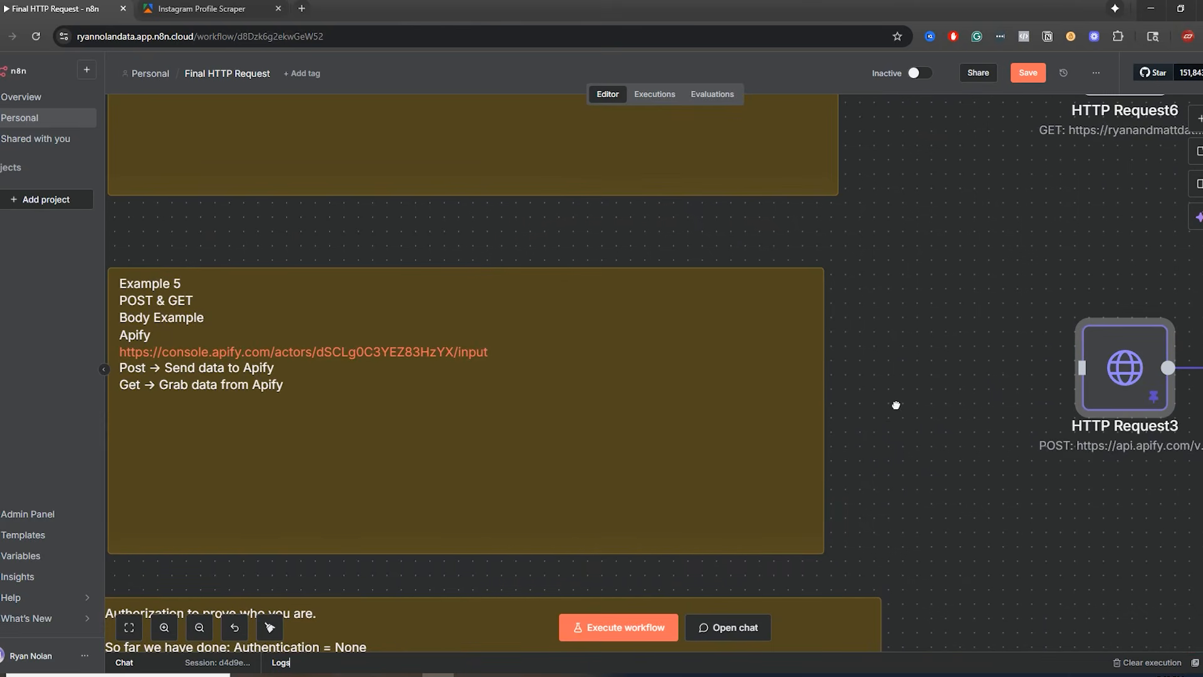
# - Open HTTP Request3 in Example 5, review its POST URL, and return to the canvas
pyautogui.click(199, 627)
pyautogui.click(199, 627)
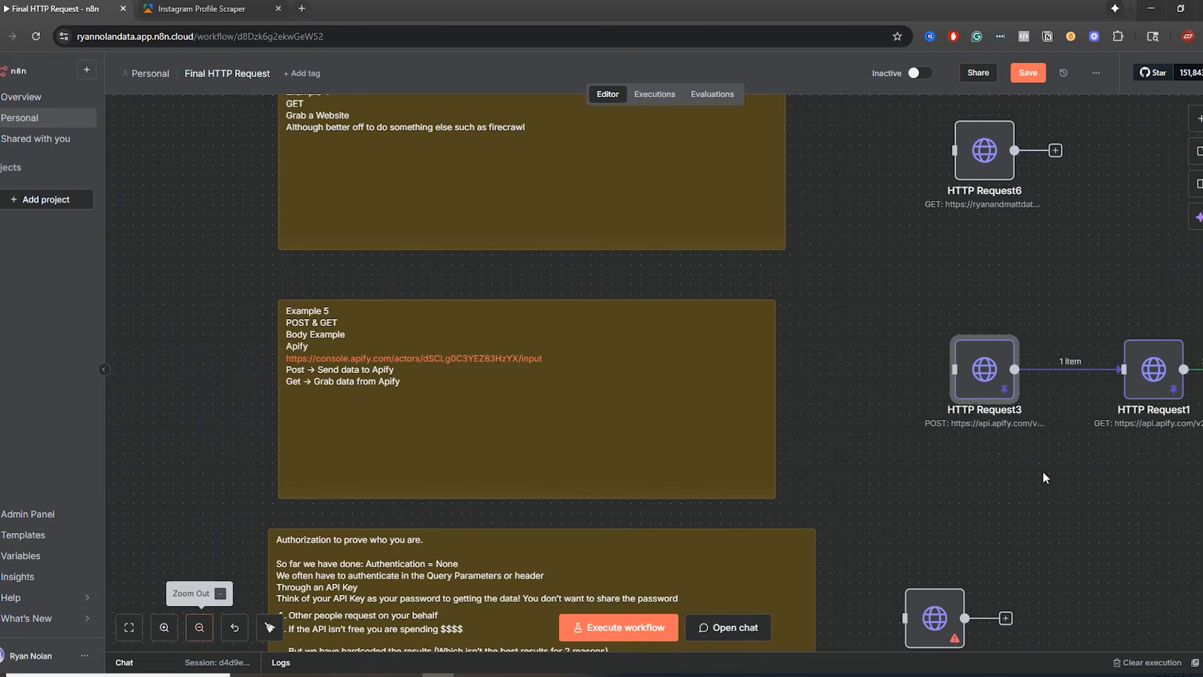
pyautogui.doubleClick(968, 392)
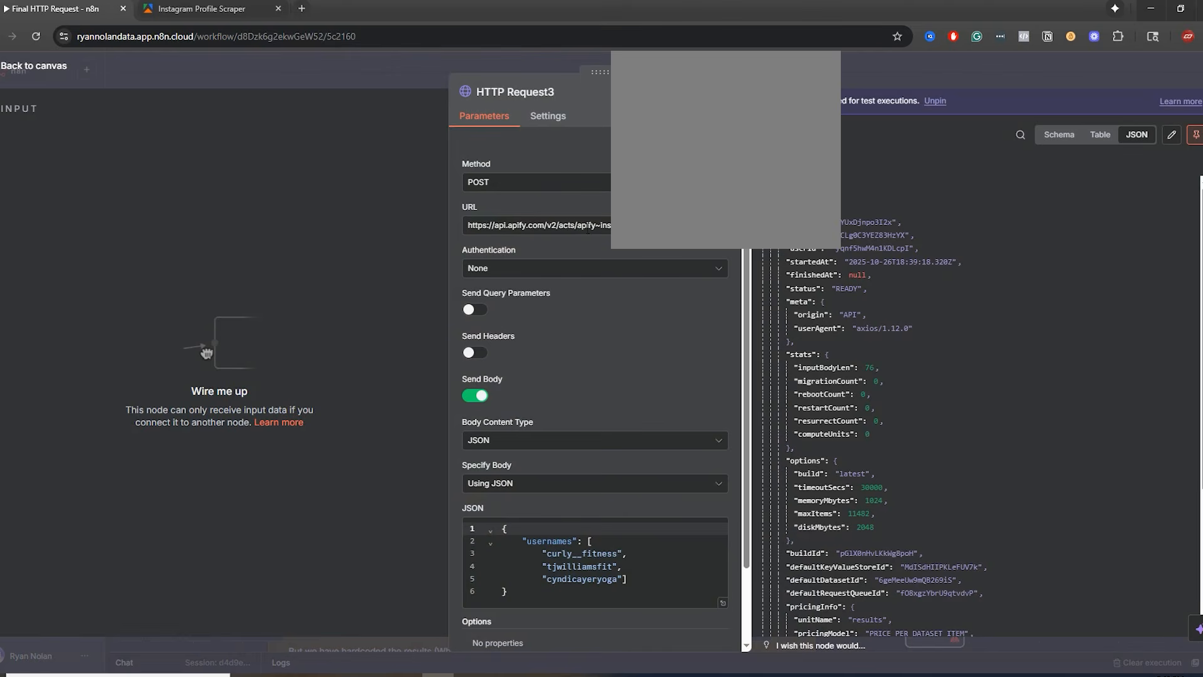
pyautogui.click(606, 229)
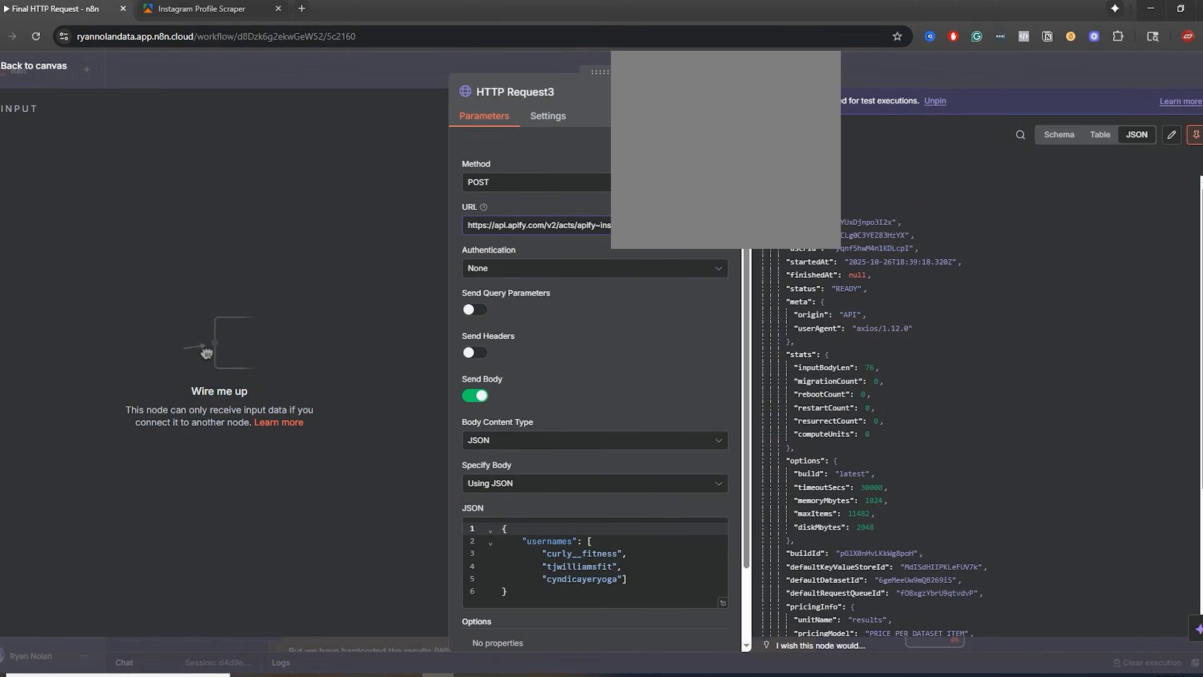
pyautogui.click(843, 66)
# - Open the HTTP Request node in Example 1, review its api_key query parameter, recheck it, and return to the canvas
pyautogui.moveTo(848, 212); pyautogui.dragTo(809, 329)
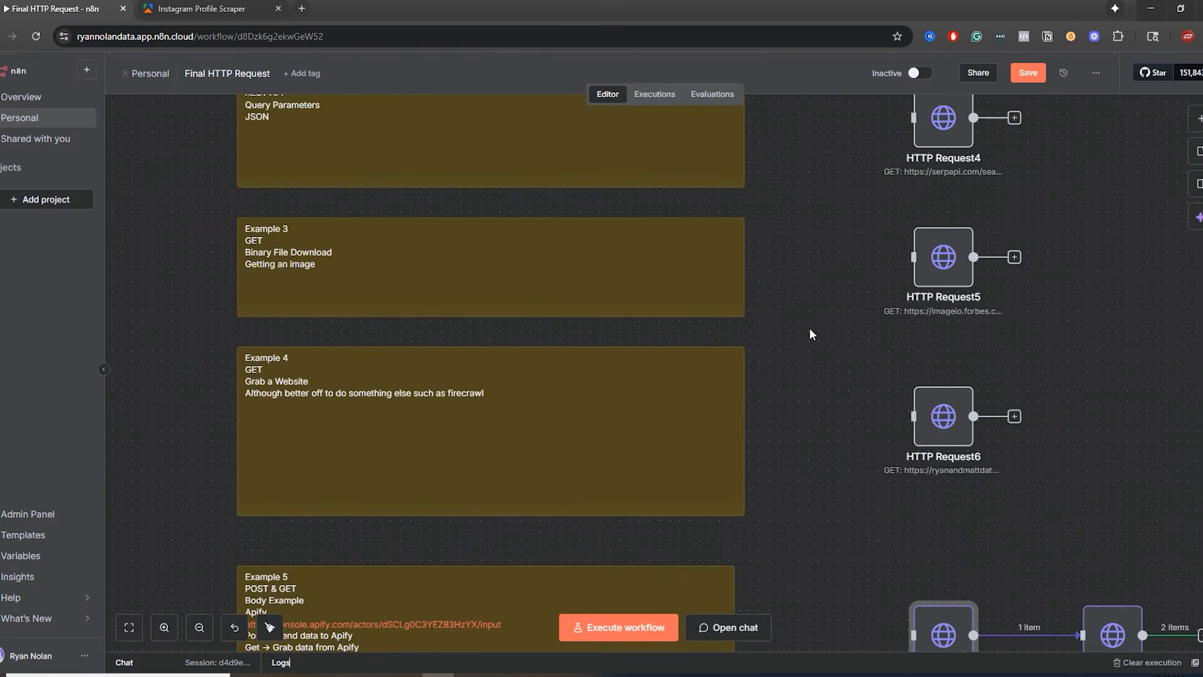
pyautogui.scroll(5, 815, 341)
pyautogui.scroll(2, 812, 357)
pyautogui.hscroll(1, 803, 360)
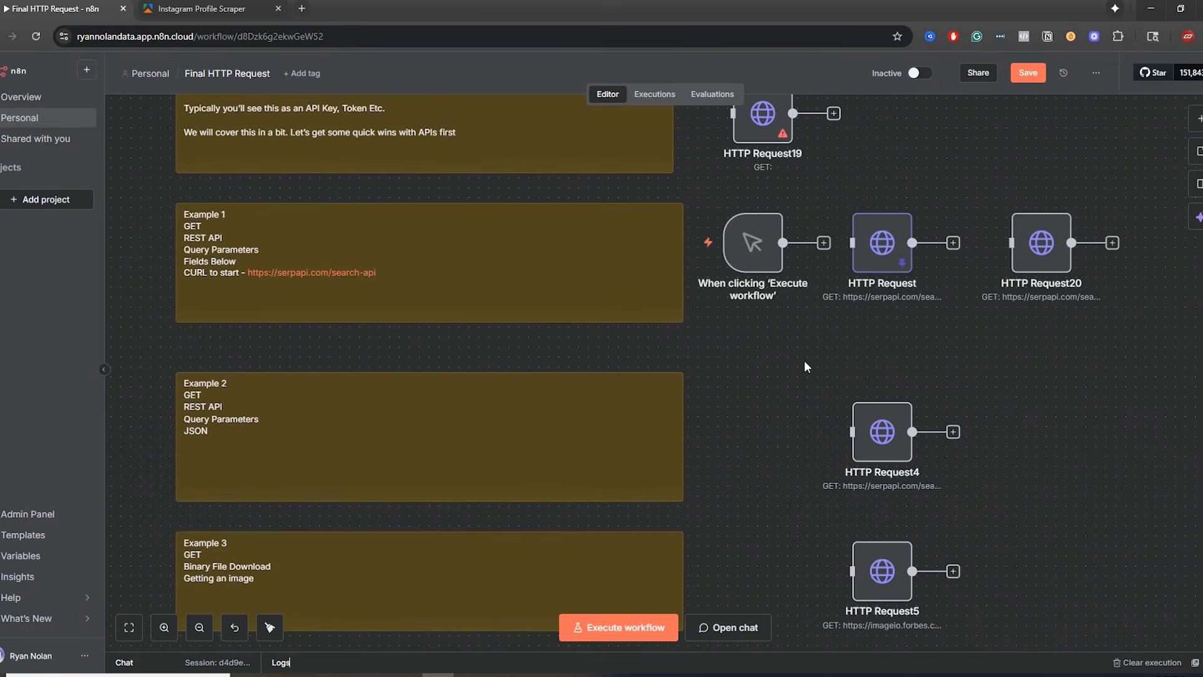
pyautogui.doubleClick(878, 261)
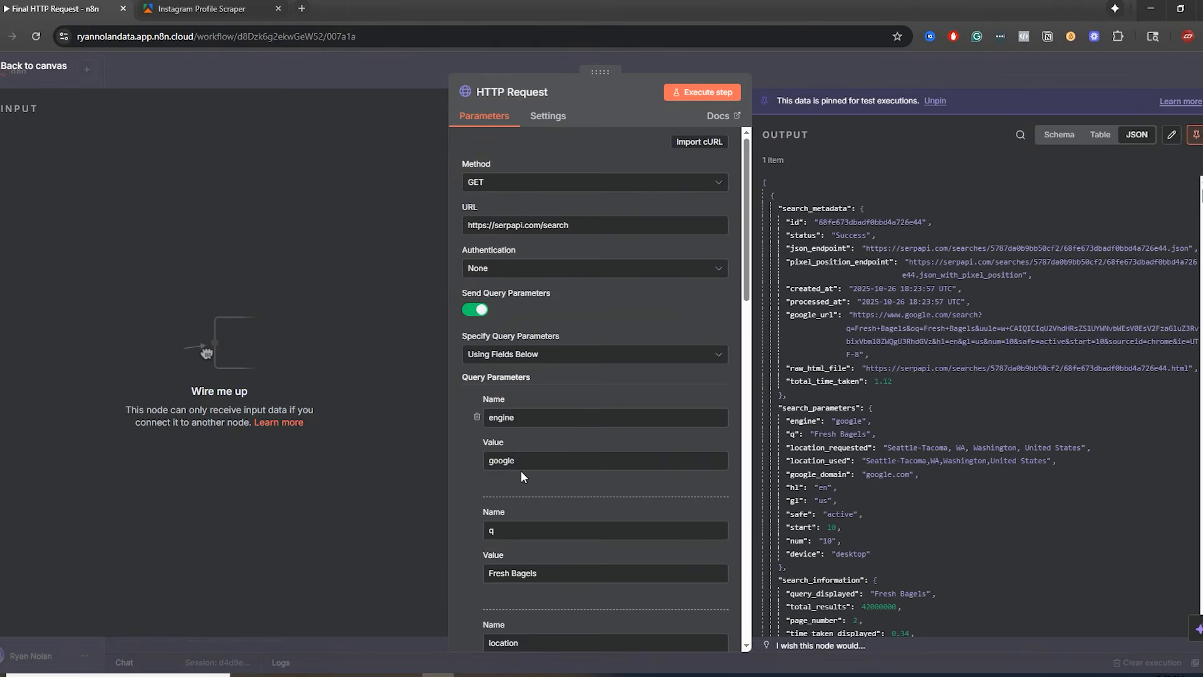
pyautogui.scroll(-15, 520, 471)
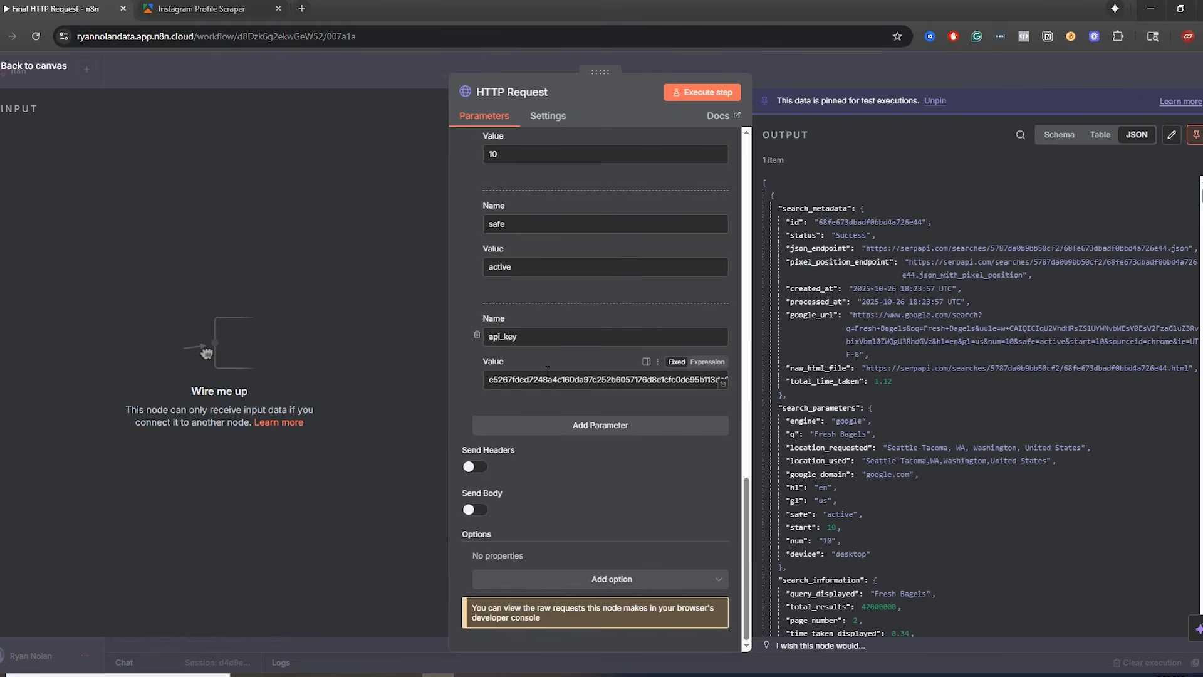
pyautogui.click(819, 57)
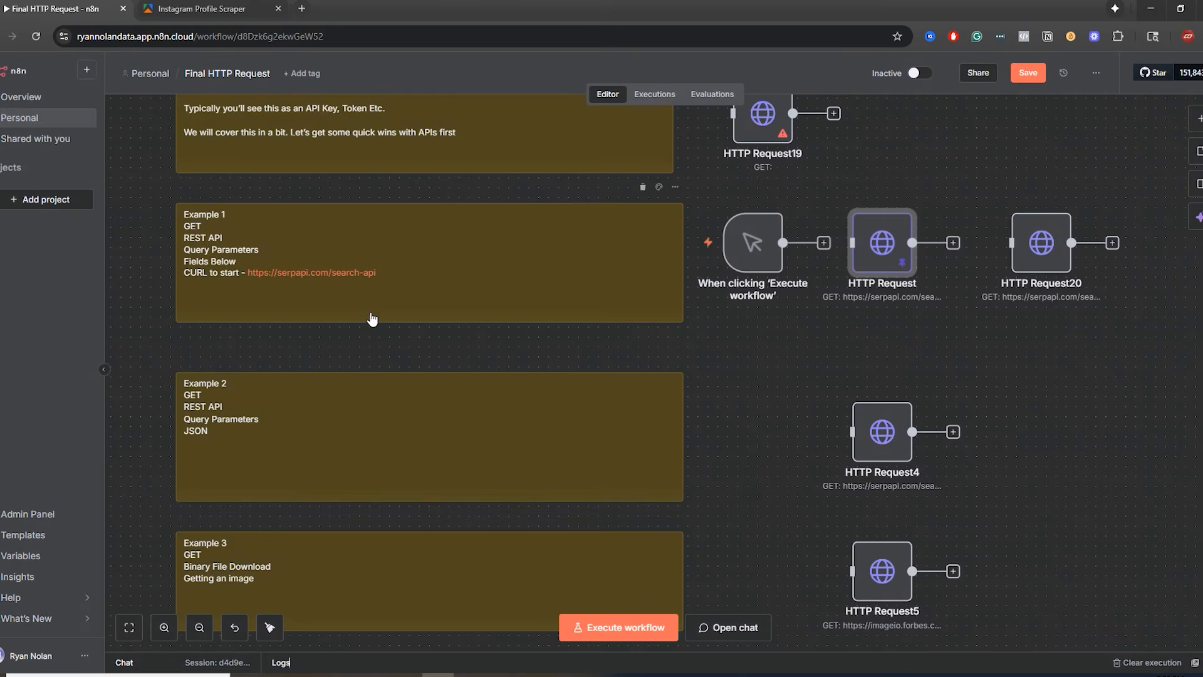
pyautogui.doubleClick(876, 263)
pyautogui.scroll(-10, 683, 381)
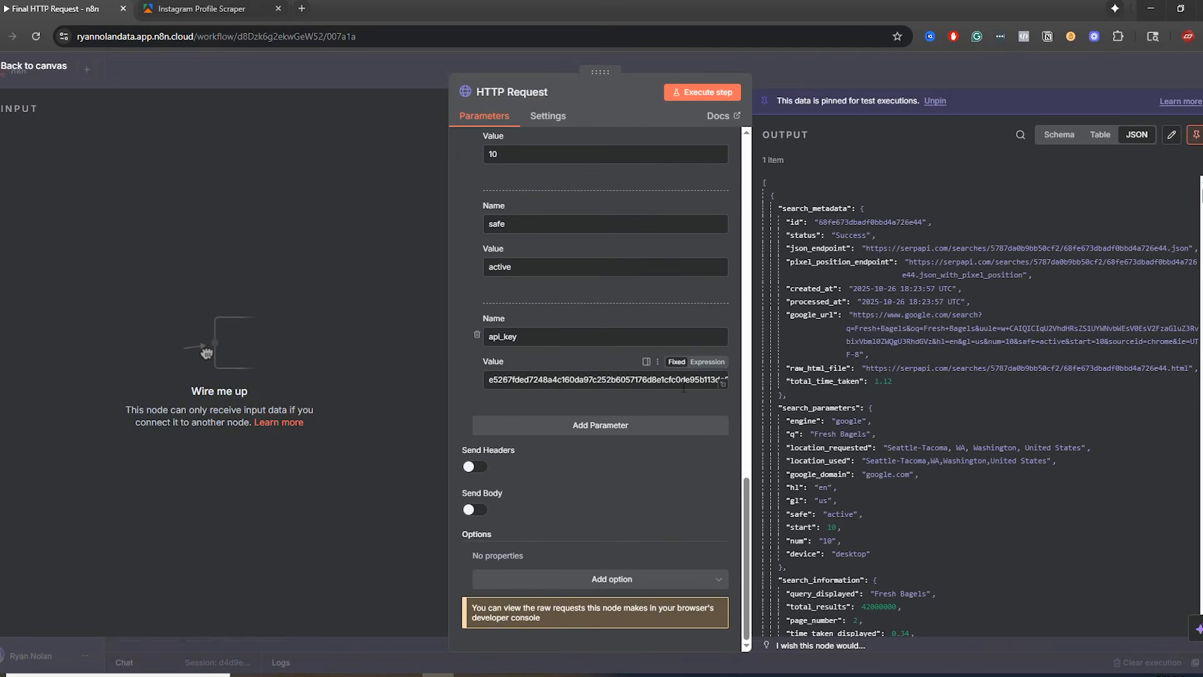
pyautogui.click(812, 82)
# - Open HTTP Request1 in Example 5 to review its GET URL and Authentication setting, and return to the canvas
pyautogui.scroll(-5, 1026, 353)
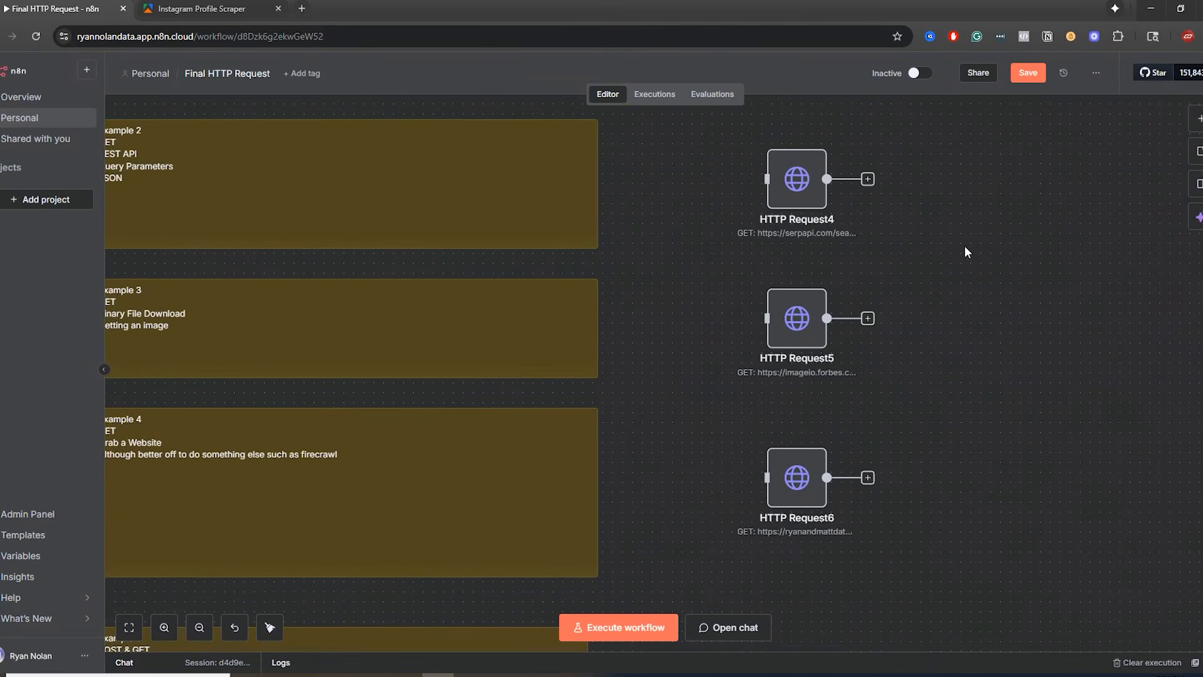
pyautogui.scroll(-10, 1026, 352)
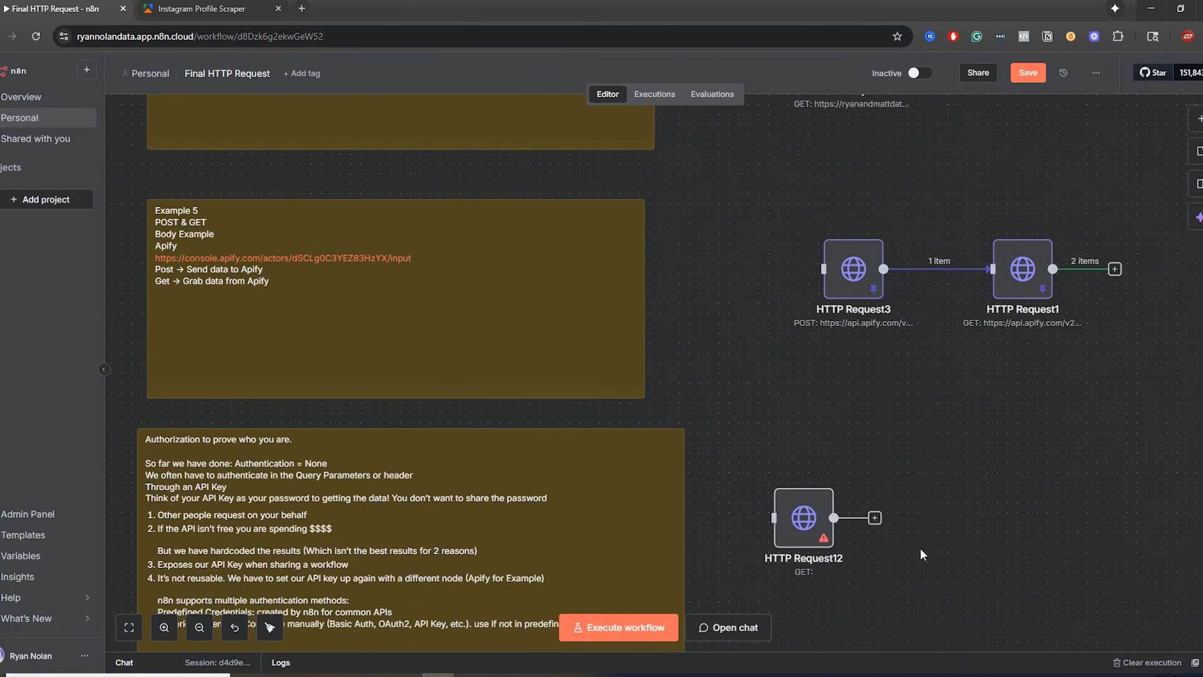
pyautogui.scroll(5, 926, 495)
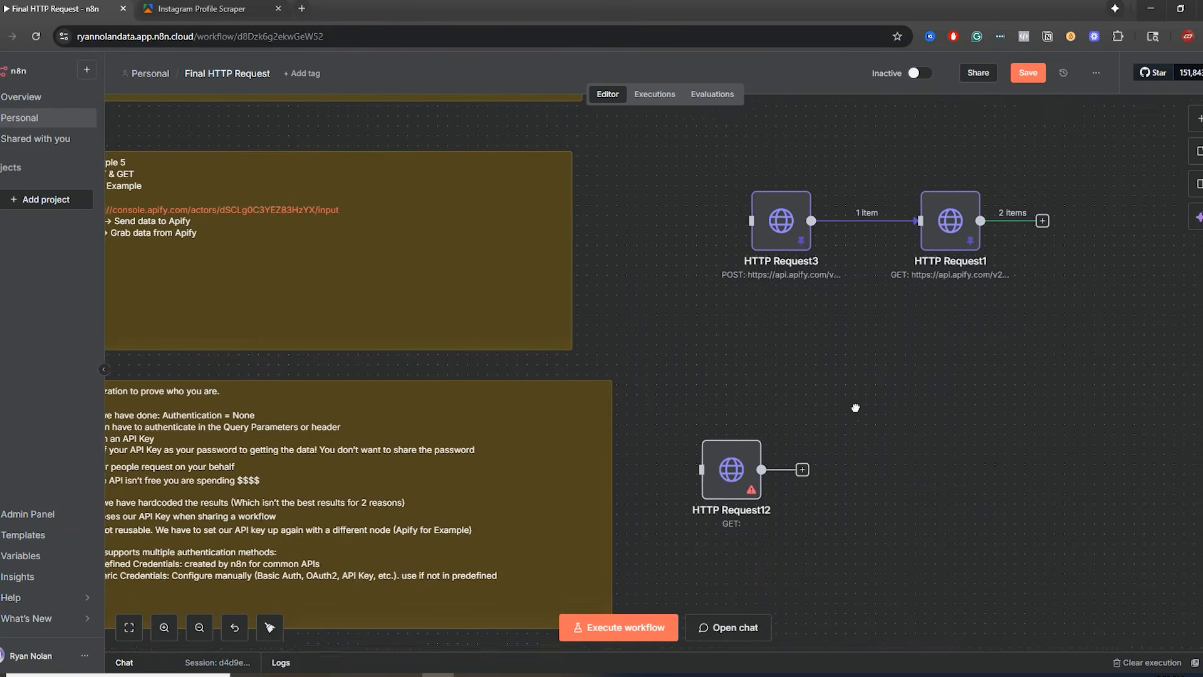
pyautogui.doubleClick(939, 253)
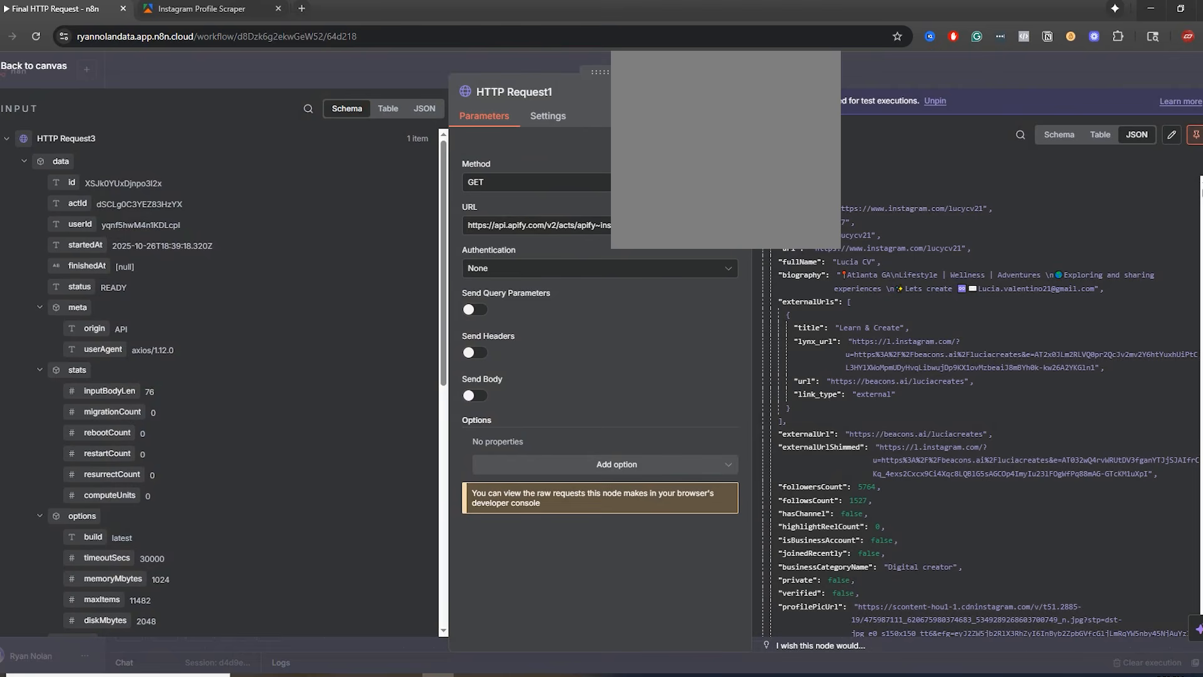
pyautogui.press('Escape')
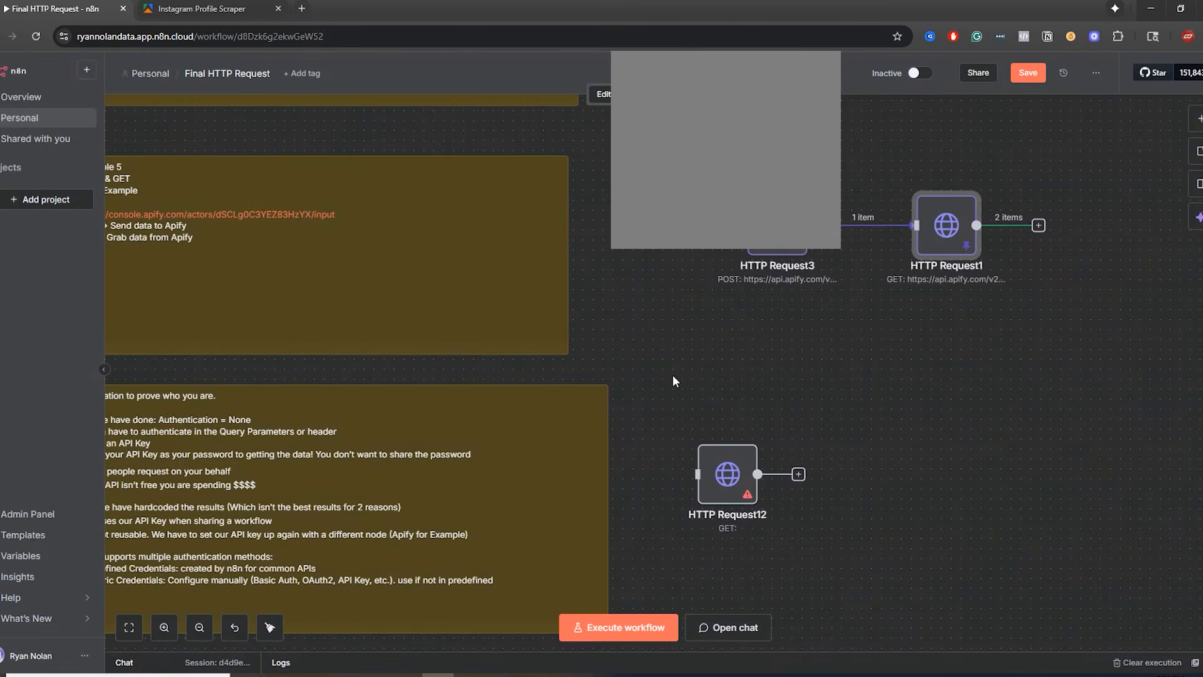
# - Read the authorization note and the notes for Examples 6 to 8 on secure Serp API, Apify and Airtable
pyautogui.moveTo(674, 376); pyautogui.dragTo(737, 338)
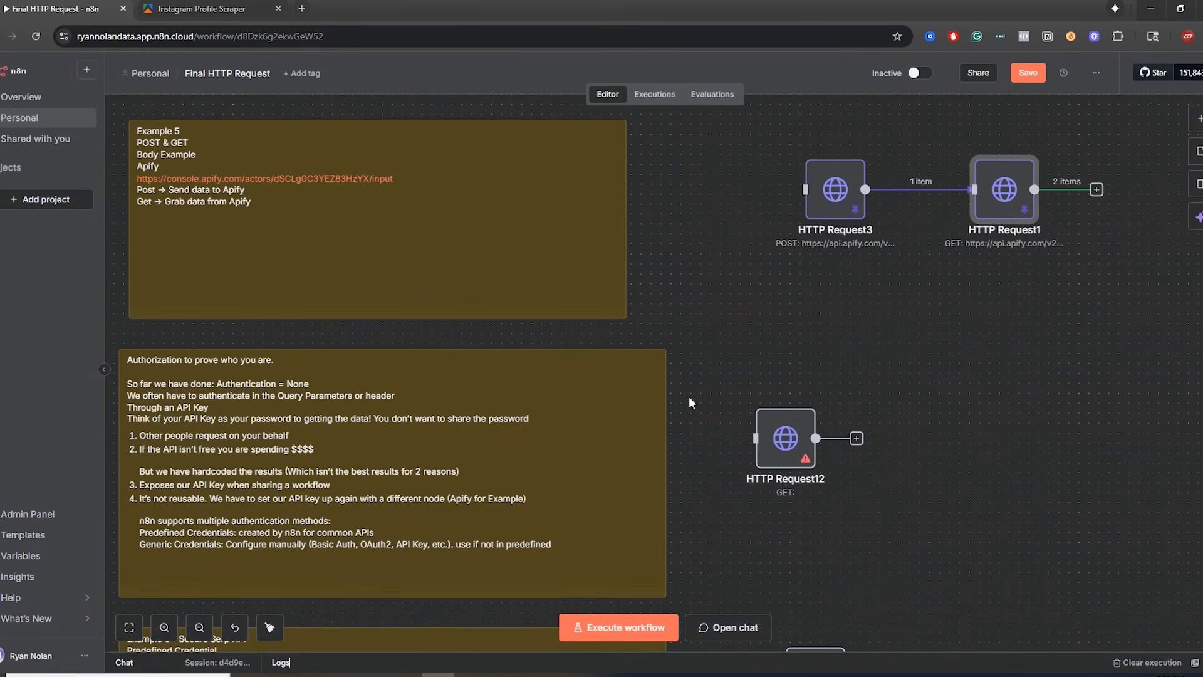
pyautogui.scroll(-3, 689, 396)
pyautogui.hscroll(-2, 850, 452)
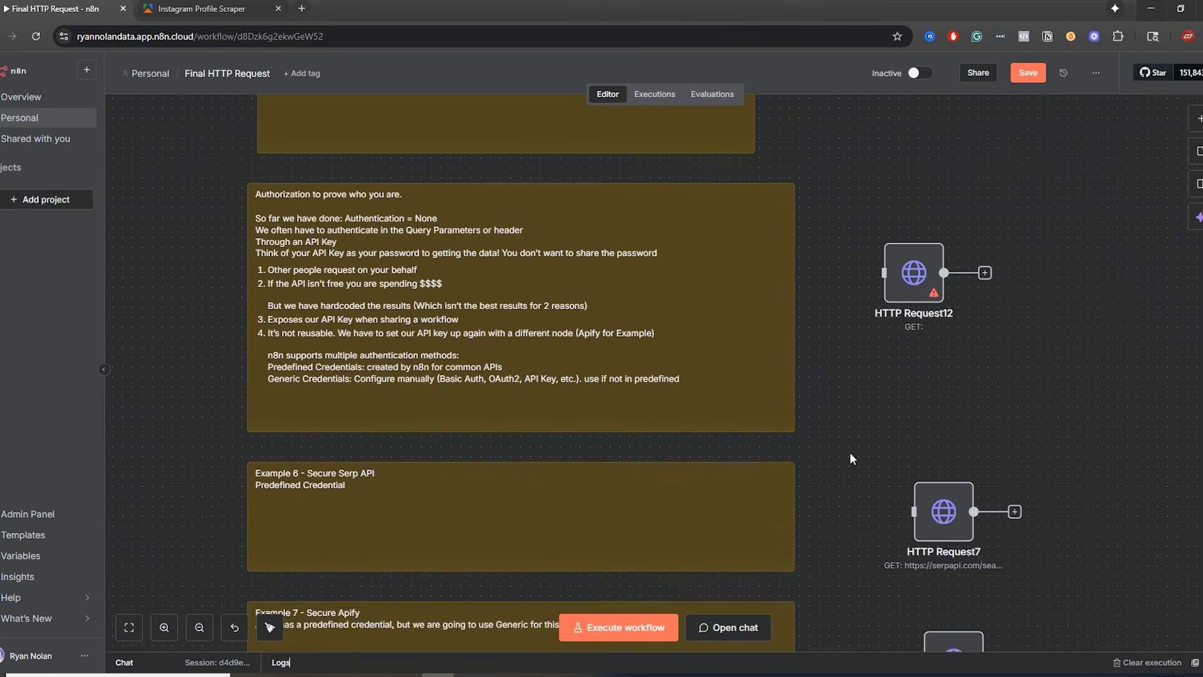
pyautogui.scroll(-3, 844, 463)
pyautogui.hscroll(-1, 844, 463)
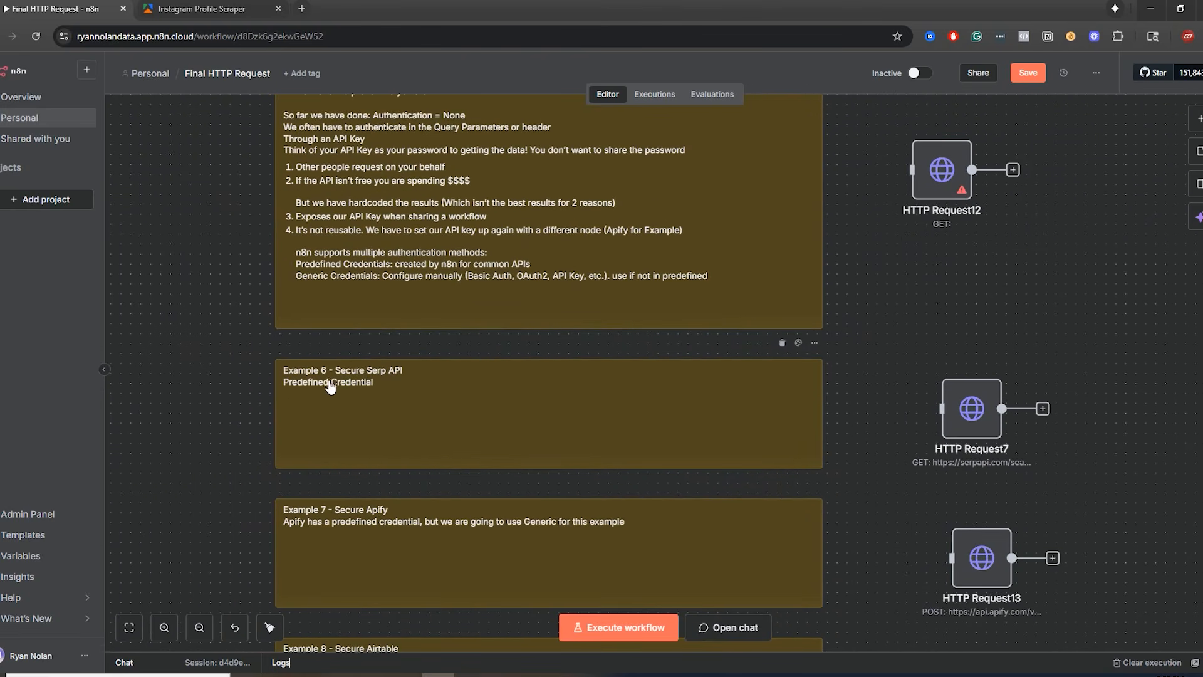
pyautogui.scroll(-3, 484, 374)
pyautogui.hscroll(-1, 484, 375)
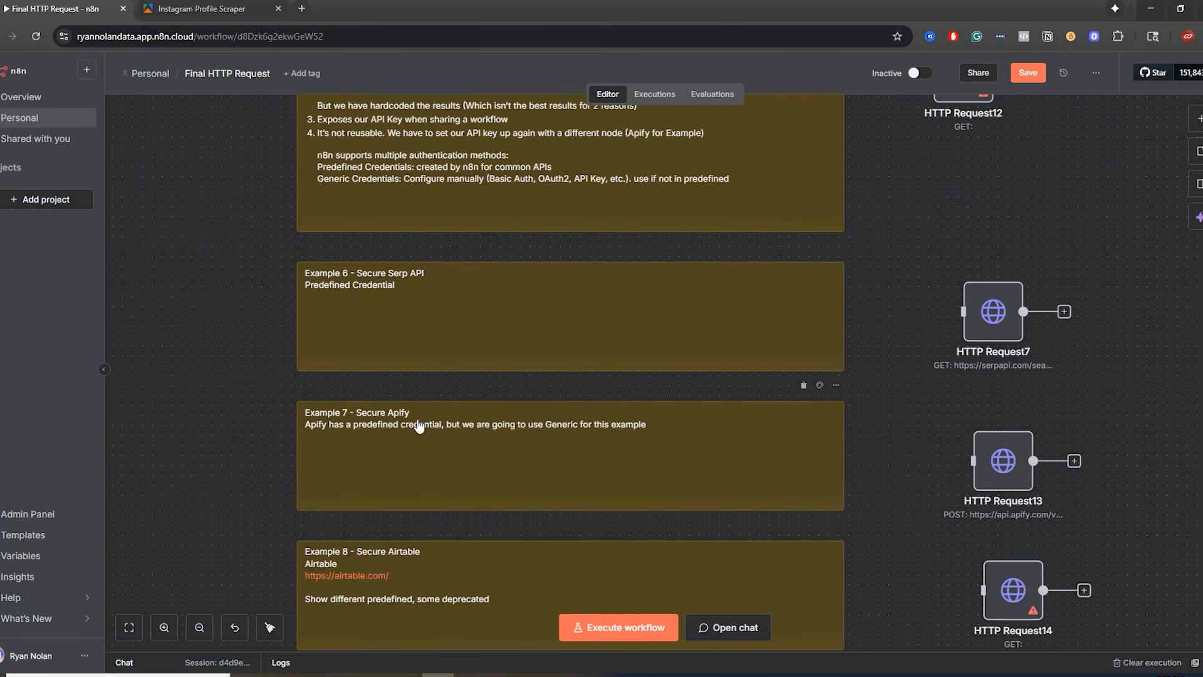
pyautogui.doubleClick(398, 559)
pyautogui.moveTo(460, 557); pyautogui.dragTo(368, 559)
pyautogui.click(889, 514)
pyautogui.scroll(5, 904, 280)
pyautogui.hscroll(-1, 903, 279)
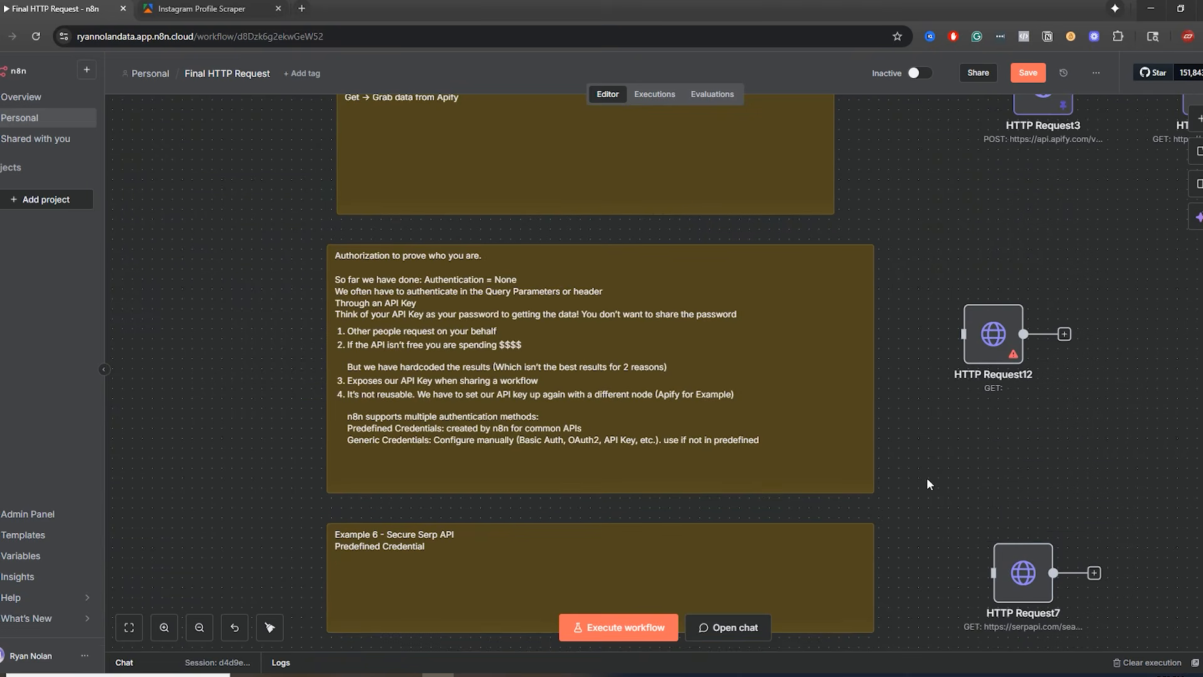
# - Open HTTP Request12, try None as its Authentication, and set it to Predefined Credential Type
pyautogui.doubleClick(996, 348)
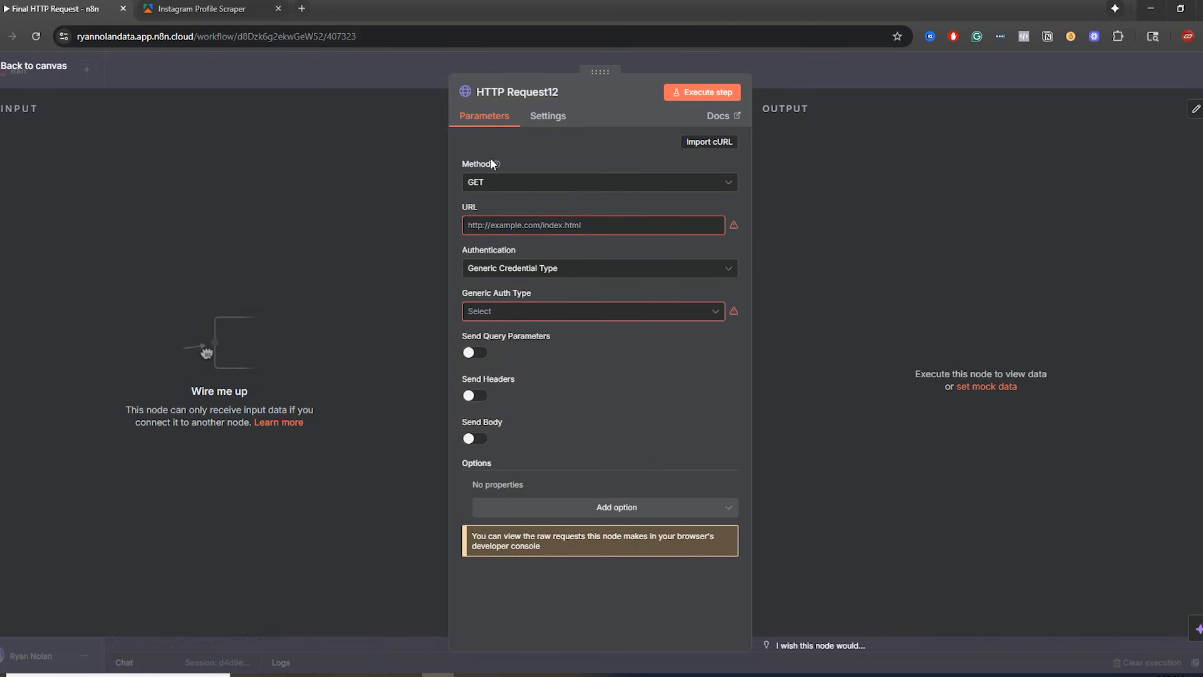
pyautogui.click(475, 207)
pyautogui.click(540, 270)
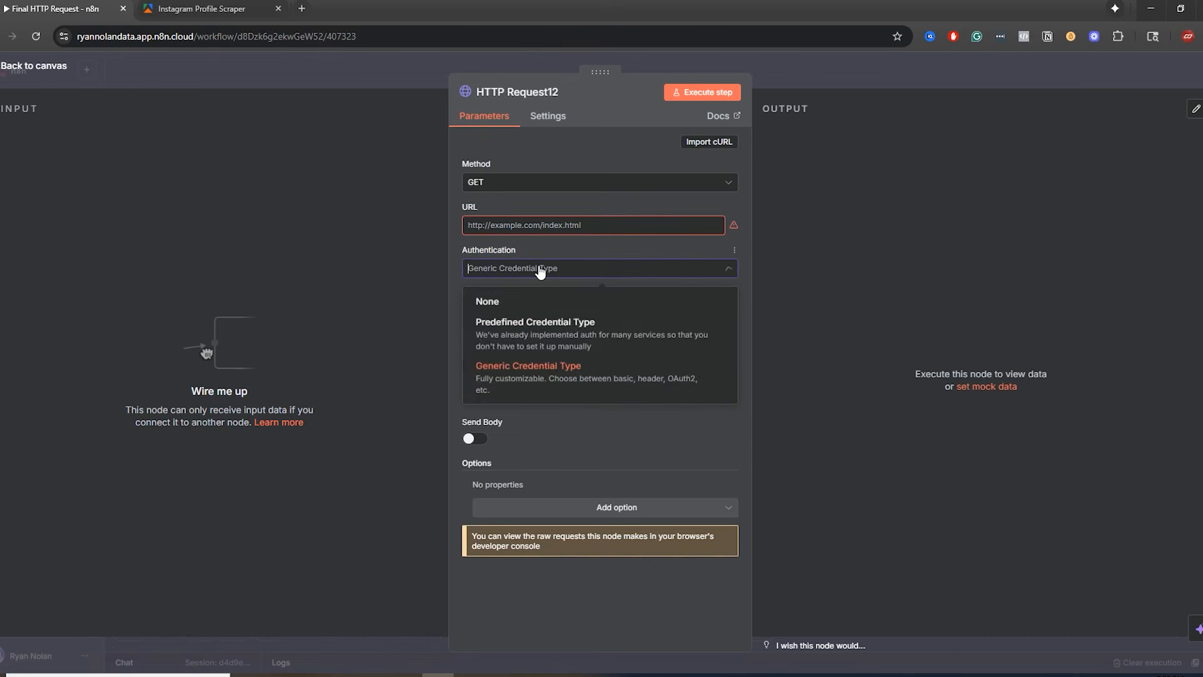
pyautogui.click(515, 292)
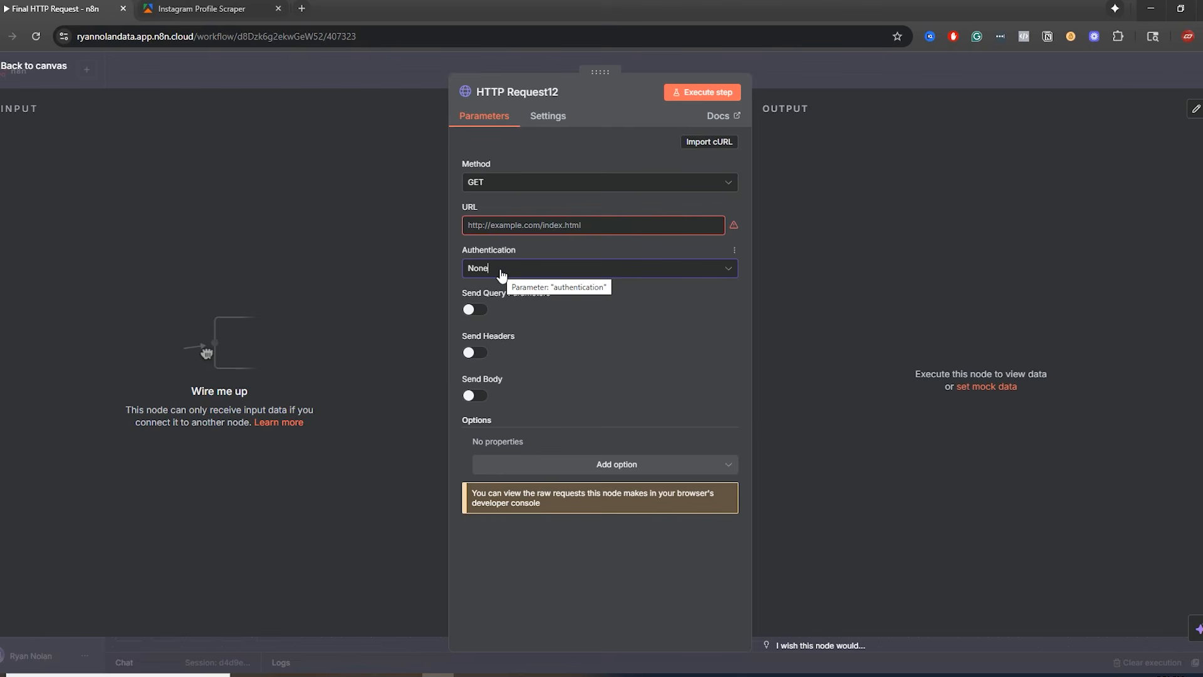
pyautogui.click(502, 274)
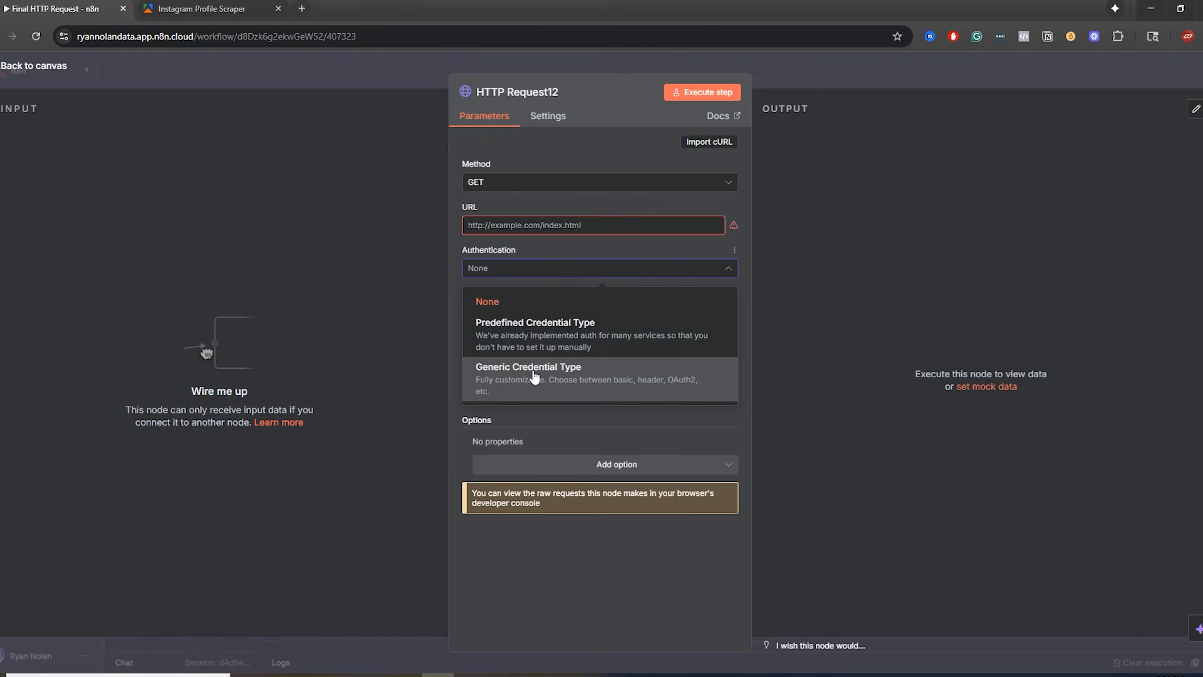
pyautogui.click(542, 332)
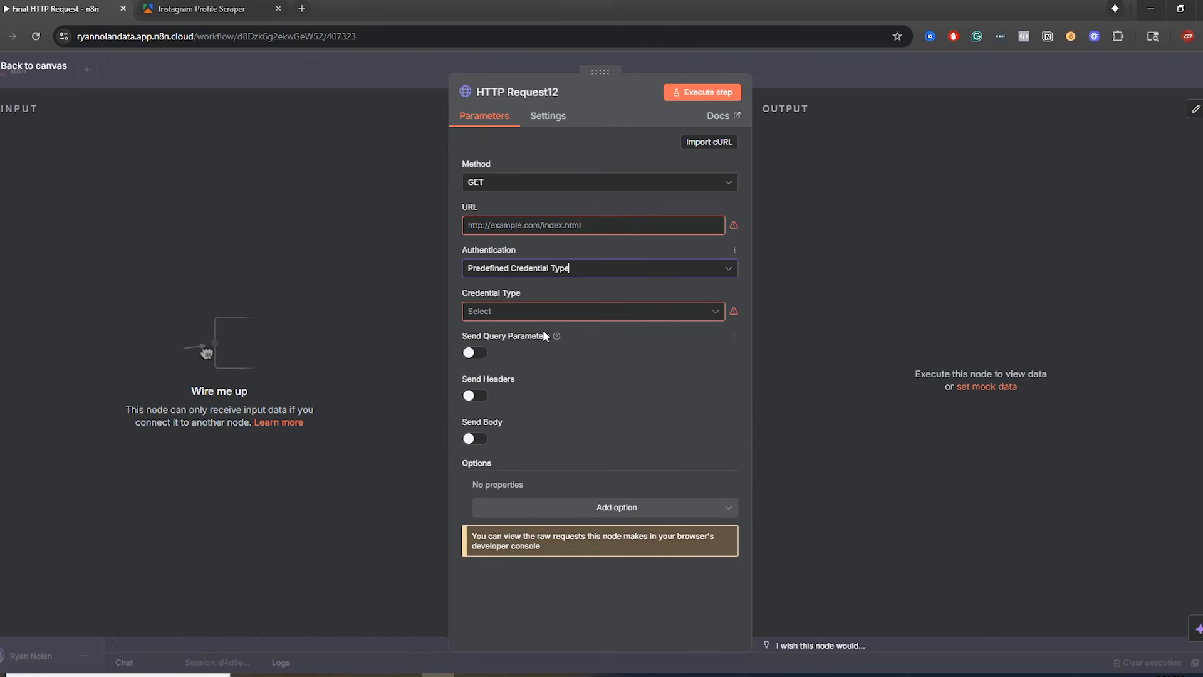
# - Browse the predefined Credential Type options in HTTP Request12, from Action Network API through the Google and Microsoft entries
pyautogui.click(537, 318)
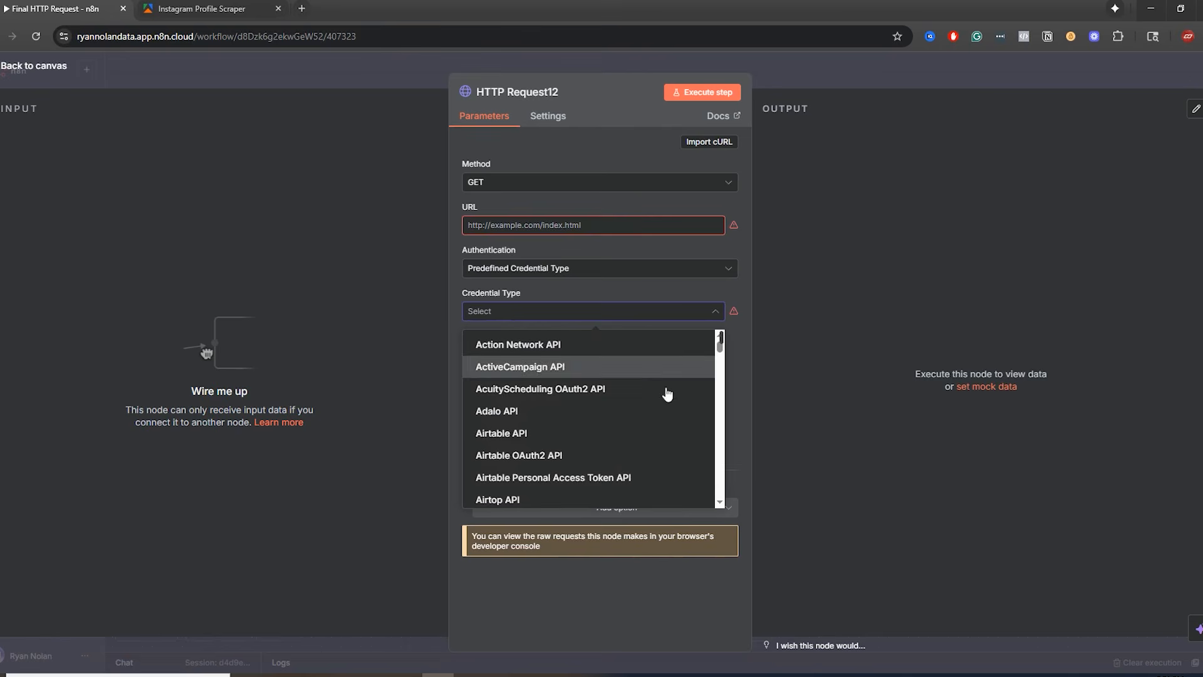
pyautogui.scroll(-10, 614, 387)
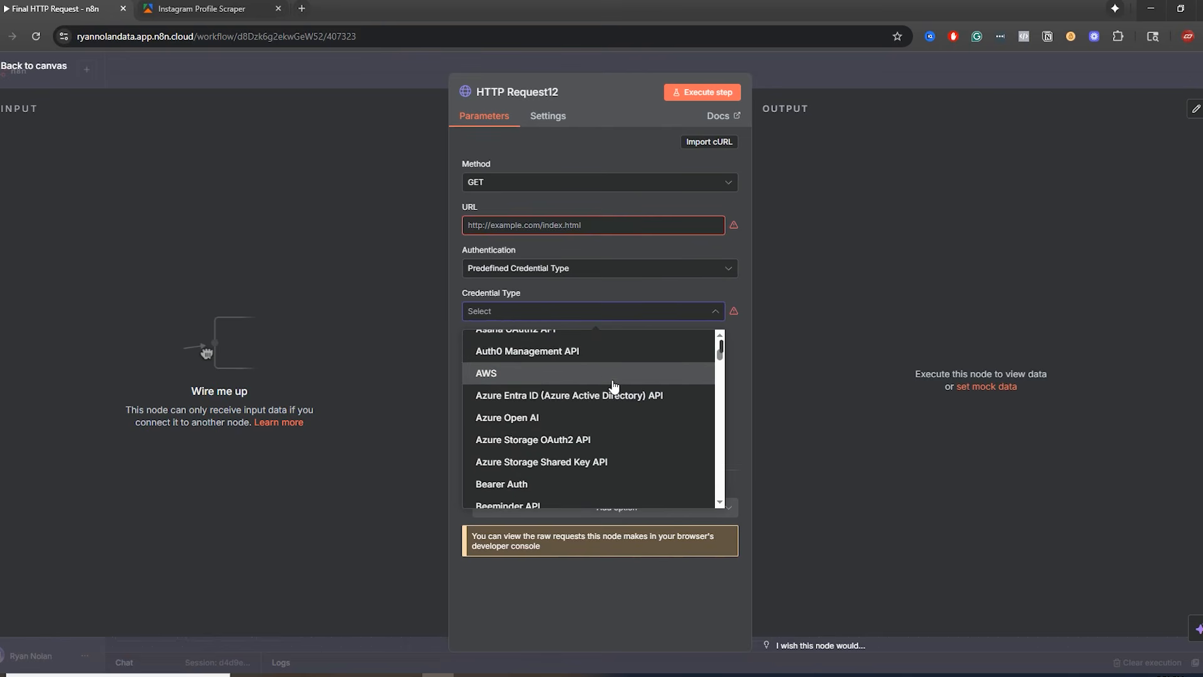
pyautogui.scroll(-10, 614, 386)
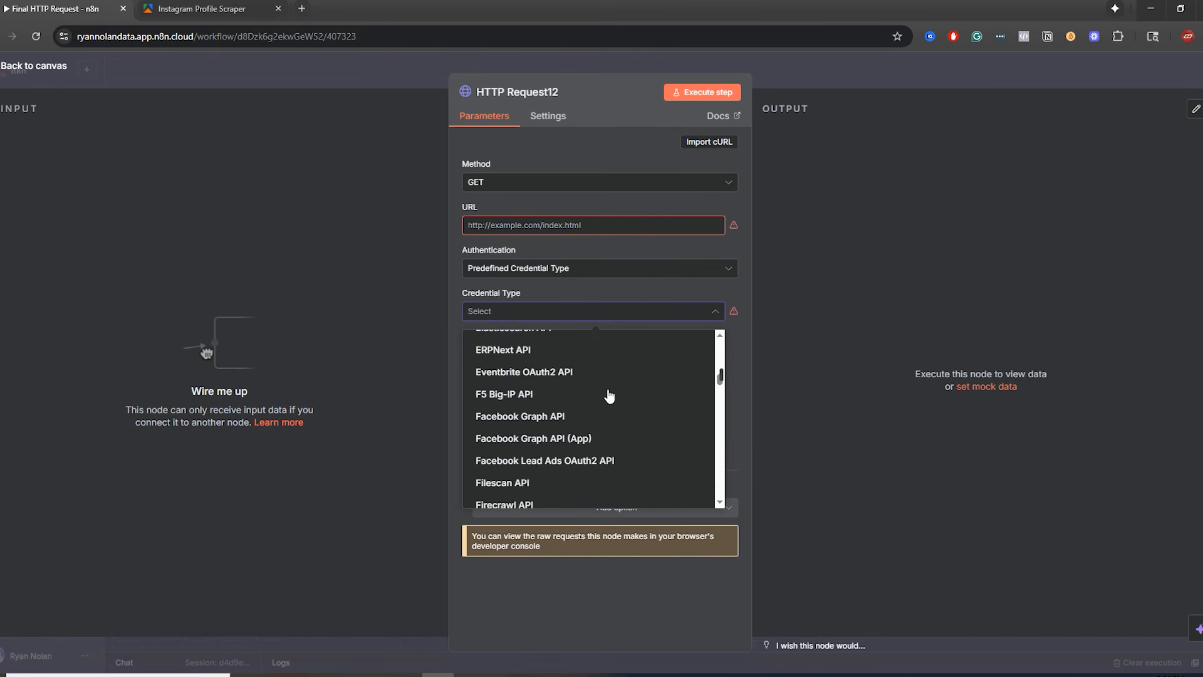
pyautogui.scroll(-10, 609, 395)
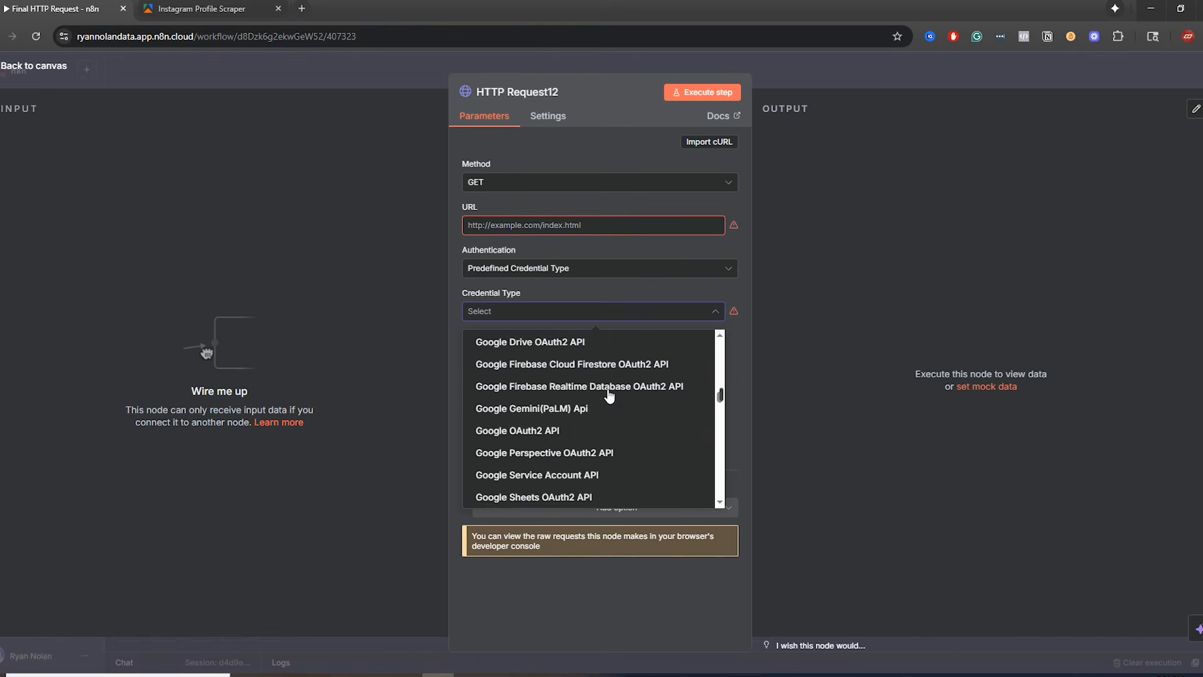
pyautogui.scroll(-10, 609, 395)
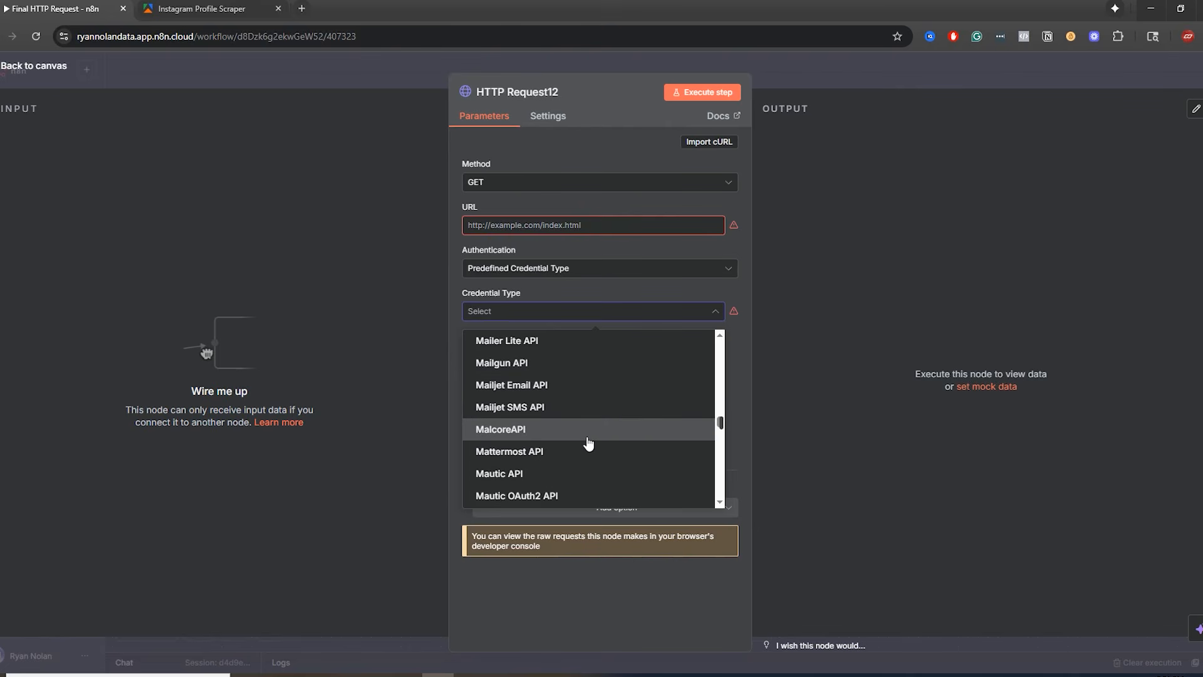
pyautogui.scroll(-3, 588, 444)
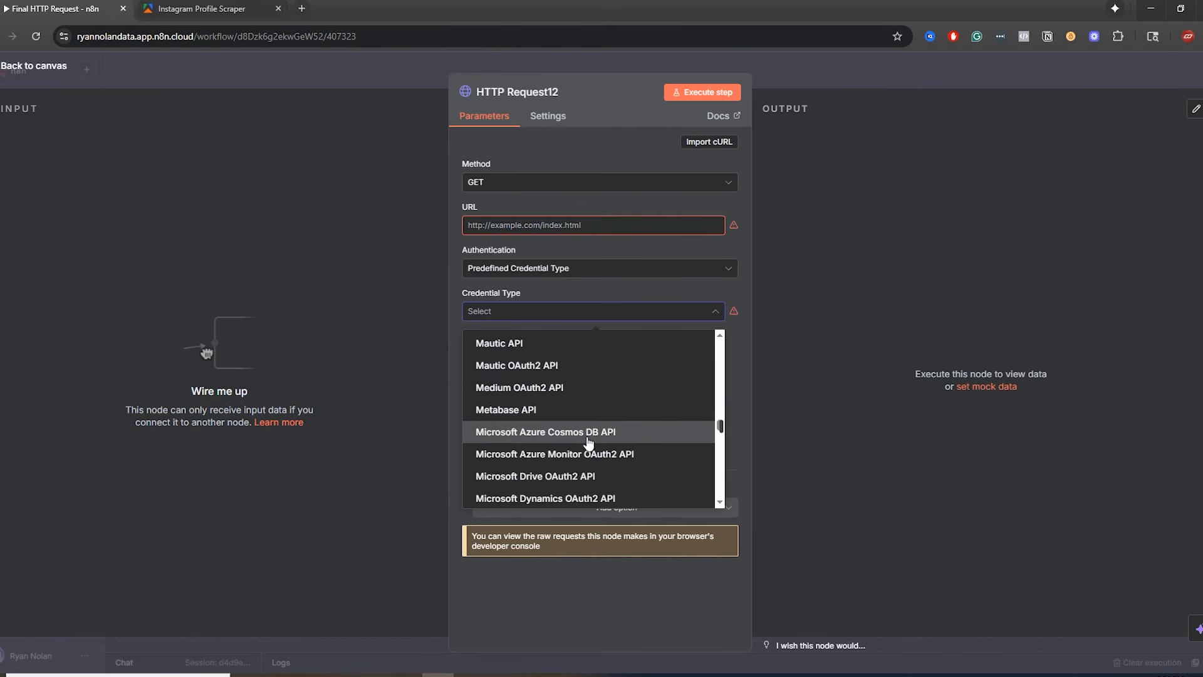
pyautogui.scroll(15, 538, 419)
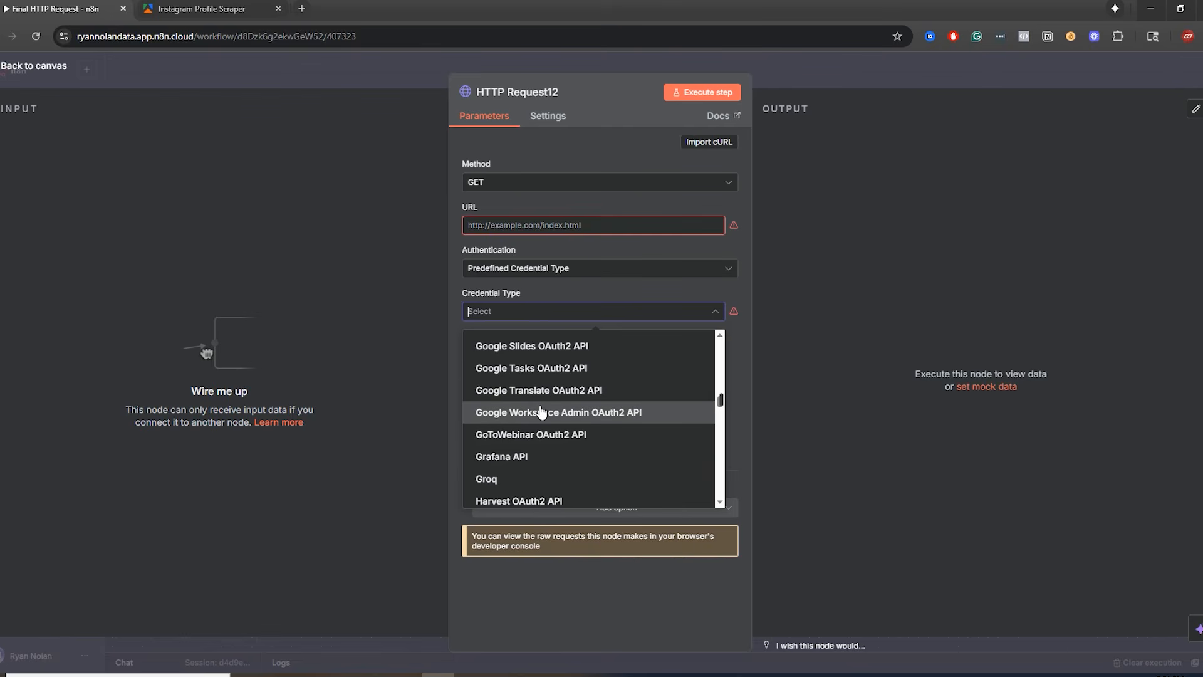
pyautogui.scroll(3, 542, 412)
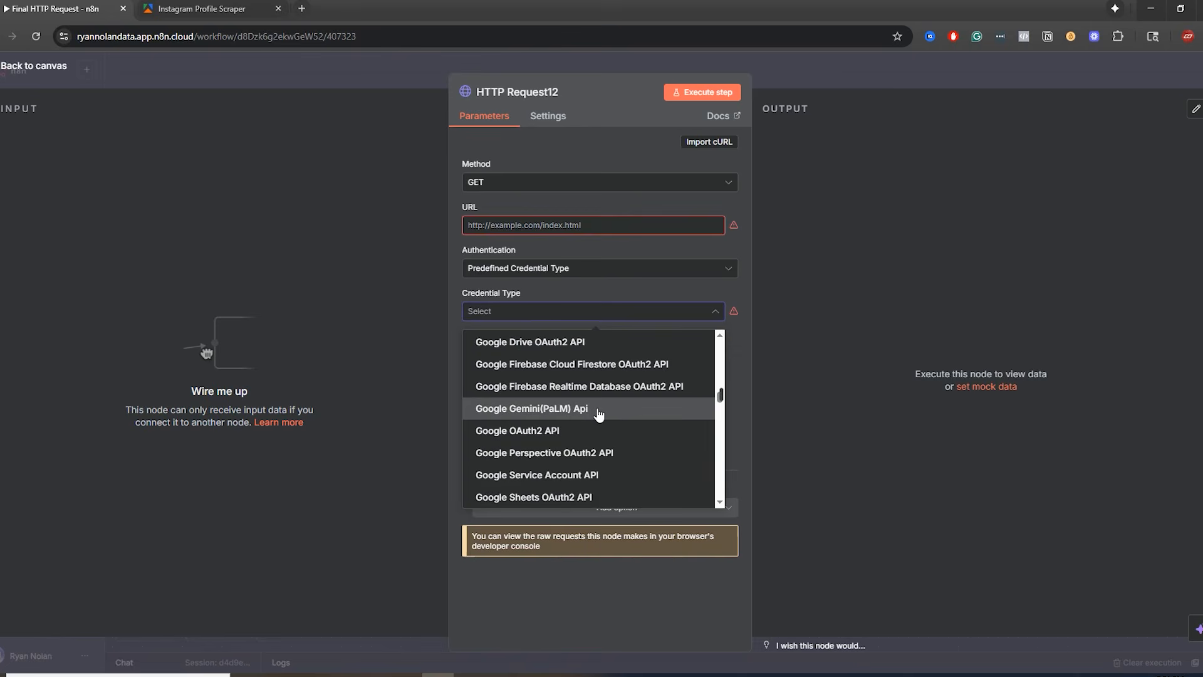
pyautogui.scroll(15, 599, 413)
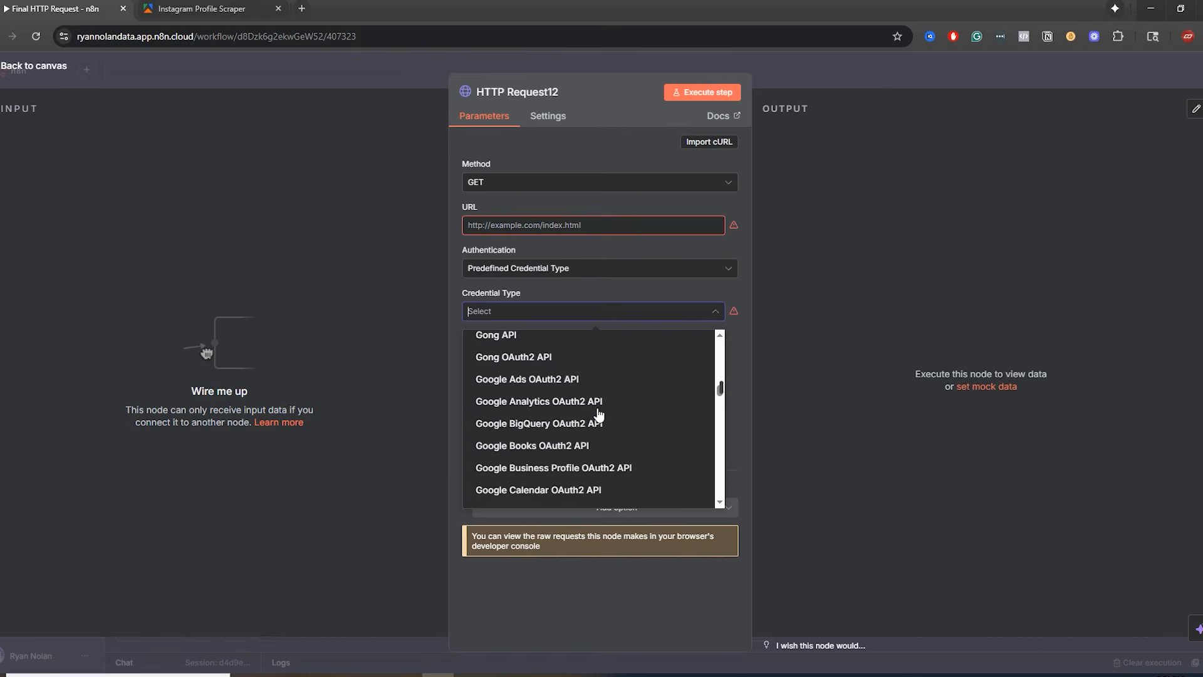
pyautogui.scroll(10, 587, 446)
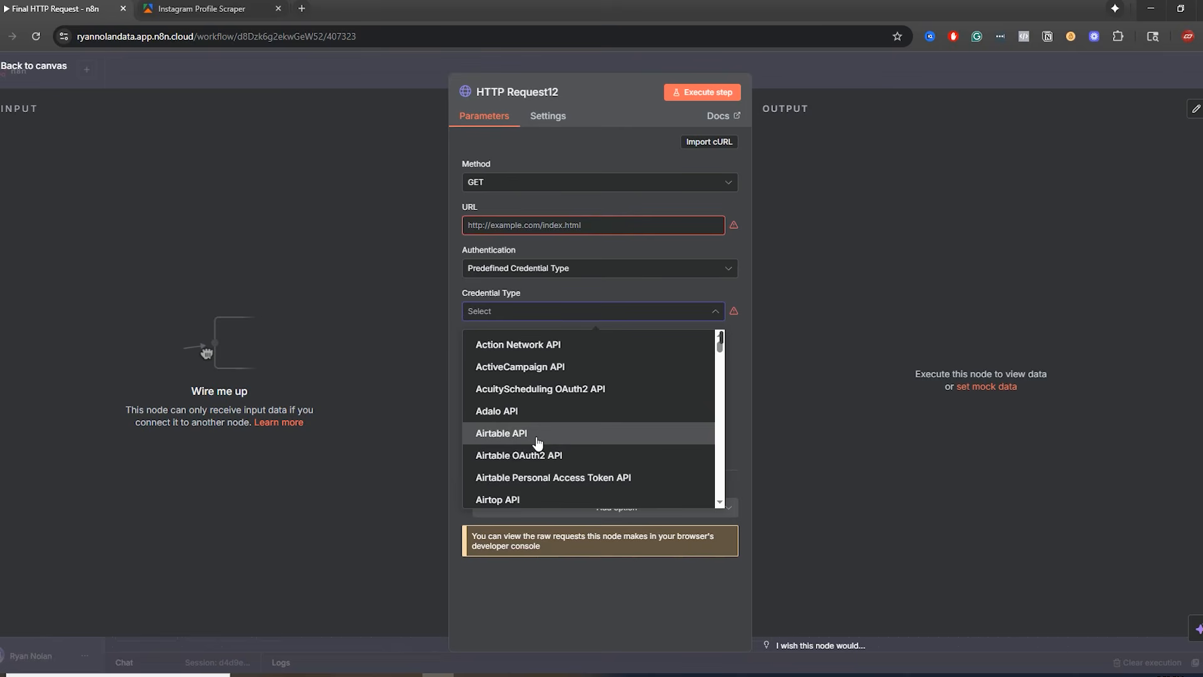
# - Search the predefined credential types for "mond" and "hubs", clearing the search text each time
pyautogui.write('mond')
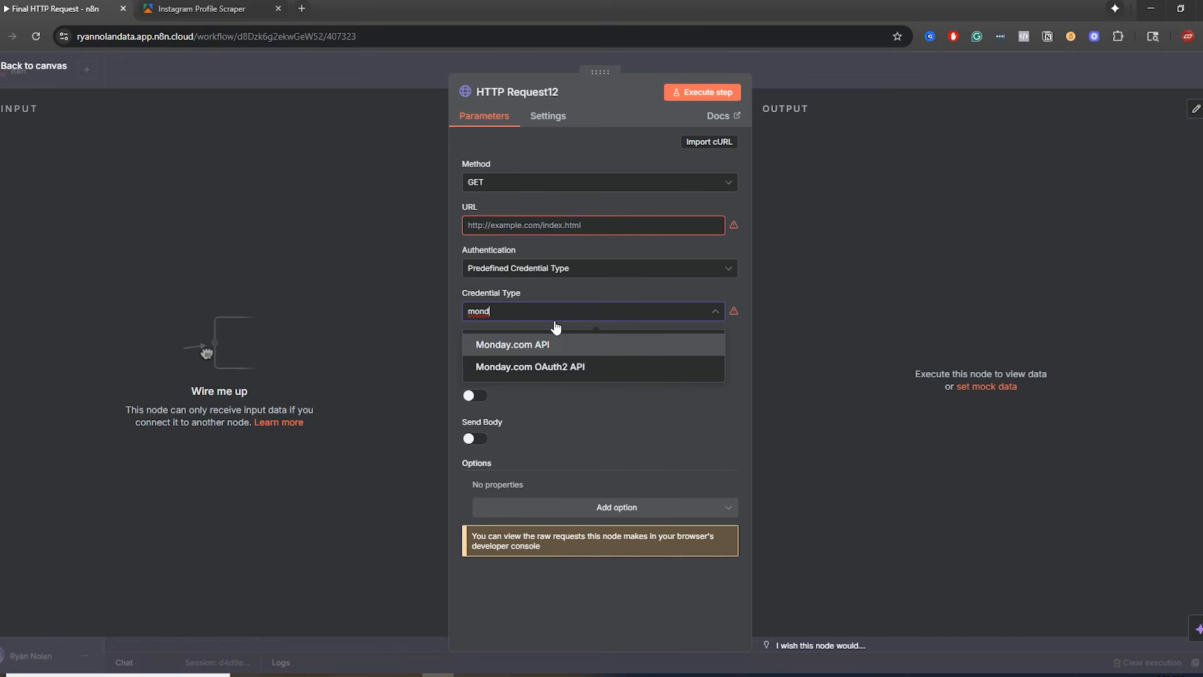
pyautogui.press('BackSpace')
pyautogui.press('BackSpace')
pyautogui.press('BackSpace')
pyautogui.press('BackSpace')
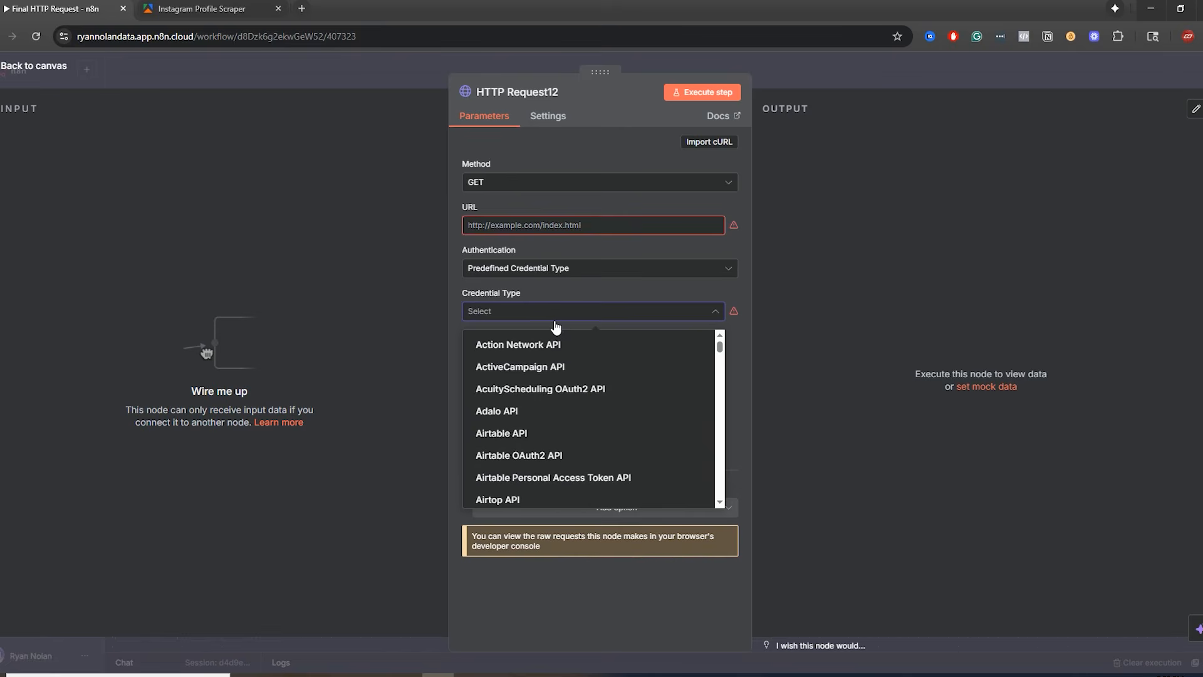
pyautogui.write('hubs')
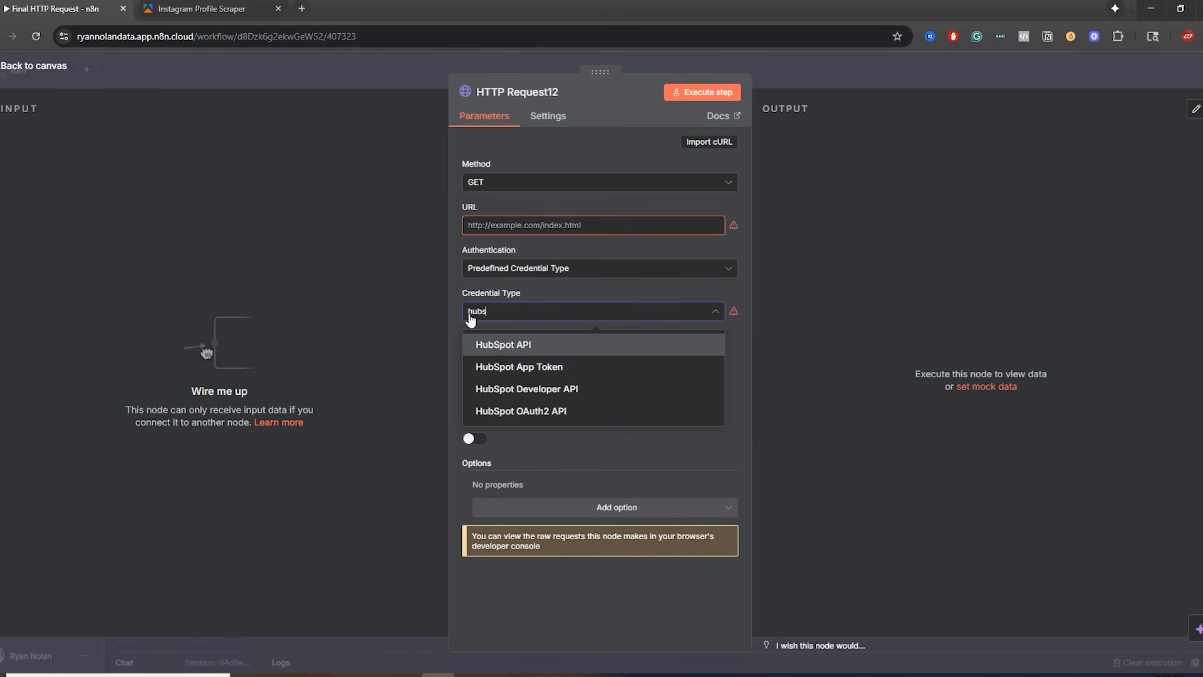
pyautogui.press('BackSpace')
pyautogui.press('BackSpace')
pyautogui.press('BackSpace')
pyautogui.press('BackSpace')
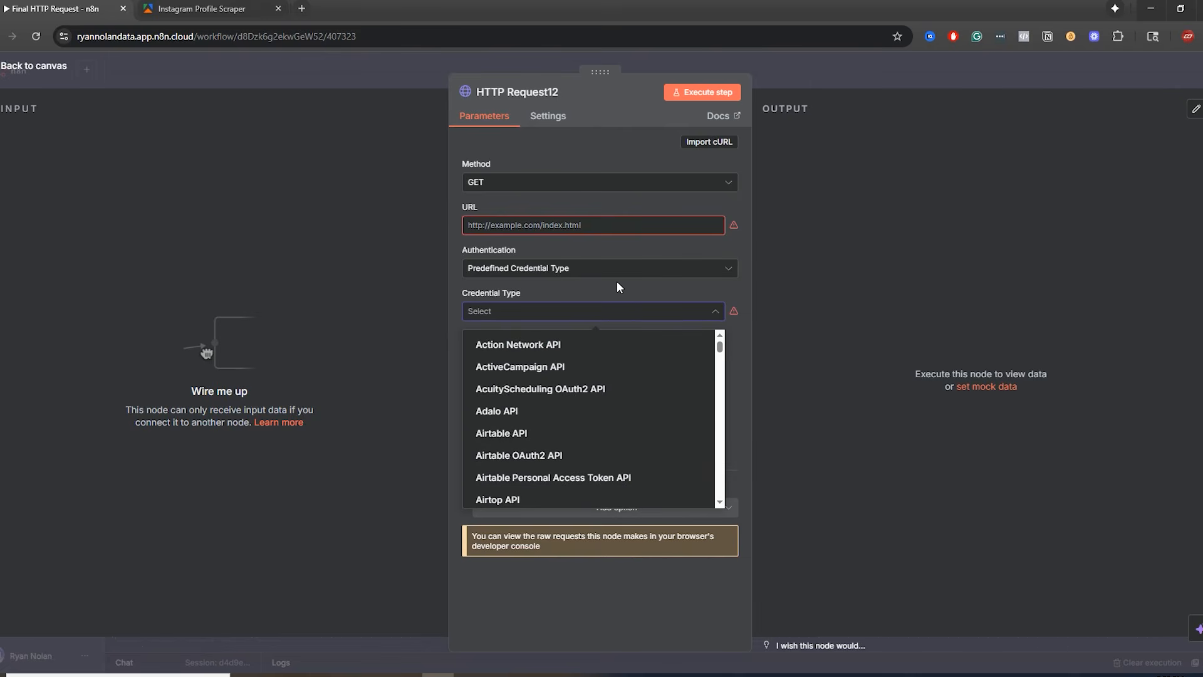
# - Try Generic Credential Type as the Authentication, review its Generic Auth Type options, and switch back to Predefined Credential Type
pyautogui.click(532, 269)
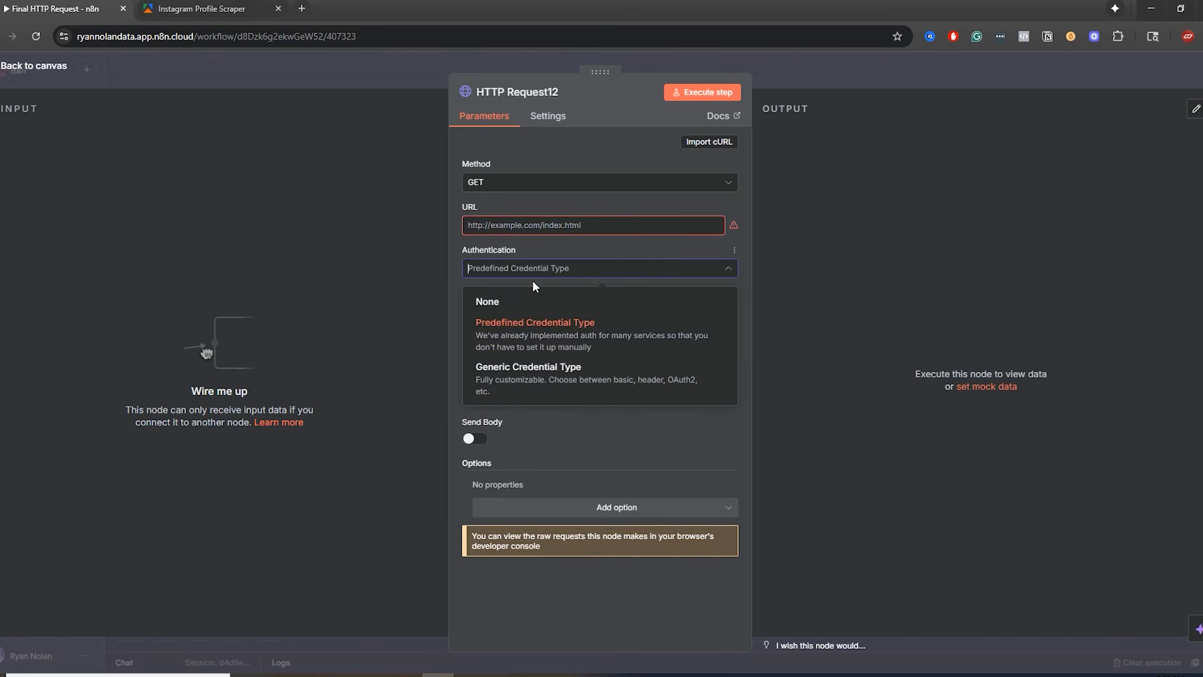
pyautogui.click(520, 381)
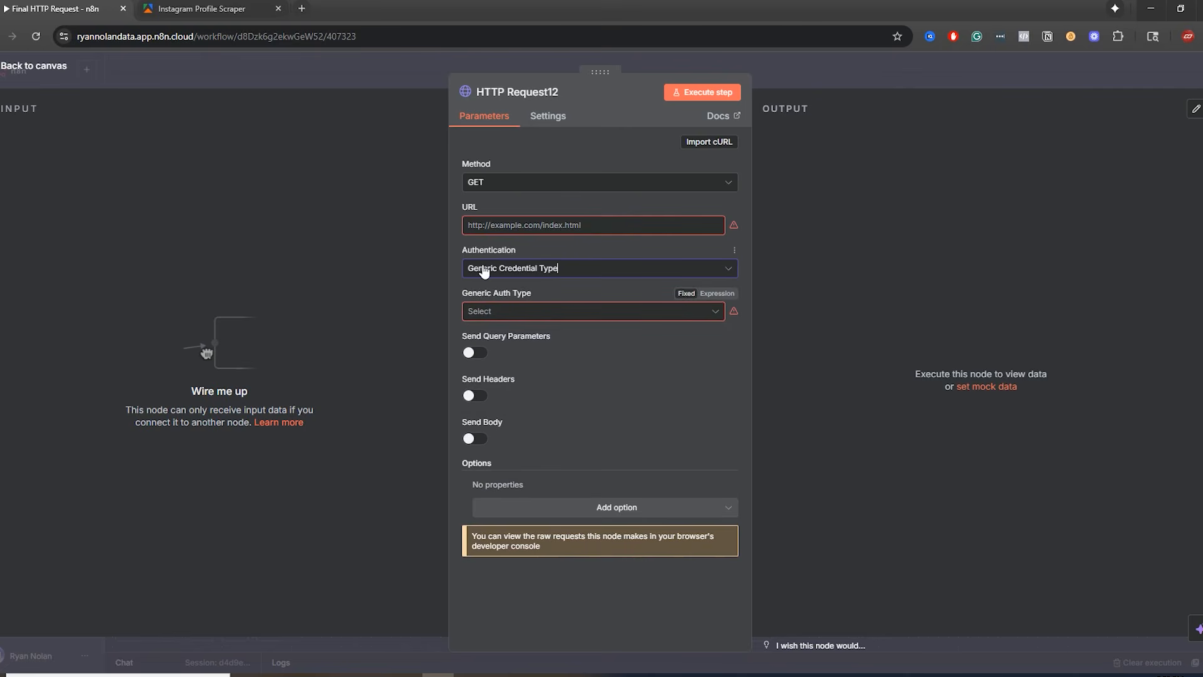
pyautogui.click(509, 312)
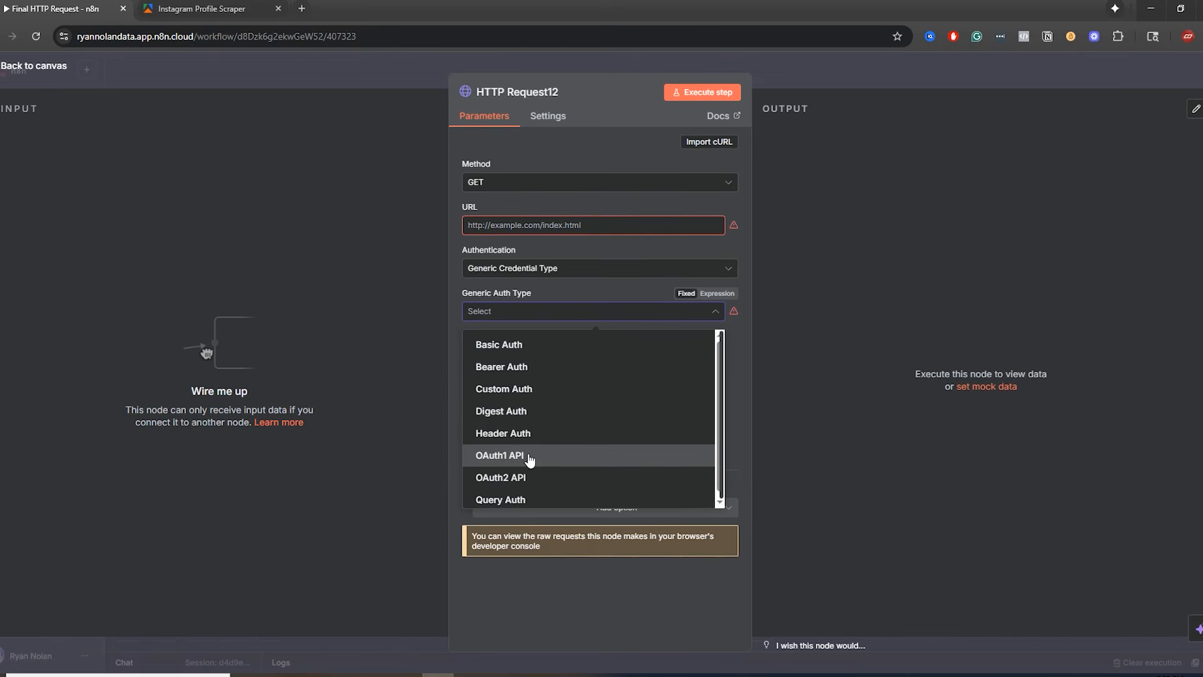
pyautogui.scroll(-1, 531, 499)
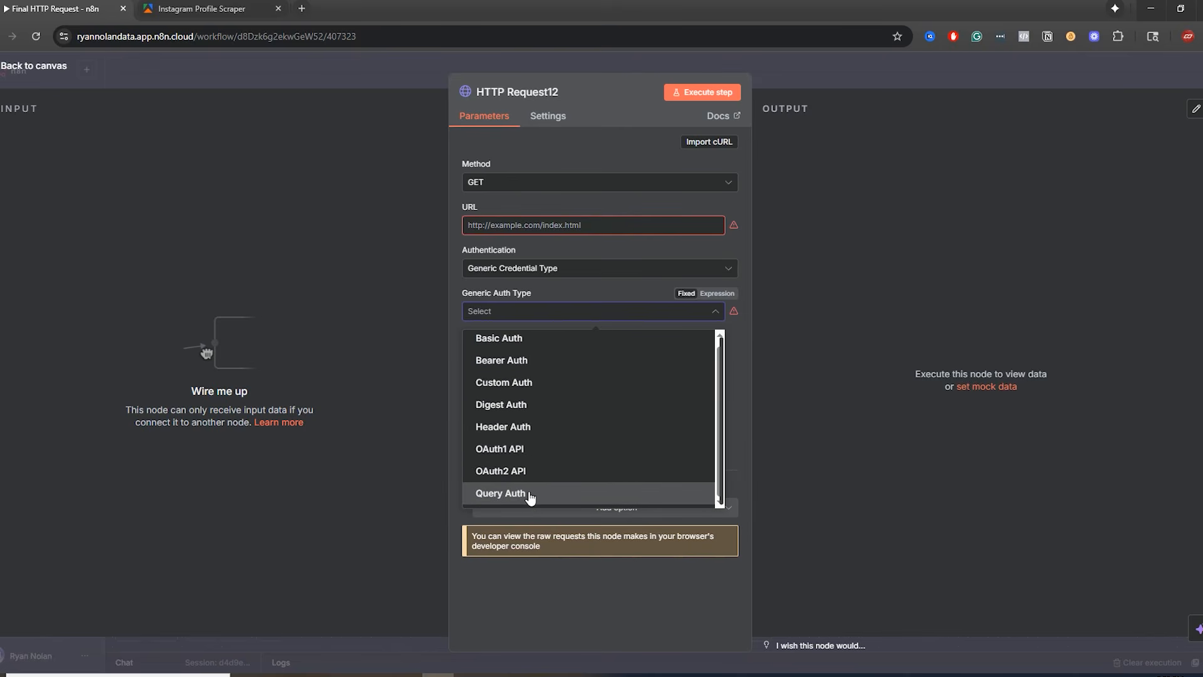
pyautogui.scroll(1, 527, 483)
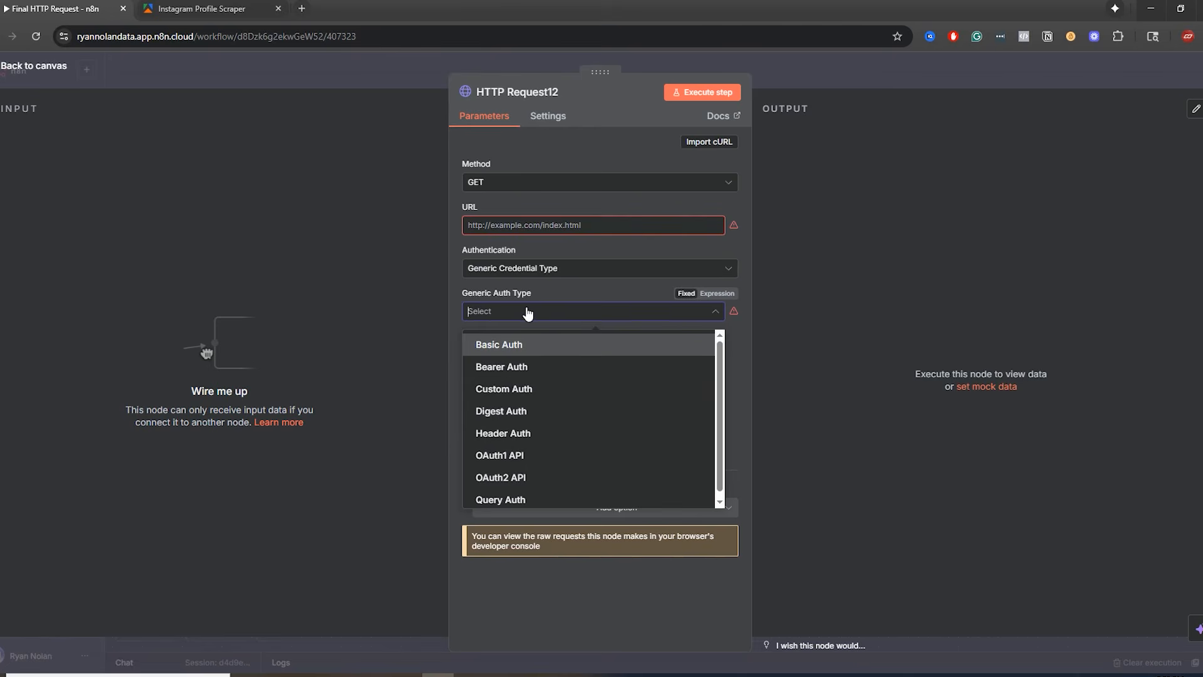
pyautogui.click(490, 312)
pyautogui.click(498, 312)
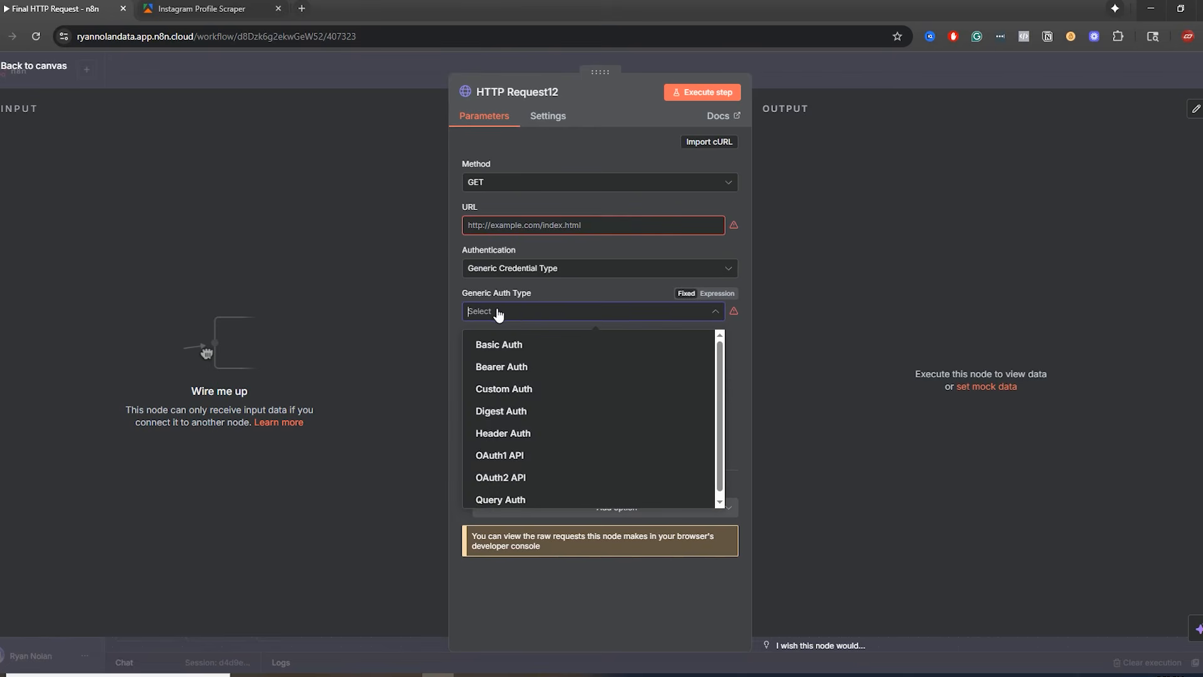
pyautogui.click(533, 270)
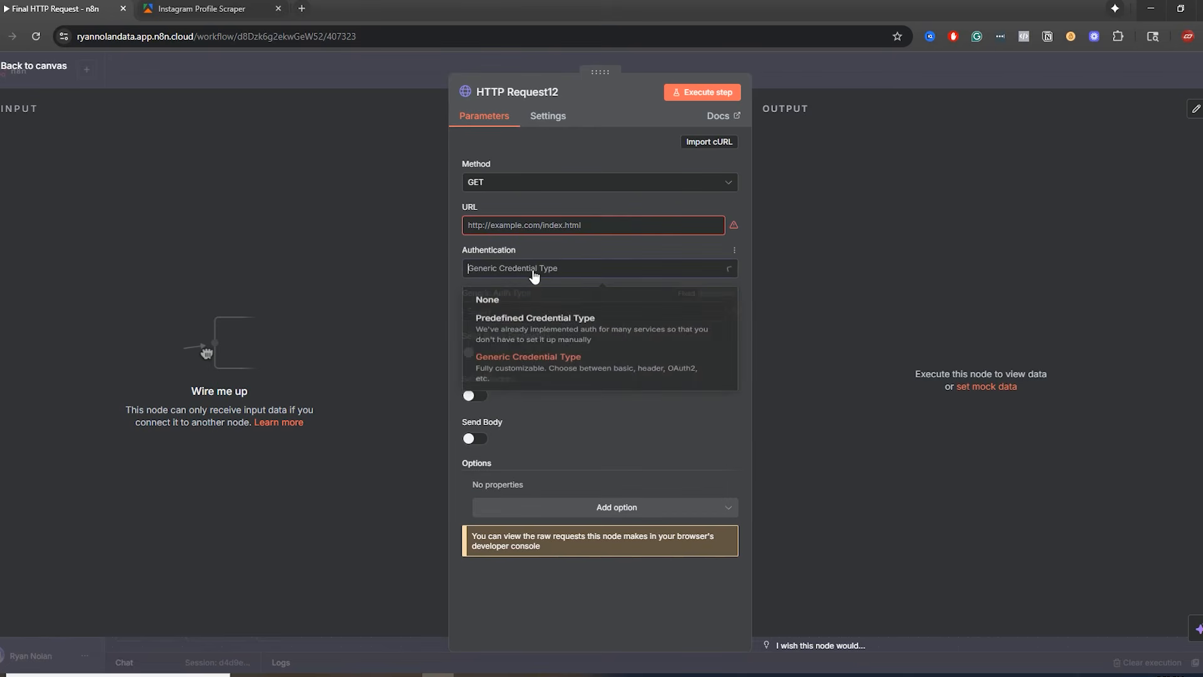
pyautogui.click(529, 326)
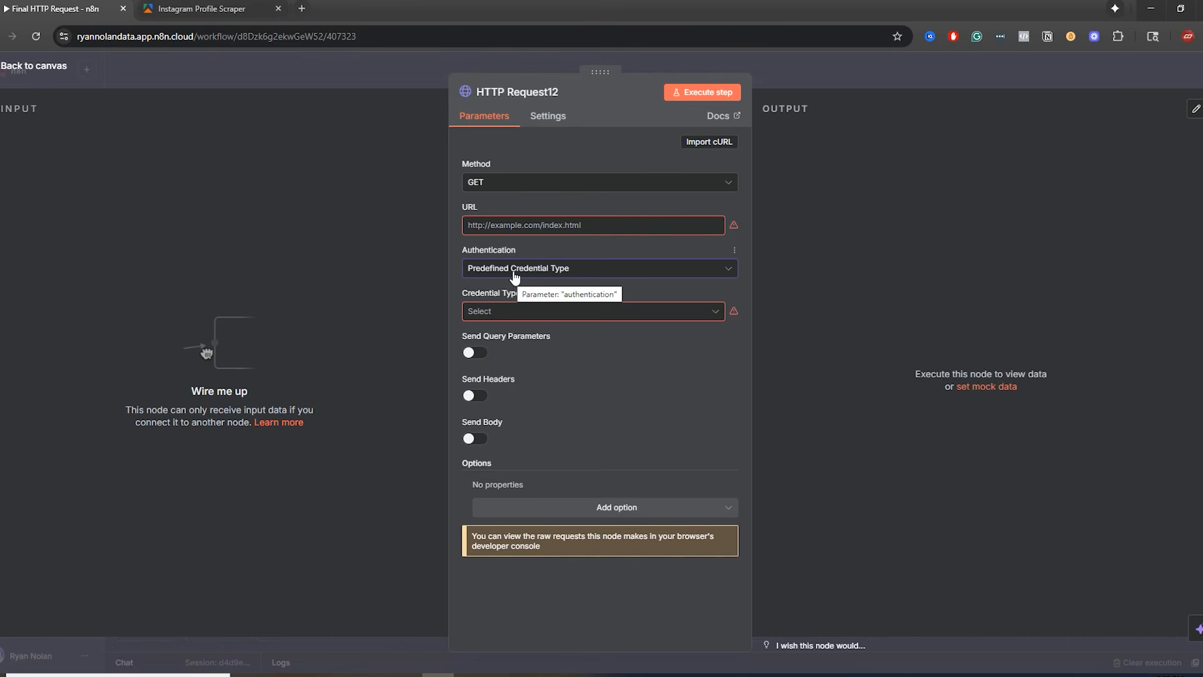
# - Set HTTP Request12's Authentication to Generic Credential Type, review the Generic Auth Type options without choosing one, and return to the canvas
pyautogui.click(515, 271)
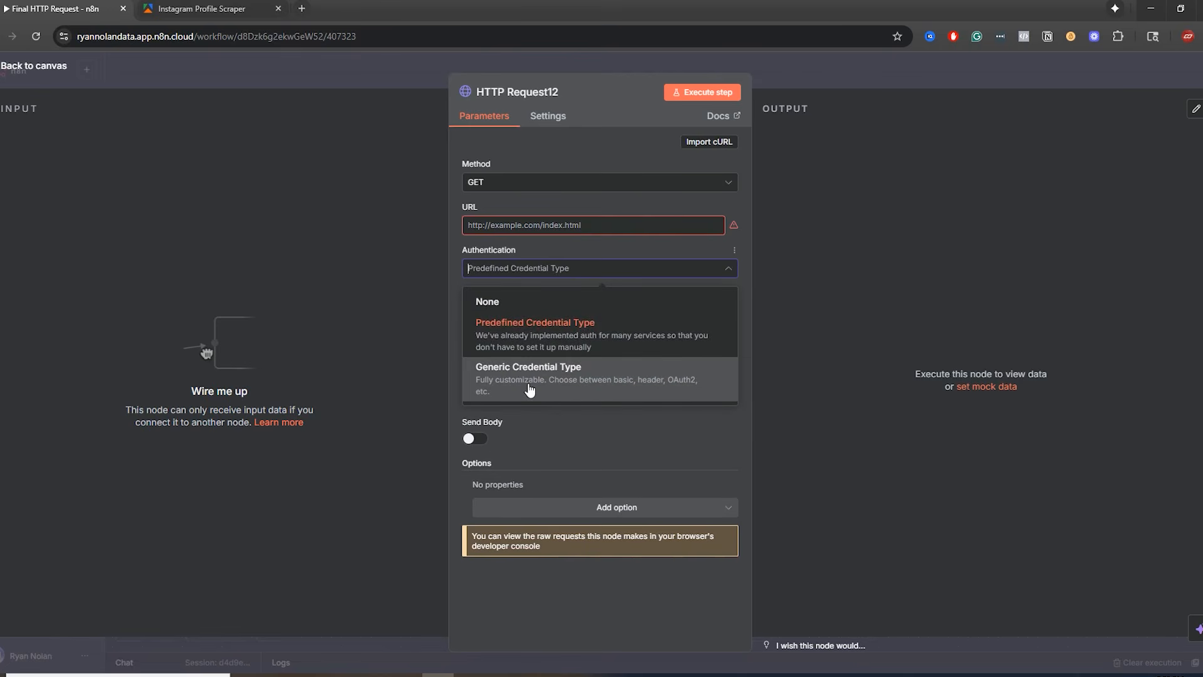
pyautogui.click(529, 376)
pyautogui.click(529, 312)
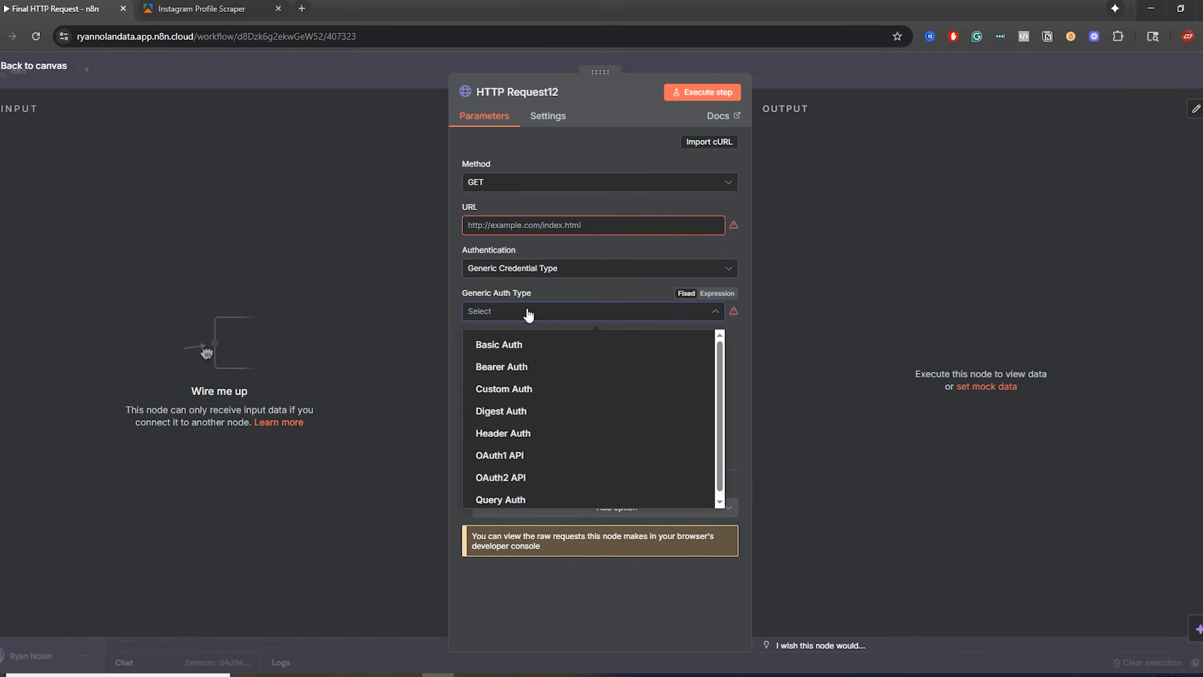
pyautogui.click(833, 76)
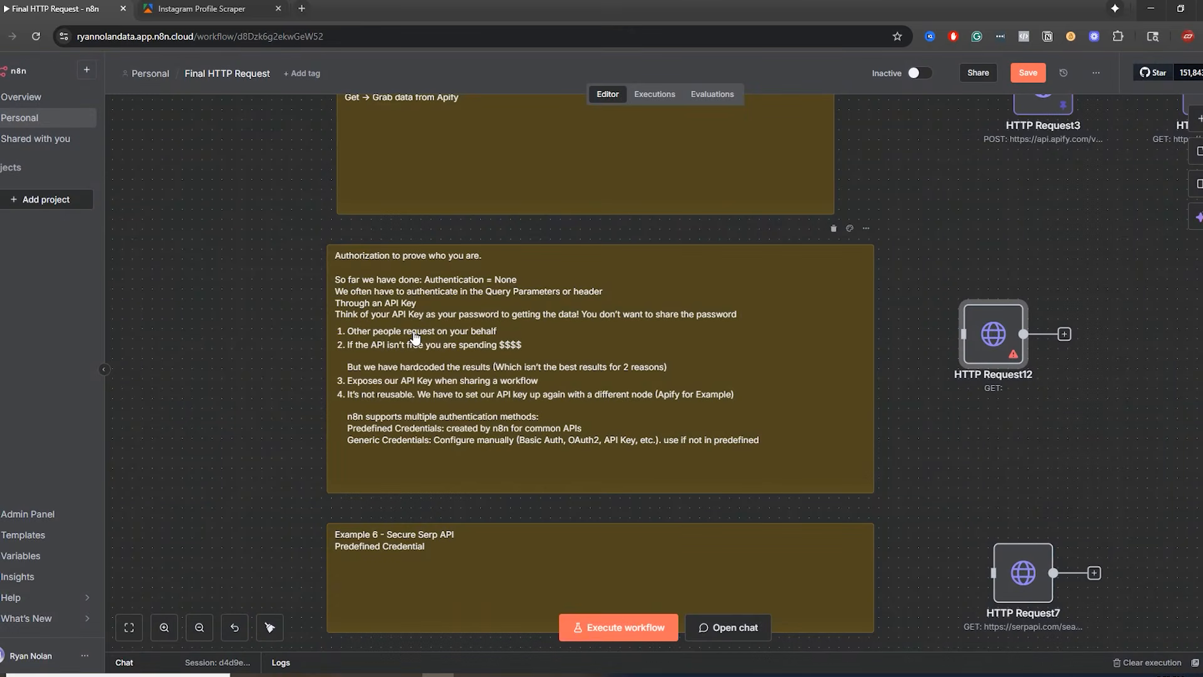
# - Open the authorization note's text, highlight the lines about authenticating in query parameters or header through an API key, and close it unchanged
pyautogui.doubleClick(392, 285)
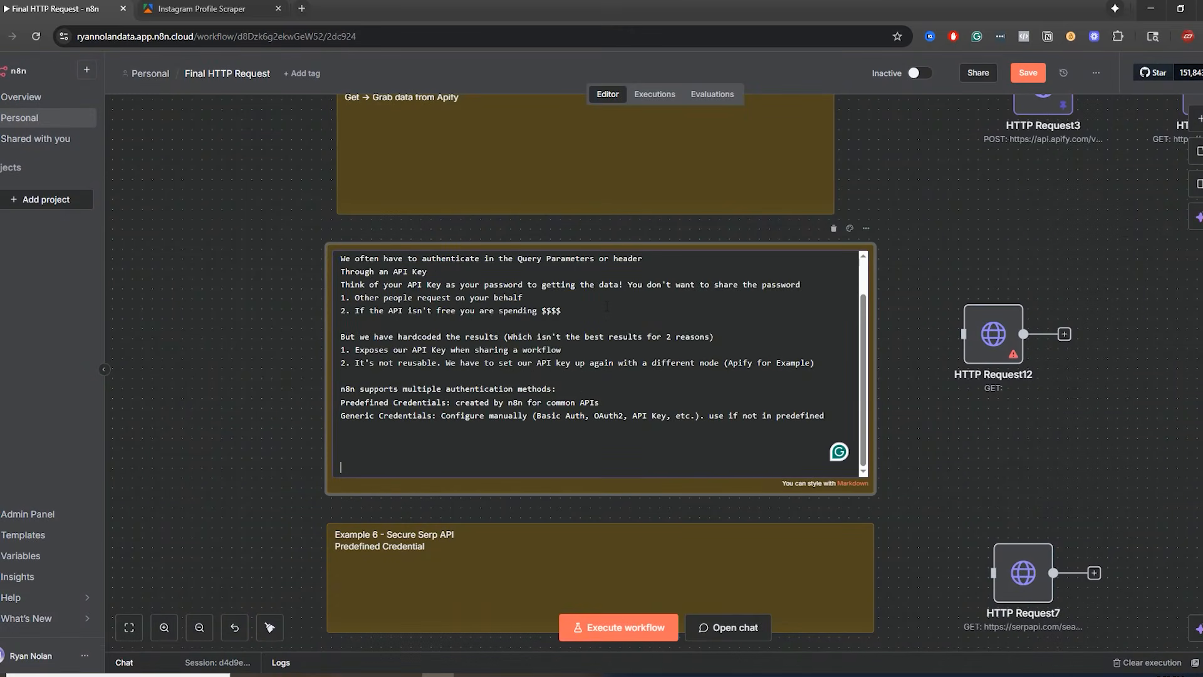
pyautogui.moveTo(542, 288); pyautogui.dragTo(342, 301)
pyautogui.moveTo(462, 318); pyautogui.dragTo(336, 296)
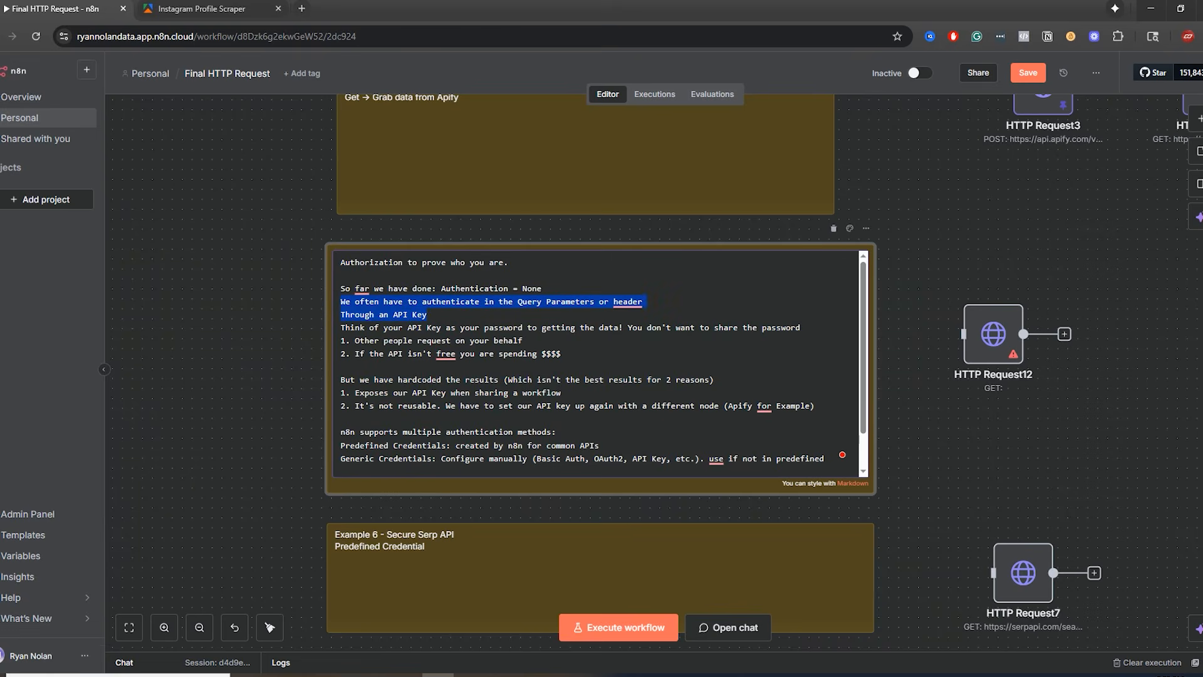
pyautogui.click(424, 327)
pyautogui.click(332, 329)
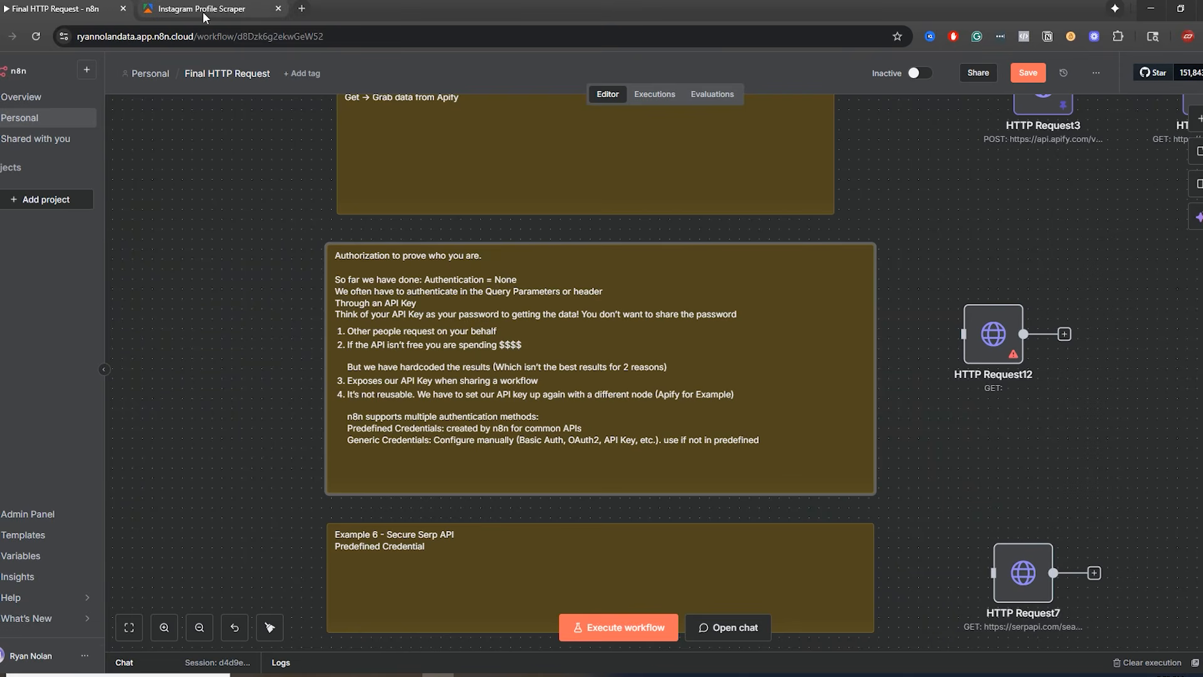
pyautogui.moveTo(203, 18)
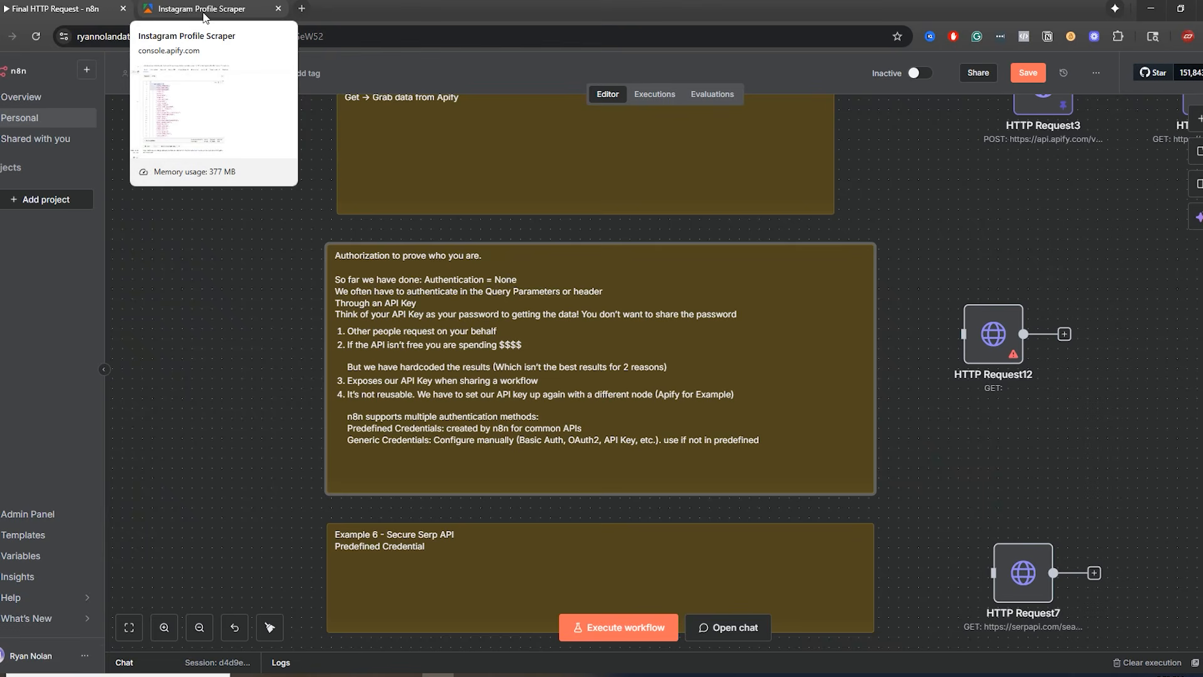
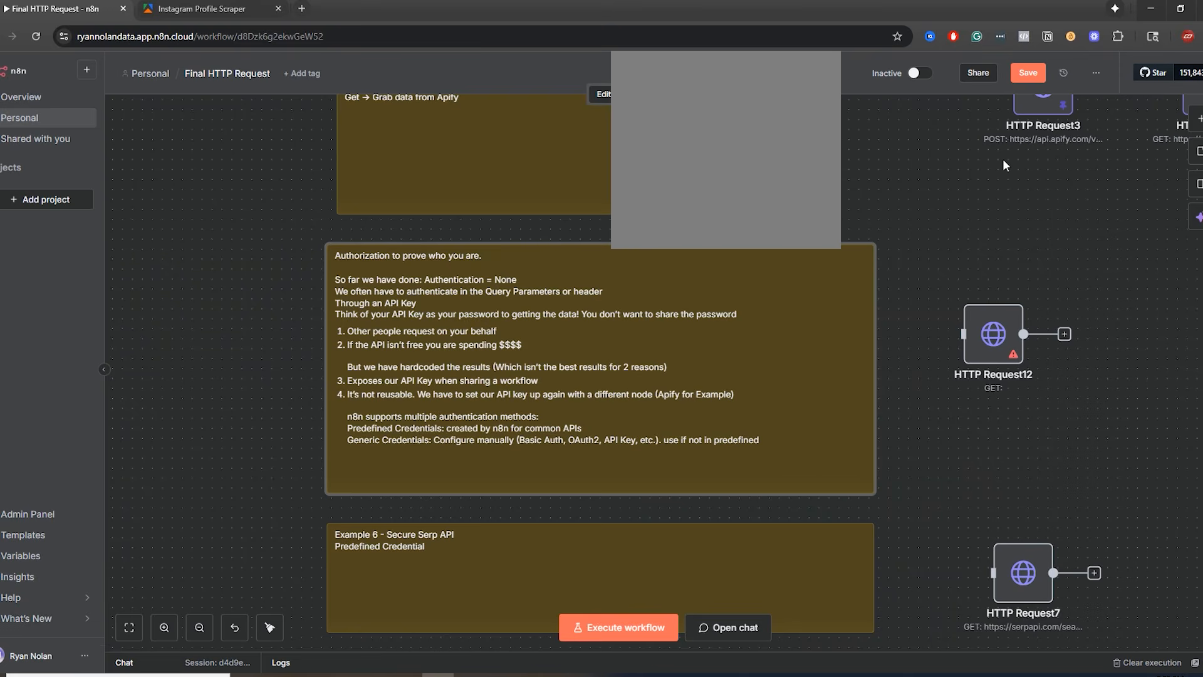
# - Open HTTP Request3 in Example 5 to review its POST URL and Authentication setting, and return to the canvas
pyautogui.scroll(3, 1028, 205)
pyautogui.doubleClick(997, 185)
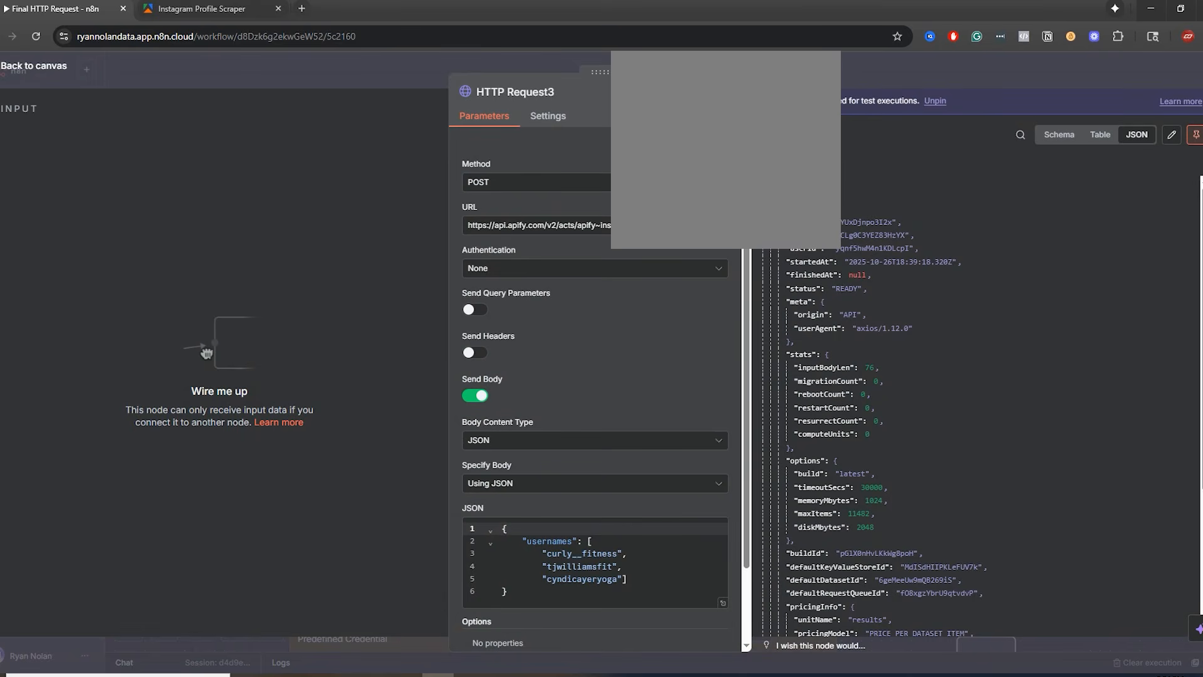
pyautogui.click(841, 72)
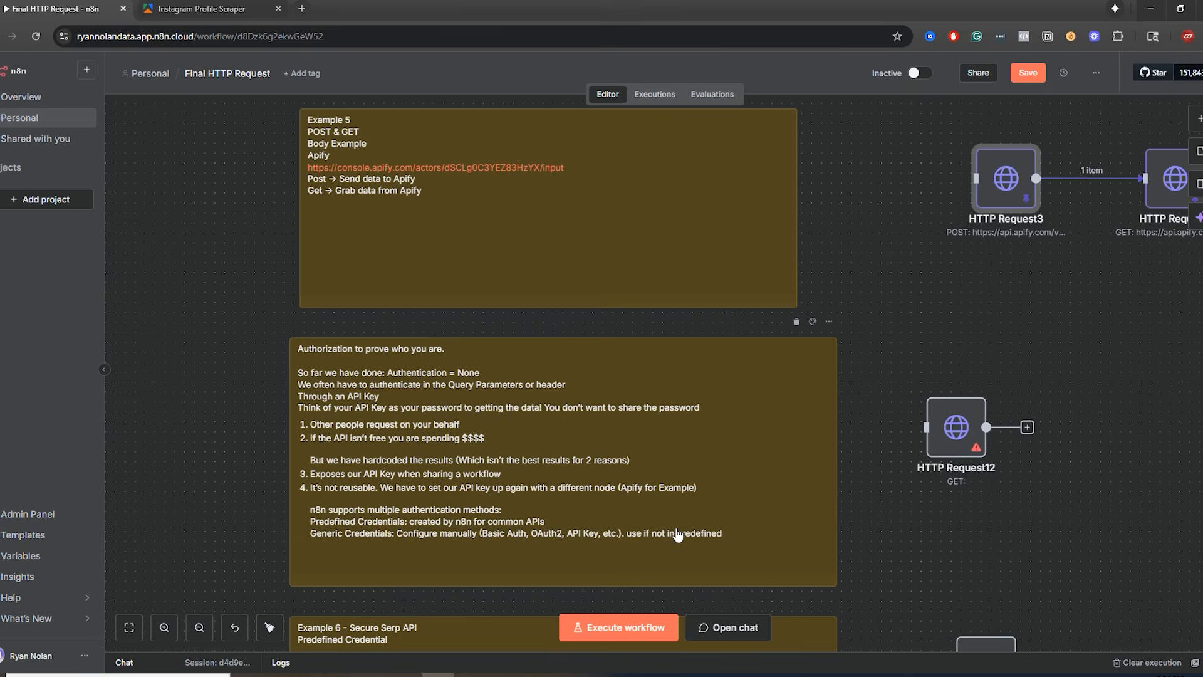
# - Nudge the authorization note slightly to the right on the canvas, and go to the Example 6 Secure Serp API note
pyautogui.moveTo(508, 442); pyautogui.dragTo(518, 442)
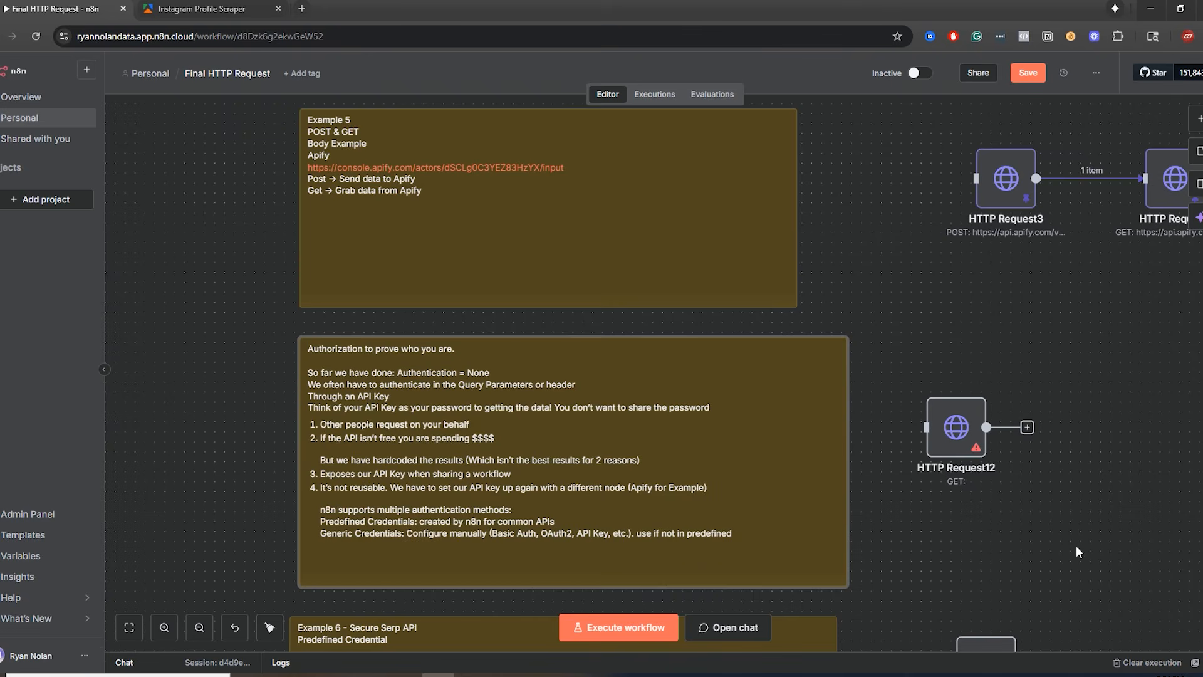
pyautogui.scroll(-6, 1077, 545)
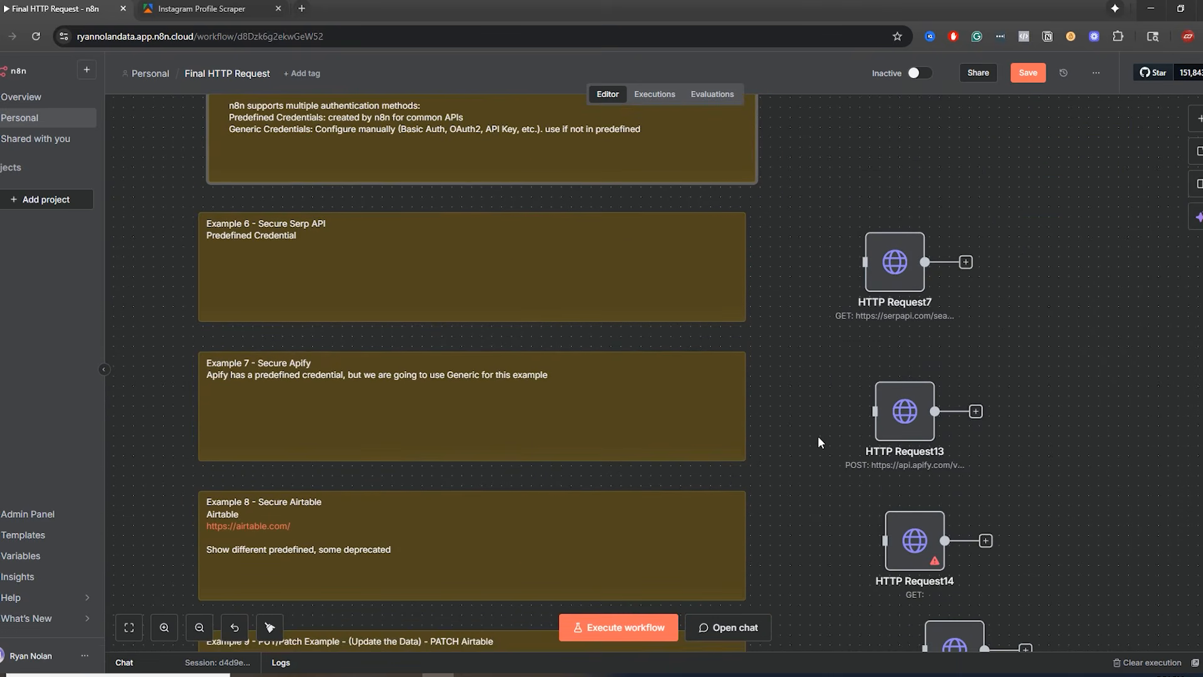
pyautogui.scroll(-1, 821, 432)
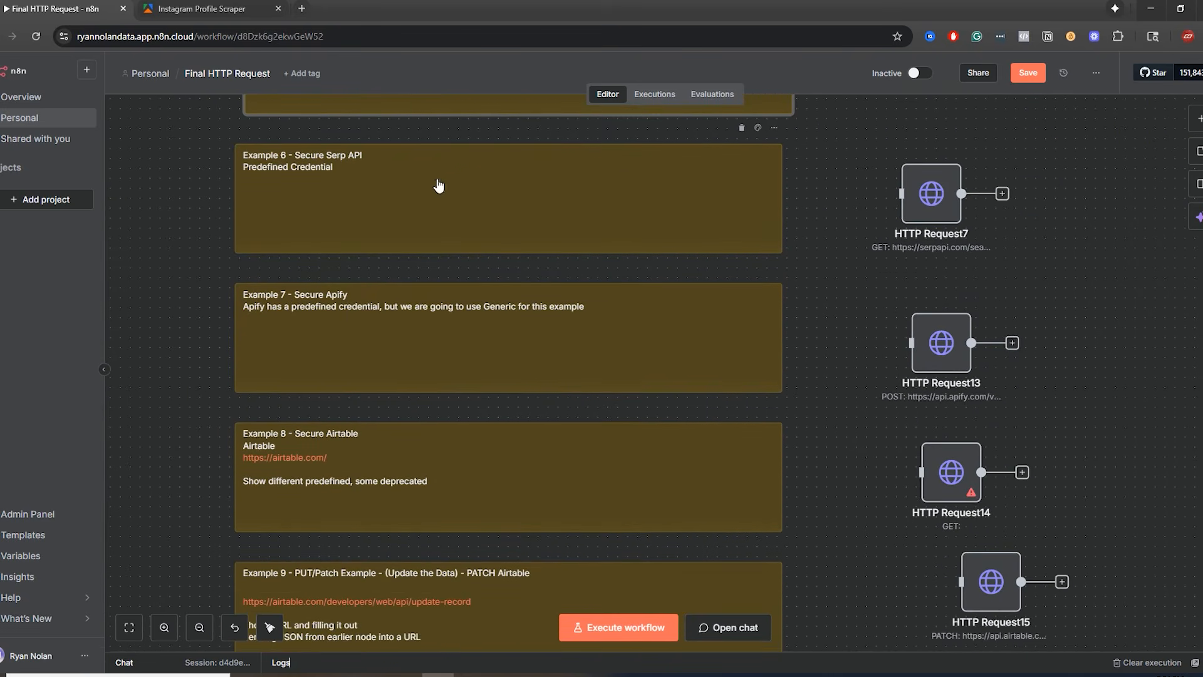
# - Set HTTP Request7's Authentication to Predefined Credential Type, with SerpApi API as the Credential Type and SerpApi account as the credential
pyautogui.doubleClick(953, 214)
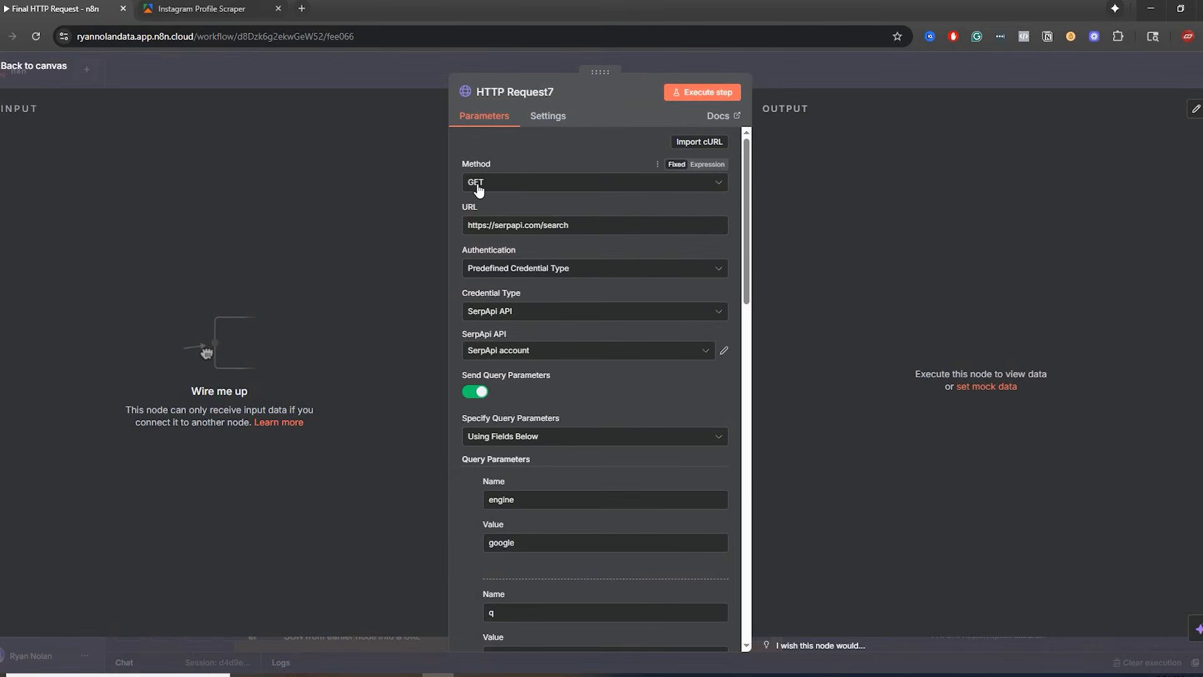
pyautogui.click(518, 267)
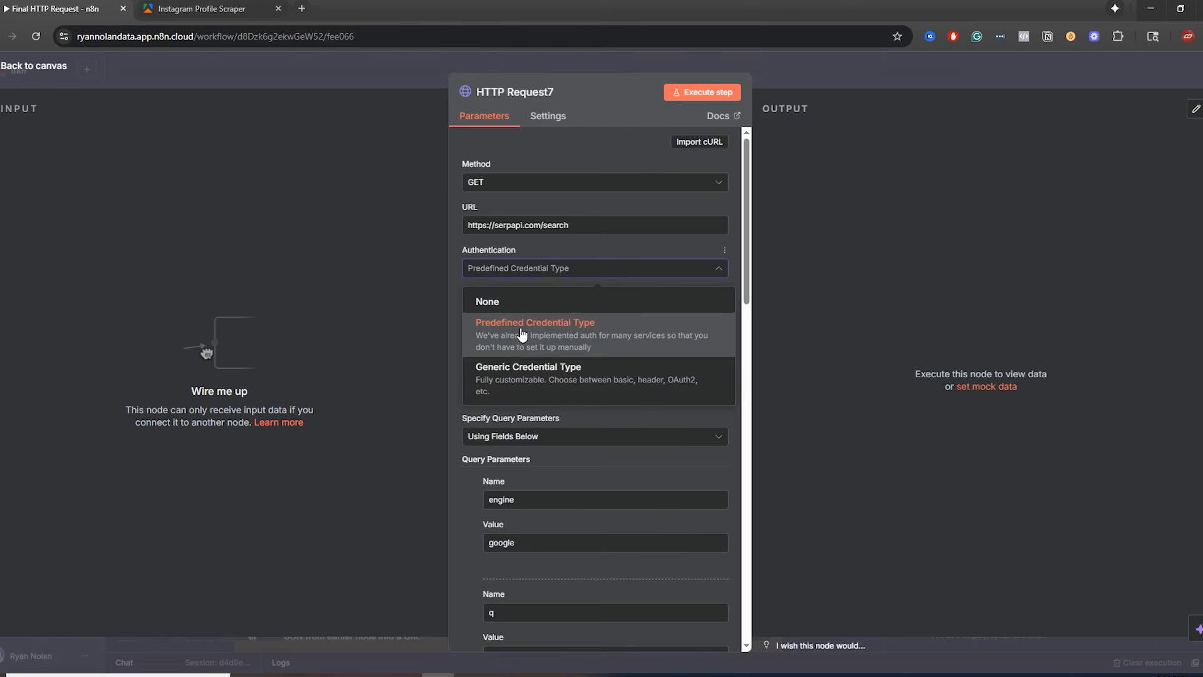
pyautogui.click(522, 334)
pyautogui.click(519, 313)
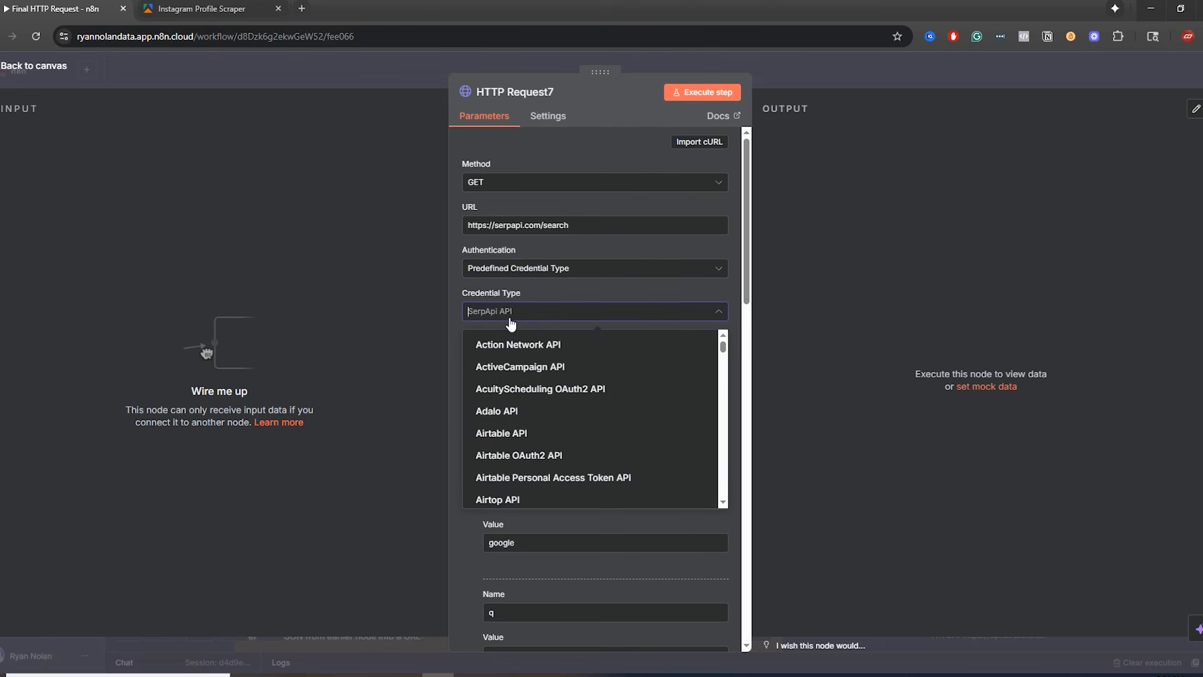
pyautogui.click(457, 325)
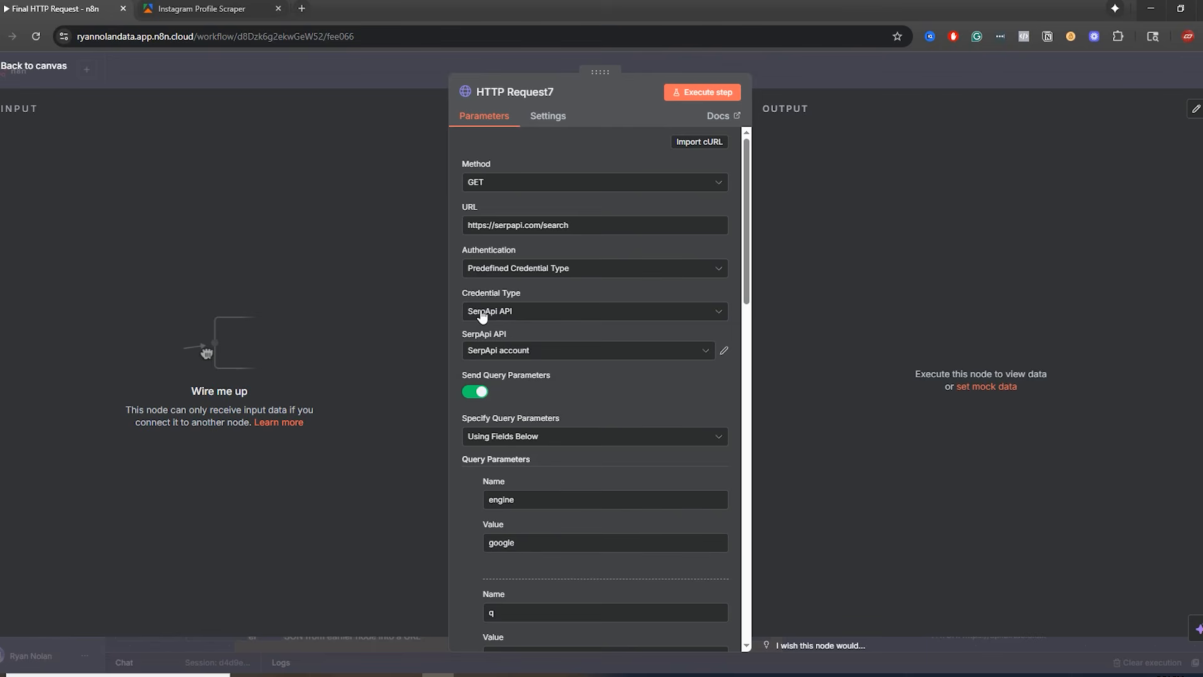
pyautogui.click(484, 317)
pyautogui.write('serp')
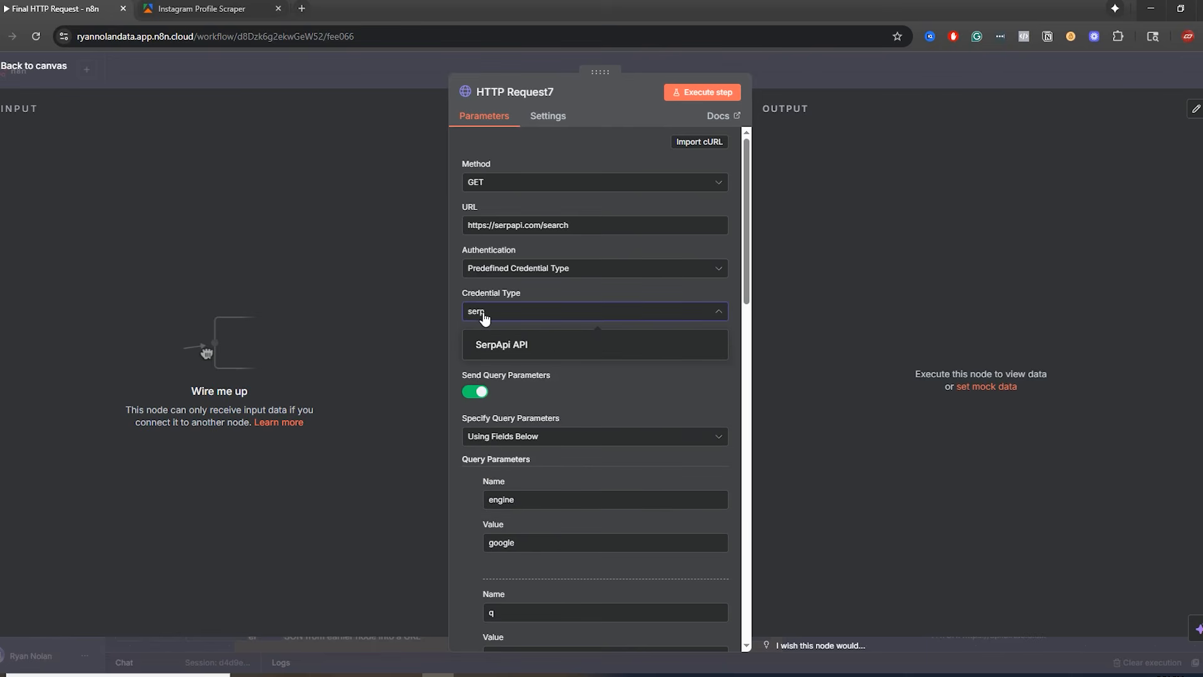
pyautogui.click(502, 350)
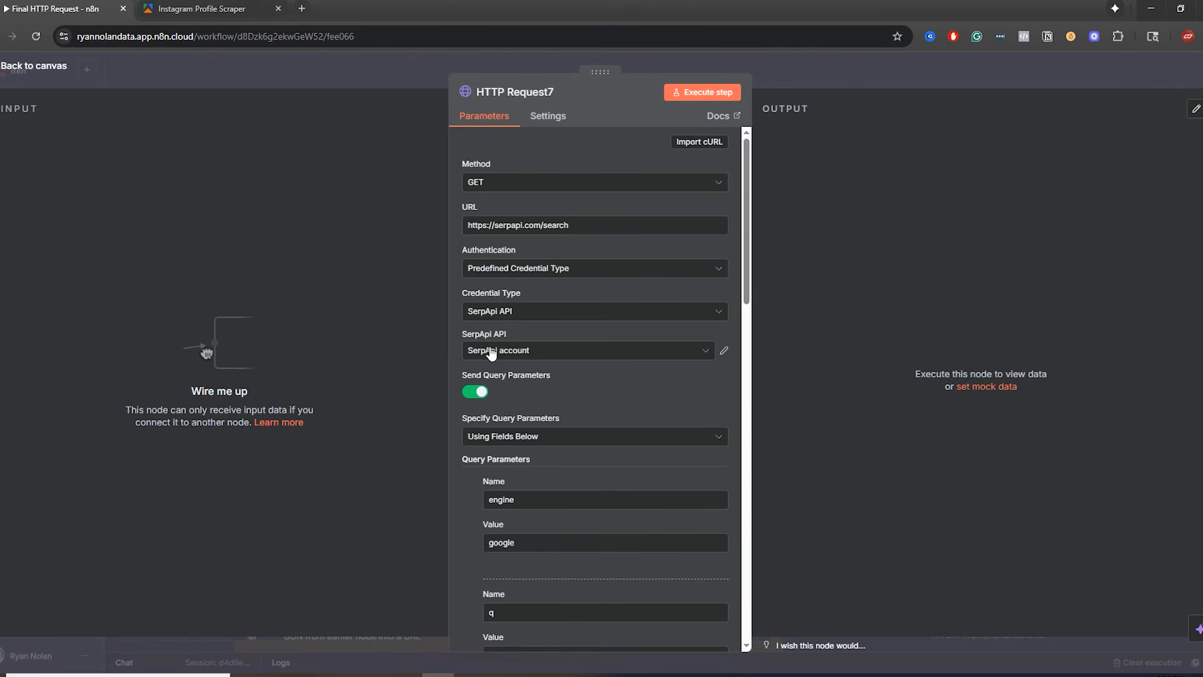
pyautogui.click(482, 358)
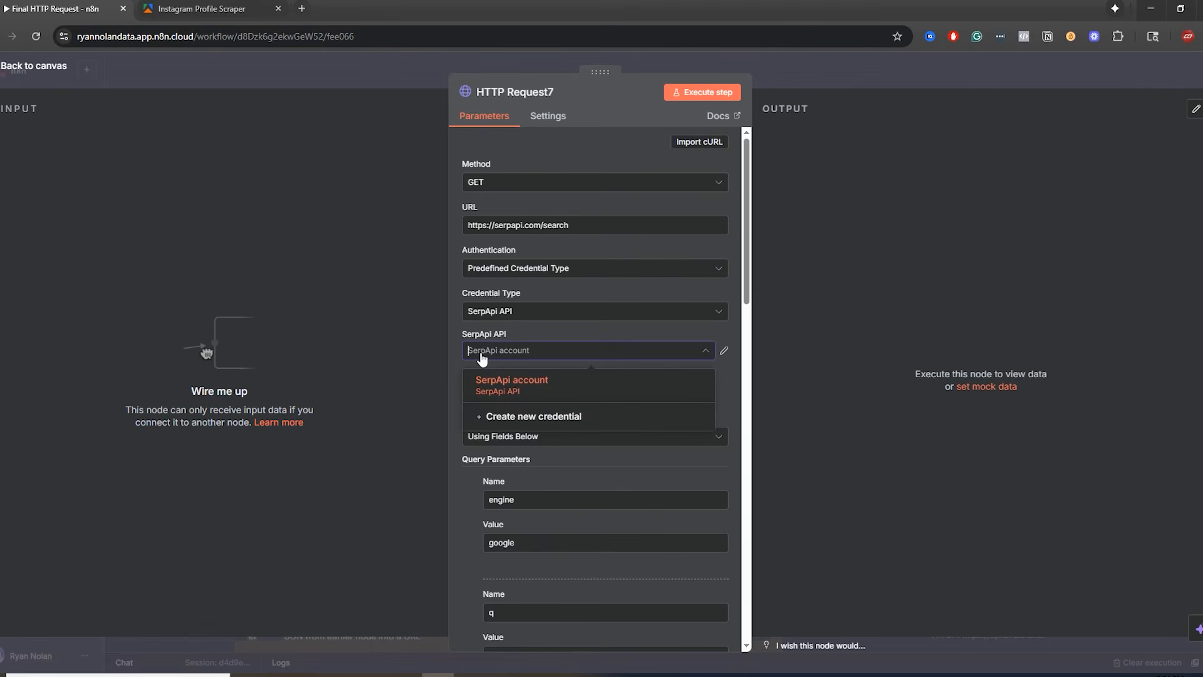
pyautogui.click(482, 358)
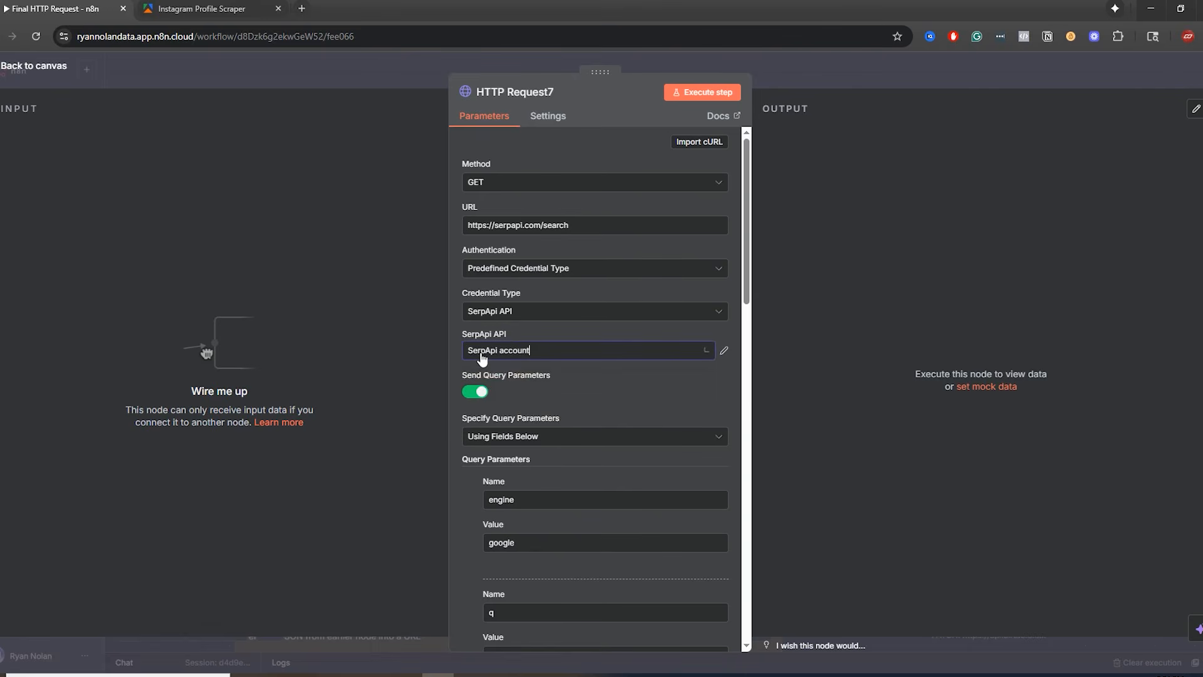
# - Start a new SerpApi API credential for HTTP Request7, paste a value into the API Key field, and discard it without saving
pyautogui.click(517, 351)
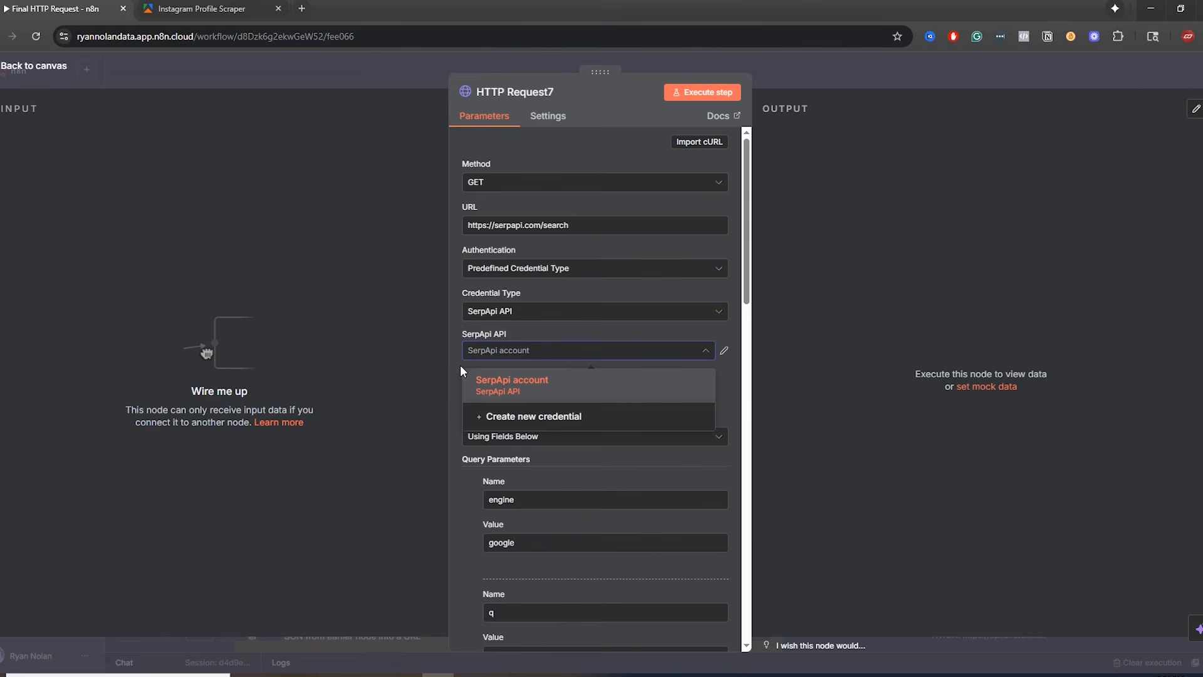
pyautogui.click(517, 415)
pyautogui.click(392, 254)
pyautogui.hotkey('ctrl', 'v')
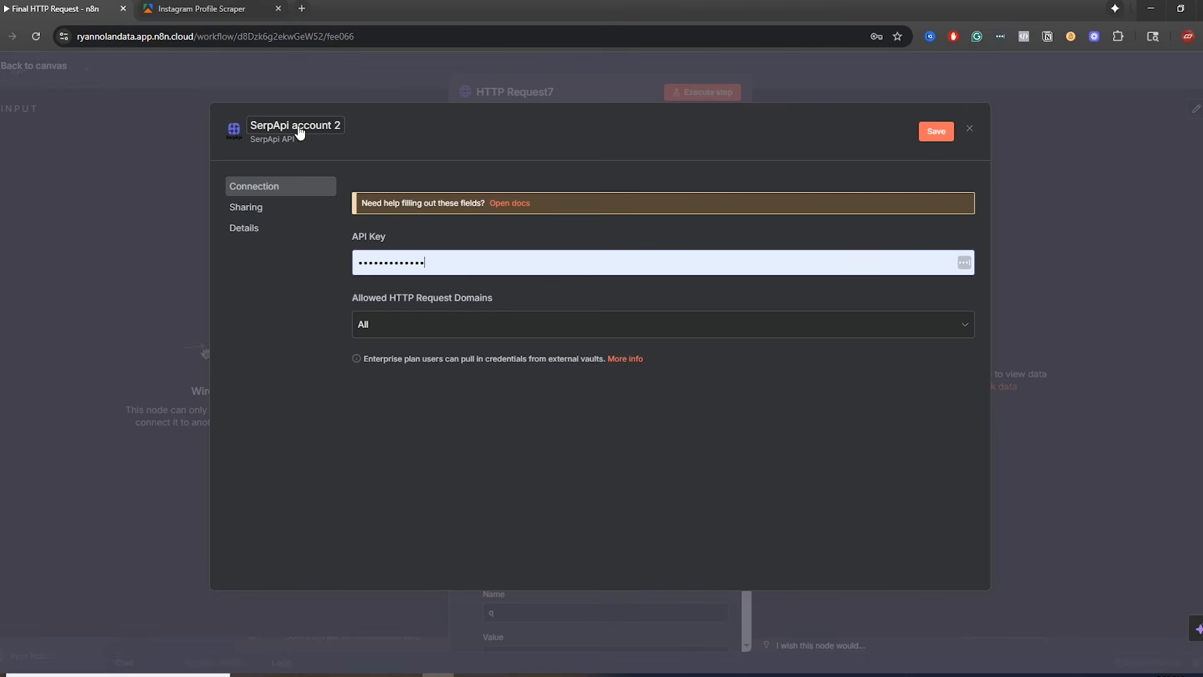
pyautogui.click(969, 128)
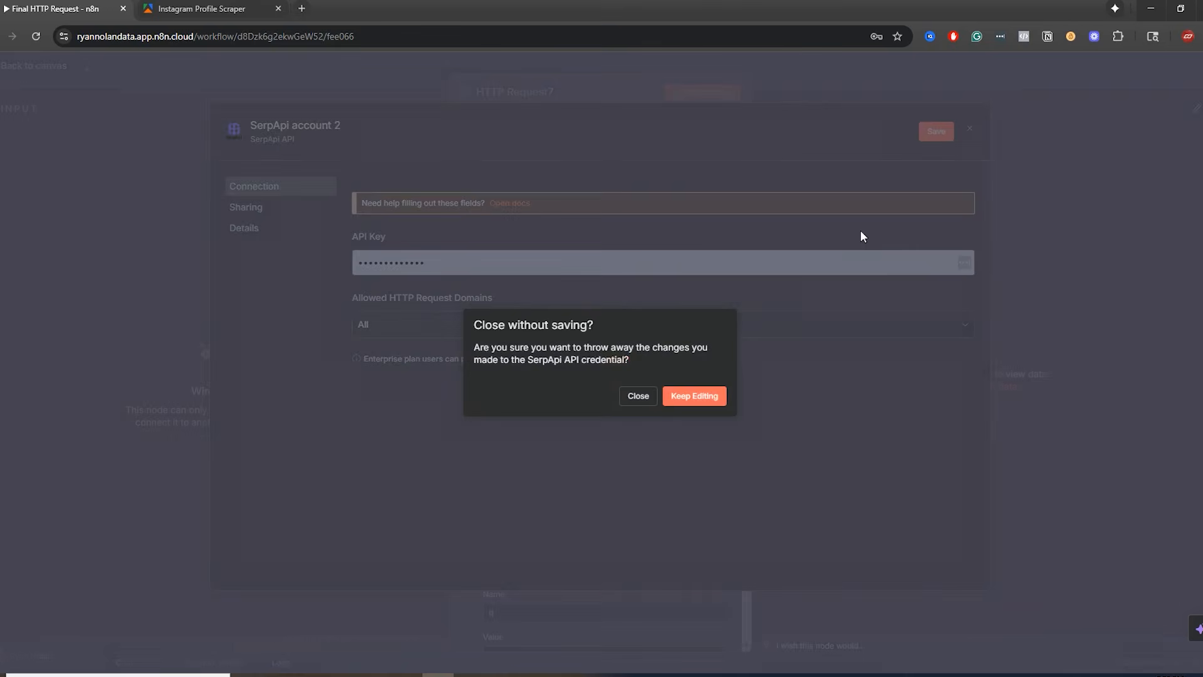
pyautogui.click(637, 396)
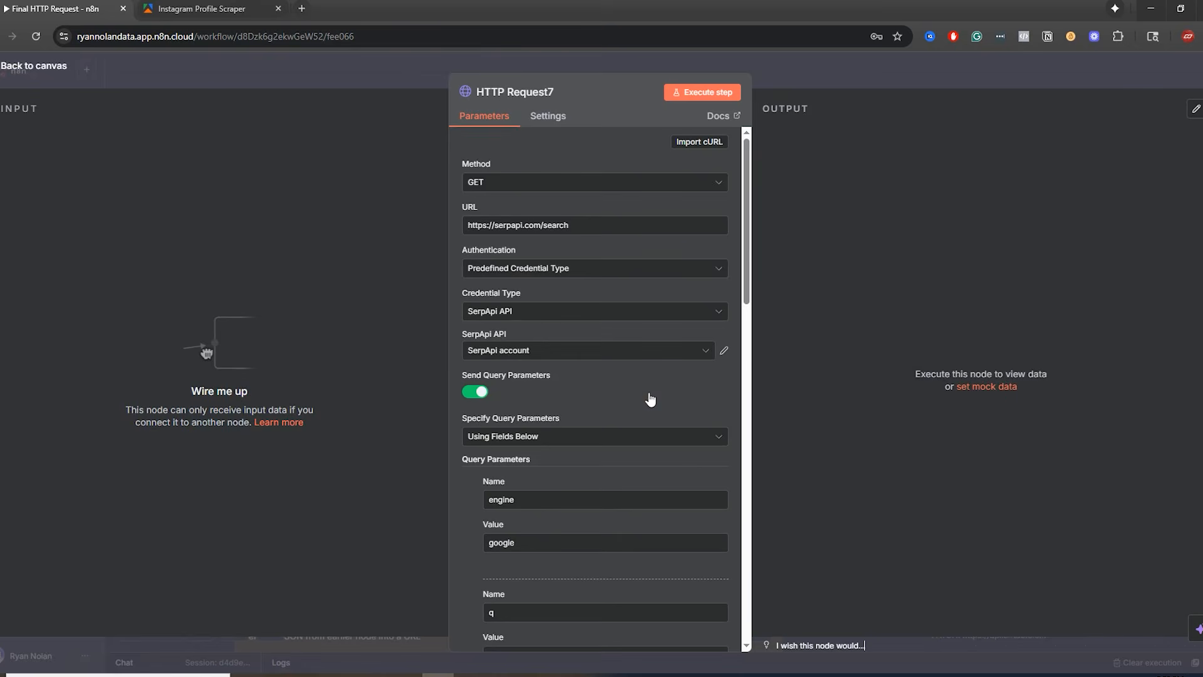
# - Open the existing SerpApi account credential to review its connection test and API Key field, and close it unchanged
pyautogui.click(725, 351)
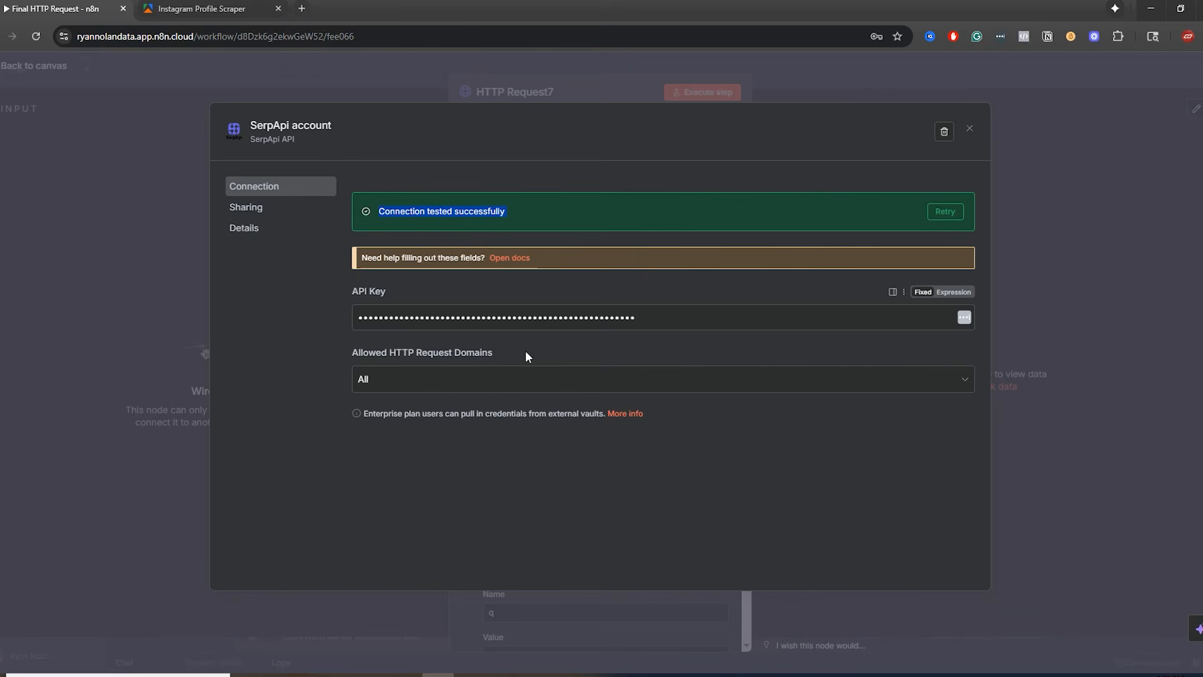
pyautogui.click(970, 128)
pyautogui.click(835, 81)
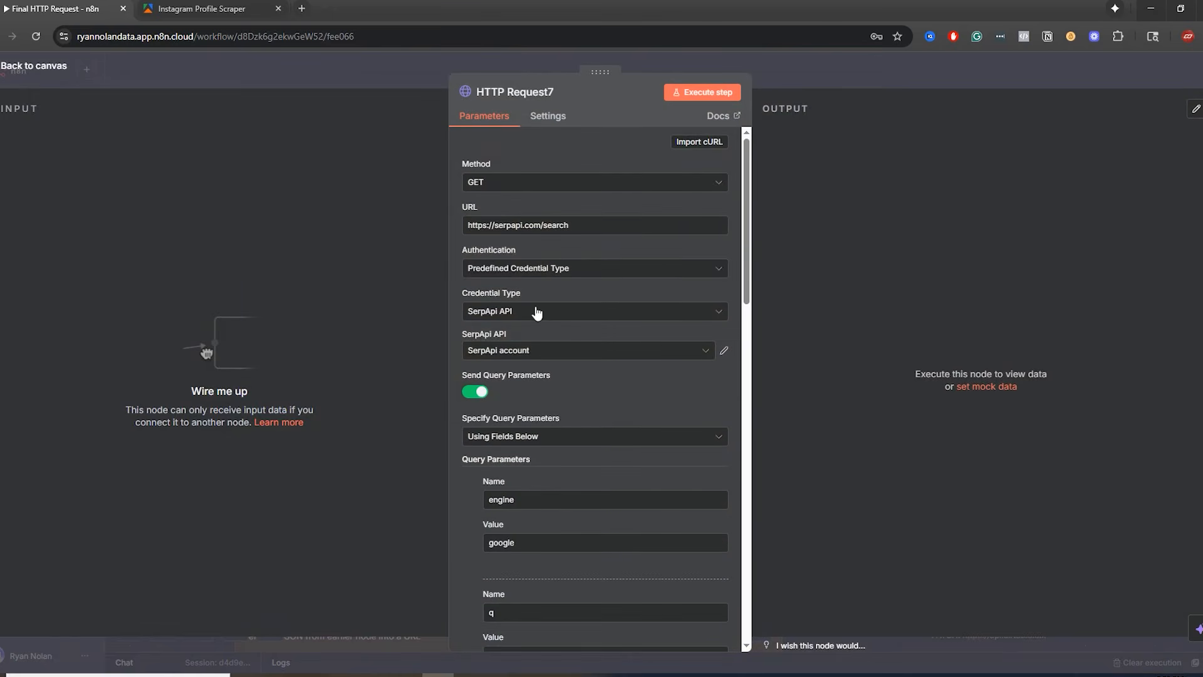
# - Review HTTP Request7's Authentication, Credential Type and SerpApi API choices without changing them
pyautogui.click(530, 269)
pyautogui.click(530, 271)
pyautogui.click(526, 312)
pyautogui.click(526, 311)
pyautogui.click(528, 353)
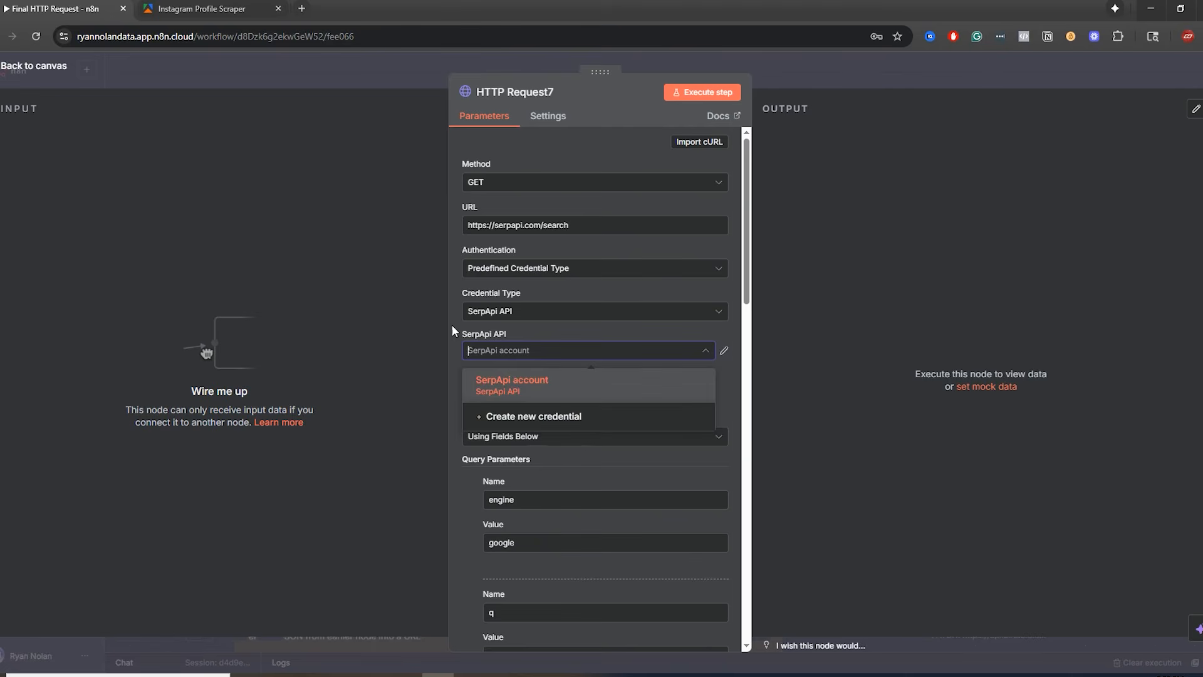
pyautogui.click(450, 361)
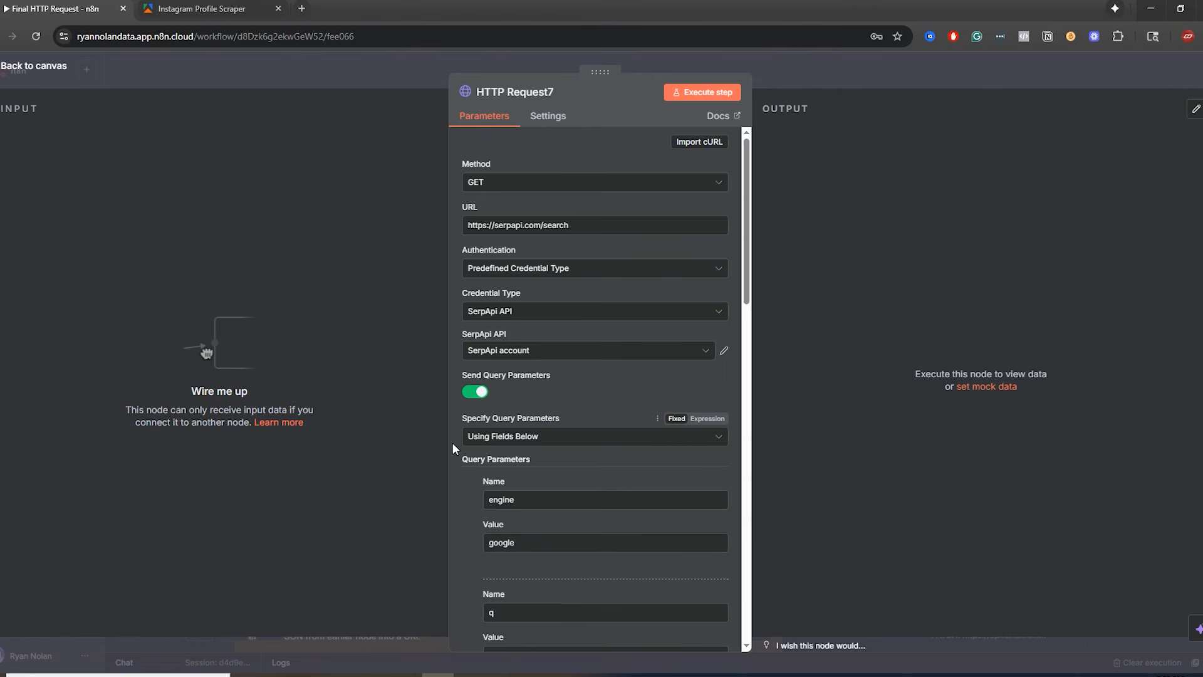
# - Look through all of HTTP Request7's query parameters and its header and body settings, and return to the canvas
pyautogui.scroll(-10, 546, 410)
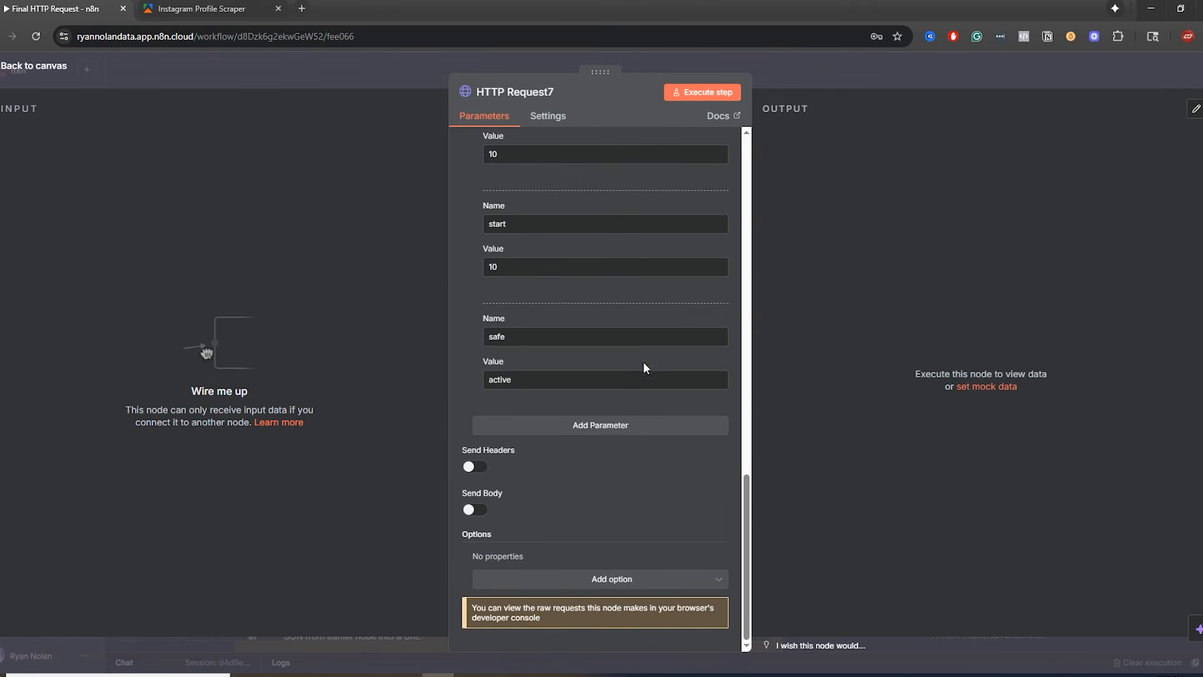
pyautogui.scroll(6, 582, 406)
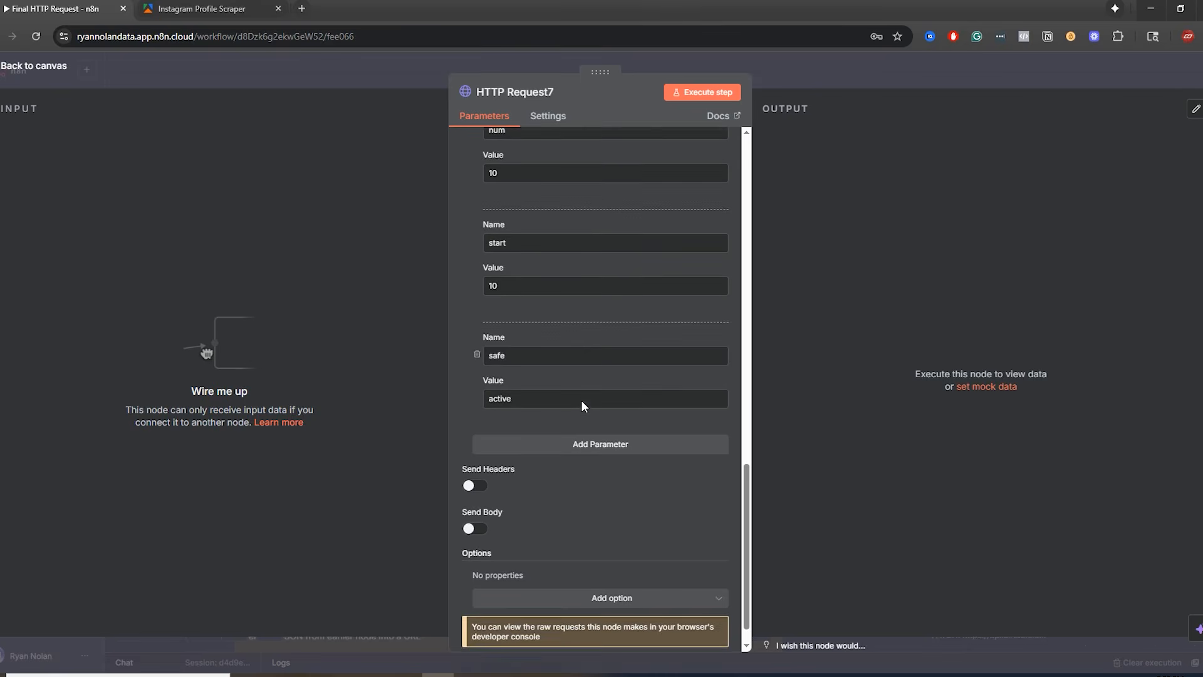
pyautogui.scroll(8, 584, 401)
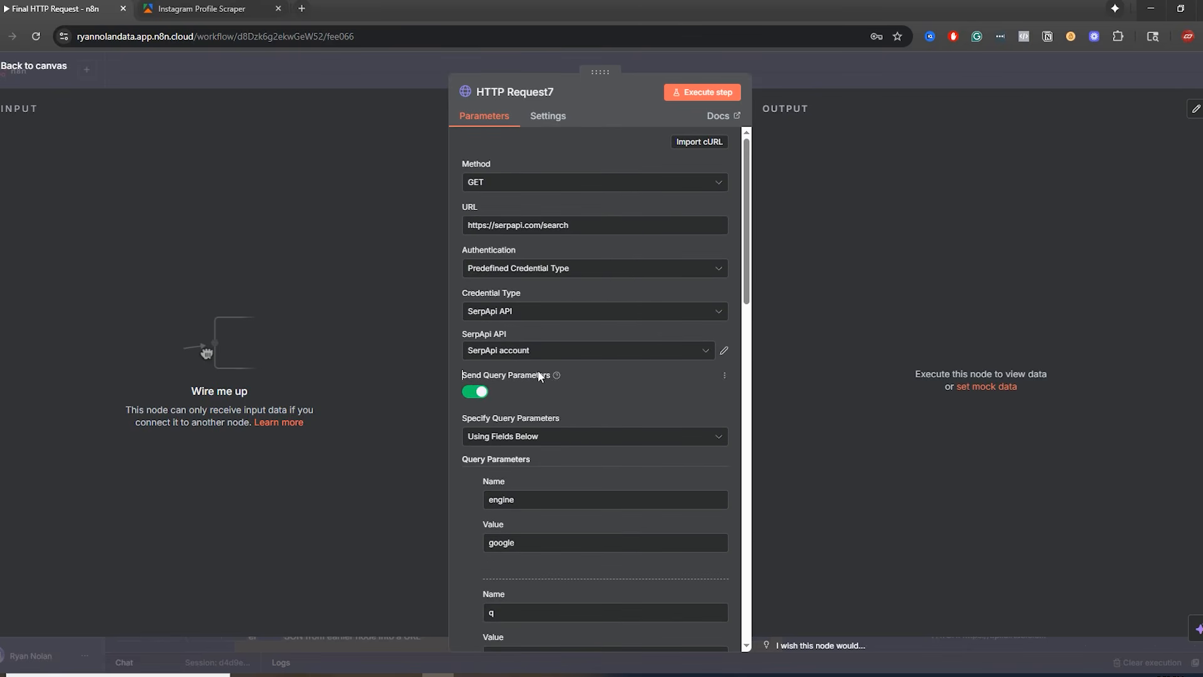
pyautogui.scroll(-14, 540, 395)
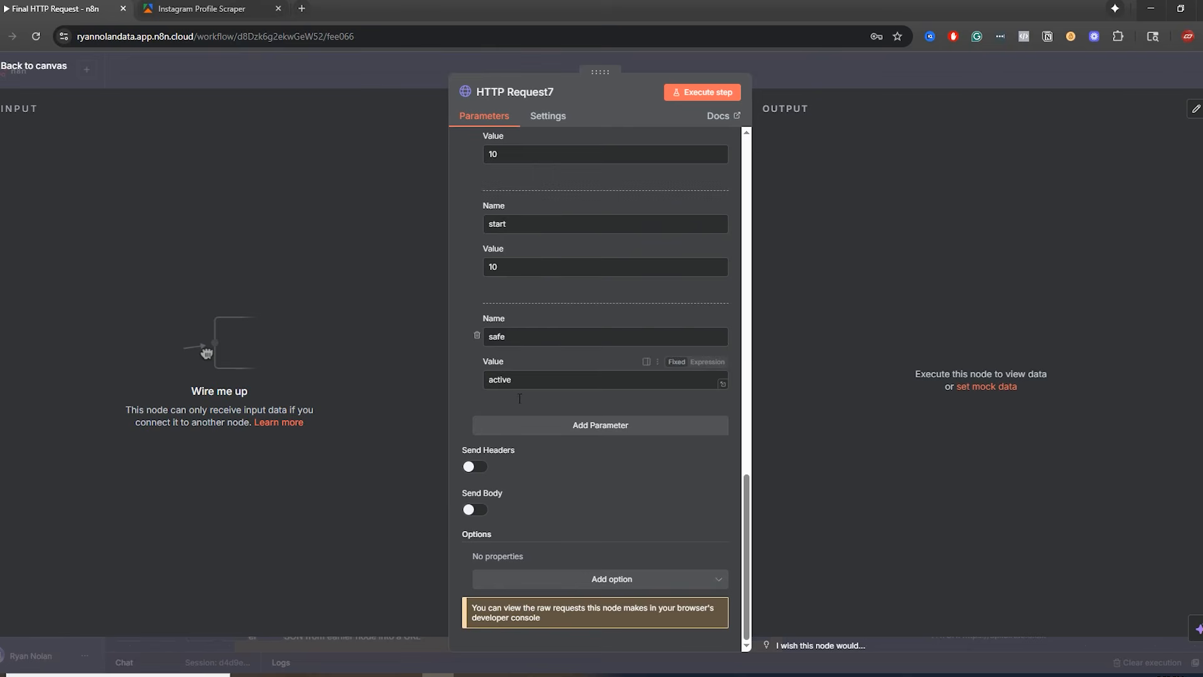
pyautogui.scroll(5, 584, 396)
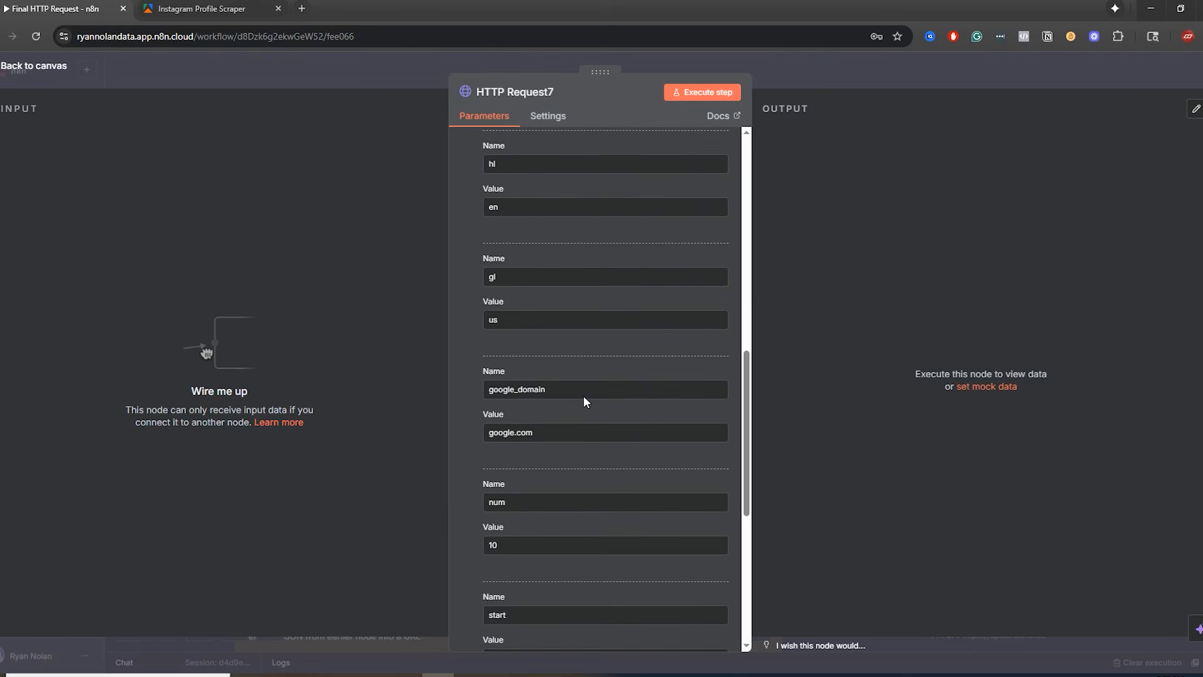
pyautogui.scroll(10, 584, 396)
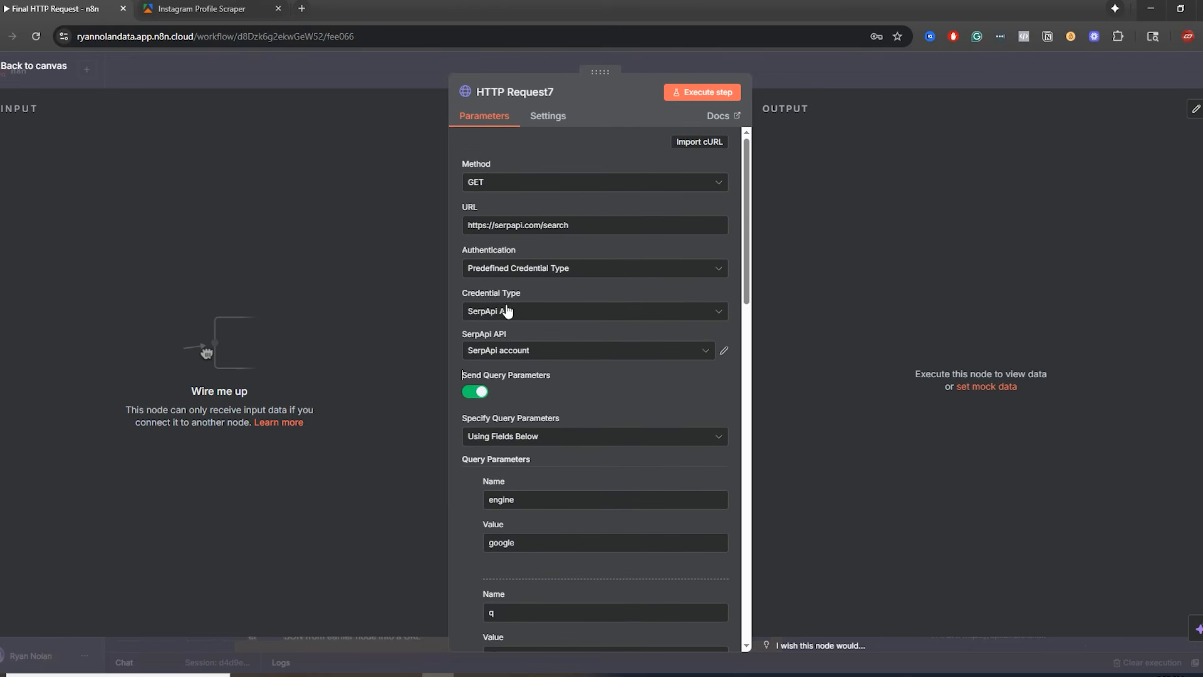
pyautogui.click(815, 69)
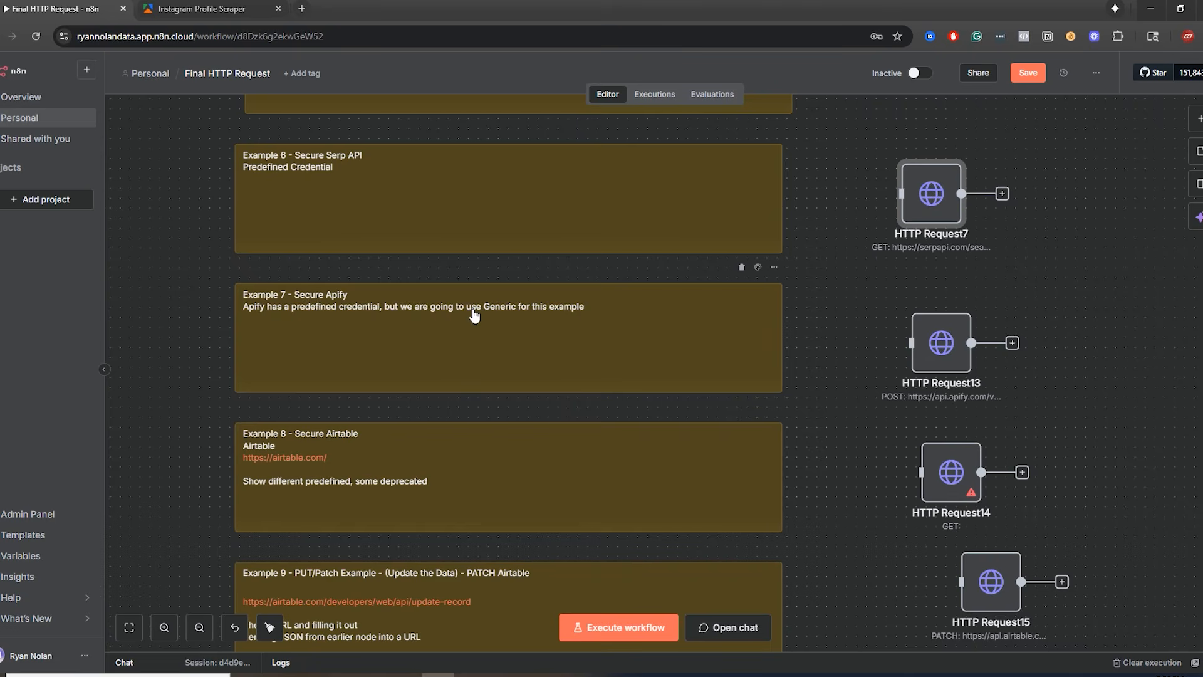
# - Add a new HTTP Request node to the canvas, and place it above HTTP Request13 without a connection
pyautogui.doubleClick(939, 356)
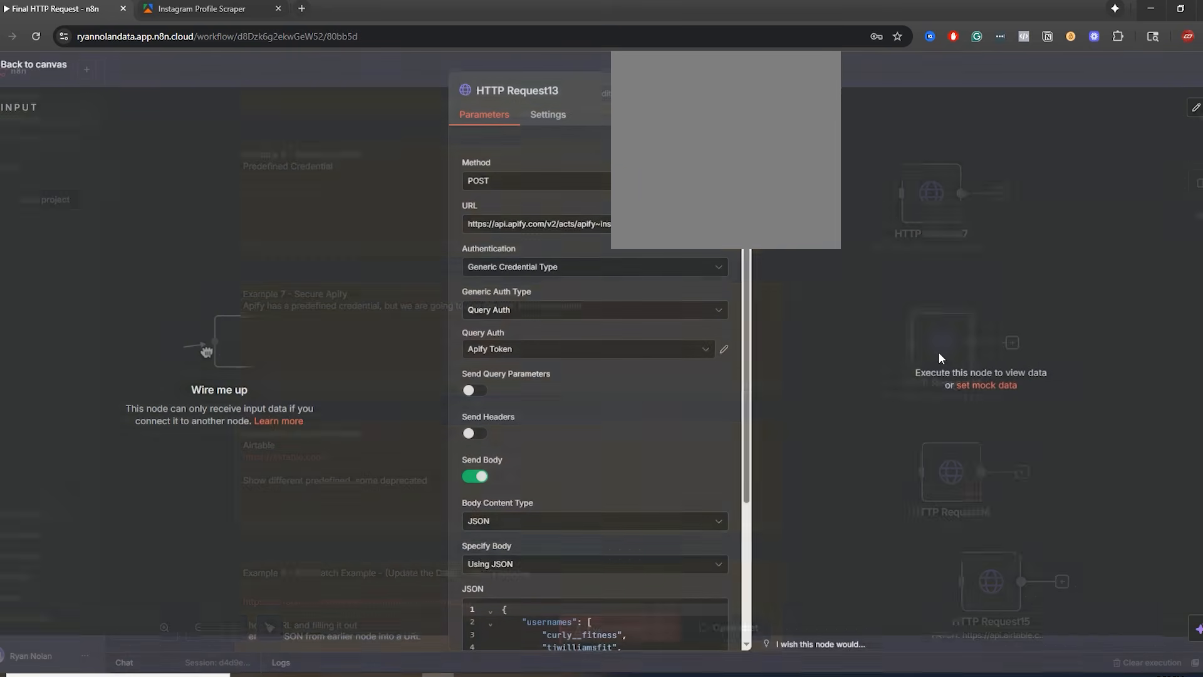
pyautogui.click(873, 78)
pyautogui.click(1200, 120)
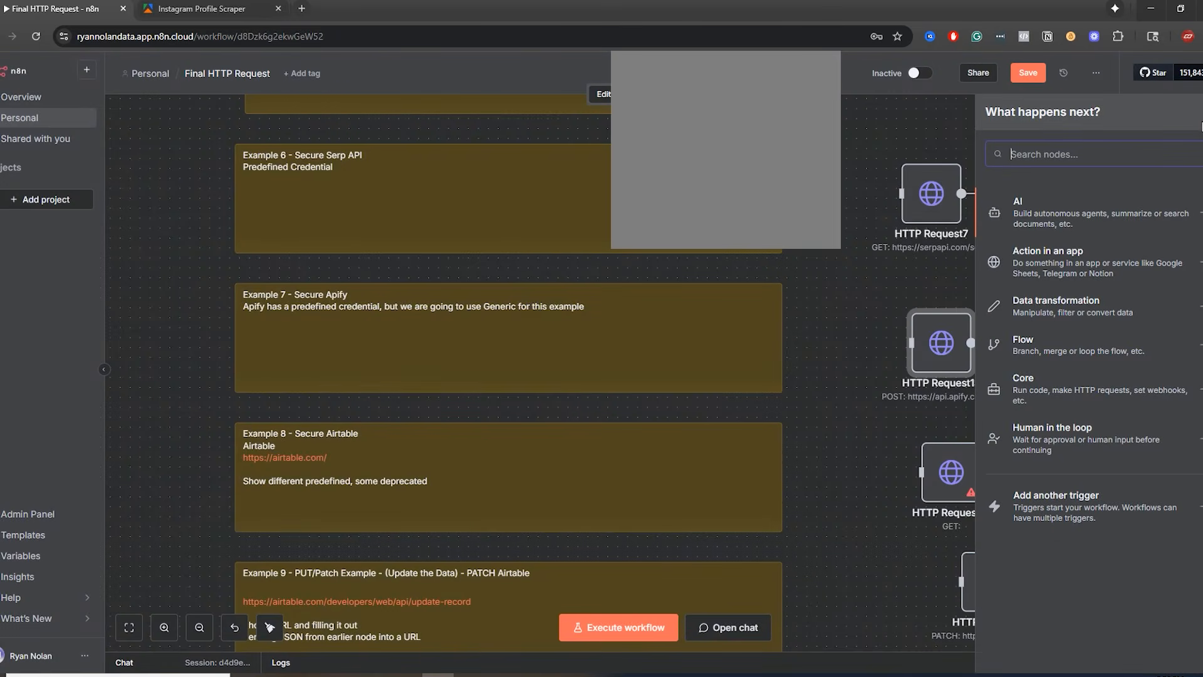
pyautogui.write('http')
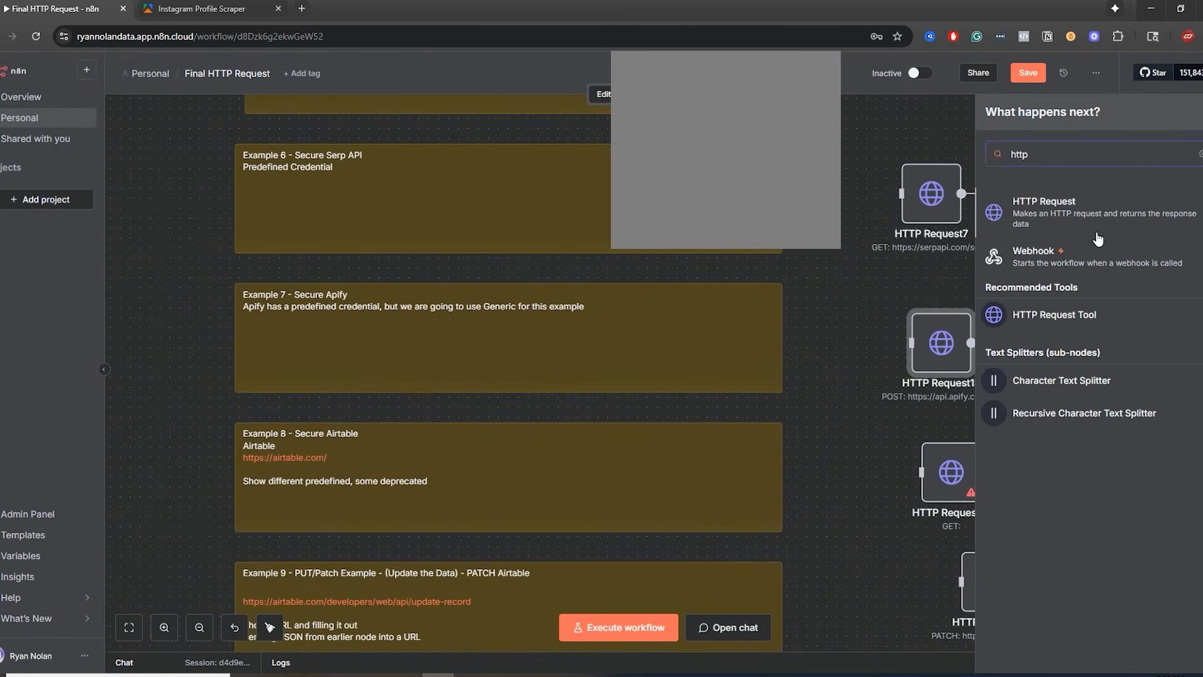
pyautogui.click(1102, 226)
pyautogui.click(989, 89)
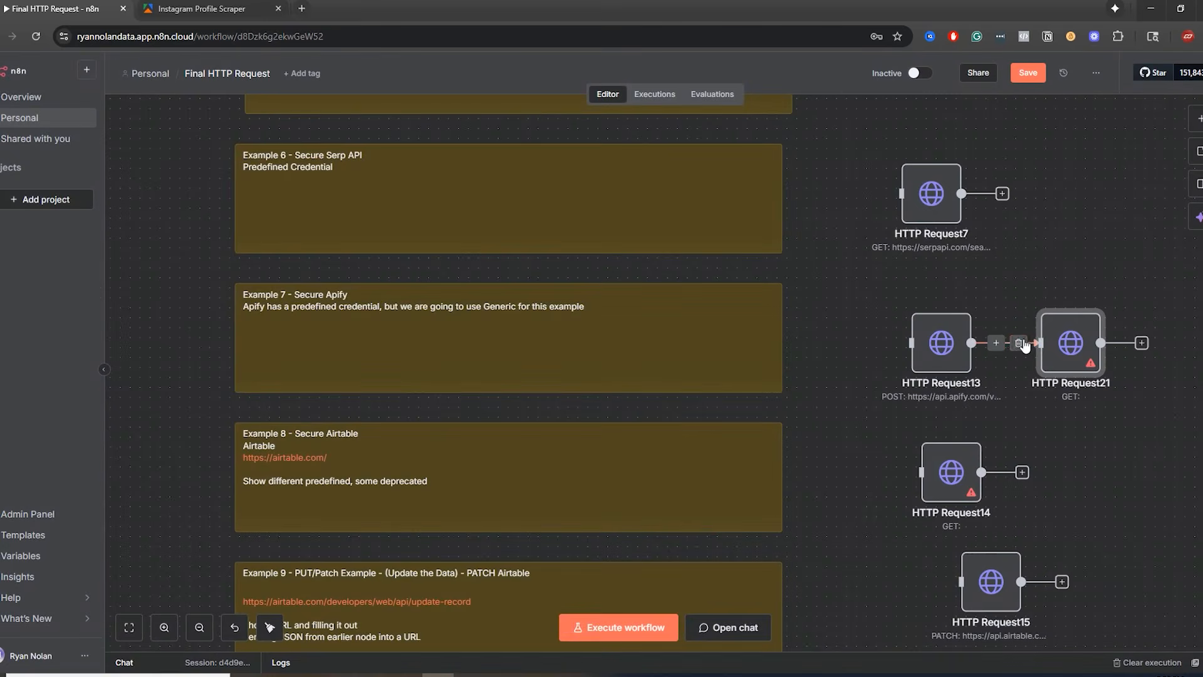
pyautogui.moveTo(1059, 342); pyautogui.dragTo(1077, 270)
# - Check the new HTTP Request node's Predefined Credential Type list for the Apify entries, and delete the node from the canvas
pyautogui.doubleClick(1077, 276)
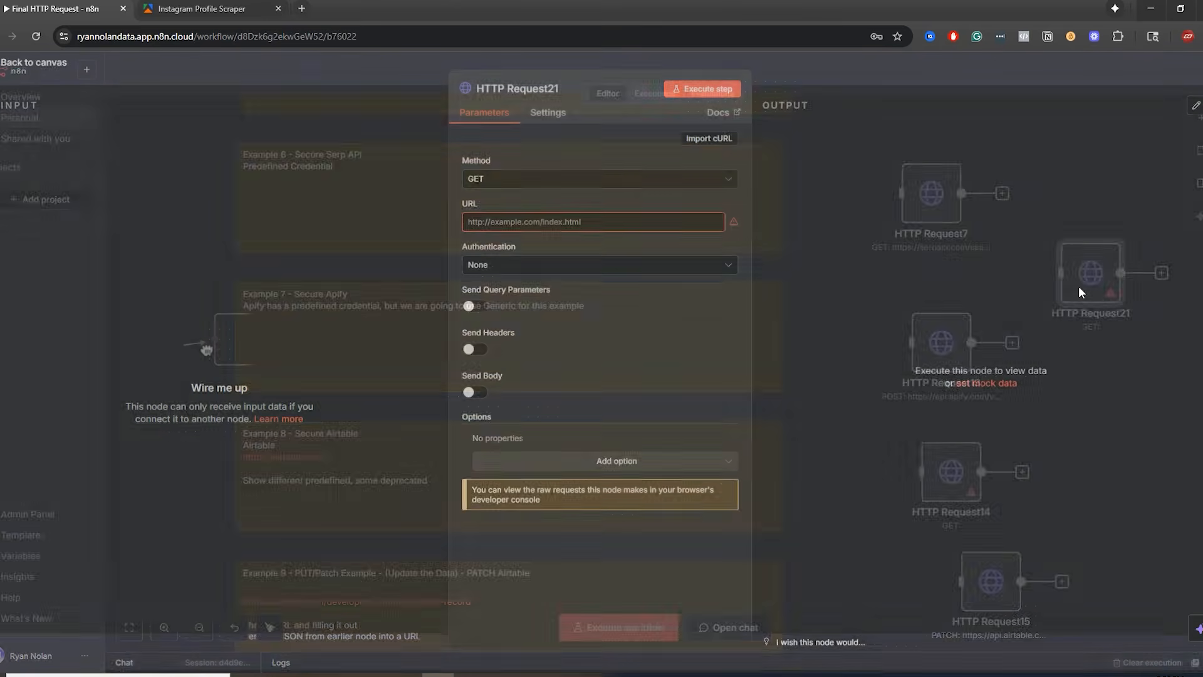
pyautogui.click(510, 268)
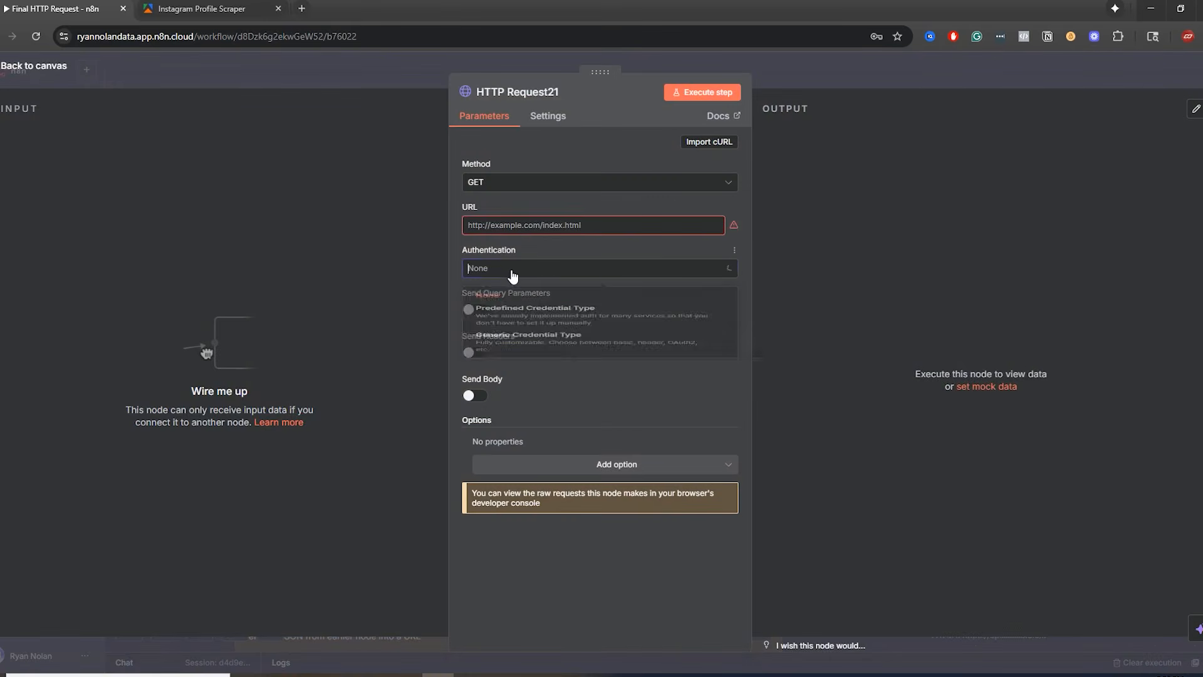
pyautogui.click(515, 349)
pyautogui.click(510, 316)
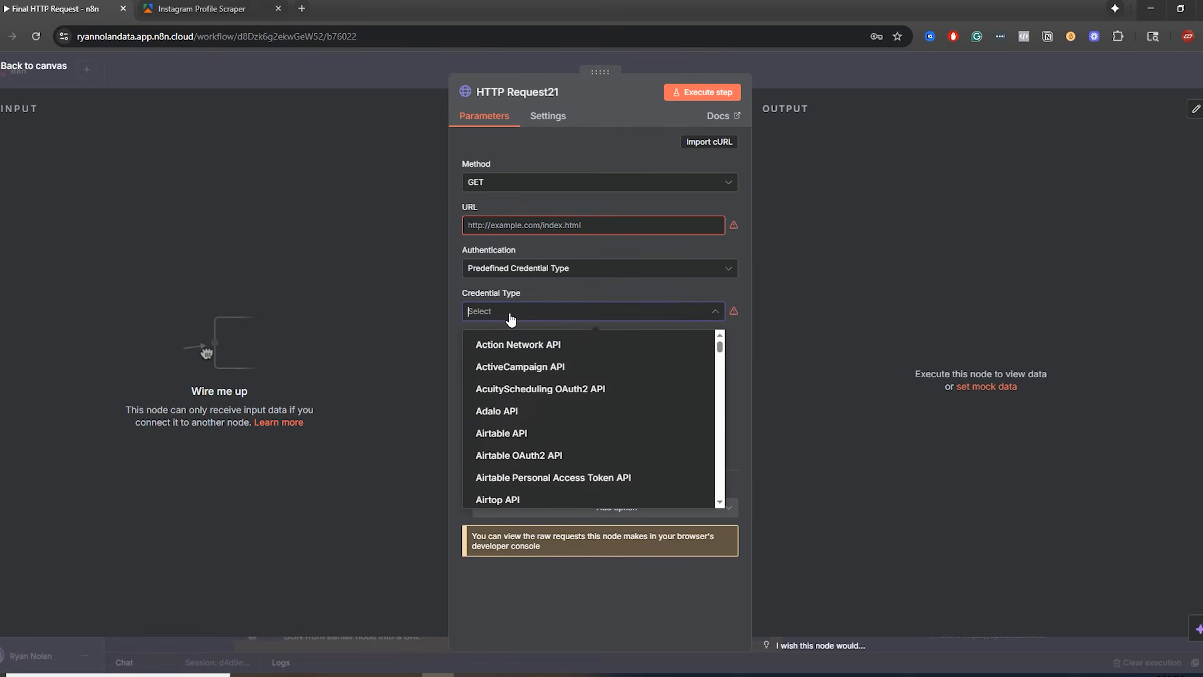
pyautogui.scroll(-2, 511, 414)
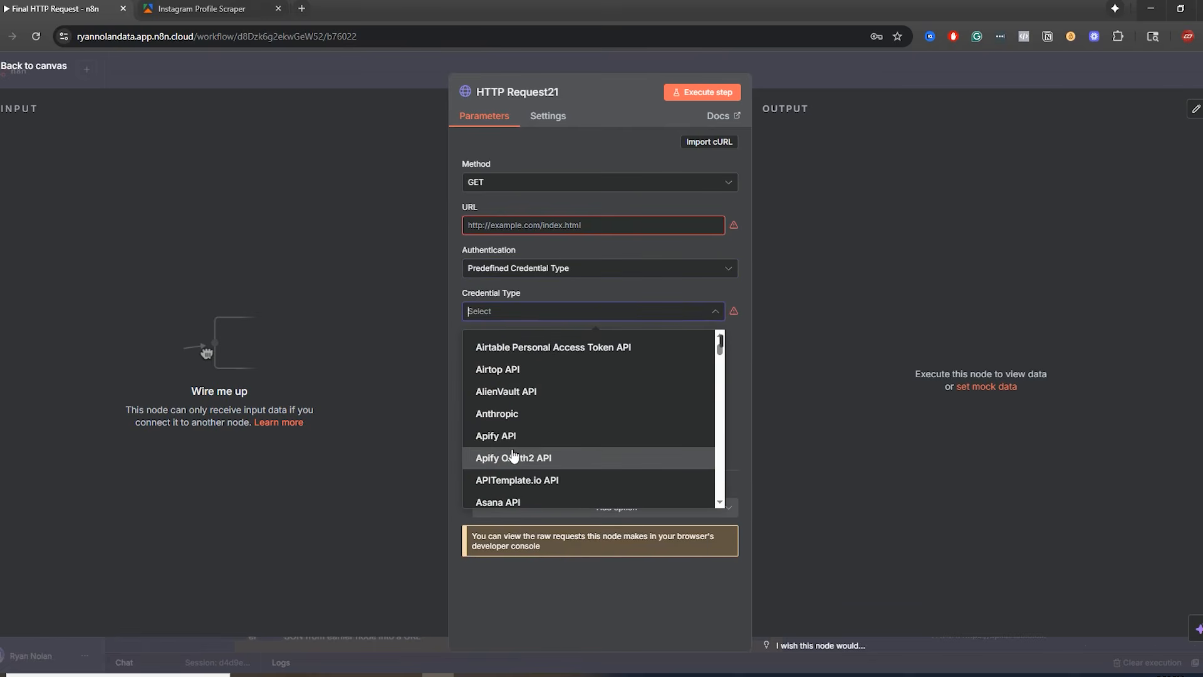
pyautogui.click(923, 77)
pyautogui.click(1095, 230)
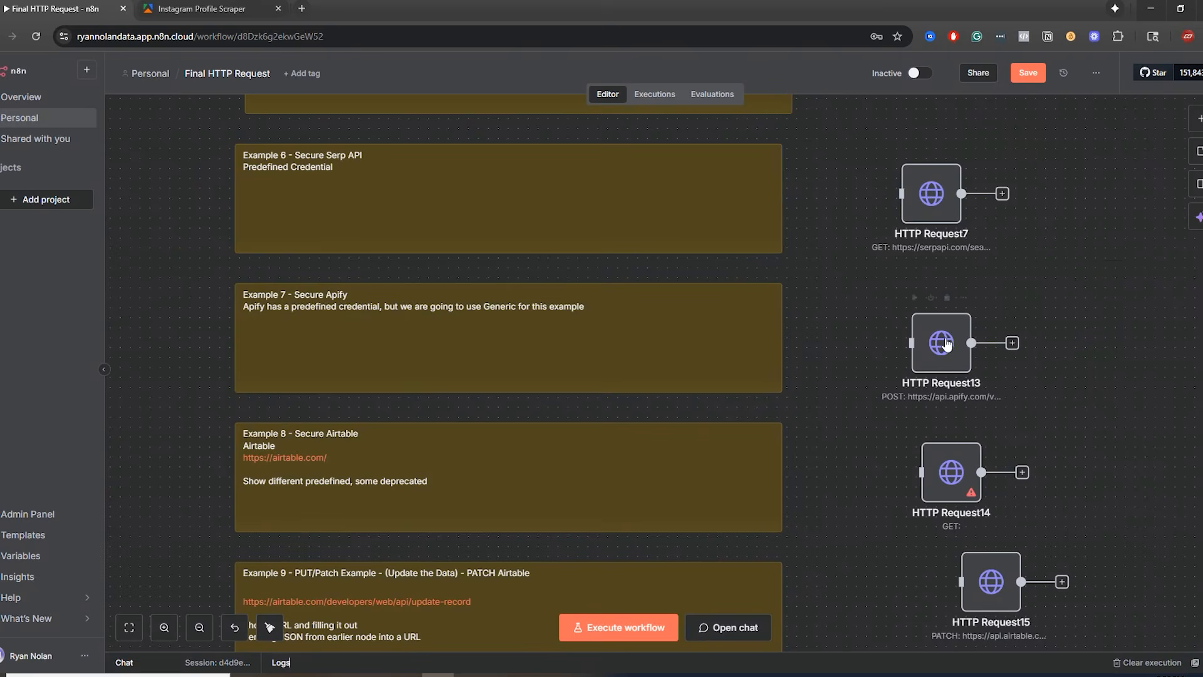
# - Review HTTP Request13's Generic Credential Type, Query Auth and Apify Token choices without changing them
pyautogui.doubleClick(965, 369)
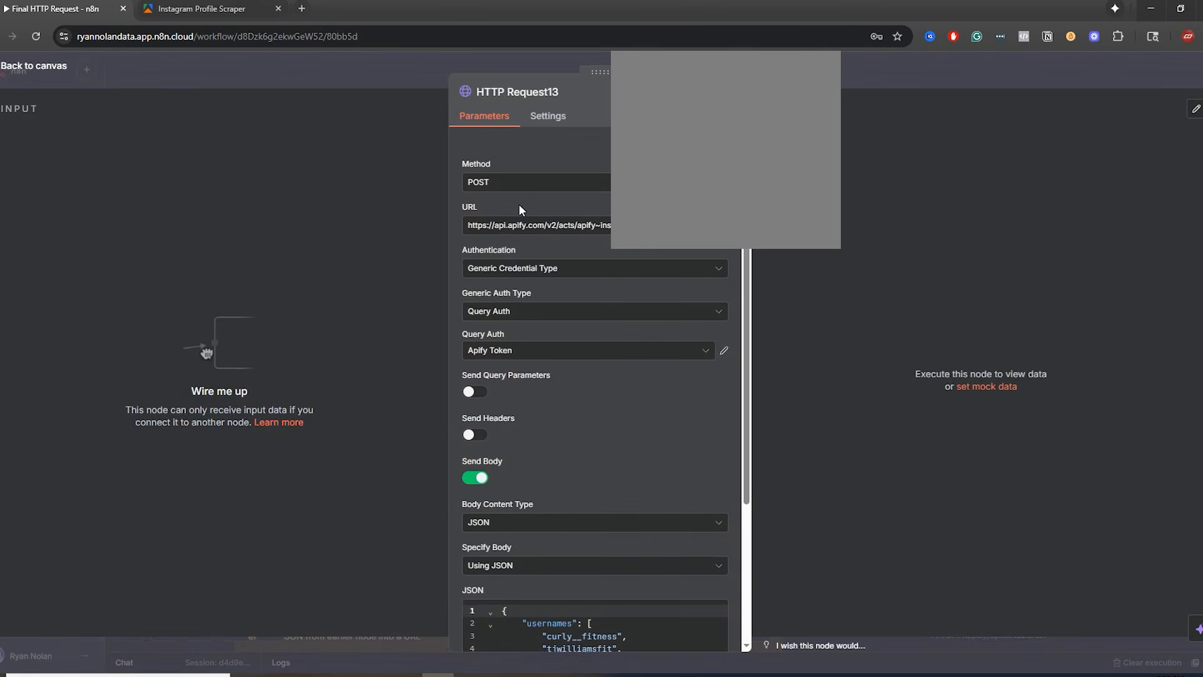
pyautogui.click(543, 270)
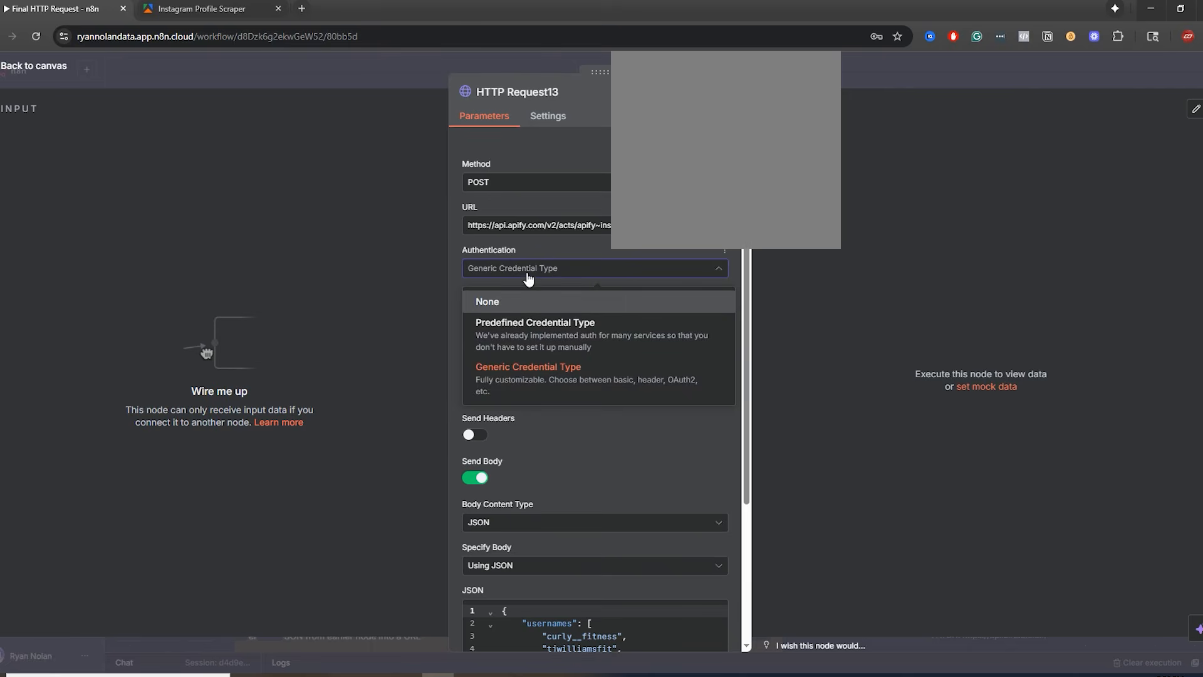
pyautogui.click(531, 270)
pyautogui.click(526, 316)
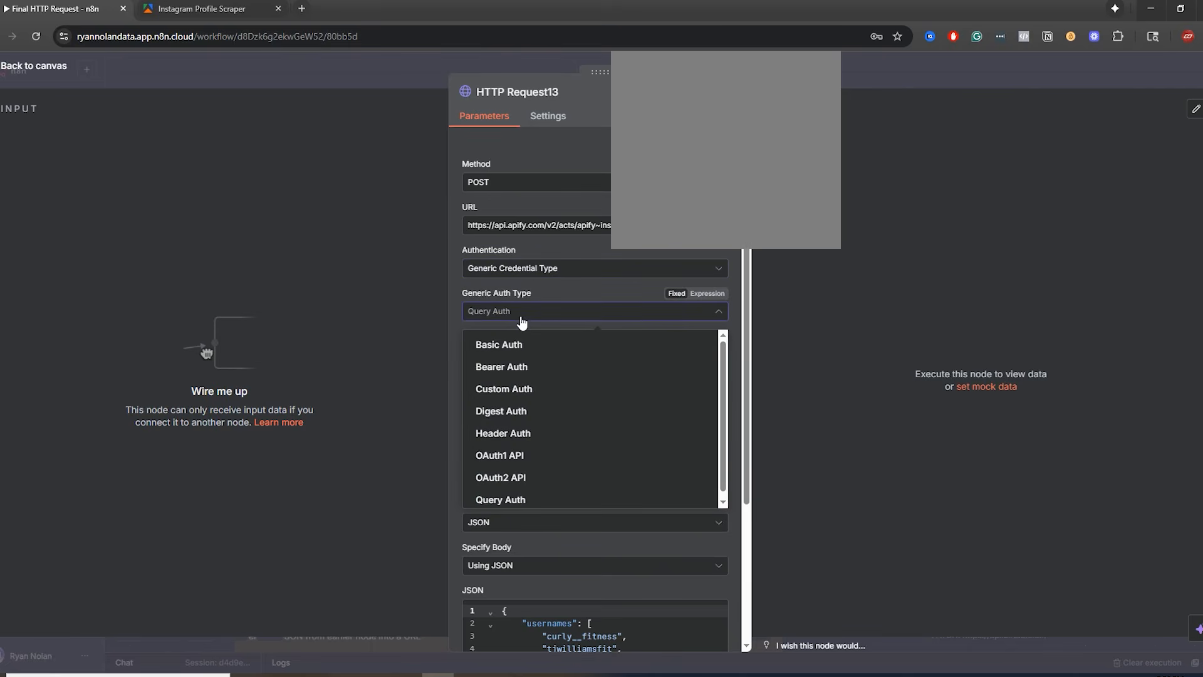
pyautogui.click(496, 500)
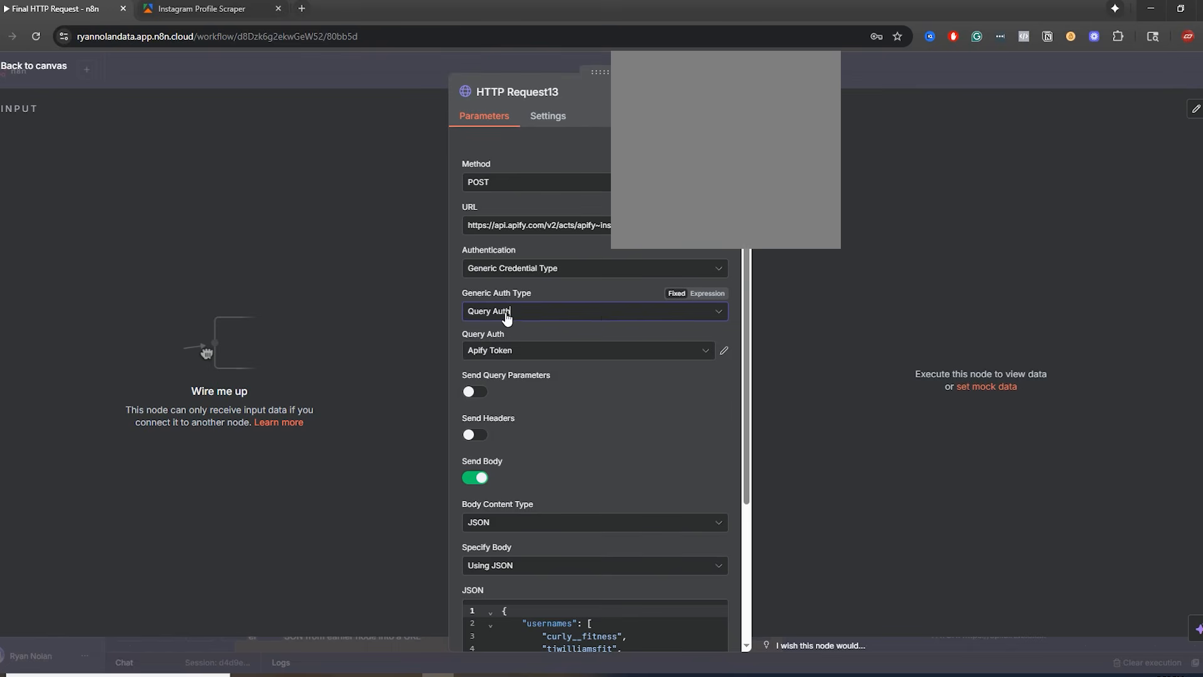
pyautogui.click(515, 350)
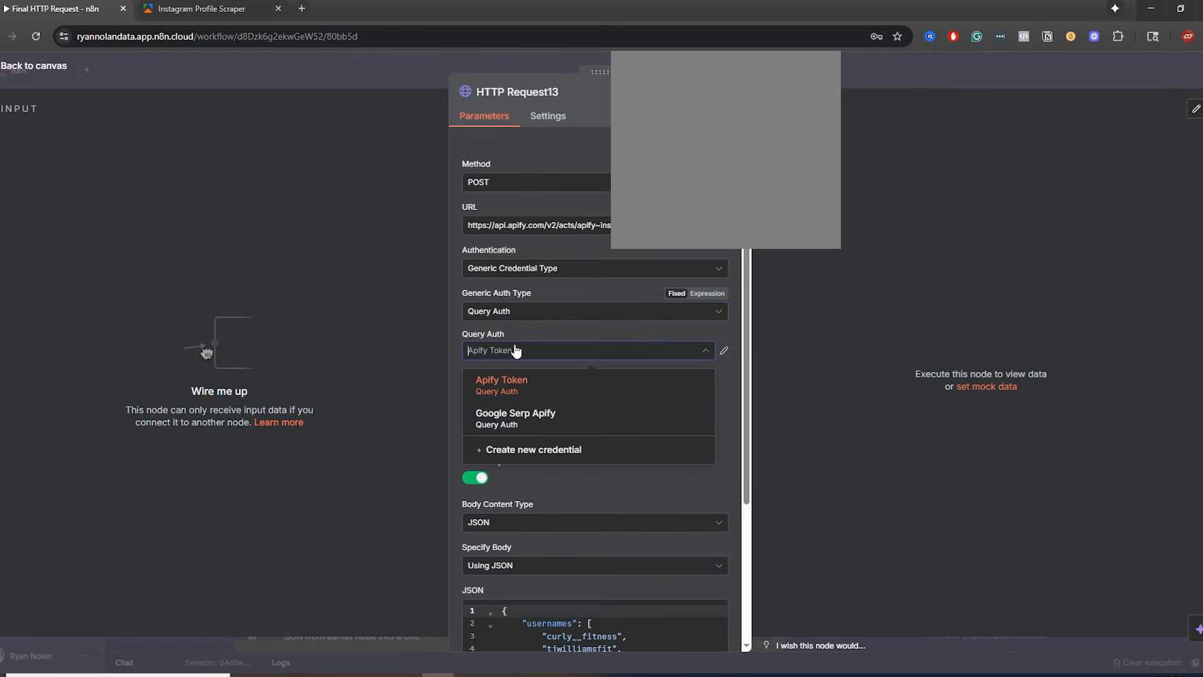
pyautogui.click(526, 385)
# - Open the Apify Token credential for editing and examine its Name field
pyautogui.click(724, 351)
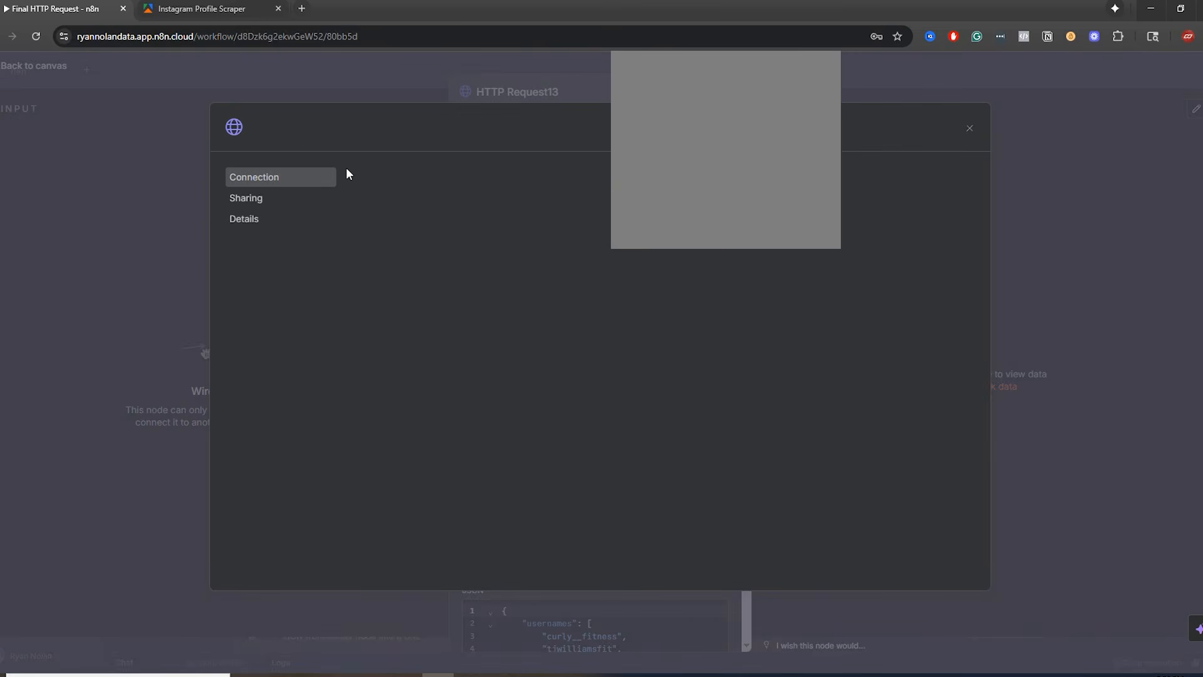
pyautogui.click(970, 128)
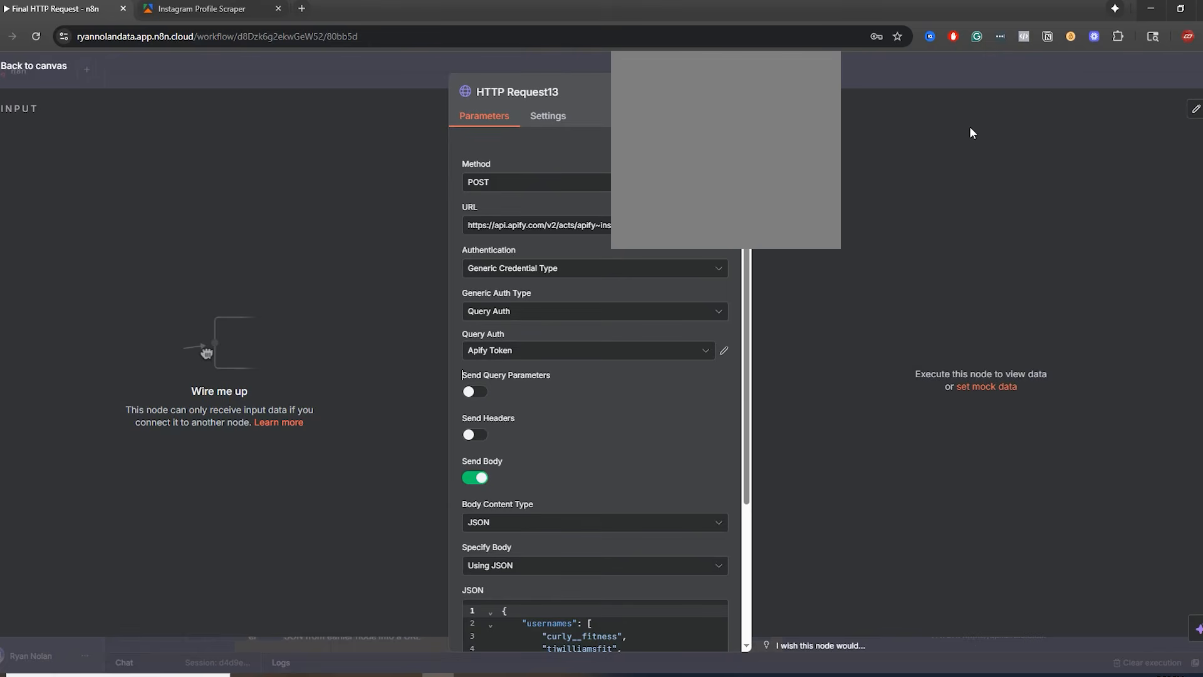
pyautogui.click(723, 351)
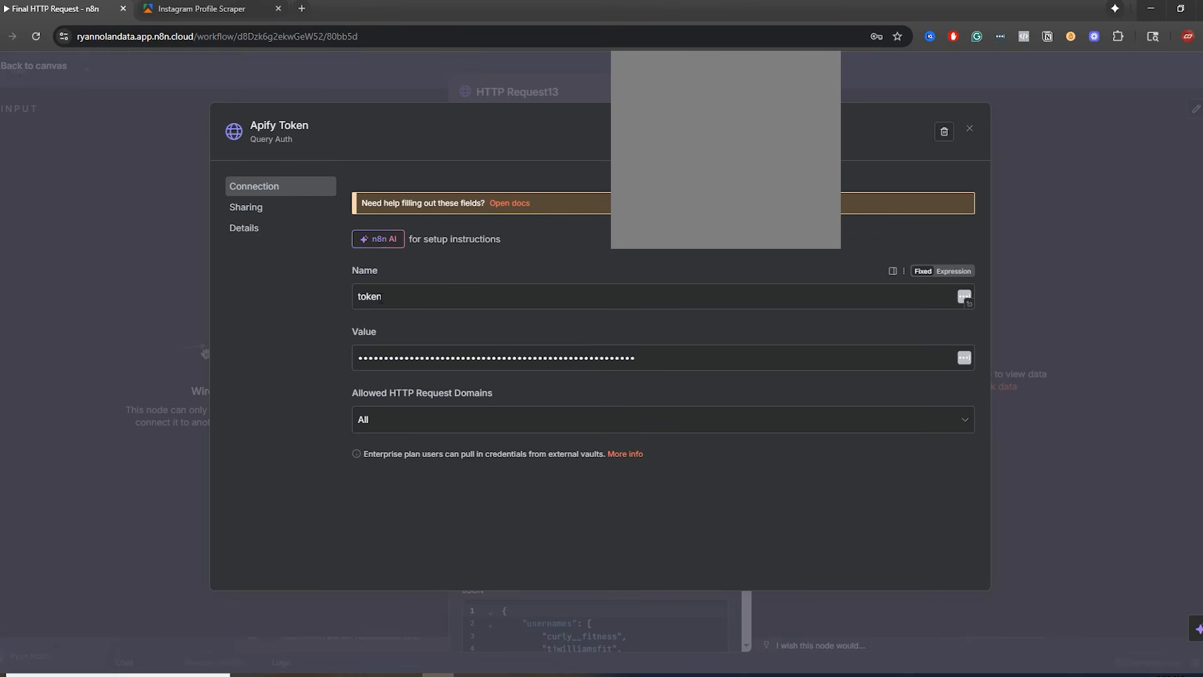
pyautogui.doubleClick(370, 296)
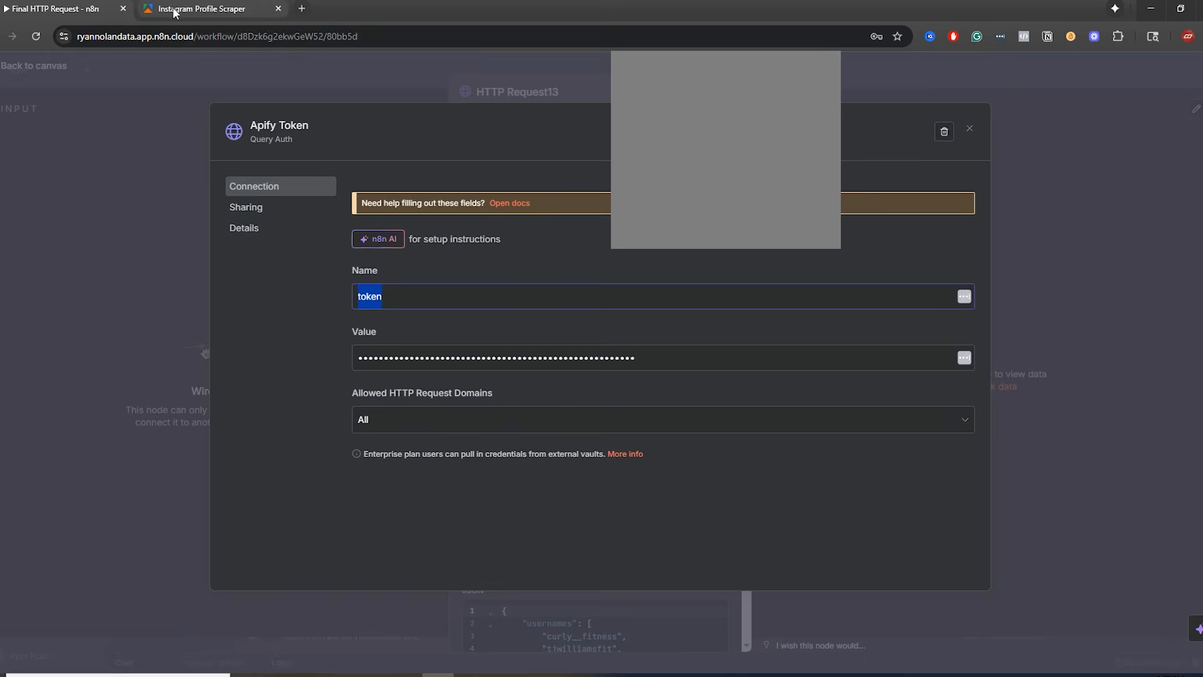
# - Switch to Apify, open the Instagram Profile Scraper's API endpoints, and examine the token parameter in the Run Actor URL
pyautogui.click(202, 9)
pyautogui.scroll(2, 730, 260)
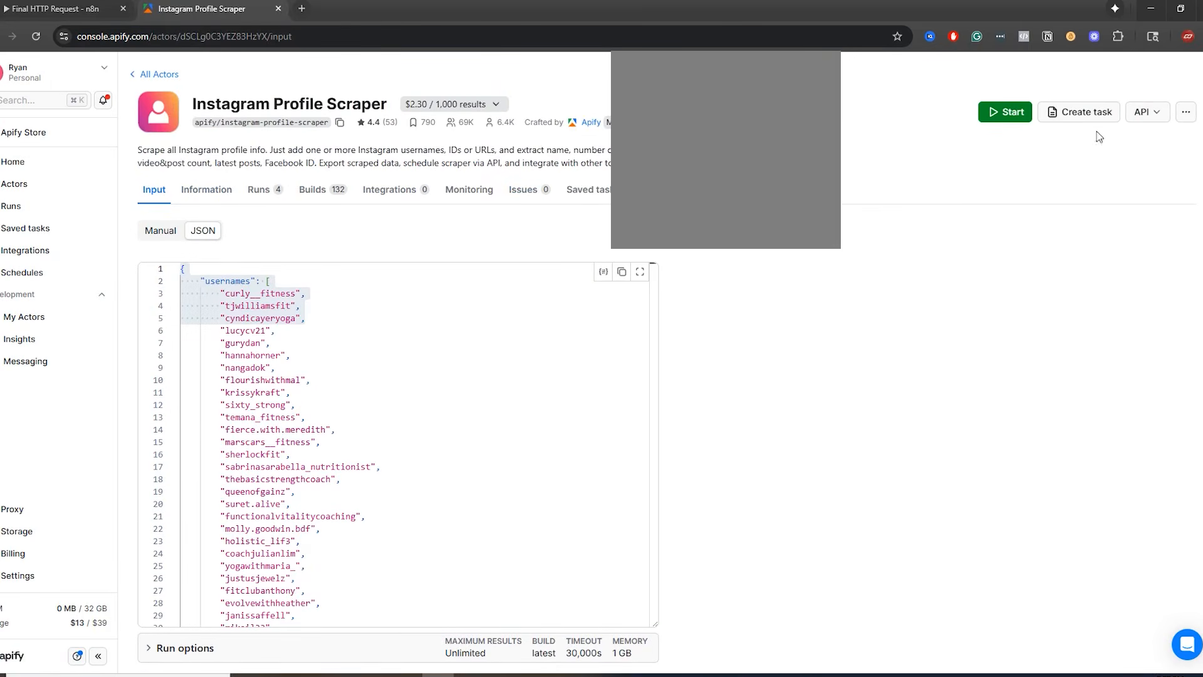
pyautogui.click(1158, 112)
pyautogui.click(1103, 160)
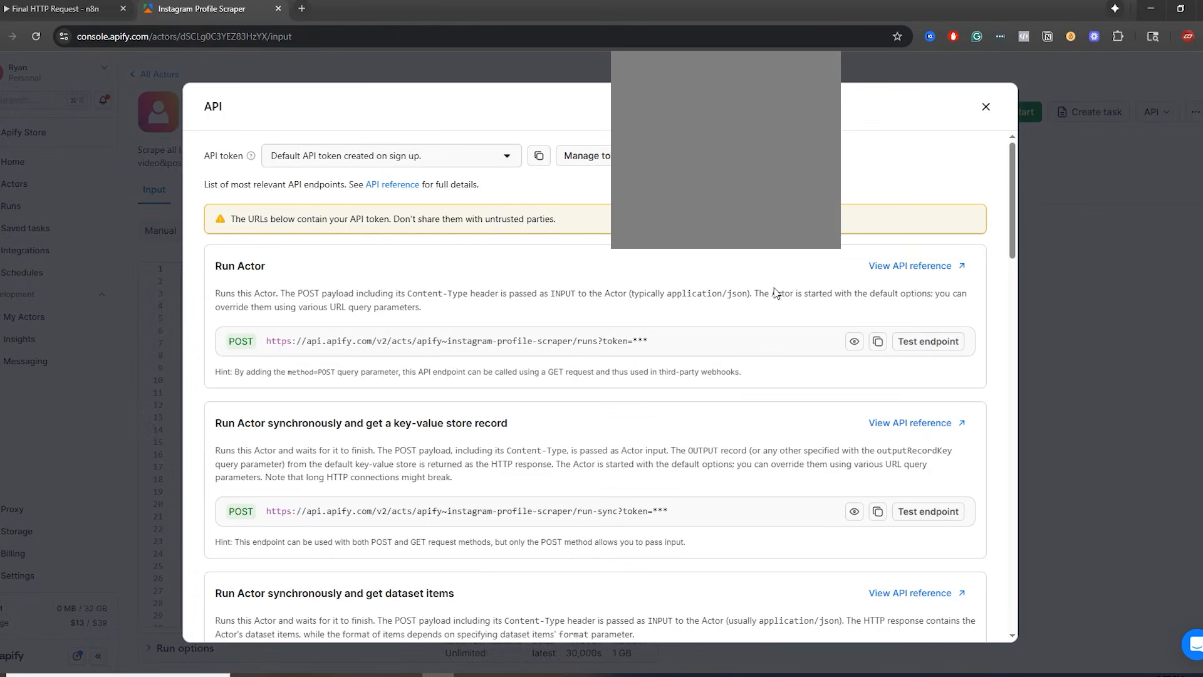
pyautogui.moveTo(615, 342); pyautogui.dragTo(630, 343)
pyautogui.moveTo(661, 342); pyautogui.dragTo(268, 342)
pyautogui.click(608, 343)
pyautogui.click(619, 343)
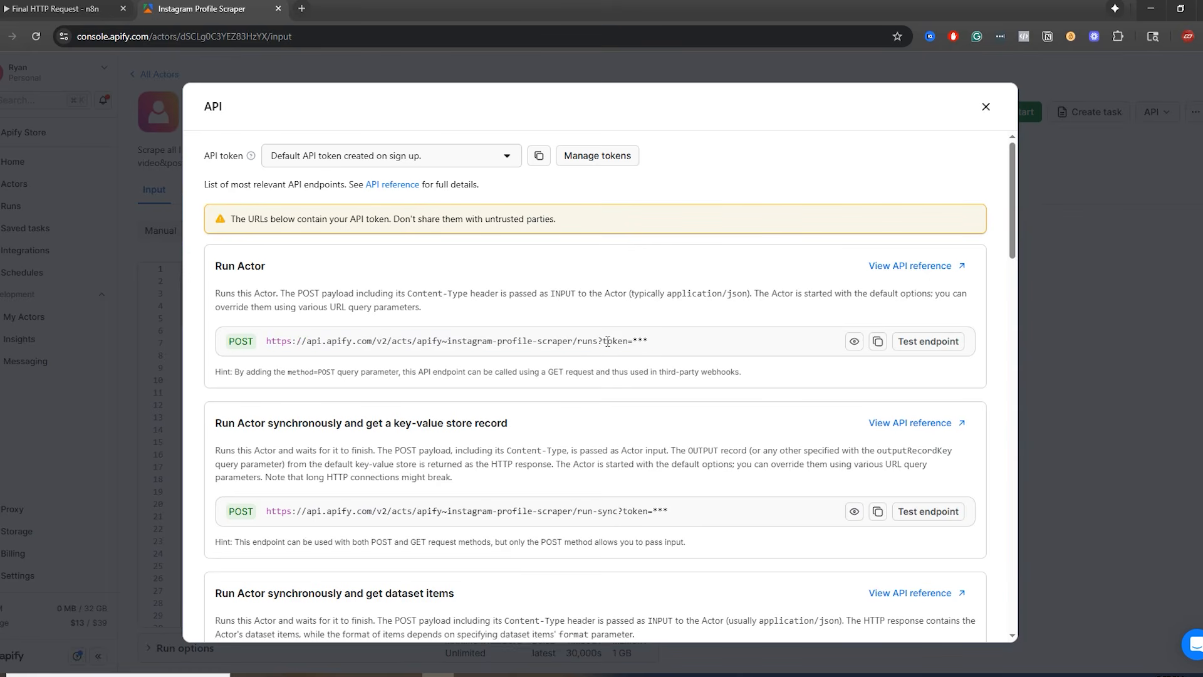
pyautogui.moveTo(603, 343)
pyautogui.mouseDown()
pyautogui.moveTo(644, 344)
pyautogui.moveTo(605, 344)
pyautogui.mouseUp()
pyautogui.click(615, 343)
# - Compare the n8n credential's Name with the Run Actor URL's token parameter in Apify, briefly revealing and hiding the token value
pyautogui.click(51, 13)
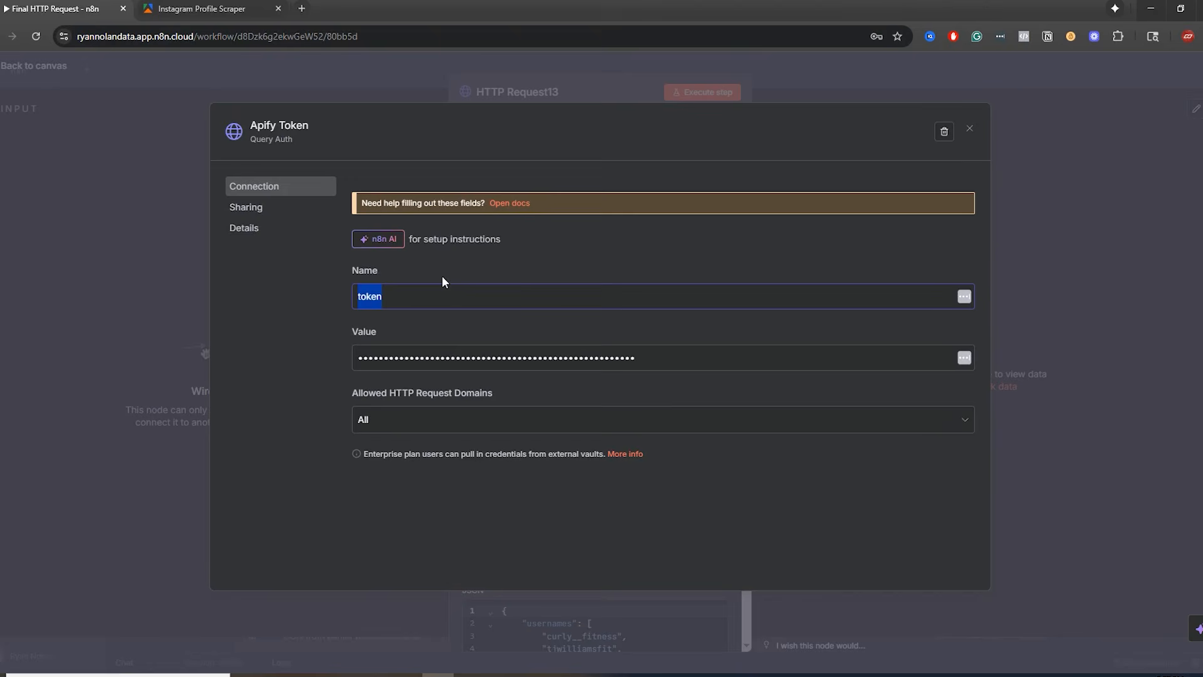
pyautogui.click(376, 295)
pyautogui.doubleClick(376, 295)
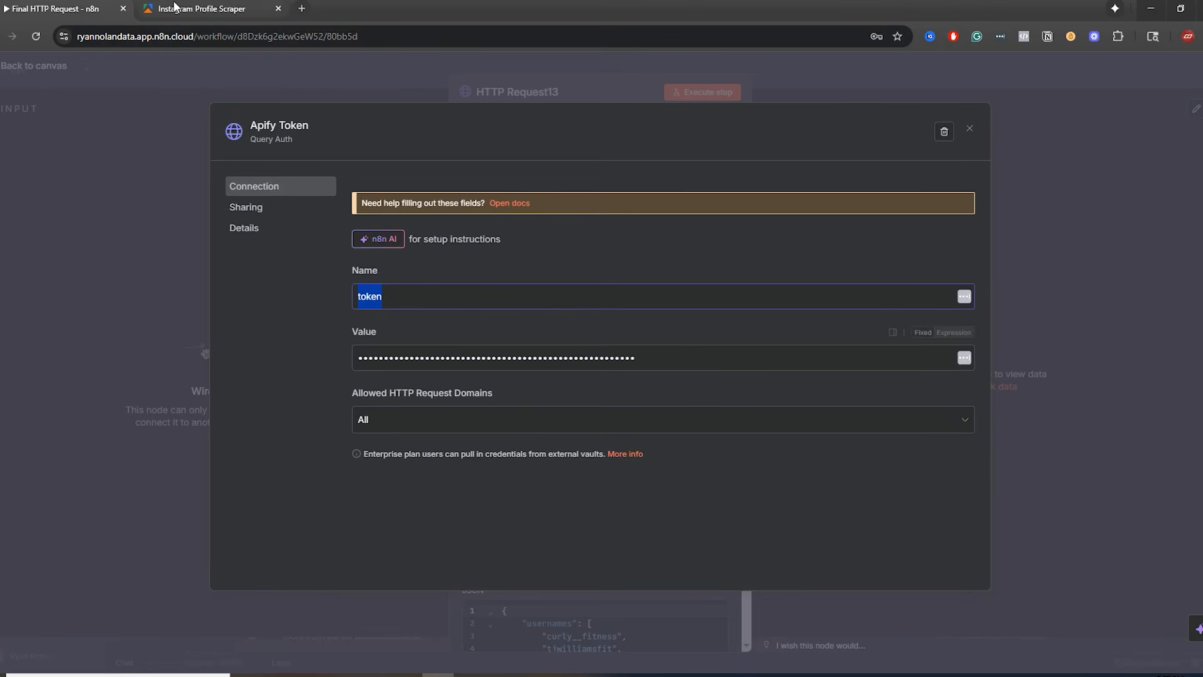
pyautogui.click(214, 10)
pyautogui.moveTo(651, 346); pyautogui.dragTo(634, 344)
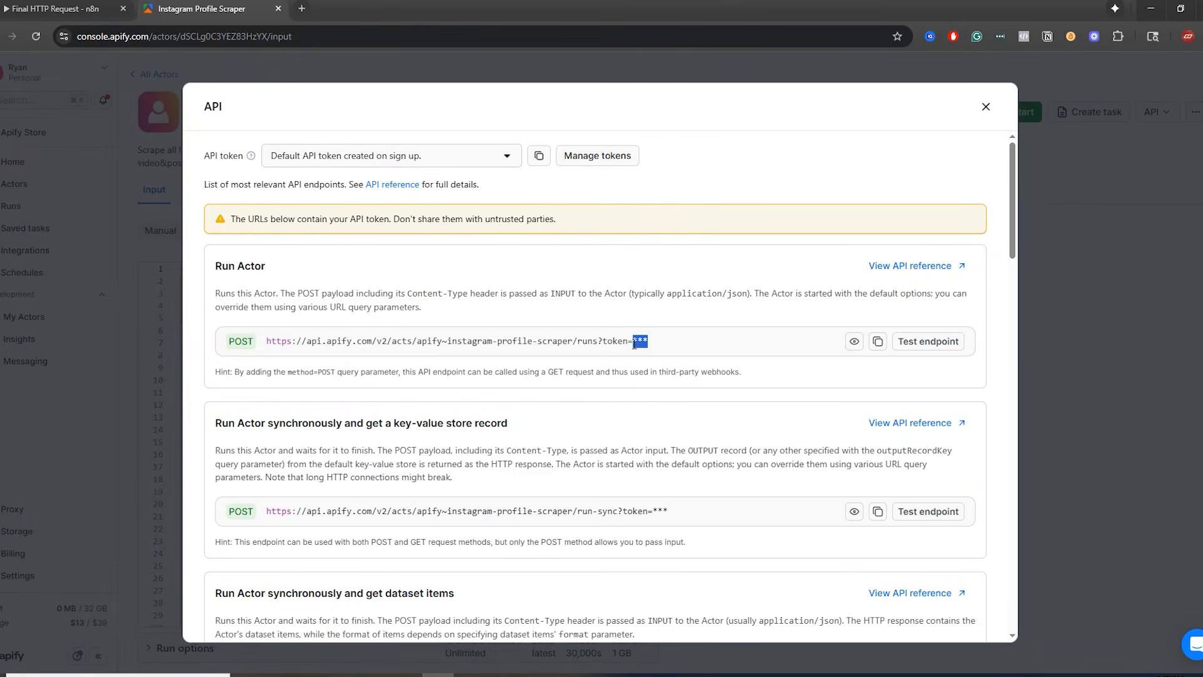
pyautogui.click(853, 341)
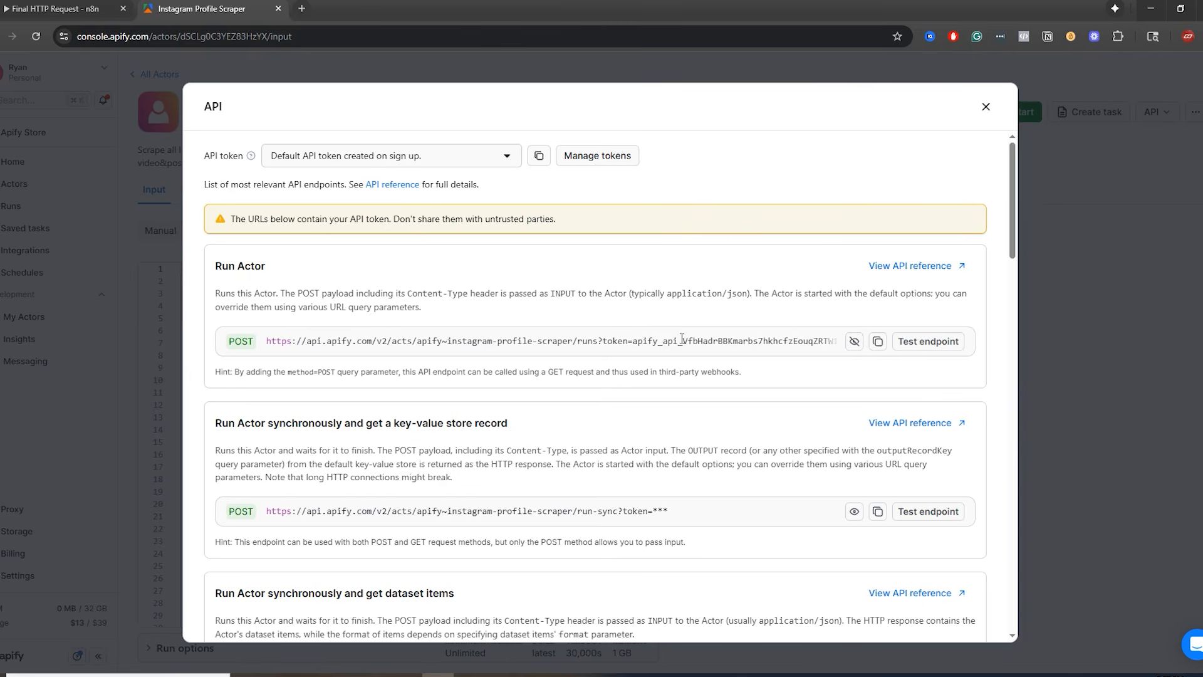
pyautogui.click(854, 342)
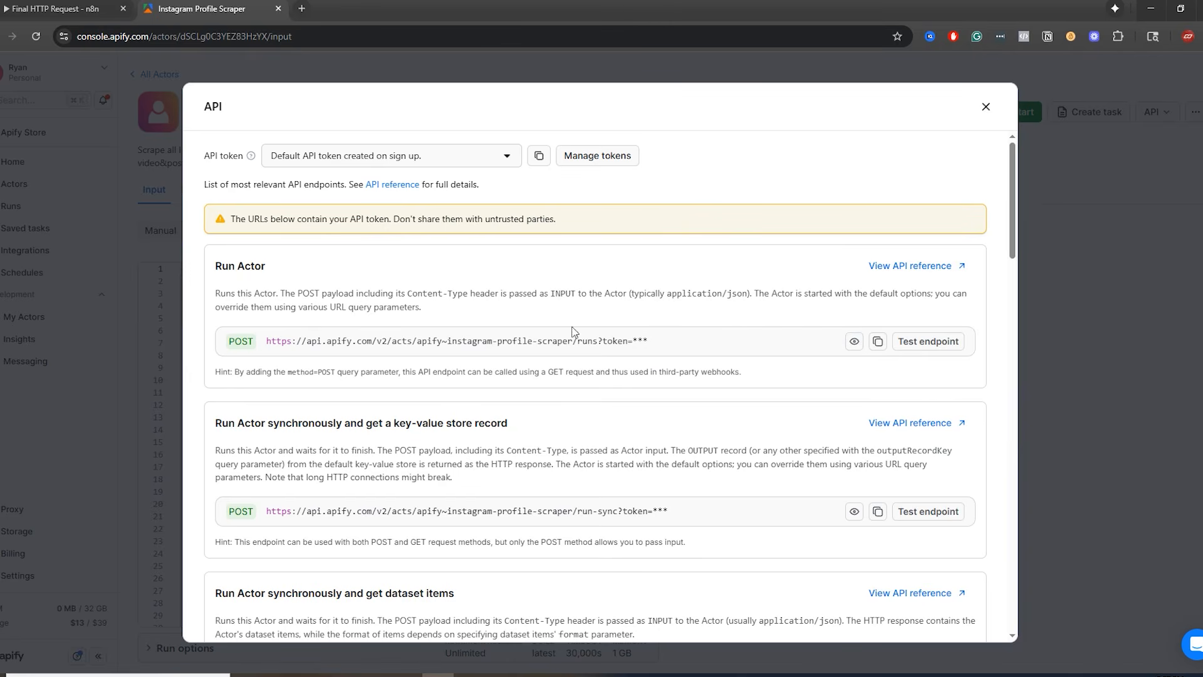
# - Close the Apify Token credential in n8n, look through HTTP Request13's JSON body, and return to the canvas
pyautogui.click(50, 11)
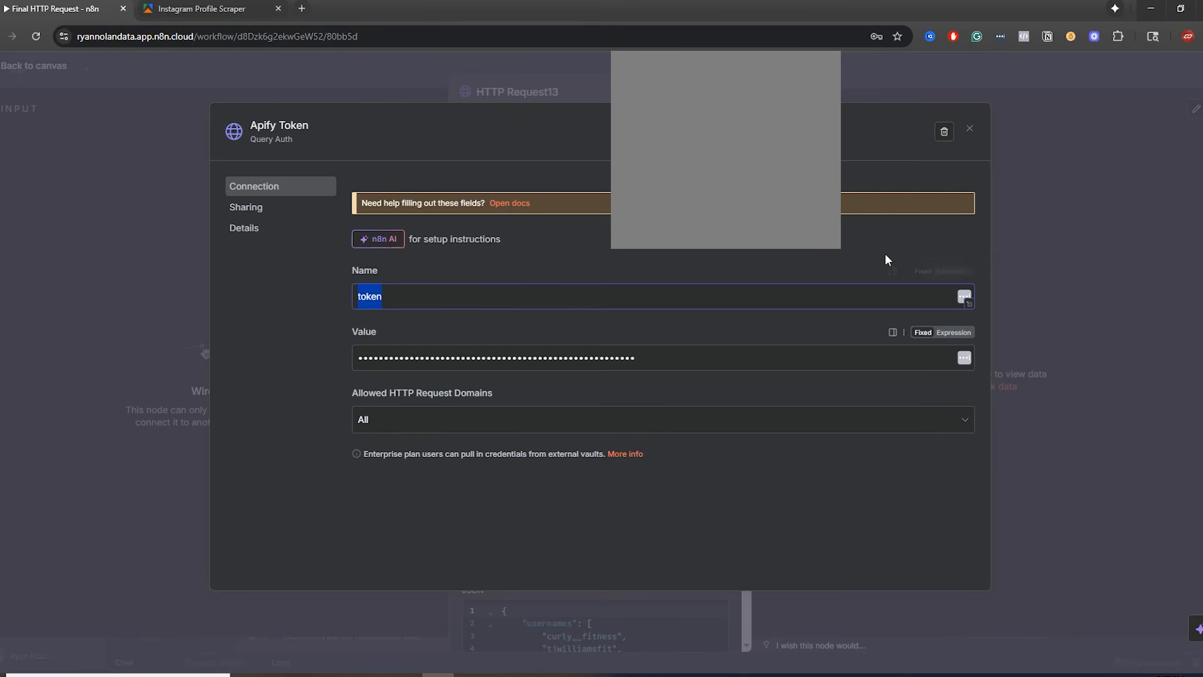
pyautogui.click(970, 132)
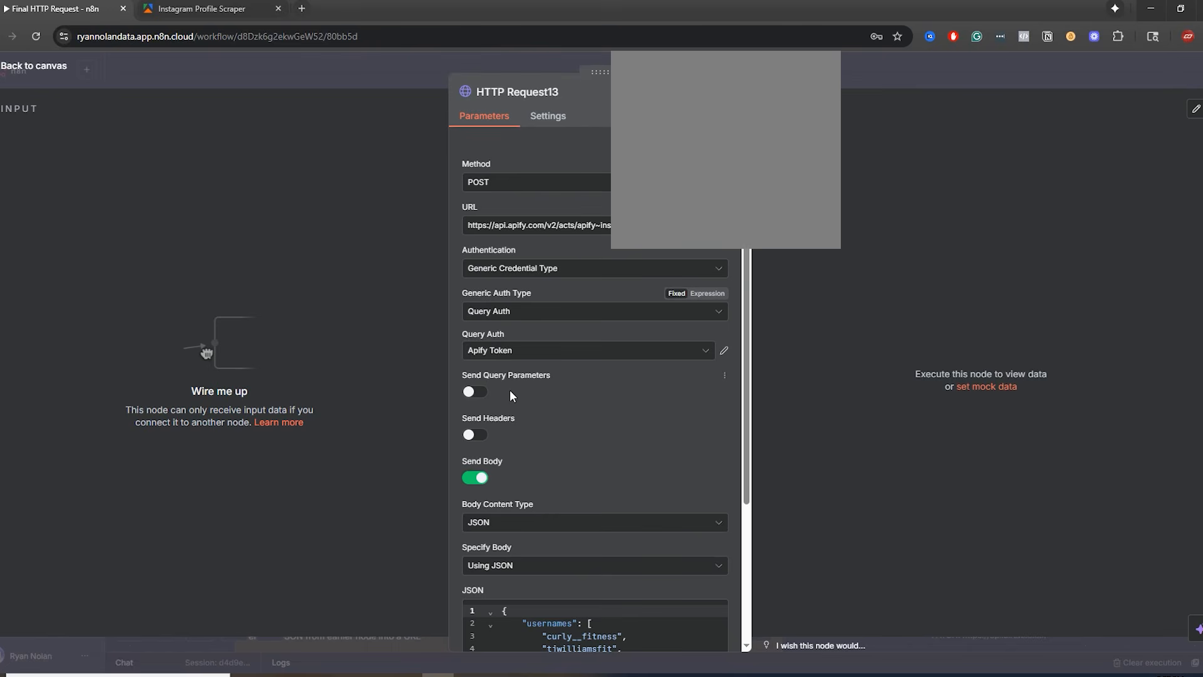
pyautogui.scroll(-3, 543, 430)
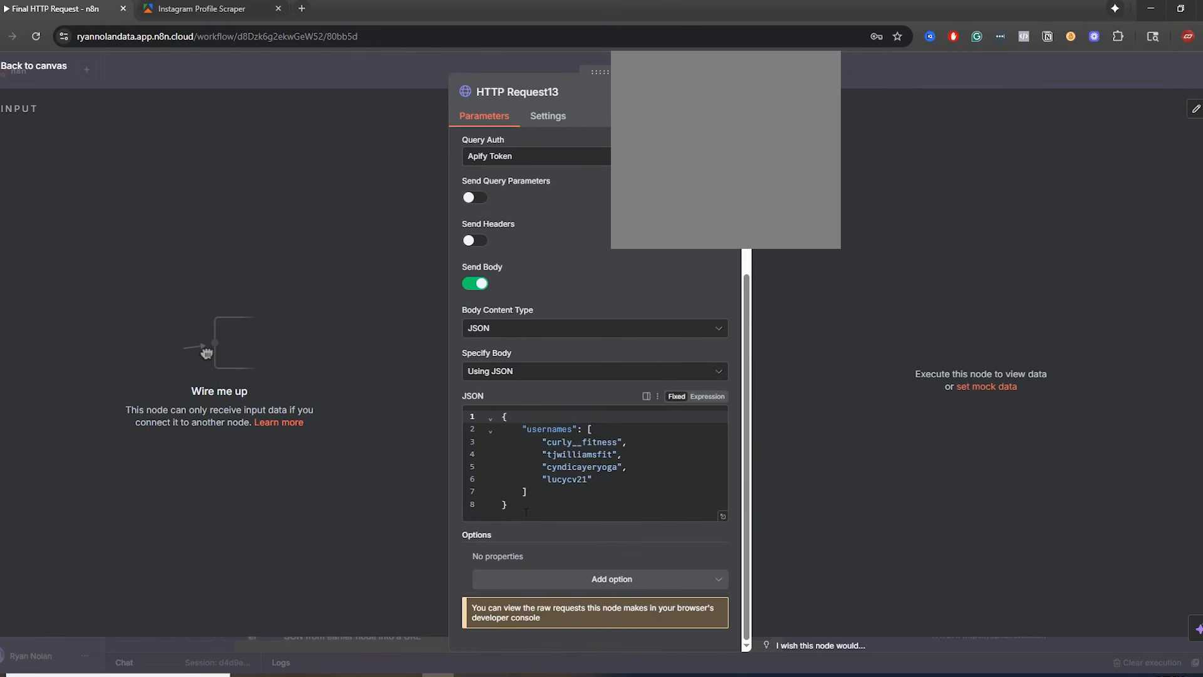
pyautogui.press('Escape')
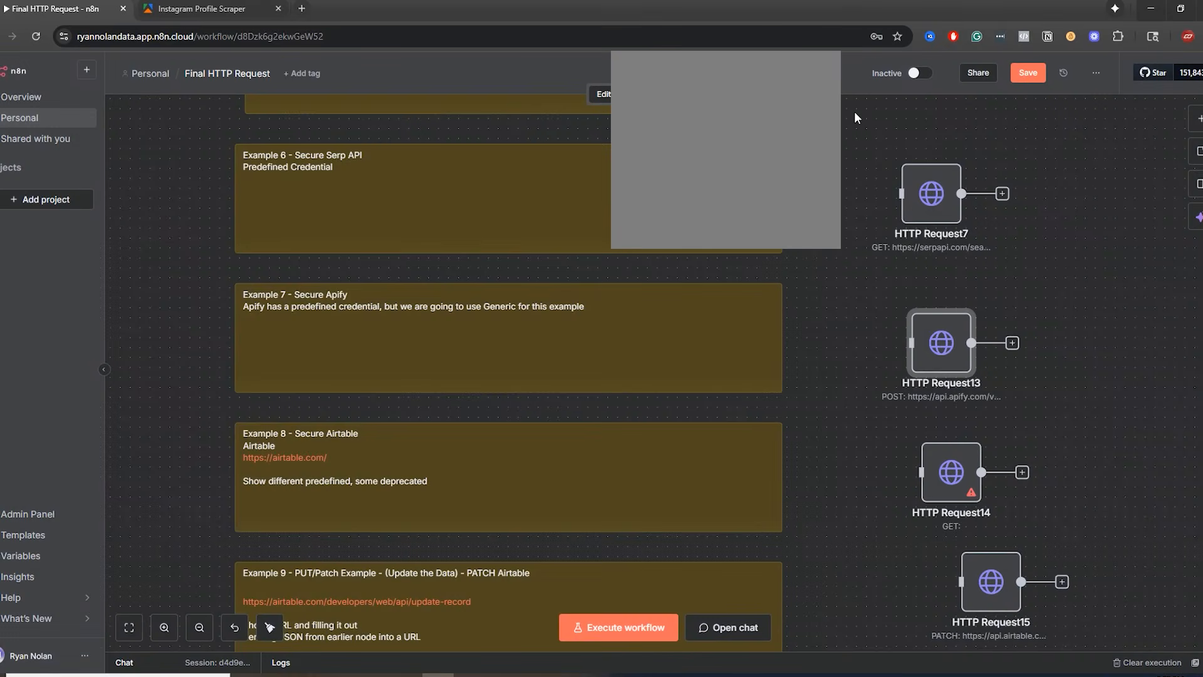
# - Close the Instagram Profile Scraper page and open the Airtable account home through the Example 8 note's link
pyautogui.moveTo(840, 491); pyautogui.dragTo(869, 234)
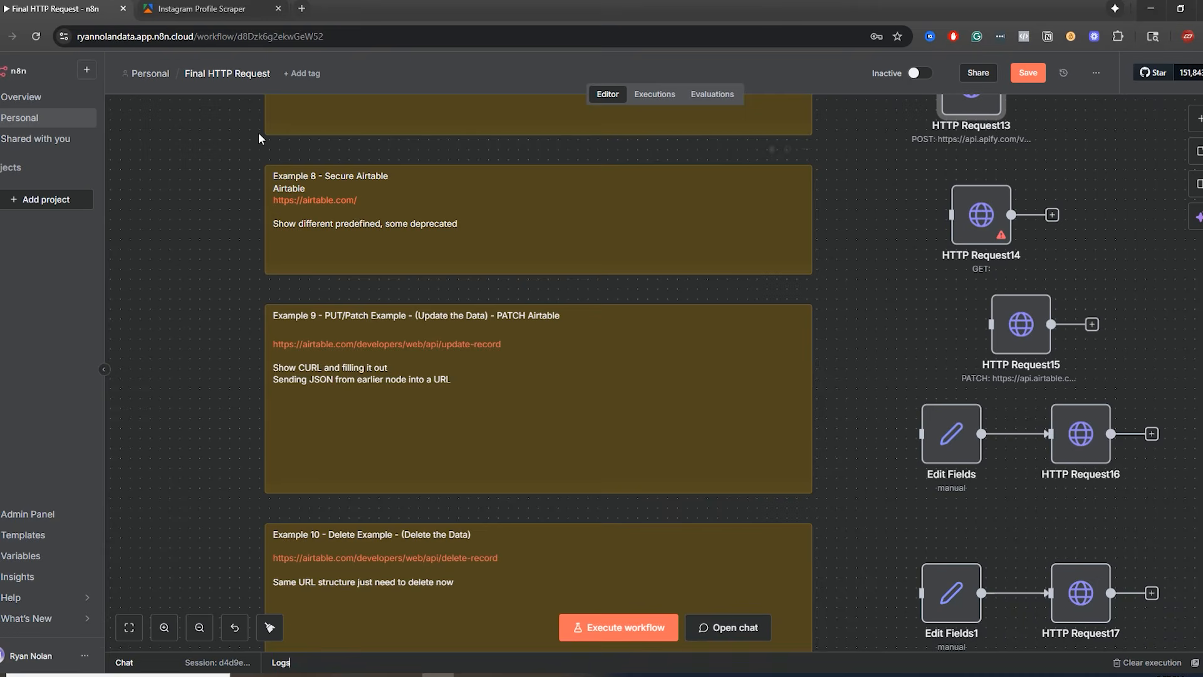
pyautogui.click(278, 9)
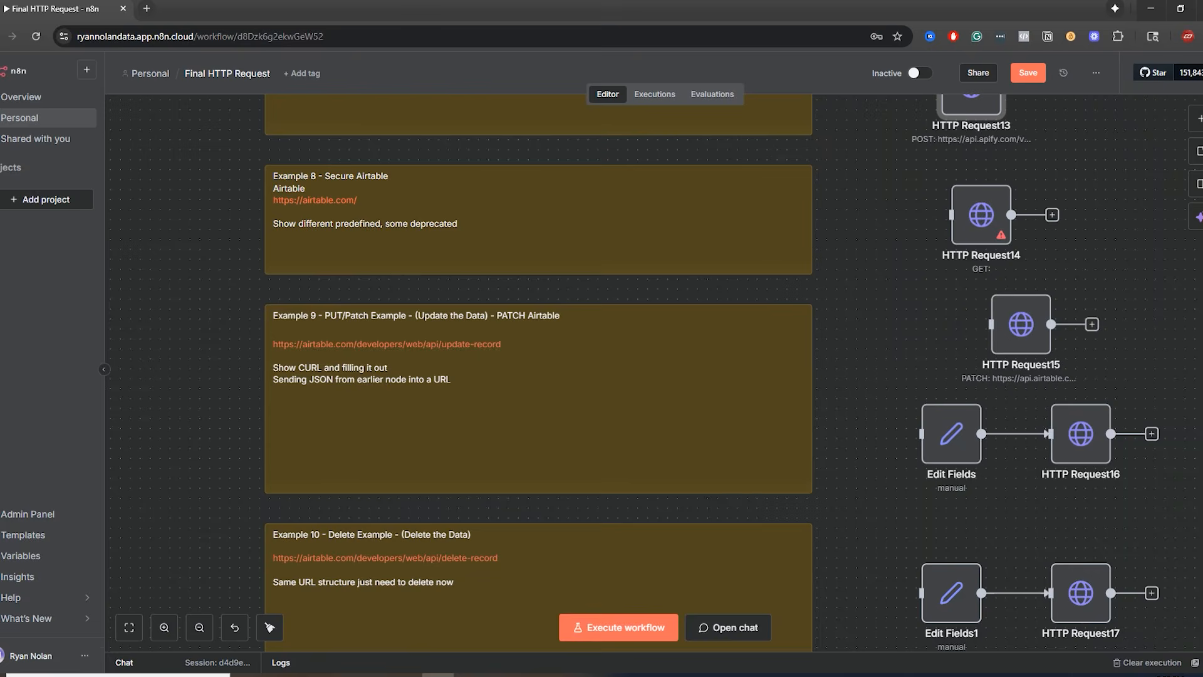
pyautogui.click(315, 200)
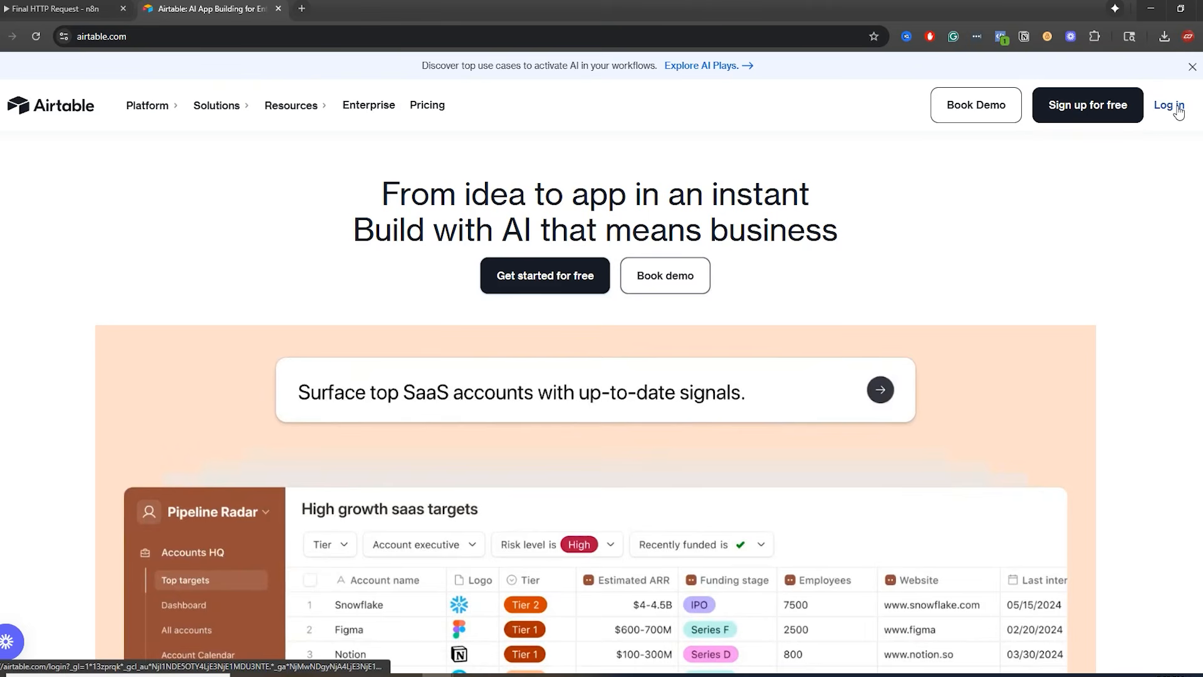
pyautogui.click(1181, 108)
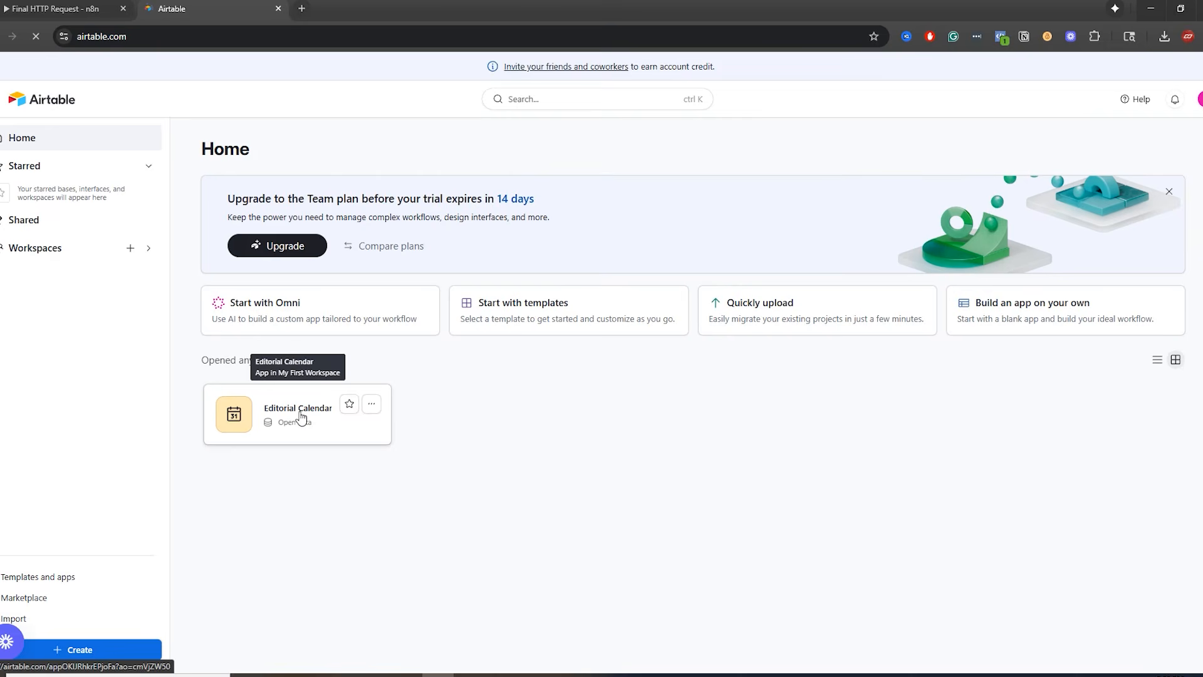
# - Open the Editorial Calendar base, skip the welcome tour, and check its Topics table against the Example 8 note in n8n
pyautogui.click(302, 417)
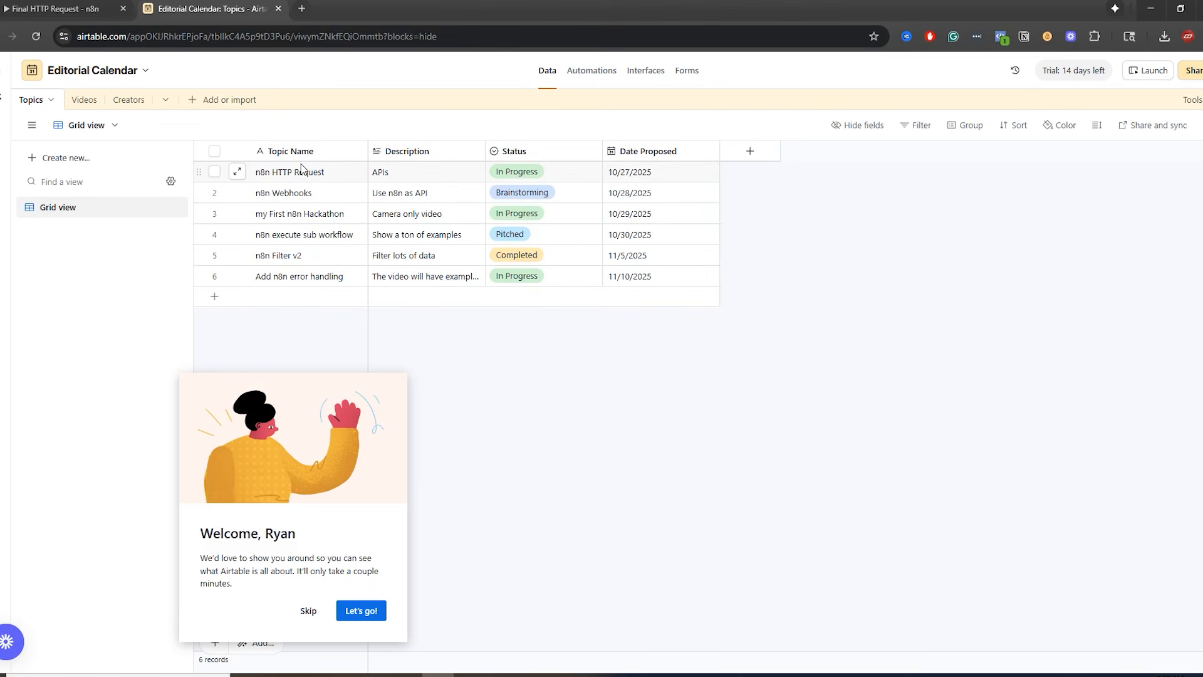
pyautogui.click(308, 610)
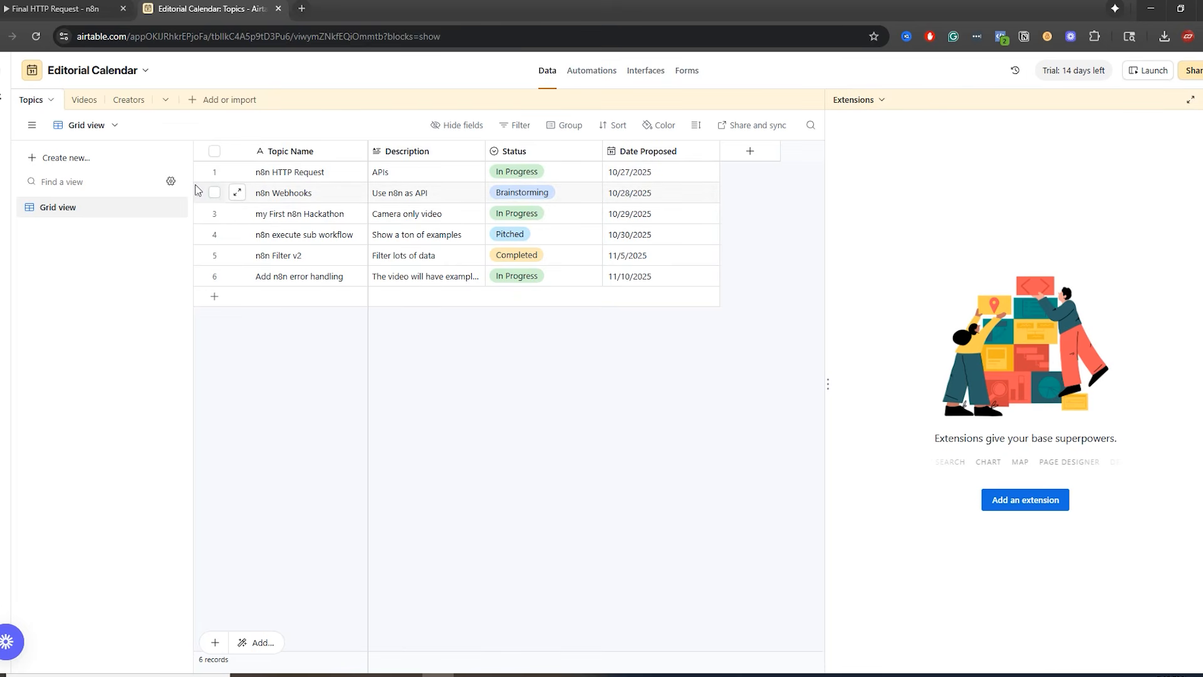
pyautogui.click(63, 9)
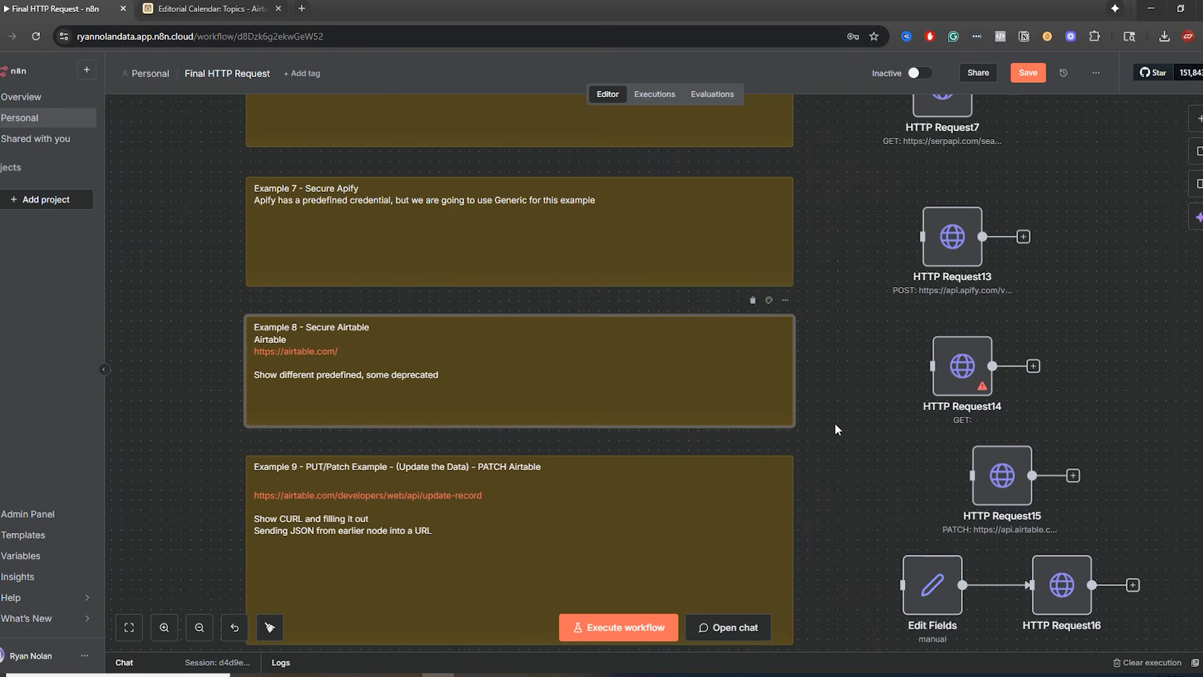
pyautogui.click(210, 9)
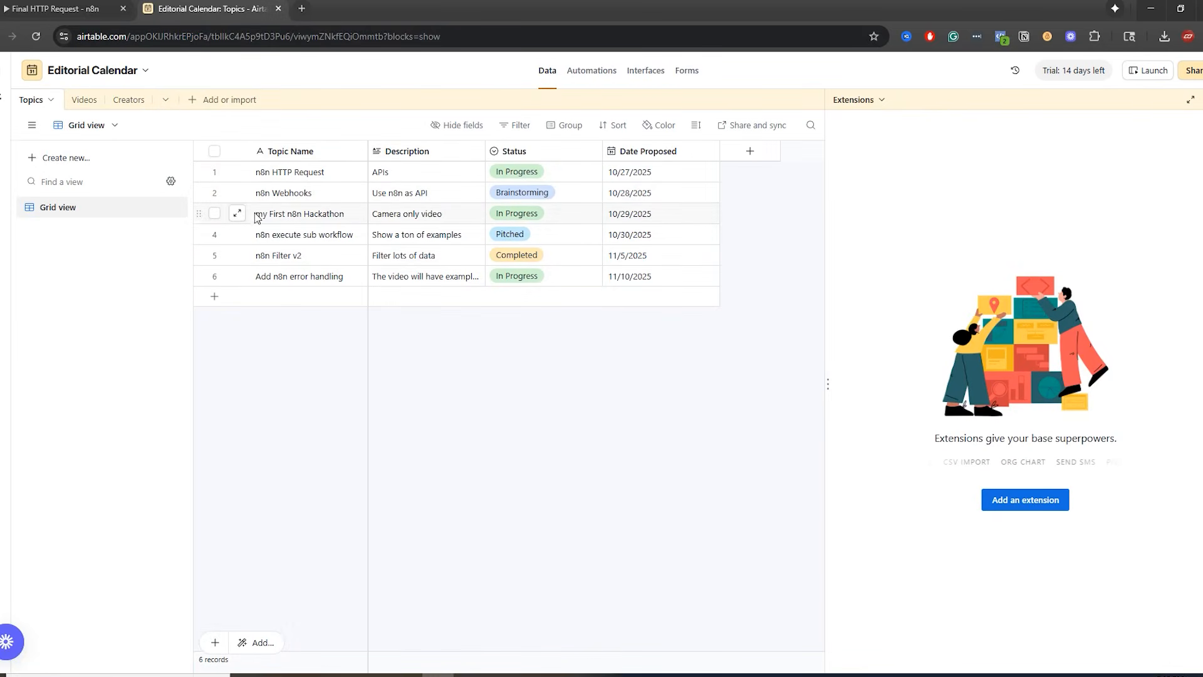
pyautogui.click(69, 14)
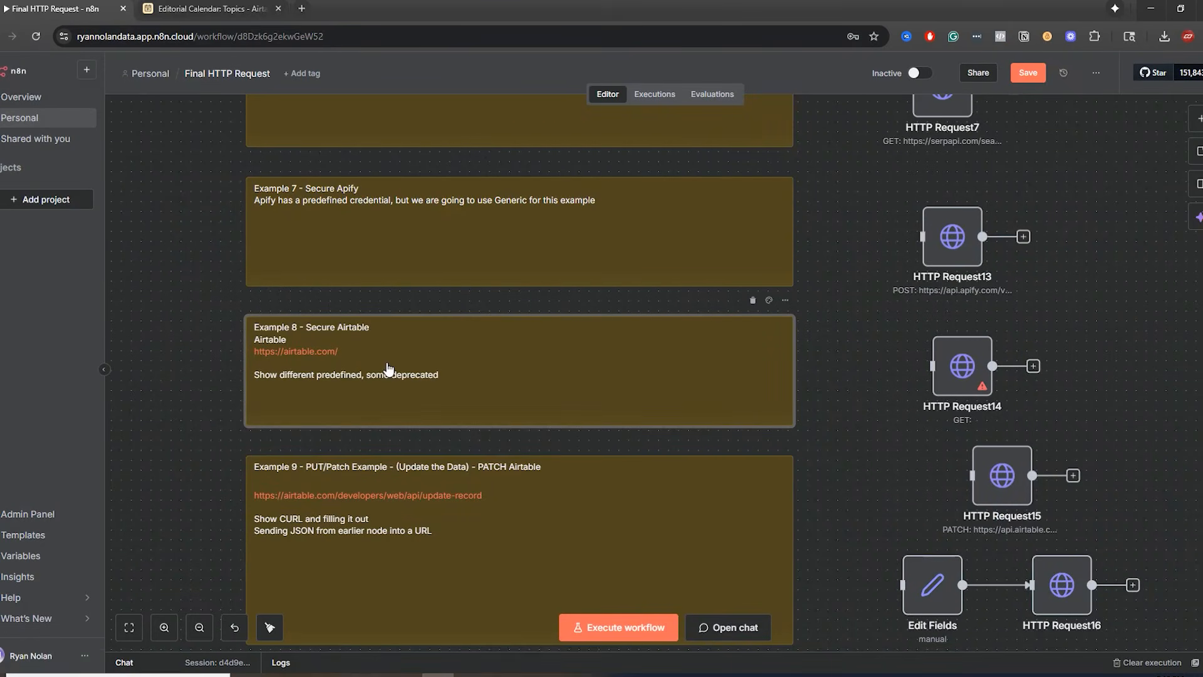
# - Search Google for "airtable api documentation" in a new browser tab and open the Airtable Web API introduction
pyautogui.click(299, 9)
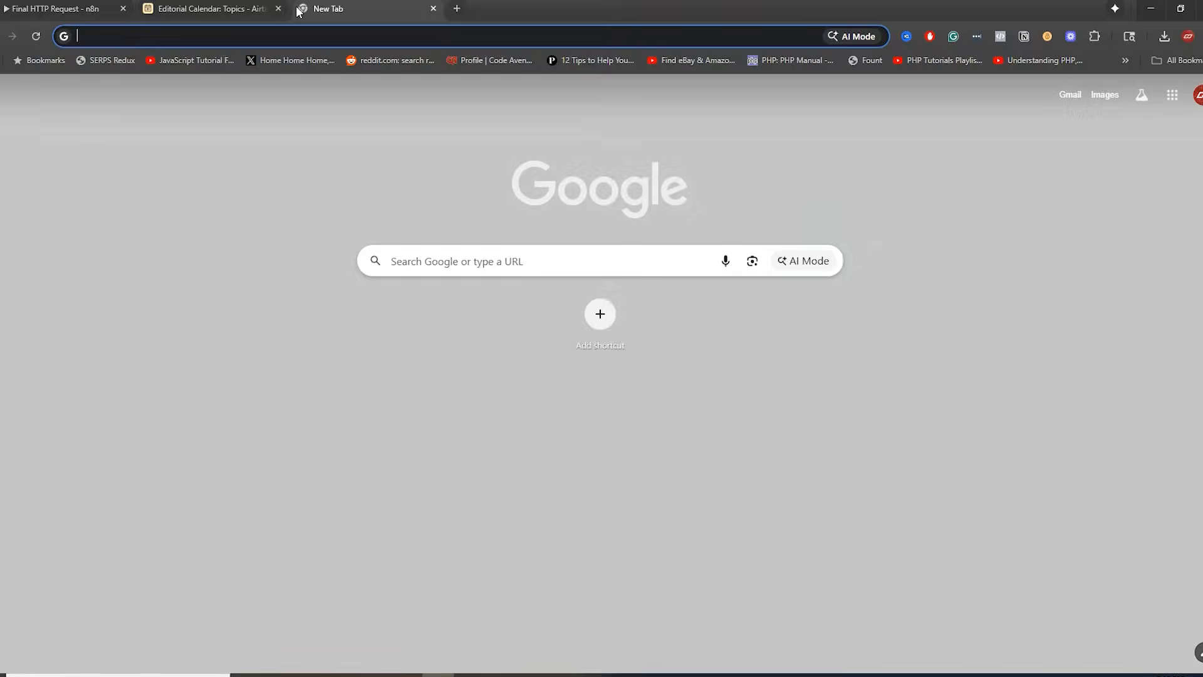
pyautogui.write('air')
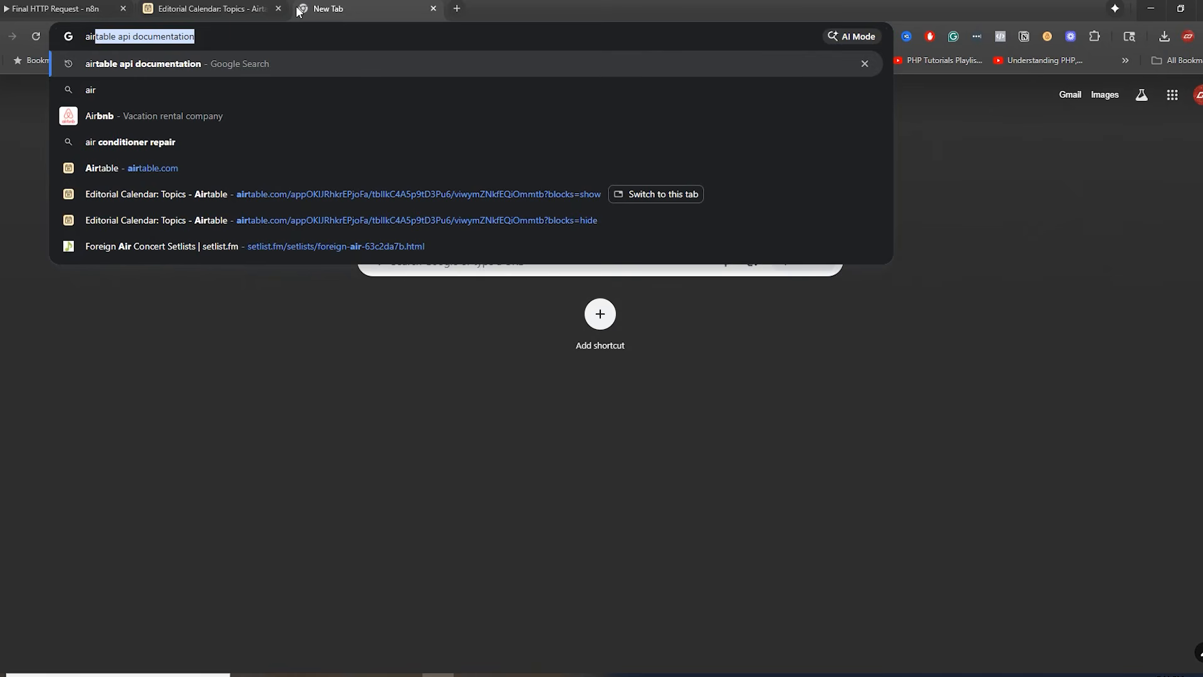
pyautogui.press('Right')
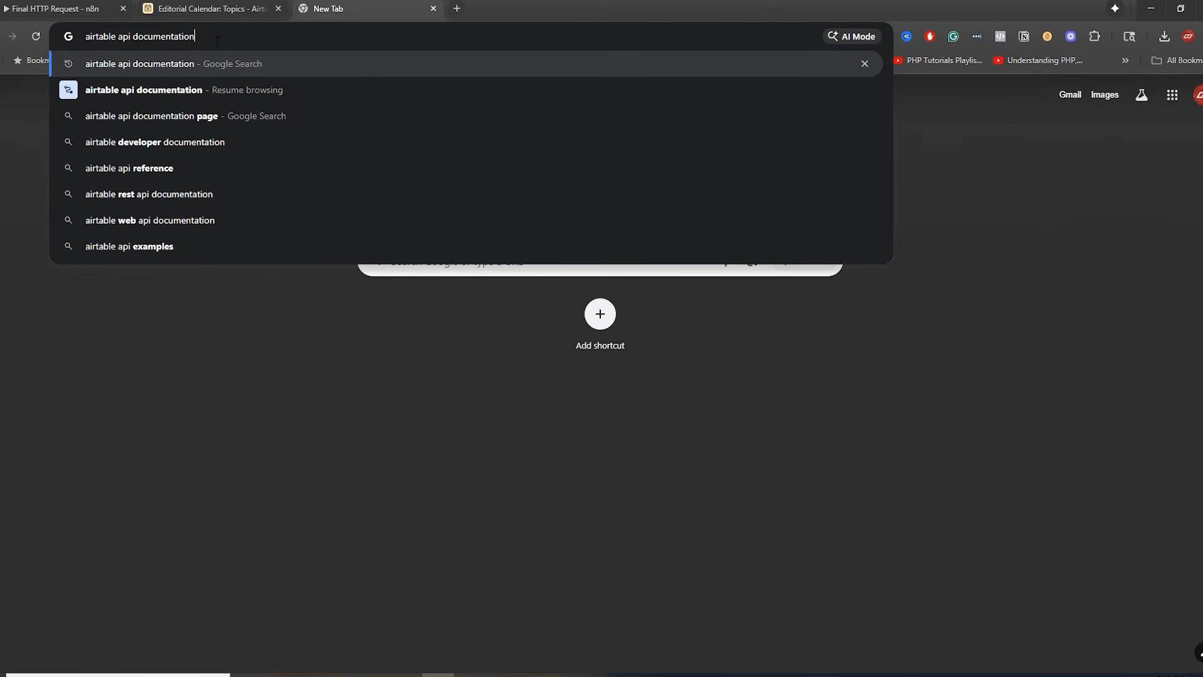
pyautogui.press('Return')
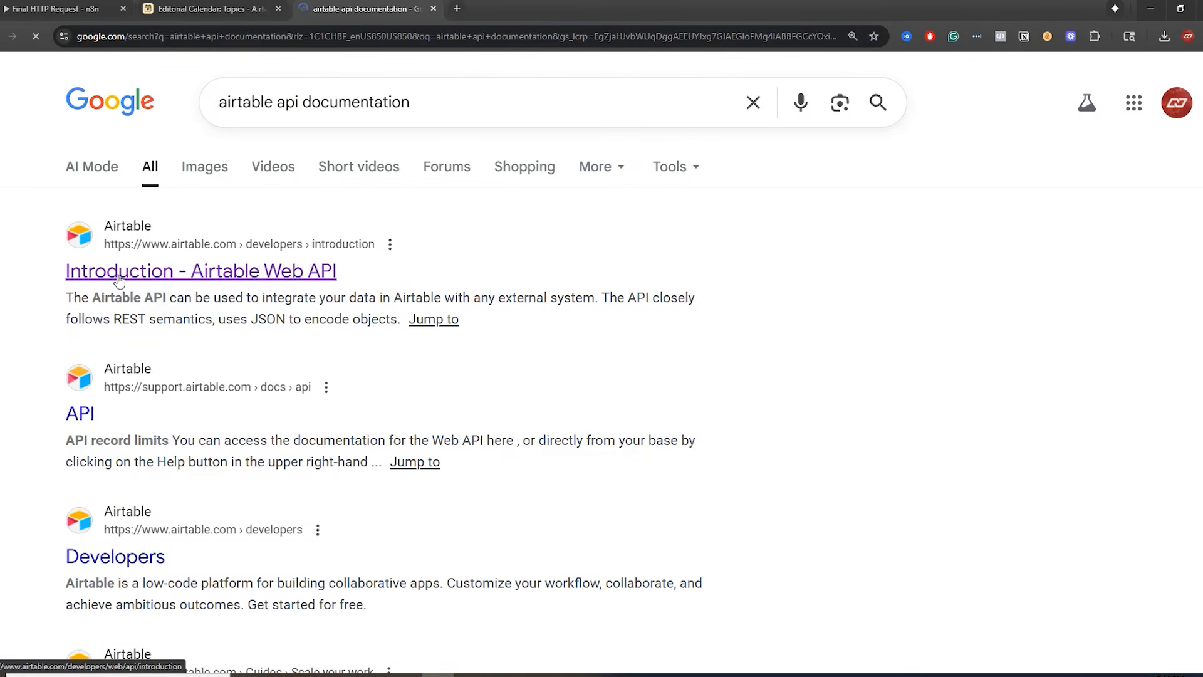
pyautogui.click(119, 276)
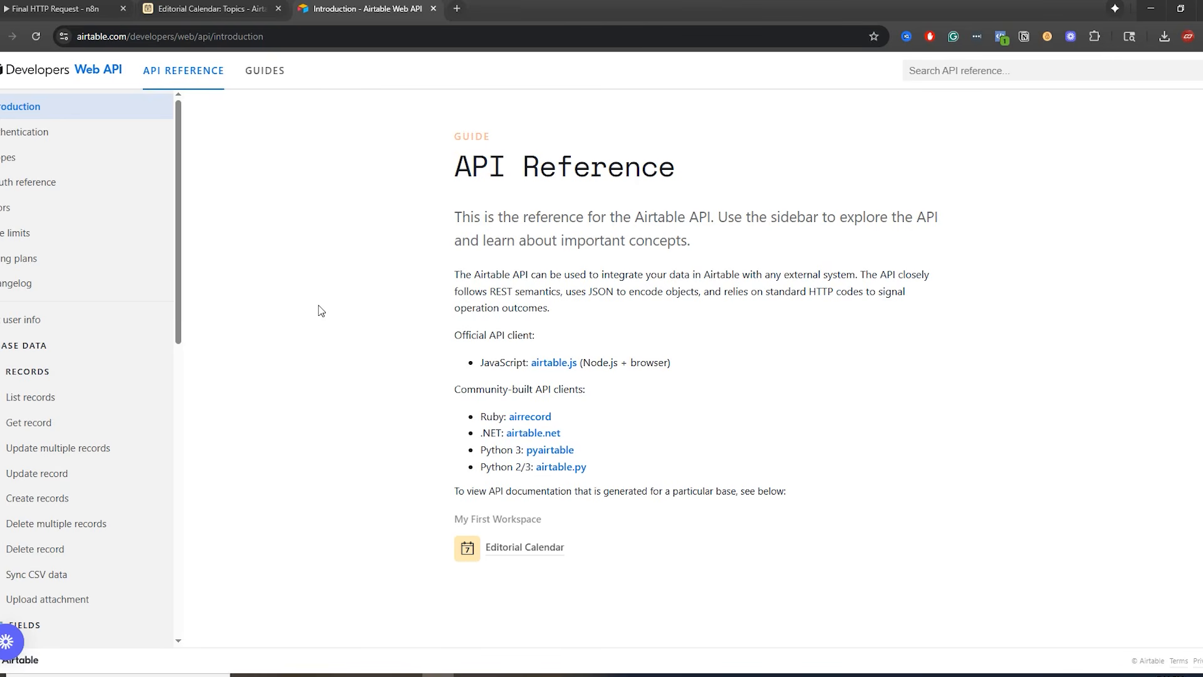
# - Look through the Airtable API guide's authentication, scopes, OAuth reference, errors, and rate limits pages
pyautogui.click(63, 135)
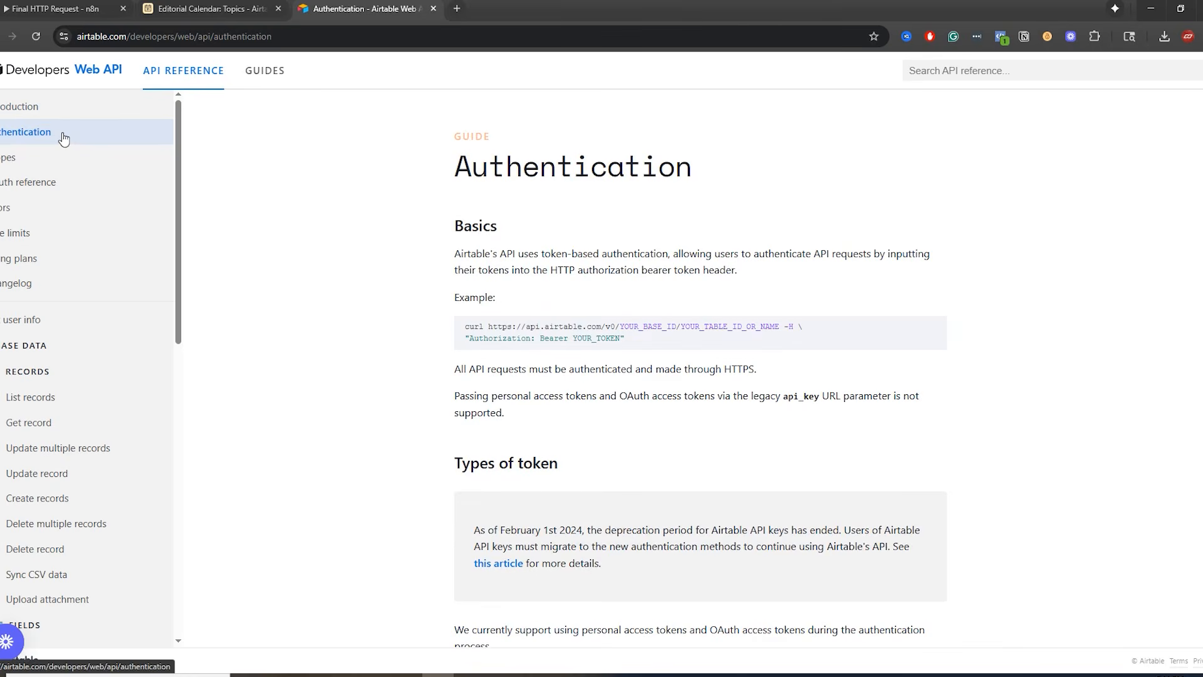
pyautogui.click(69, 164)
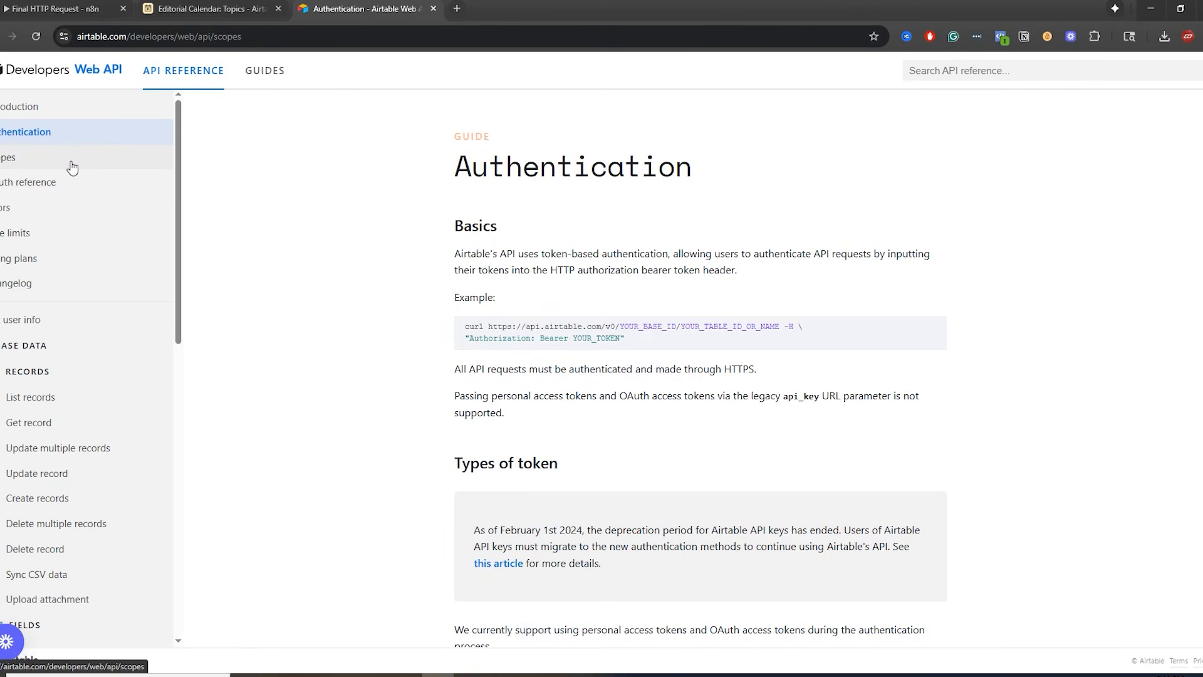
pyautogui.click(66, 184)
pyautogui.click(55, 213)
pyautogui.click(48, 234)
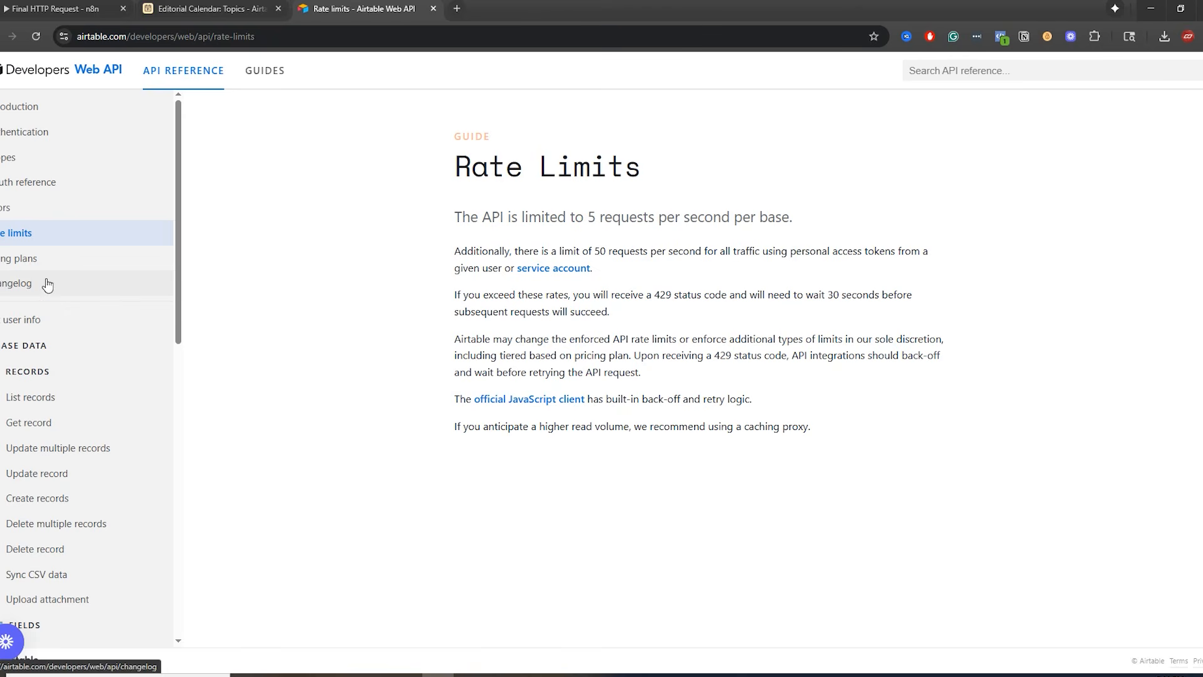
# - Open a second copy of the Rate Limits page in a new browser tab, and return to the original documentation tab
pyautogui.click(297, 41)
pyautogui.hotkey('ctrl', 'c')
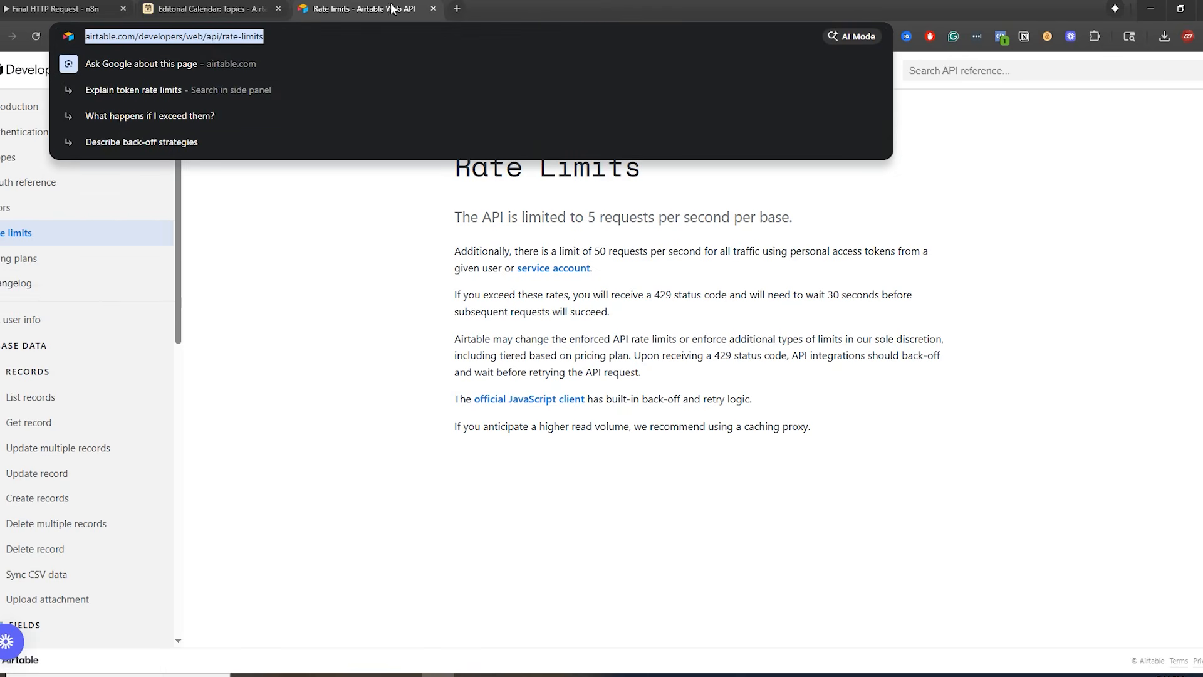
pyautogui.click(457, 9)
pyautogui.hotkey('ctrl', 'v')
pyautogui.press('Return')
pyautogui.click(384, 6)
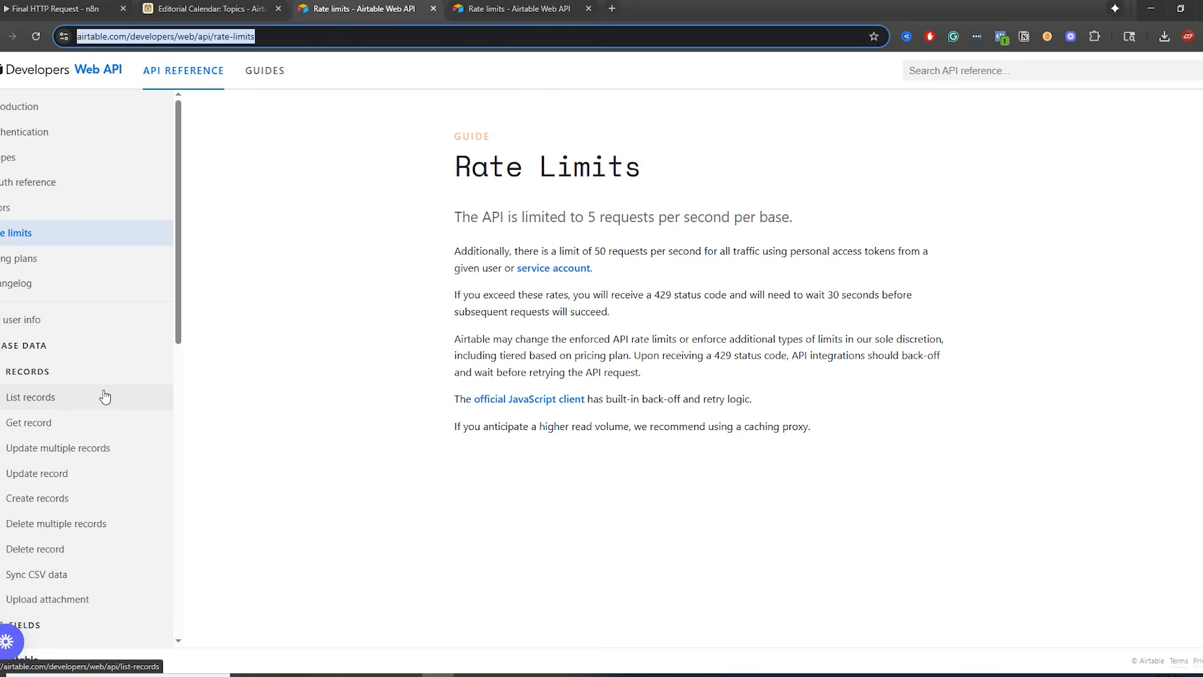
# - Open the Get record reference and the List records reference, and look over the other record operations in the API documentation
pyautogui.click(78, 417)
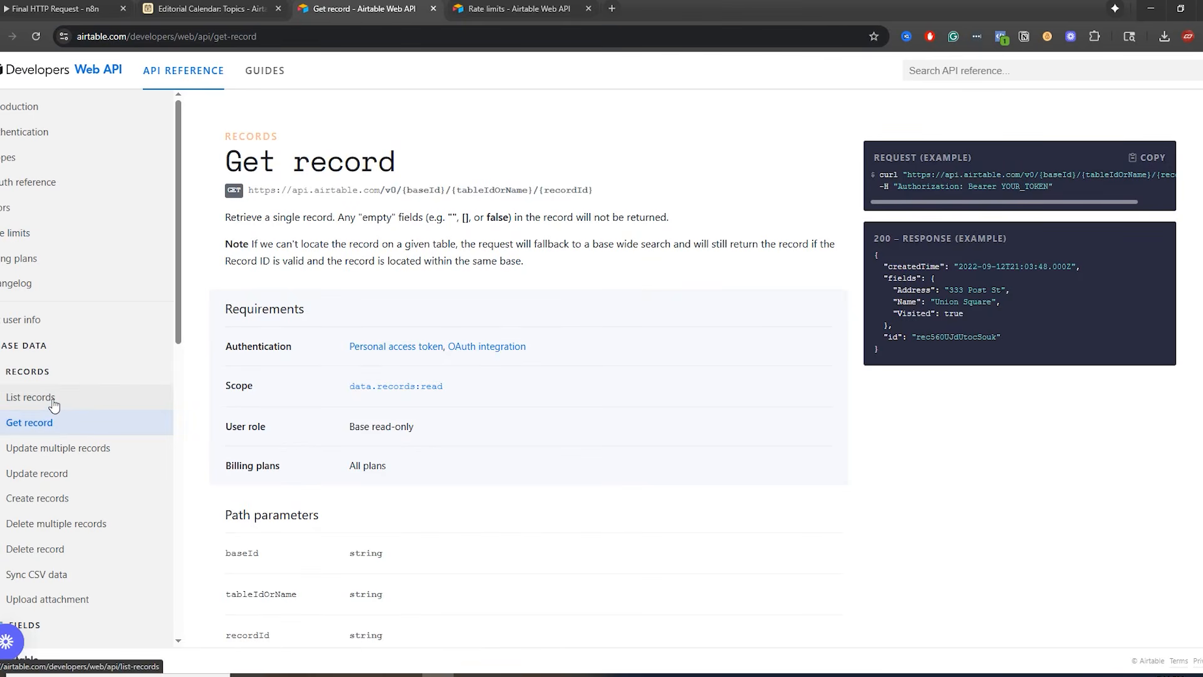
pyautogui.click(53, 405)
pyautogui.scroll(-4, 97, 456)
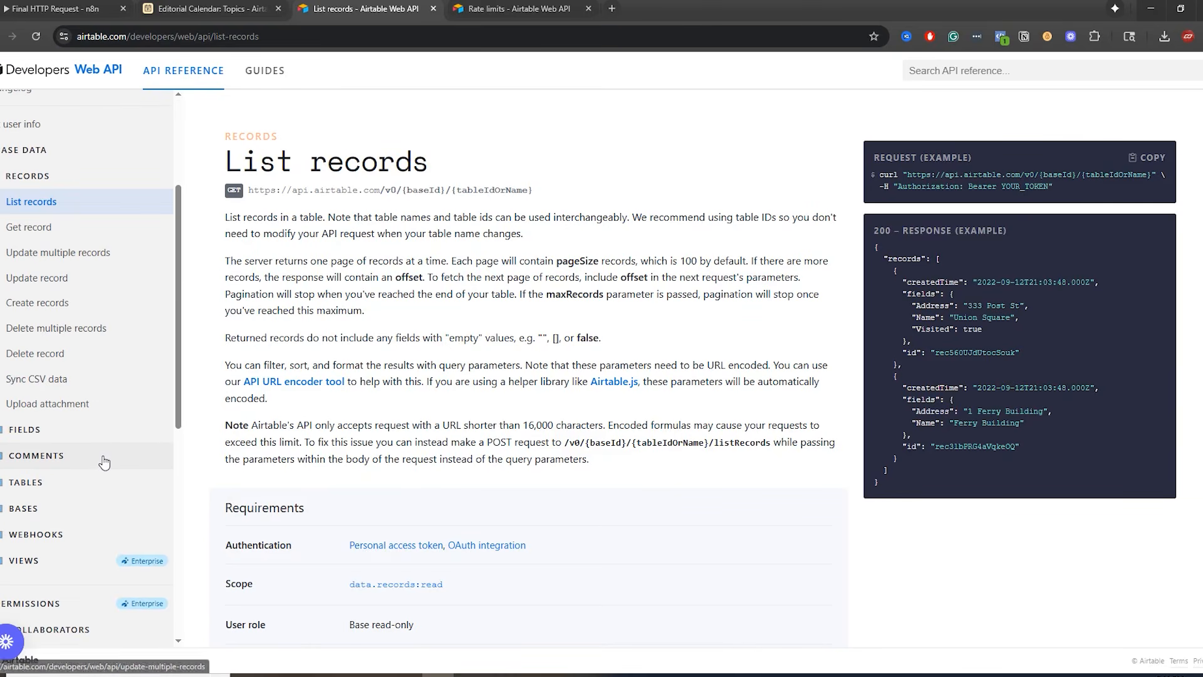
pyautogui.scroll(4, 104, 462)
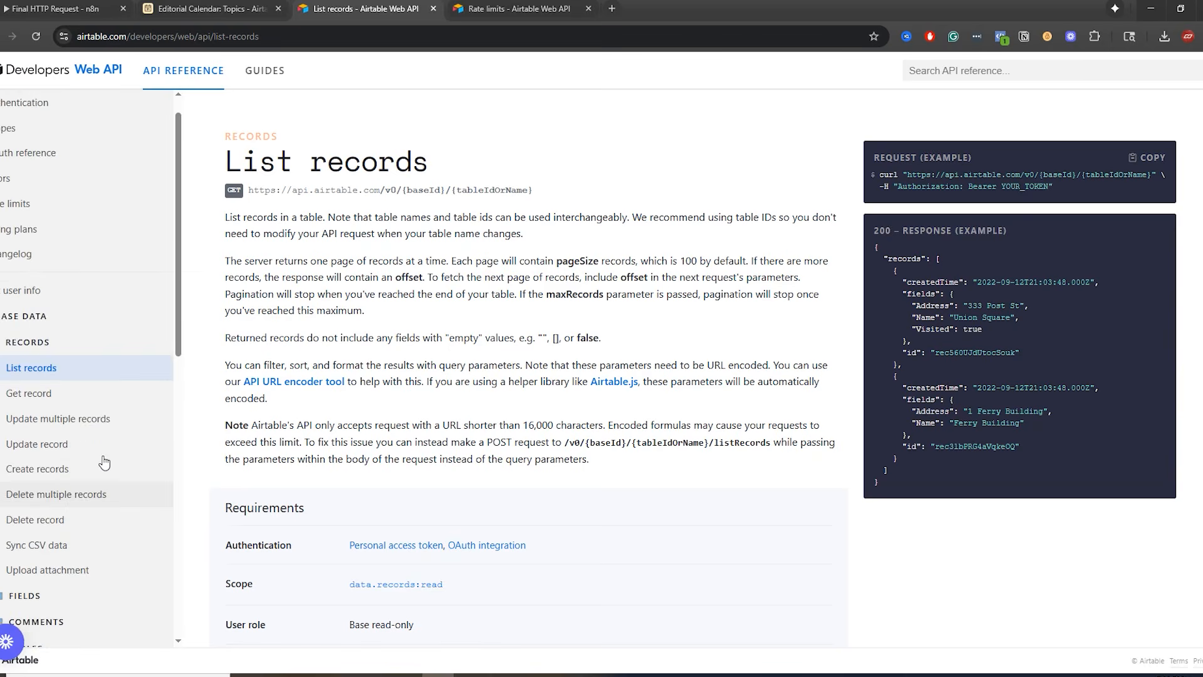
# - Open the Airtable developers home page in a separate tab before the List records tab and go to the Web API docs
pyautogui.middleClick(10, 74)
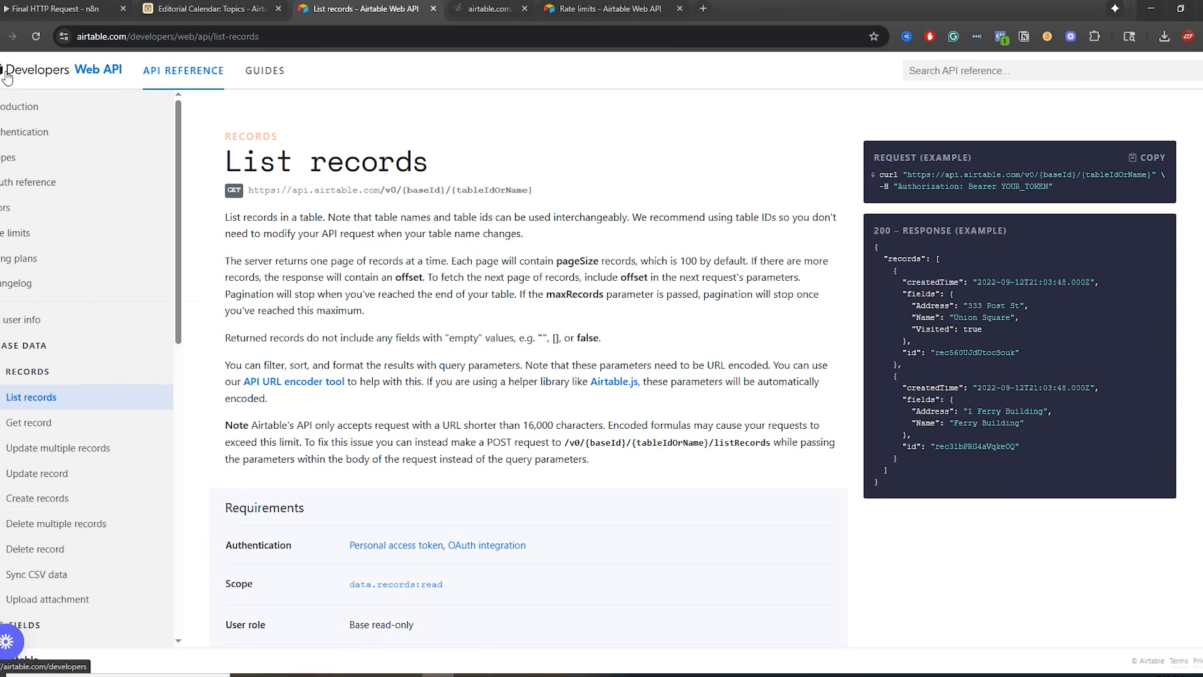
pyautogui.moveTo(496, 9); pyautogui.dragTo(364, 18)
pyautogui.scroll(-4, 693, 361)
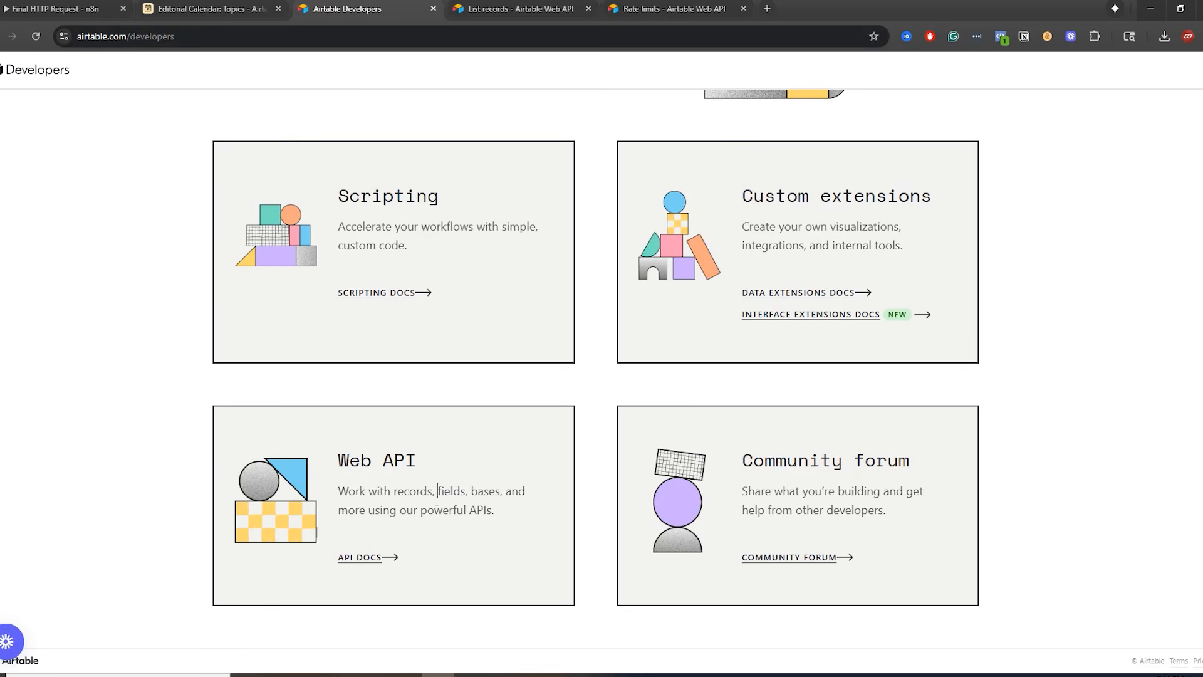
pyautogui.click(358, 557)
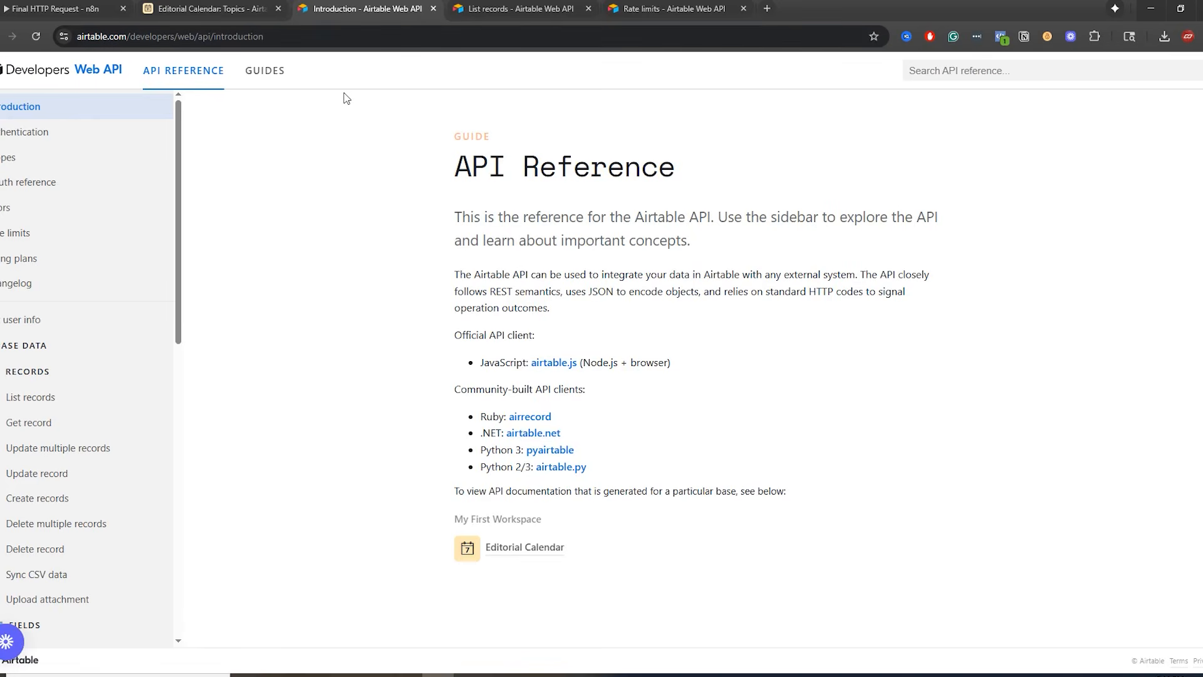
# - Switch to n8n, set the HTTP Request14 node's authentication to Predefined Credential Type, and search its credential types for airtable
pyautogui.click(50, 11)
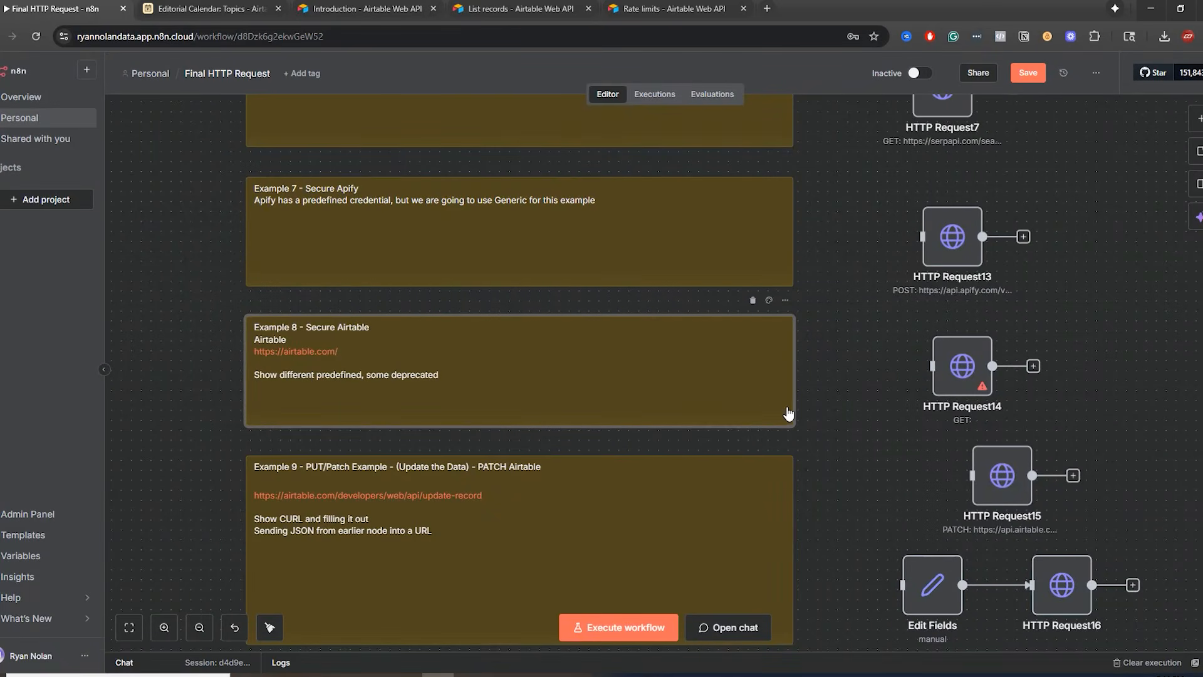
pyautogui.click(948, 383)
pyautogui.doubleClick(949, 383)
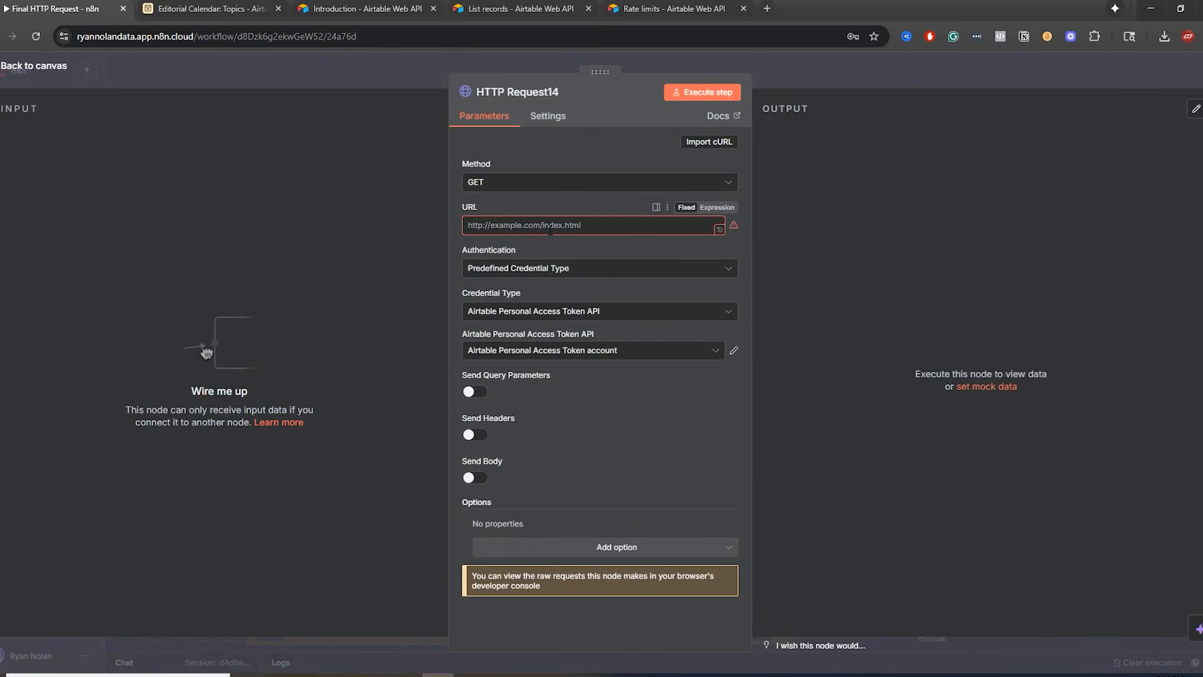
pyautogui.click(559, 269)
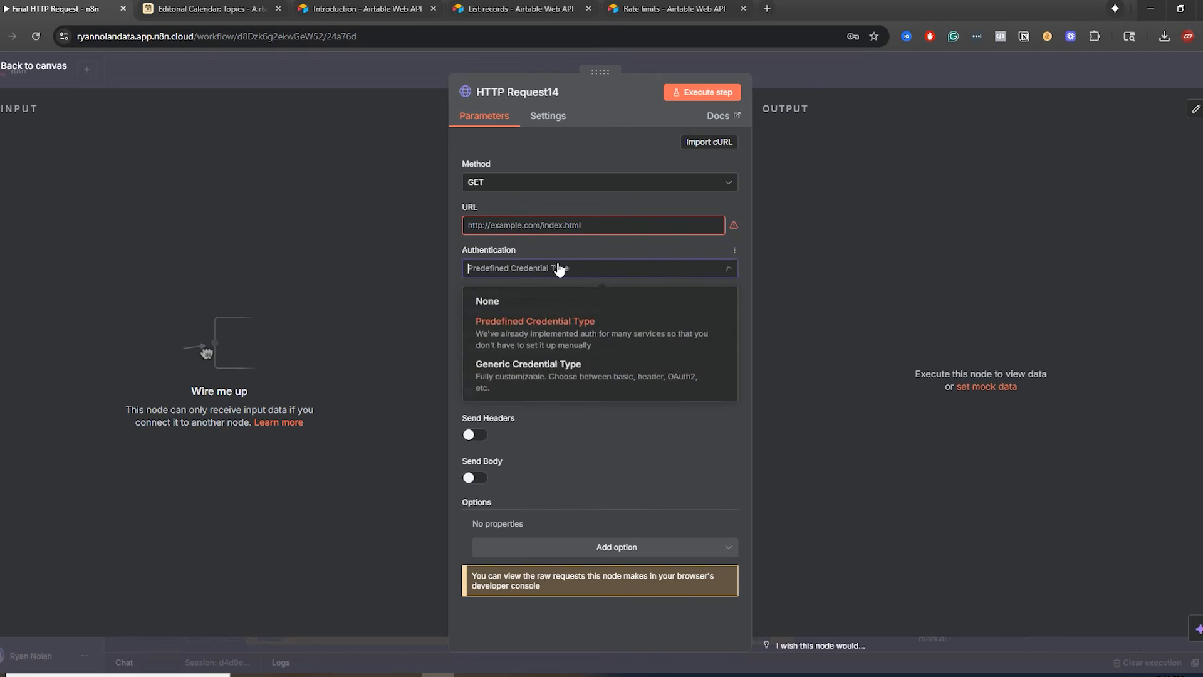
pyautogui.click(546, 333)
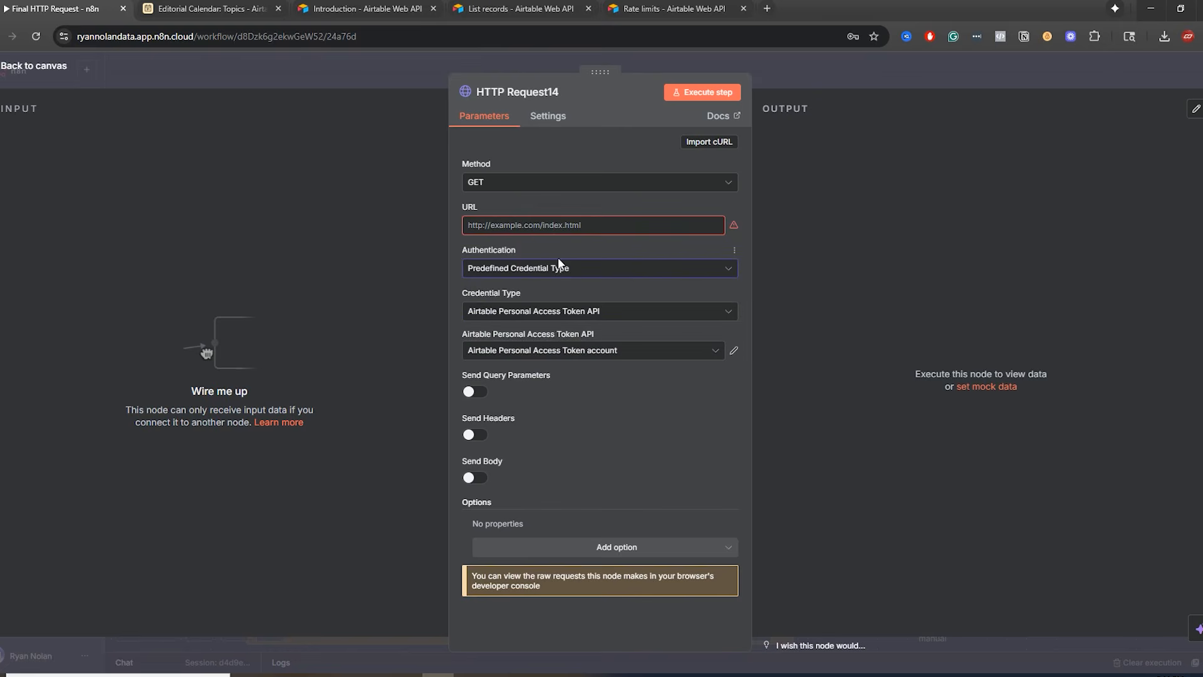
pyautogui.click(584, 315)
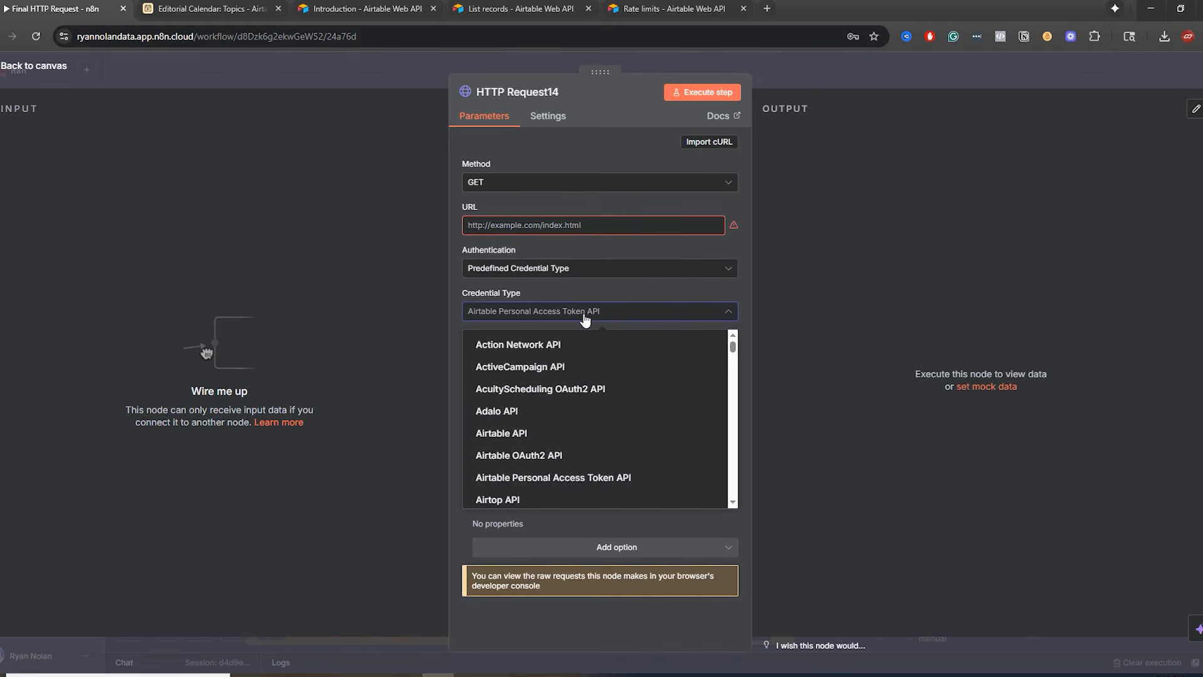
pyautogui.write('airtable')
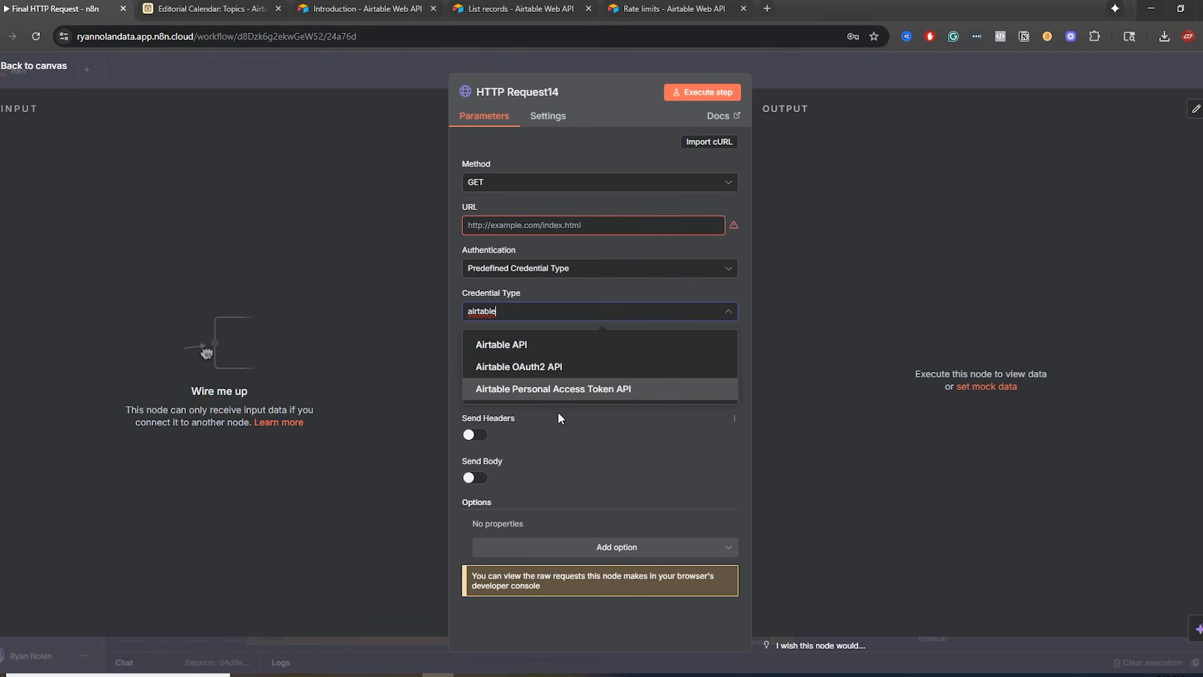
# - Switch to the Airtable pages and read the Types of token notice about API key deprecation in the Authentication guide
pyautogui.click(208, 15)
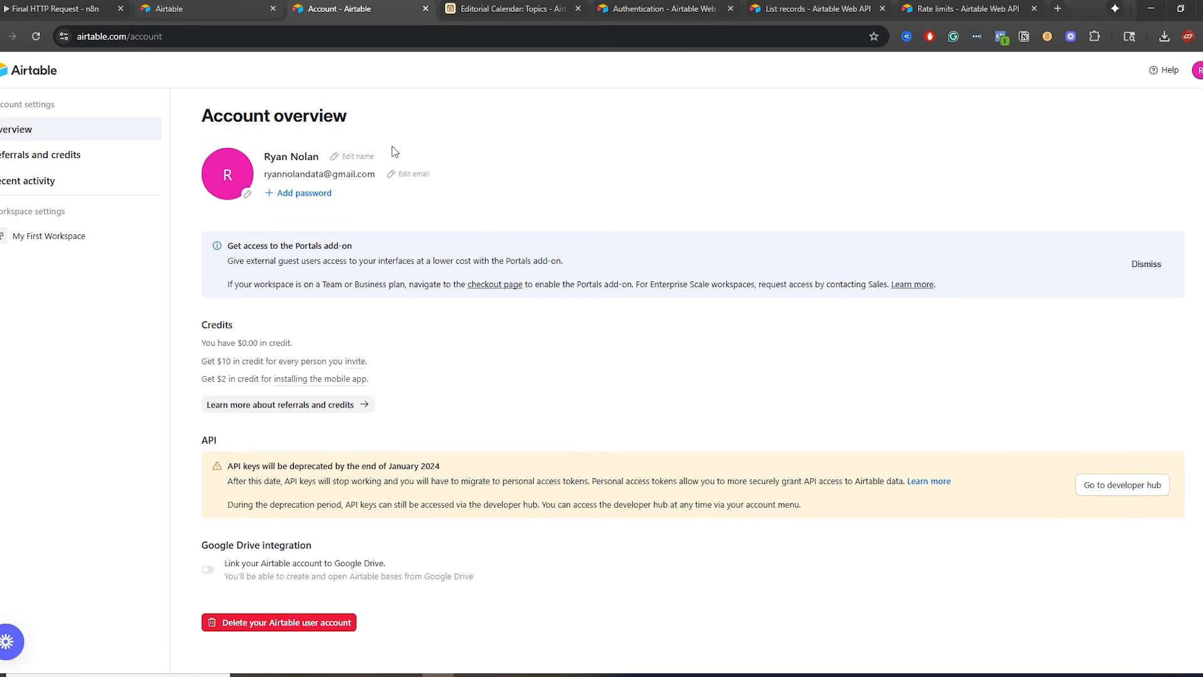
pyautogui.click(231, 5)
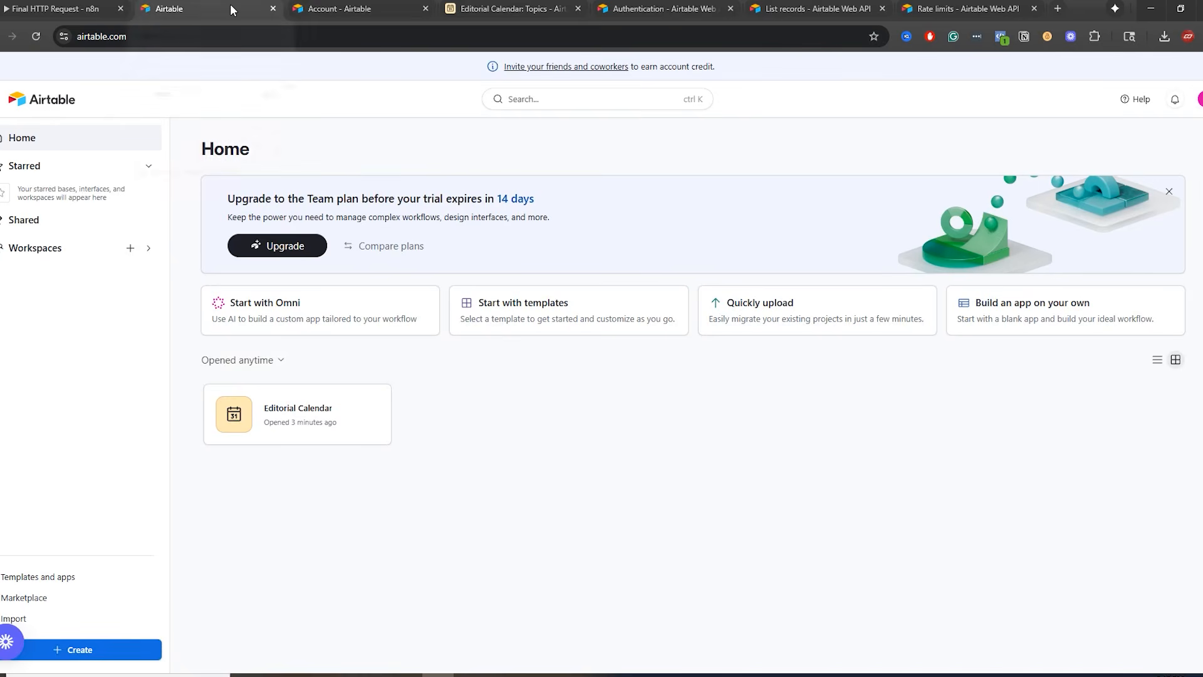
pyautogui.click(412, 10)
pyautogui.click(661, 9)
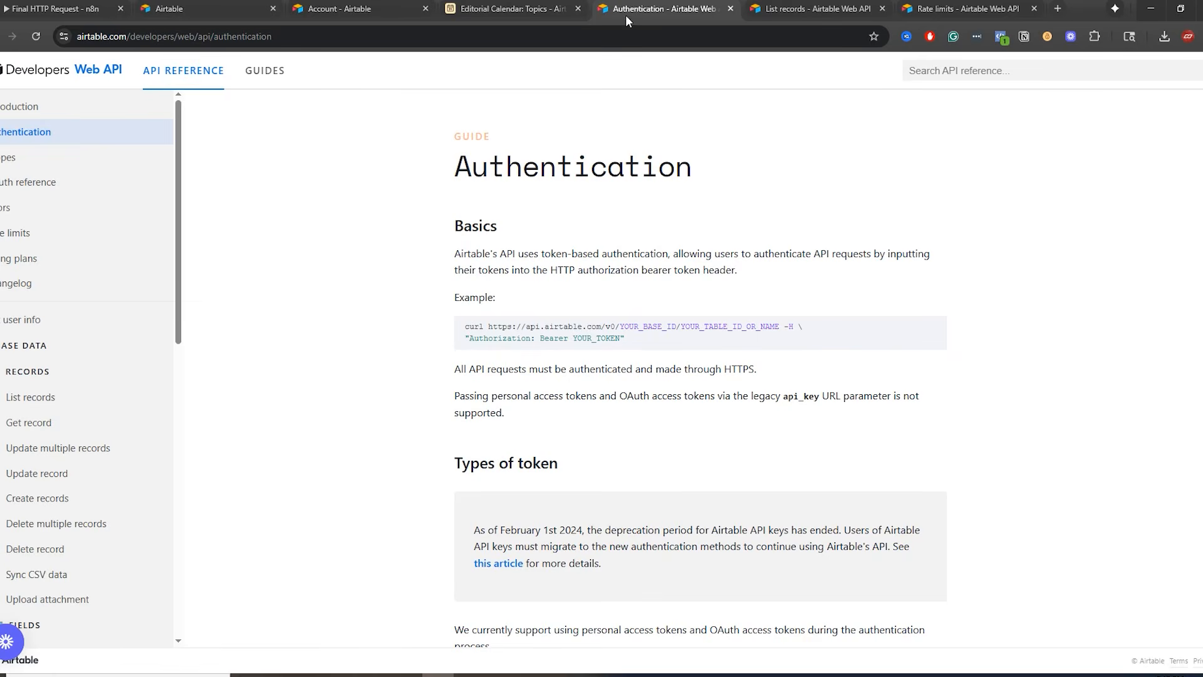
pyautogui.scroll(-1, 644, 364)
pyautogui.scroll(-8, 644, 363)
pyautogui.scroll(5, 624, 360)
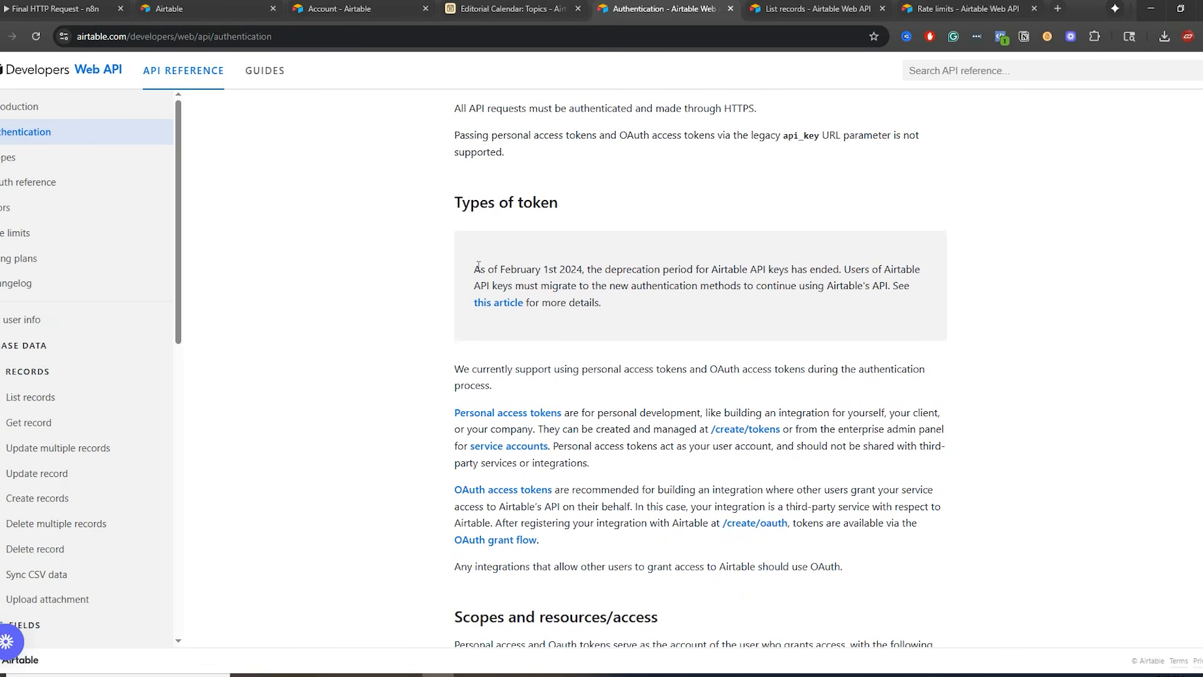
pyautogui.moveTo(474, 269); pyautogui.dragTo(890, 287)
pyautogui.click(645, 340)
# - Open the article linked in the API key deprecation notice in a new tab and view it
pyautogui.rightClick(495, 303)
pyautogui.click(539, 314)
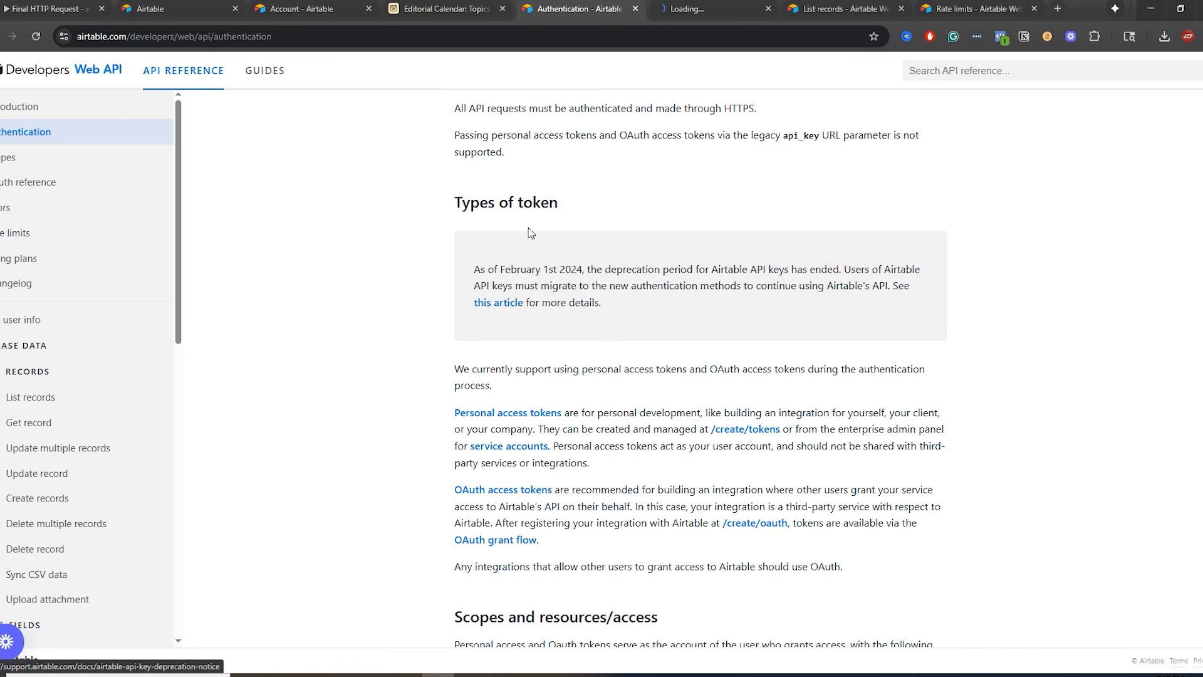
pyautogui.click(685, 8)
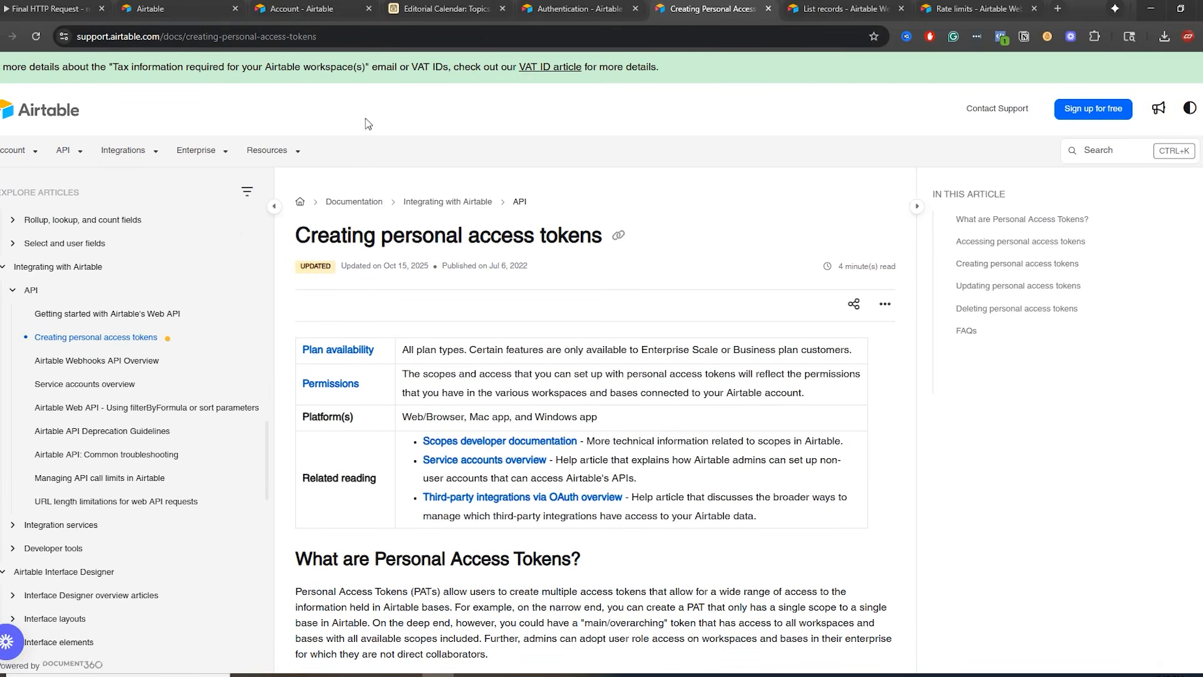
# - Switch back to n8n, choose Airtable Personal Access Token API as the HTTP Request14 credential type, and open its credential for editing
pyautogui.click(156, 12)
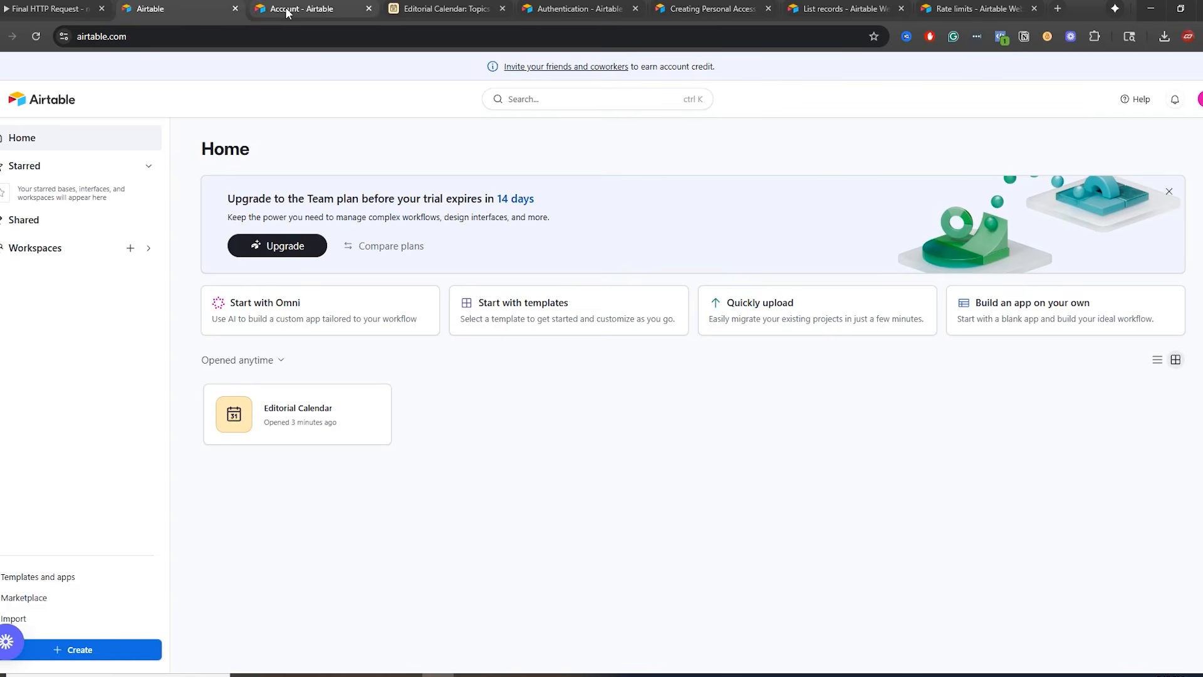
pyautogui.click(46, 8)
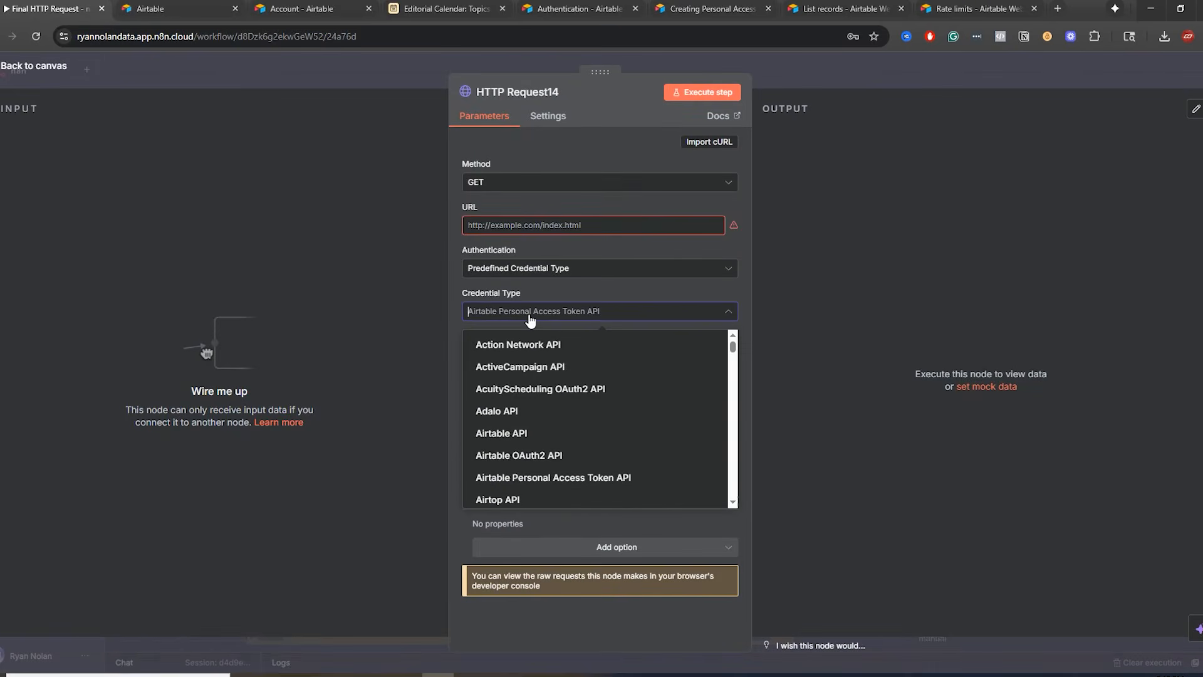
pyautogui.write('air')
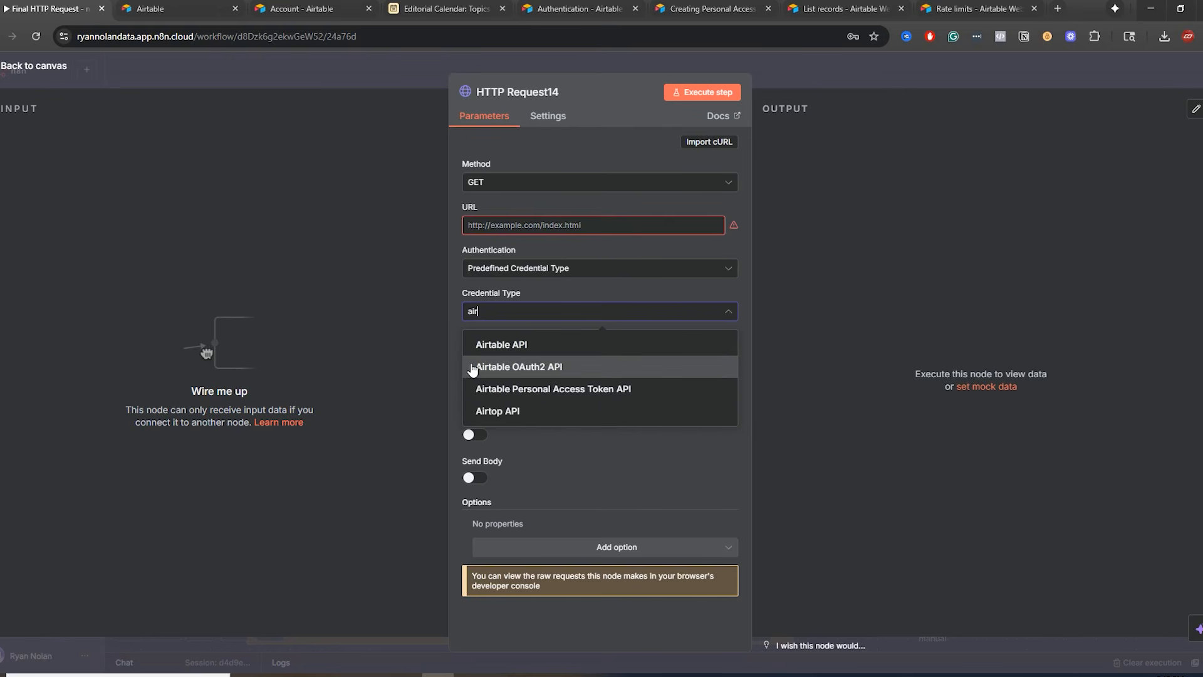
pyautogui.click(502, 389)
pyautogui.click(734, 359)
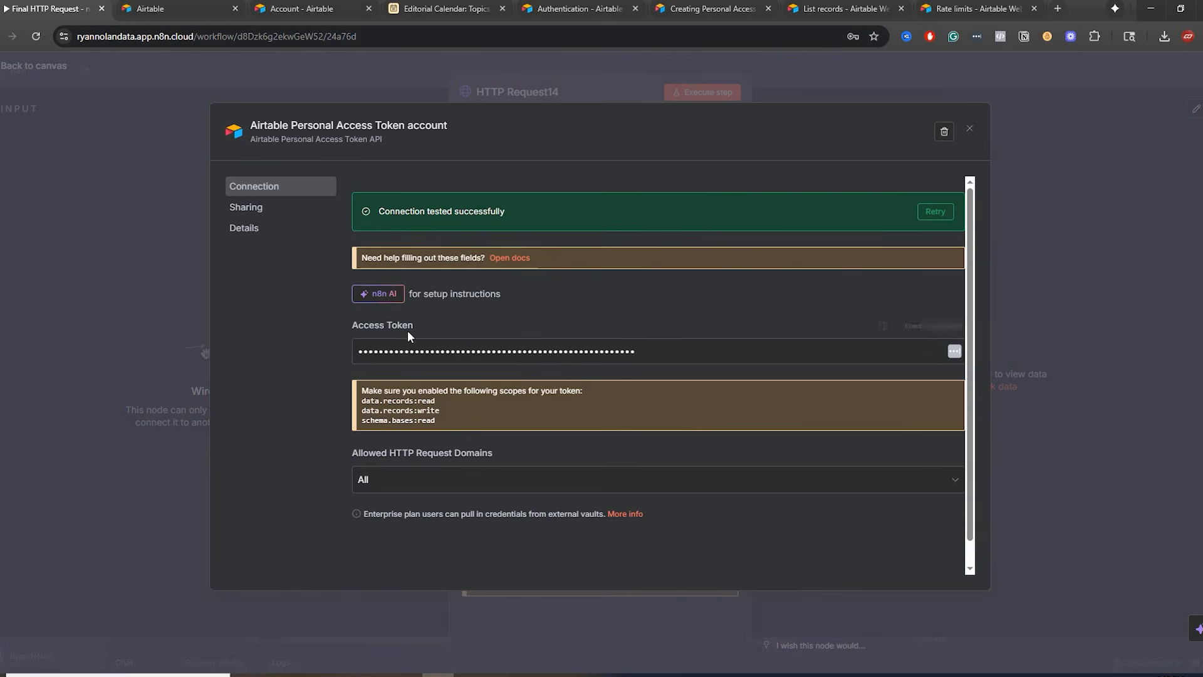
# - Examine the credential's Access Token field and the list of scopes the token needs, including data.records:write
pyautogui.moveTo(635, 351); pyautogui.dragTo(354, 348)
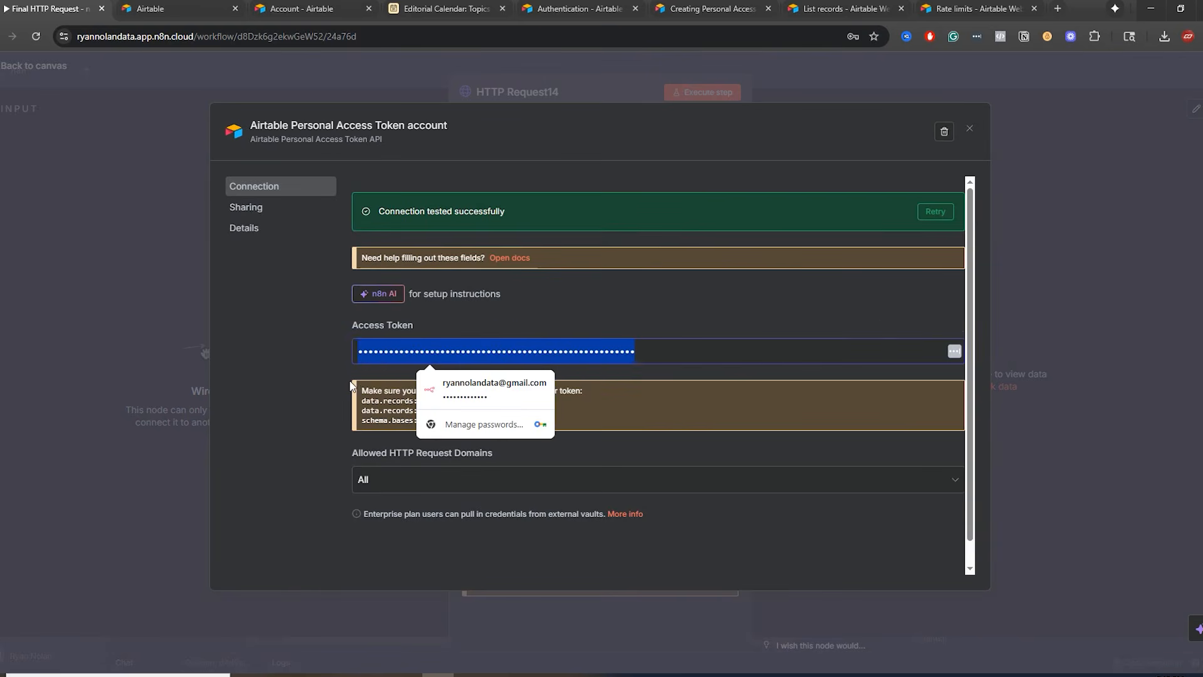
pyautogui.click(361, 391)
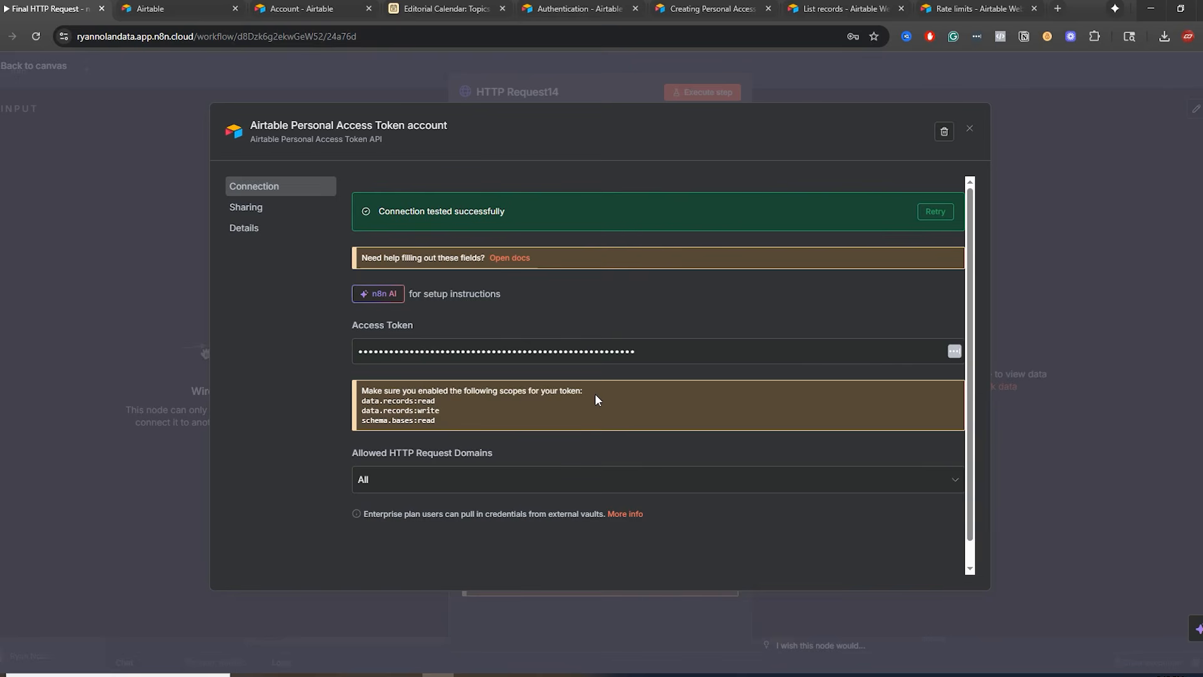
pyautogui.moveTo(596, 393); pyautogui.dragTo(354, 393)
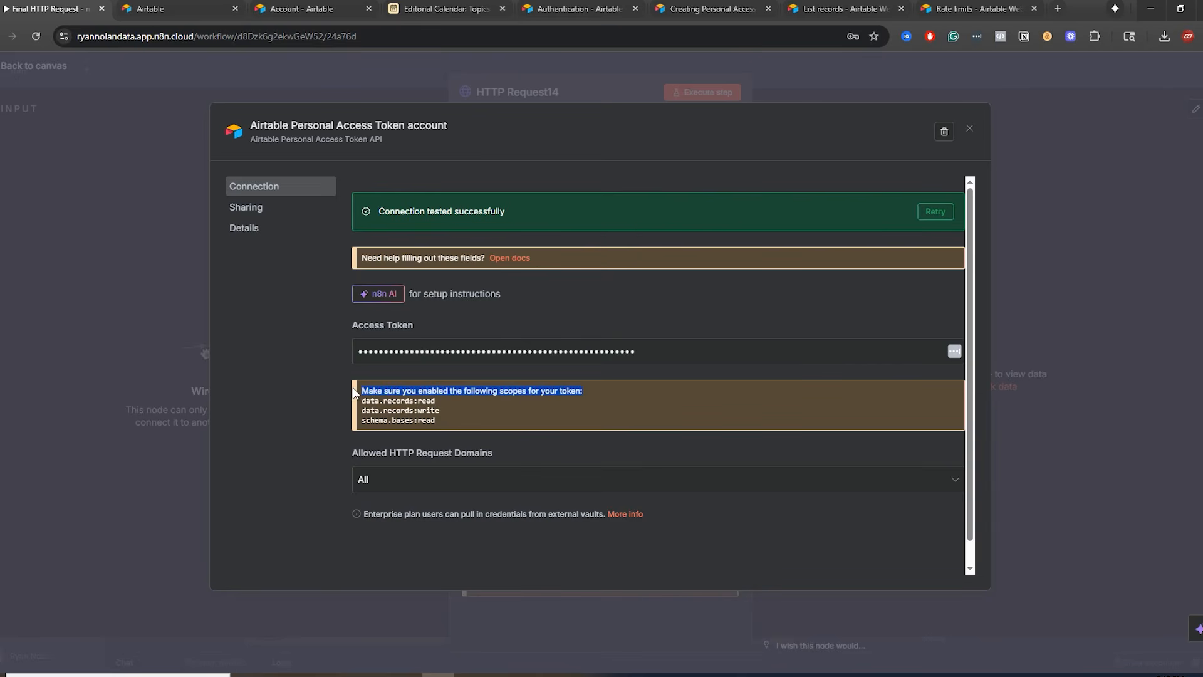
pyautogui.click(458, 420)
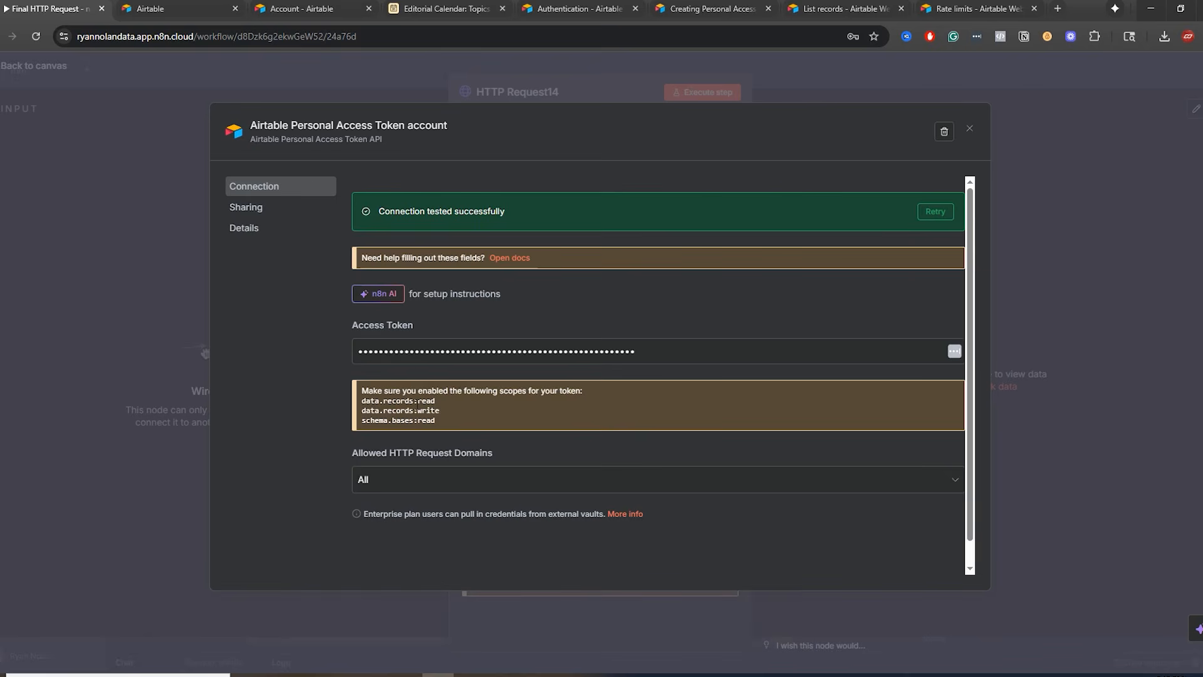
pyautogui.moveTo(435, 411); pyautogui.dragTo(367, 410)
pyautogui.click(433, 418)
# - Switch to the Airtable pages, check the article on creating personal access tokens, and open Builder Hub's Personal access tokens page
pyautogui.click(156, 16)
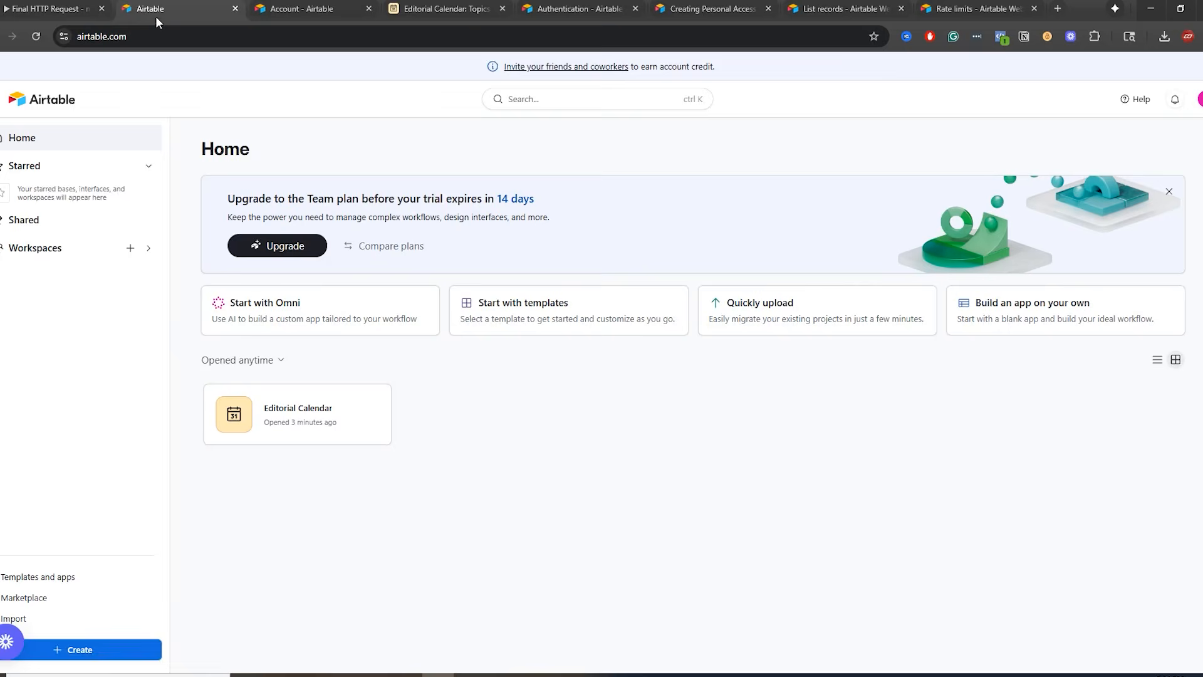
pyautogui.click(292, 10)
pyautogui.click(577, 10)
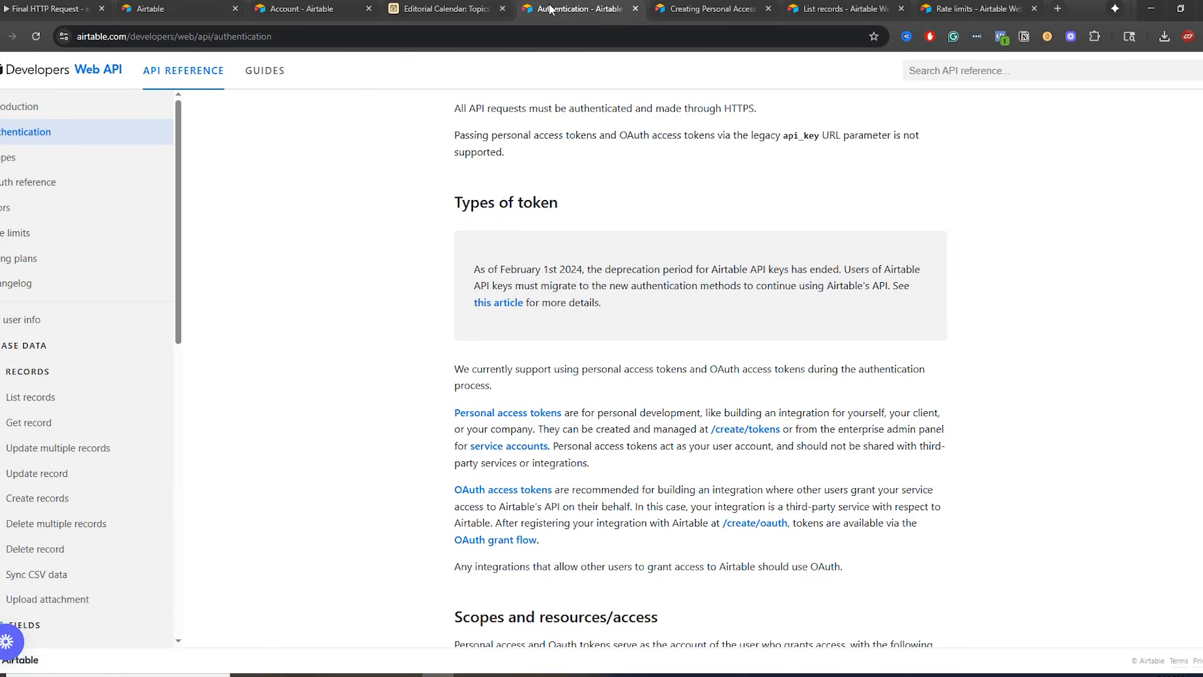
pyautogui.click(690, 9)
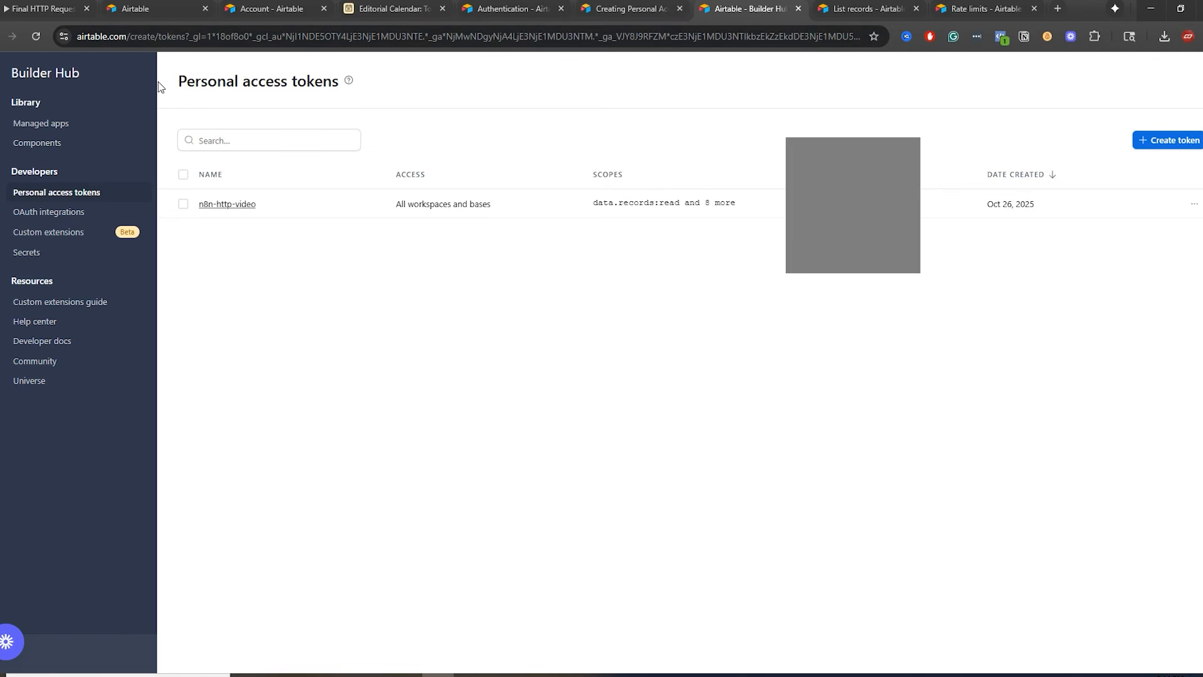
pyautogui.click(618, 9)
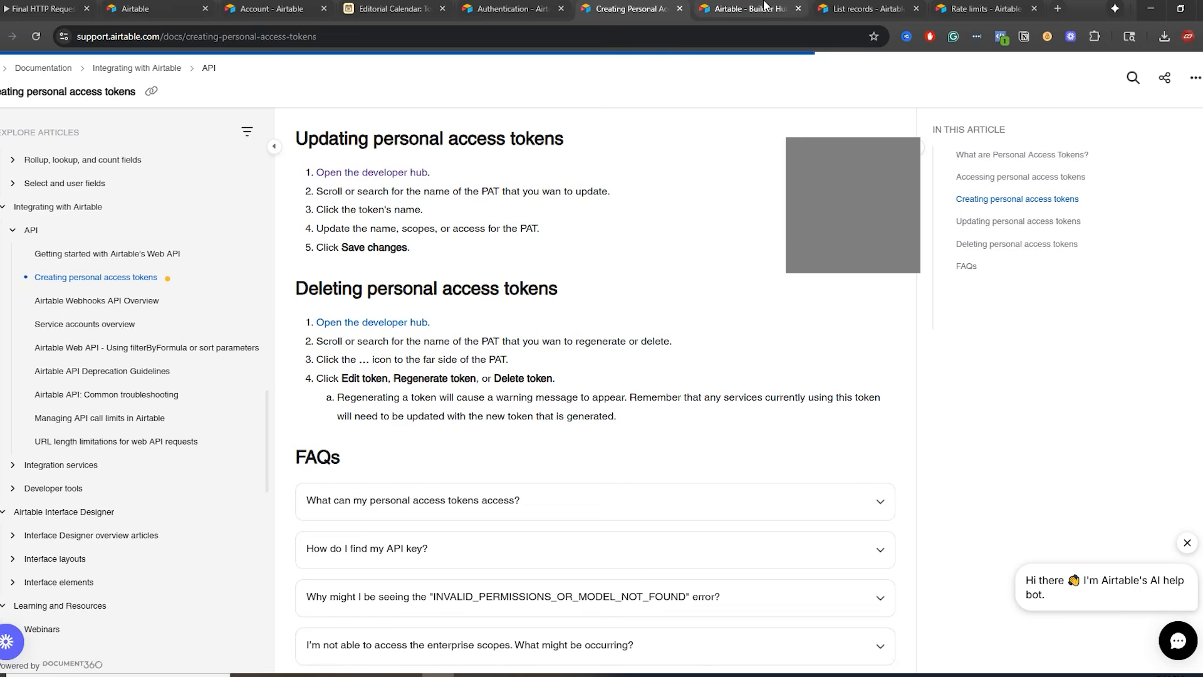
pyautogui.click(765, 7)
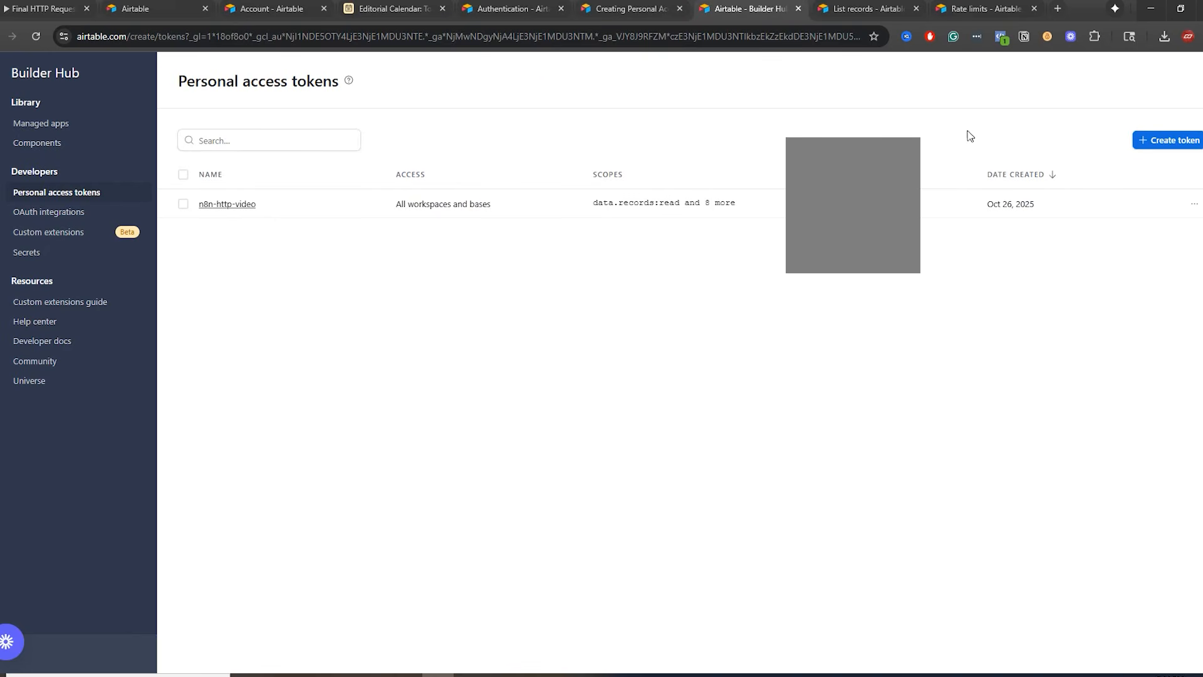
# - Draft a new personal access token named token-test, look through the available scopes, and cancel the draft
pyautogui.click(1163, 144)
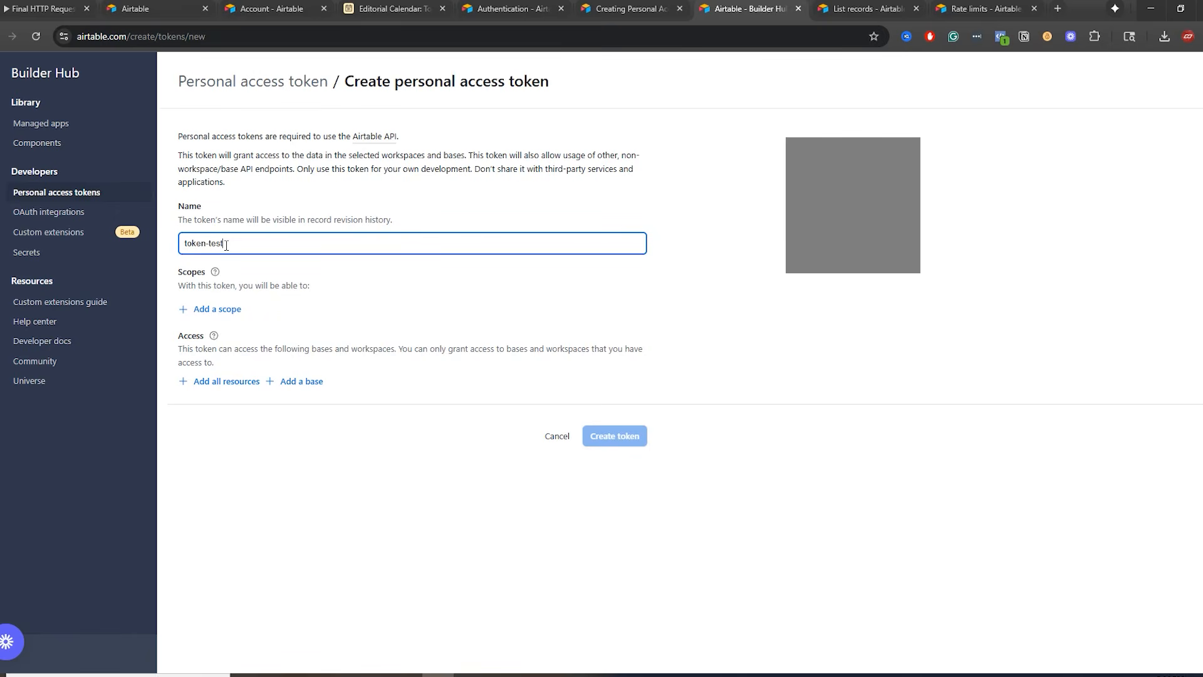
pyautogui.click(217, 309)
pyautogui.scroll(-3, 335, 386)
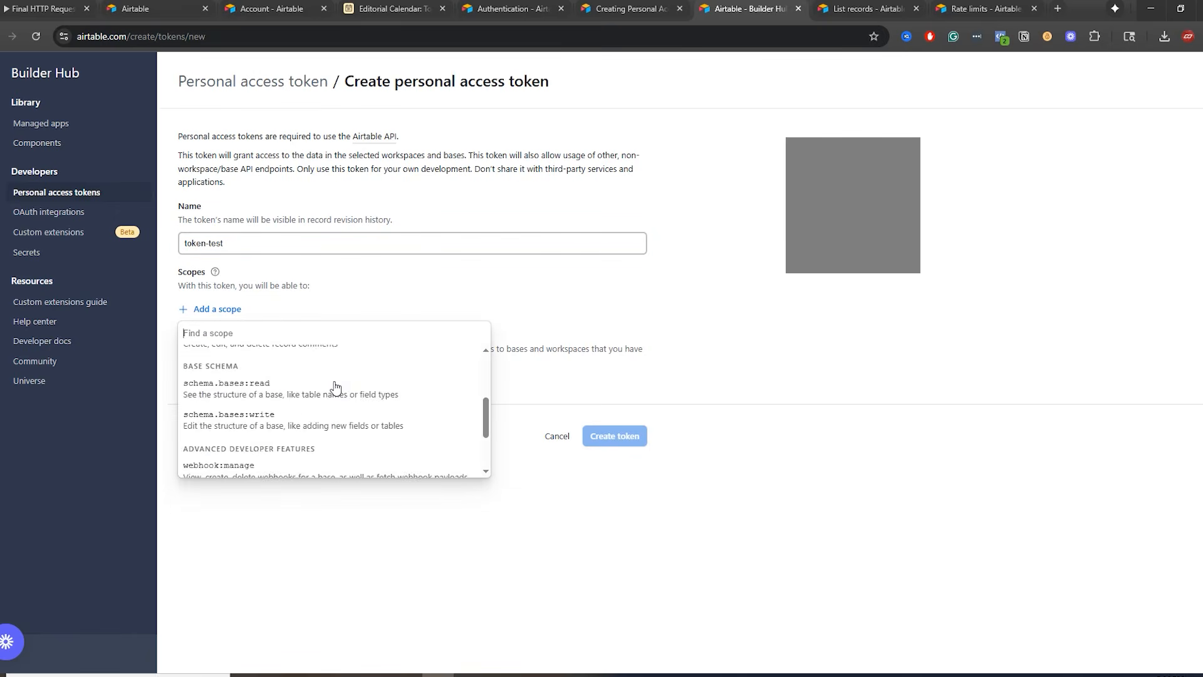
pyautogui.scroll(-2, 337, 387)
pyautogui.click(426, 312)
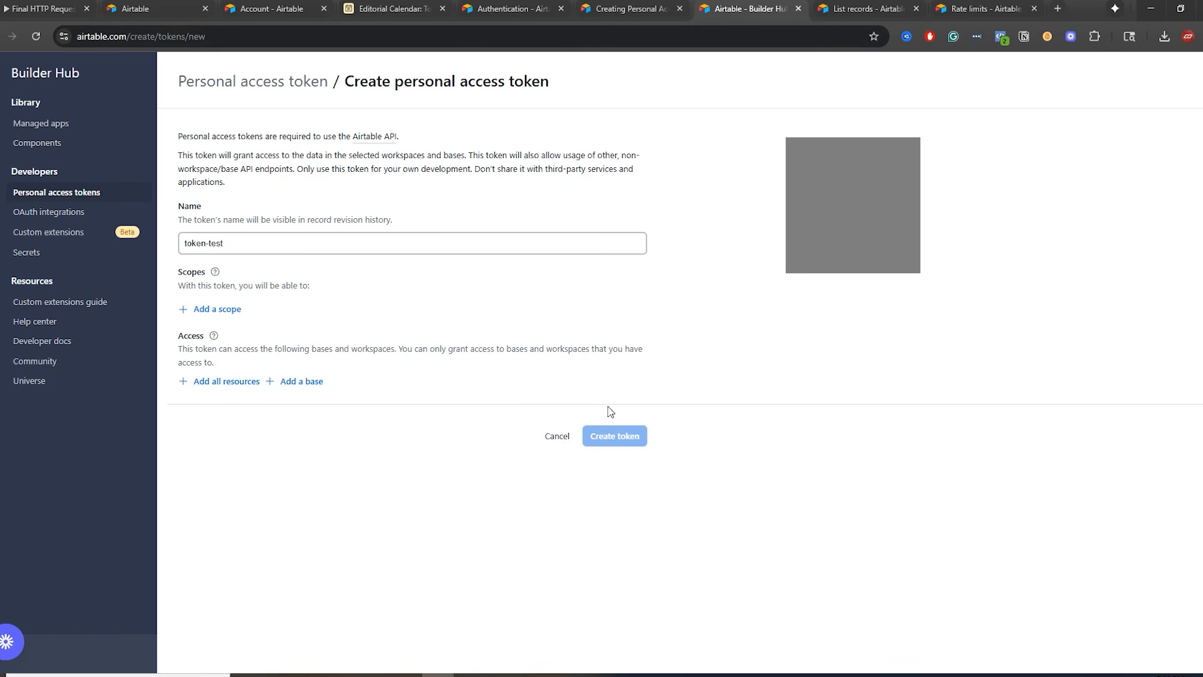
pyautogui.click(558, 436)
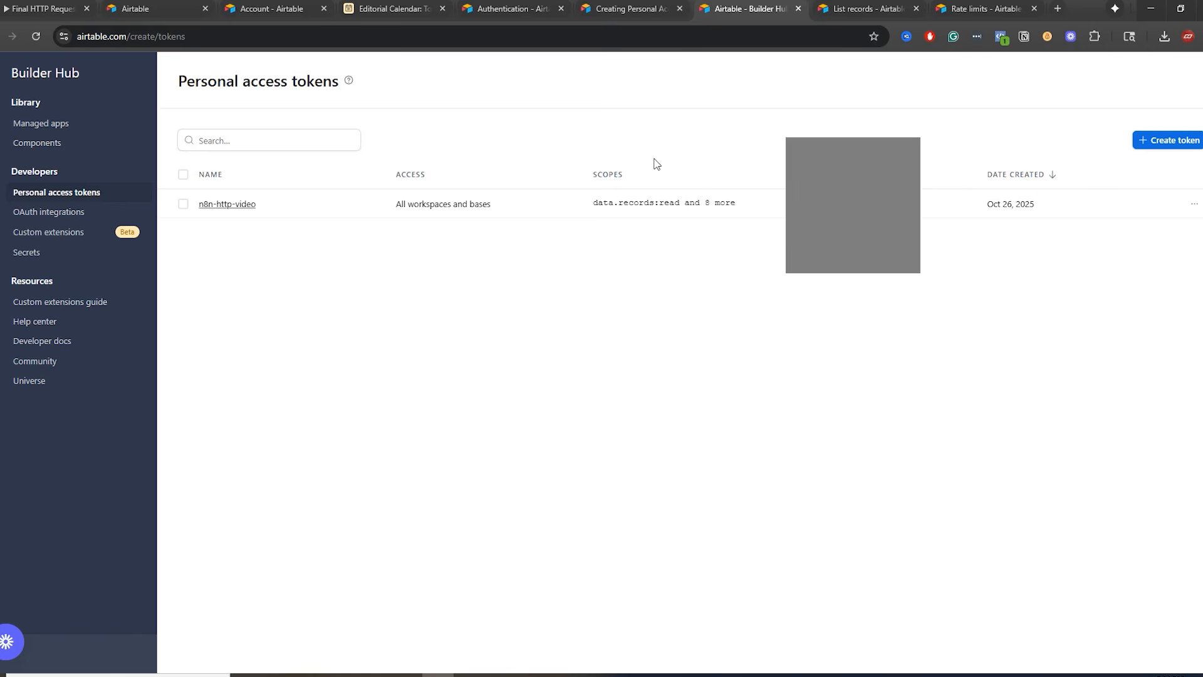
# - Switch back to n8n, review the required token scopes, and close the Airtable credential and the HTTP Request14 node
pyautogui.click(68, 11)
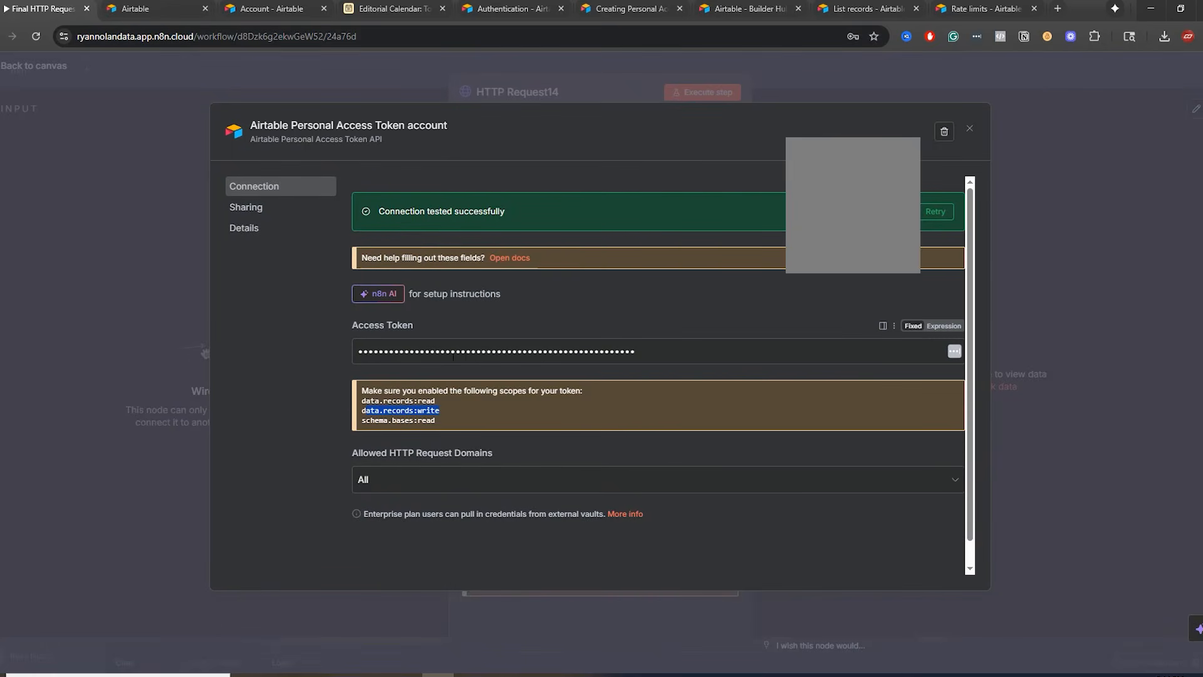
pyautogui.moveTo(441, 419); pyautogui.dragTo(359, 393)
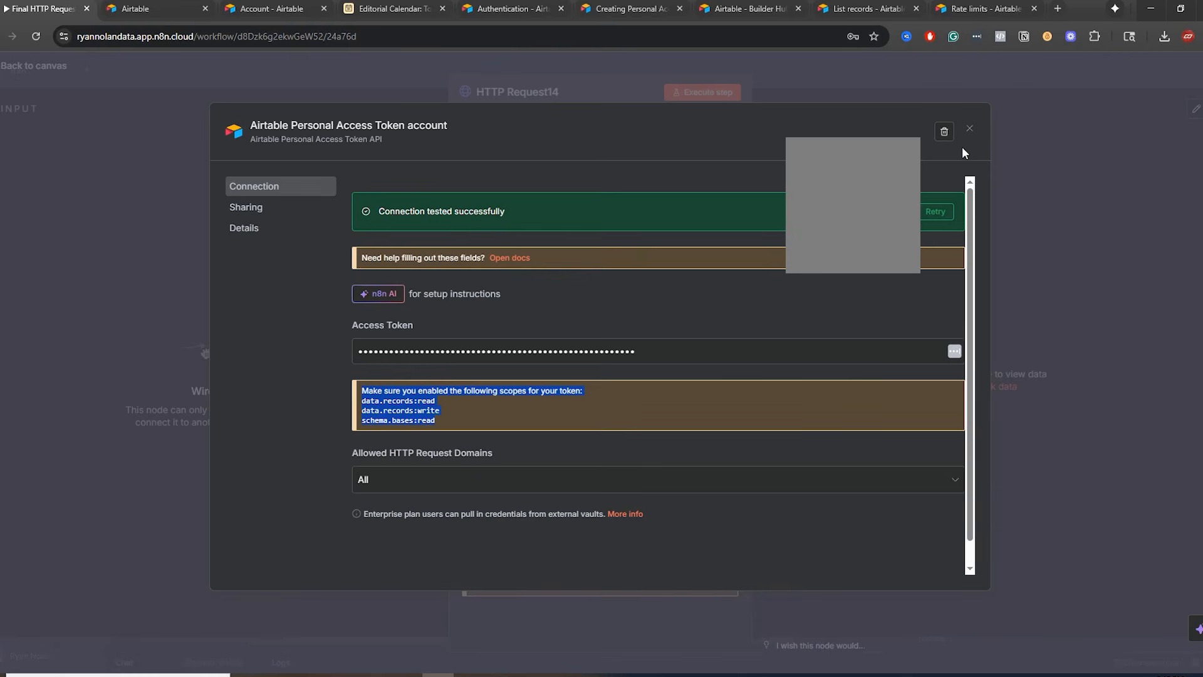
pyautogui.click(970, 132)
pyautogui.click(906, 76)
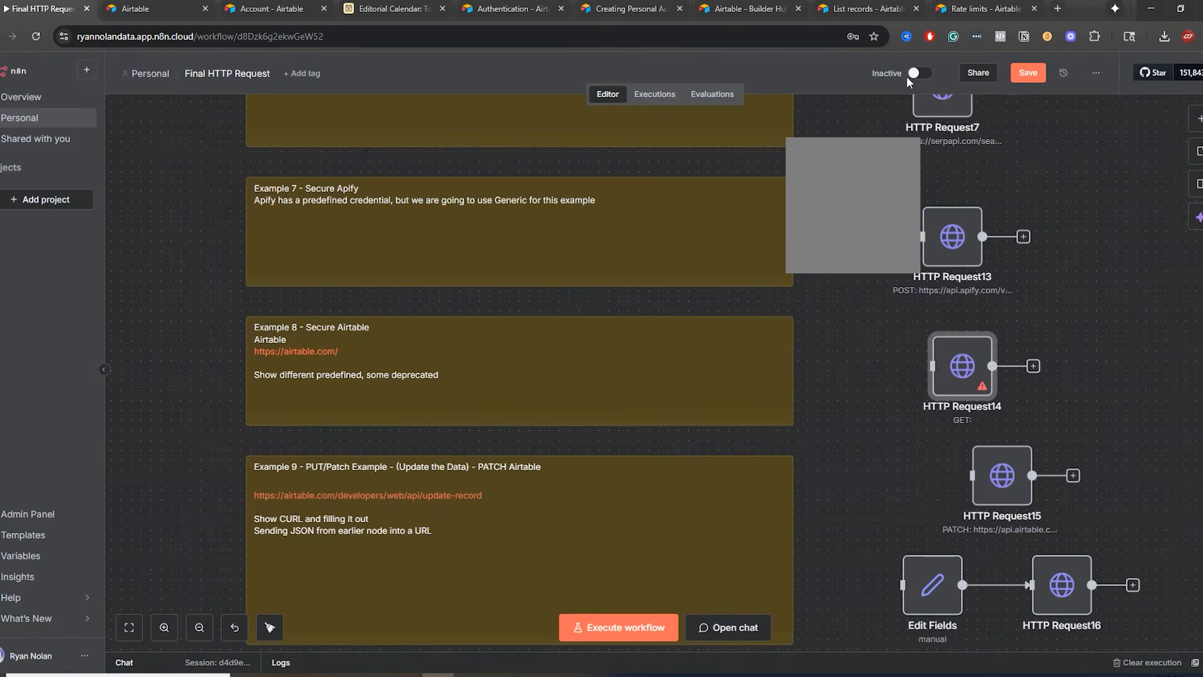
# - Review the Example 8 note on deprecated predefined credentials and the API key deprecation notice in Airtable's Authentication documentation, and return to n8n
pyautogui.doubleClick(335, 389)
pyautogui.moveTo(462, 387); pyautogui.dragTo(242, 387)
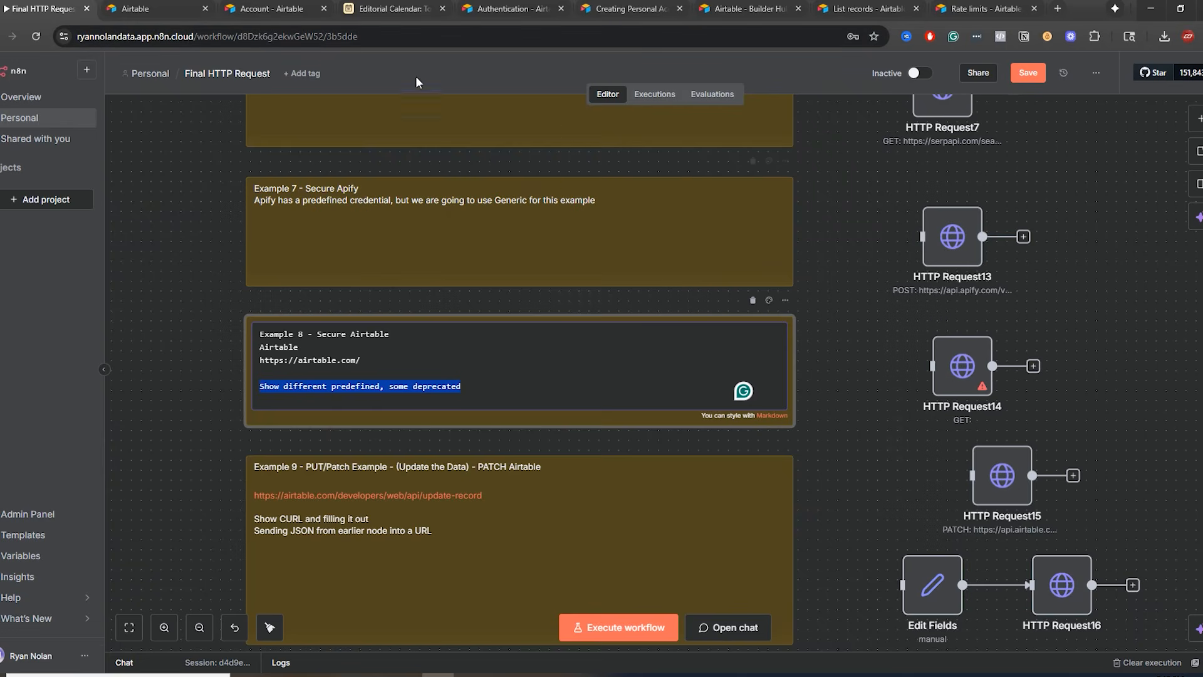
pyautogui.click(499, 13)
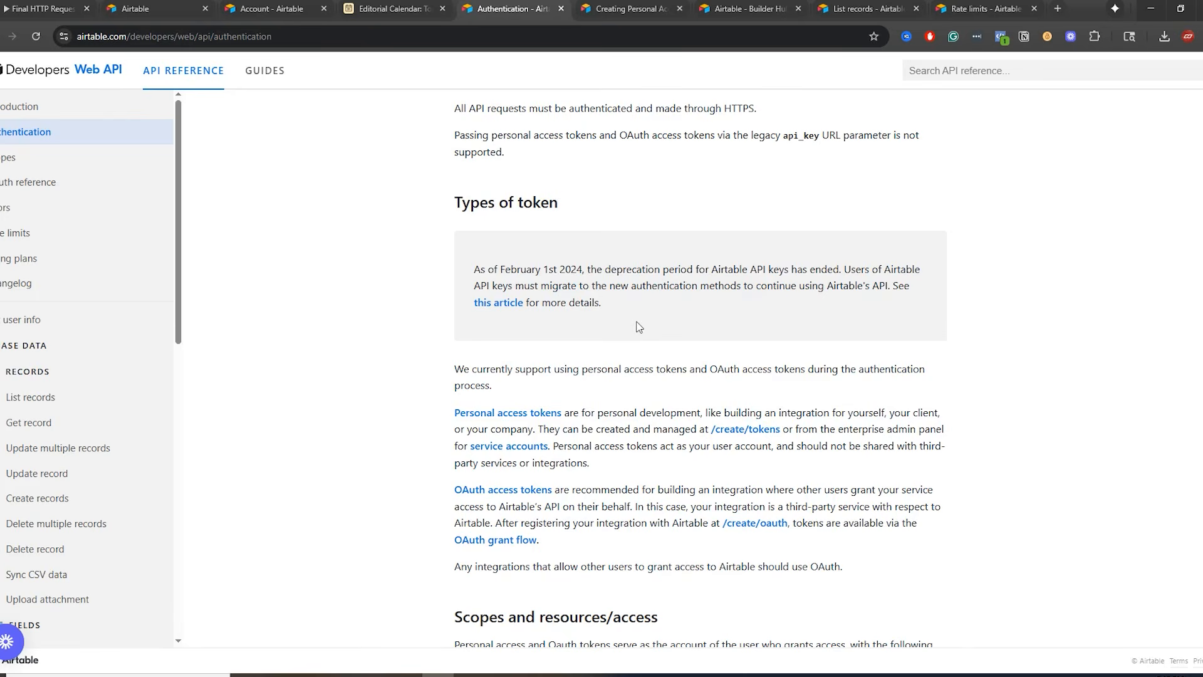
pyautogui.moveTo(602, 303); pyautogui.dragTo(496, 255)
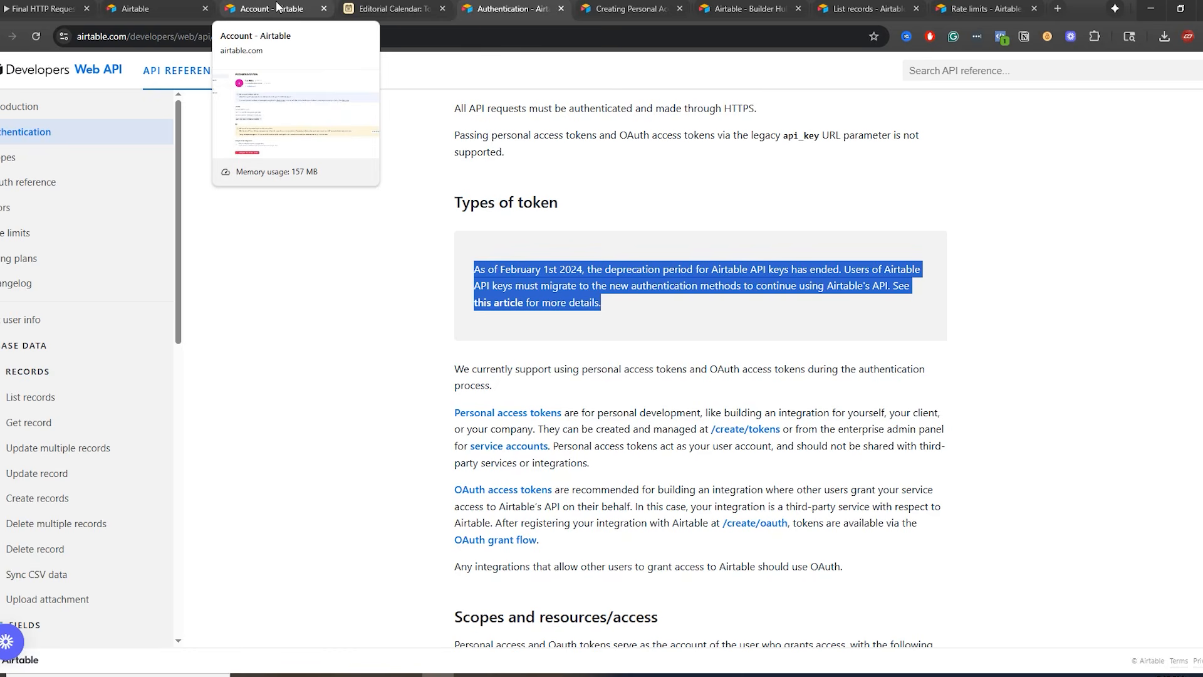
pyautogui.click(44, 8)
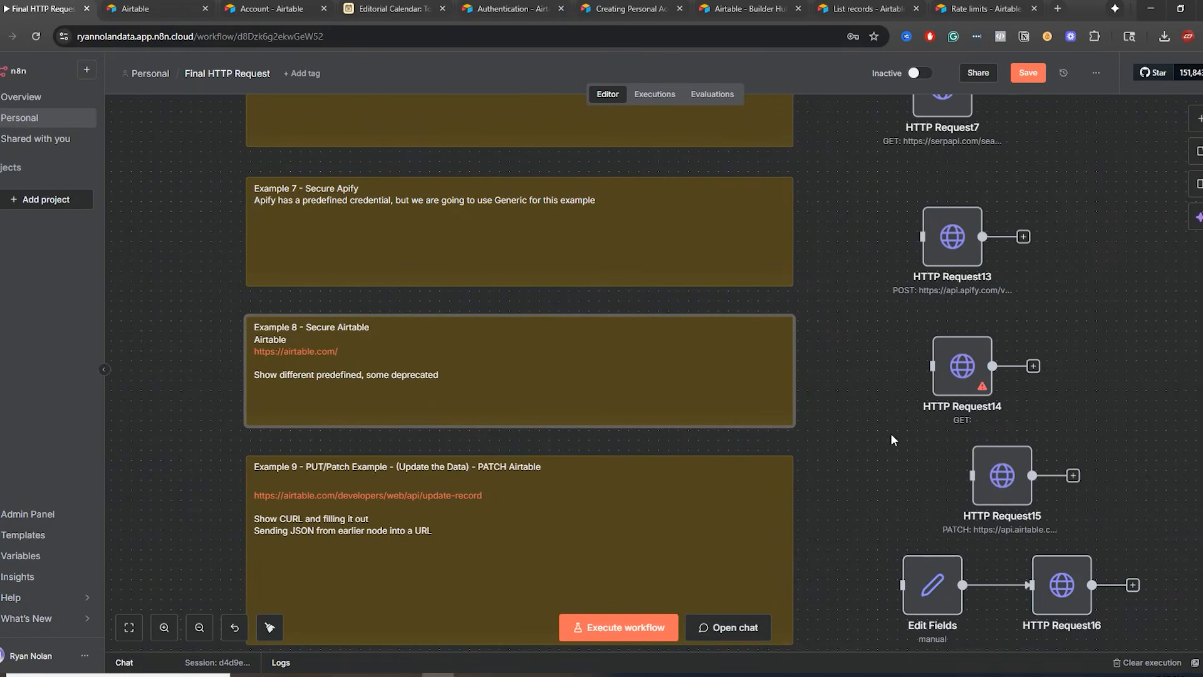
# - Go to Example 9 in the workflow and close the Airtable browser pages except the Editorial Calendar base and Rate limits
pyautogui.scroll(-4, 867, 490)
pyautogui.hscroll(1, 868, 490)
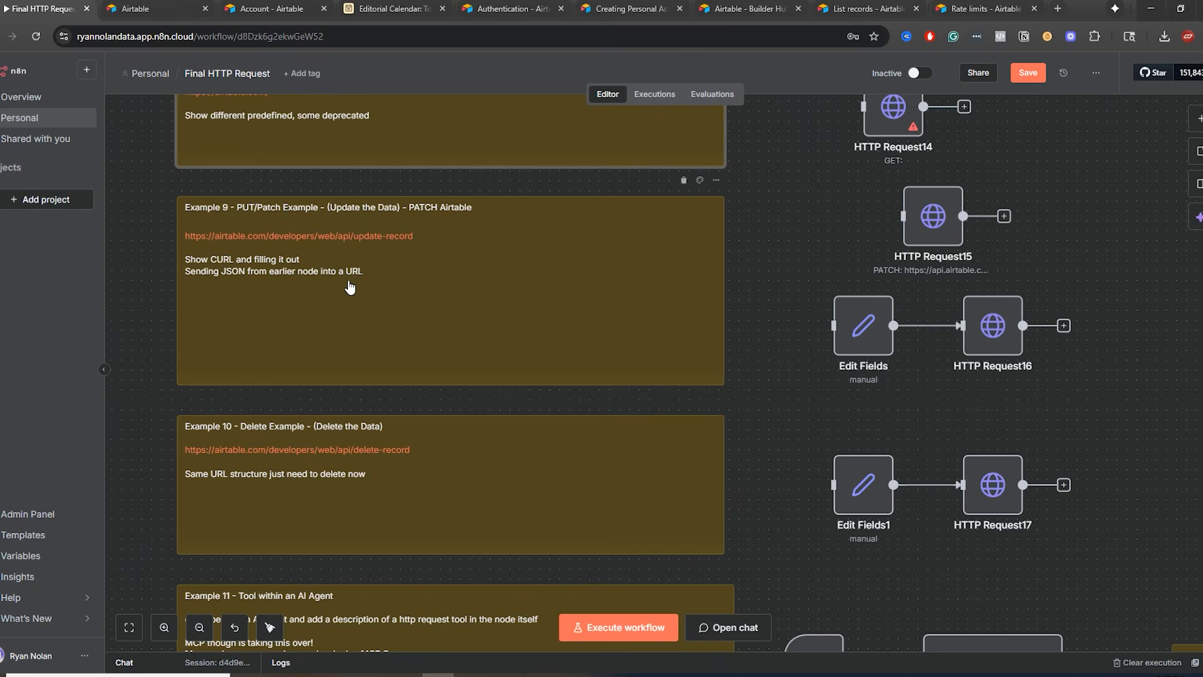
pyautogui.click(205, 9)
pyautogui.click(205, 8)
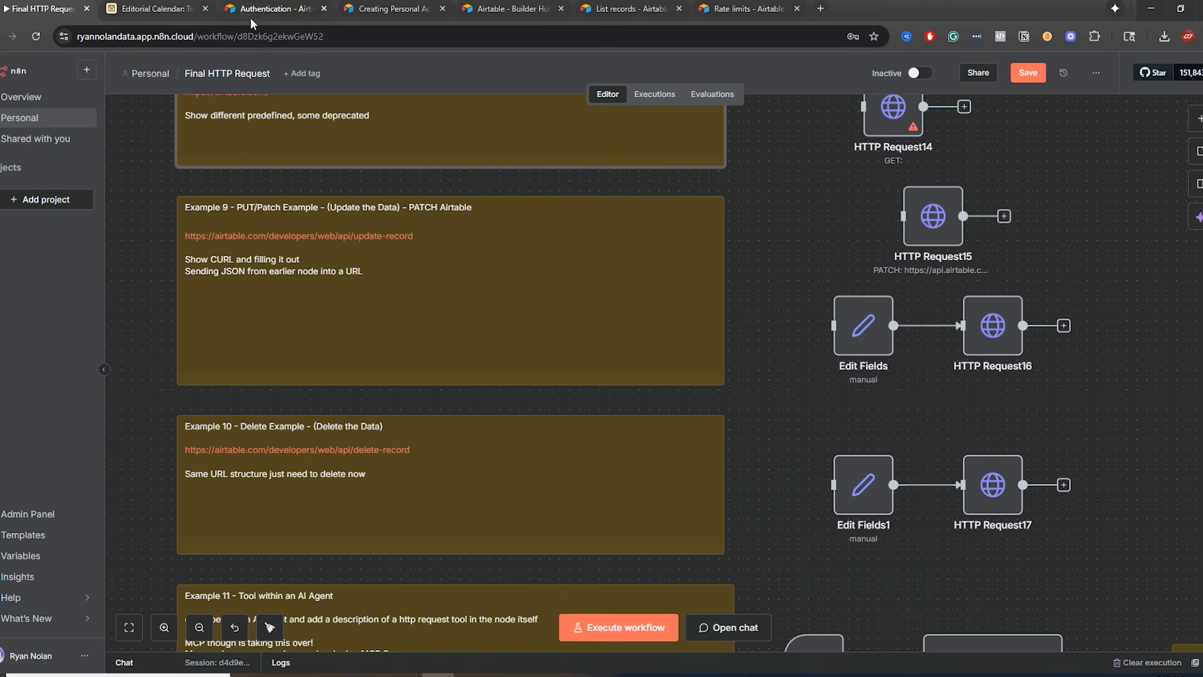
pyautogui.click(323, 10)
pyautogui.click(324, 10)
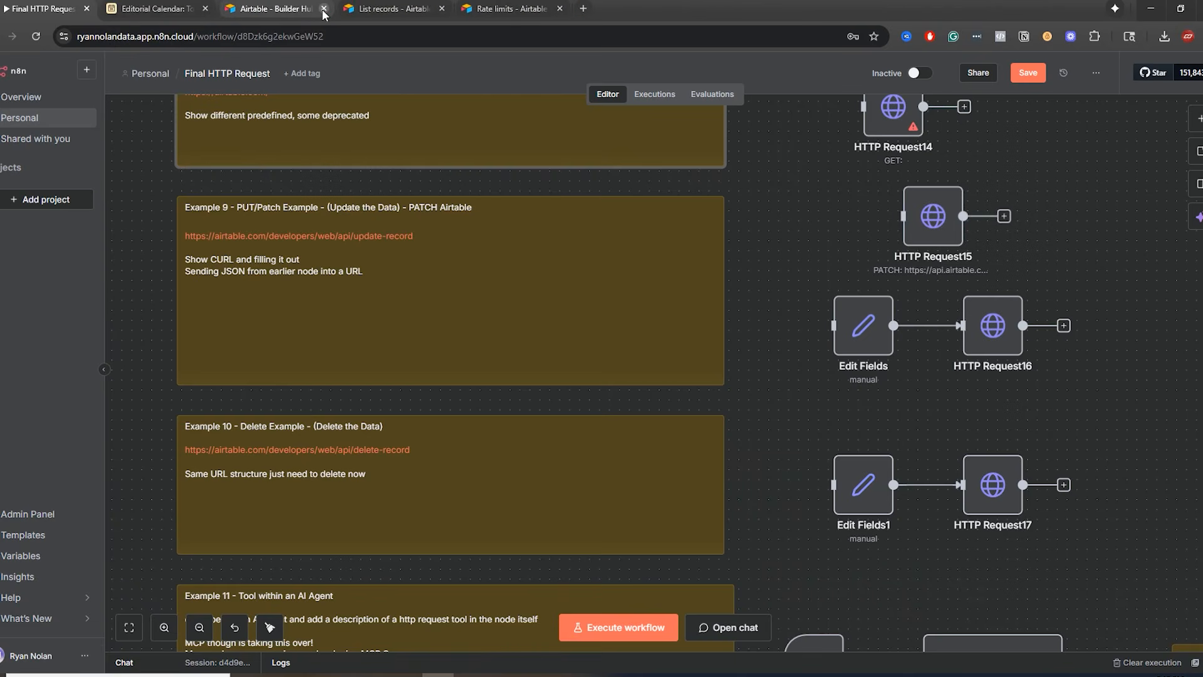
pyautogui.click(324, 10)
pyautogui.click(323, 10)
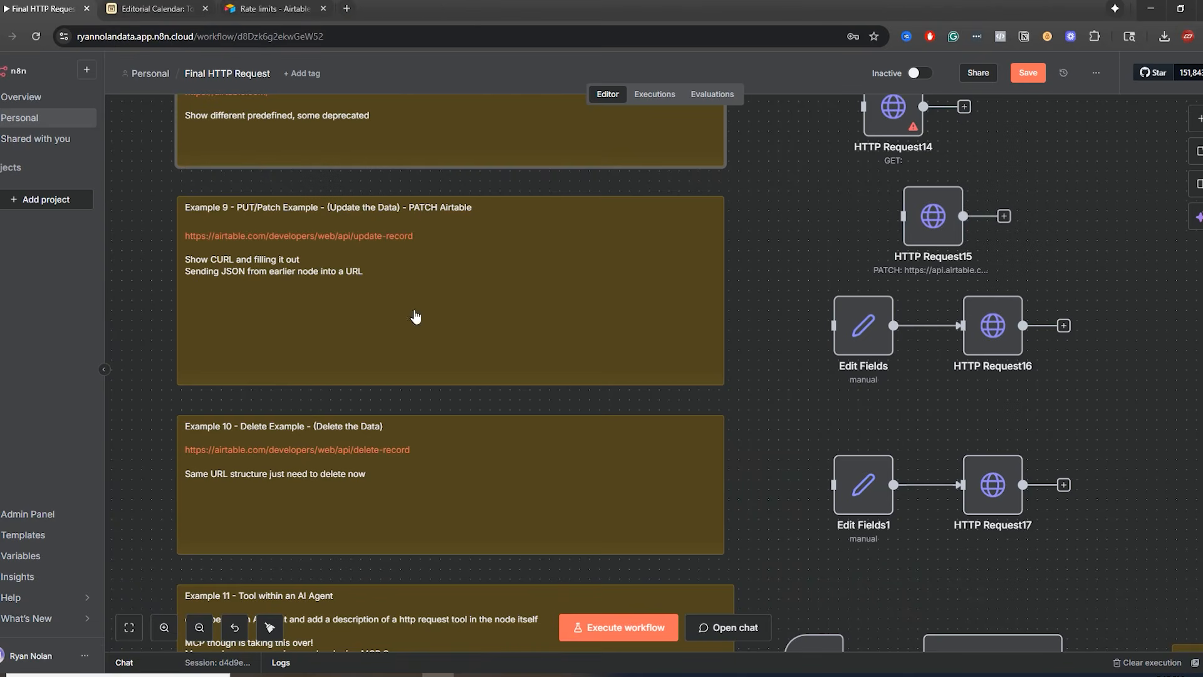
# - Open Example 9's update-record documentation link and examine the PATCH method and the URL's baseId, tableIdOrName and recordId parameters
pyautogui.rightClick(266, 242)
pyautogui.click(210, 237)
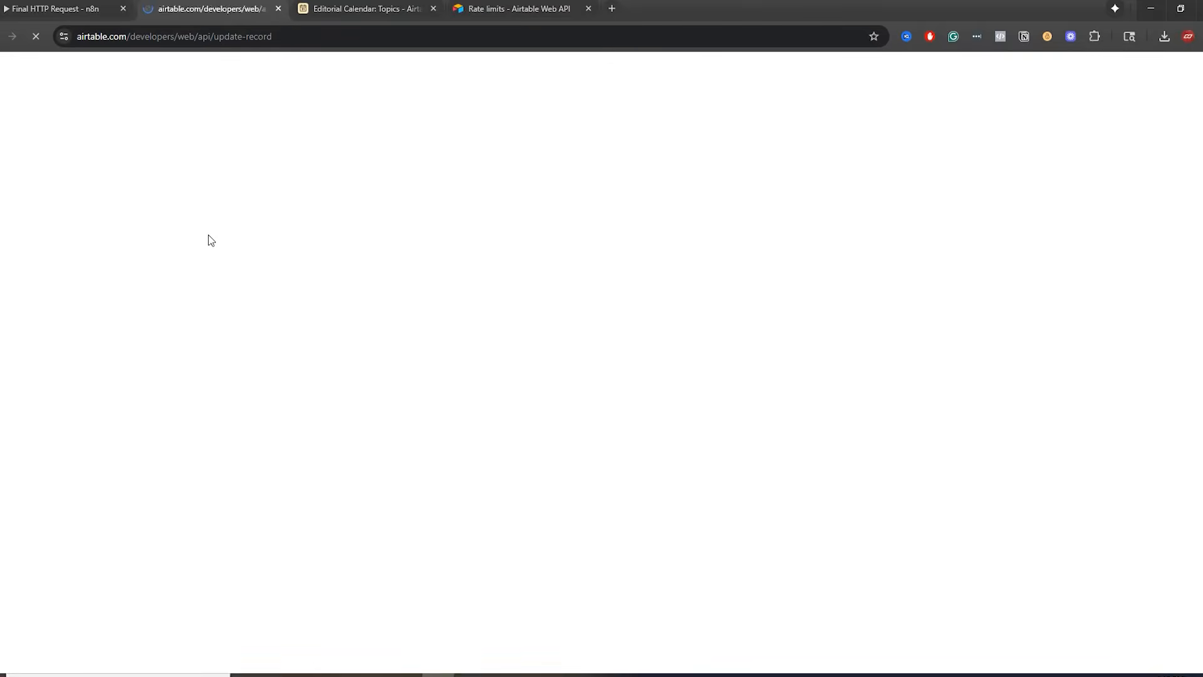
pyautogui.moveTo(226, 162); pyautogui.dragTo(432, 166)
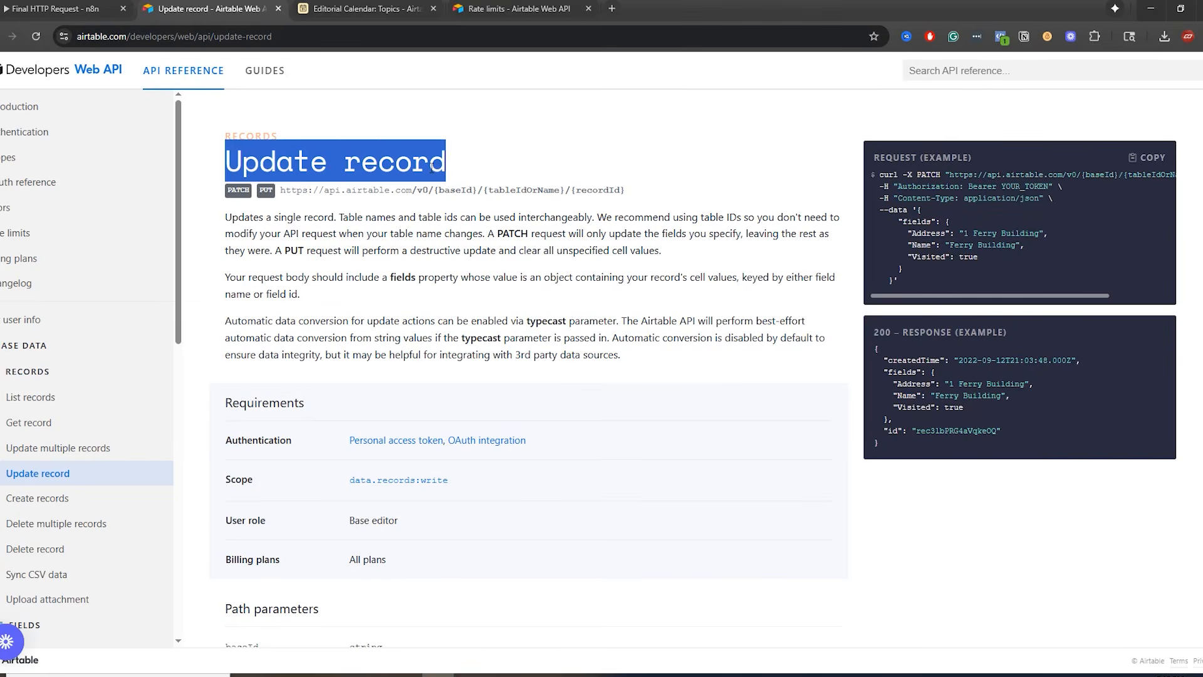
pyautogui.doubleClick(236, 188)
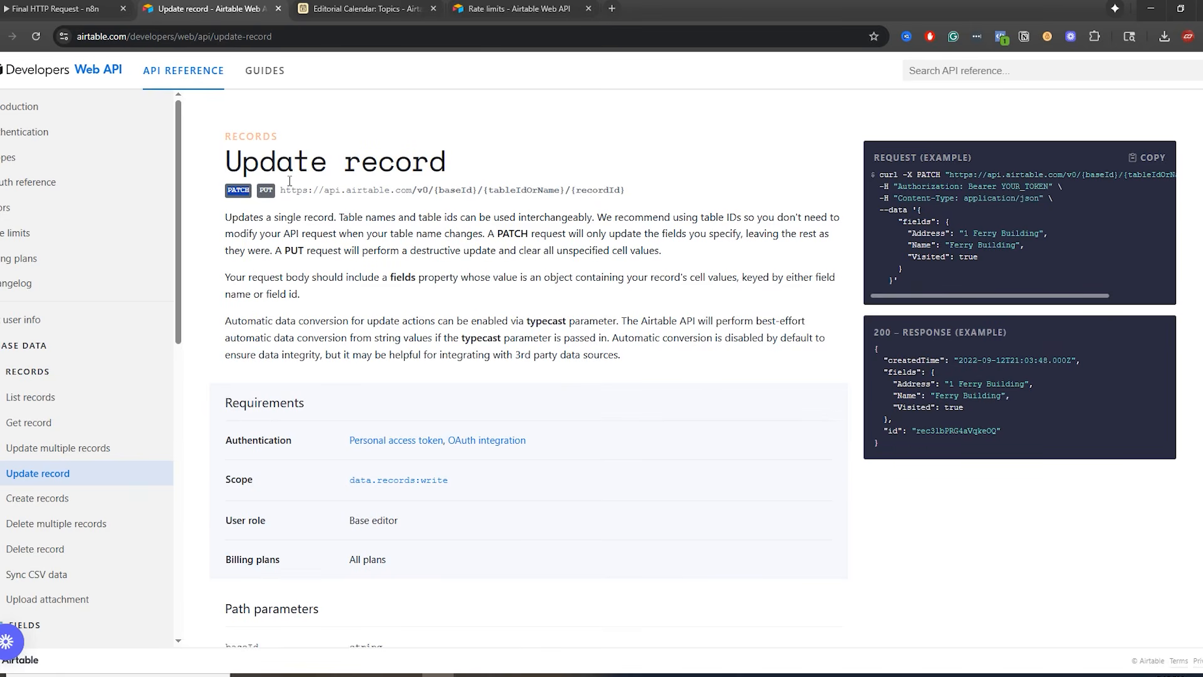
pyautogui.moveTo(632, 199); pyautogui.dragTo(280, 189)
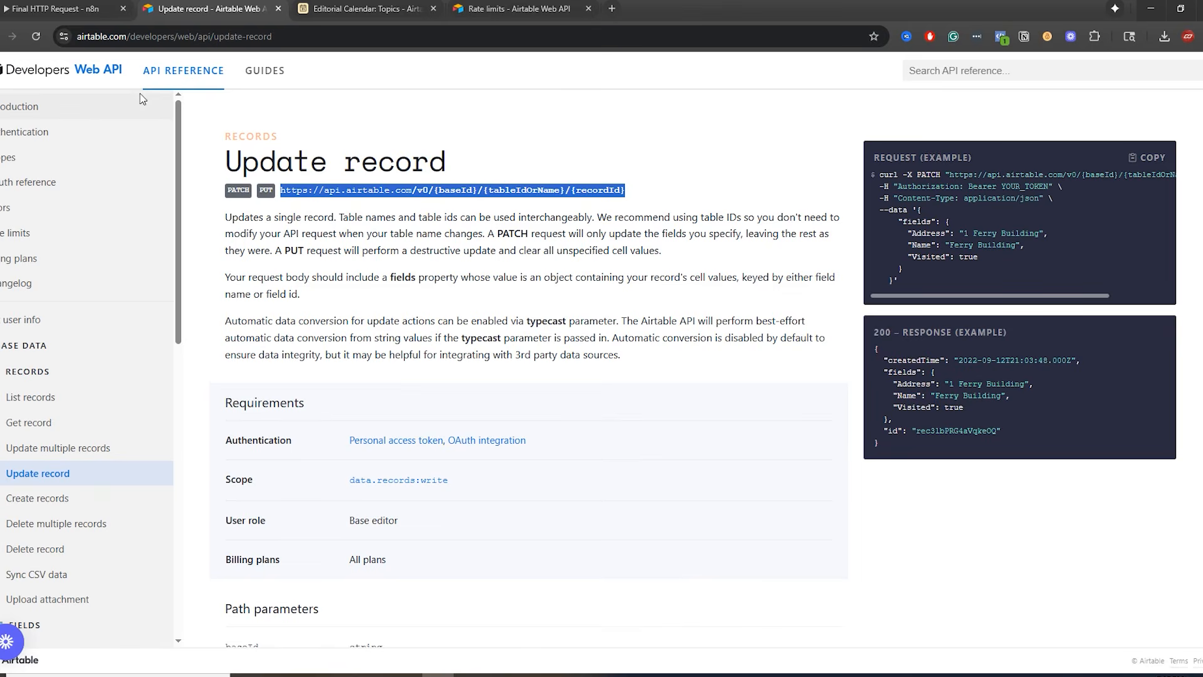
pyautogui.doubleClick(453, 190)
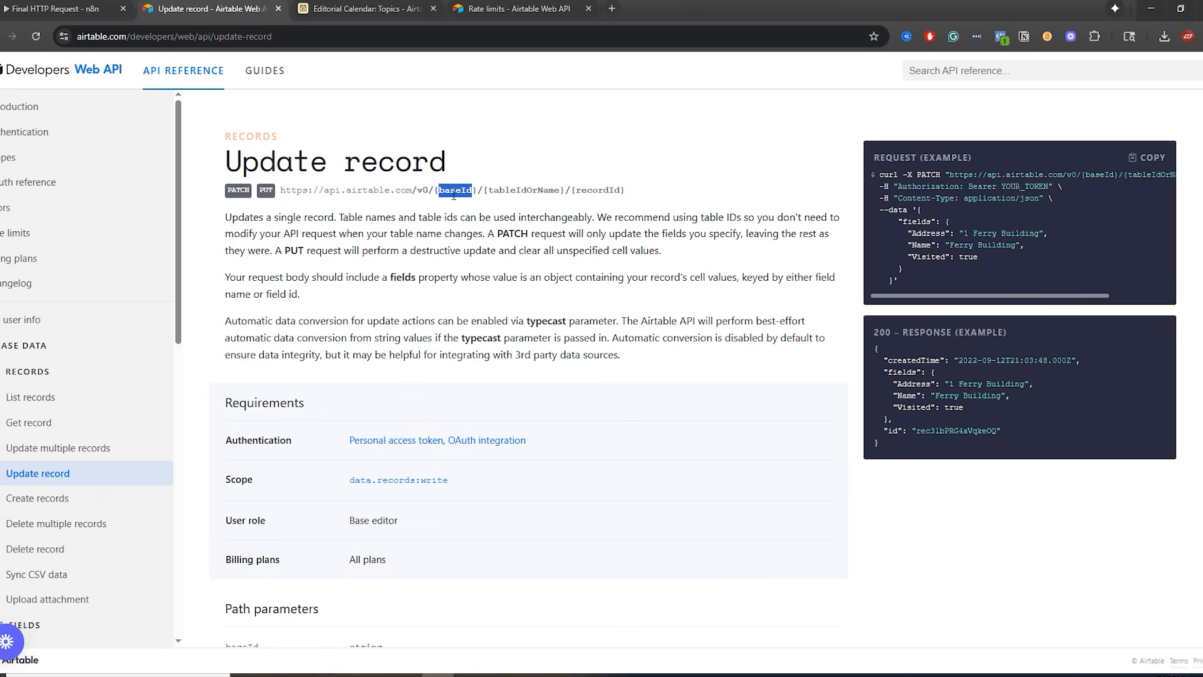
pyautogui.doubleClick(509, 189)
pyautogui.doubleClick(589, 191)
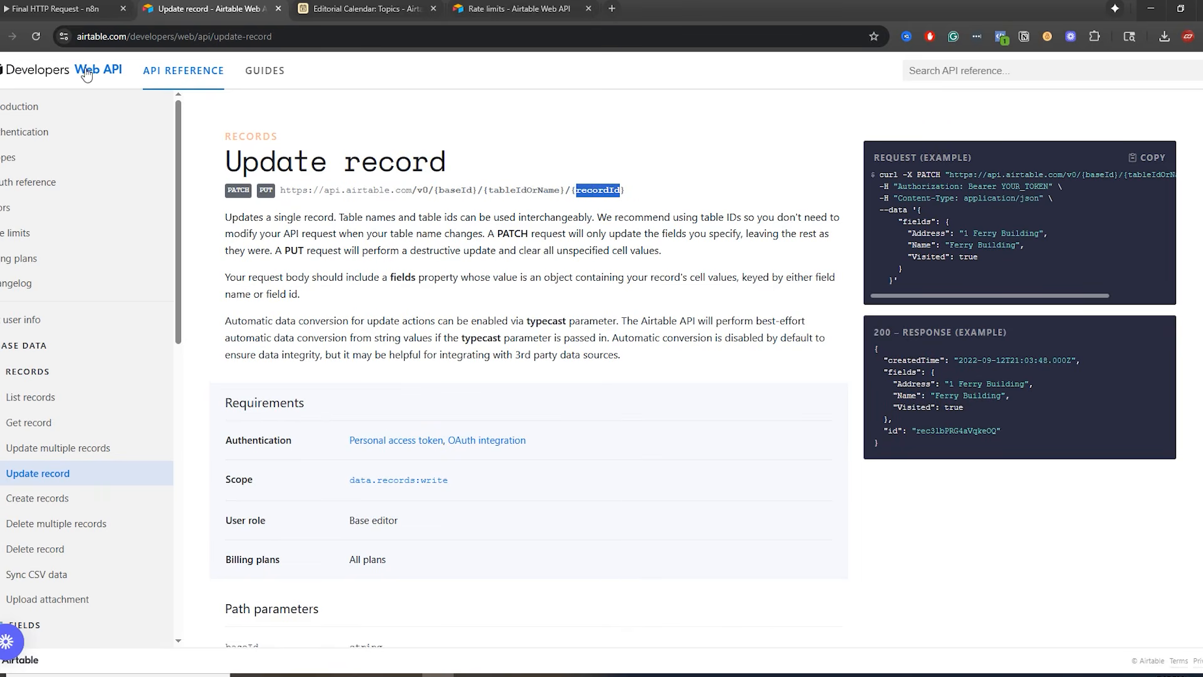
# - Switch back to n8n, check the HTTP Request16 node's URL expression, and examine the baseid and tableIdOrName fields in Edit Fields
pyautogui.click(64, 19)
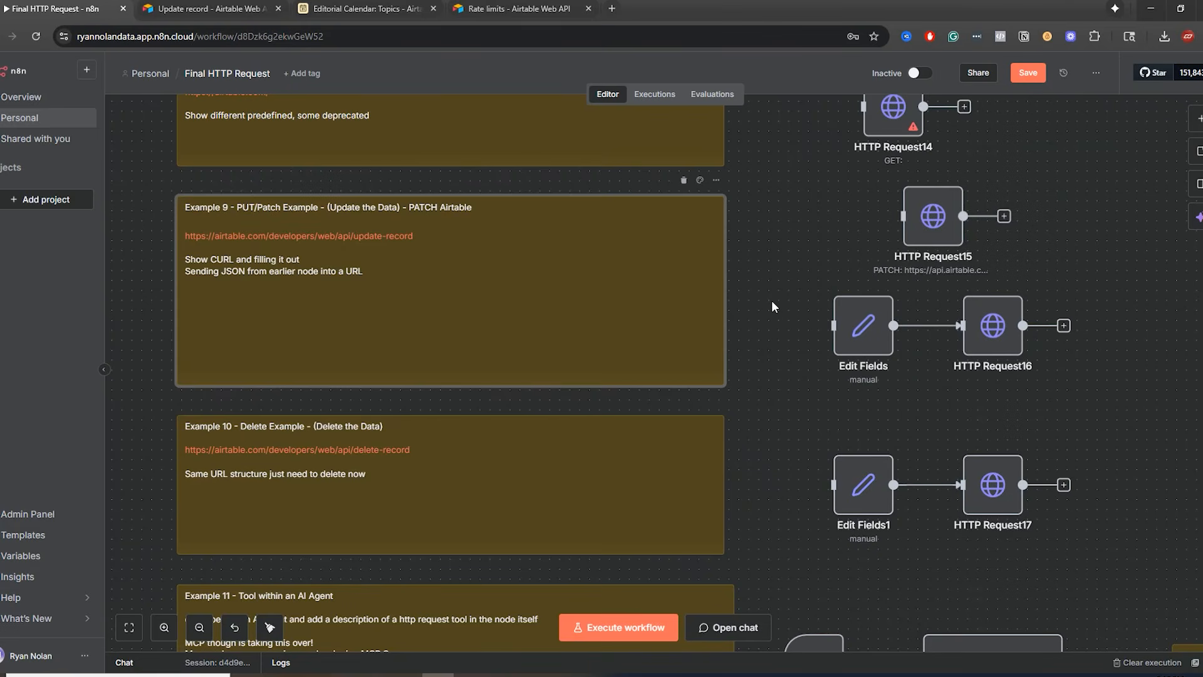
pyautogui.click(988, 348)
pyautogui.doubleClick(988, 347)
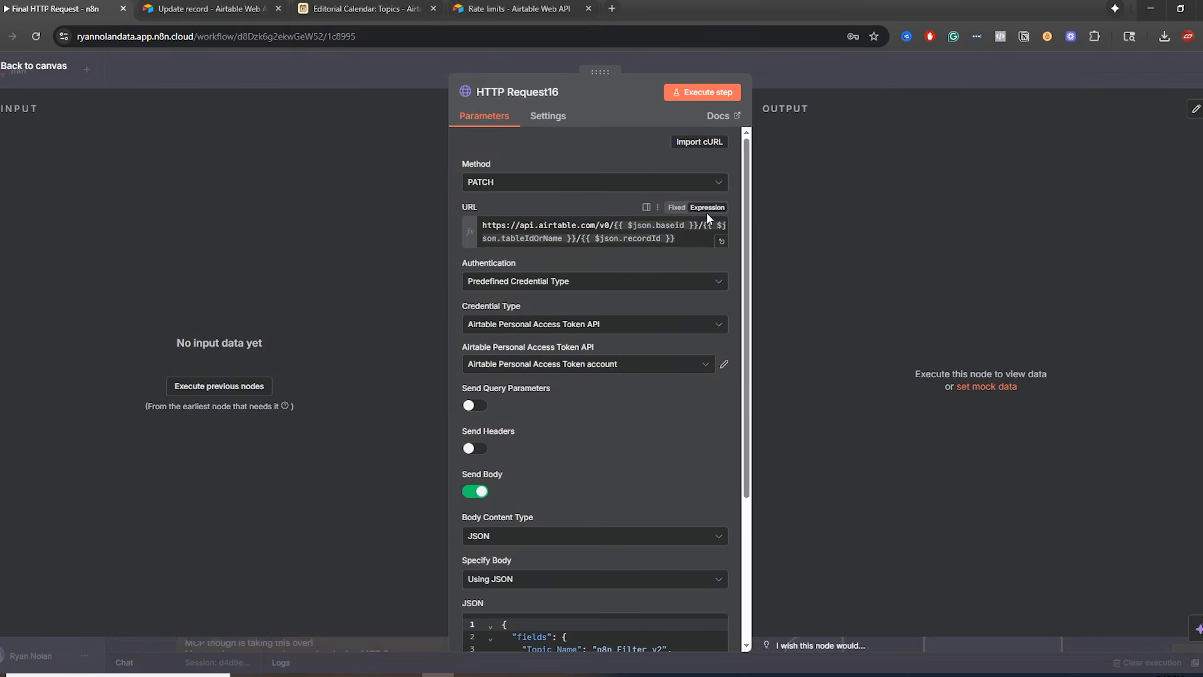
pyautogui.click(785, 77)
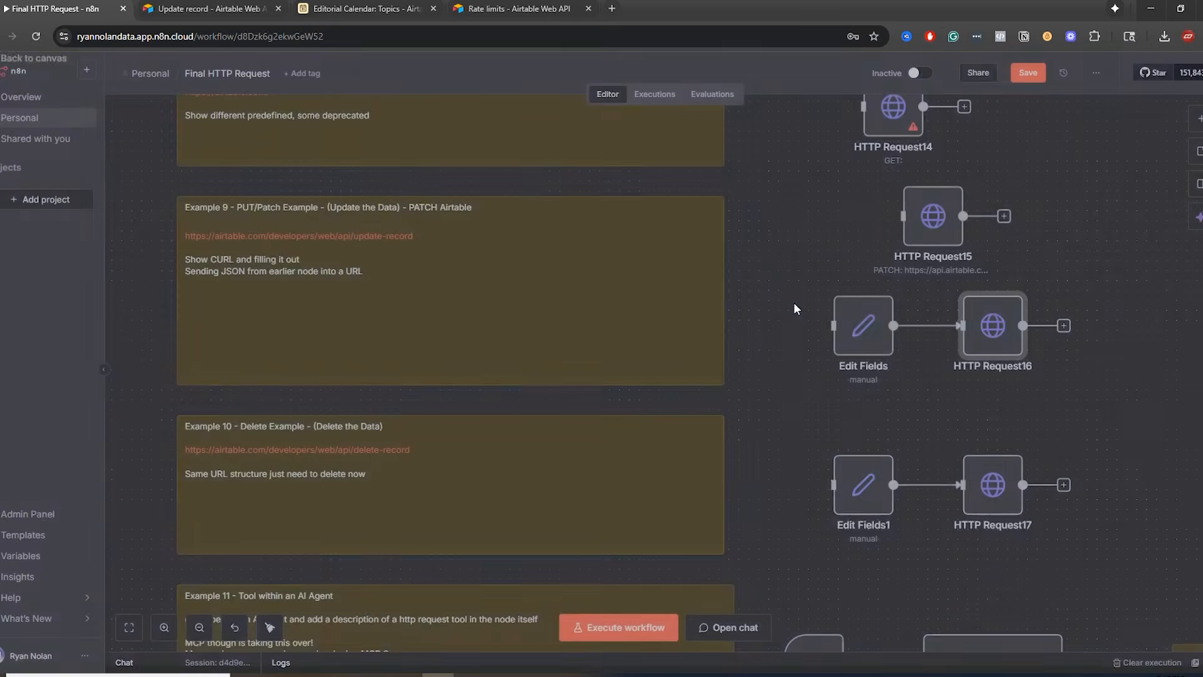
pyautogui.doubleClick(886, 341)
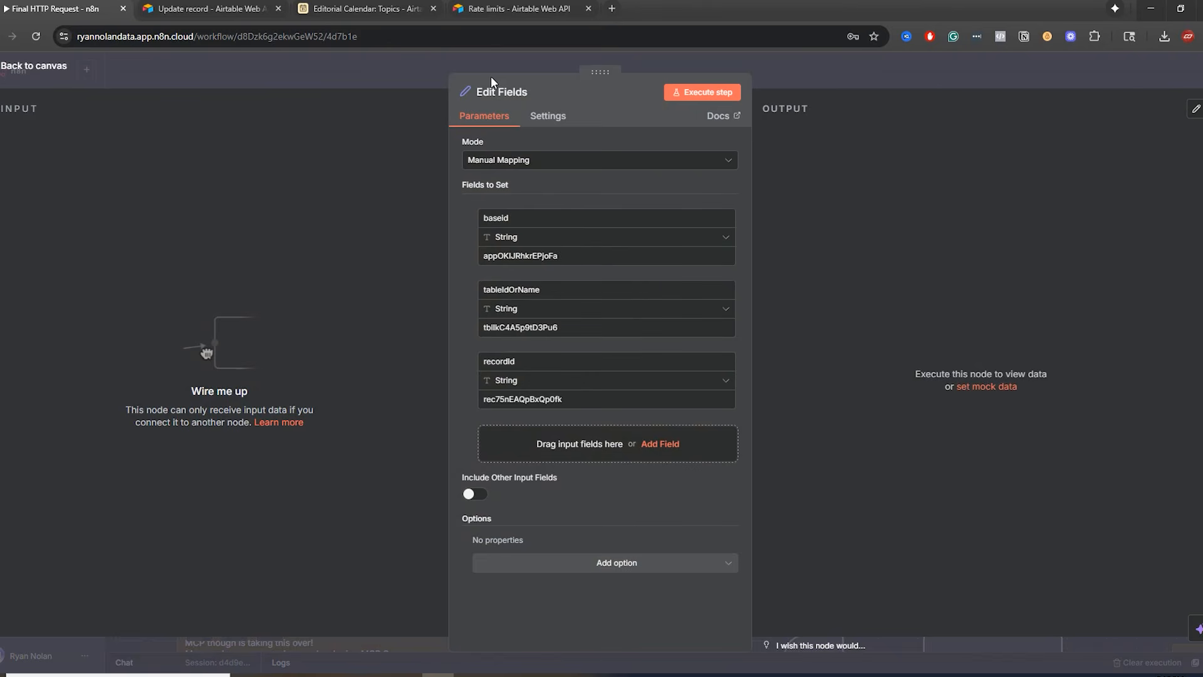
pyautogui.doubleClick(495, 218)
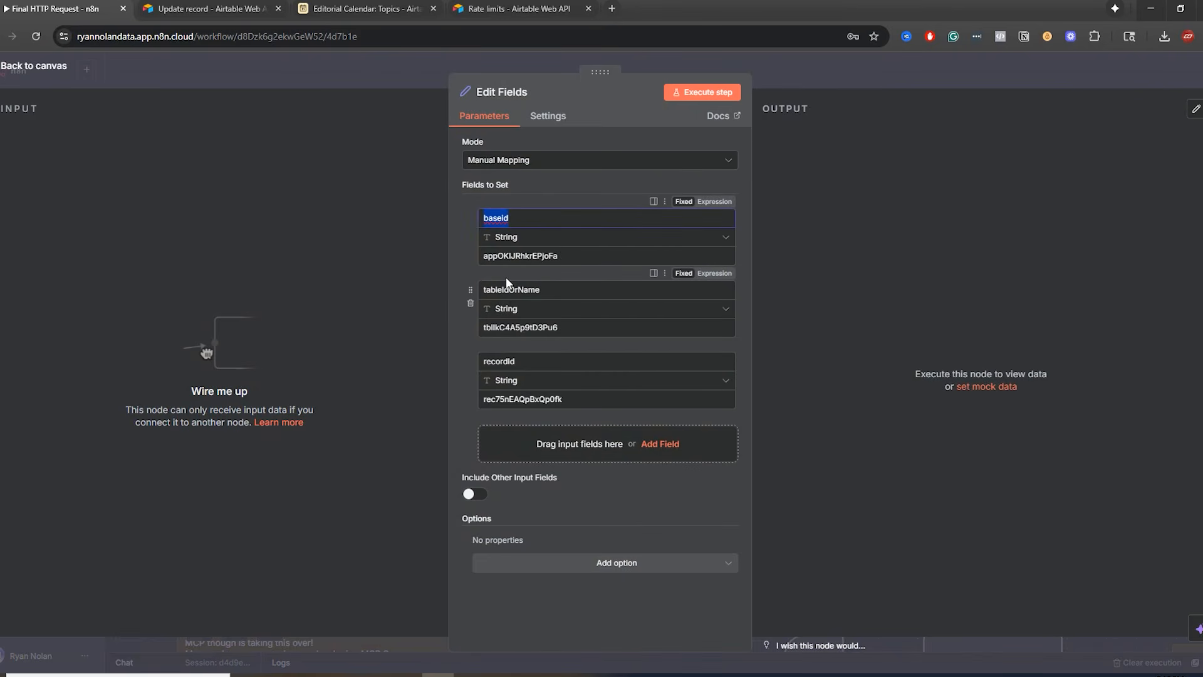
pyautogui.doubleClick(511, 327)
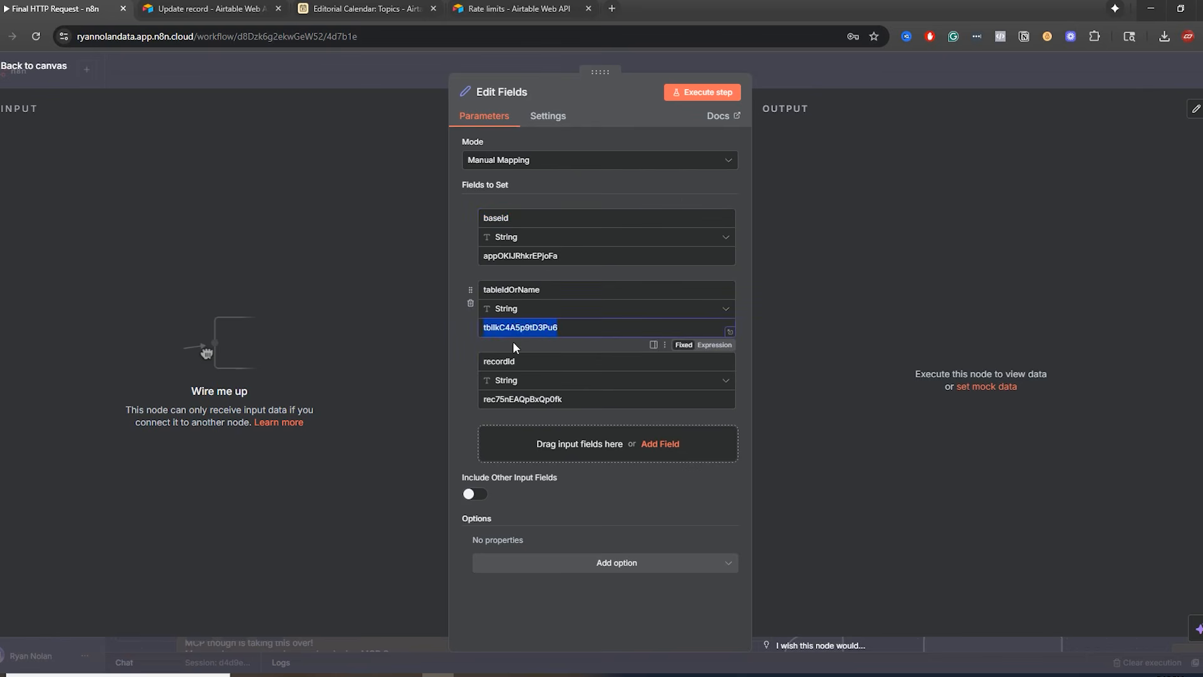
# - Switch to the Editorial Calendar base in Airtable, locate the table ID in its address, and expand the n8n Webhooks record to locate its record ID
pyautogui.click(221, 12)
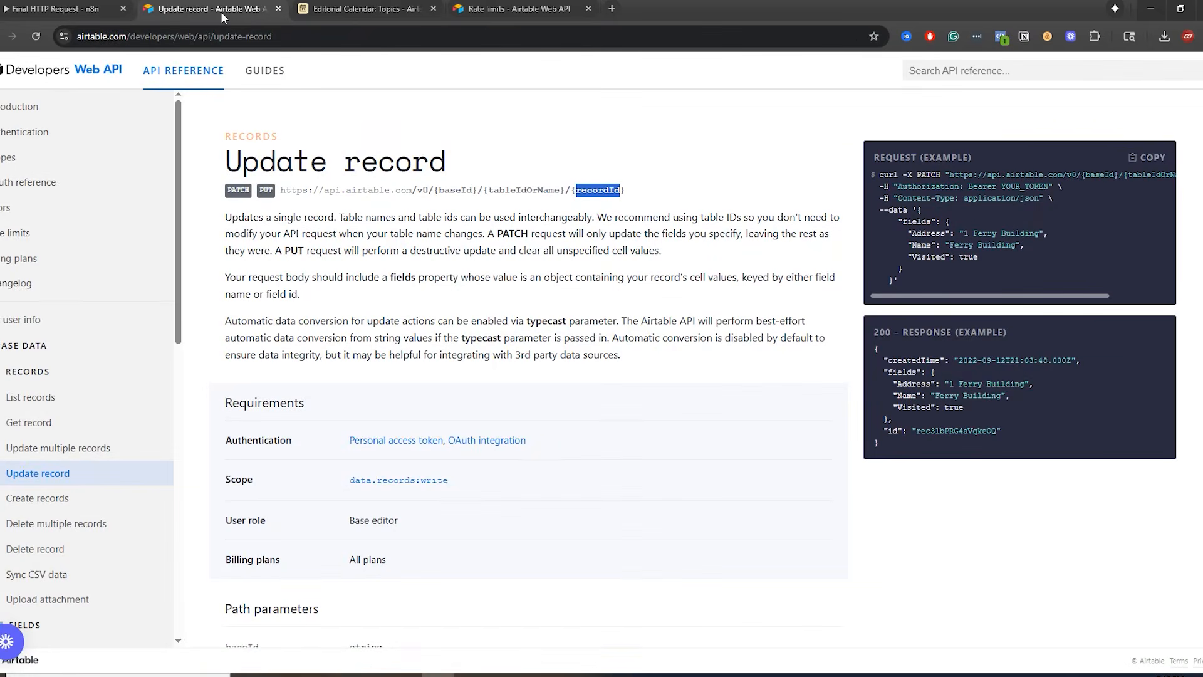
pyautogui.click(376, 10)
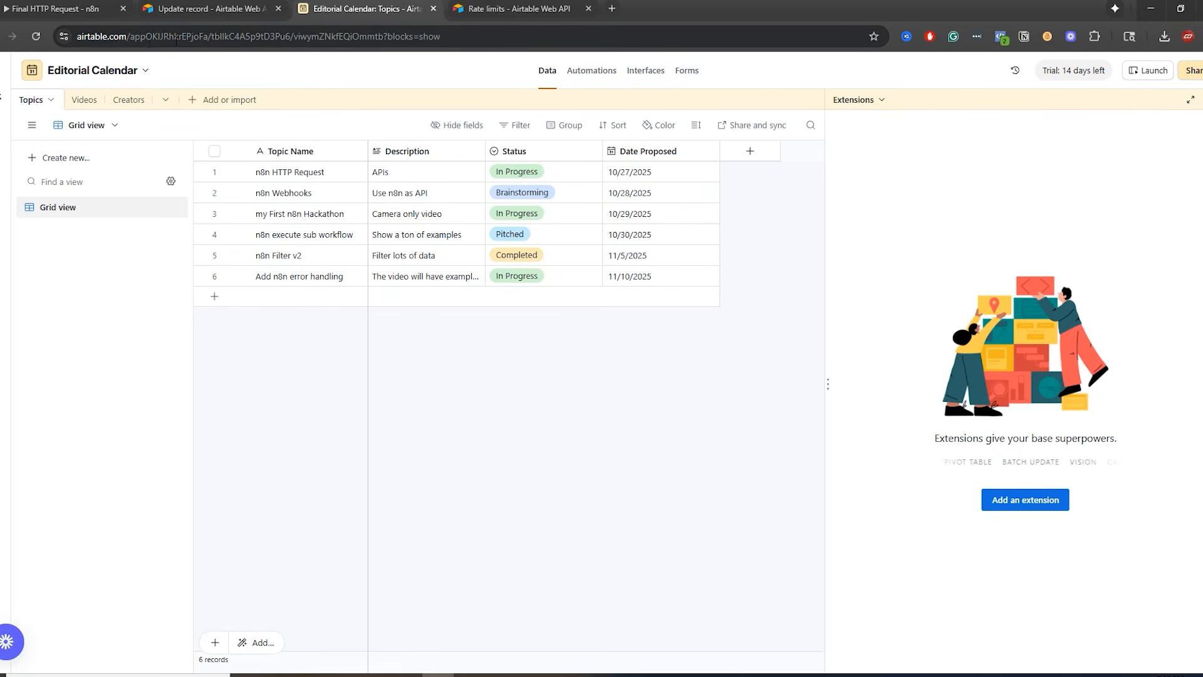
pyautogui.moveTo(134, 37); pyautogui.dragTo(306, 38)
pyautogui.click(55, 11)
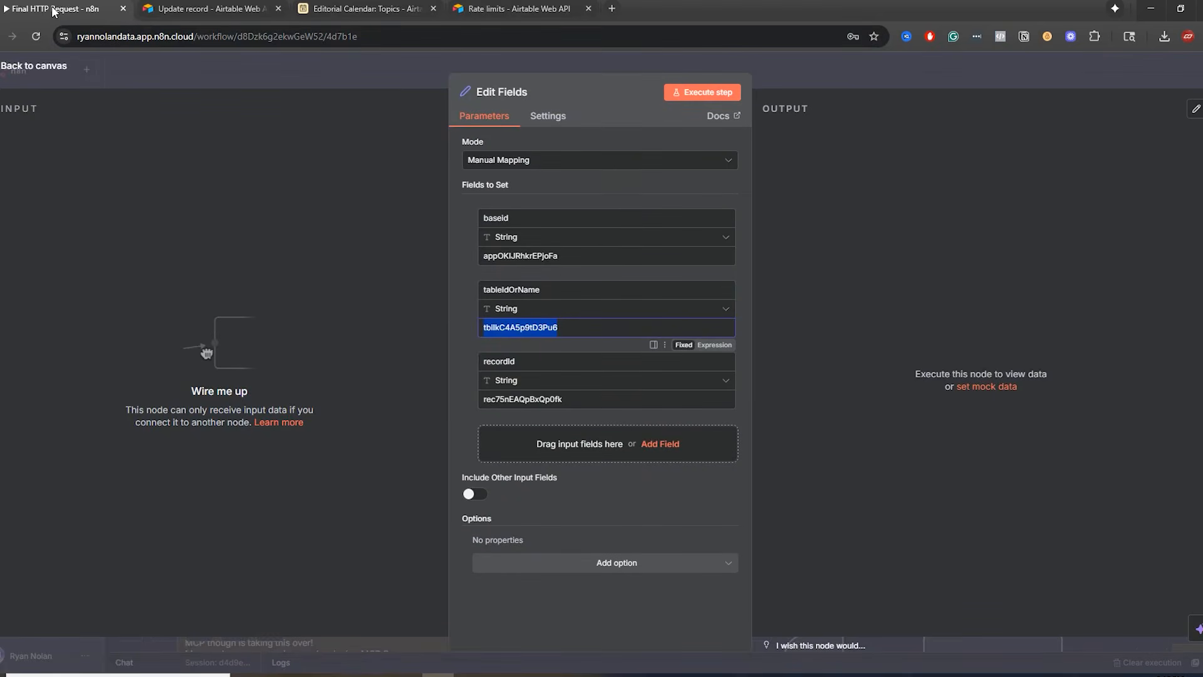
pyautogui.click(304, 11)
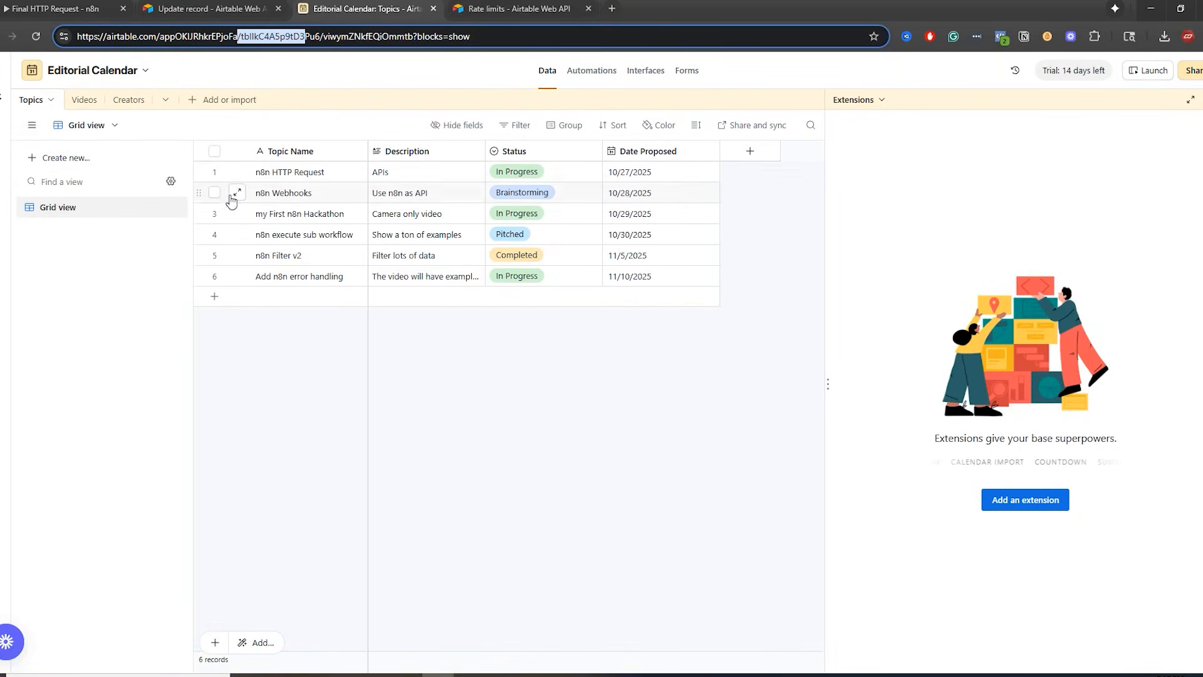
pyautogui.click(237, 192)
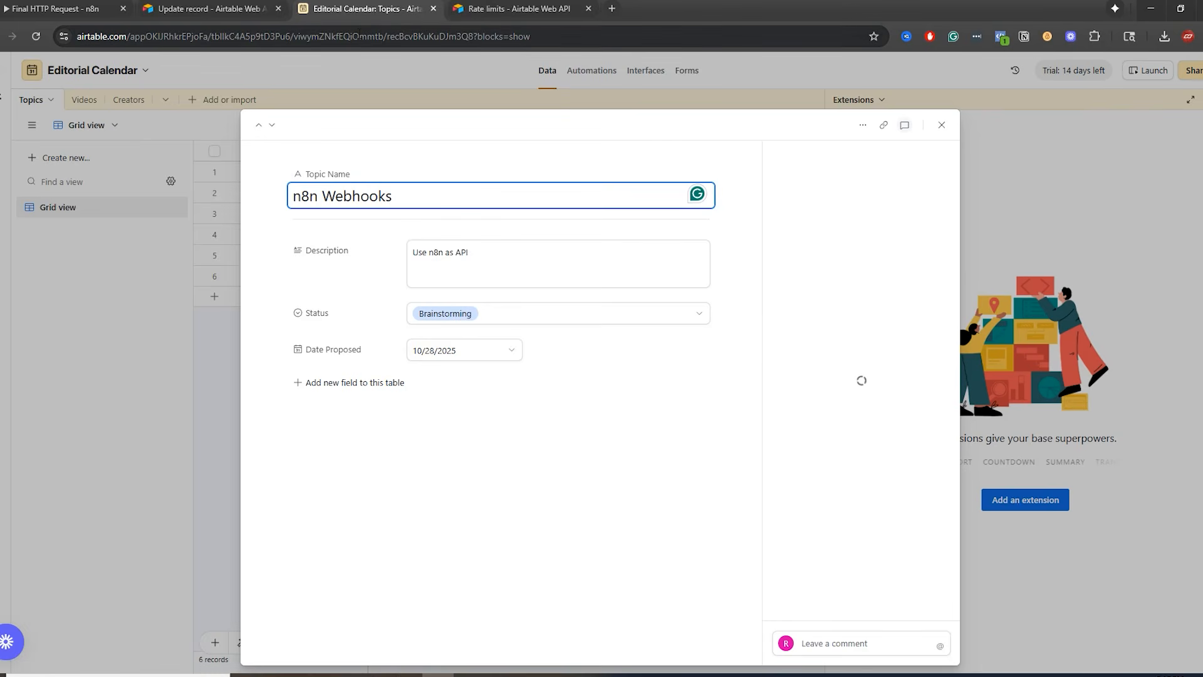
pyautogui.moveTo(387, 37); pyautogui.dragTo(475, 38)
# - Switch back to n8n, check the baseid value in the Edit Fields node, and close the node
pyautogui.click(56, 8)
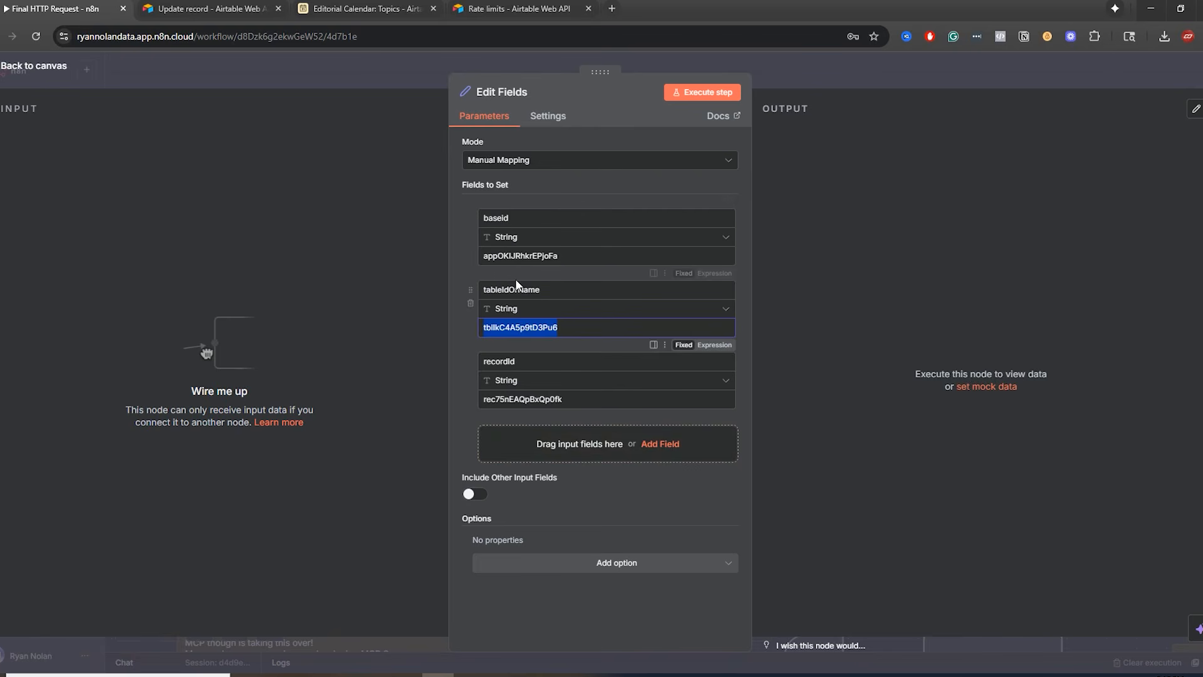
pyautogui.moveTo(515, 255); pyautogui.dragTo(543, 256)
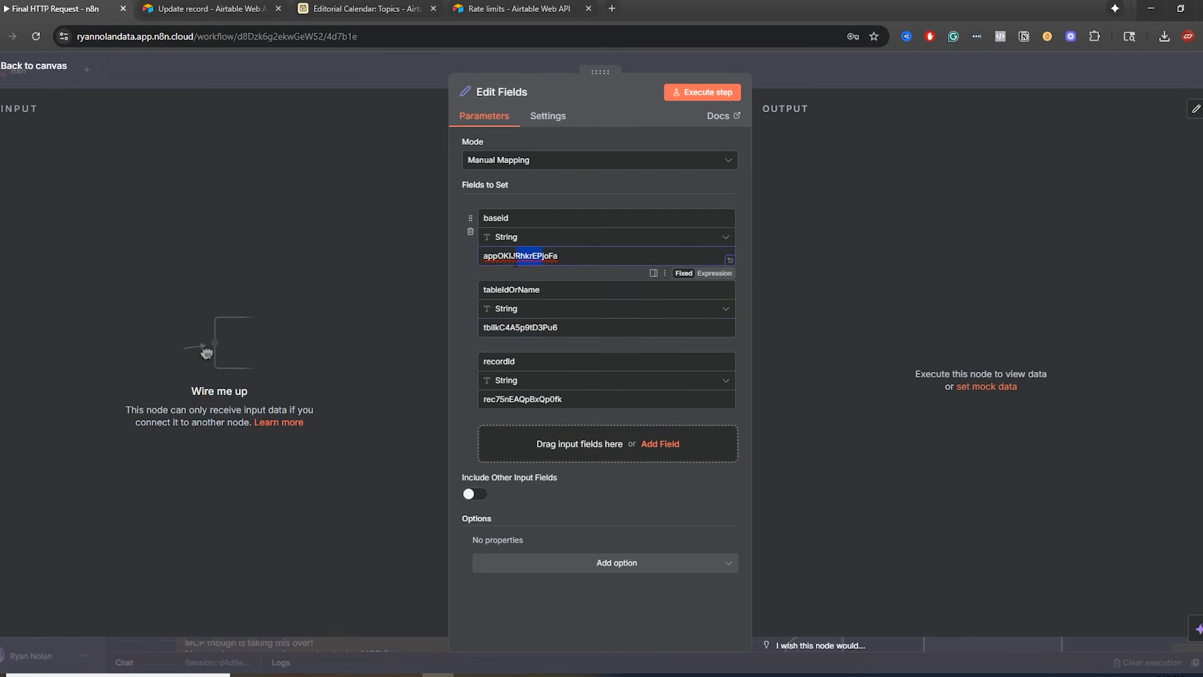
pyautogui.click(771, 86)
# - Try to execute the nodes preceding HTTP Request16 from inside that node, and return to the canvas
pyautogui.doubleClick(1014, 339)
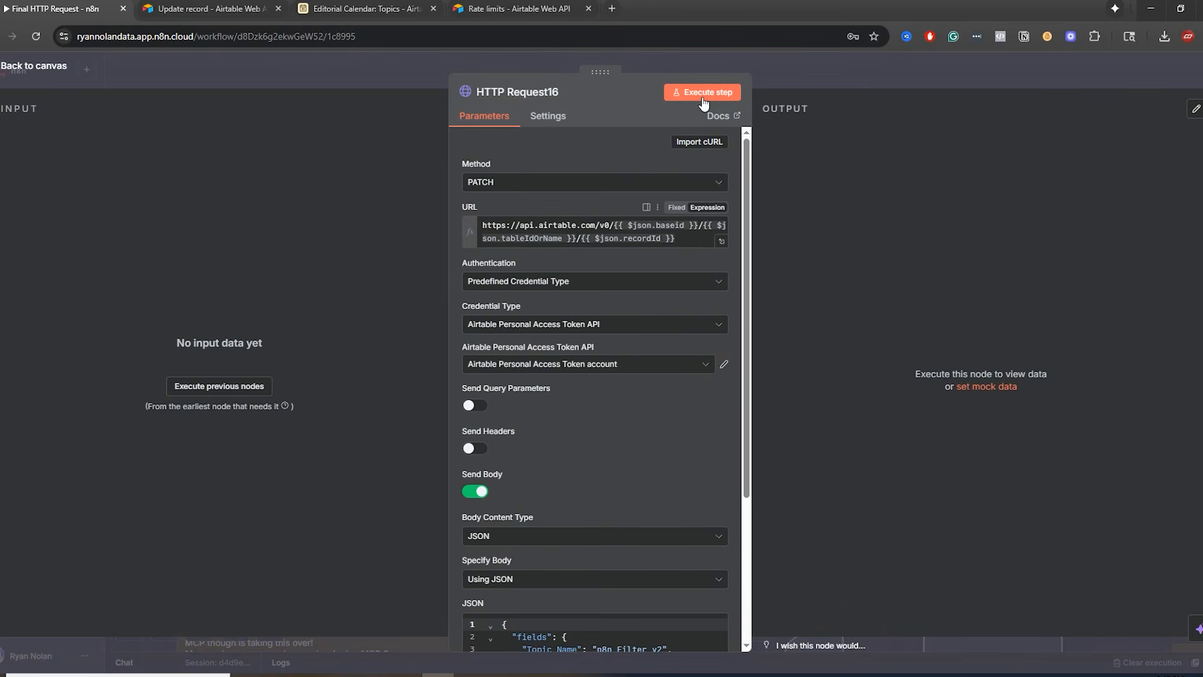
pyautogui.click(237, 394)
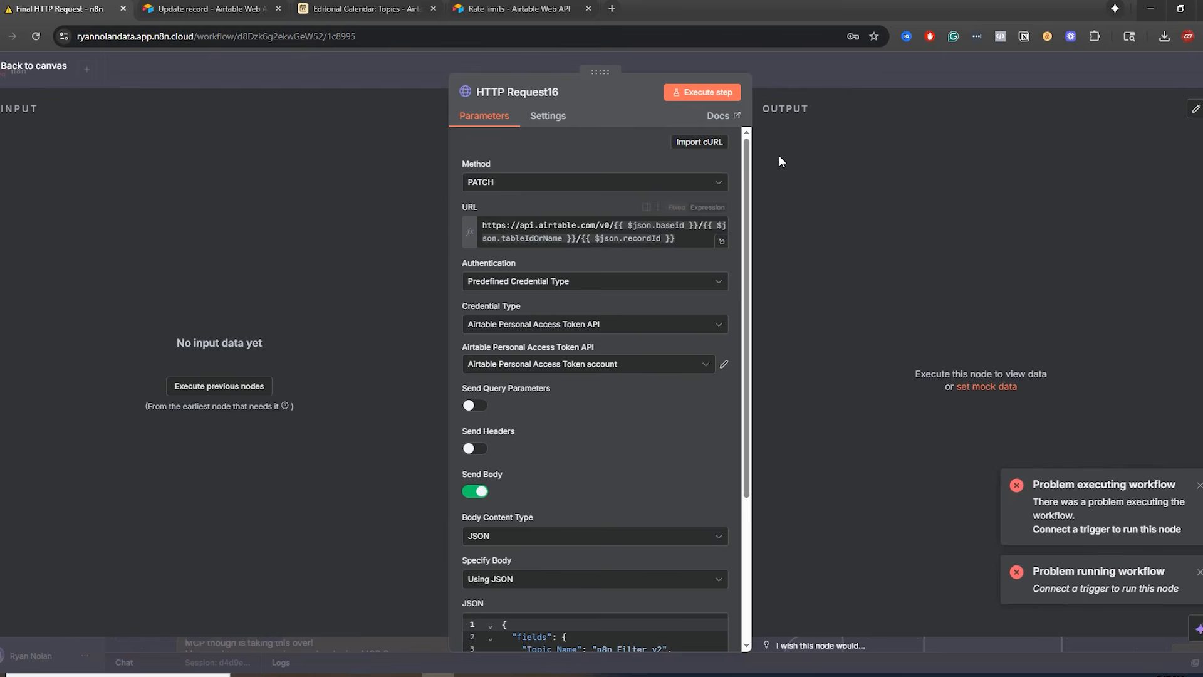
pyautogui.click(900, 81)
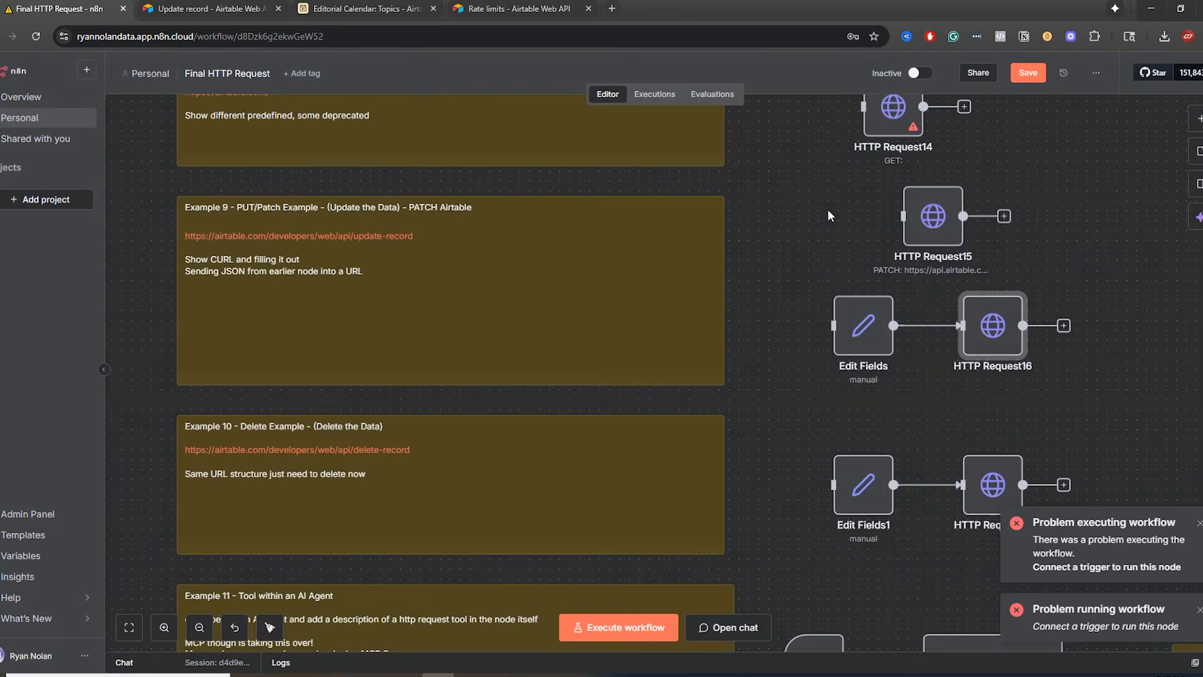
# - Move the manual 'When clicking Execute workflow' trigger from Example 1 to Example 9 and connect it to the Edit Fields node
pyautogui.scroll(3, 709, 430)
pyautogui.scroll(15, 709, 430)
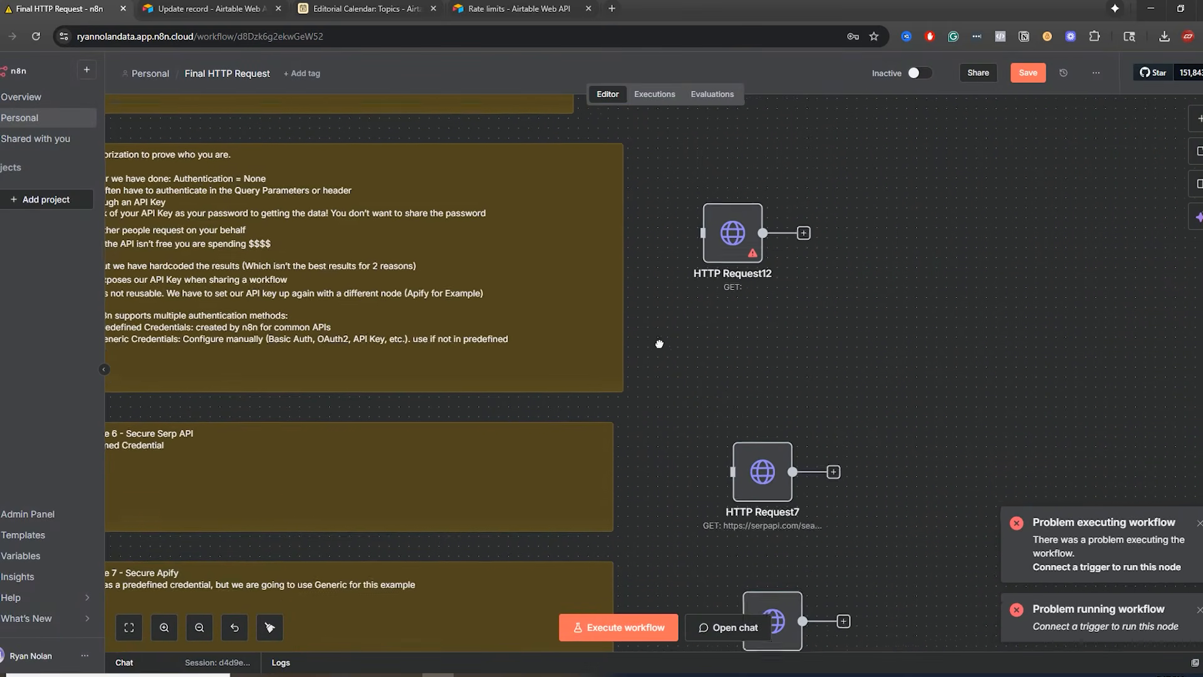
pyautogui.scroll(5, 718, 353)
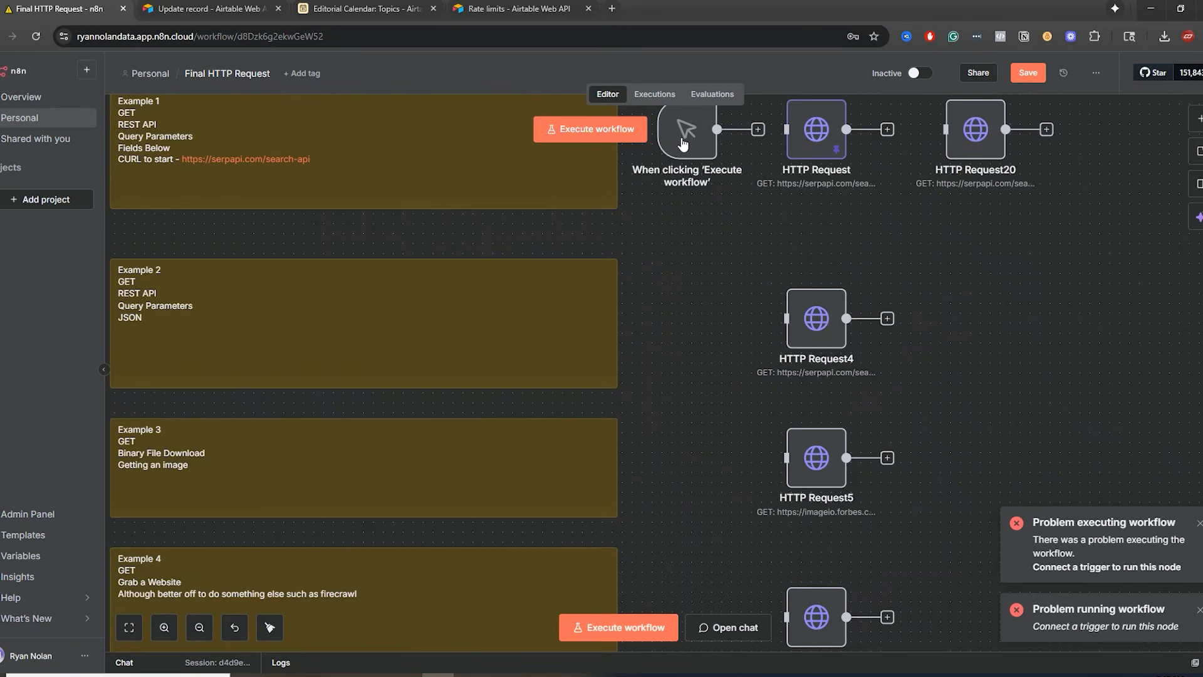
pyautogui.scroll(-6, 718, 354)
pyautogui.scroll(-15, 668, 360)
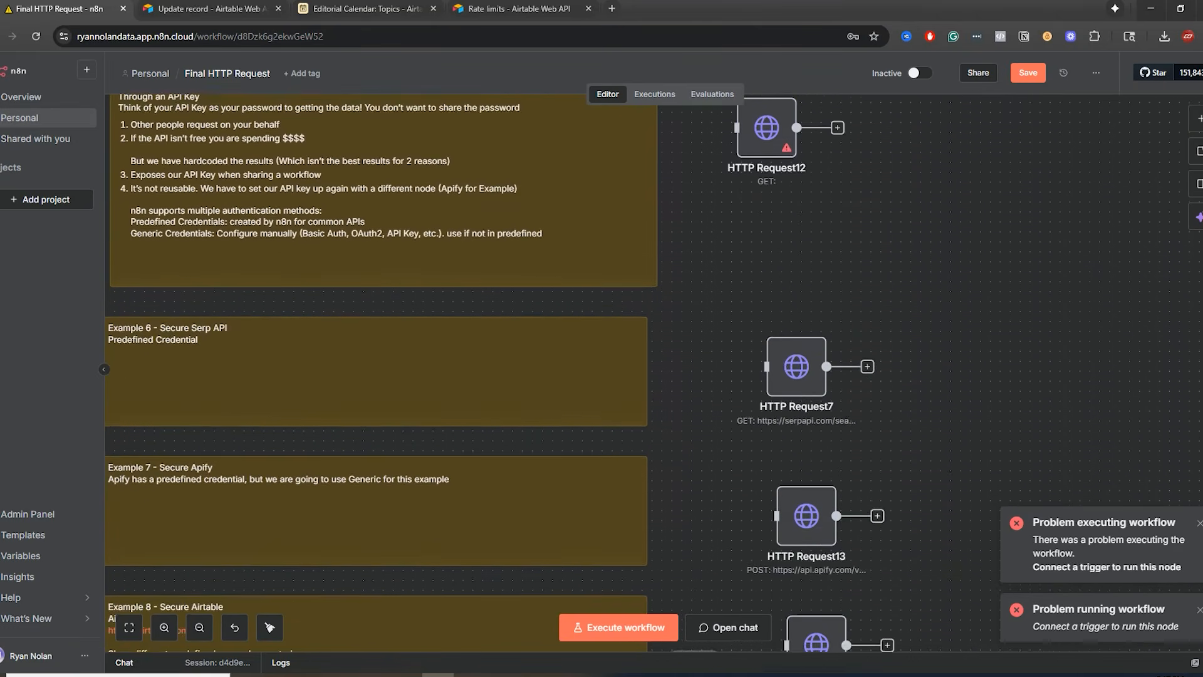
pyautogui.moveTo(668, 360); pyautogui.dragTo(637, 311)
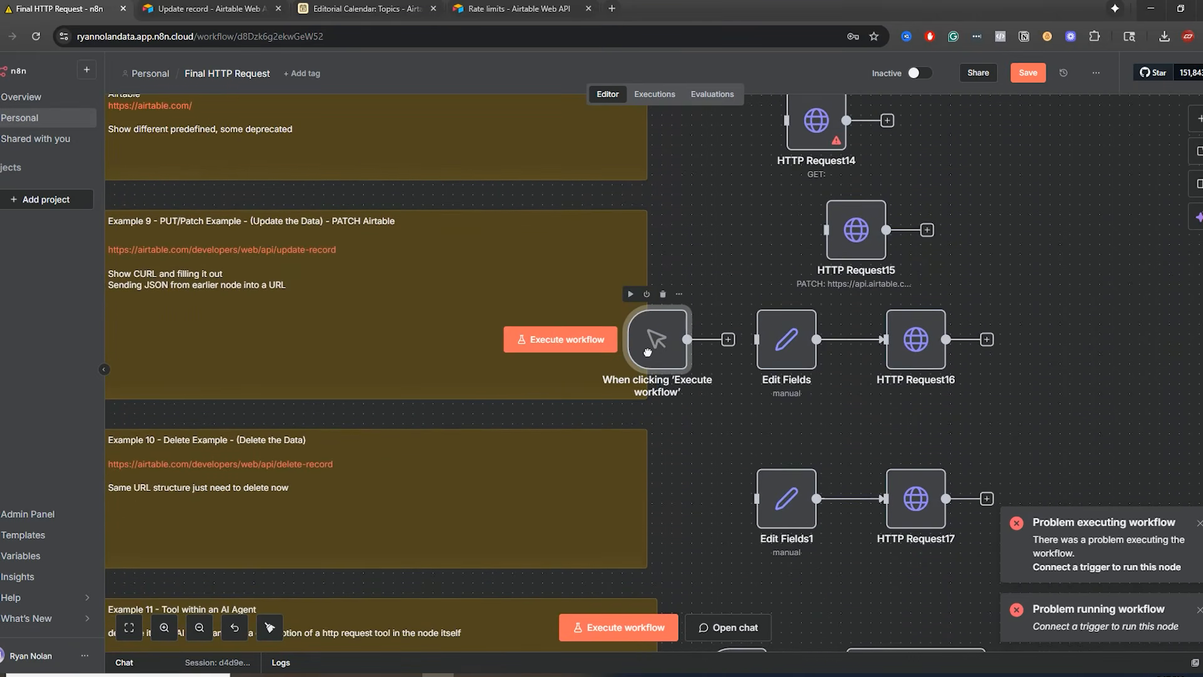
pyautogui.moveTo(790, 345); pyautogui.dragTo(757, 340)
pyautogui.moveTo(663, 367)
pyautogui.mouseDown()
pyautogui.moveTo(684, 366)
pyautogui.moveTo(673, 365)
pyautogui.mouseUp()
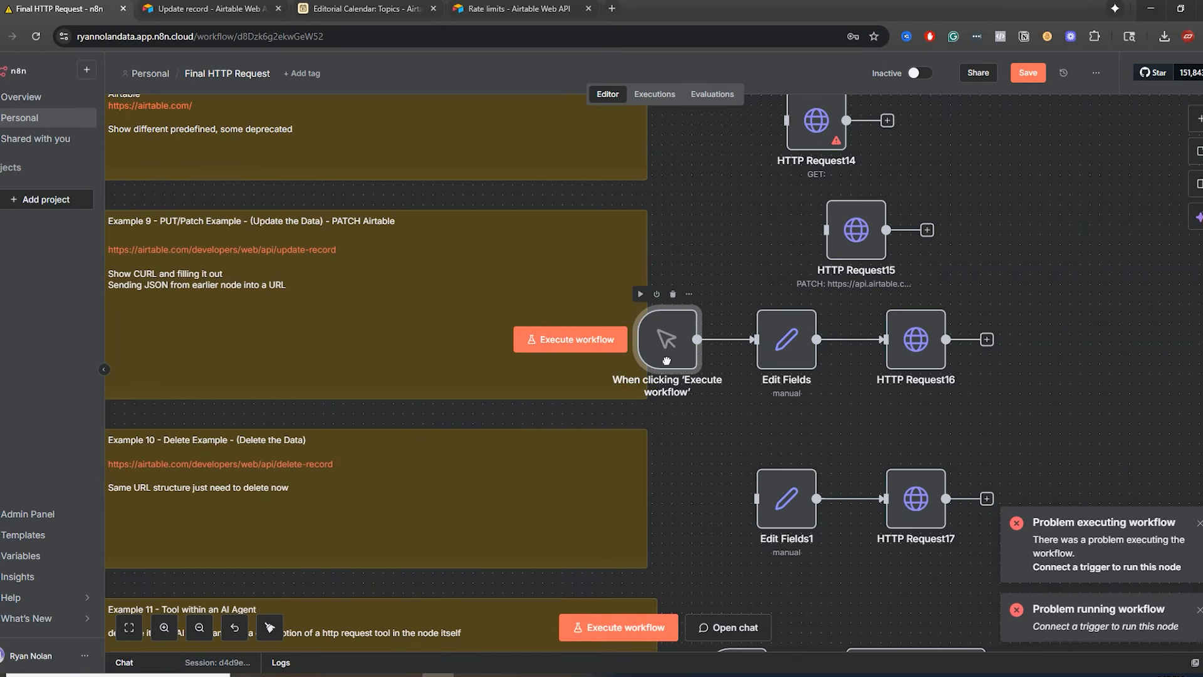
# - Execute the Edit Fields node in Example 9 and return to the canvas
pyautogui.doubleClick(759, 362)
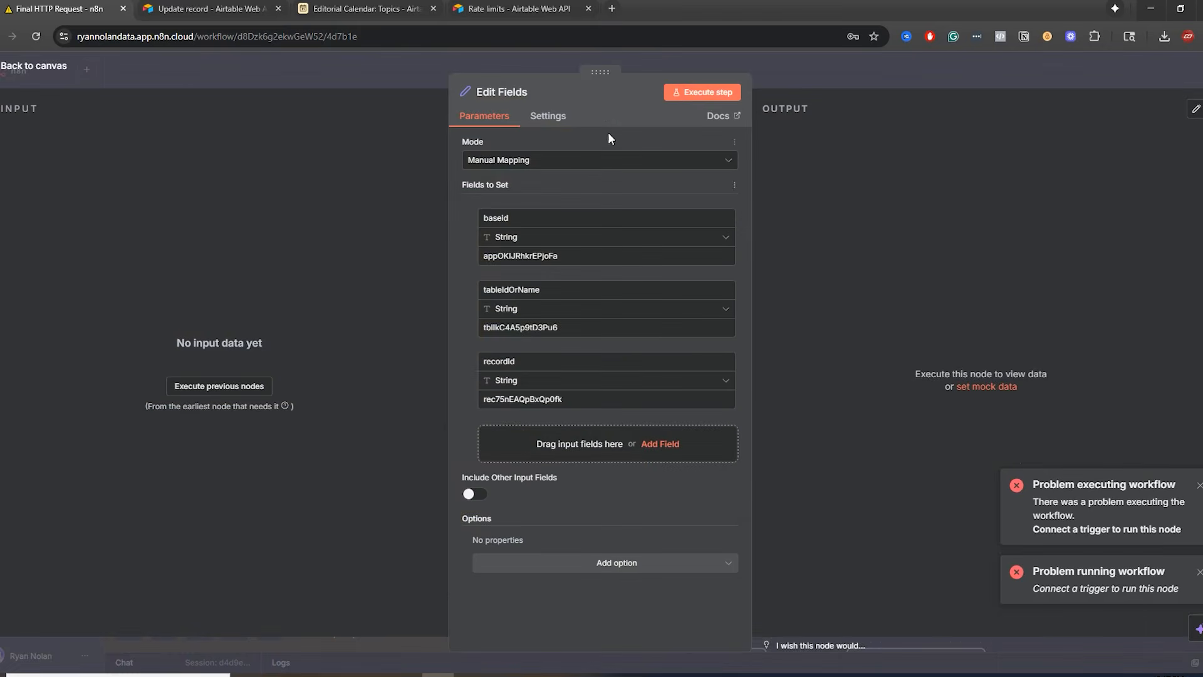
pyautogui.click(703, 92)
pyautogui.click(855, 66)
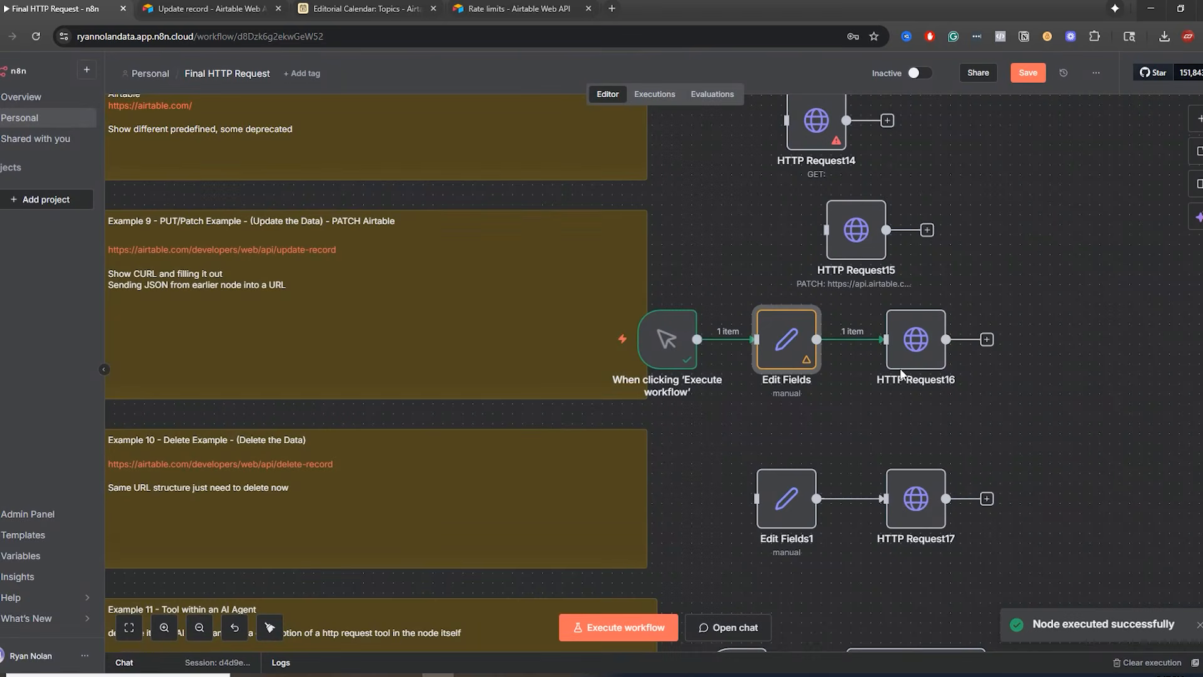
# - Open HTTP Request16 and examine its resolved URL, request method, Airtable credential settings and JSON body
pyautogui.doubleClick(904, 352)
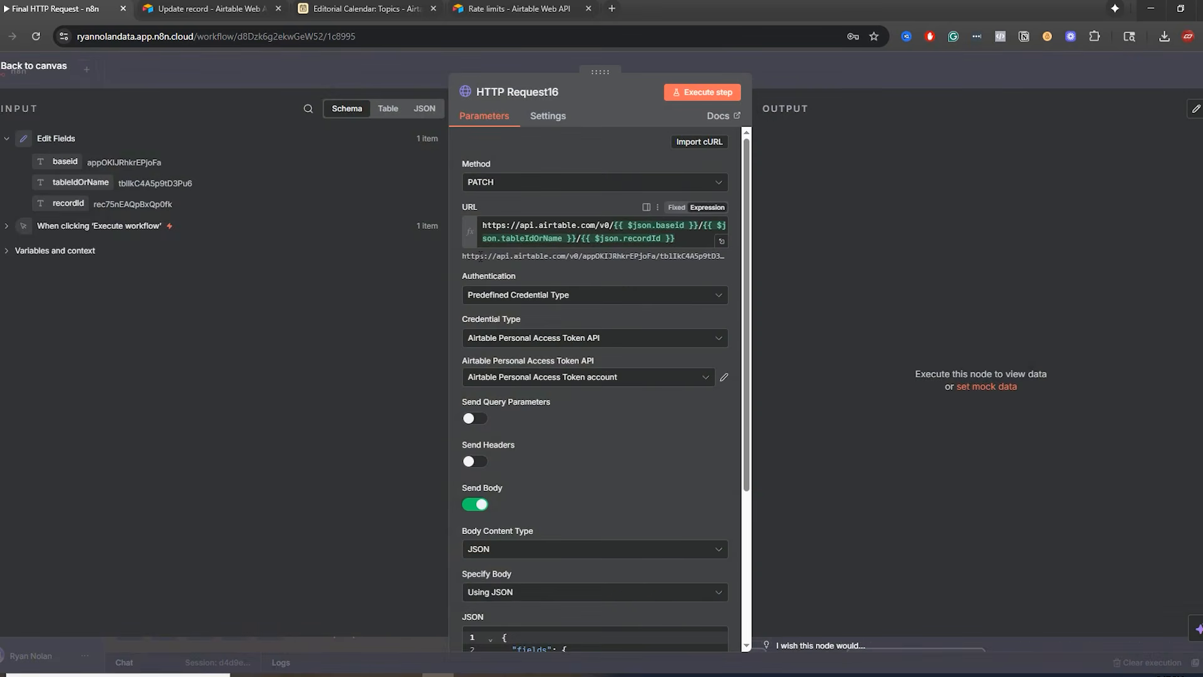
pyautogui.moveTo(463, 255); pyautogui.dragTo(685, 262)
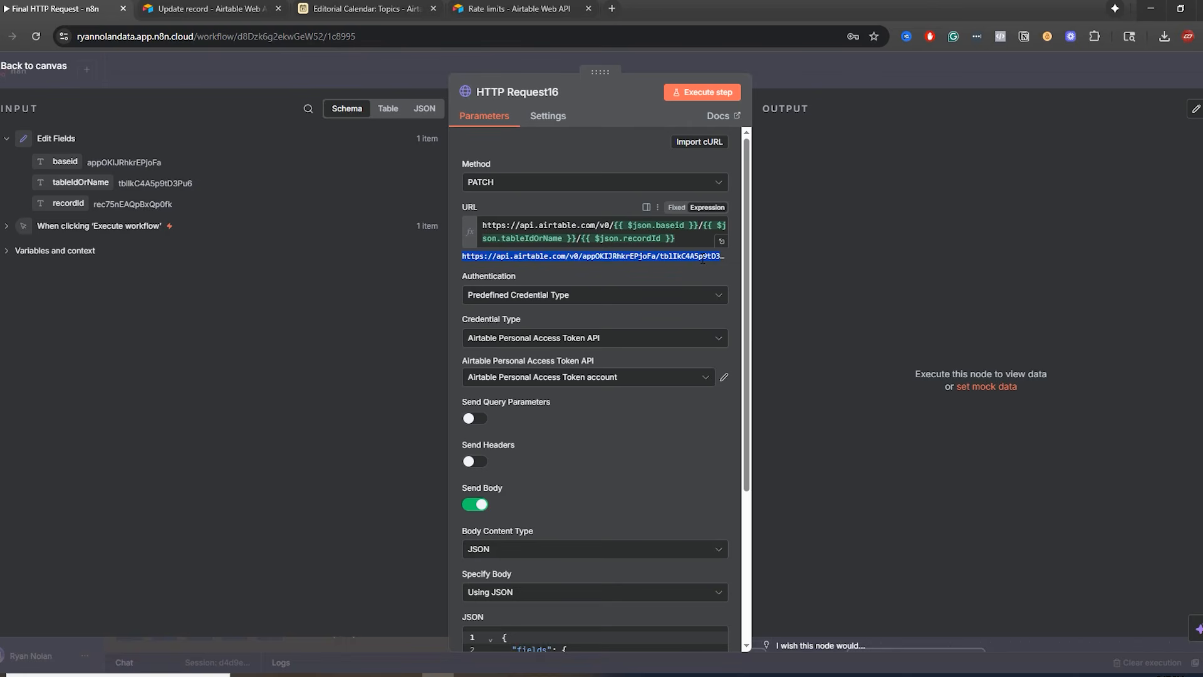
pyautogui.click(515, 188)
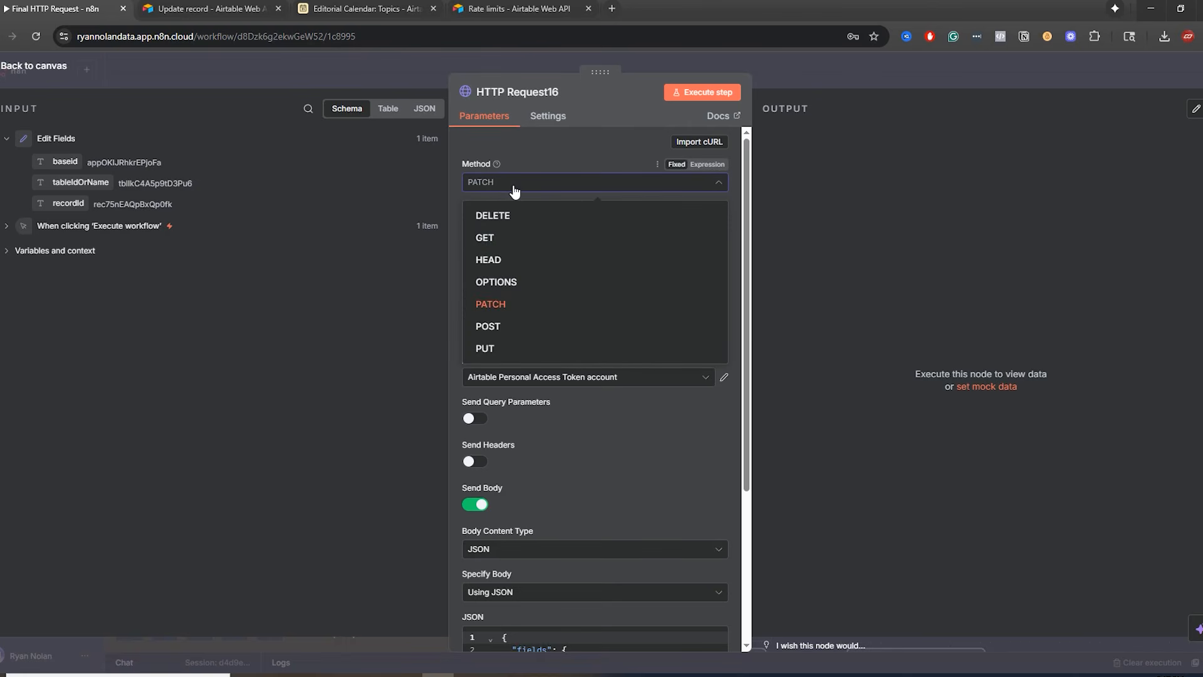
pyautogui.click(515, 189)
pyautogui.click(351, 14)
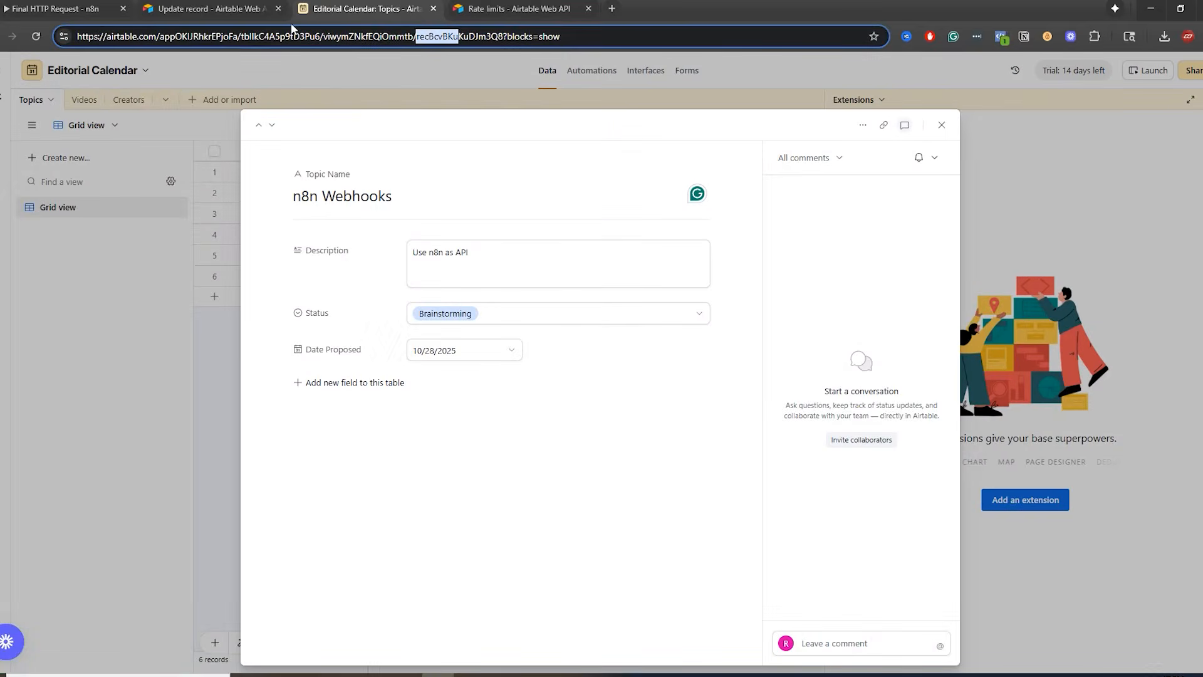
pyautogui.click(244, 12)
pyautogui.click(80, 16)
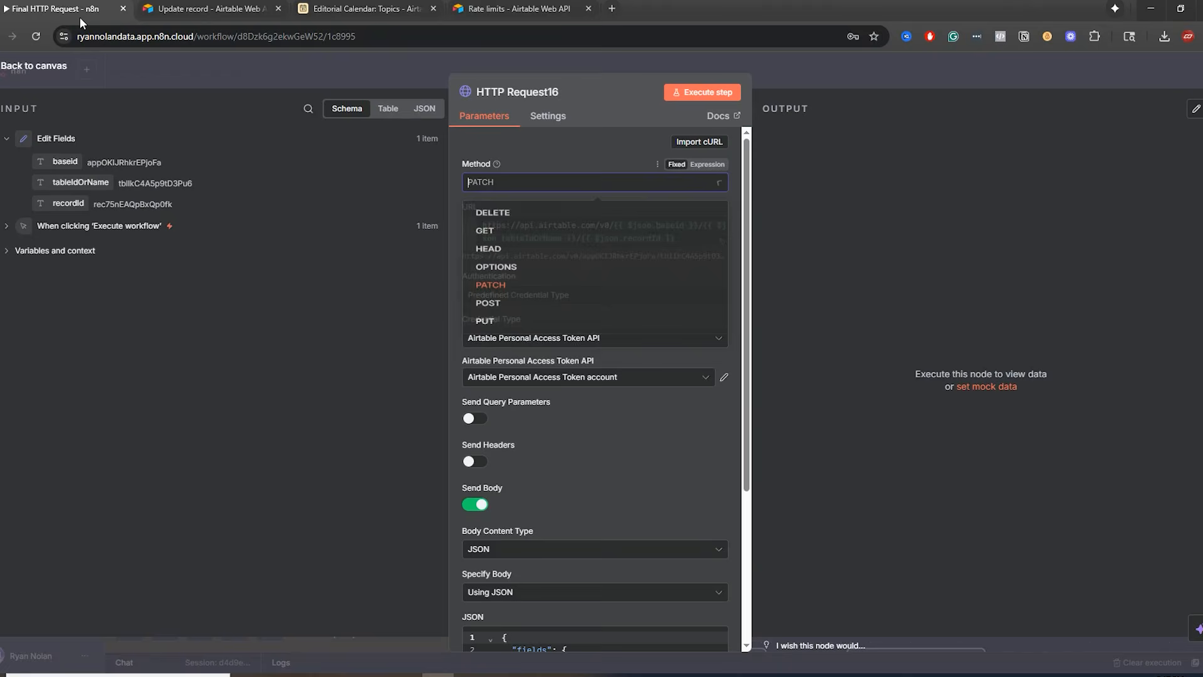
pyautogui.click(638, 464)
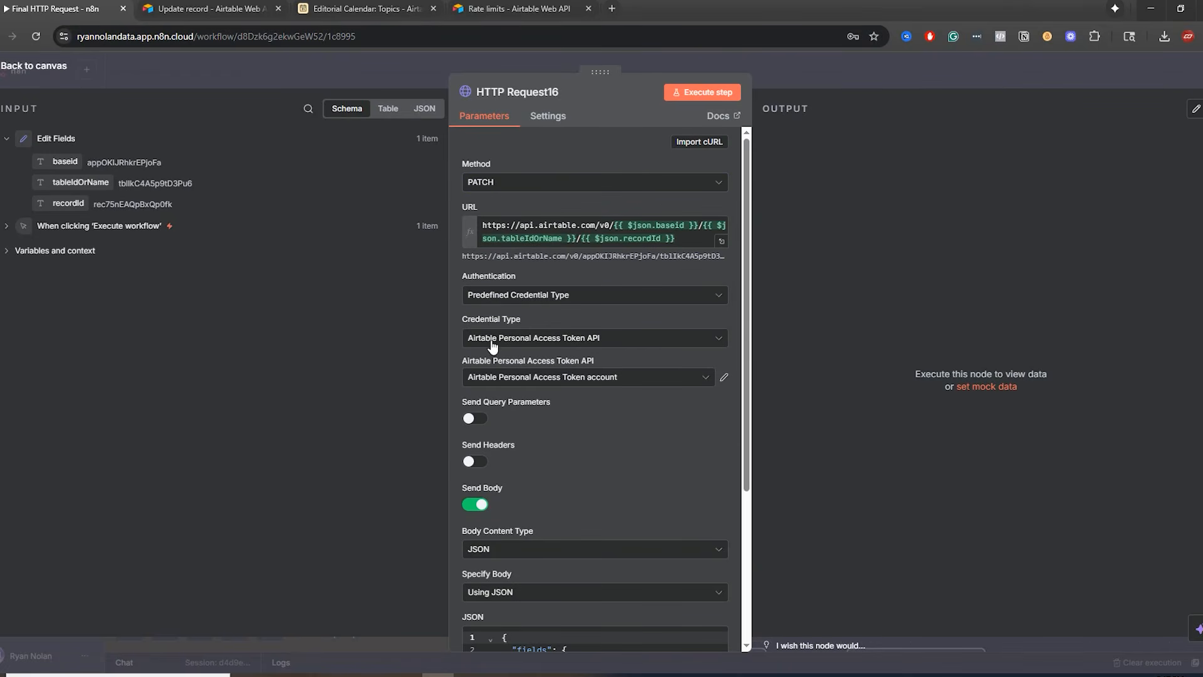
pyautogui.scroll(-2, 585, 379)
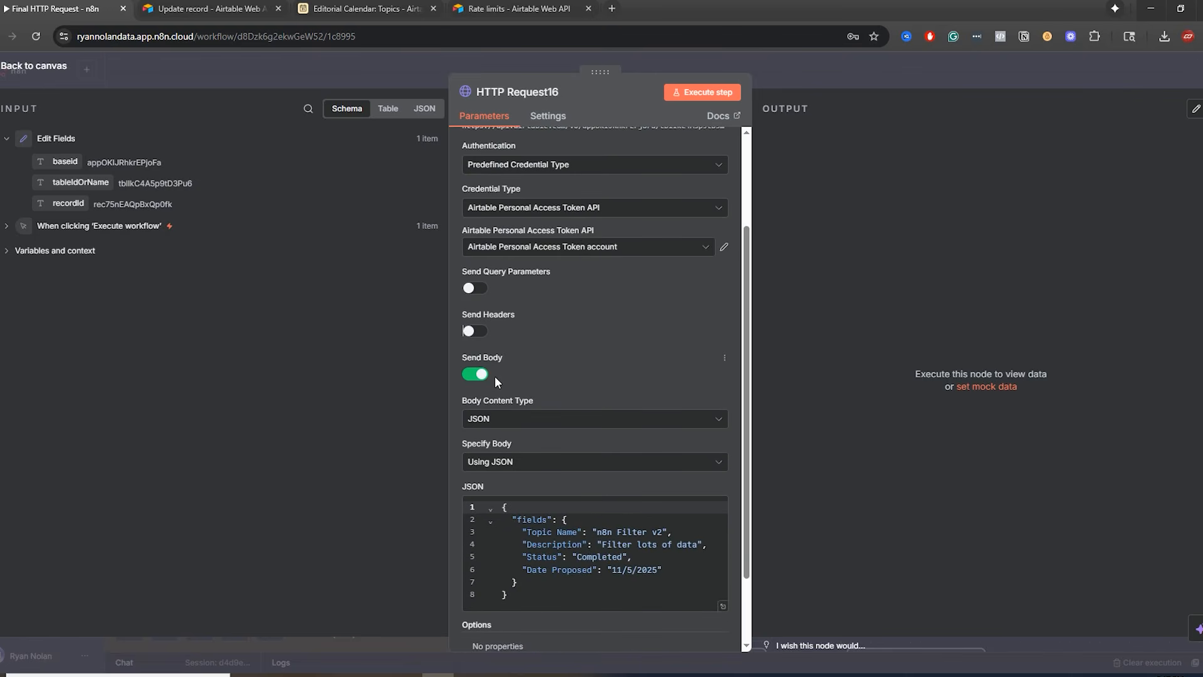
pyautogui.scroll(-2, 516, 370)
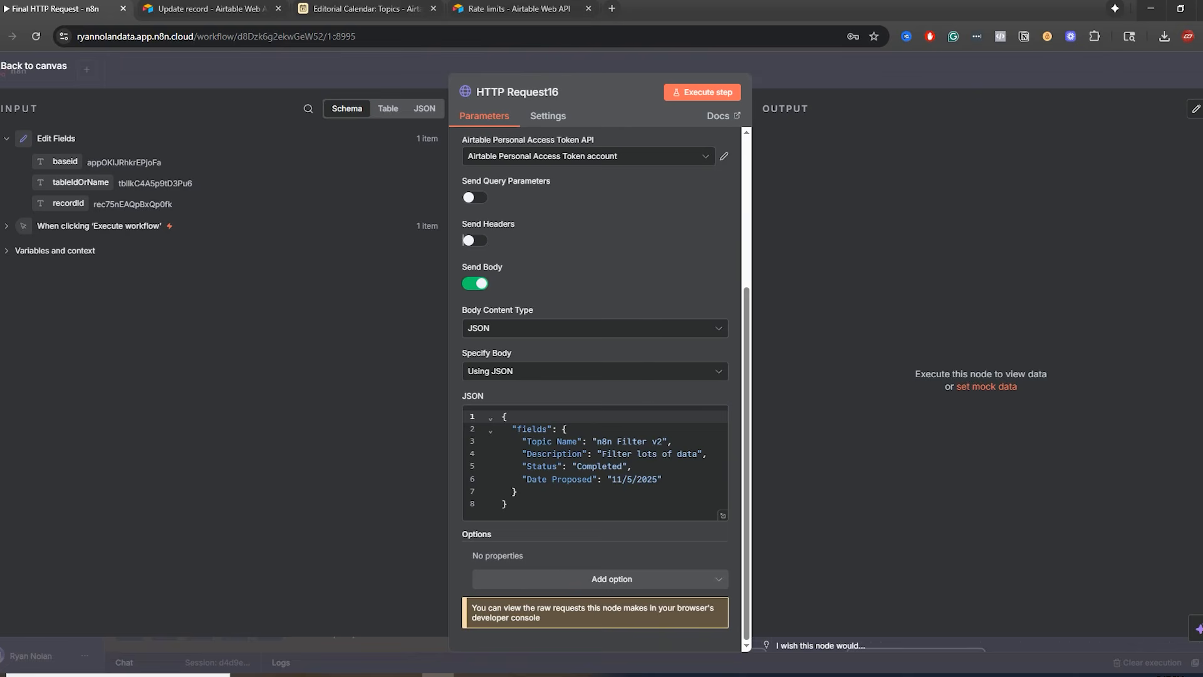
# - Switch to the Editorial Calendar base in Airtable, close the expanded record, check the n8n Filter v2 row, and switch back to n8n
pyautogui.click(342, 16)
pyautogui.click(503, 97)
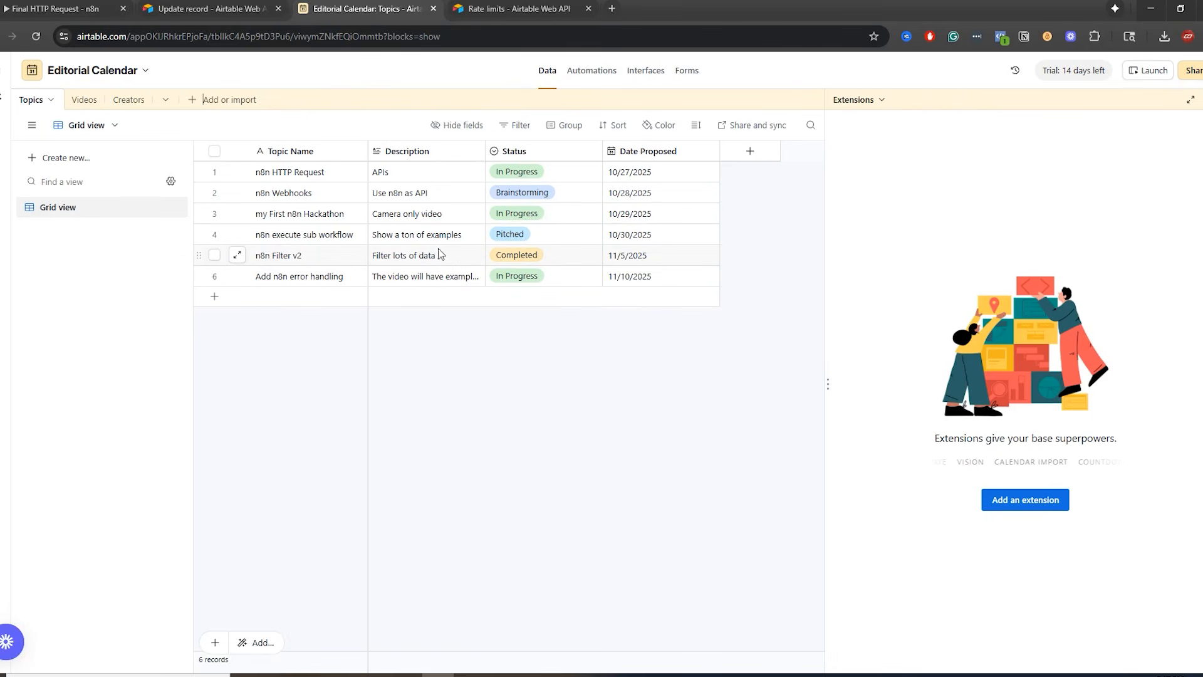
pyautogui.click(70, 10)
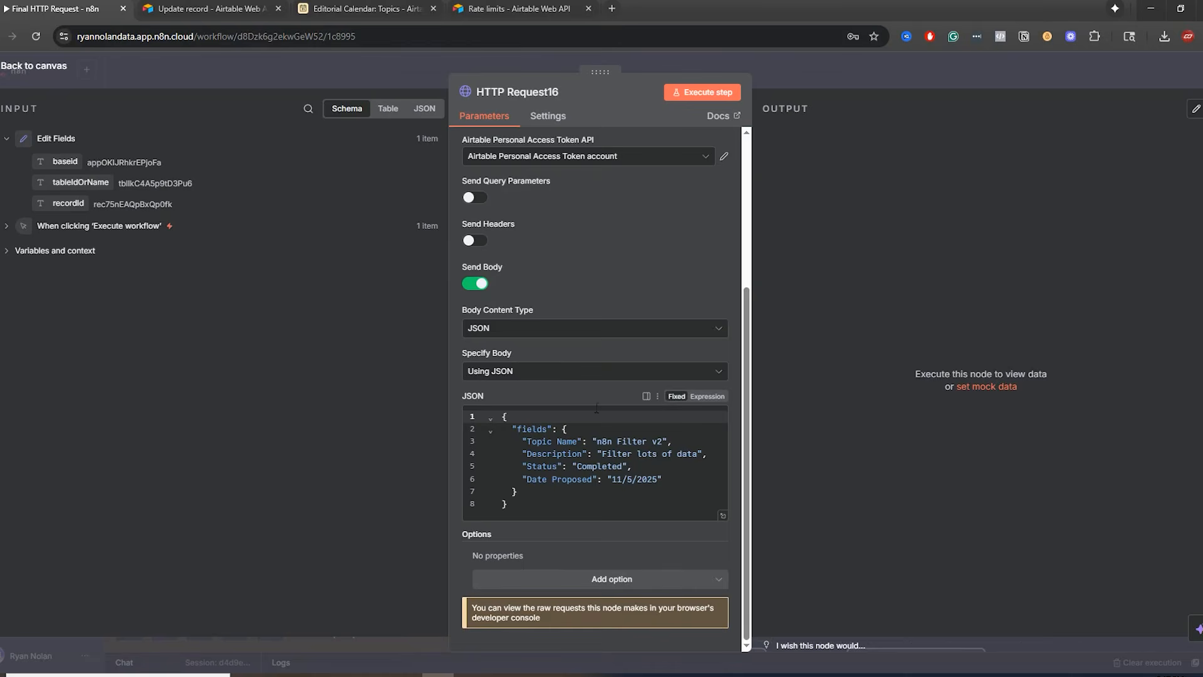
# - Set the JSON body's Topic Name to "n8n Filter v3", Description to "Filter lots of data live on Youtube" and Date Proposed to 11/7/2025, and execute HTTP Request16
pyautogui.click(661, 441)
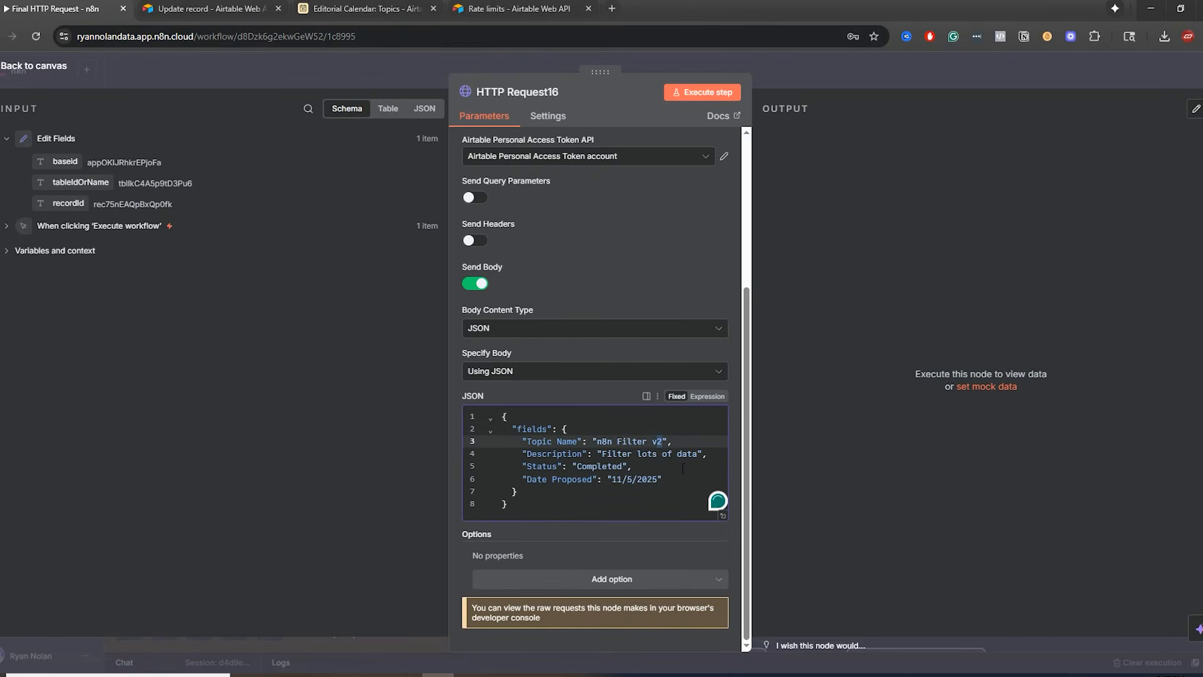
pyautogui.click(697, 453)
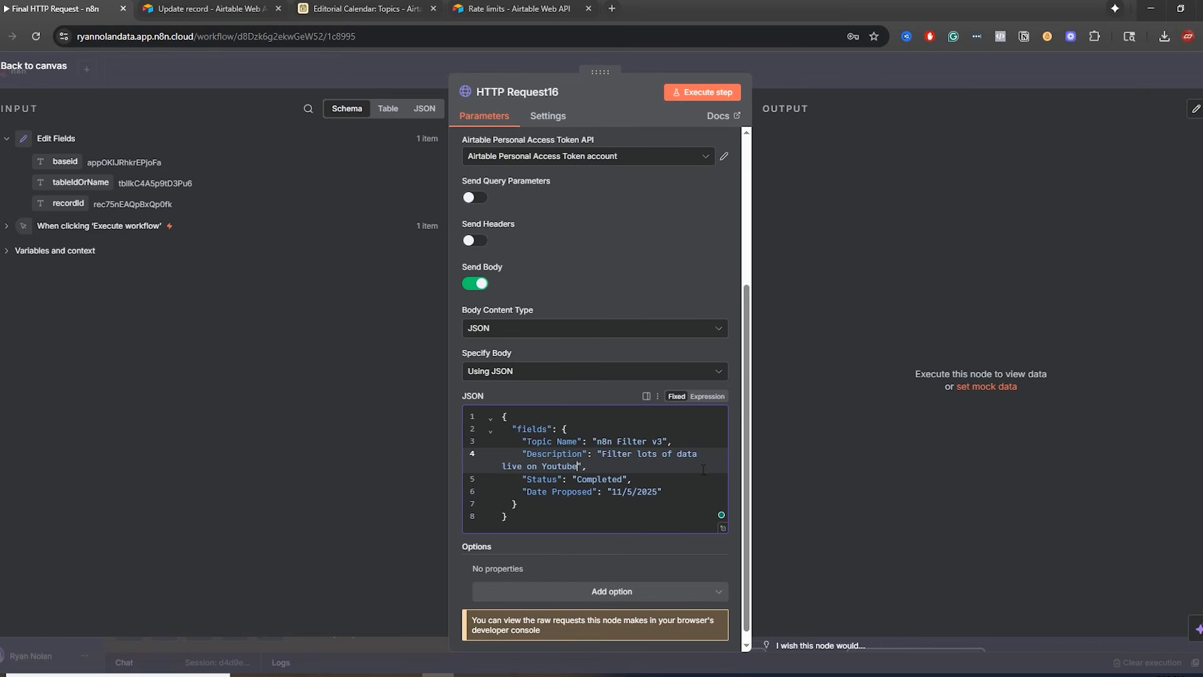
pyautogui.click(629, 492)
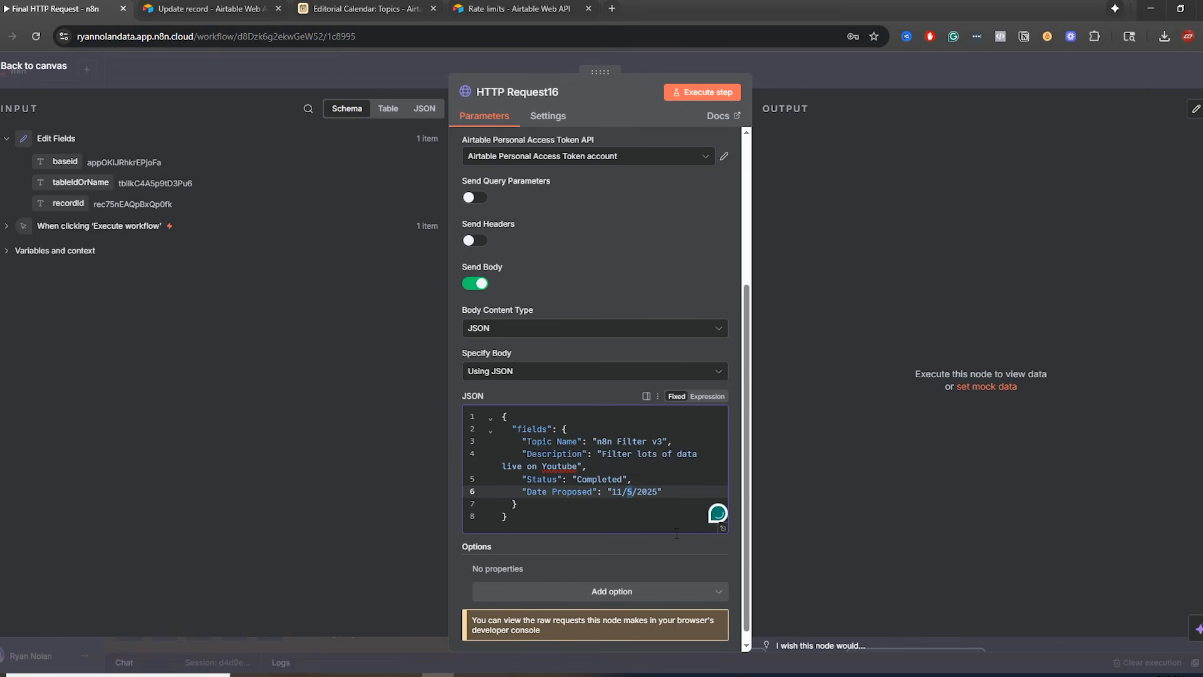
pyautogui.click(705, 92)
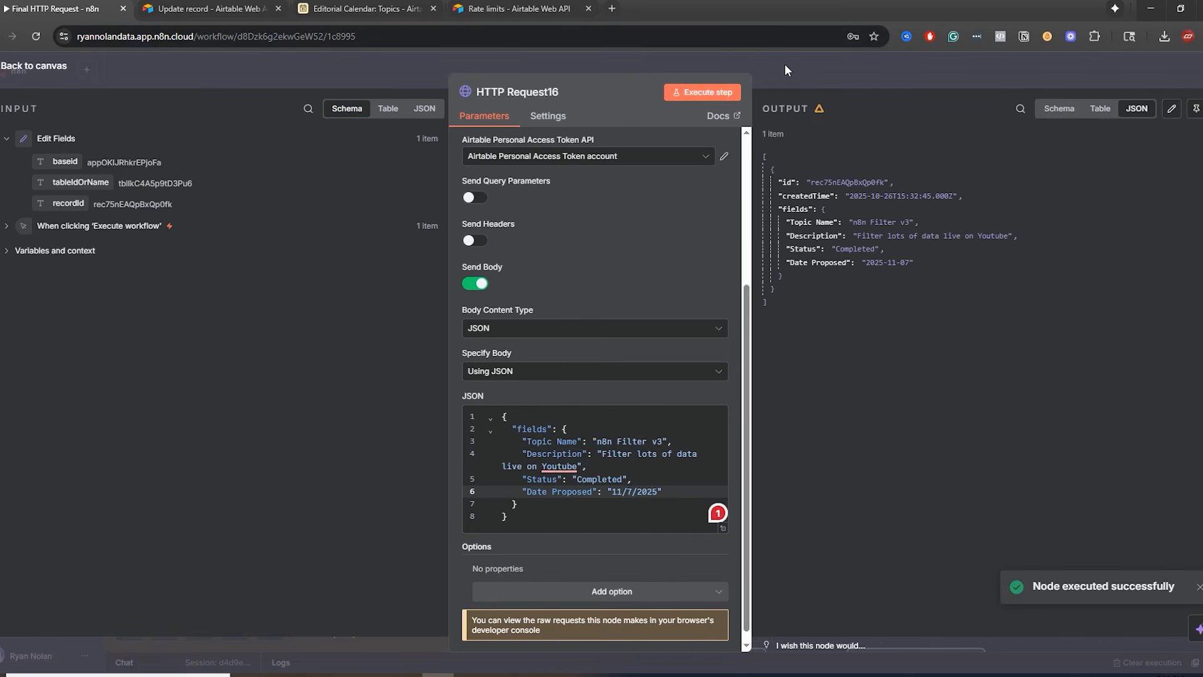
# - Check the updated row in Airtable's Editorial Calendar, switch back to n8n, and close HTTP Request16
pyautogui.click(207, 15)
pyautogui.click(339, 10)
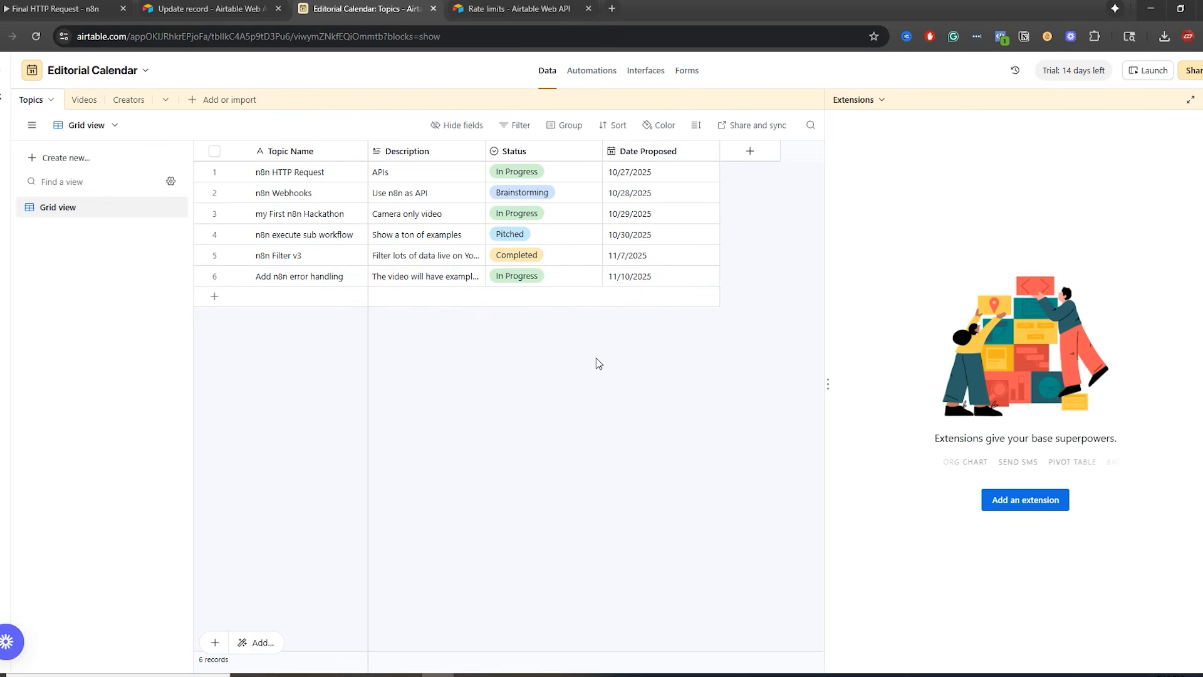
pyautogui.click(56, 10)
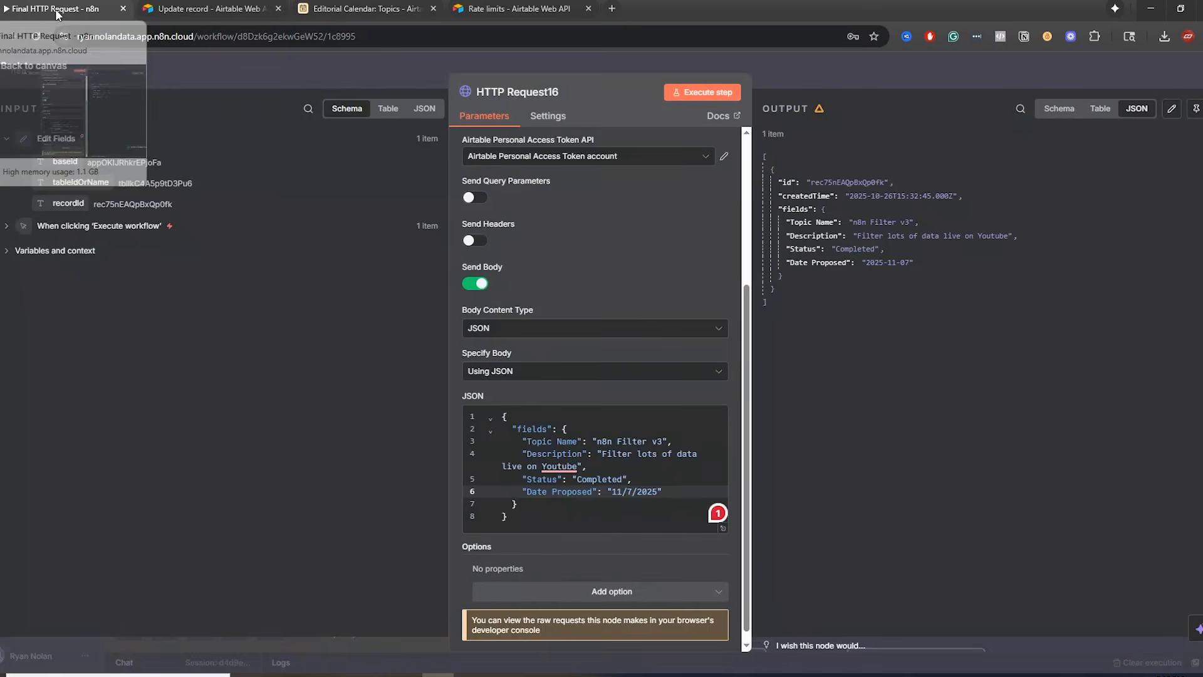
pyautogui.click(871, 72)
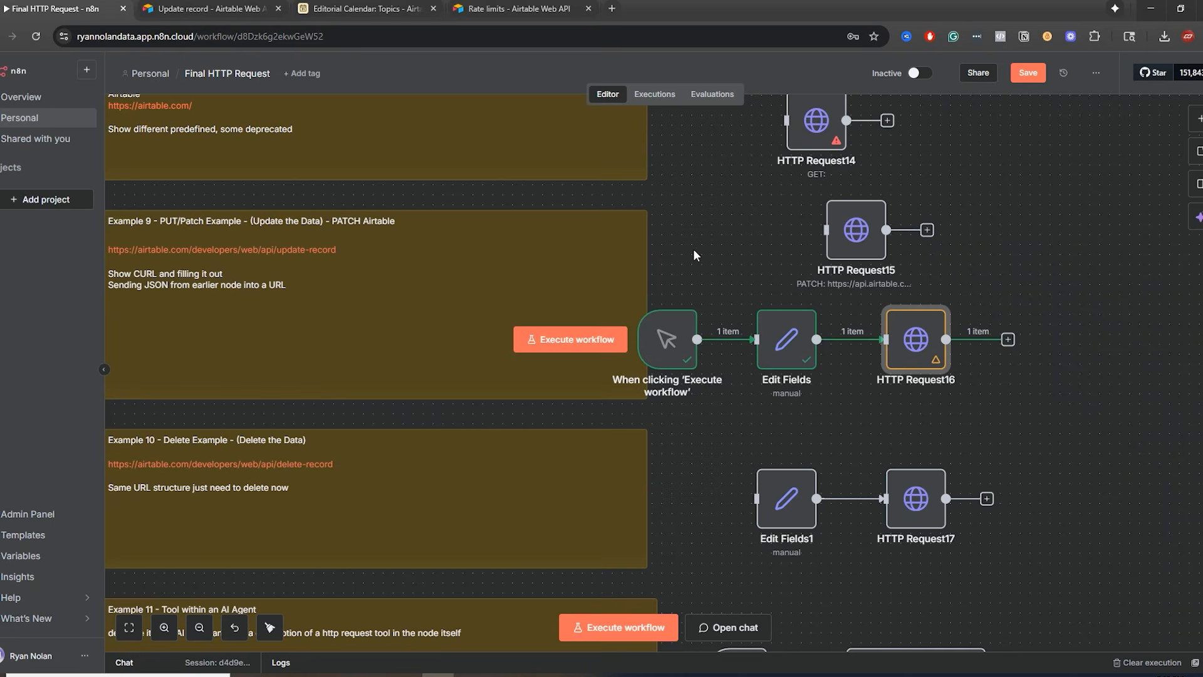
# - Move the manual 'When clicking Execute workflow' trigger from Example 9 to Example 10 and connect it to Edit Fields1
pyautogui.moveTo(694, 250); pyautogui.dragTo(774, 193)
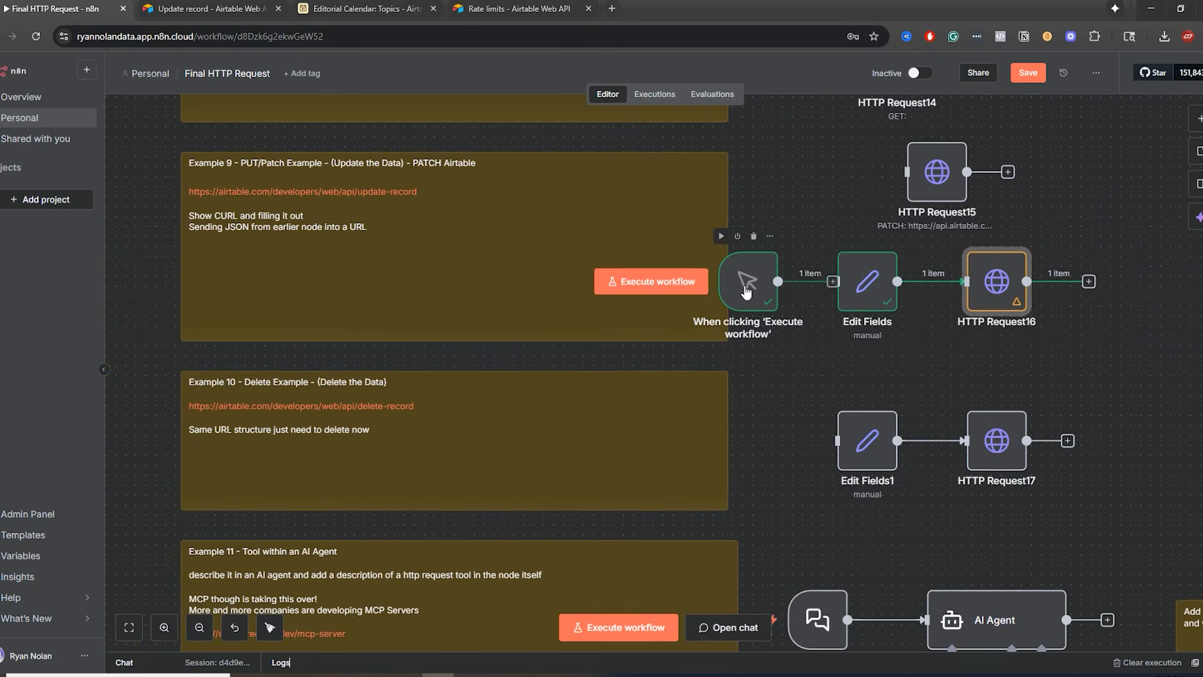
pyautogui.moveTo(746, 293); pyautogui.dragTo(727, 451)
pyautogui.moveTo(817, 441); pyautogui.dragTo(856, 457)
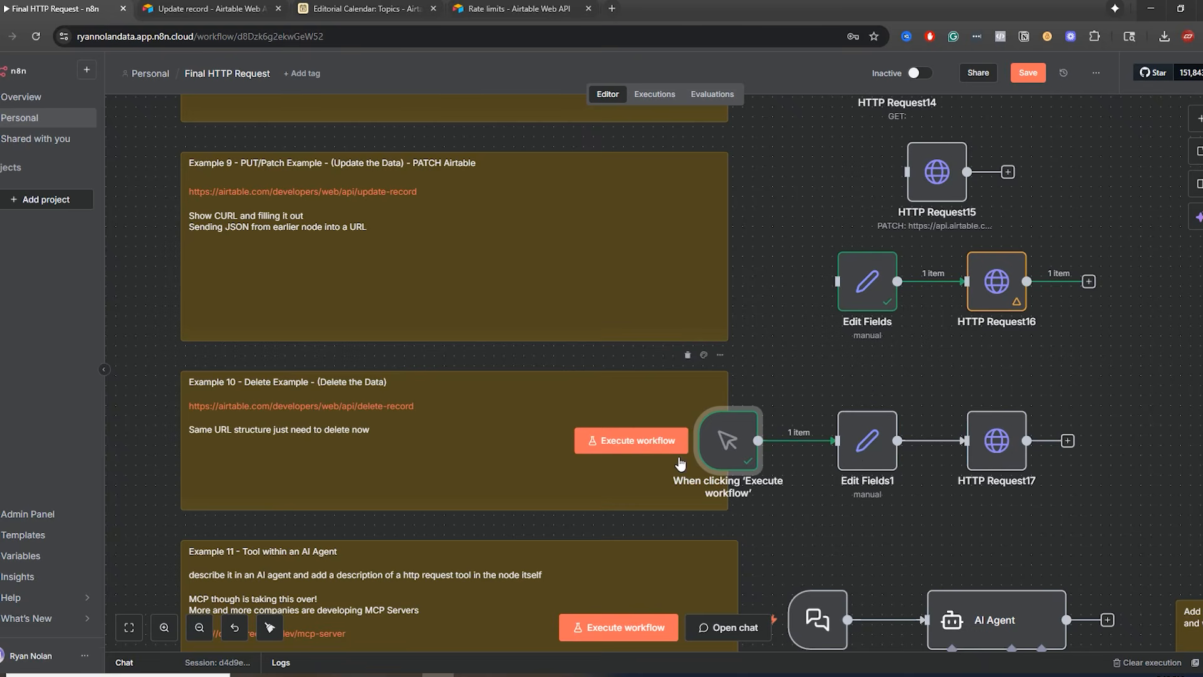
# - Open the Airtable delete-record documentation linked in the Example 10 note, examine the endpoint's path parameters, and switch back to n8n
pyautogui.rightClick(331, 412)
pyautogui.click(274, 410)
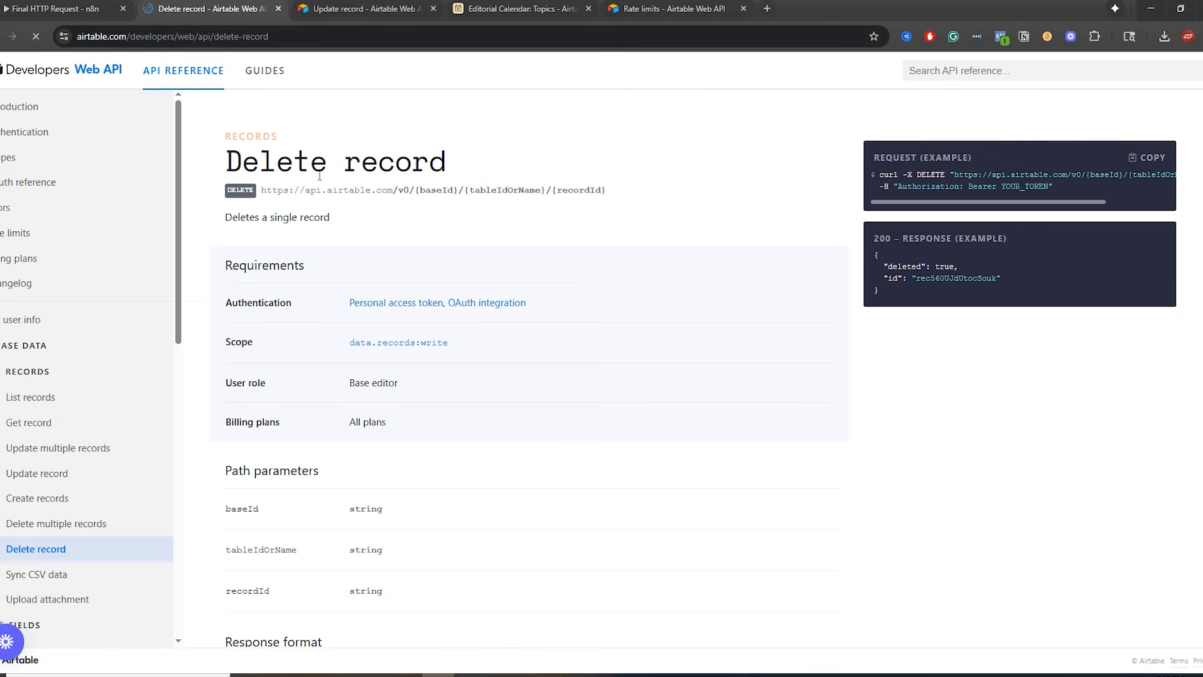
pyautogui.doubleClick(418, 192)
pyautogui.doubleClick(482, 191)
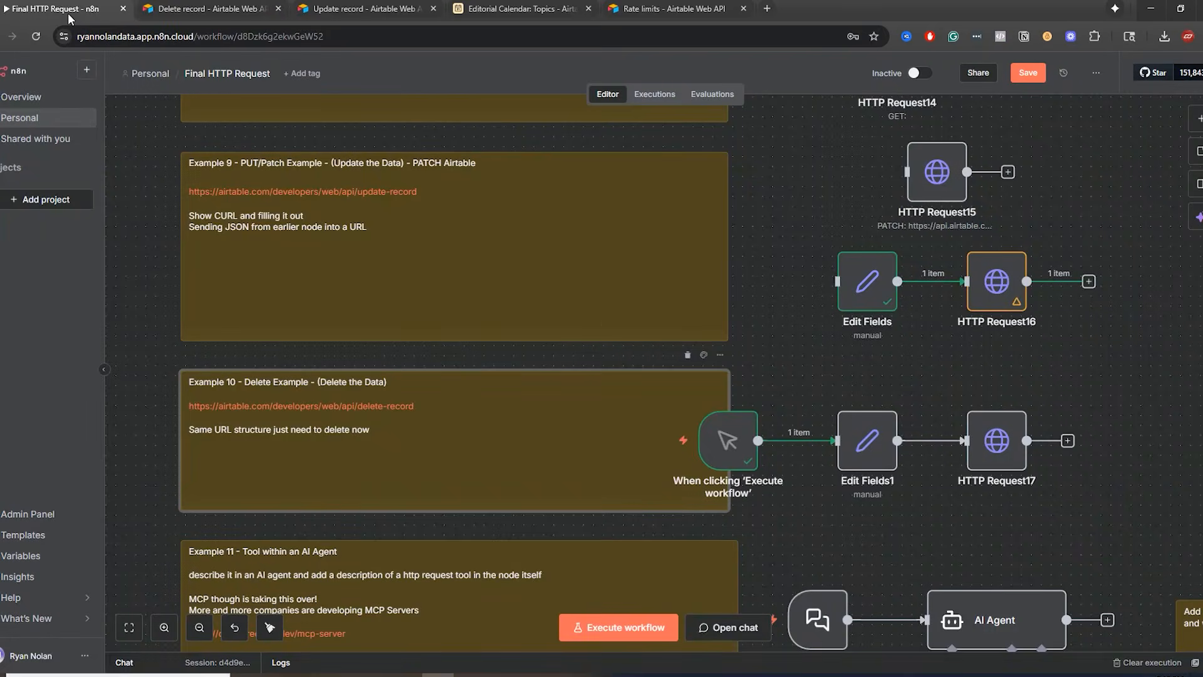
pyautogui.click(69, 11)
# - Expand the "Add n8n error handling" record in Airtable's Editorial Calendar and copy the record ID from its address
pyautogui.click(520, 9)
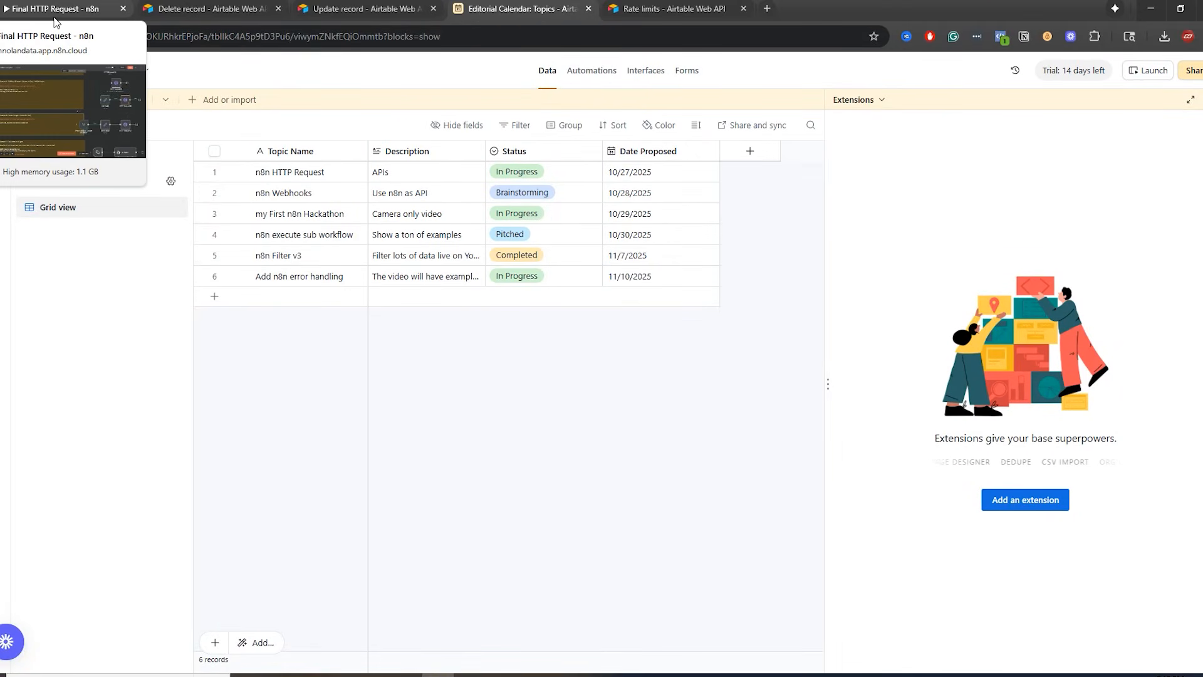
pyautogui.click(78, 9)
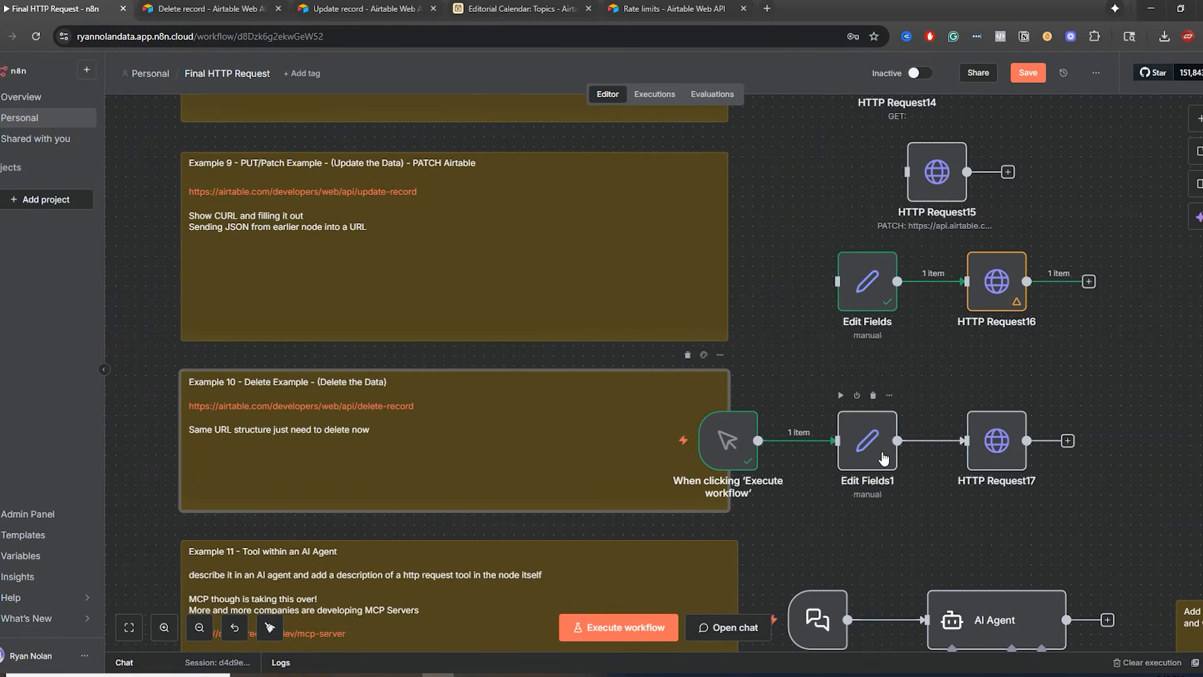
pyautogui.click(222, 9)
pyautogui.click(378, 16)
pyautogui.click(477, 15)
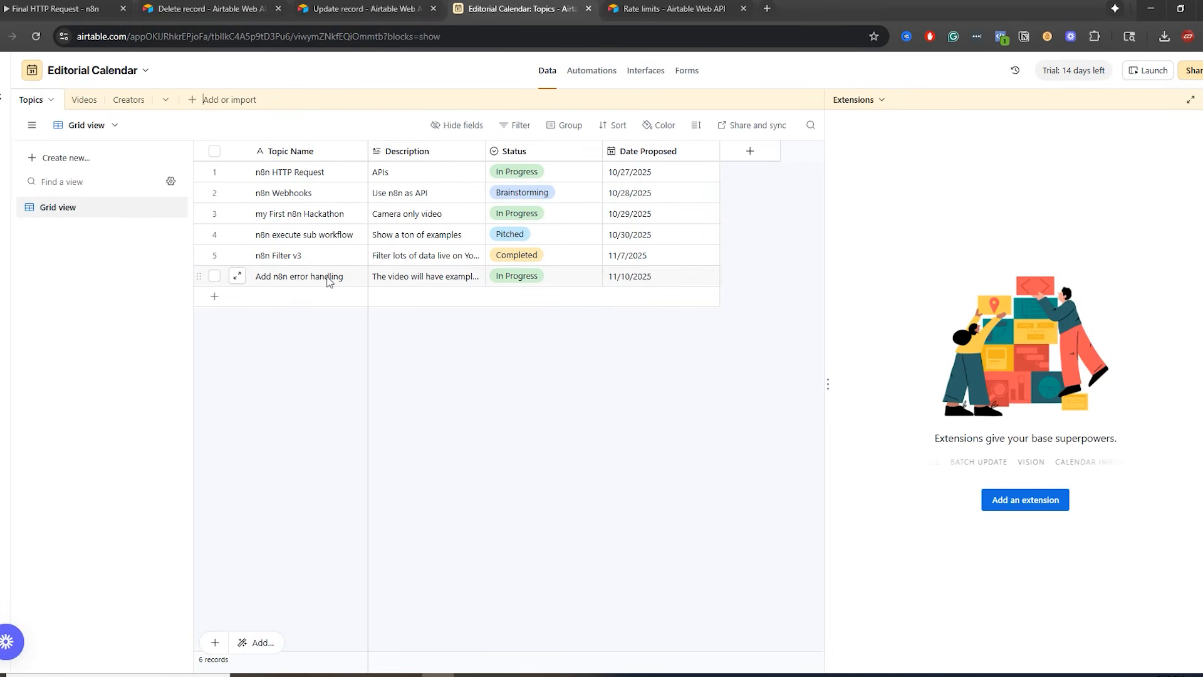
pyautogui.click(238, 278)
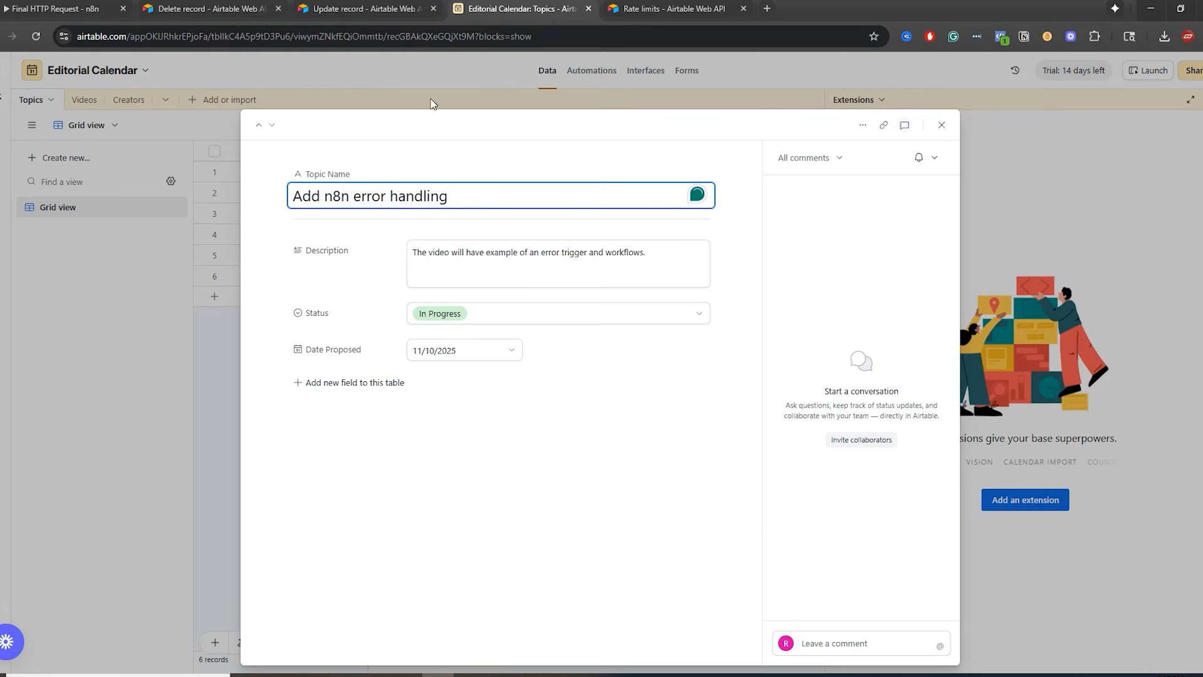
pyautogui.moveTo(386, 36); pyautogui.dragTo(478, 37)
pyautogui.hotkey('ctrl', 'c')
# - In n8n, replace the recordId value in Edit Fields1 with the copied record ID, execute the node, and return to the canvas
pyautogui.click(60, 8)
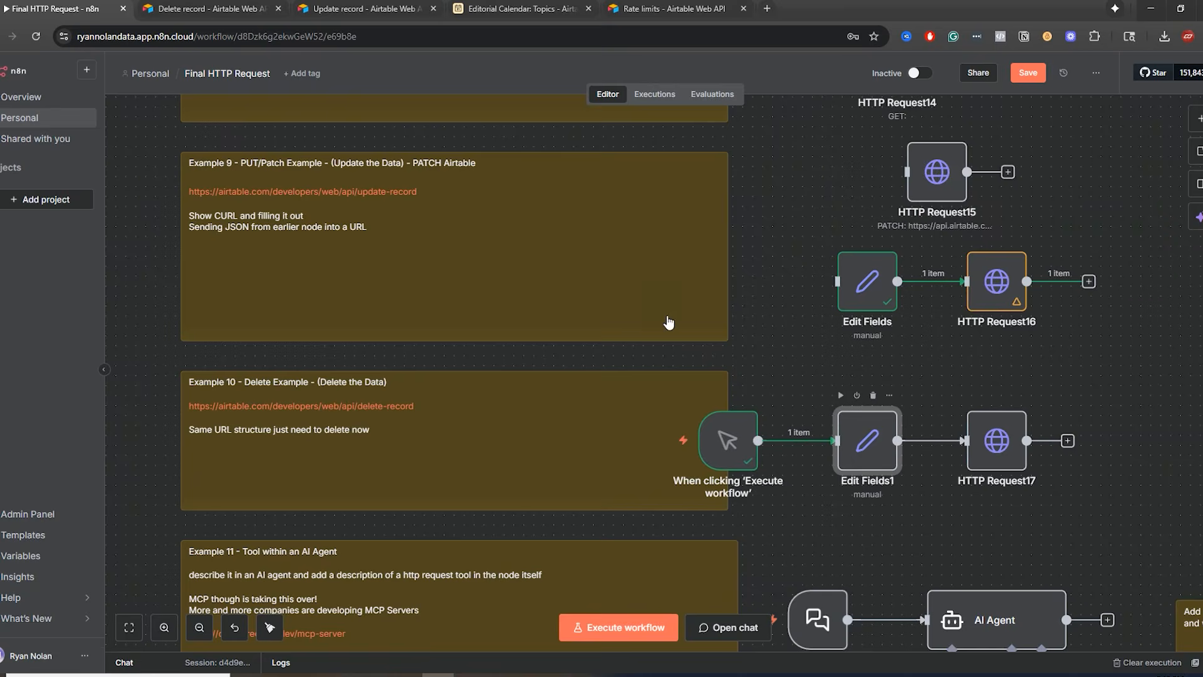
pyautogui.doubleClick(867, 440)
pyautogui.doubleClick(547, 401)
pyautogui.hotkey('ctrl', 'v')
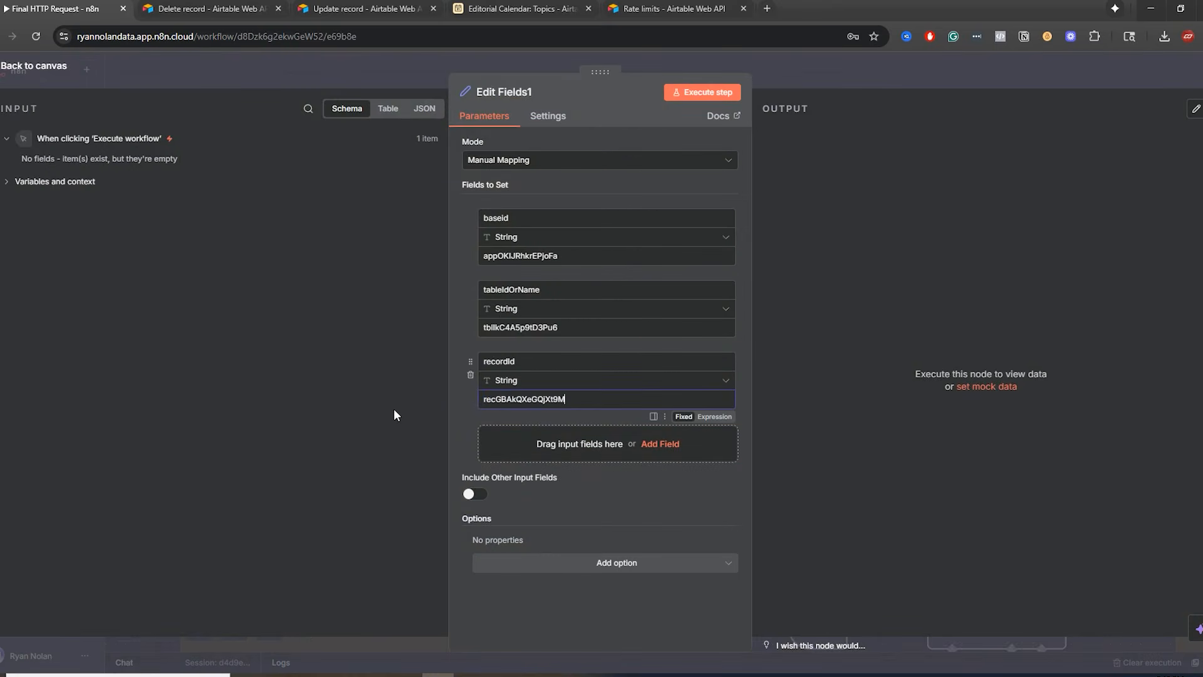
pyautogui.click(720, 93)
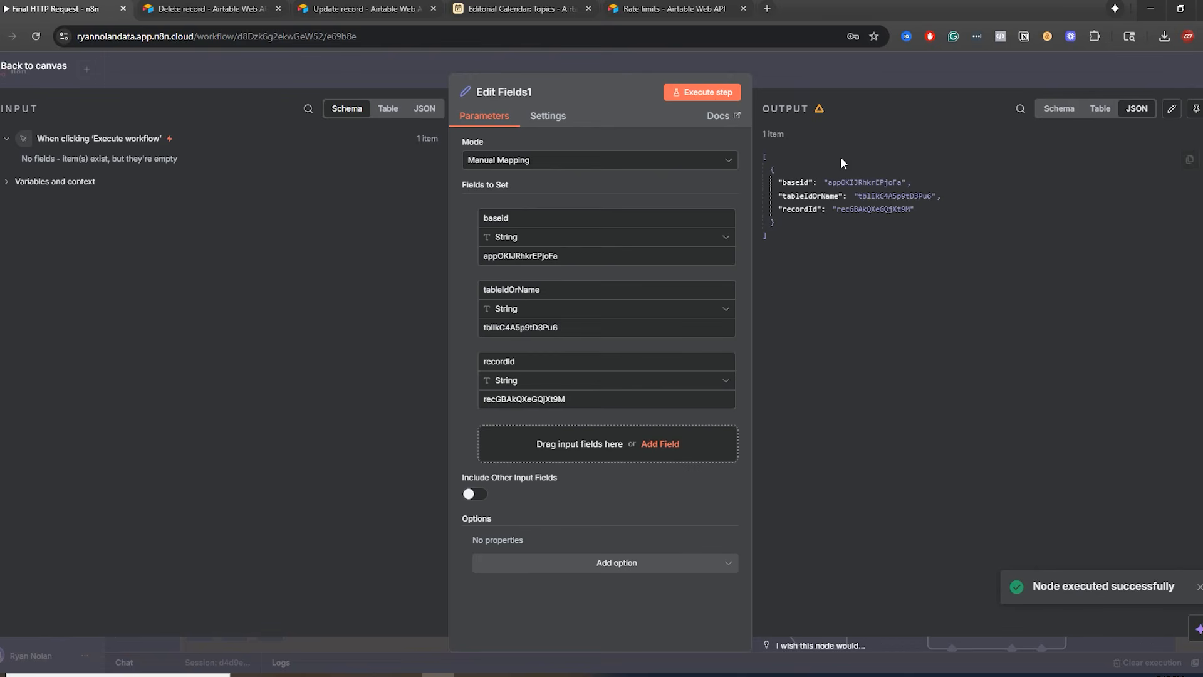
pyautogui.click(817, 76)
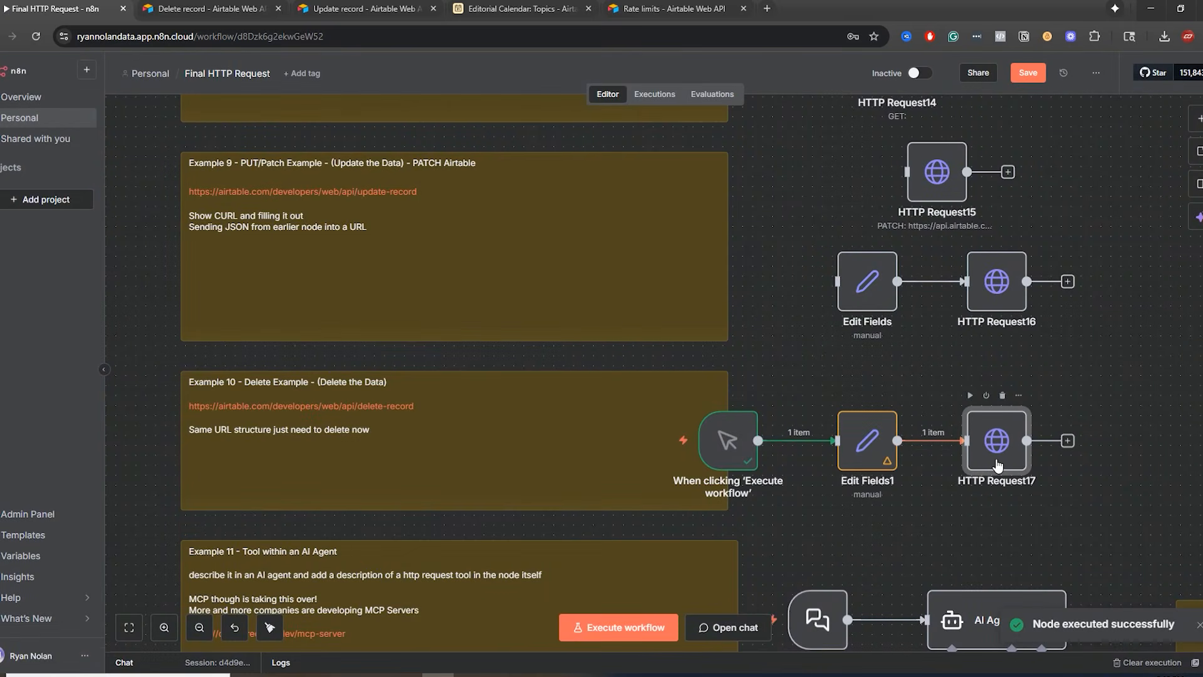
# - Turn off Send Body in HTTP Request17 and set its method to DELETE
pyautogui.doubleClick(975, 453)
pyautogui.scroll(-3, 625, 496)
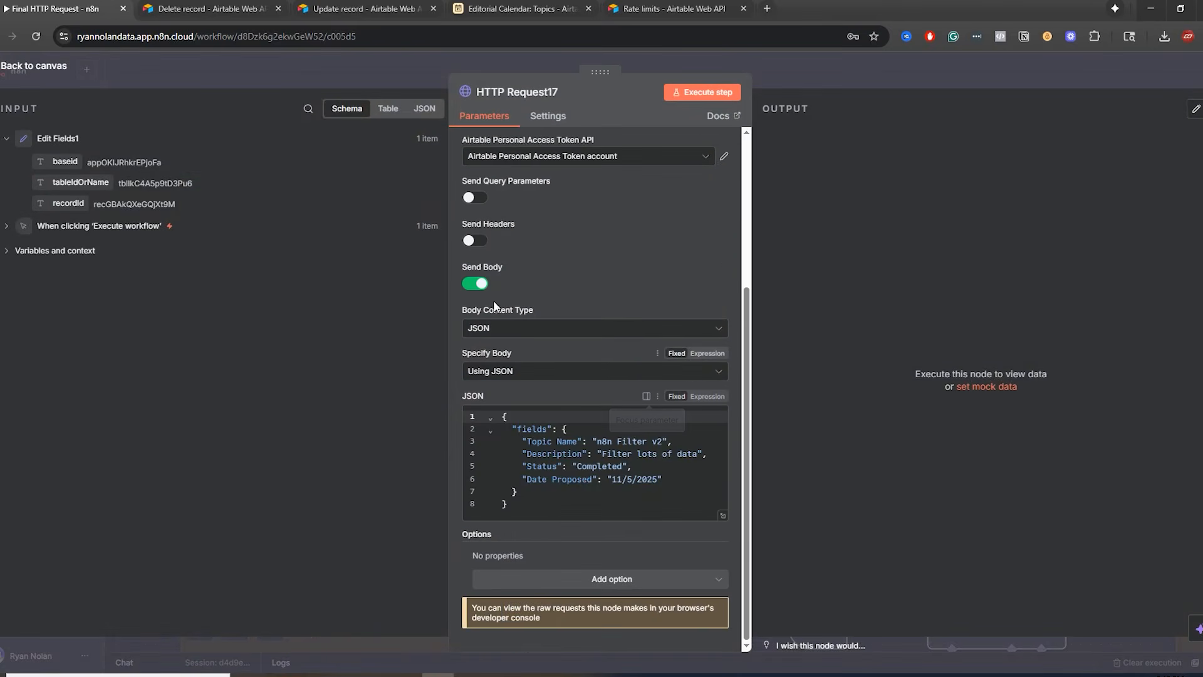
pyautogui.click(480, 285)
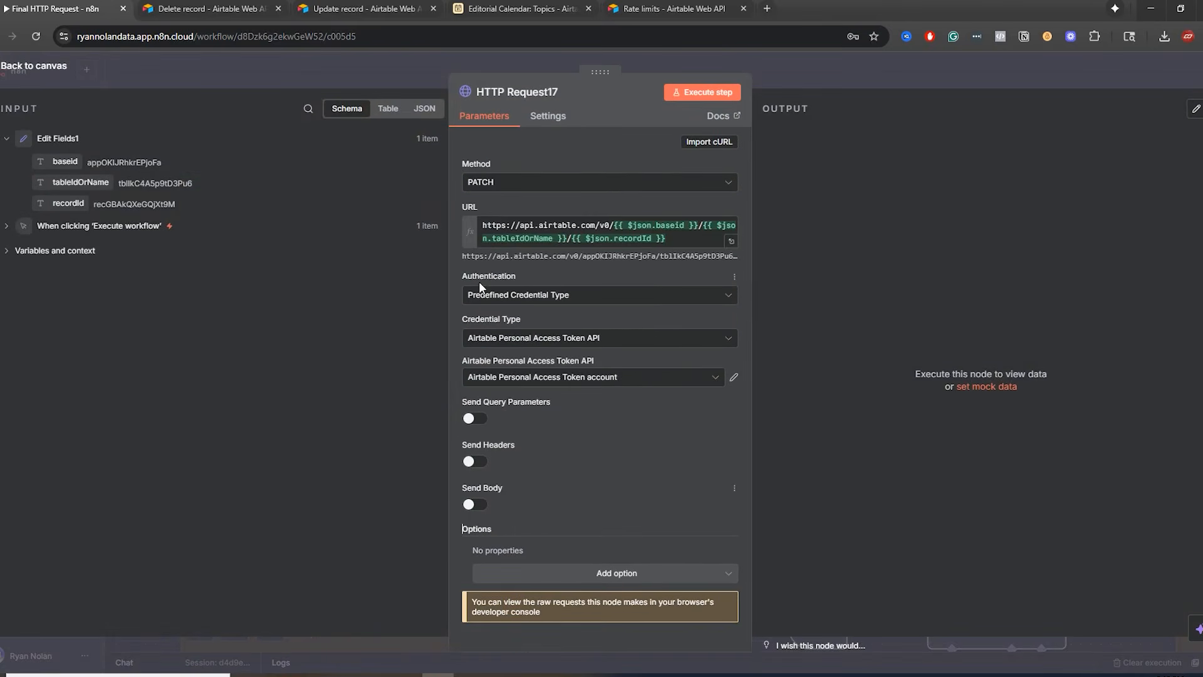
pyautogui.click(521, 183)
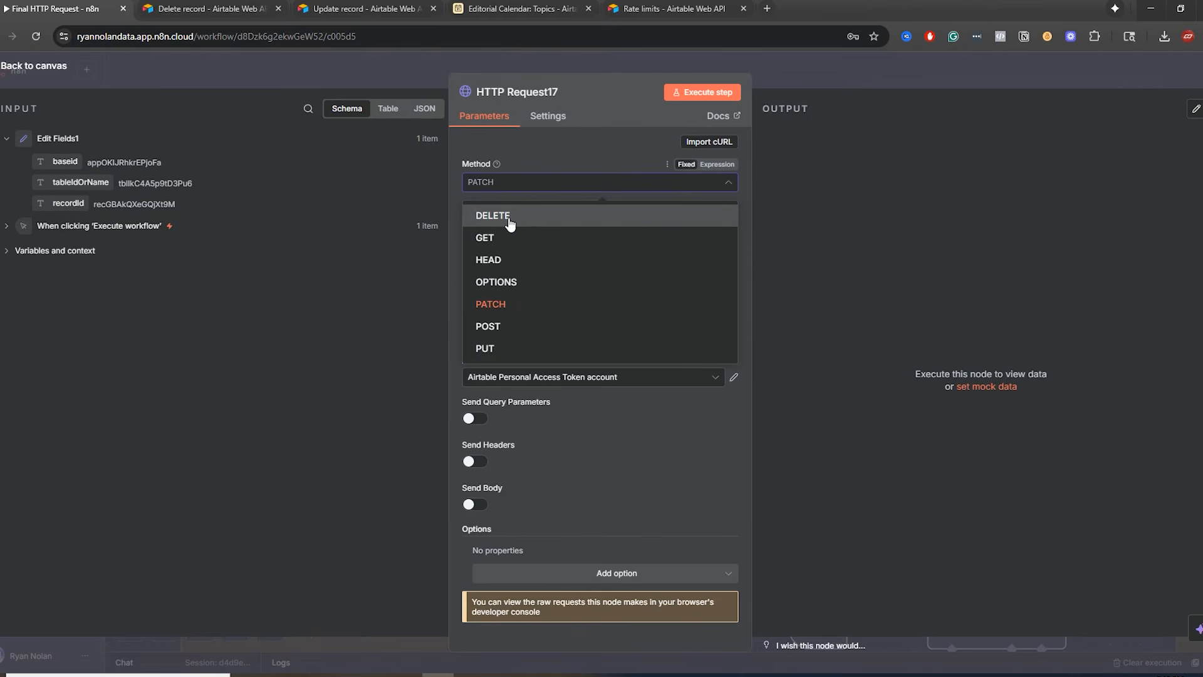
pyautogui.click(511, 219)
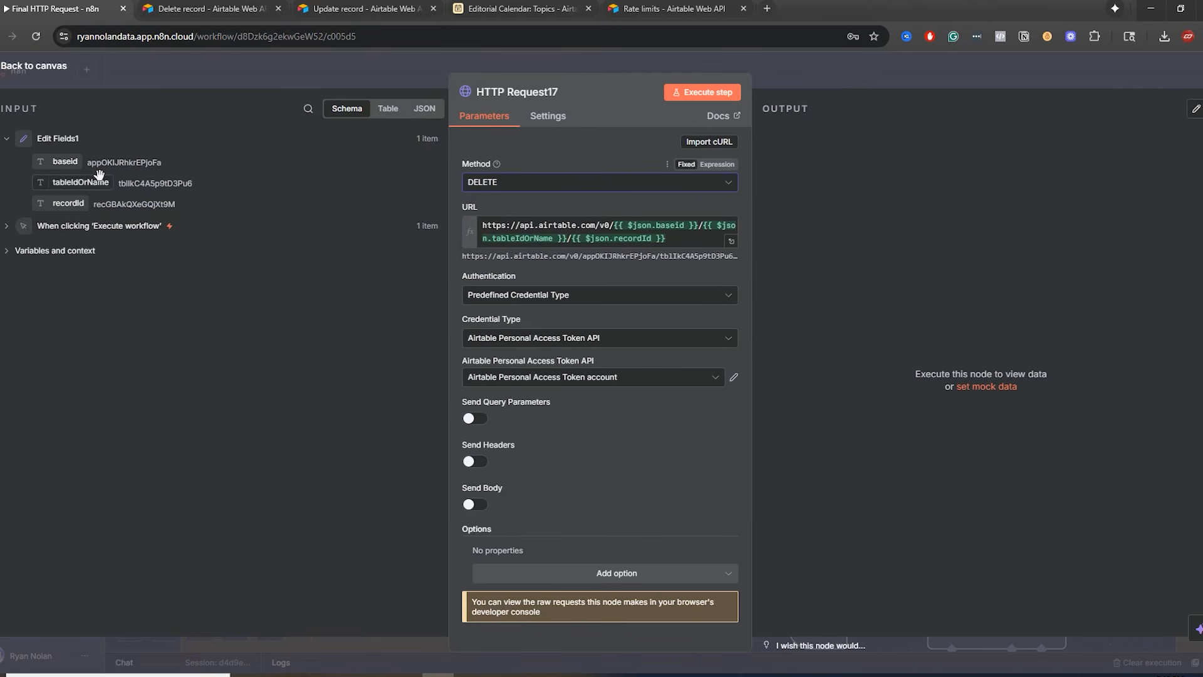
# - Execute HTTP Request17 to delete the record, check the Editorial Calendar table in Airtable, and return to the n8n canvas
pyautogui.click(705, 93)
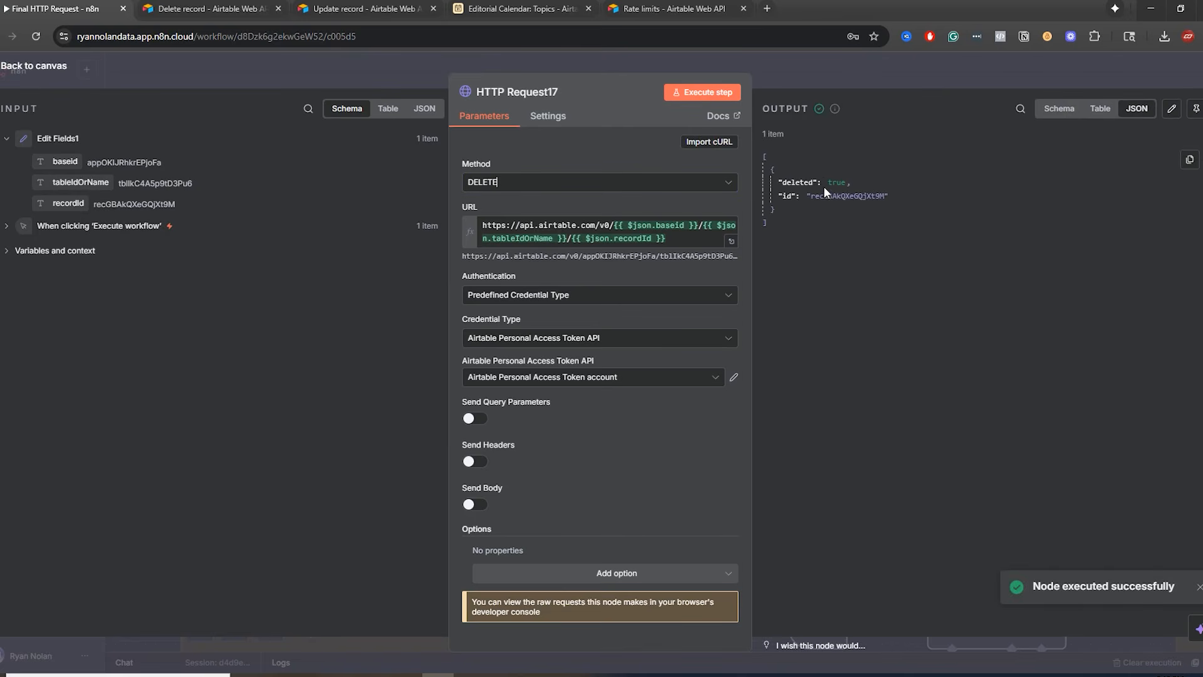
pyautogui.click(333, 8)
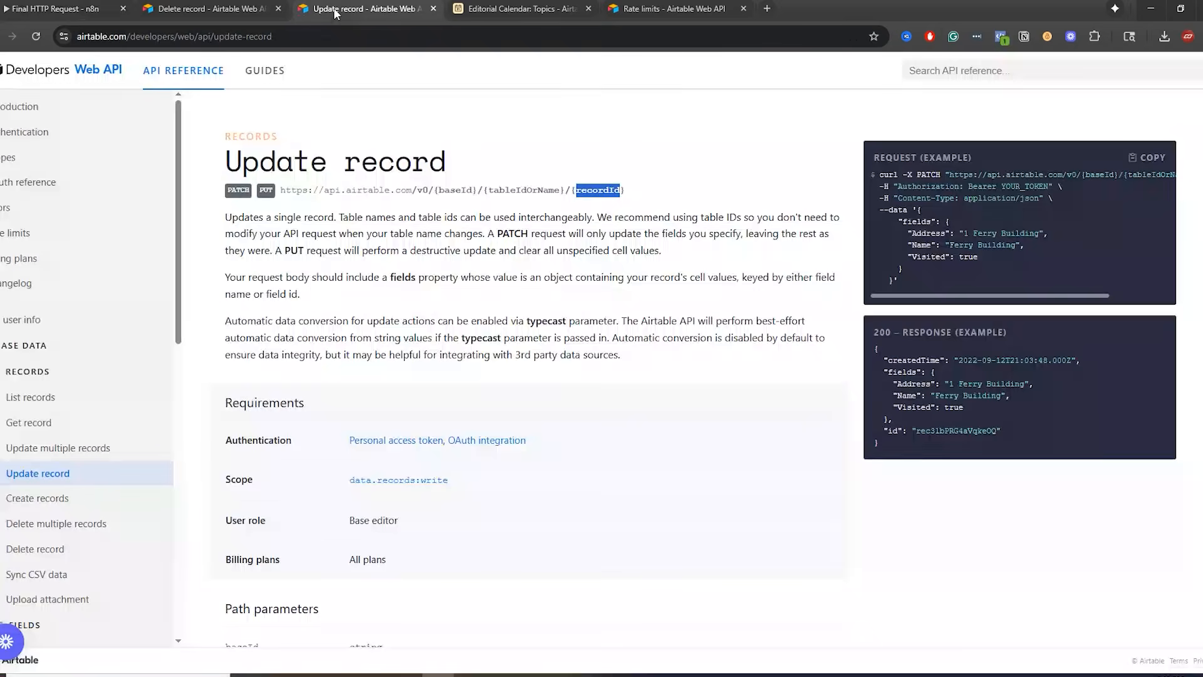
pyautogui.click(203, 11)
pyautogui.click(644, 14)
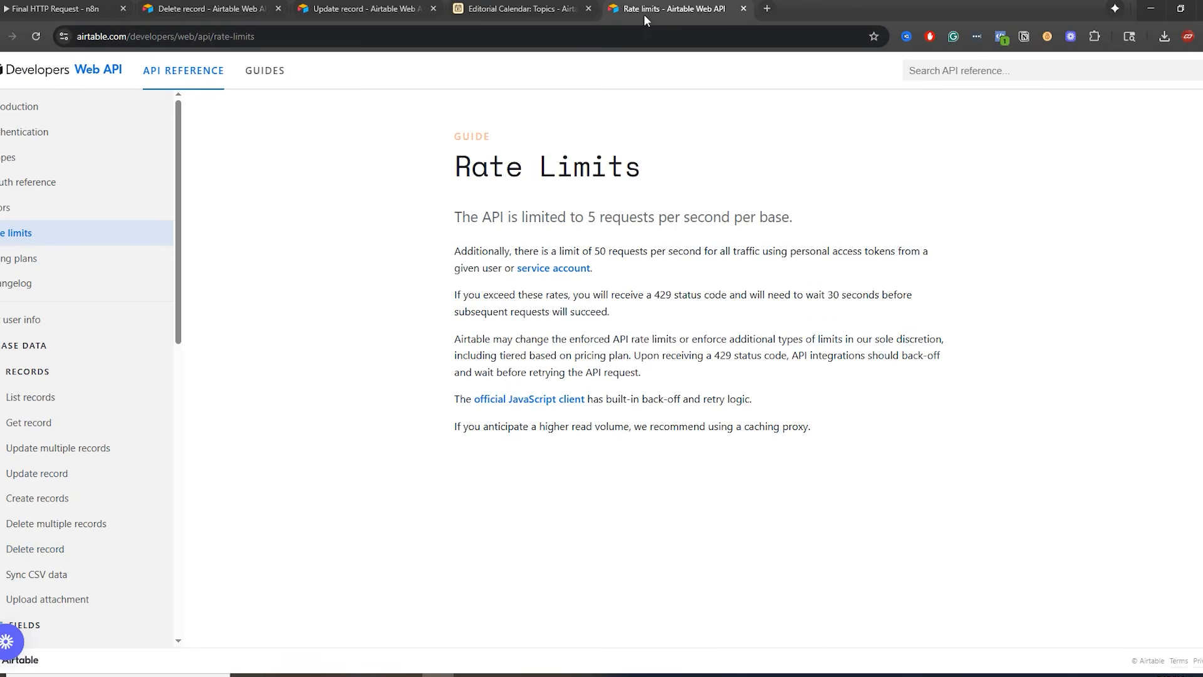
pyautogui.click(501, 13)
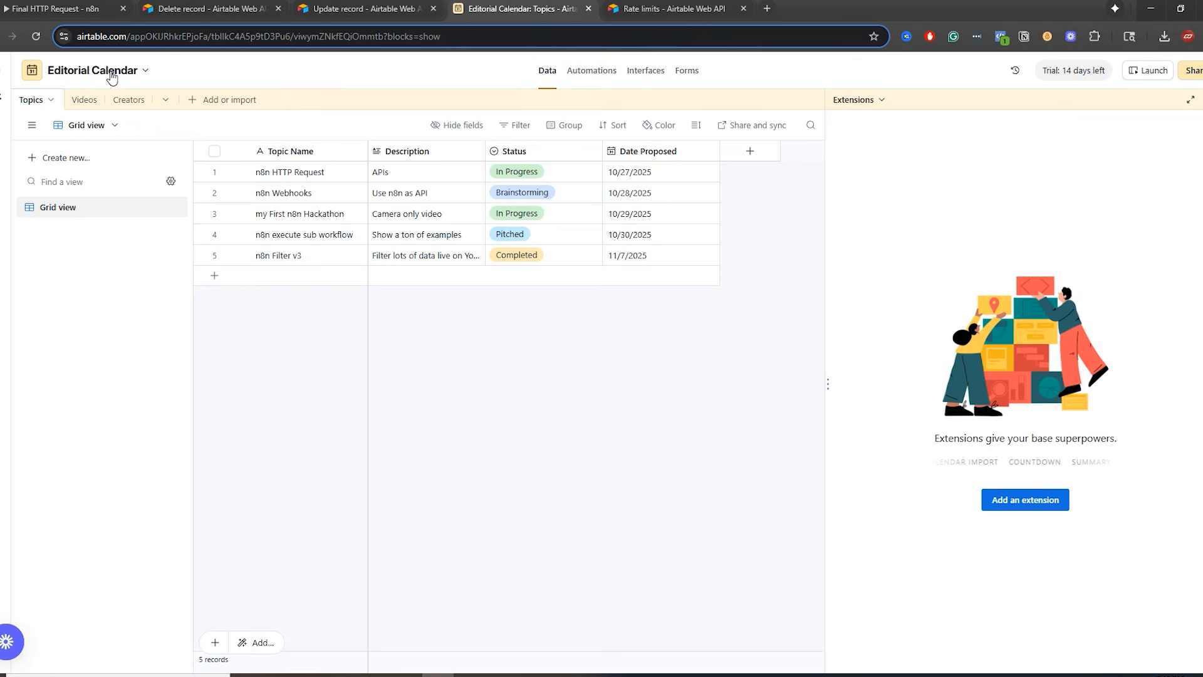
pyautogui.click(65, 8)
pyautogui.click(432, 68)
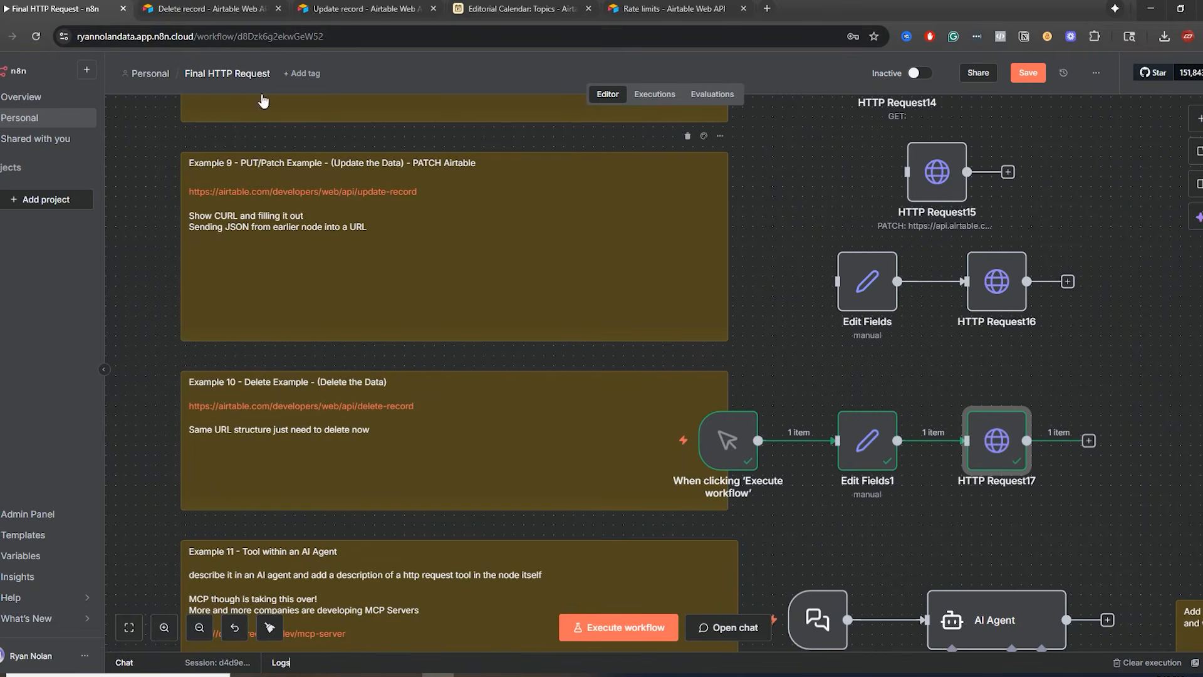
# - Look over the Example 9 to 11 notes and the AI Agent example's nodes on the canvas
pyautogui.moveTo(723, 409)
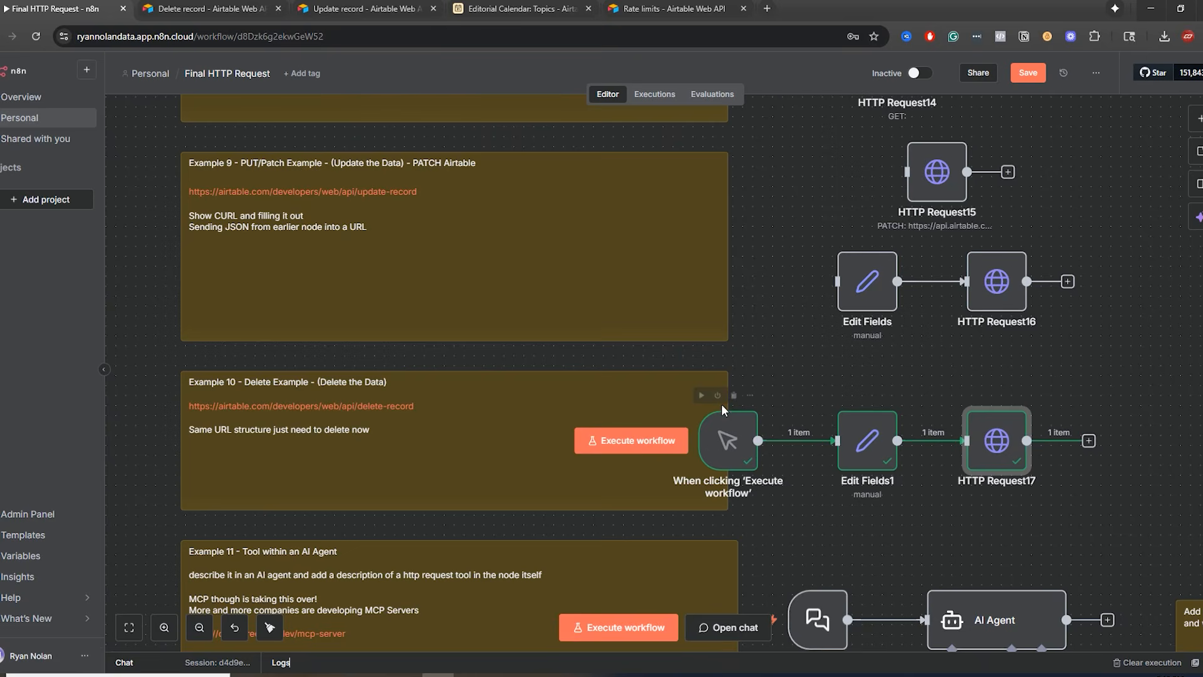
pyautogui.scroll(1, 802, 385)
pyautogui.scroll(-1, 797, 333)
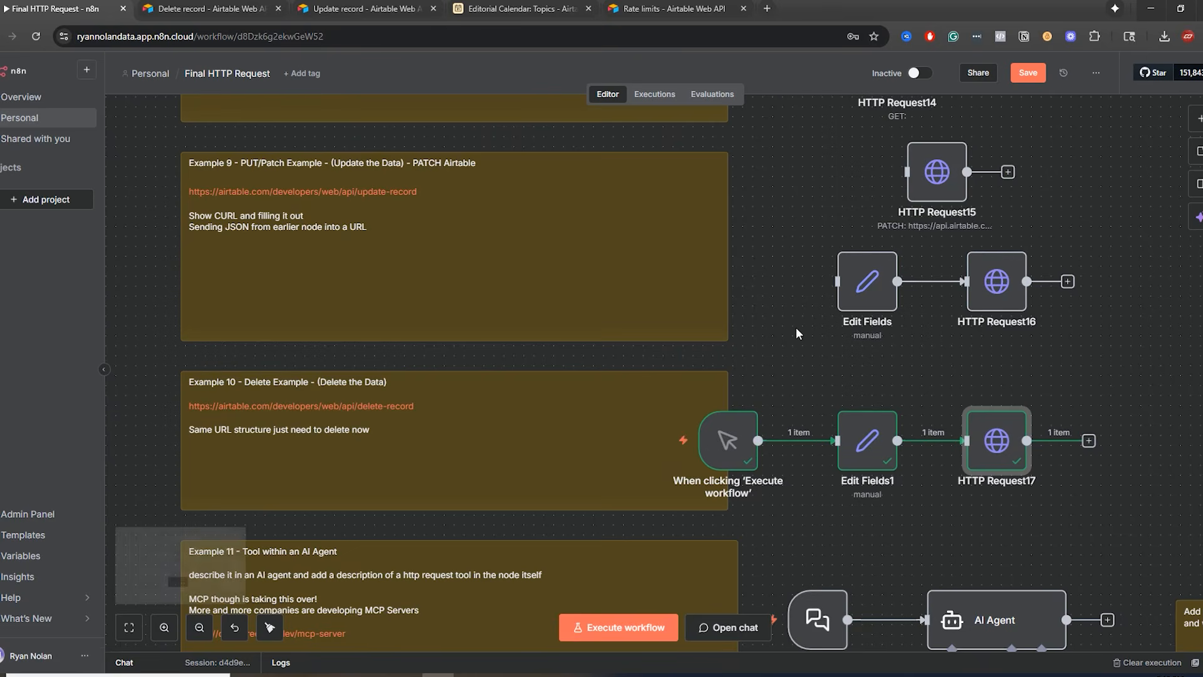
pyautogui.moveTo(792, 333); pyautogui.dragTo(739, 141)
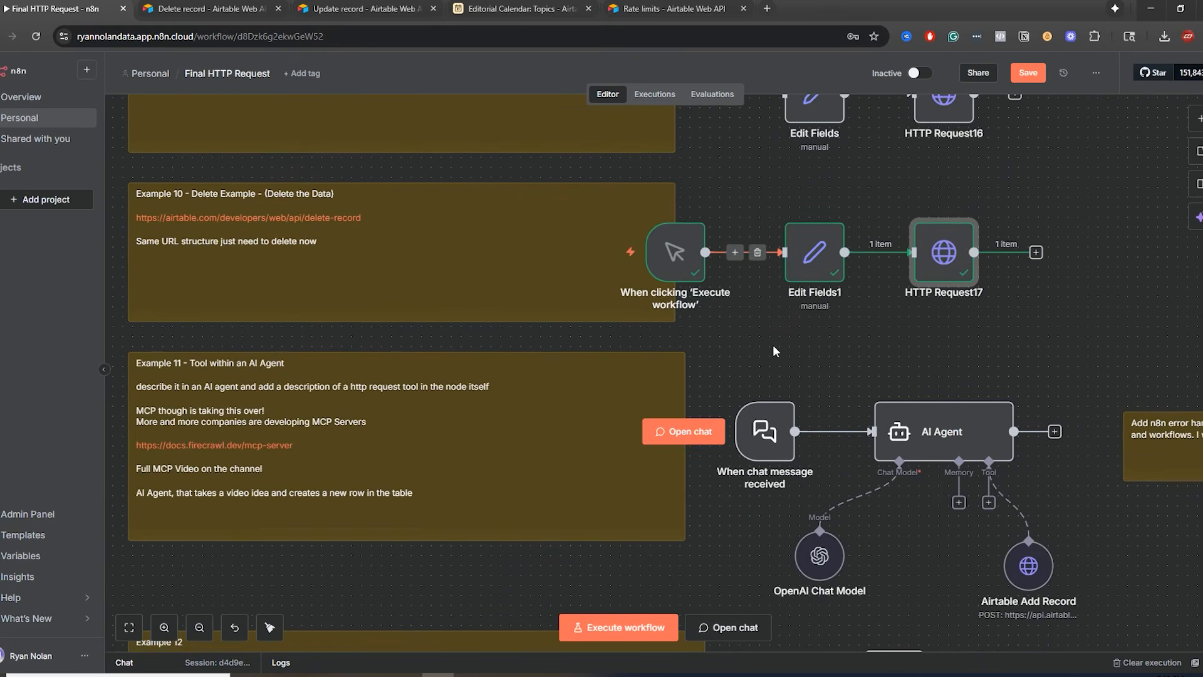
pyautogui.moveTo(785, 352); pyautogui.dragTo(893, 439)
pyautogui.scroll(4, 827, 173)
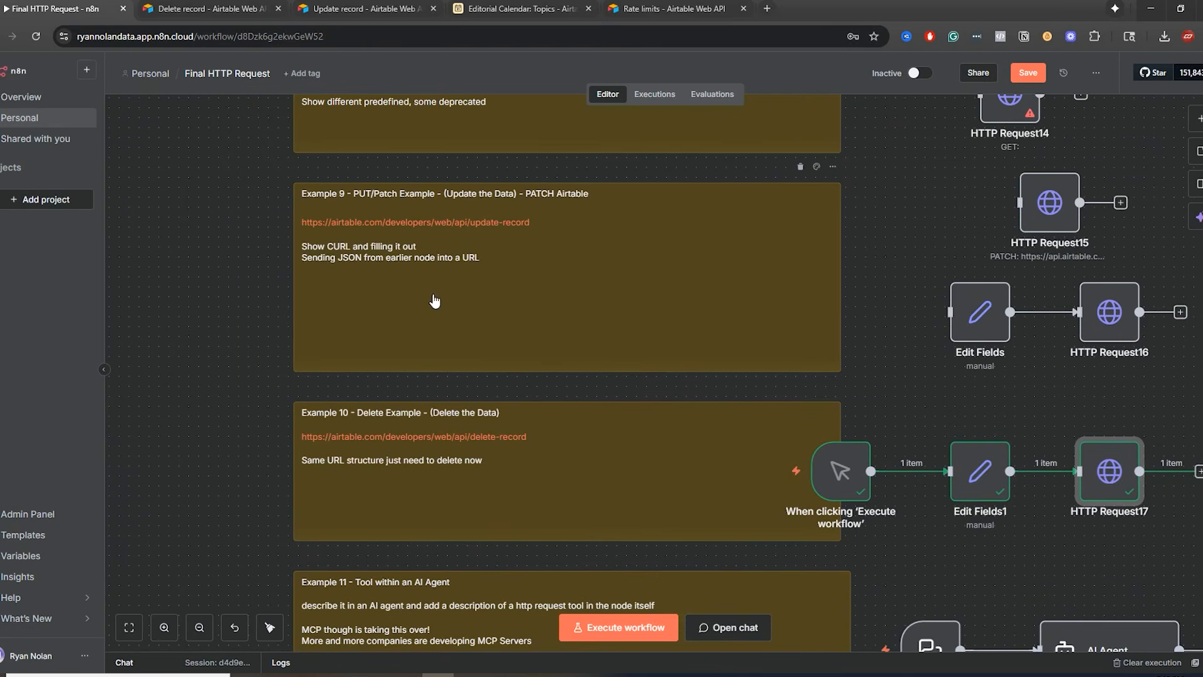
pyautogui.scroll(-10, 889, 401)
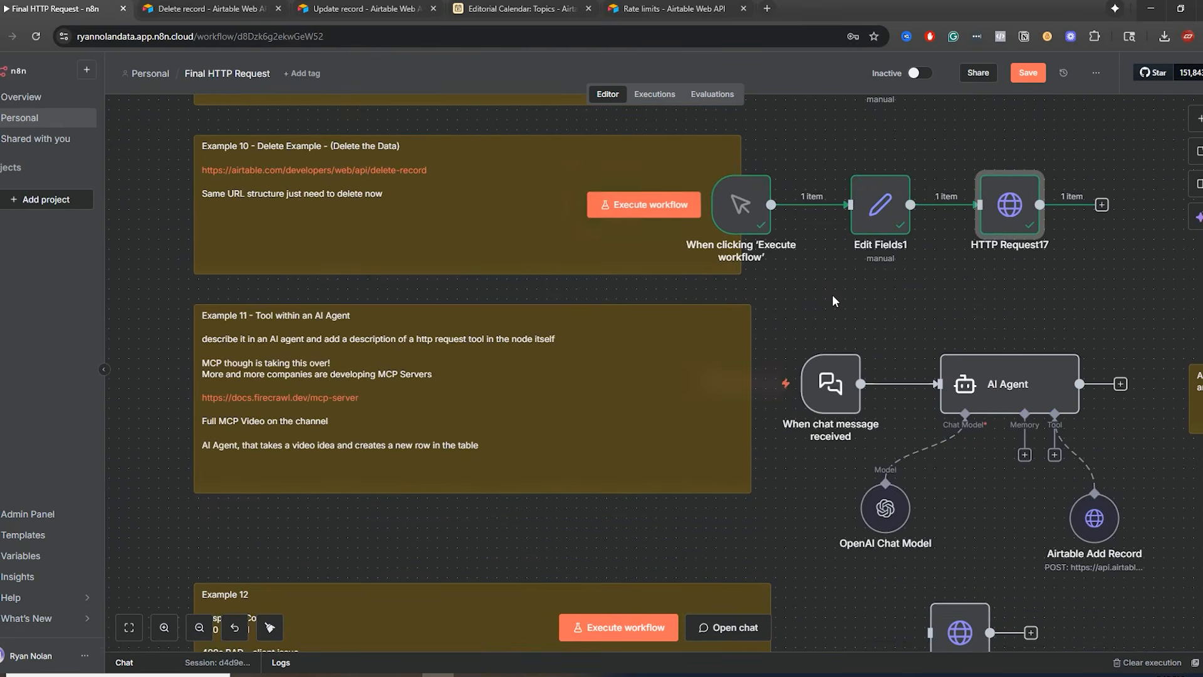
pyautogui.moveTo(680, 201); pyautogui.dragTo(793, 206)
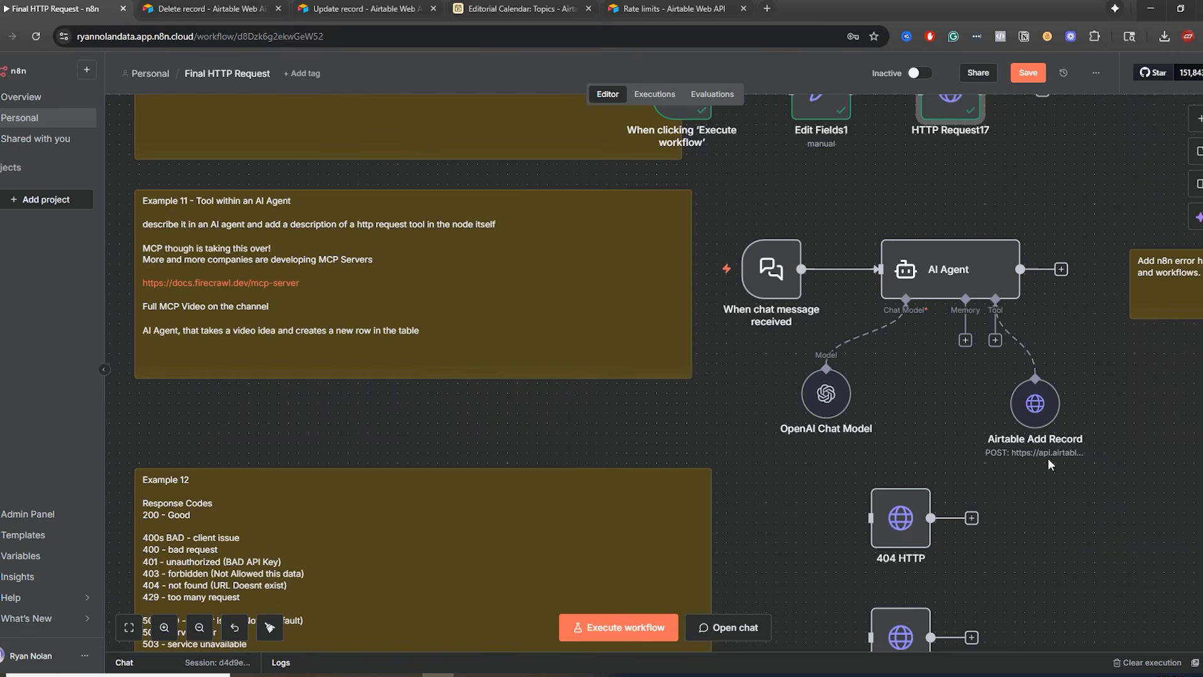
pyautogui.moveTo(1065, 407)
pyautogui.mouseDown()
pyautogui.moveTo(1104, 387)
pyautogui.moveTo(1065, 416)
pyautogui.mouseUp()
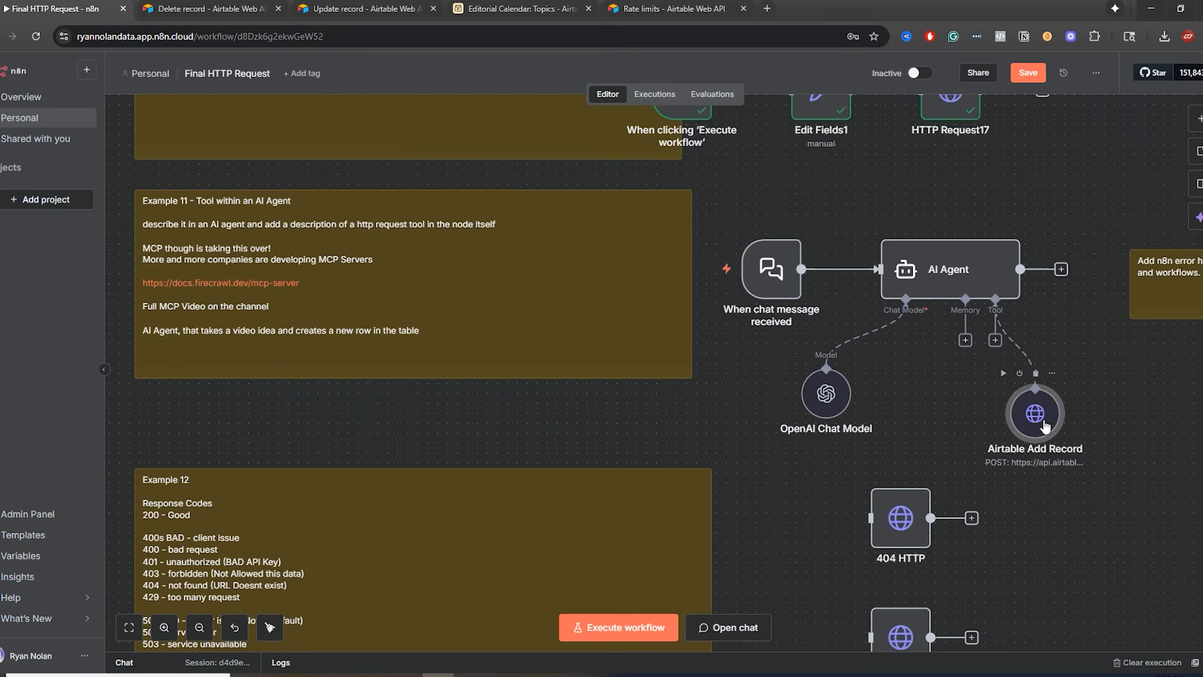
pyautogui.moveTo(1045, 426)
pyautogui.mouseDown()
pyautogui.moveTo(1009, 411)
pyautogui.moveTo(1054, 416)
pyautogui.mouseUp()
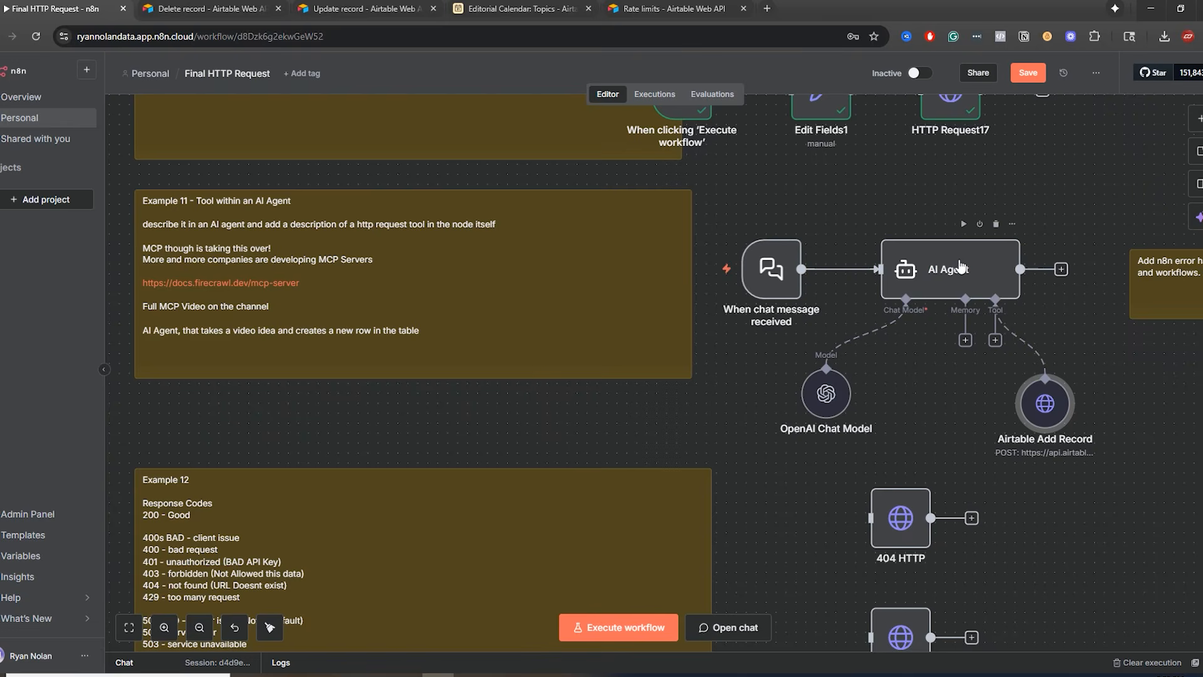
pyautogui.moveTo(731, 294)
pyautogui.moveTo(1051, 408)
pyautogui.mouseDown()
pyautogui.moveTo(1012, 408)
pyautogui.moveTo(1015, 384)
pyautogui.moveTo(1046, 400)
pyautogui.mouseUp()
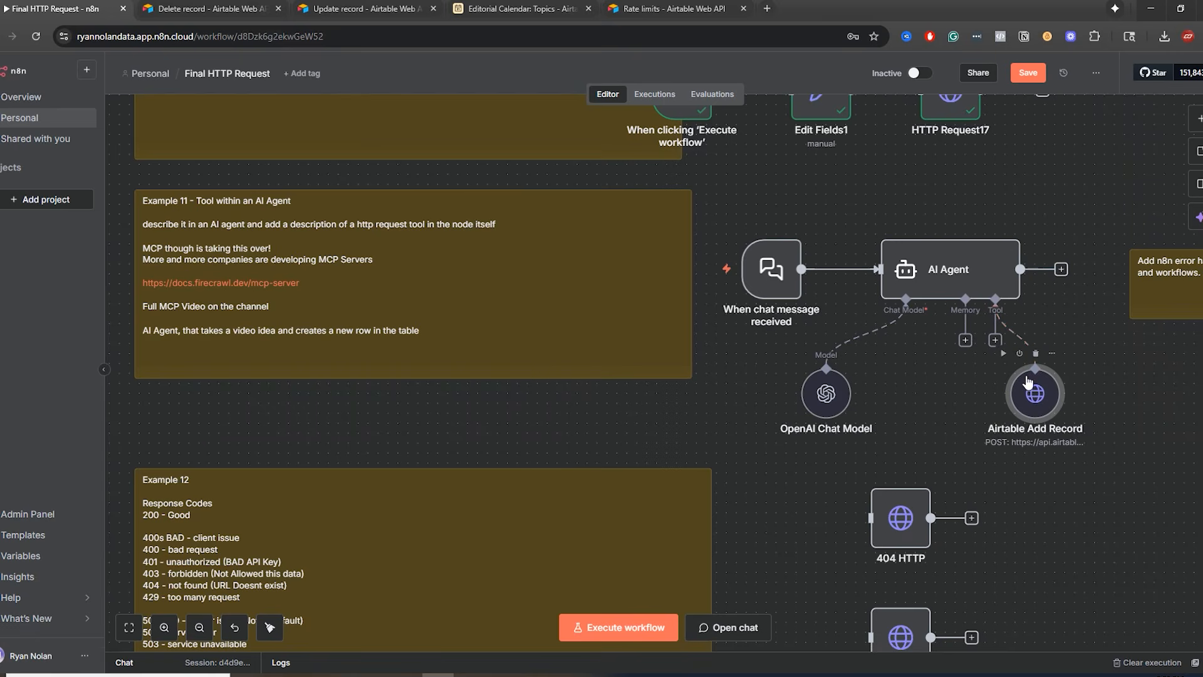
pyautogui.moveTo(1032, 382); pyautogui.dragTo(1020, 362)
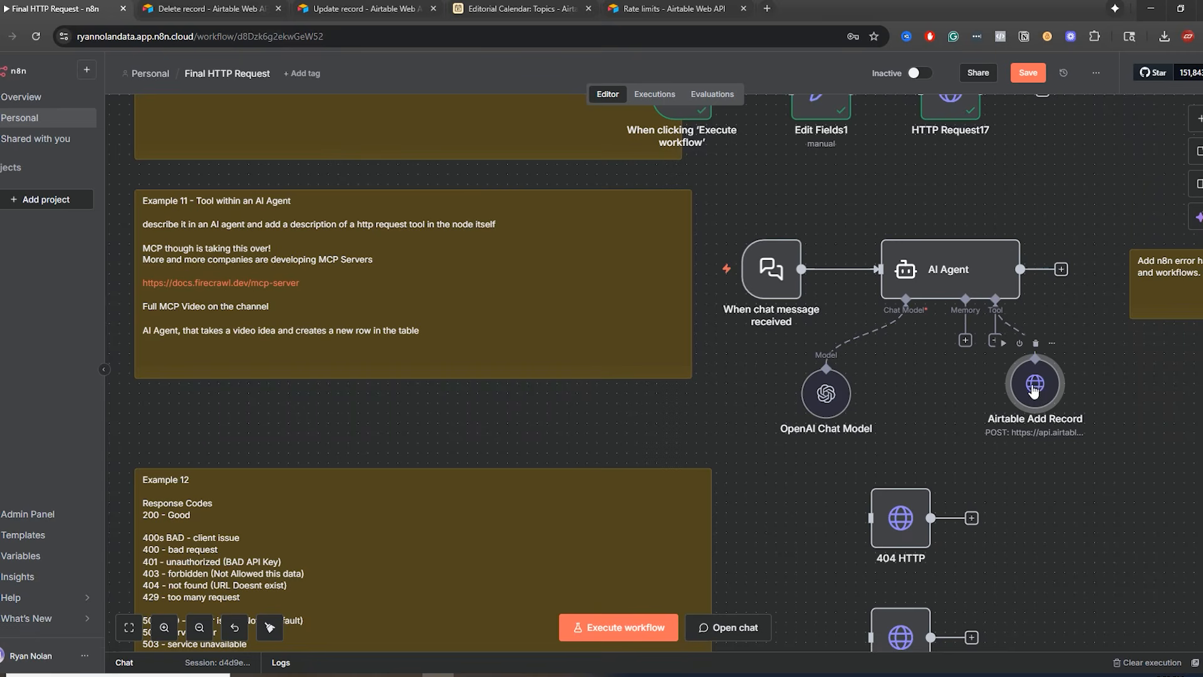
pyautogui.moveTo(1034, 389); pyautogui.dragTo(1034, 382)
pyautogui.moveTo(1035, 383); pyautogui.dragTo(1054, 383)
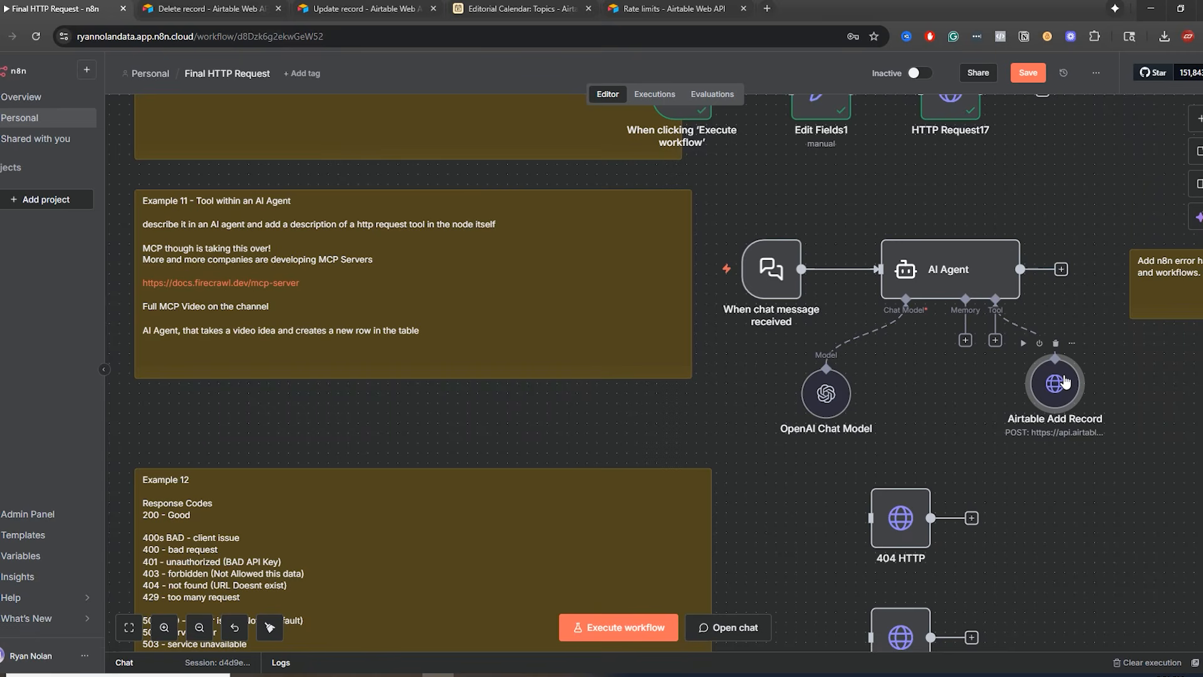
pyautogui.moveTo(1065, 382); pyautogui.dragTo(1057, 372)
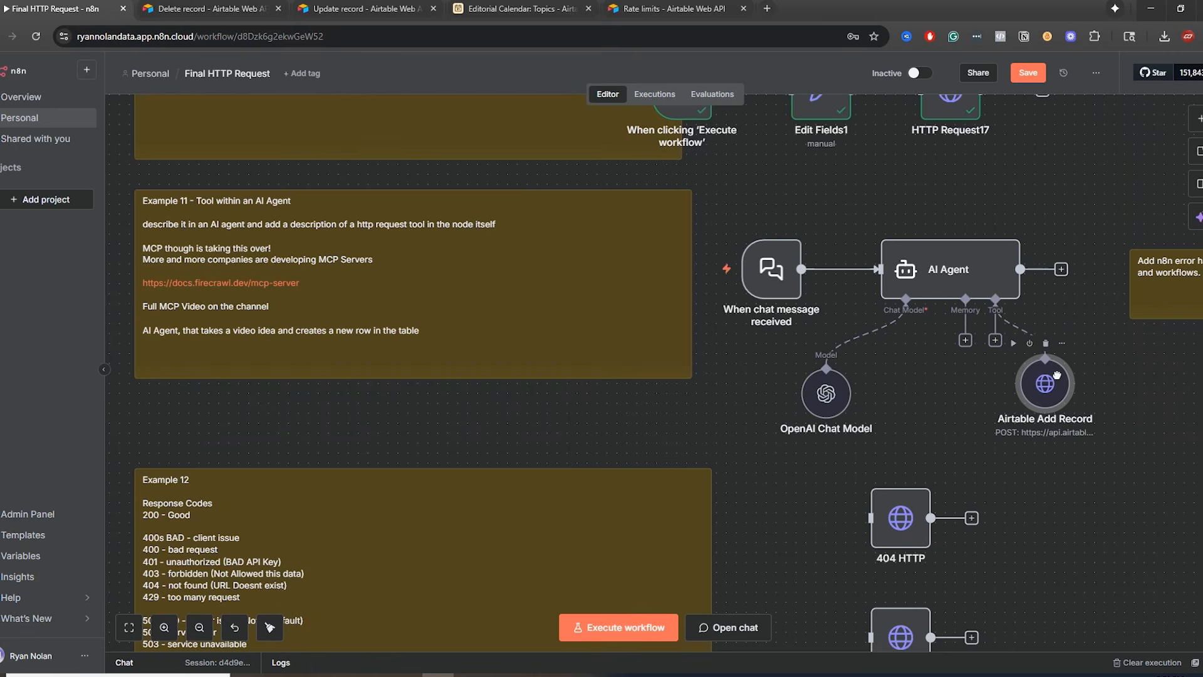
pyautogui.moveTo(1057, 374); pyautogui.dragTo(1040, 371)
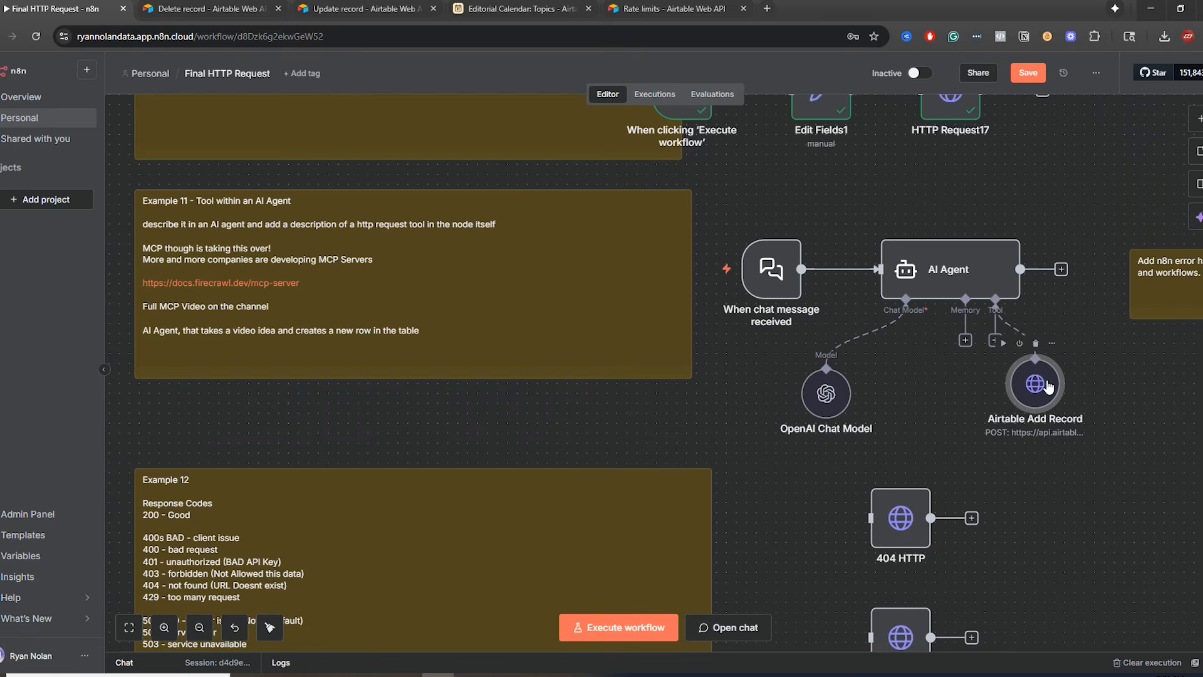
pyautogui.moveTo(1049, 386); pyautogui.dragTo(1055, 384)
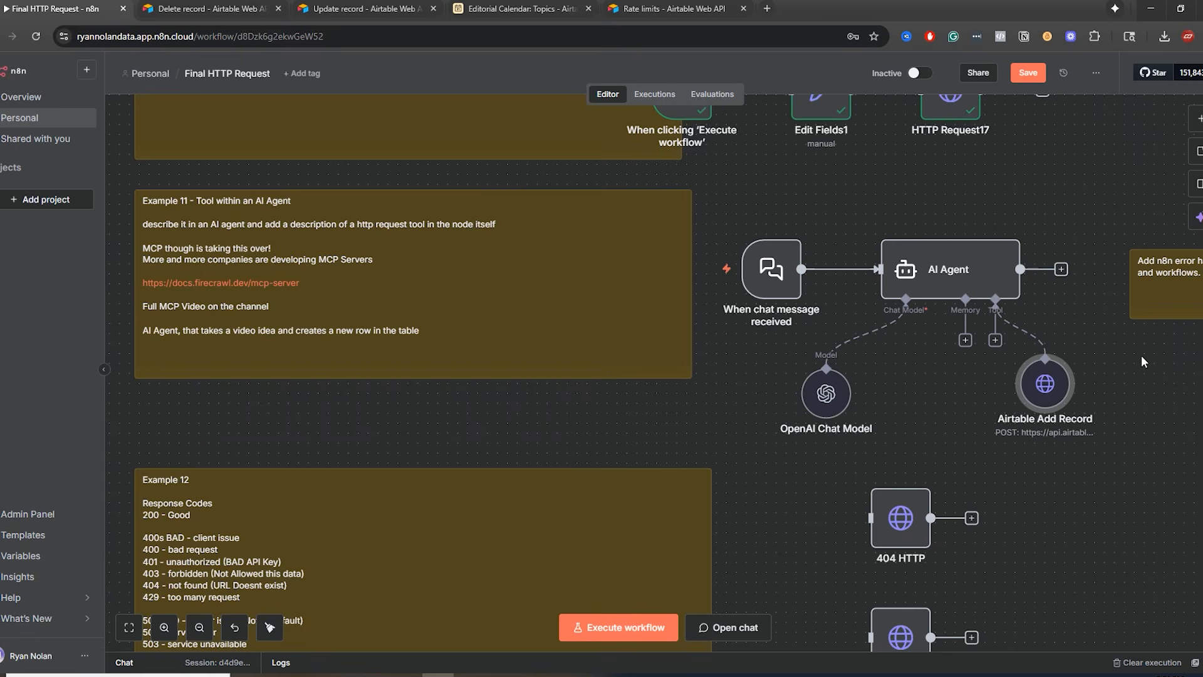
pyautogui.moveTo(1049, 351); pyautogui.dragTo(1064, 358)
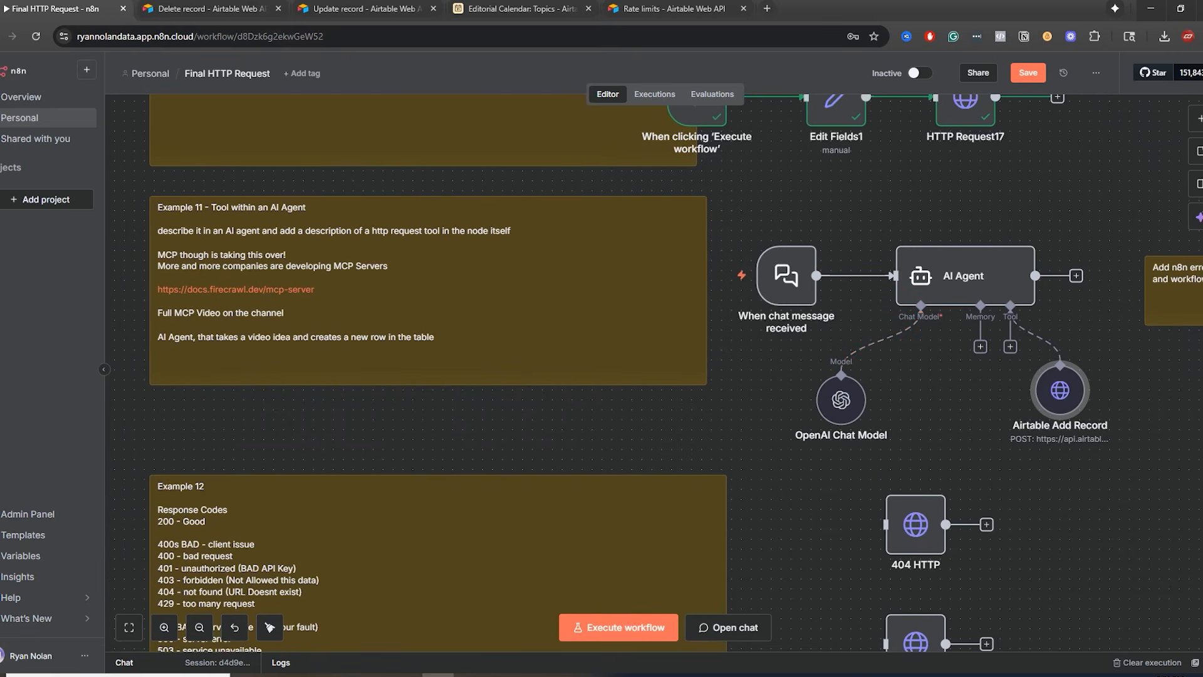
# - Open the AI Agent node, enlarge its System Message, and examine the field instructions and example JSON
pyautogui.moveTo(1174, 401); pyautogui.dragTo(1125, 385)
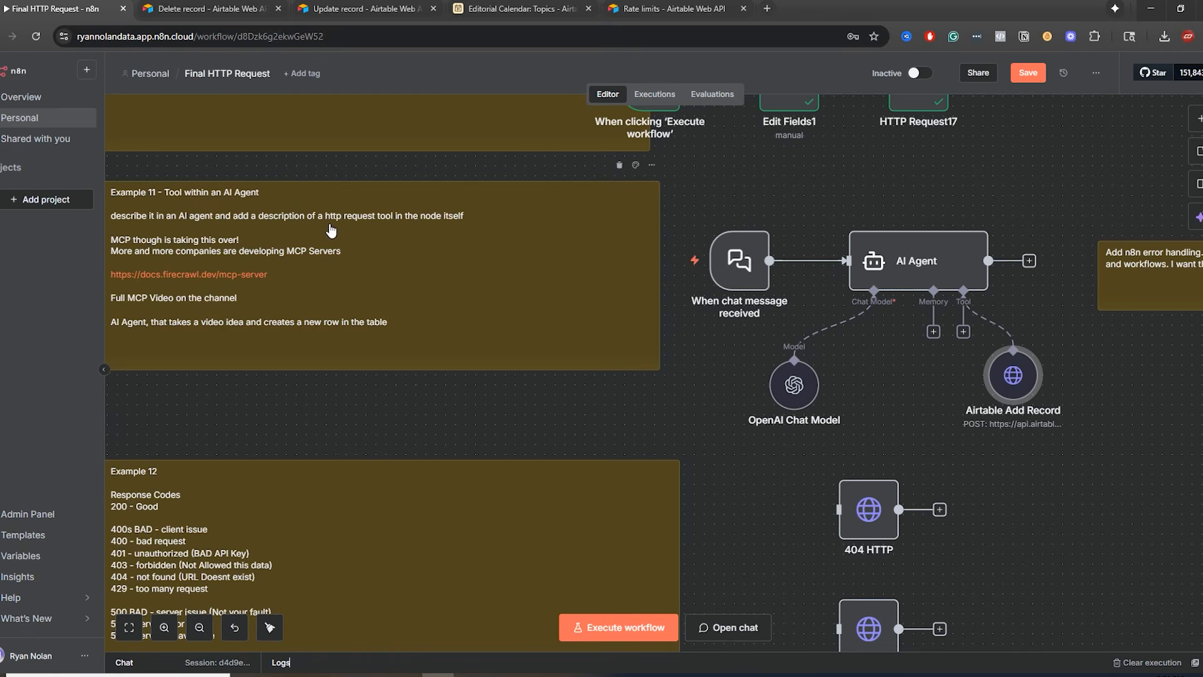
pyautogui.doubleClick(927, 273)
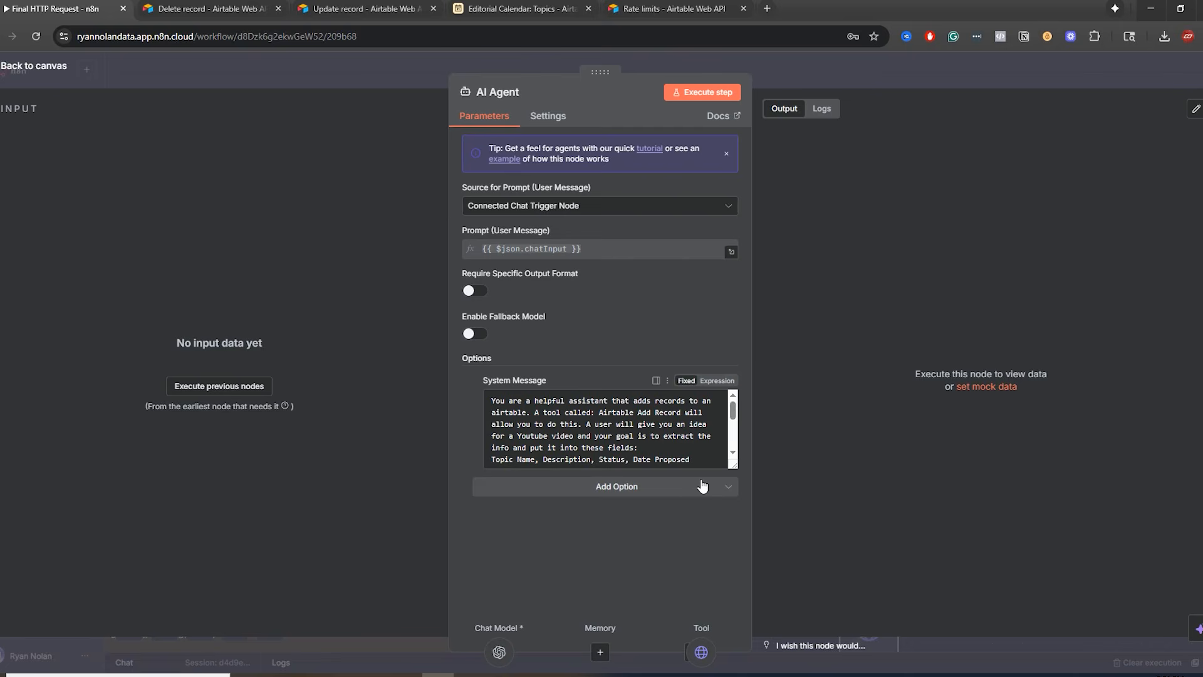
pyautogui.moveTo(735, 466); pyautogui.dragTo(735, 619)
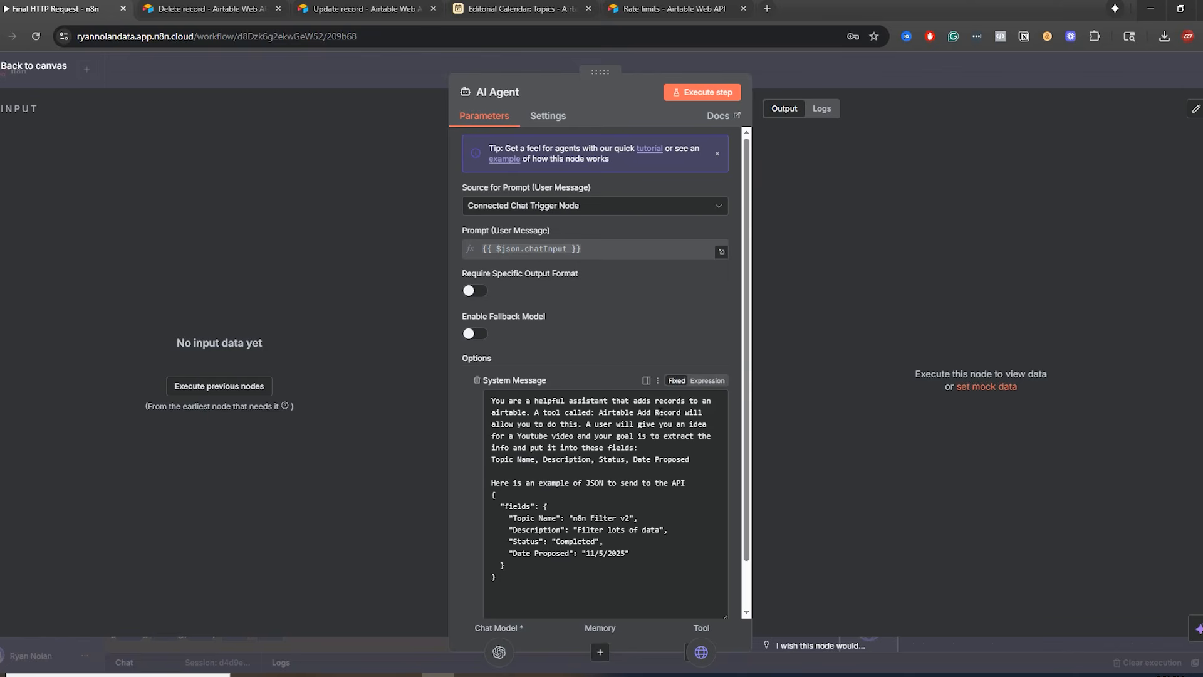
pyautogui.moveTo(586, 424)
pyautogui.mouseDown()
pyautogui.moveTo(636, 424)
pyautogui.moveTo(537, 436)
pyautogui.moveTo(572, 436)
pyautogui.mouseUp()
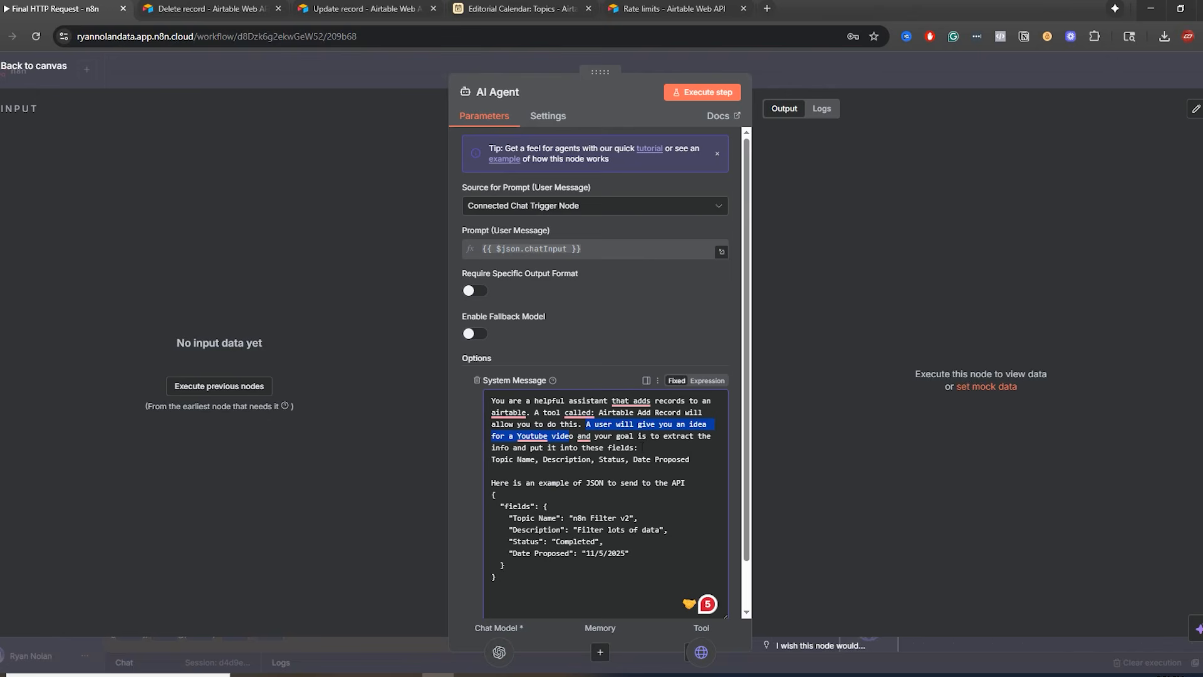
pyautogui.doubleClick(658, 457)
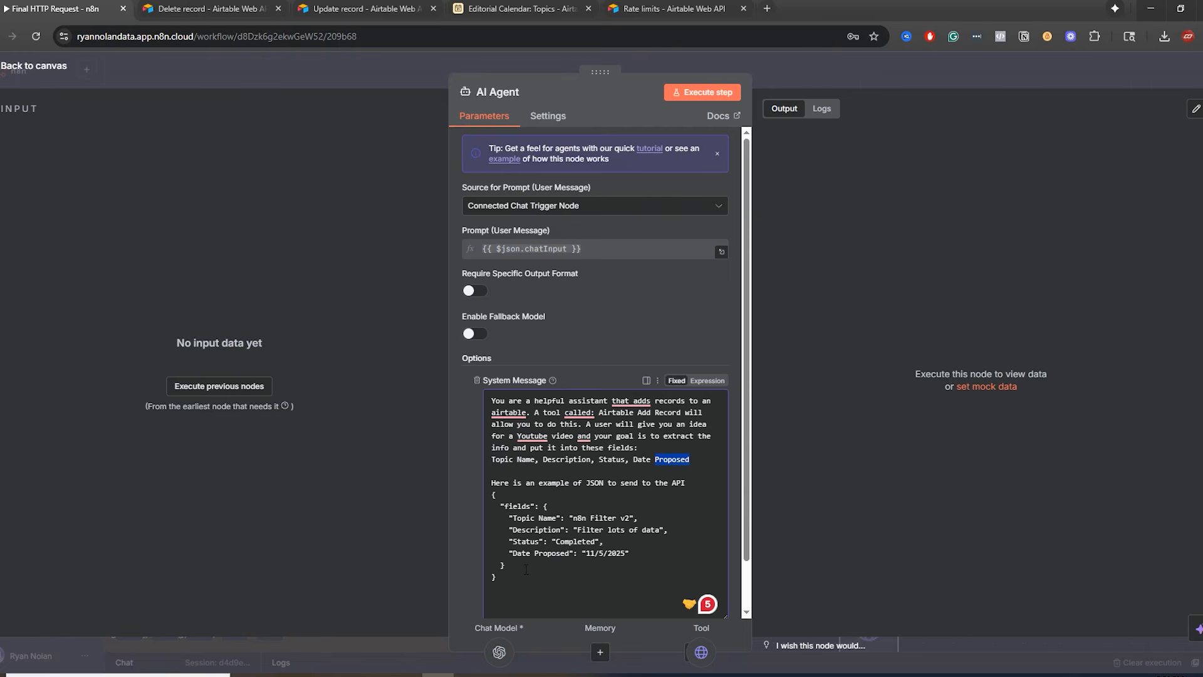
pyautogui.moveTo(526, 570); pyautogui.dragTo(492, 495)
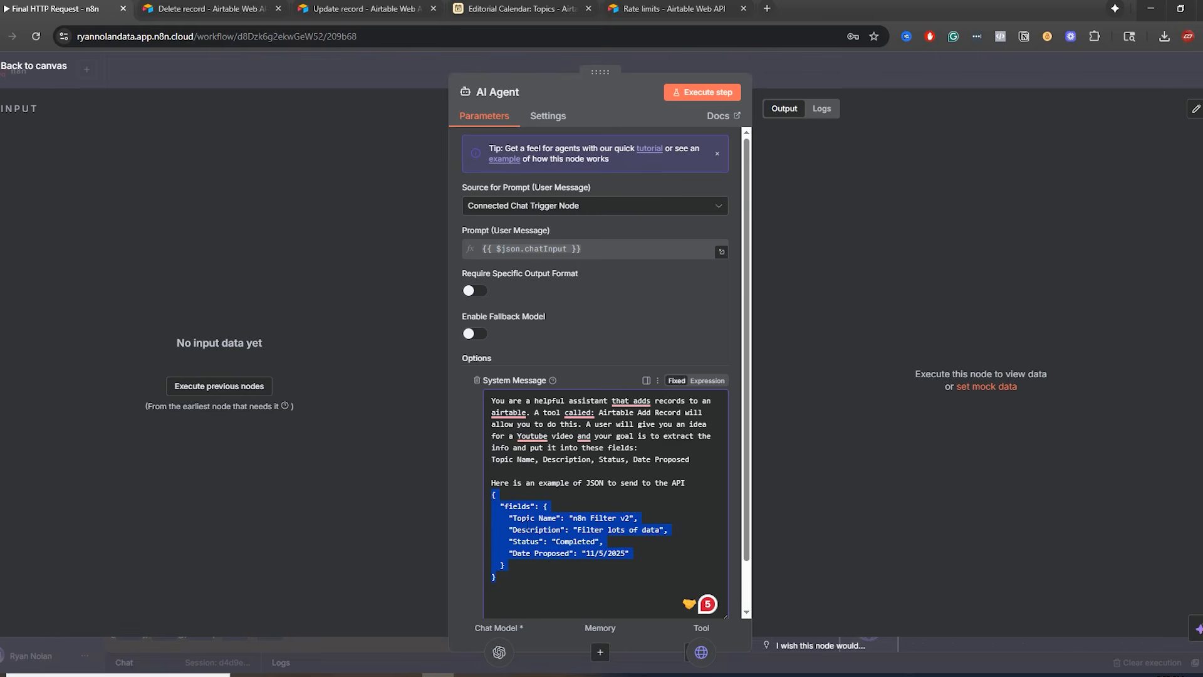
pyautogui.click(547, 529)
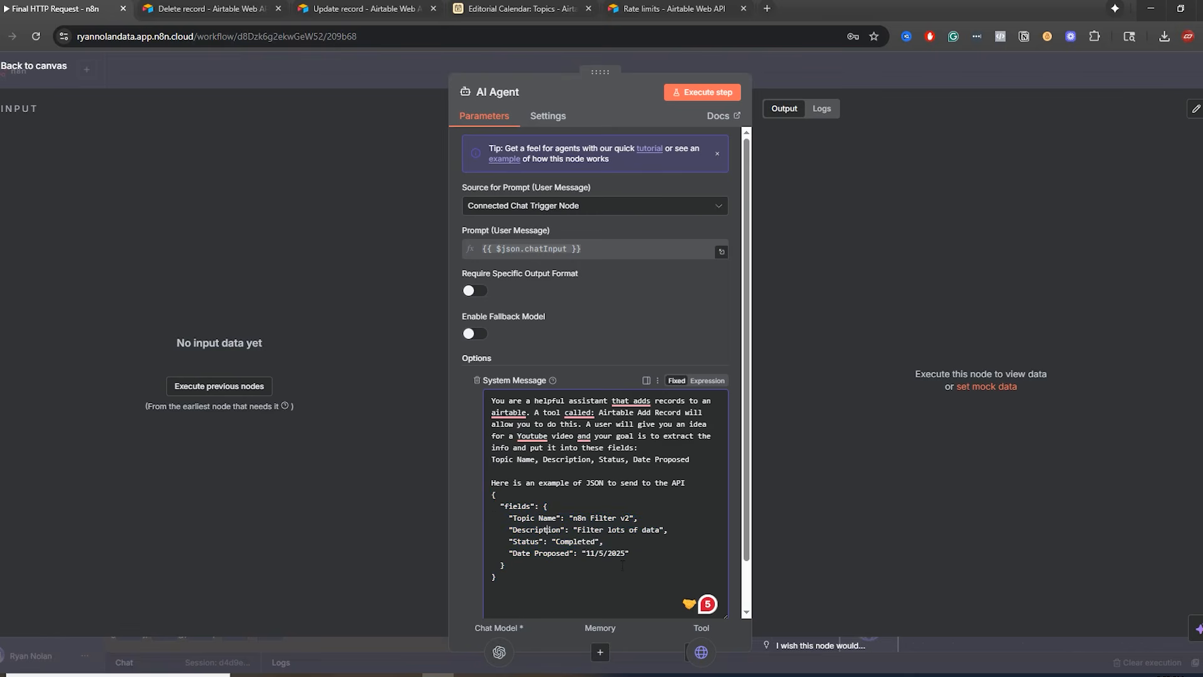
pyautogui.moveTo(629, 553); pyautogui.dragTo(488, 517)
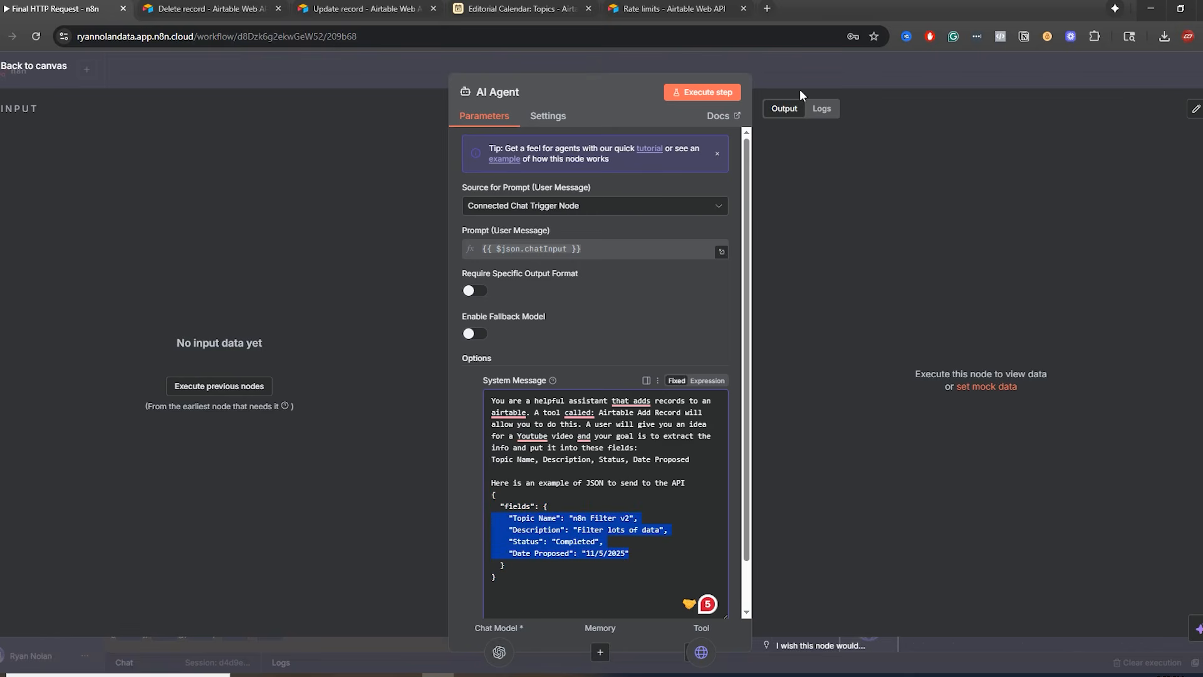
pyautogui.click(818, 82)
# - Open HTTP Request16 to examine its JSON request body, and return to the canvas
pyautogui.moveTo(810, 207); pyautogui.dragTo(747, 502)
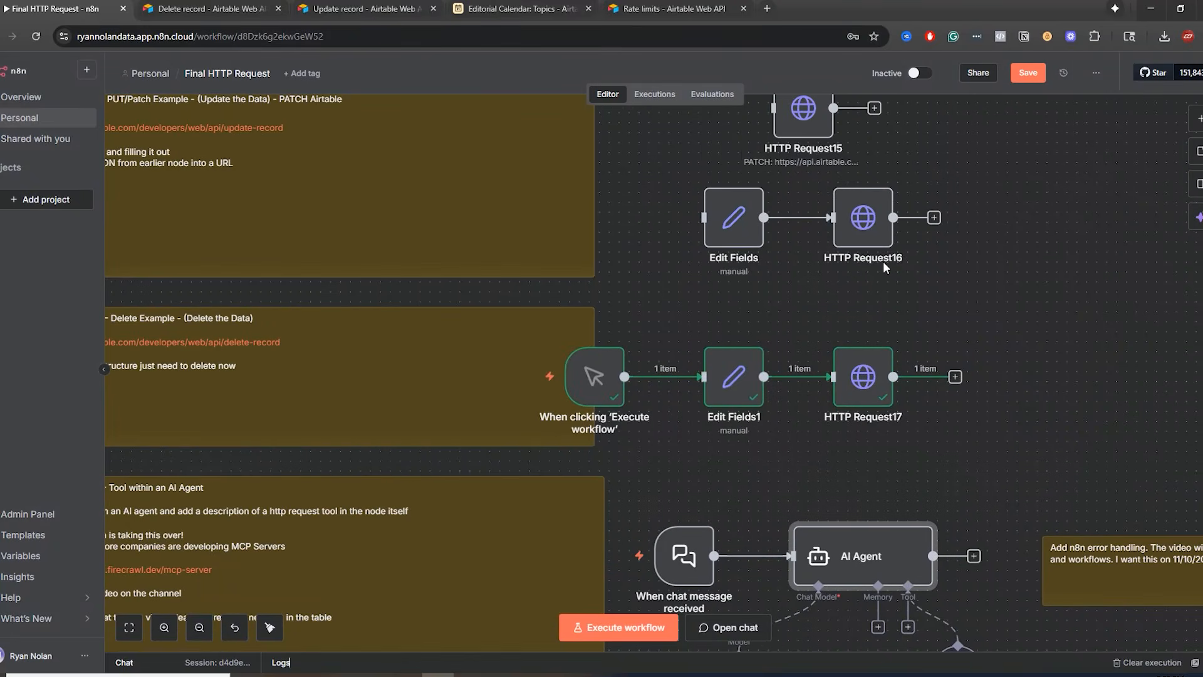
pyautogui.doubleClick(864, 216)
pyautogui.scroll(-2, 600, 451)
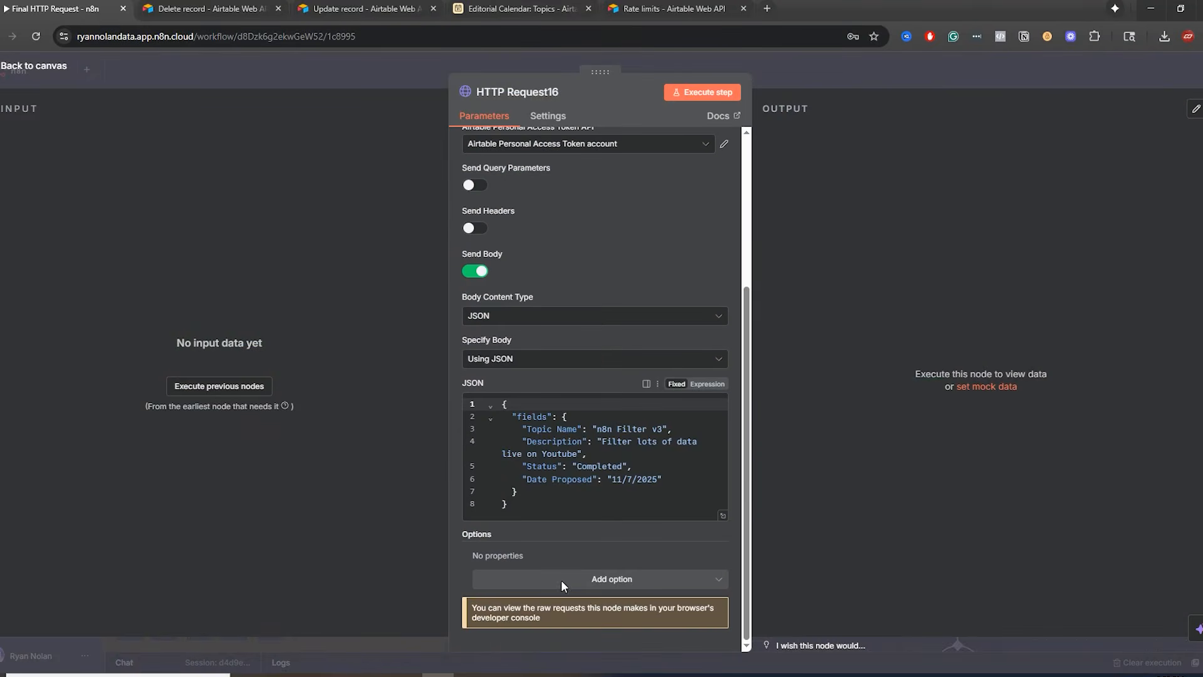
pyautogui.click(957, 84)
# - Open the Airtable Add Record tool and examine its description, POST method, URL and Airtable credential settings
pyautogui.moveTo(760, 476); pyautogui.dragTo(710, 242)
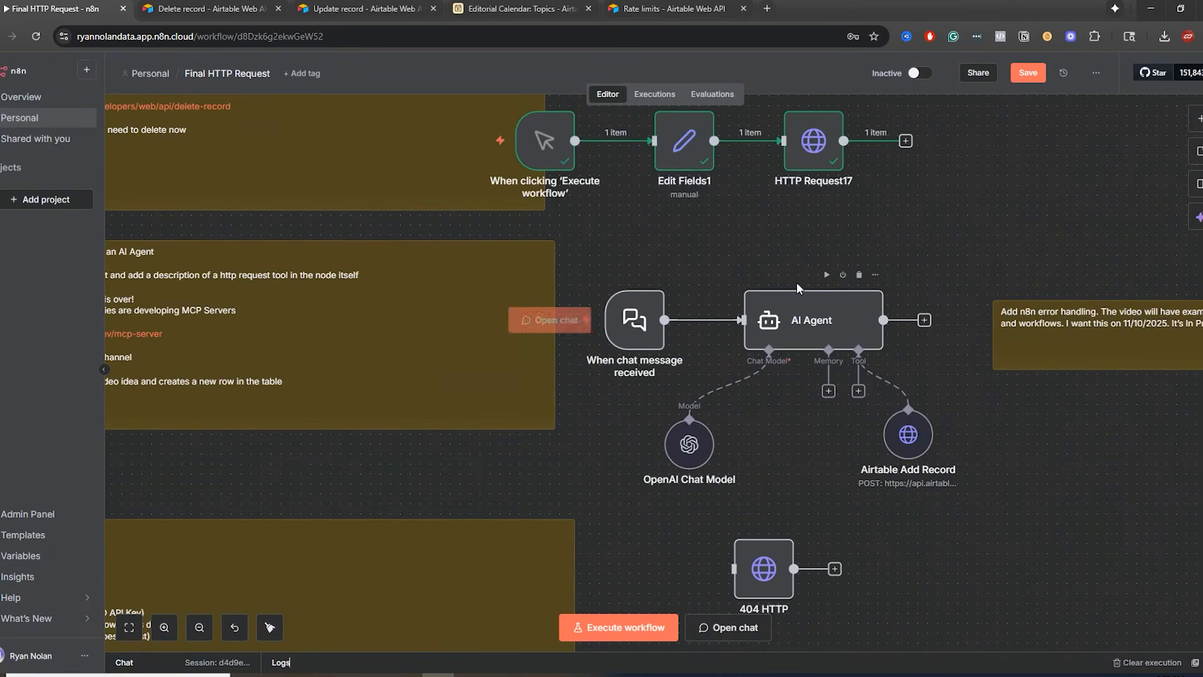
pyautogui.doubleClick(916, 451)
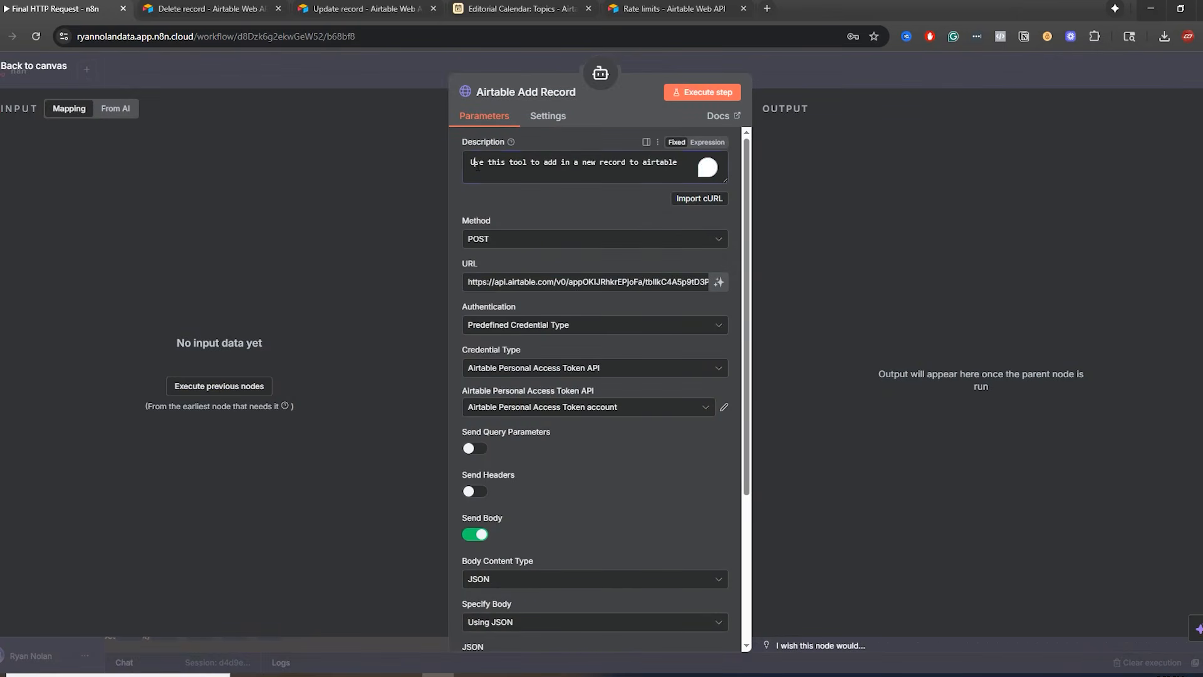
pyautogui.moveTo(471, 162); pyautogui.dragTo(678, 164)
pyautogui.click(597, 165)
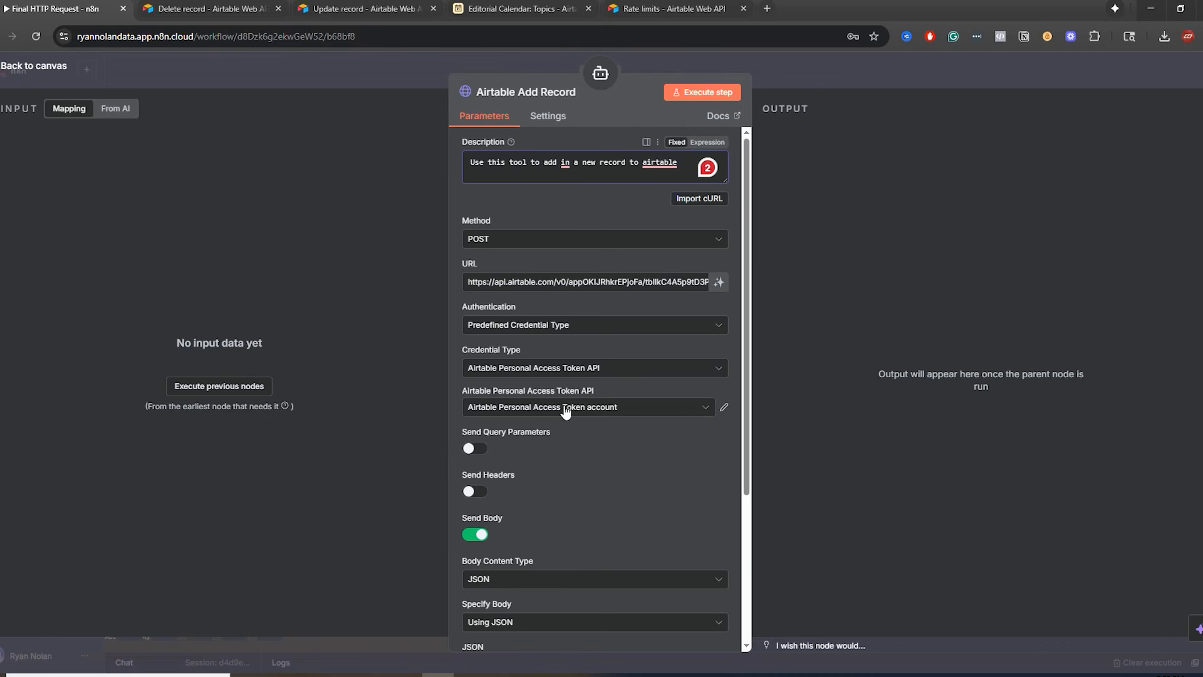
# - Switch the Airtable Add Record tool's JSON body to an editable expression and back to model-defined, and return to the canvas
pyautogui.scroll(-3, 566, 410)
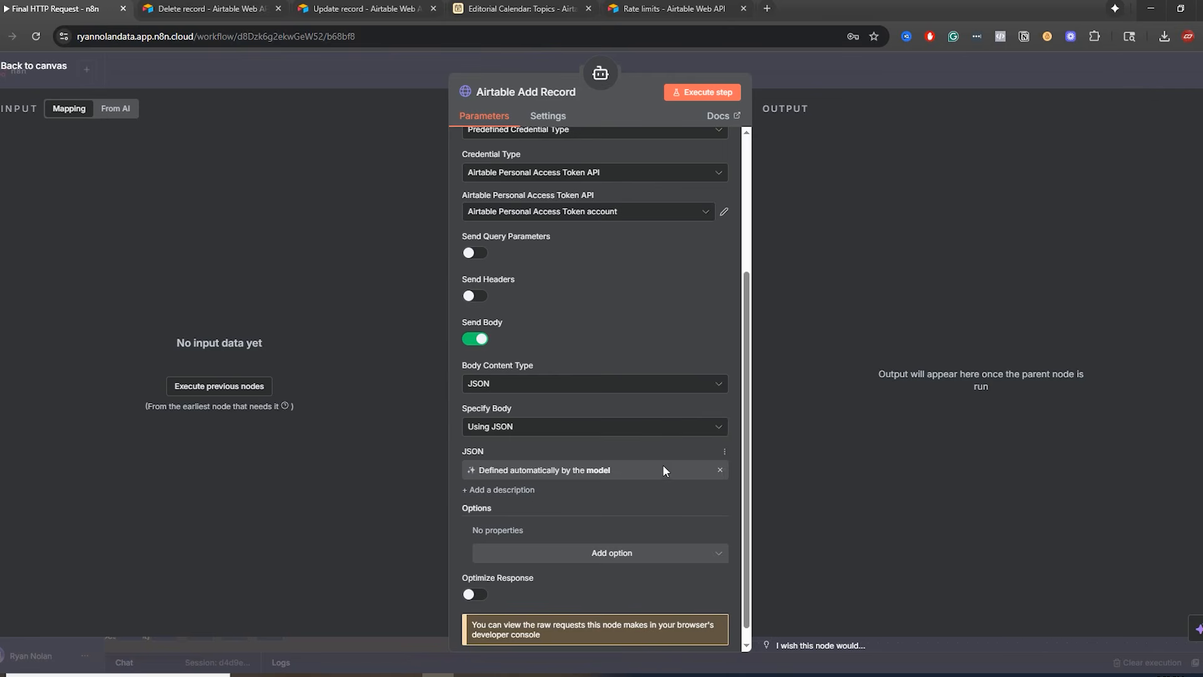
pyautogui.click(722, 473)
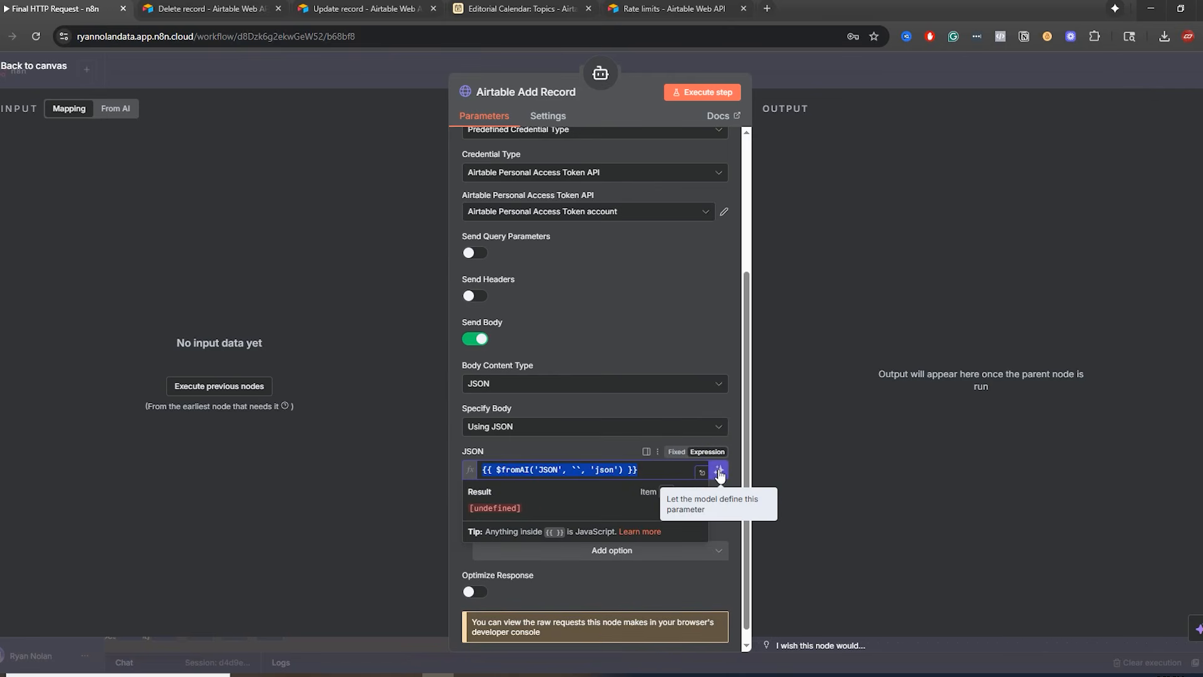
pyautogui.click(721, 472)
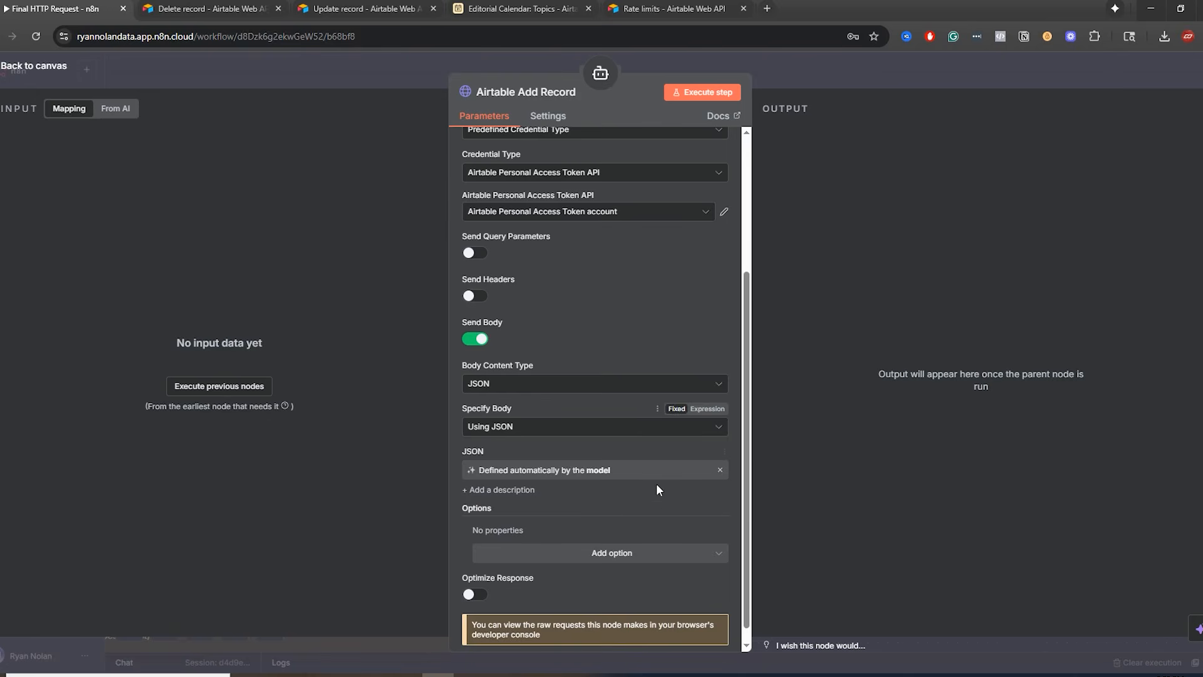
pyautogui.scroll(-1, 656, 483)
pyautogui.click(833, 67)
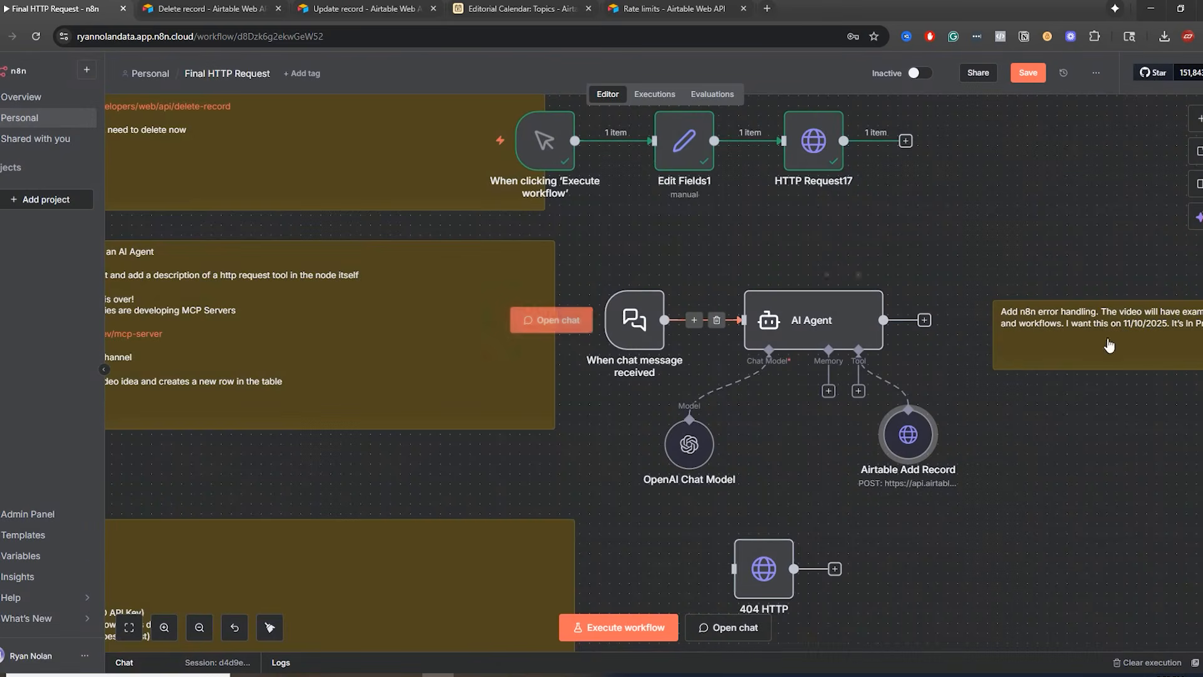
# - Copy the sticky note text beside the AI Agent that requests an n8n error handling video for 11/10/2025 with status In Progress
pyautogui.hscroll(5, 1024, 344)
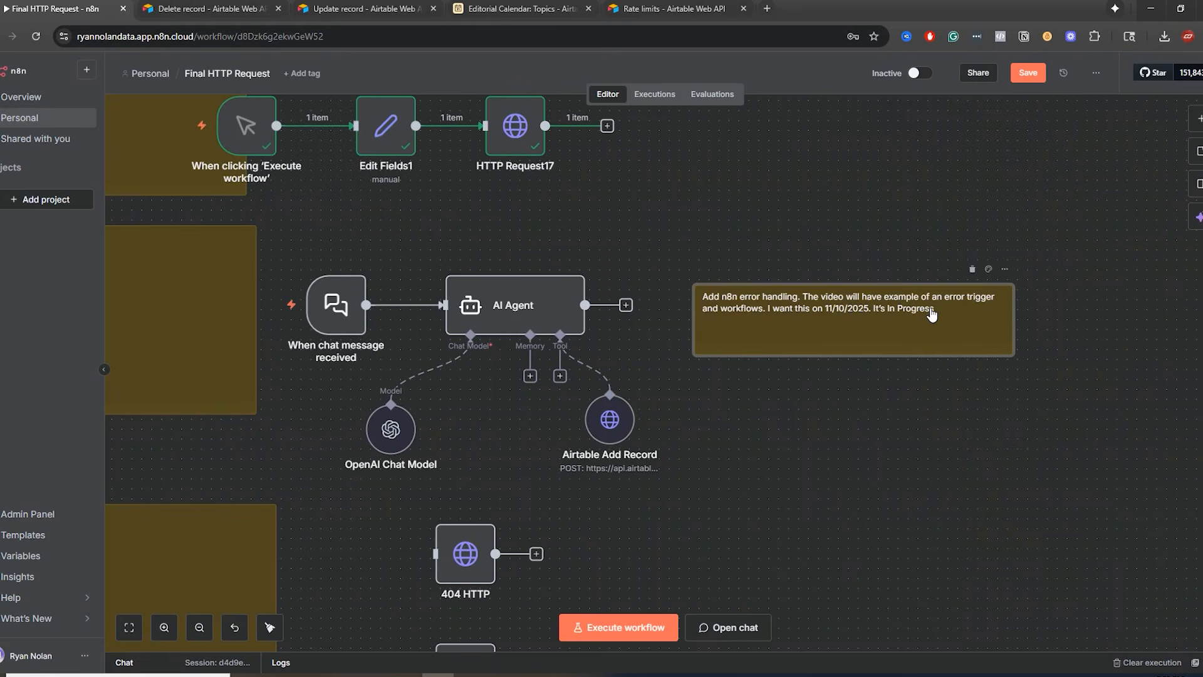
pyautogui.doubleClick(931, 315)
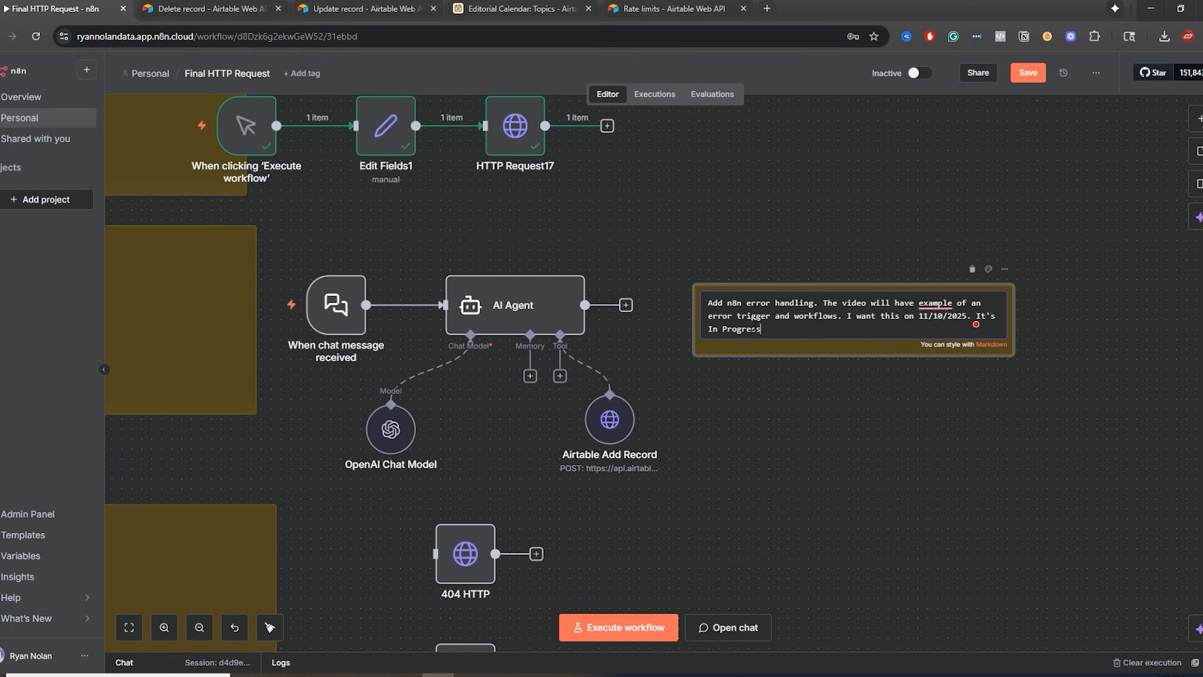
pyautogui.moveTo(762, 329); pyautogui.dragTo(703, 304)
pyautogui.hotkey('ctrl', 'c')
pyautogui.click(642, 241)
pyautogui.moveTo(641, 240); pyautogui.dragTo(926, 192)
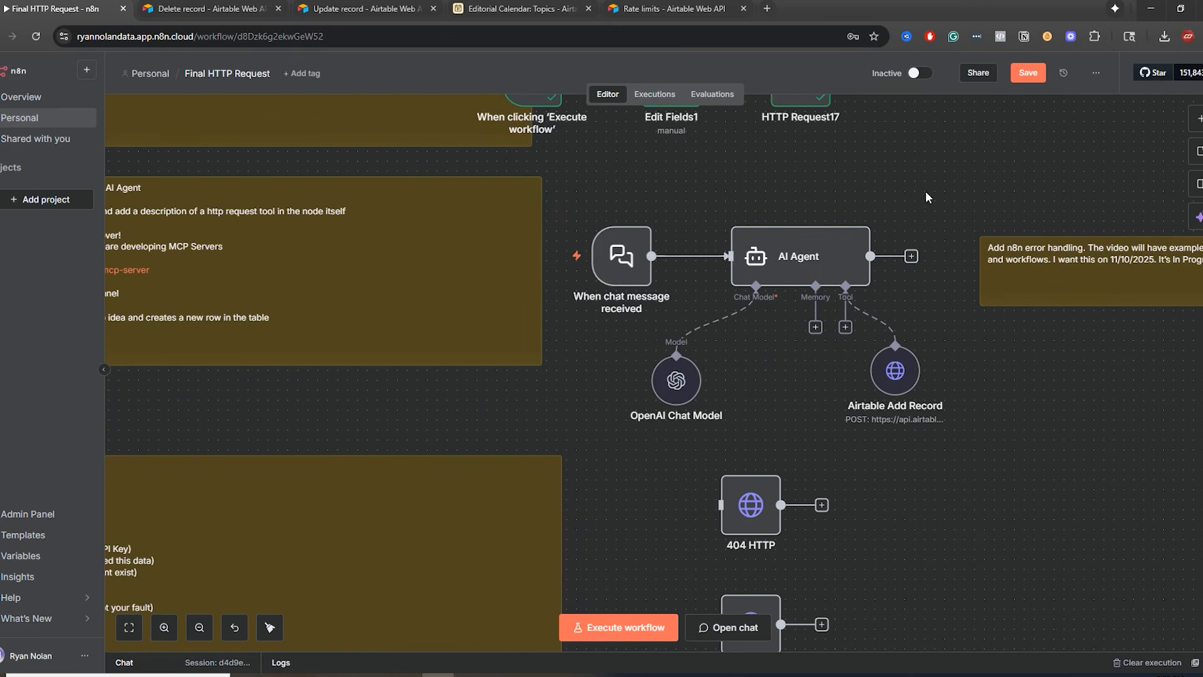
# - Open the workflow chat, widen its message area, and send the copied n8n error handling video idea to the AI Agent
pyautogui.click(611, 261)
pyautogui.click(570, 270)
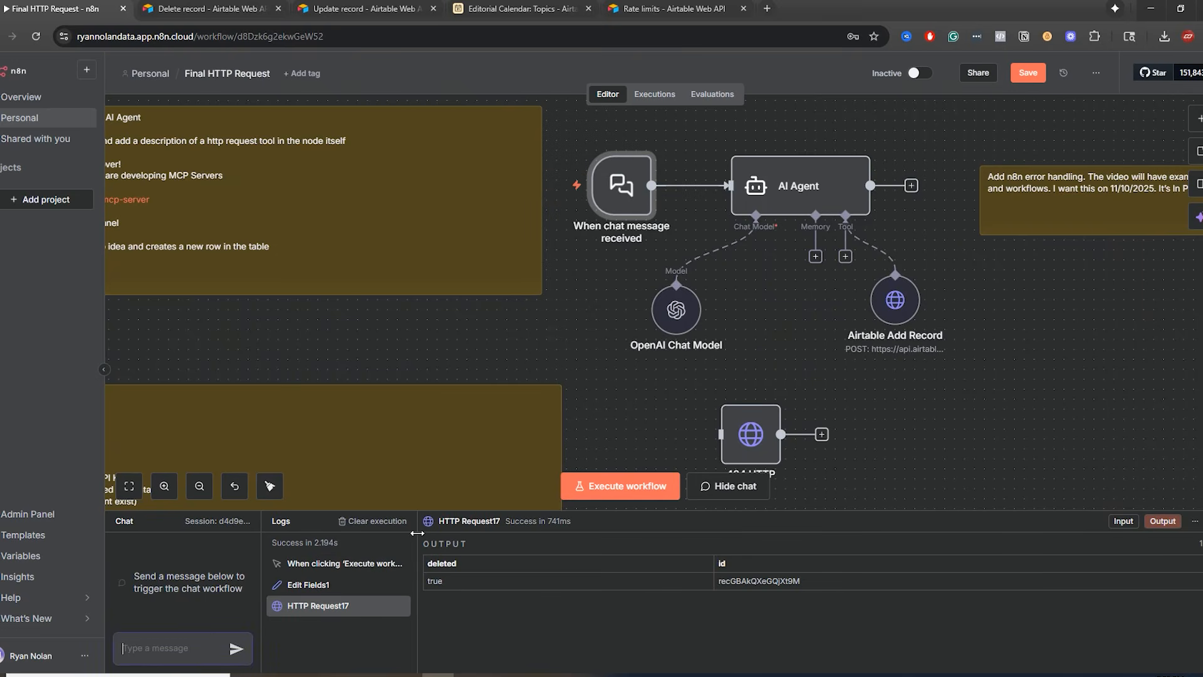
pyautogui.moveTo(418, 540); pyautogui.dragTo(749, 539)
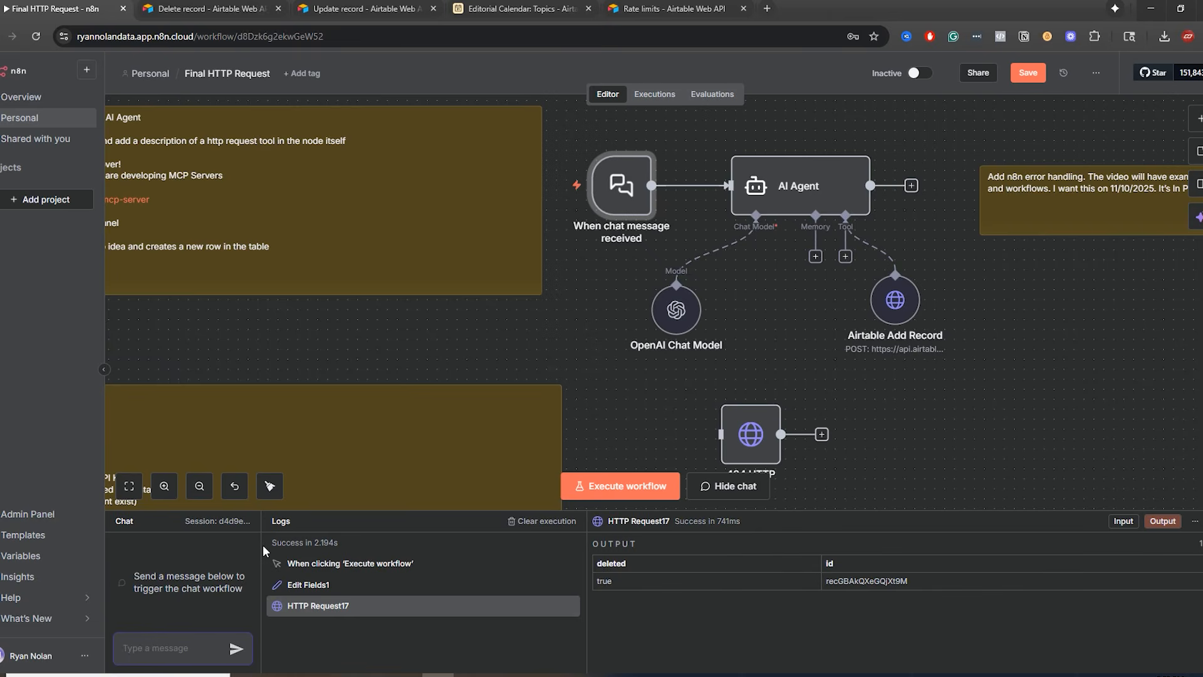
pyautogui.click(188, 648)
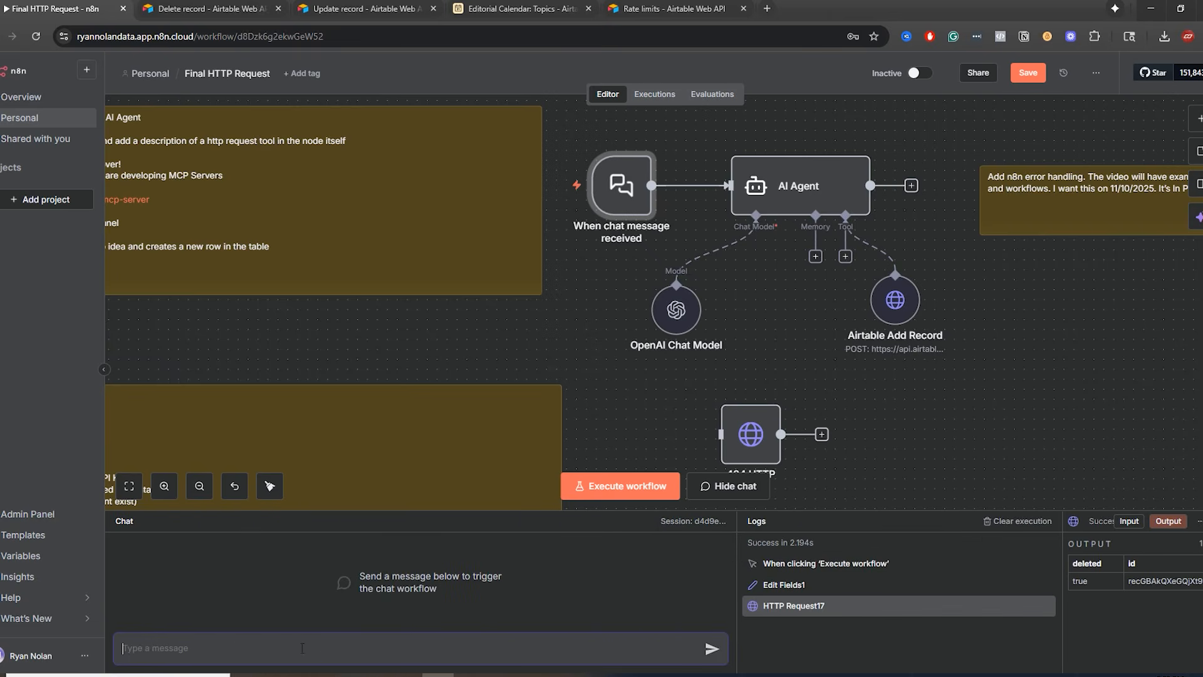
pyautogui.hotkey('ctrl', 'v')
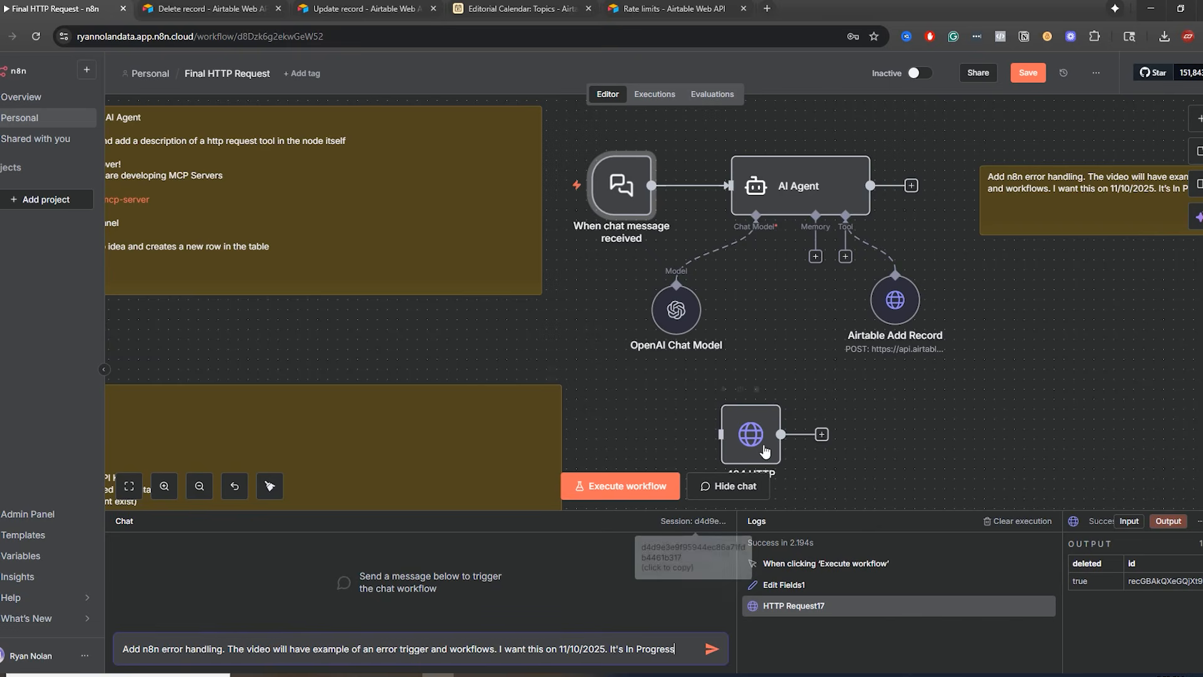
pyautogui.press('Return')
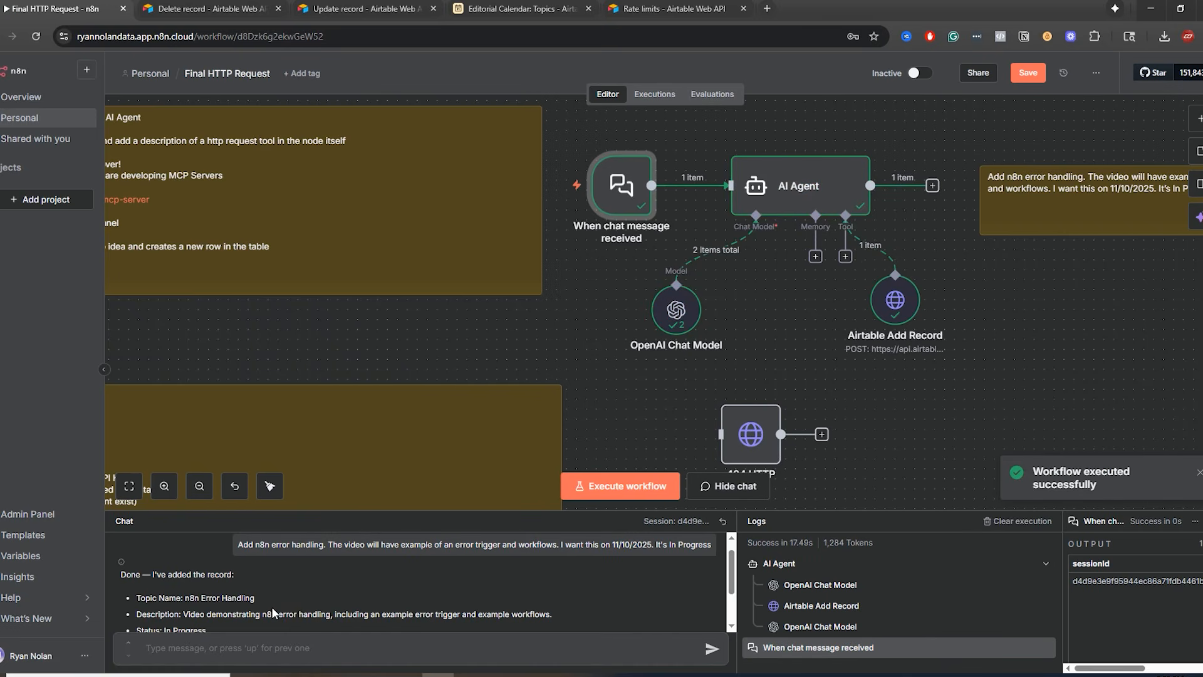
# - Read the agent's full reply, check the Topics table in the Airtable Editorial Calendar for the added record, and return to n8n
pyautogui.scroll(-2, 274, 613)
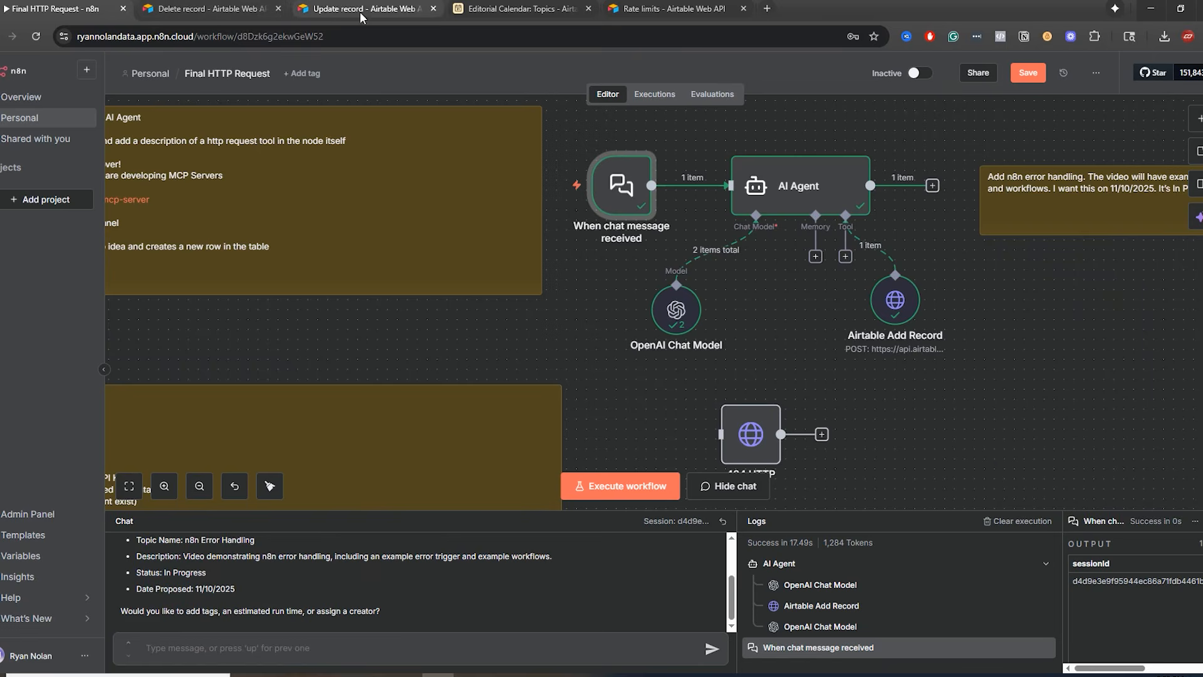
pyautogui.click(506, 13)
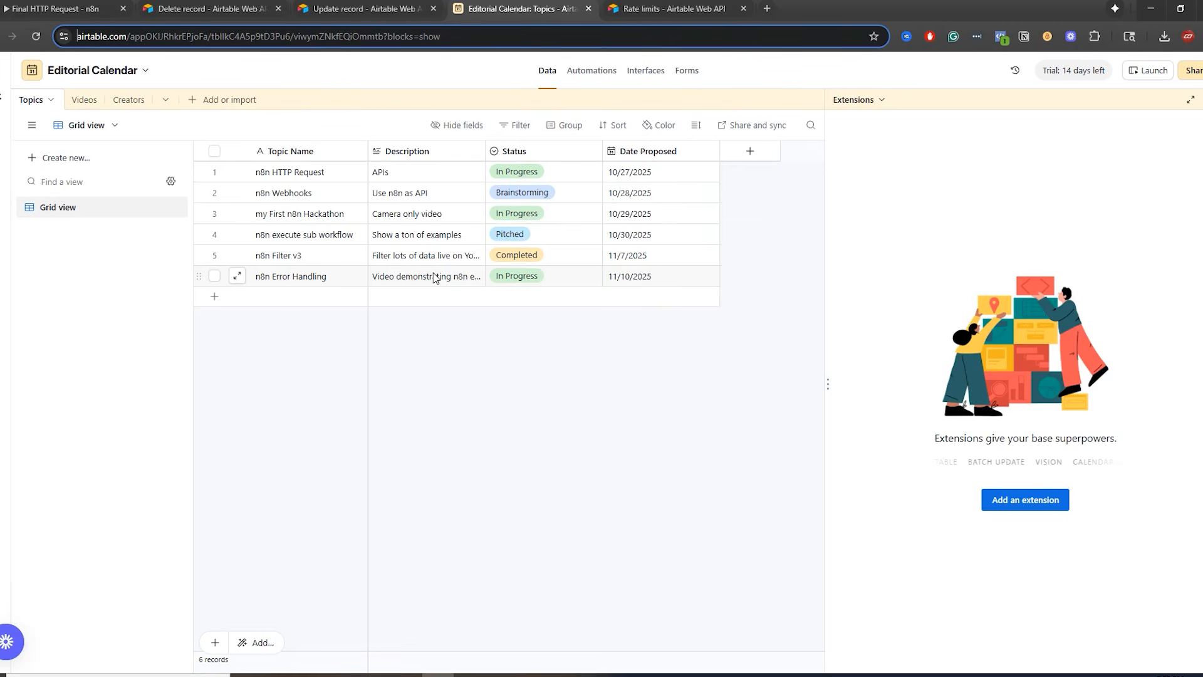
pyautogui.click(67, 9)
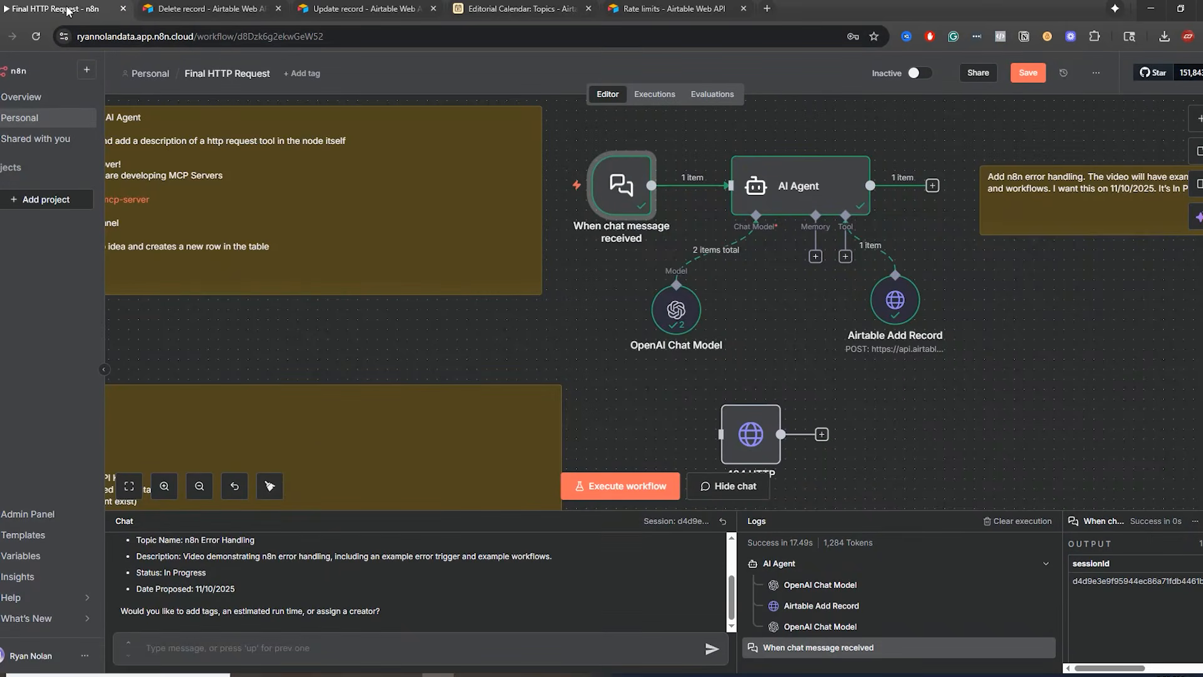
# - Reposition the OpenAI Chat Model and Airtable Add Record nodes slightly beneath the AI Agent
pyautogui.moveTo(676, 310); pyautogui.dragTo(726, 300)
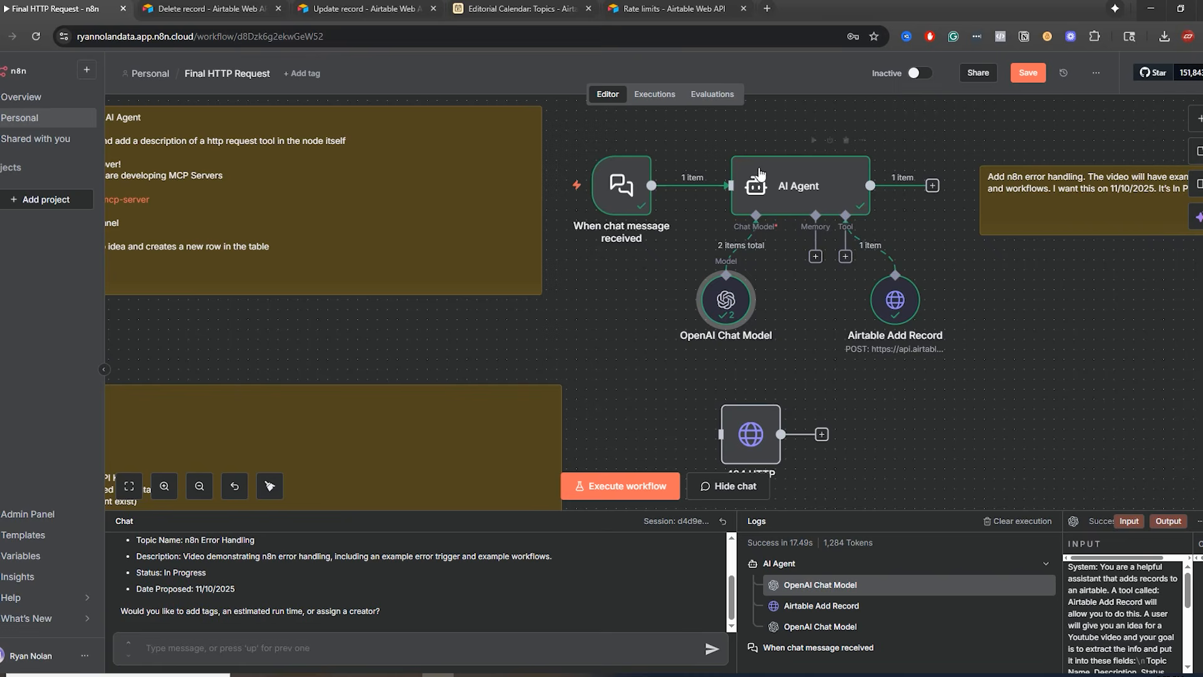
pyautogui.scroll(4, 930, 246)
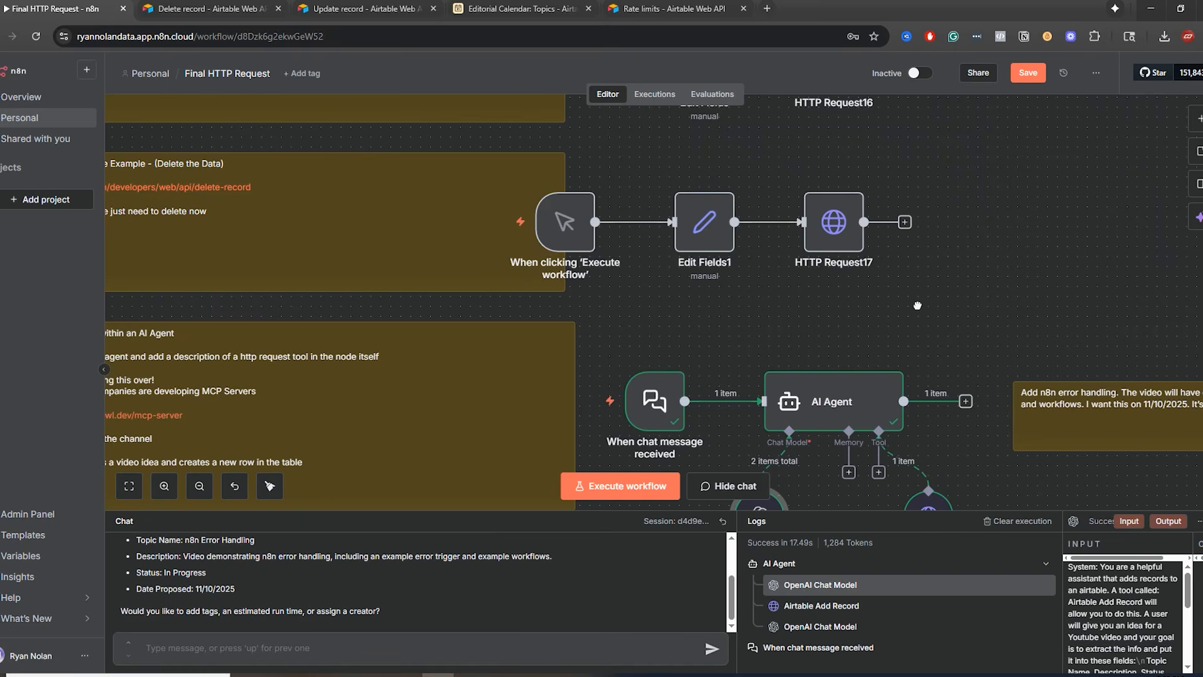
pyautogui.moveTo(918, 303); pyautogui.dragTo(933, 210)
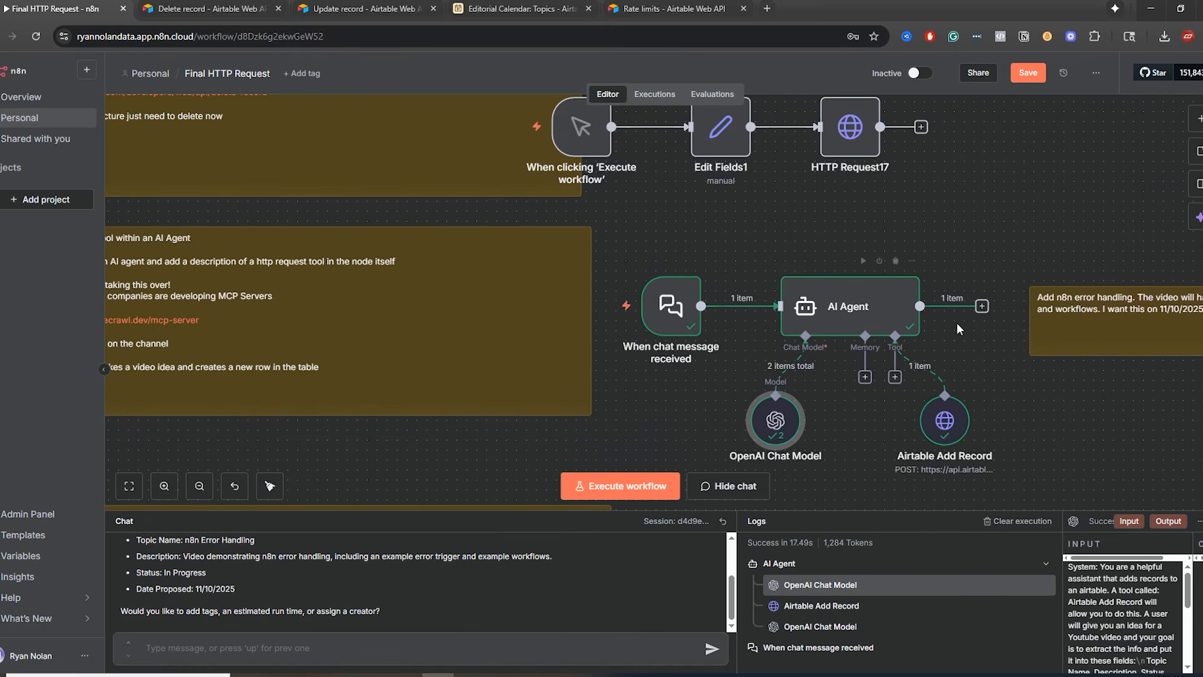
pyautogui.moveTo(946, 423); pyautogui.dragTo(936, 414)
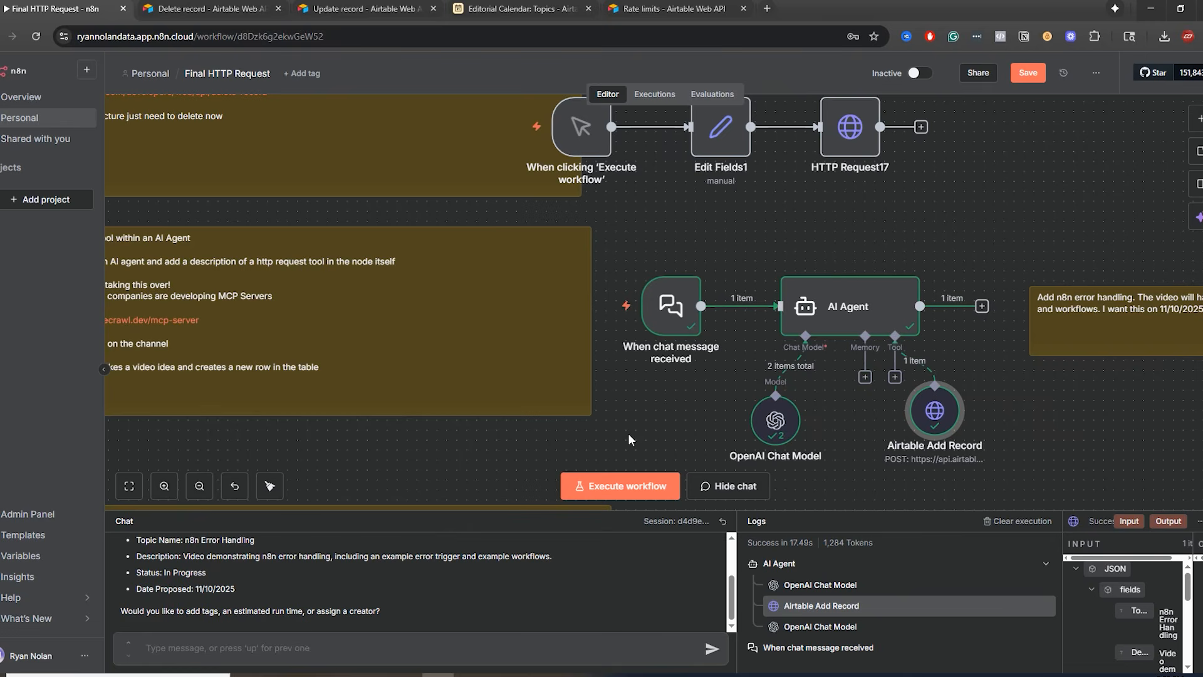
# - Go to the Example 12 response code notes on the canvas and hide the chat panel
pyautogui.moveTo(628, 433); pyautogui.dragTo(841, 215)
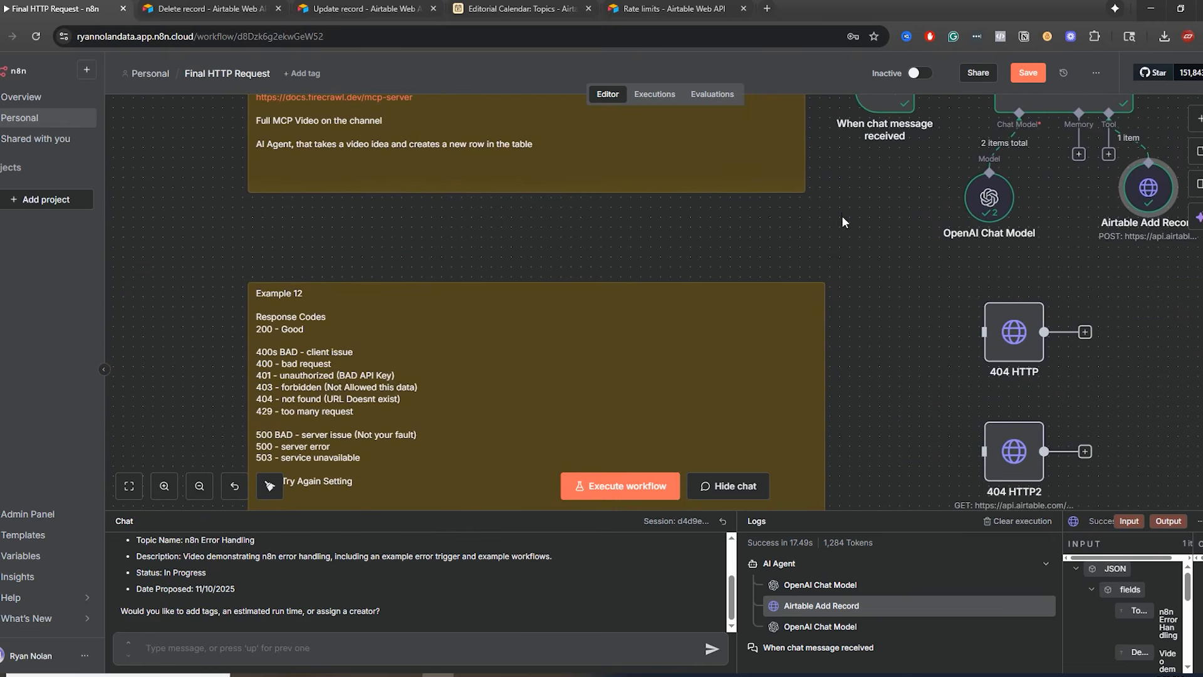
pyautogui.moveTo(872, 424); pyautogui.dragTo(895, 256)
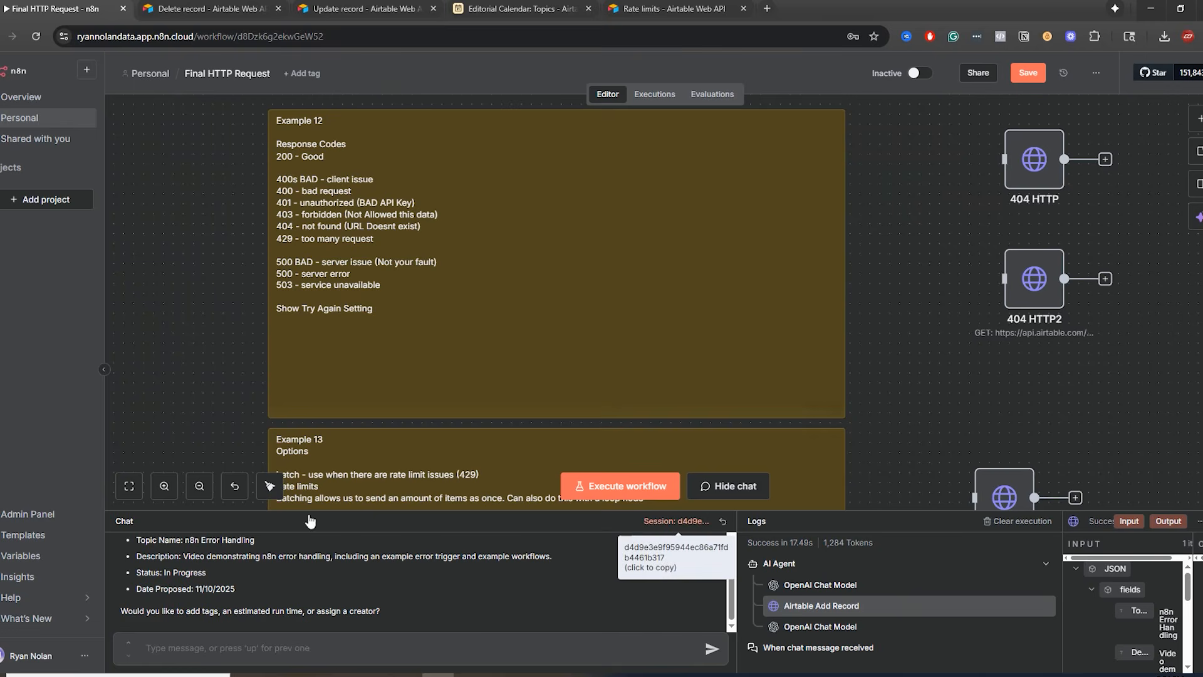
pyautogui.click(728, 485)
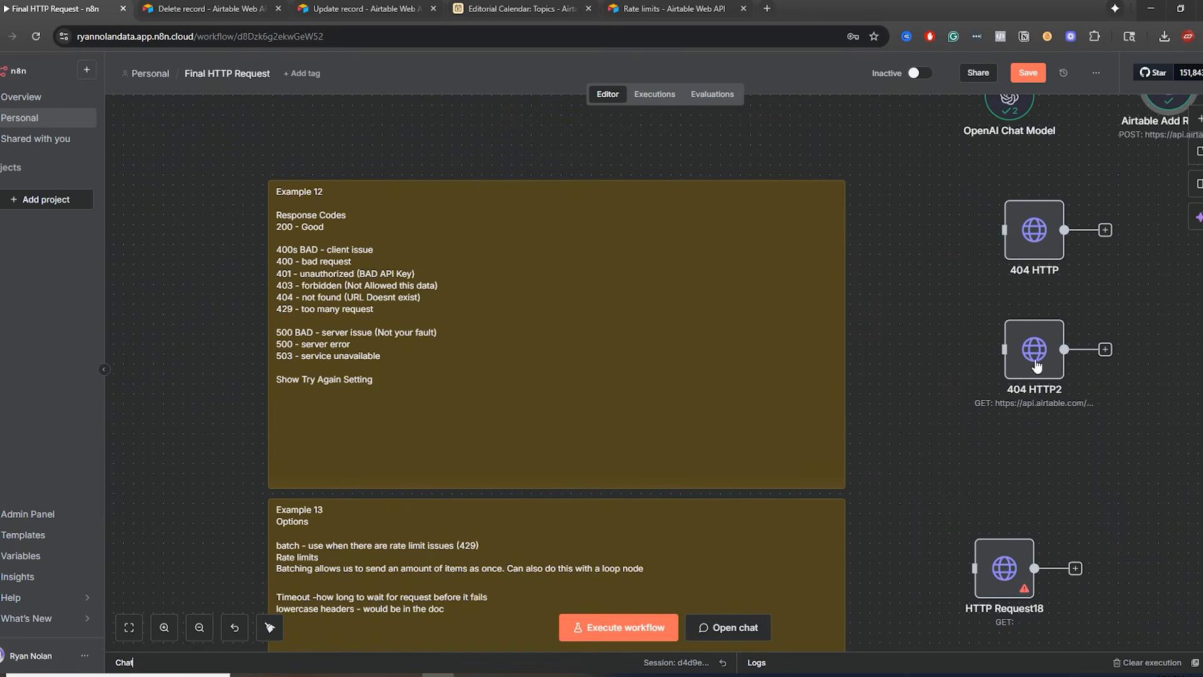
# - Move the 404 HTTP2 and 404 HTTP nodes into vertical alignment beside the Example 12 notes
pyautogui.scroll(-3, 1098, 411)
pyautogui.hscroll(3, 1099, 411)
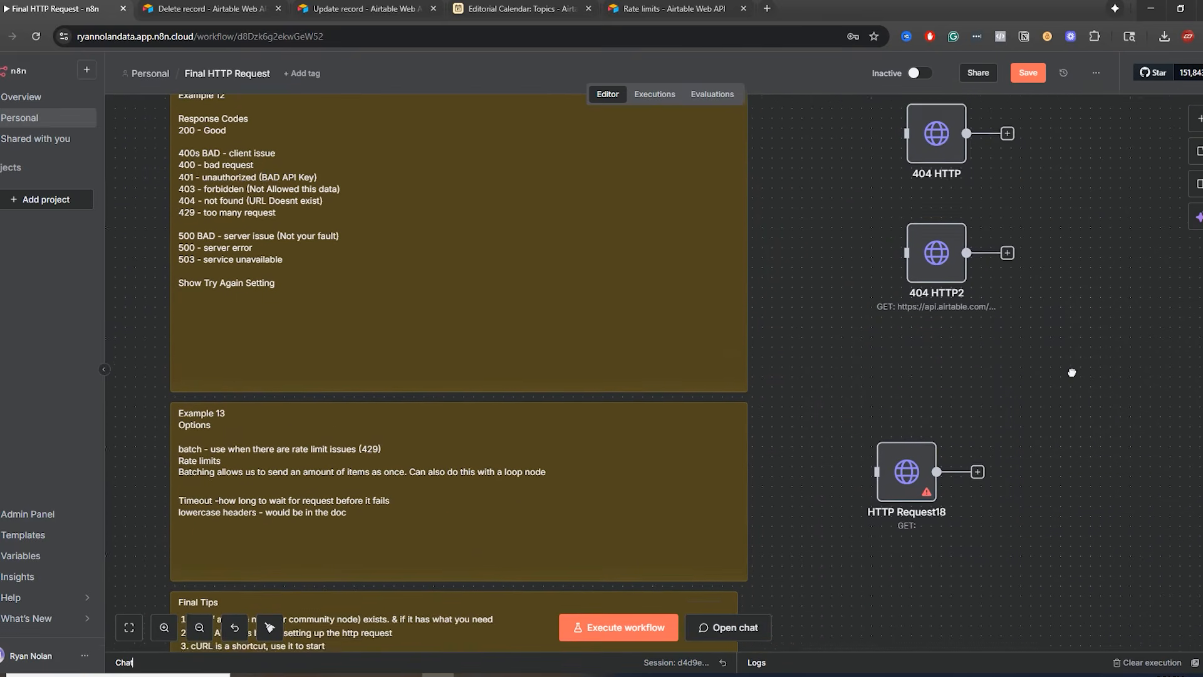
pyautogui.moveTo(909, 281); pyautogui.dragTo(899, 310)
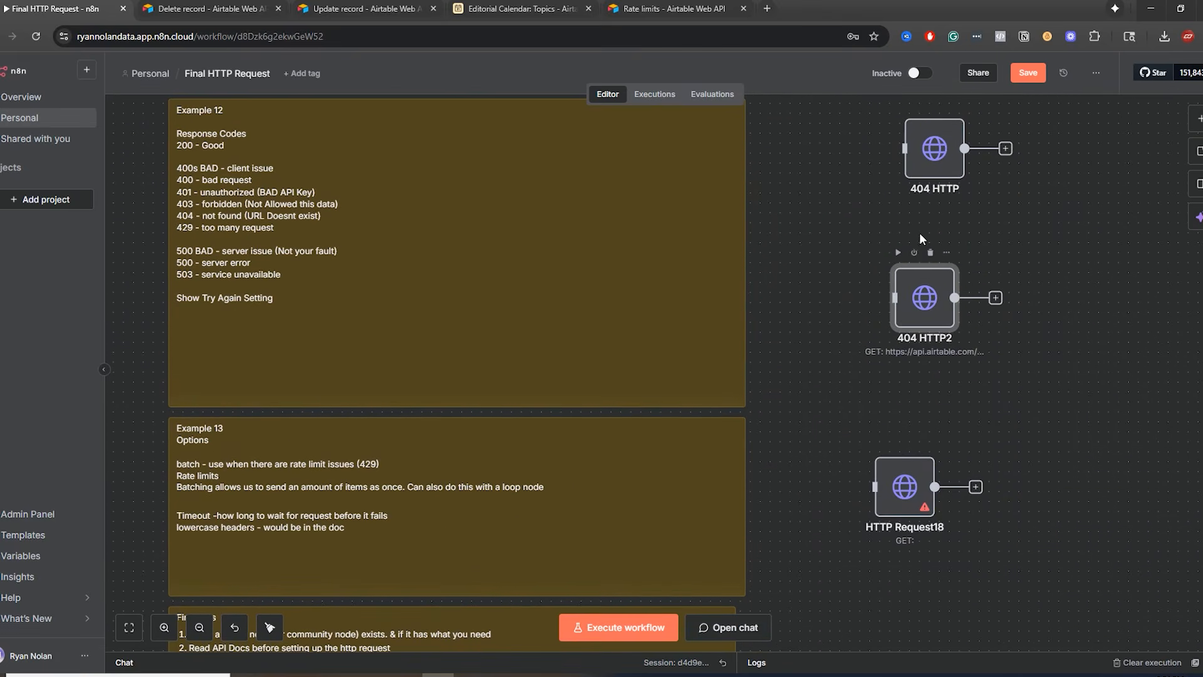
pyautogui.moveTo(925, 166); pyautogui.dragTo(915, 186)
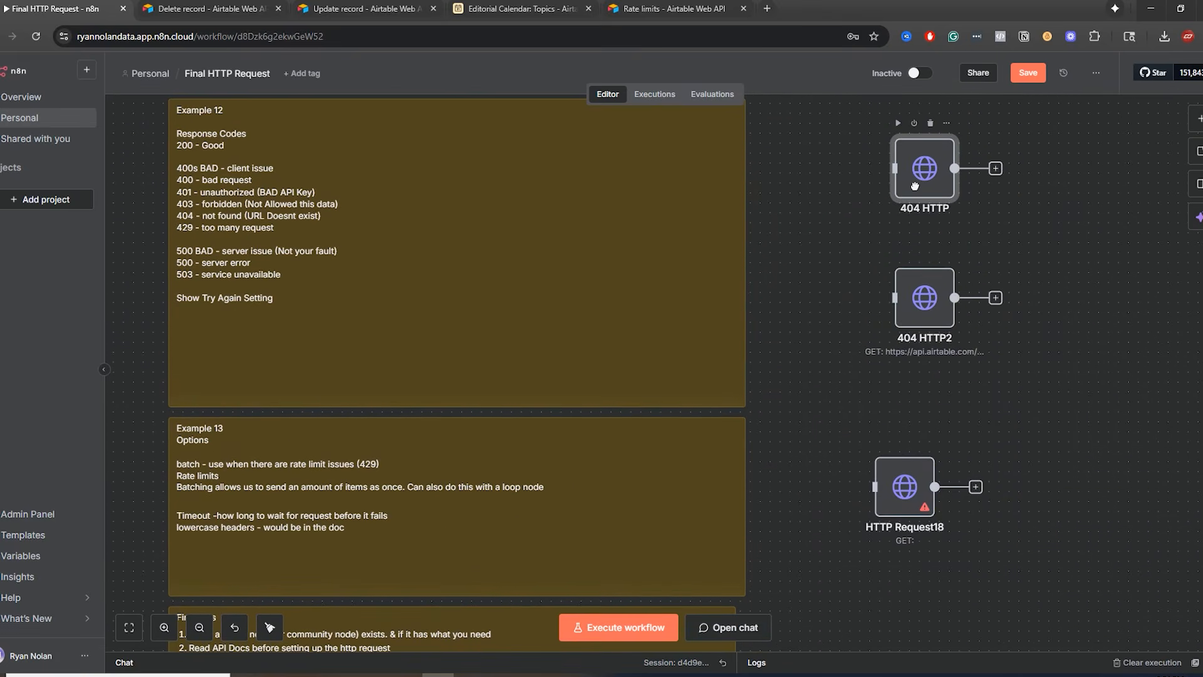
# - Read the Example 12 response code notes, examine the 404 HTTP2 node's GET request settings, and return to the canvas
pyautogui.click(214, 146)
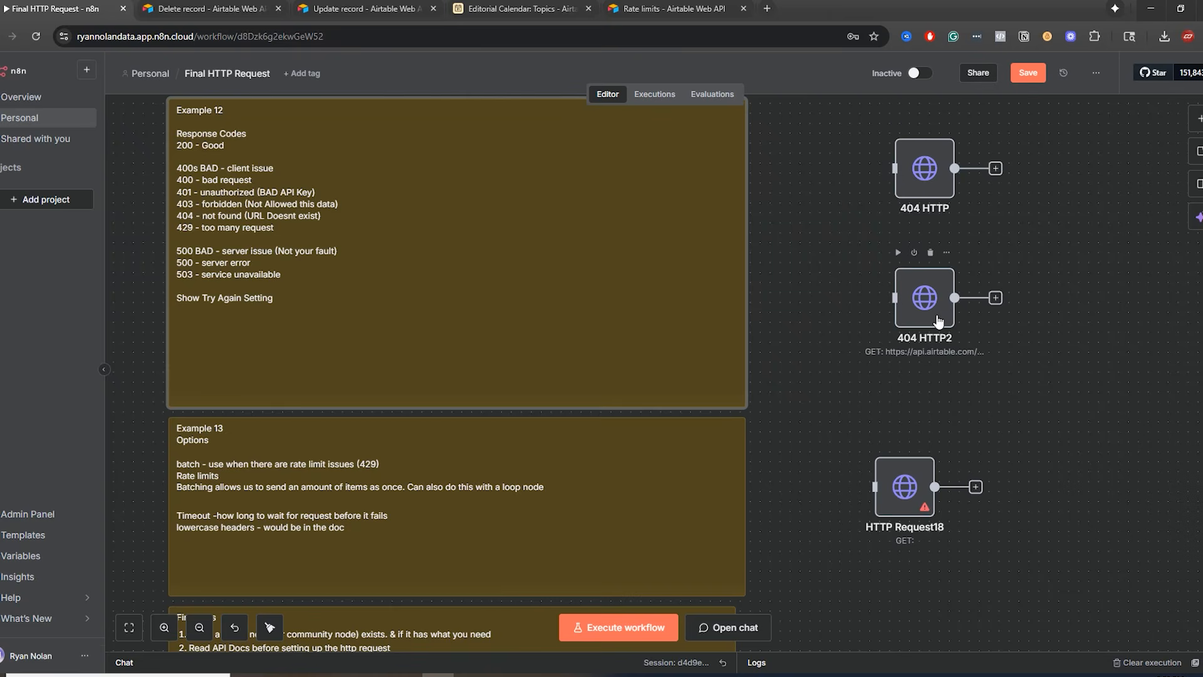
pyautogui.doubleClick(925, 297)
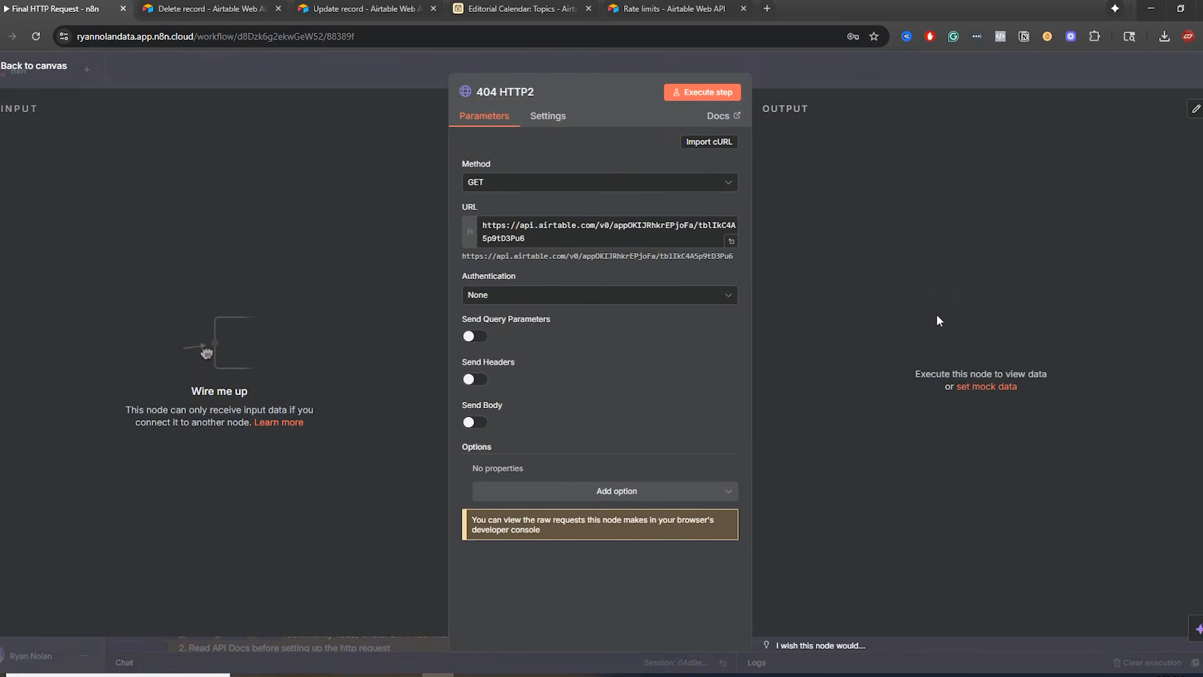
pyautogui.click(885, 69)
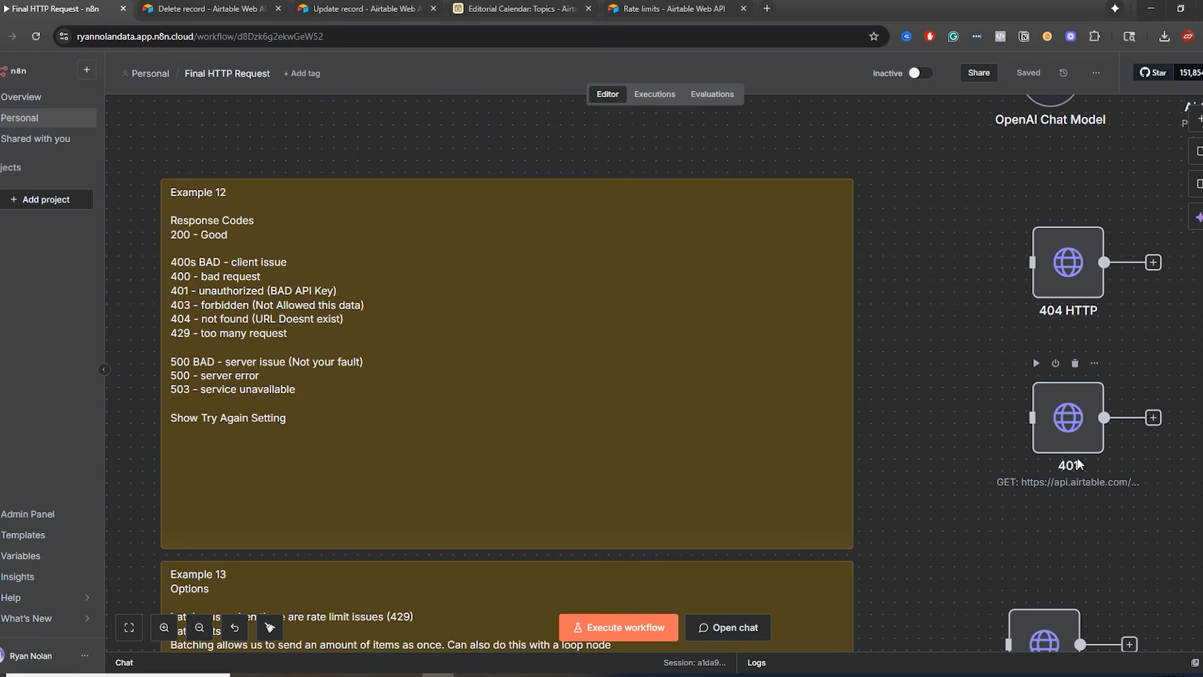
# - Open the 404 HTTP node to examine the base, table and record expressions in its URL, and return to the canvas
pyautogui.doubleClick(1089, 295)
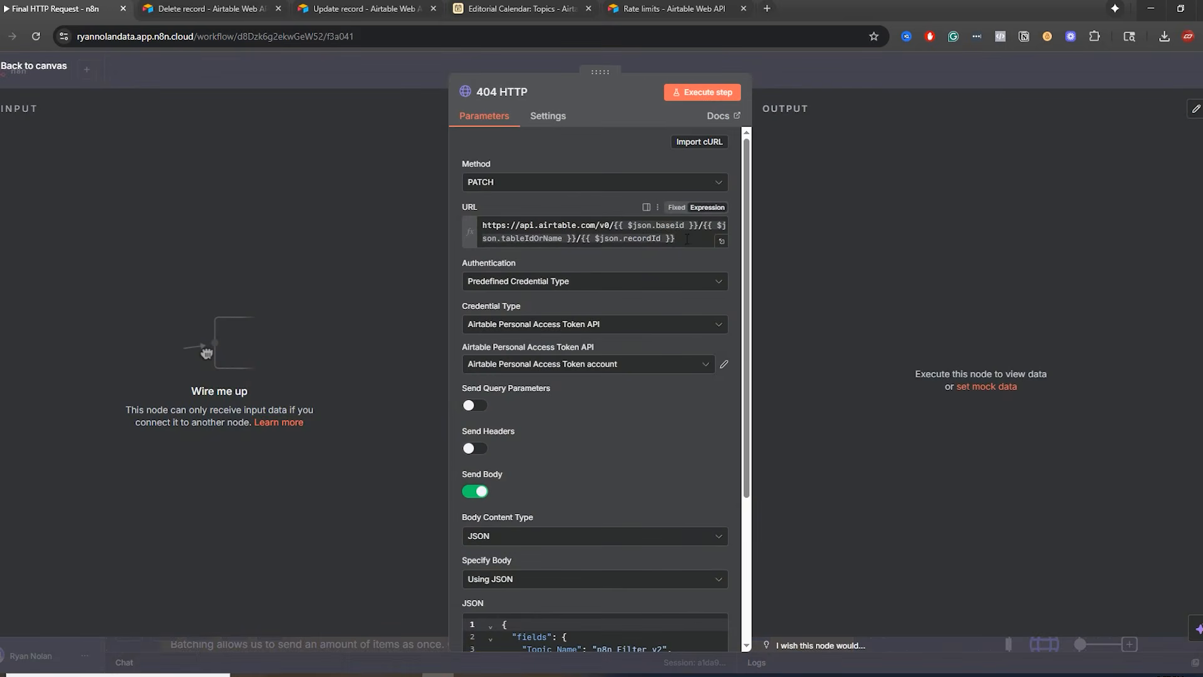
pyautogui.moveTo(687, 240); pyautogui.dragTo(627, 225)
pyautogui.click(792, 77)
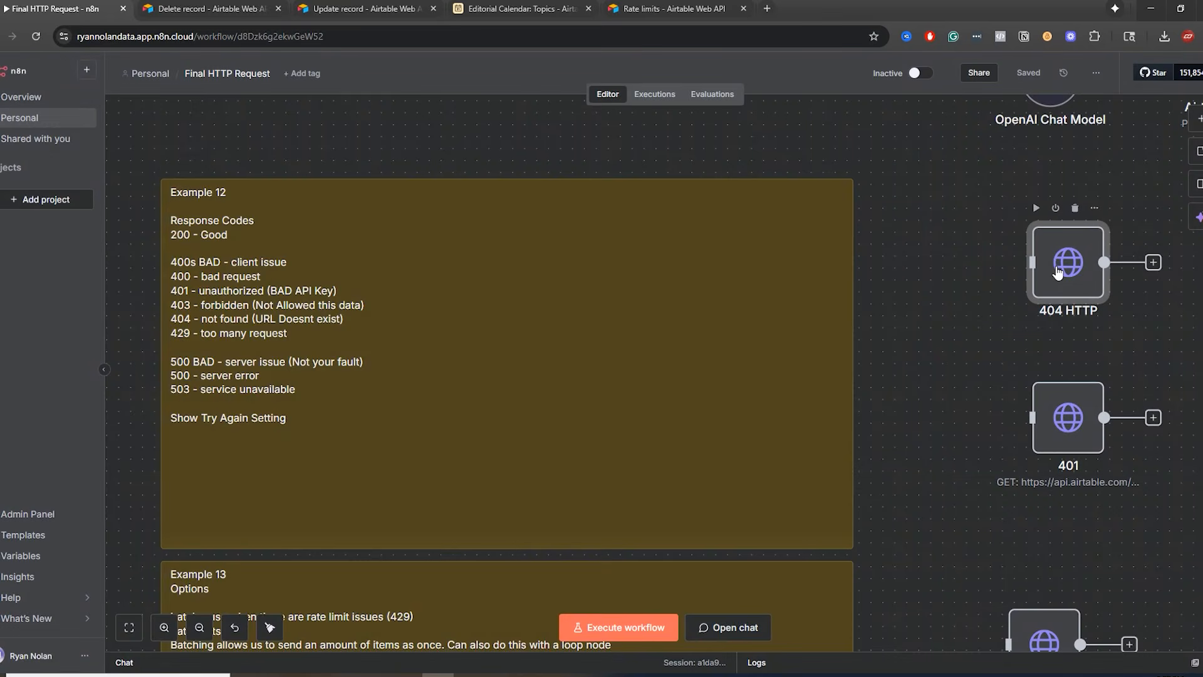
# - Reopen the 404 HTTP node, review its PATCH URL and JSON body, and execute the request without any input node connected
pyautogui.doubleClick(1058, 273)
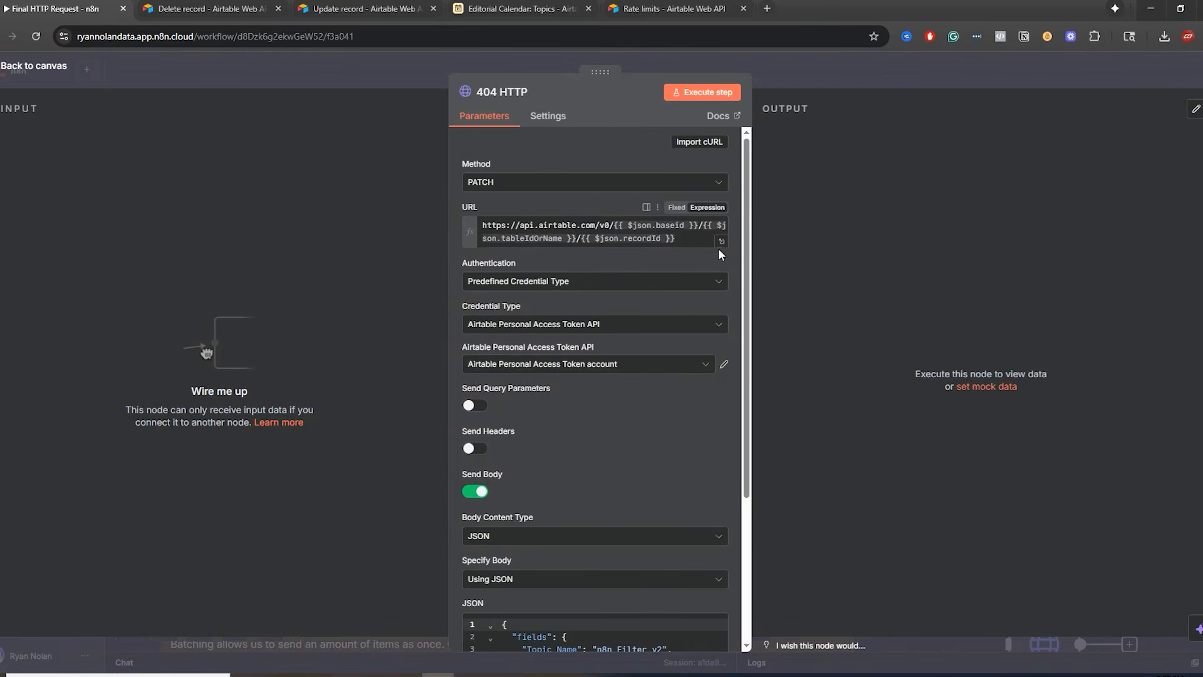
pyautogui.click(693, 241)
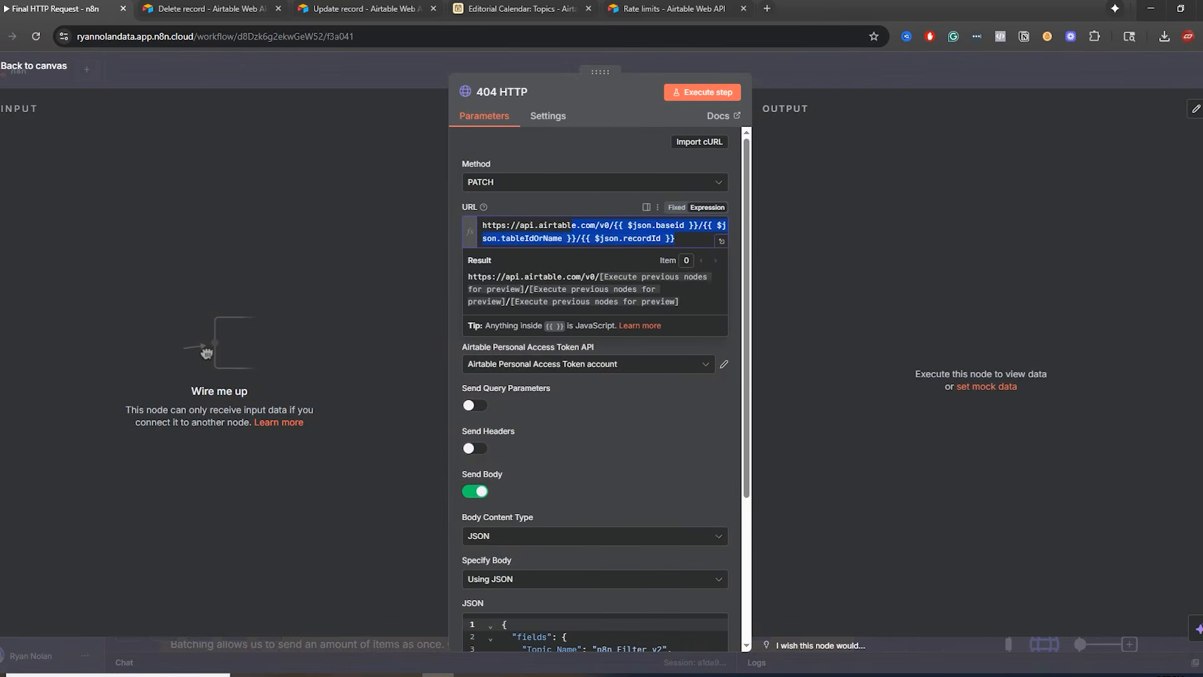
pyautogui.click(650, 473)
pyautogui.scroll(-4, 551, 477)
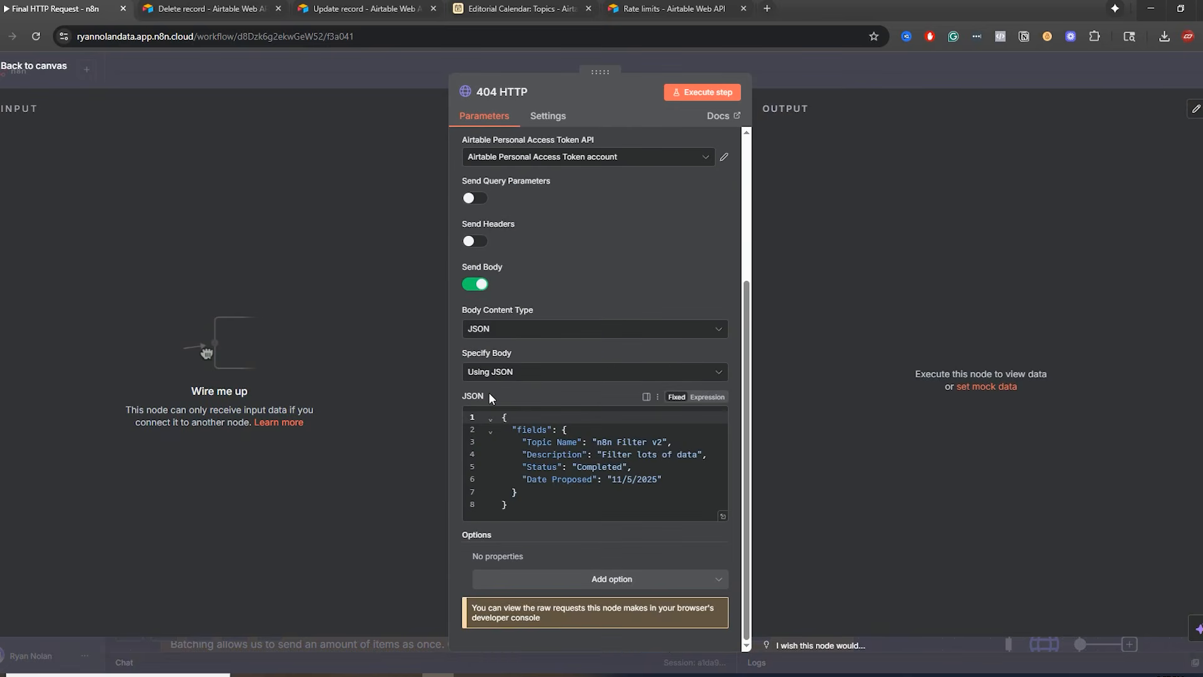
pyautogui.scroll(3, 491, 398)
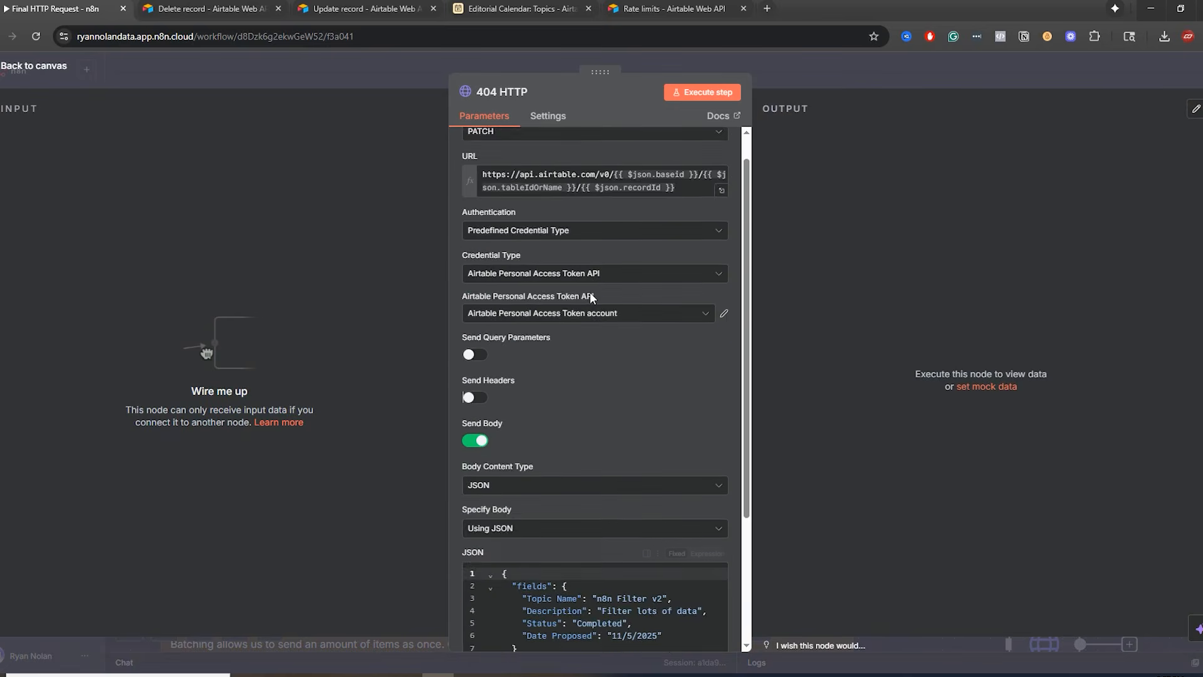
pyautogui.click(690, 95)
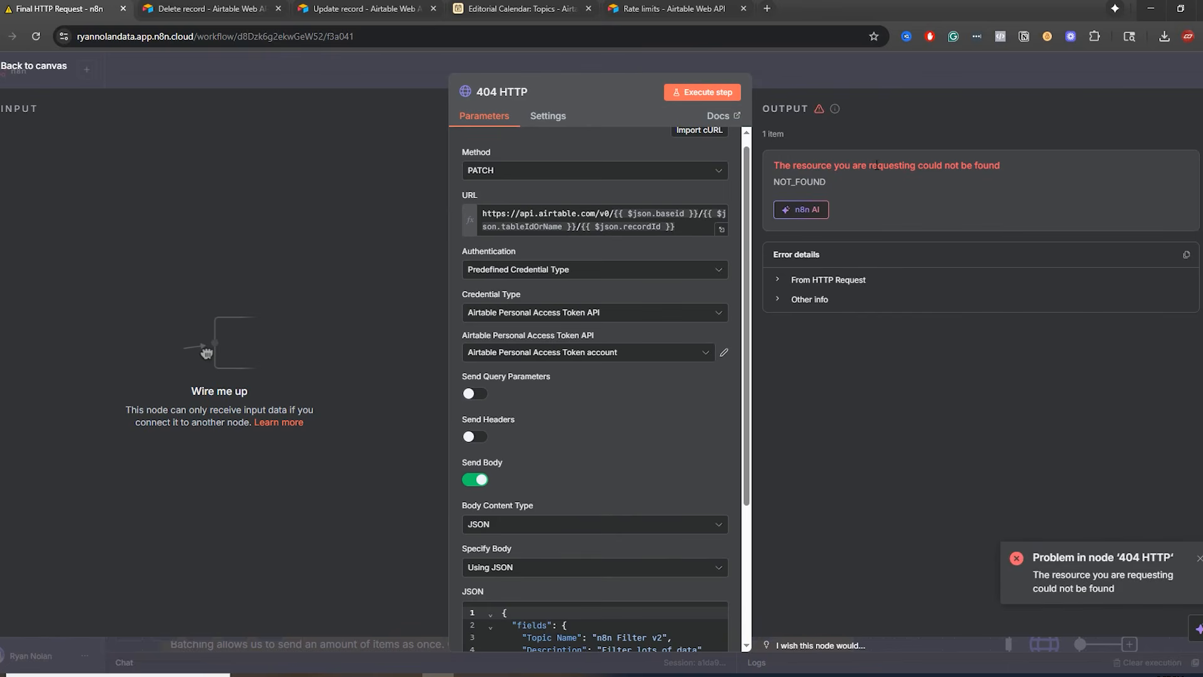
# - Expand the HTTP request error details in the 404 HTTP node's output, read the error code, and return to the canvas
pyautogui.click(826, 280)
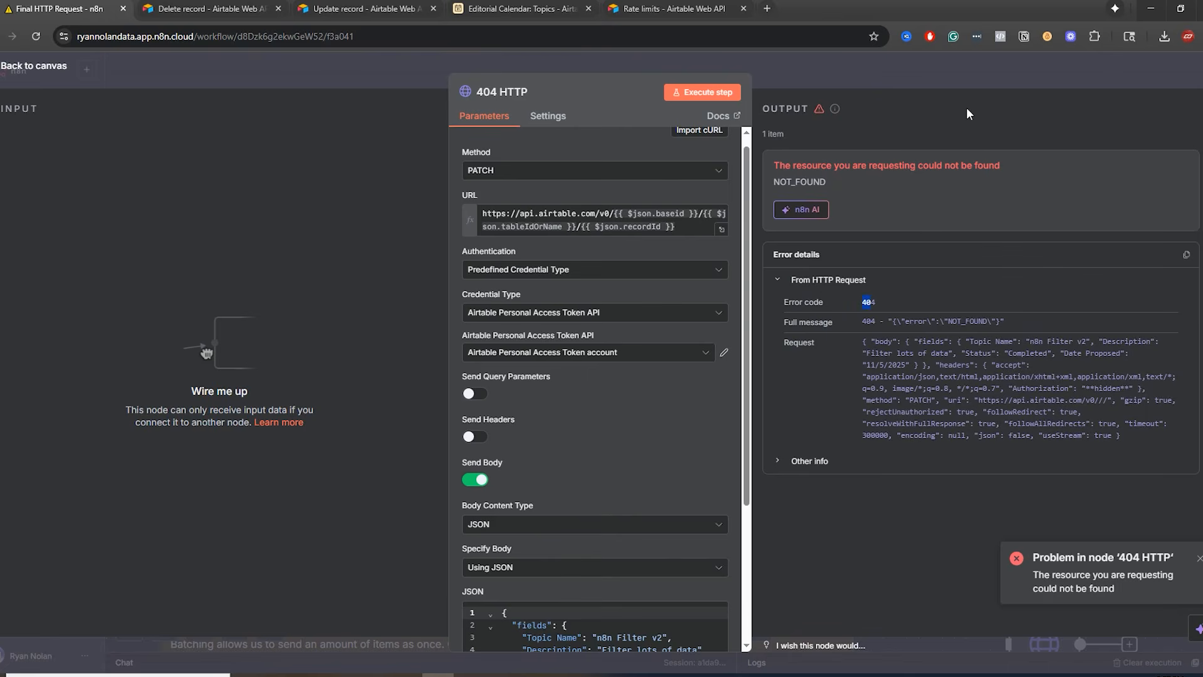
pyautogui.press('Escape')
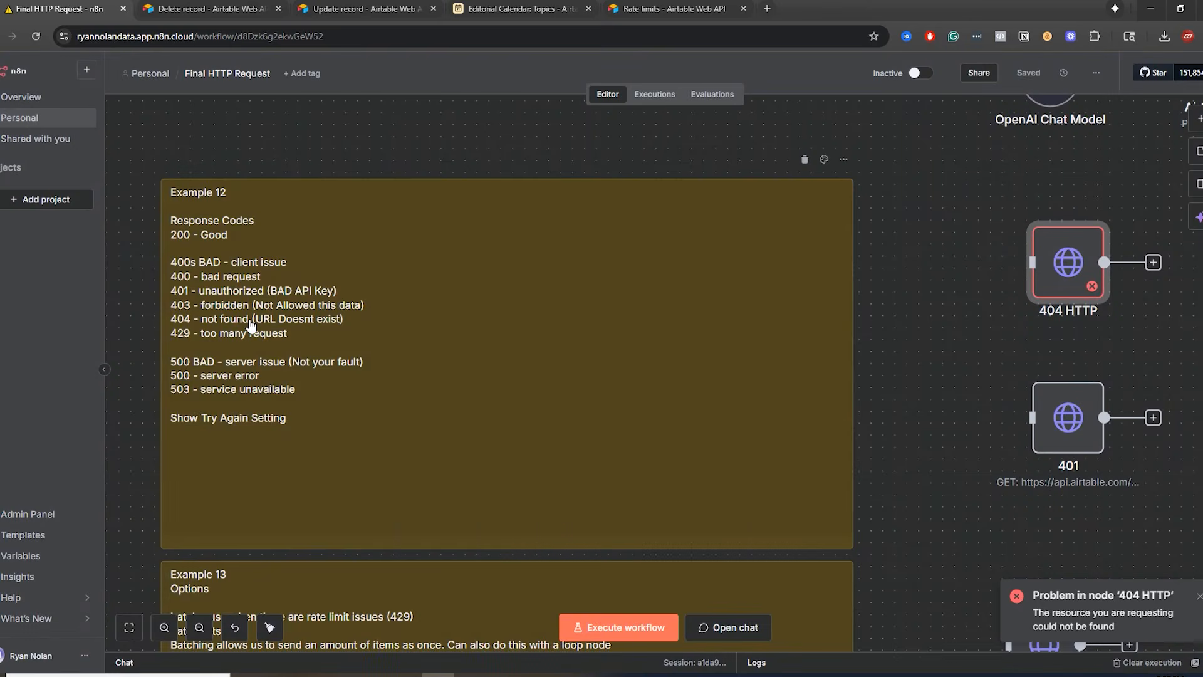
# - Open the 401 node, review its GET URL and its authentication set to None, and execute the request
pyautogui.doubleClick(1069, 430)
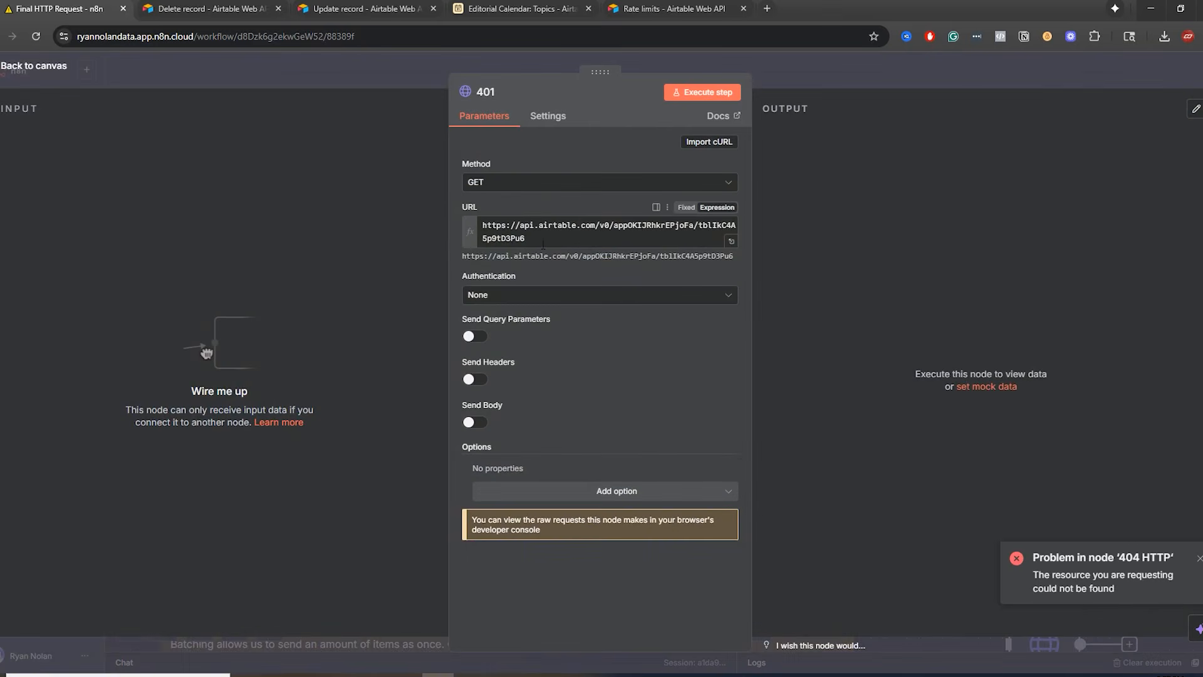
pyautogui.tripleClick(506, 238)
pyautogui.click(575, 350)
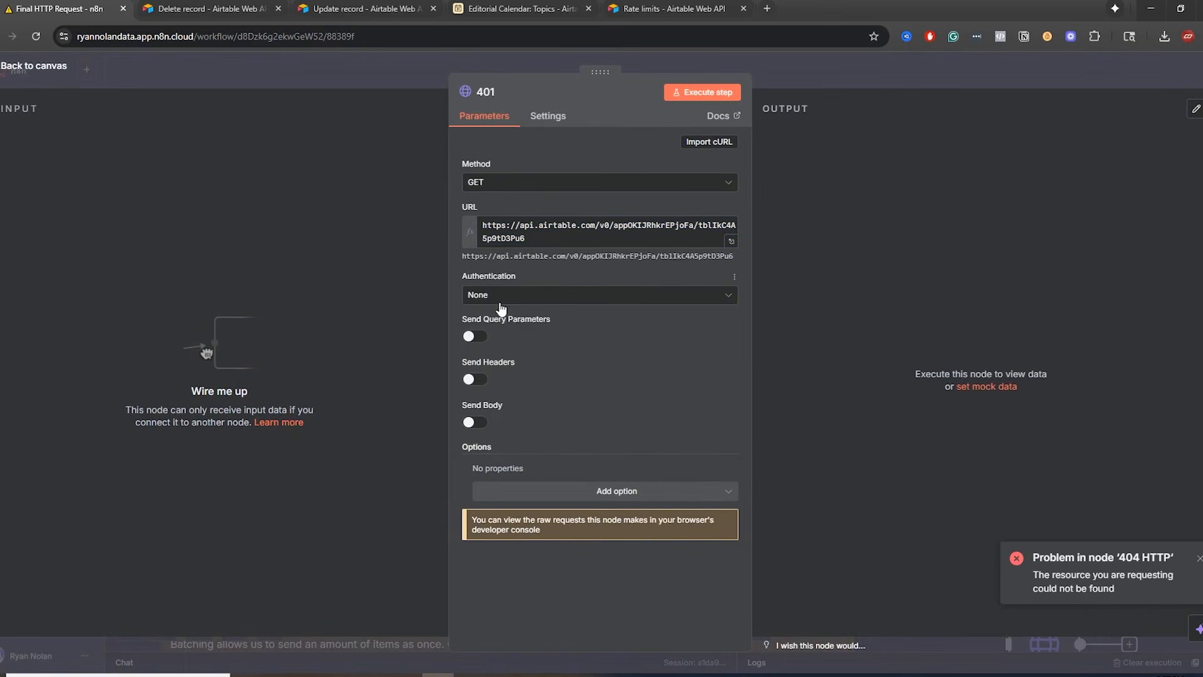
pyautogui.click(710, 91)
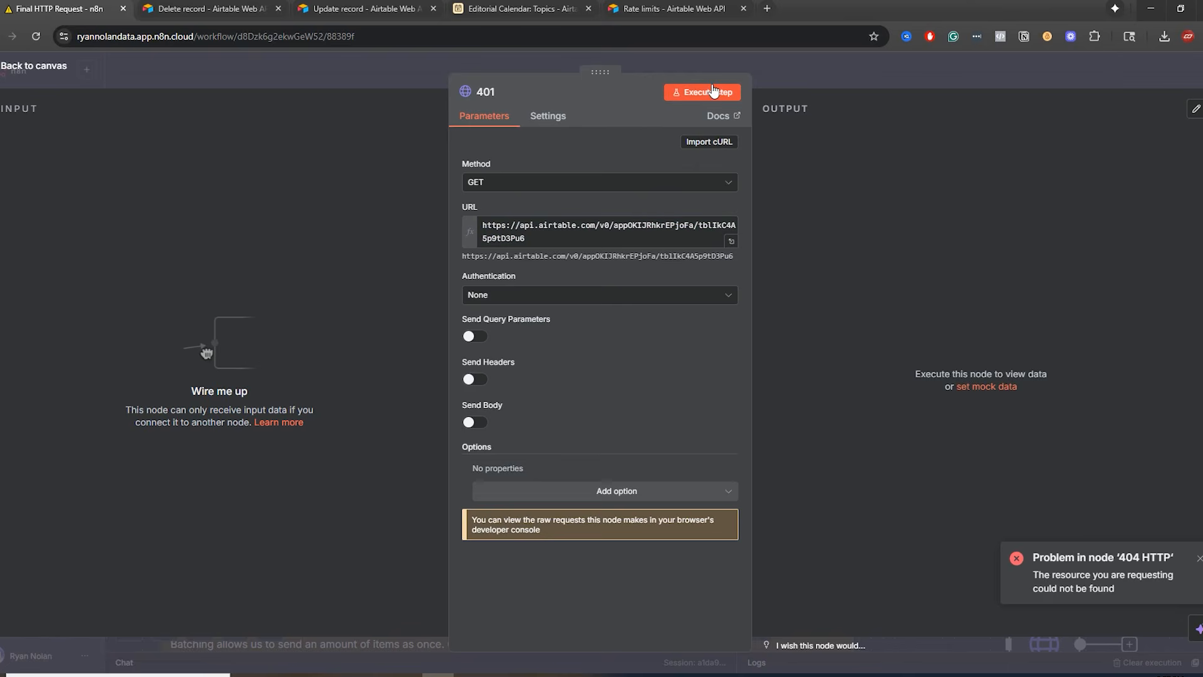
# - Expand the 401 node's HTTP request error details, read the error code and full message, and return to the canvas
pyautogui.click(818, 280)
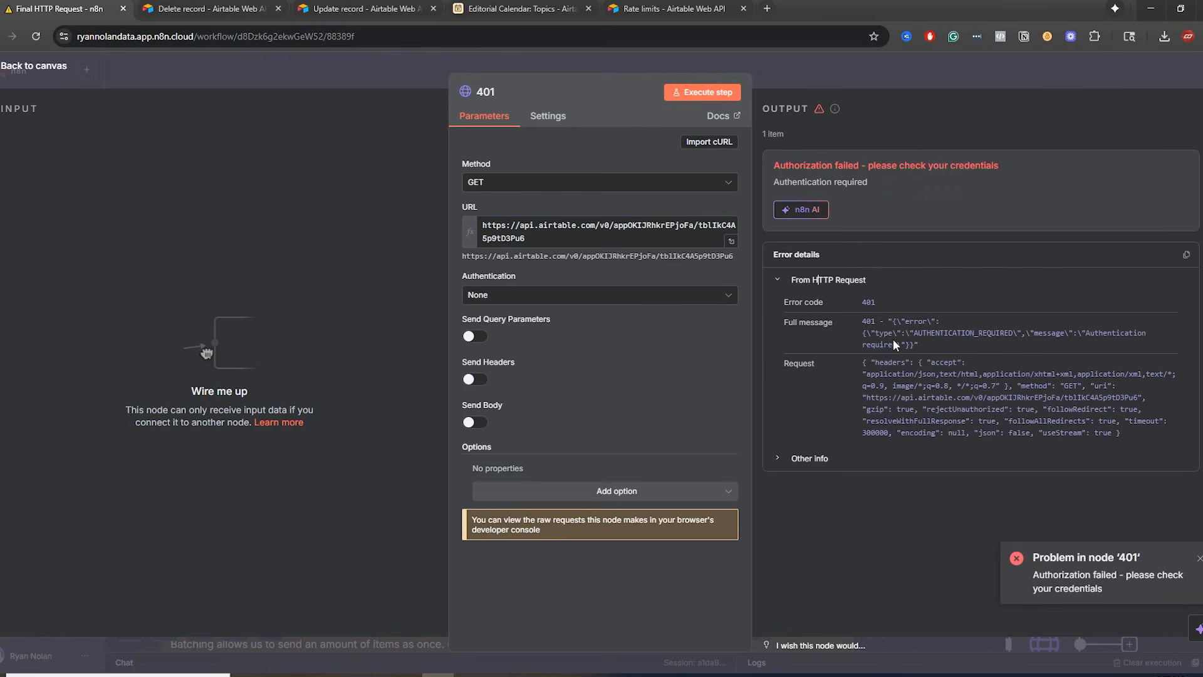
pyautogui.moveTo(877, 321); pyautogui.dragTo(861, 317)
pyautogui.doubleClick(817, 282)
pyautogui.click(907, 79)
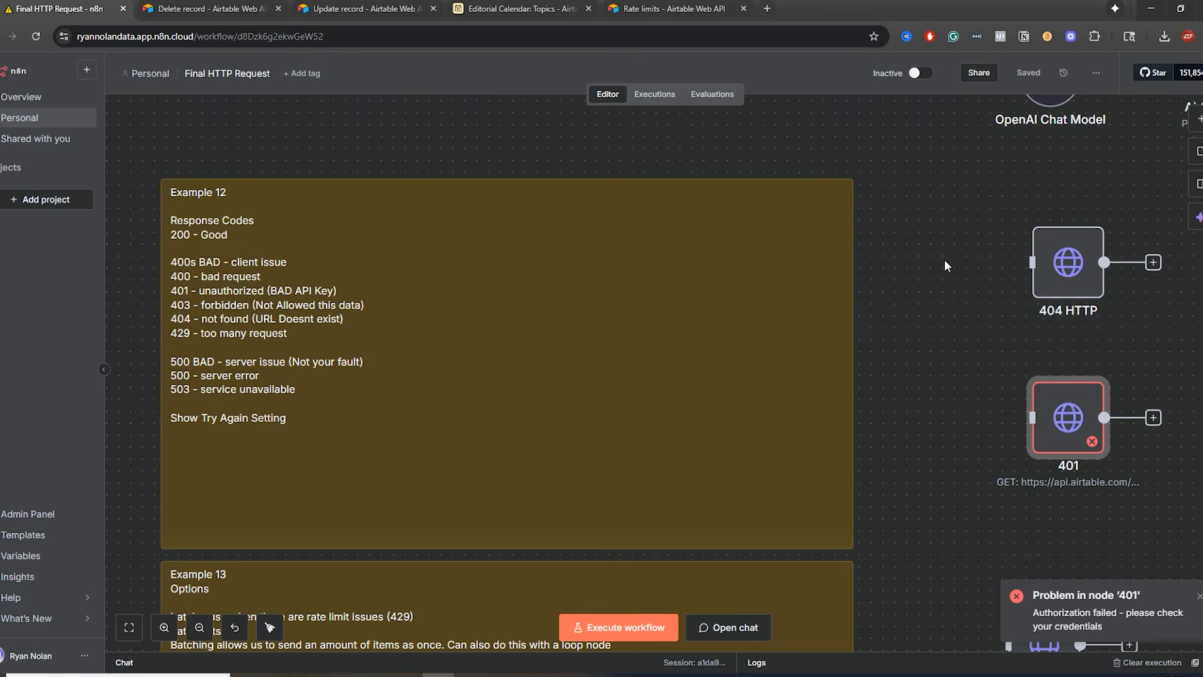
# - Move the Airtable Rate limits page beside the workflow page and read its request limits and the 429 status code rule
pyautogui.scroll(-5, 1069, 538)
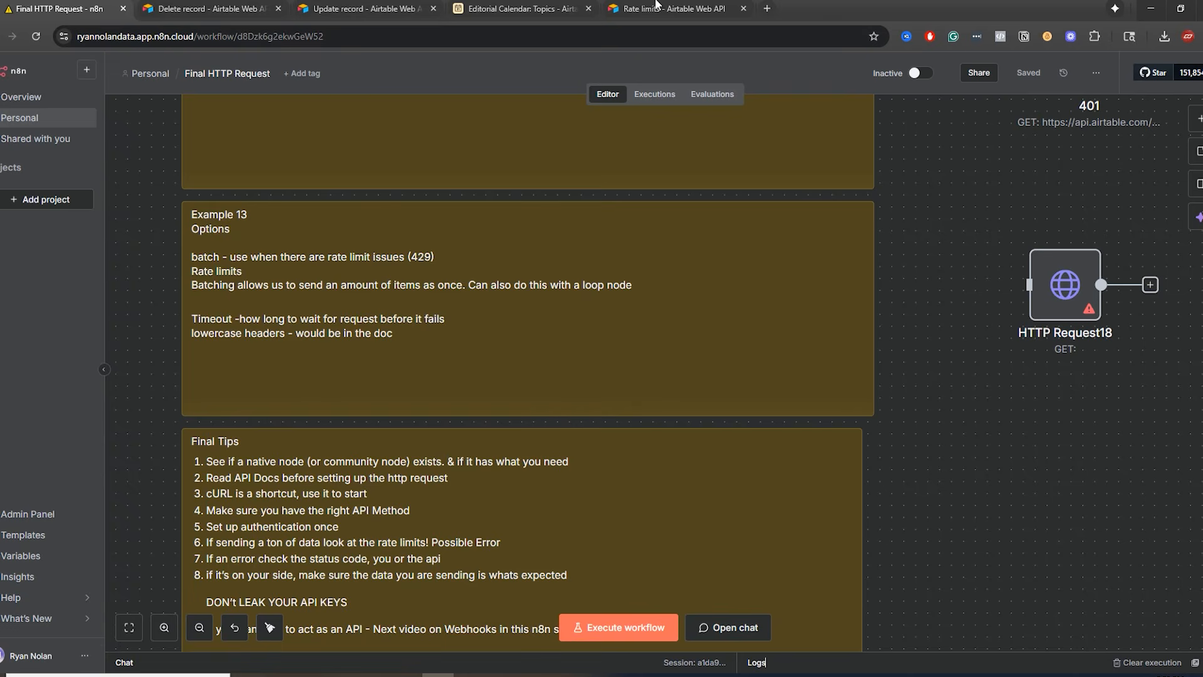
pyautogui.moveTo(656, 6); pyautogui.dragTo(240, 13)
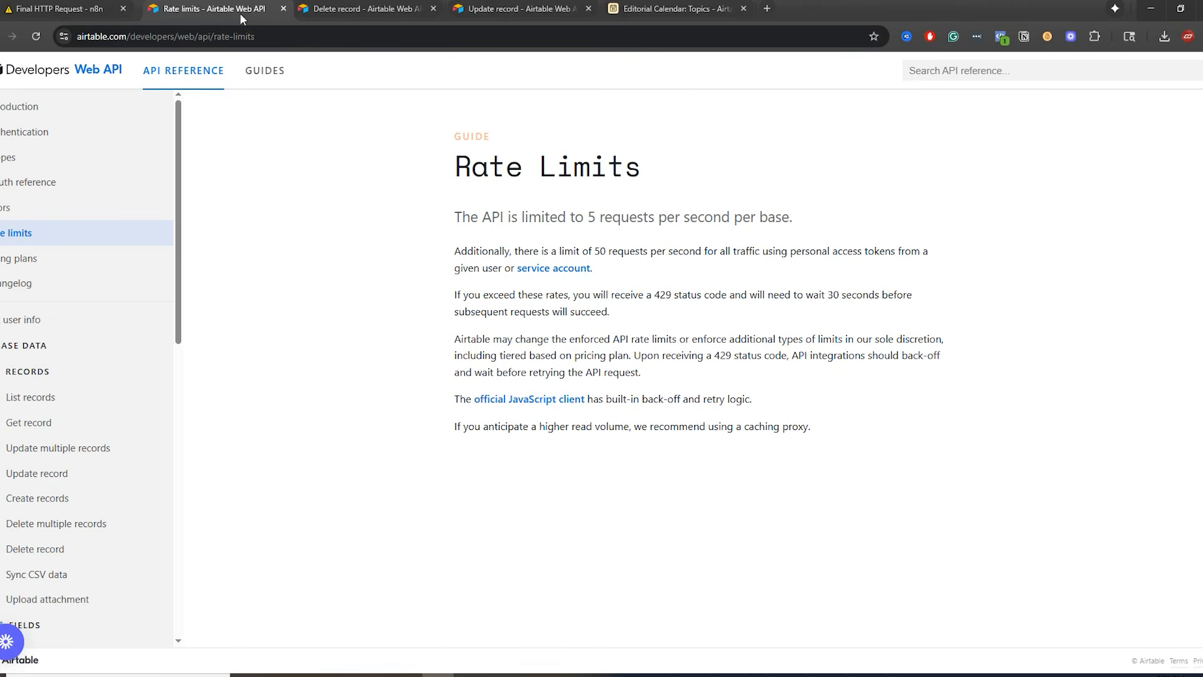
pyautogui.moveTo(453, 167); pyautogui.dragTo(641, 167)
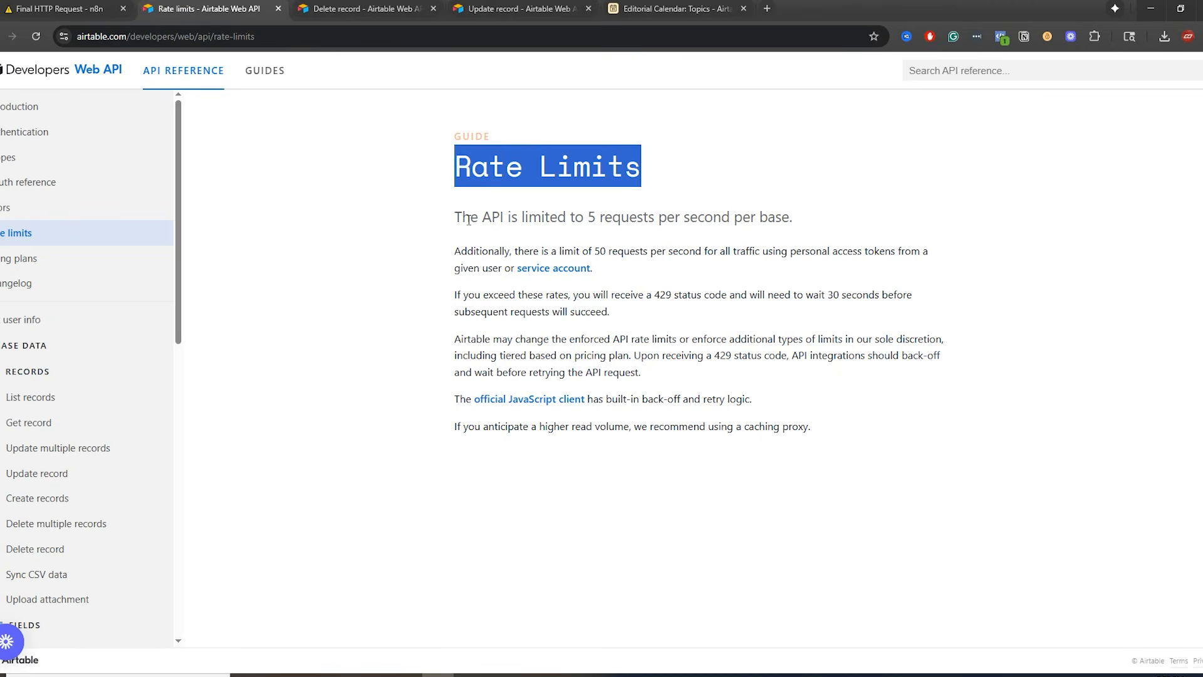
pyautogui.moveTo(456, 218); pyautogui.dragTo(761, 212)
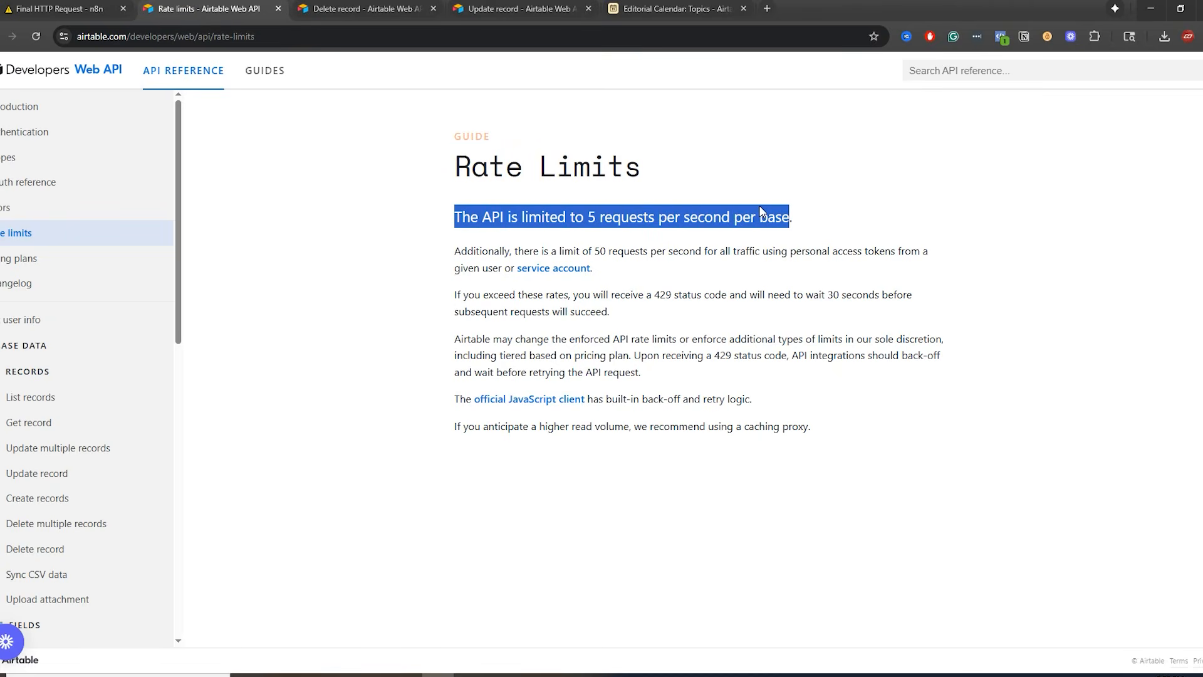
pyautogui.moveTo(455, 251); pyautogui.dragTo(600, 277)
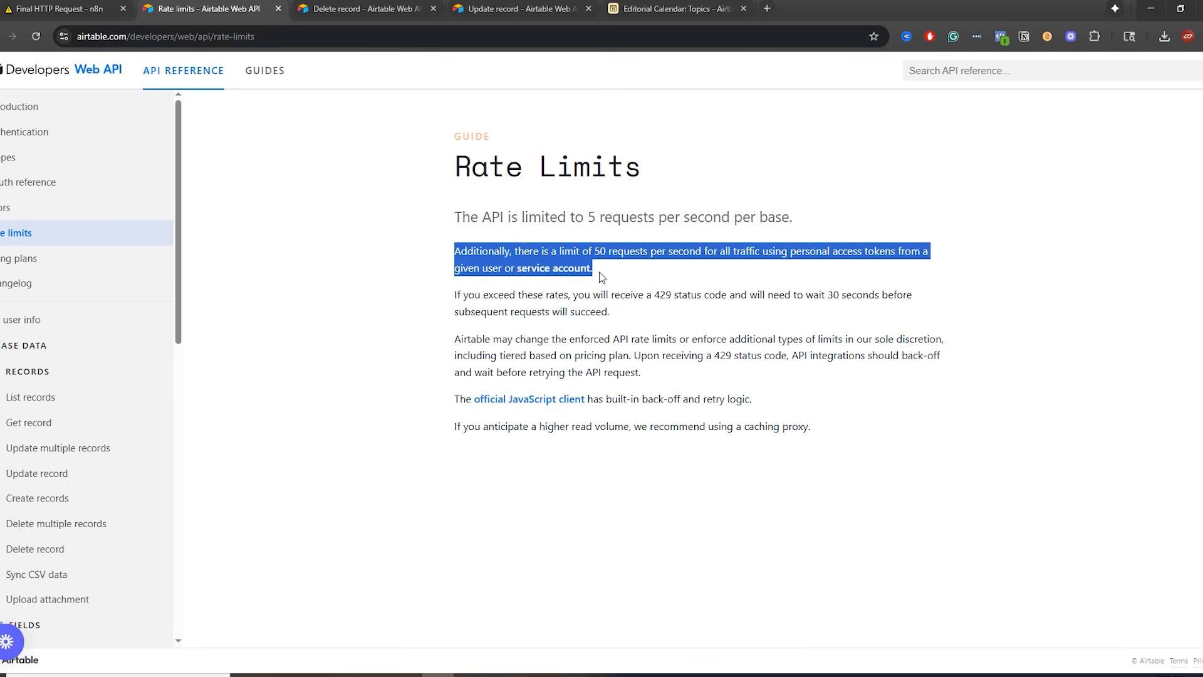
pyautogui.moveTo(455, 295); pyautogui.dragTo(629, 313)
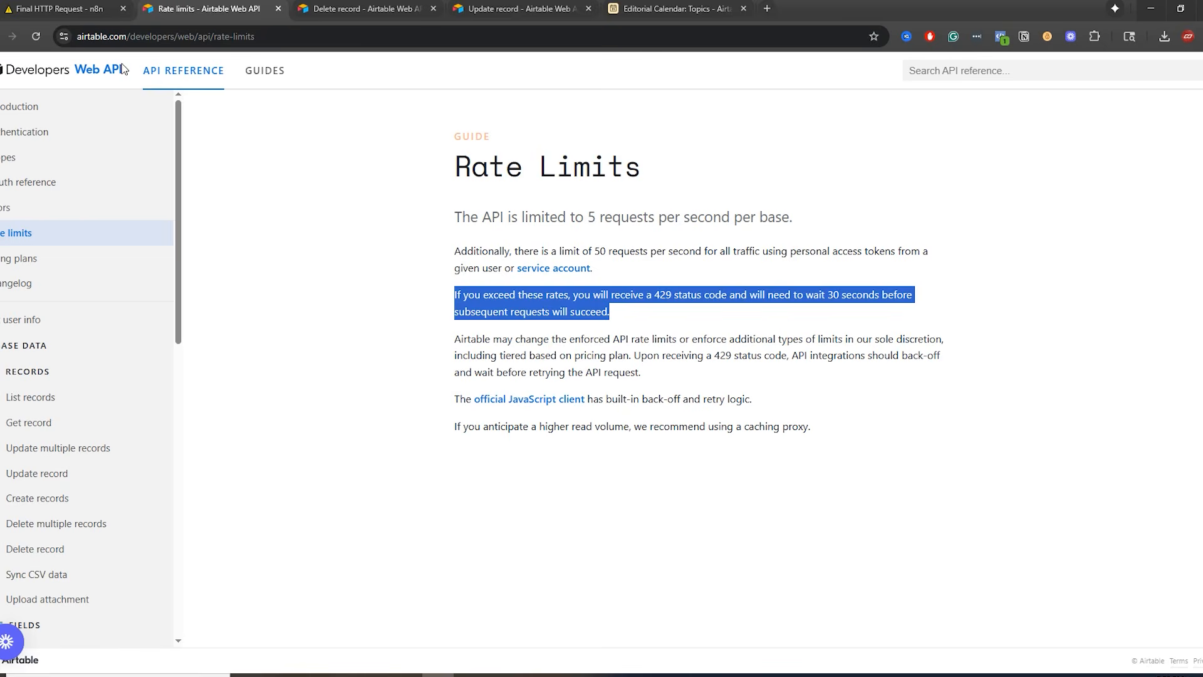
# - Back in the n8n workflow, add the Batching option to HTTP Request18, examine its batch size and interval fields, and remove it
pyautogui.click(61, 8)
pyautogui.moveTo(905, 178); pyautogui.dragTo(972, 359)
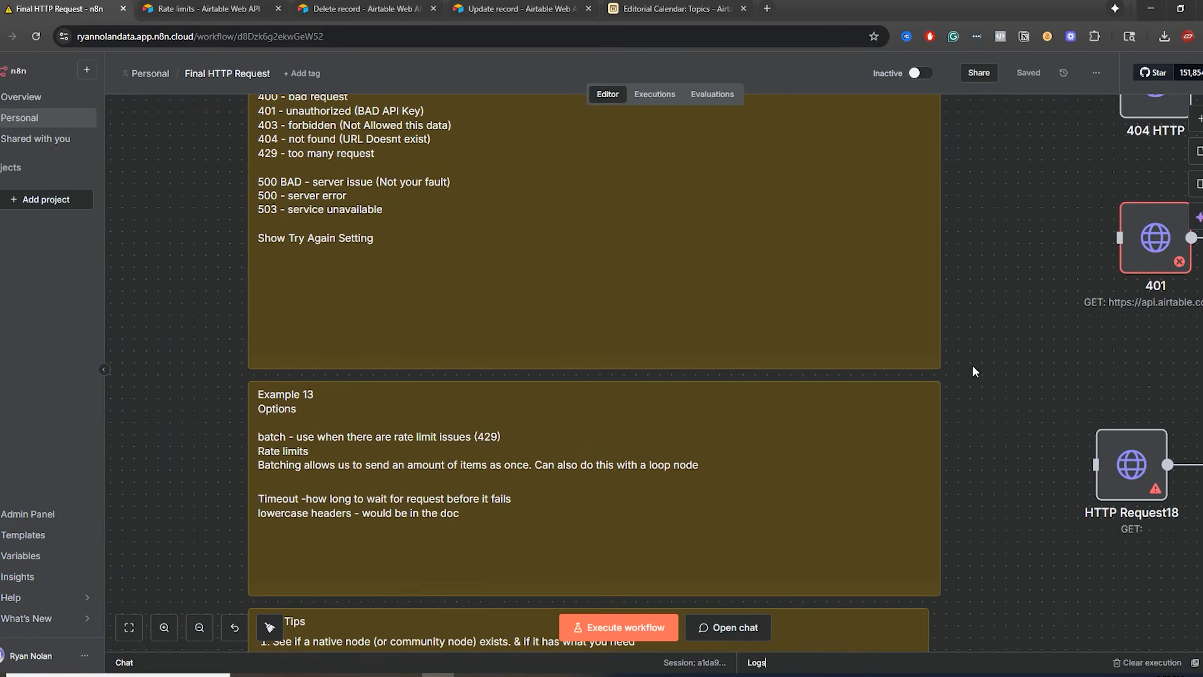
pyautogui.moveTo(1015, 405); pyautogui.dragTo(960, 251)
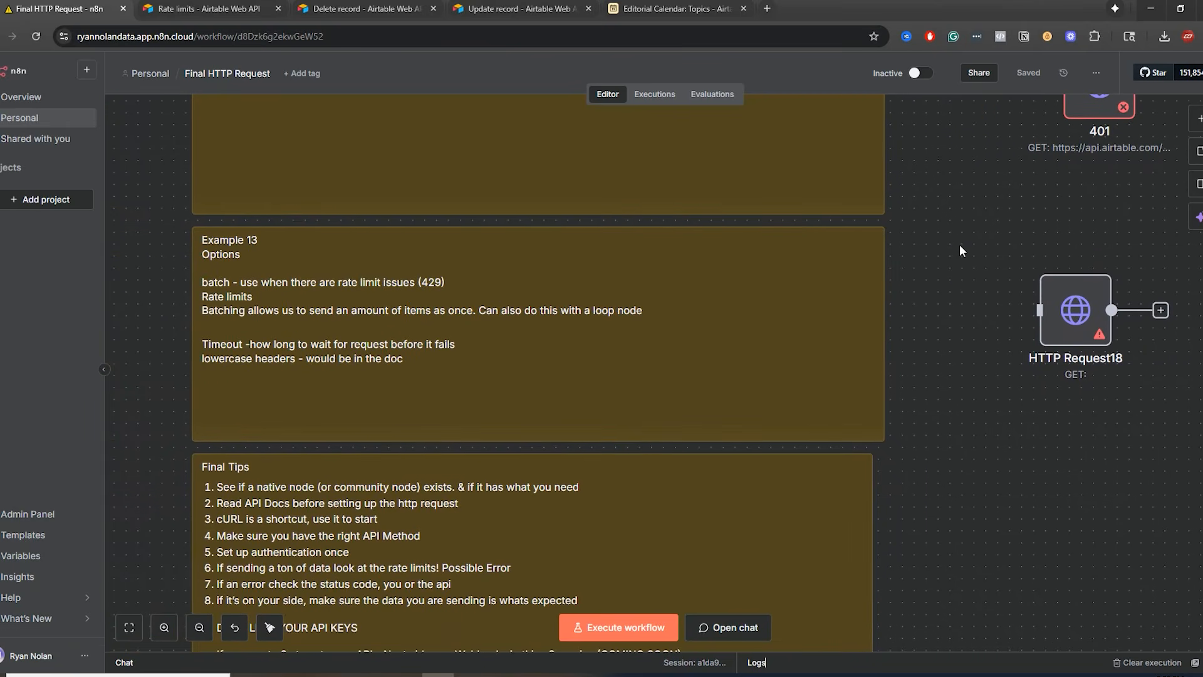
pyautogui.doubleClick(1076, 310)
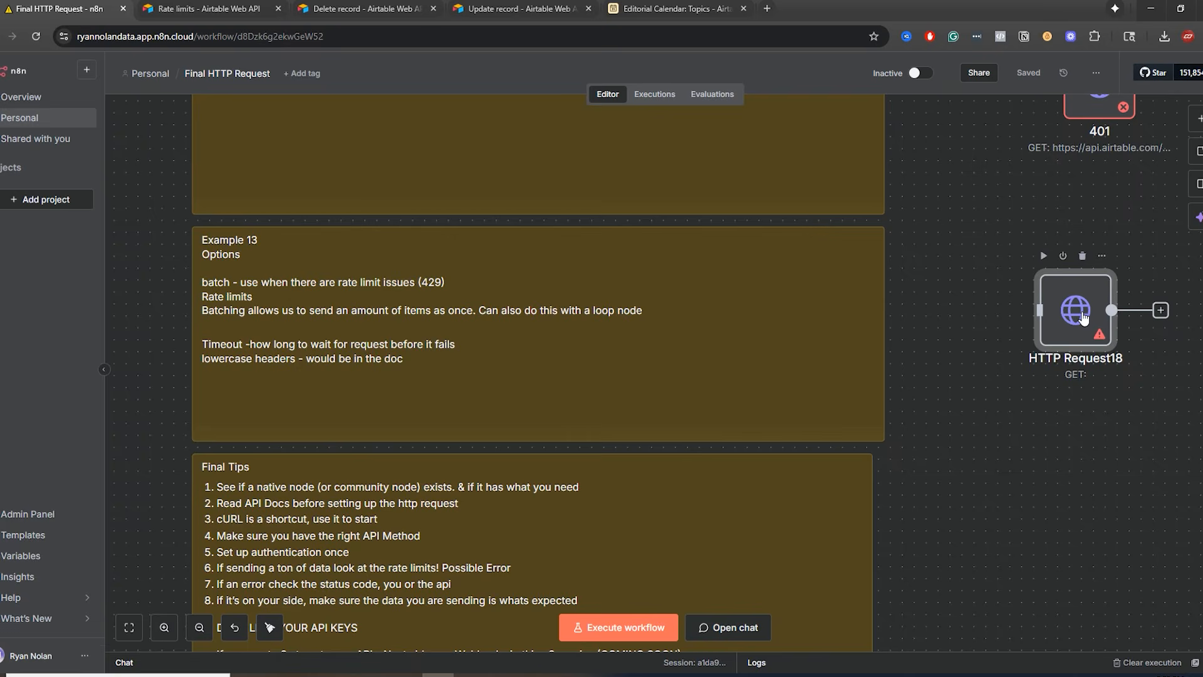
pyautogui.click(603, 463)
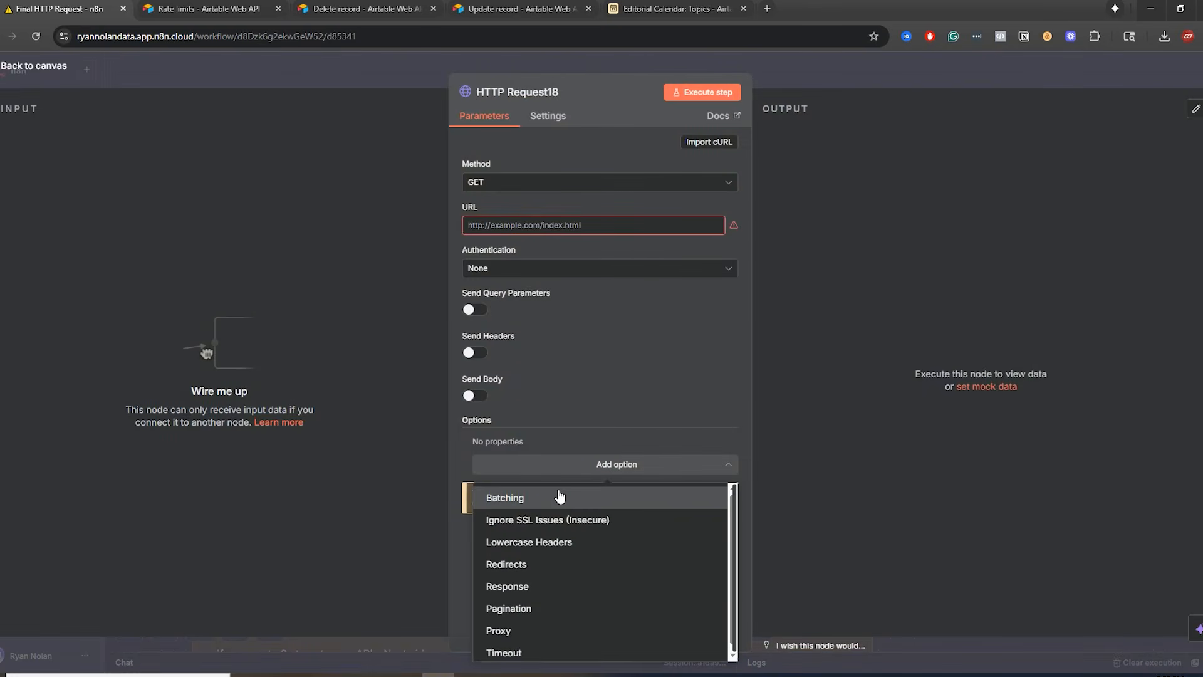
pyautogui.click(556, 421)
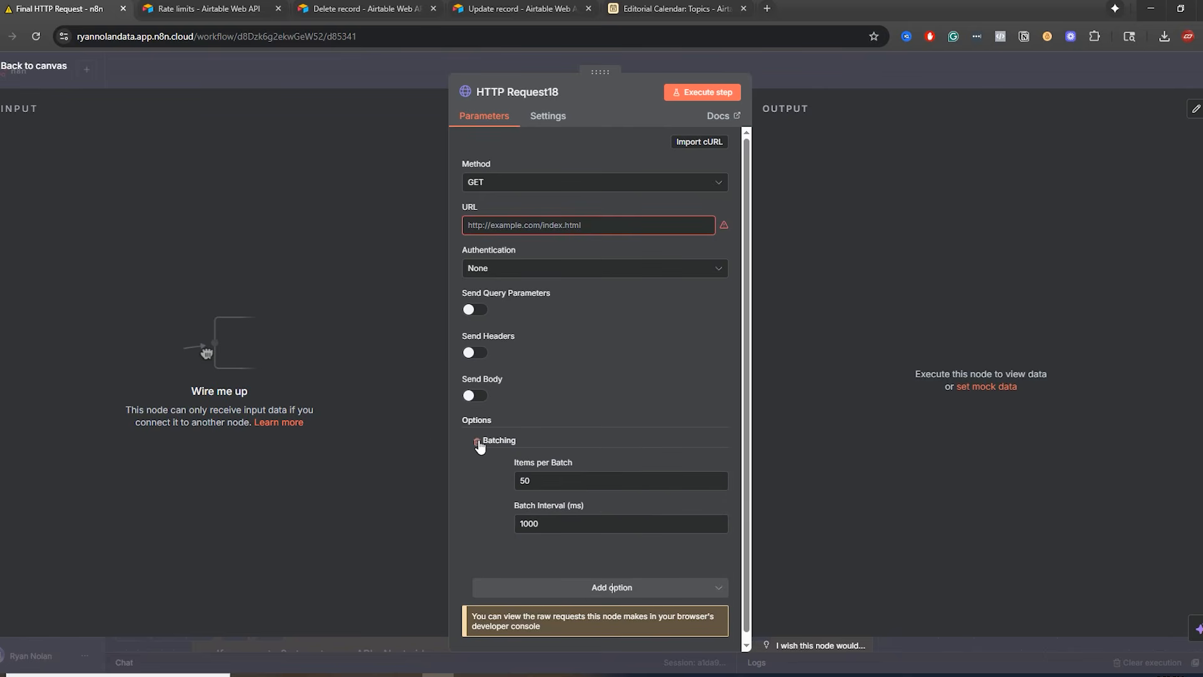
pyautogui.click(477, 442)
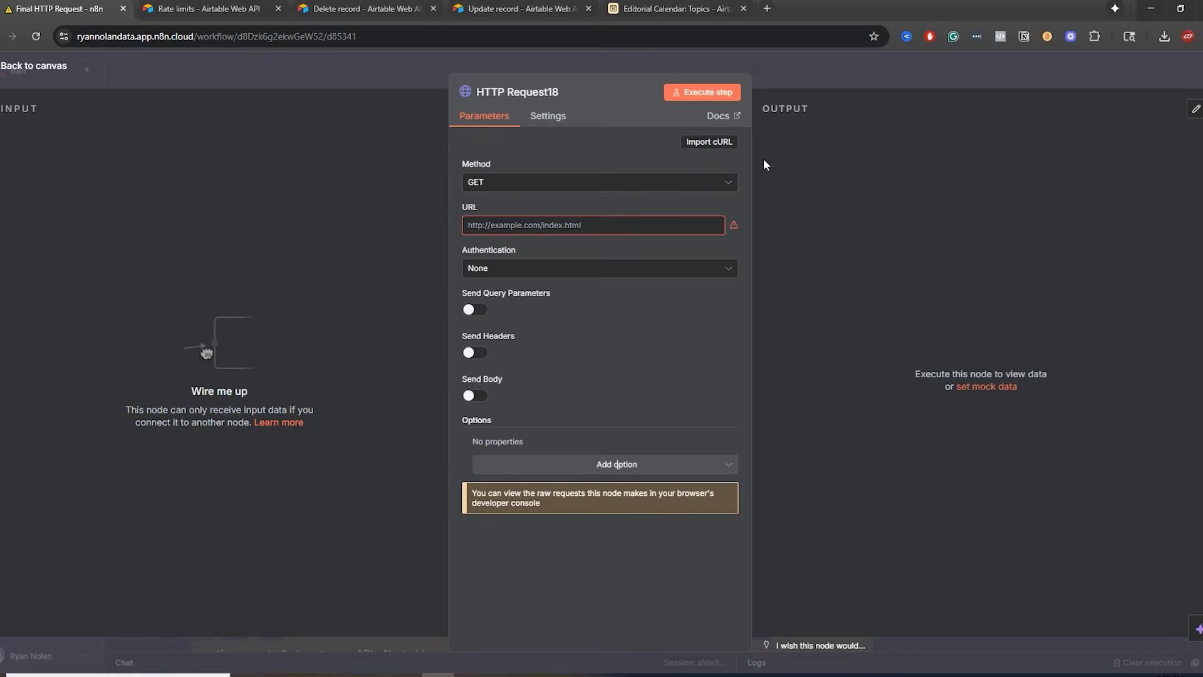
pyautogui.click(822, 79)
# - Add a Loop Over Items node after HTTP Request18 and delete its Replace Me placeholder node
pyautogui.moveTo(1092, 454); pyautogui.dragTo(754, 401)
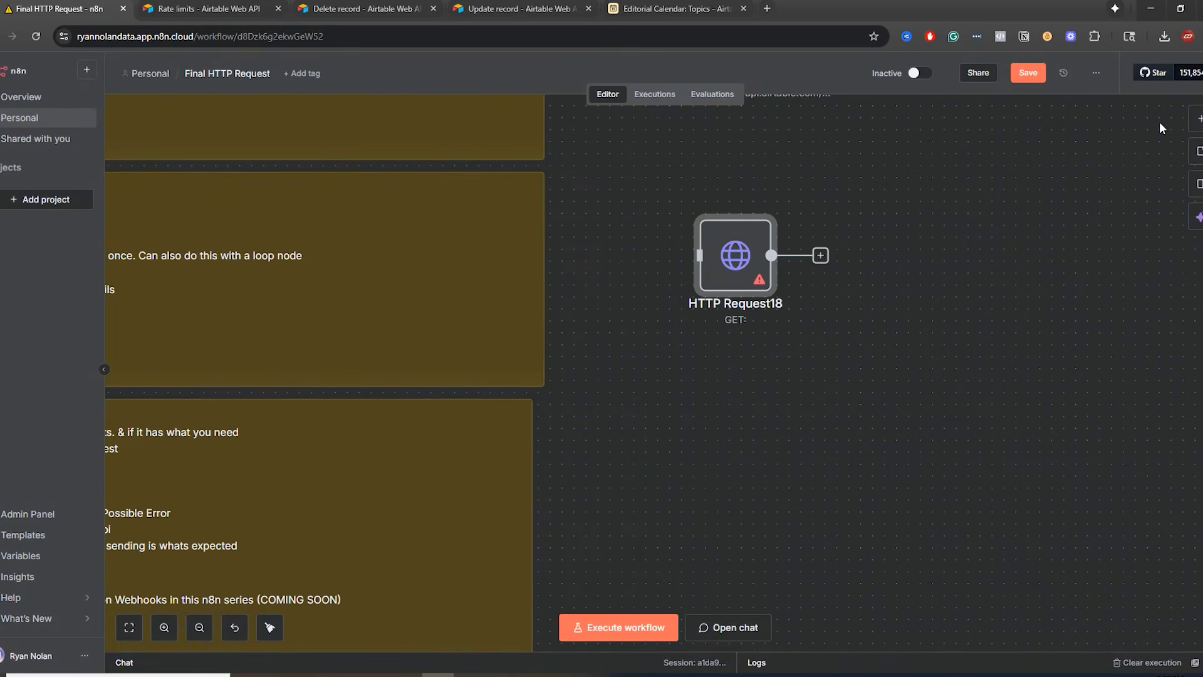
pyautogui.click(1197, 121)
pyautogui.write('loop')
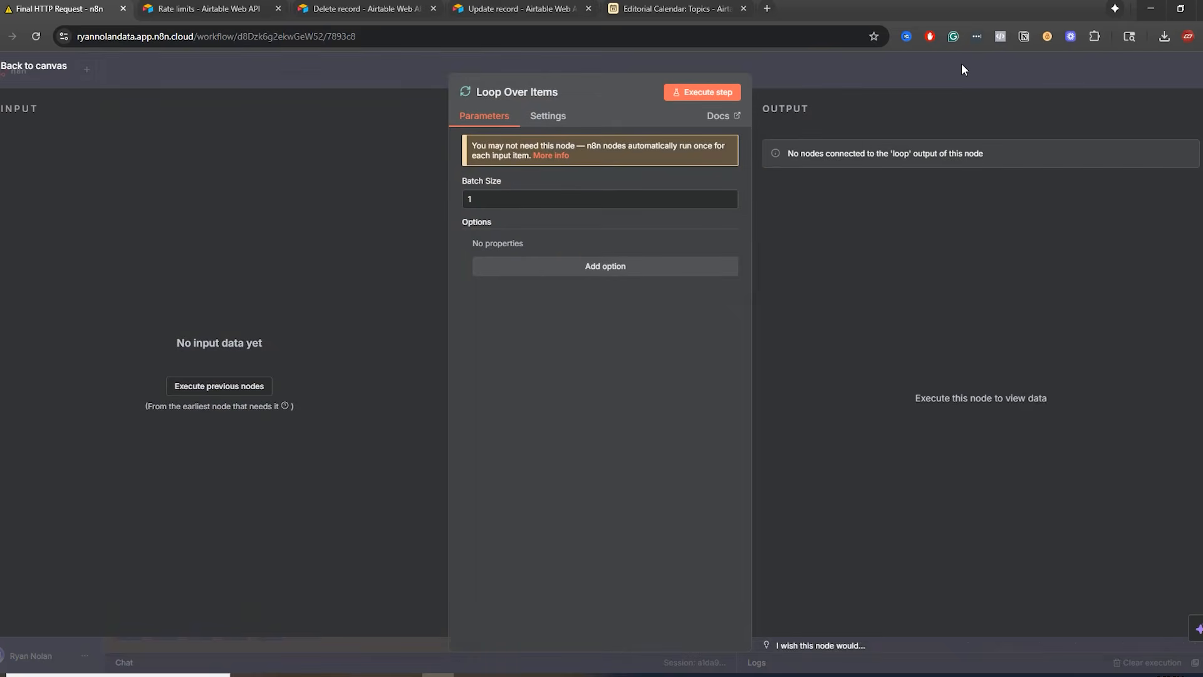
pyautogui.click(961, 63)
pyautogui.moveTo(1055, 263); pyautogui.dragTo(1118, 267)
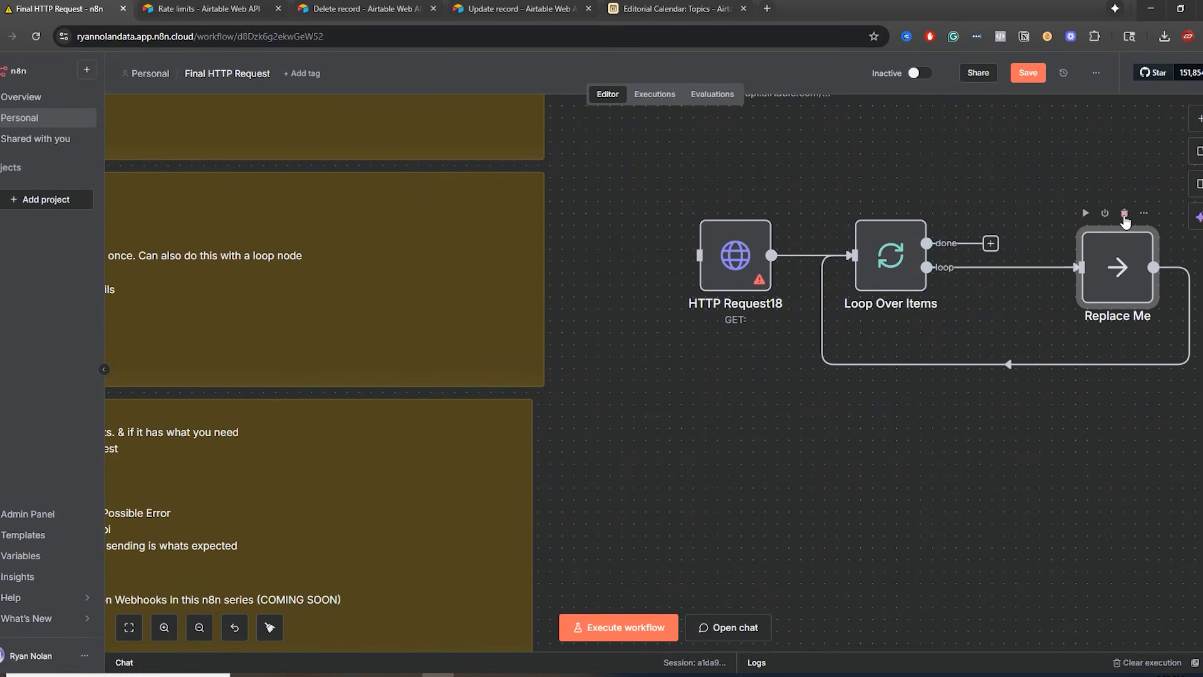
pyautogui.click(1125, 215)
# - Add a Wait node with its default settings and place it to the right of Loop Over Items
pyautogui.click(1199, 119)
pyautogui.write('wai')
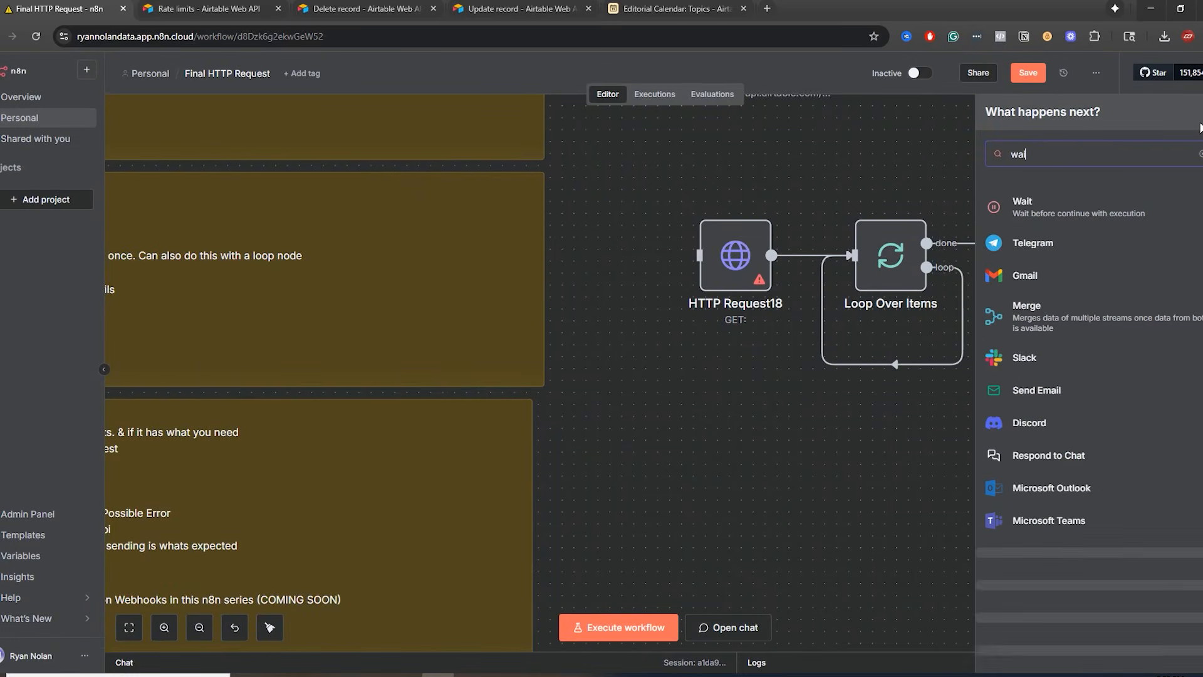
pyautogui.write('t')
pyautogui.press('Return')
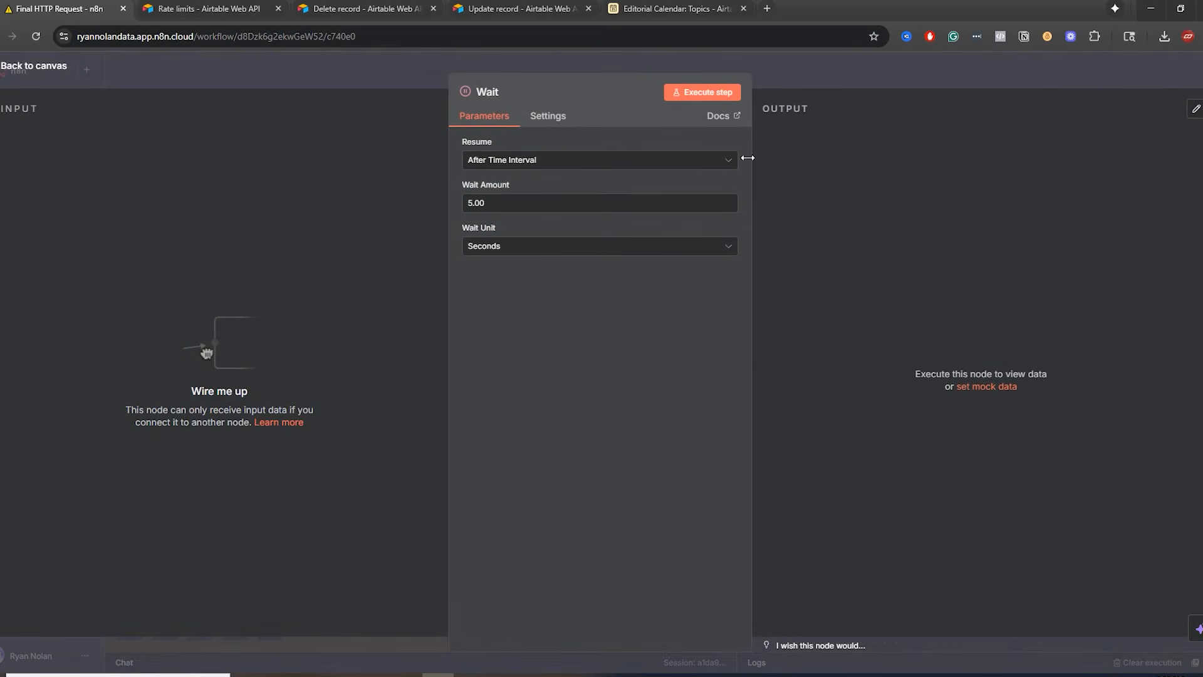
pyautogui.click(832, 72)
pyautogui.moveTo(863, 359); pyautogui.dragTo(1112, 277)
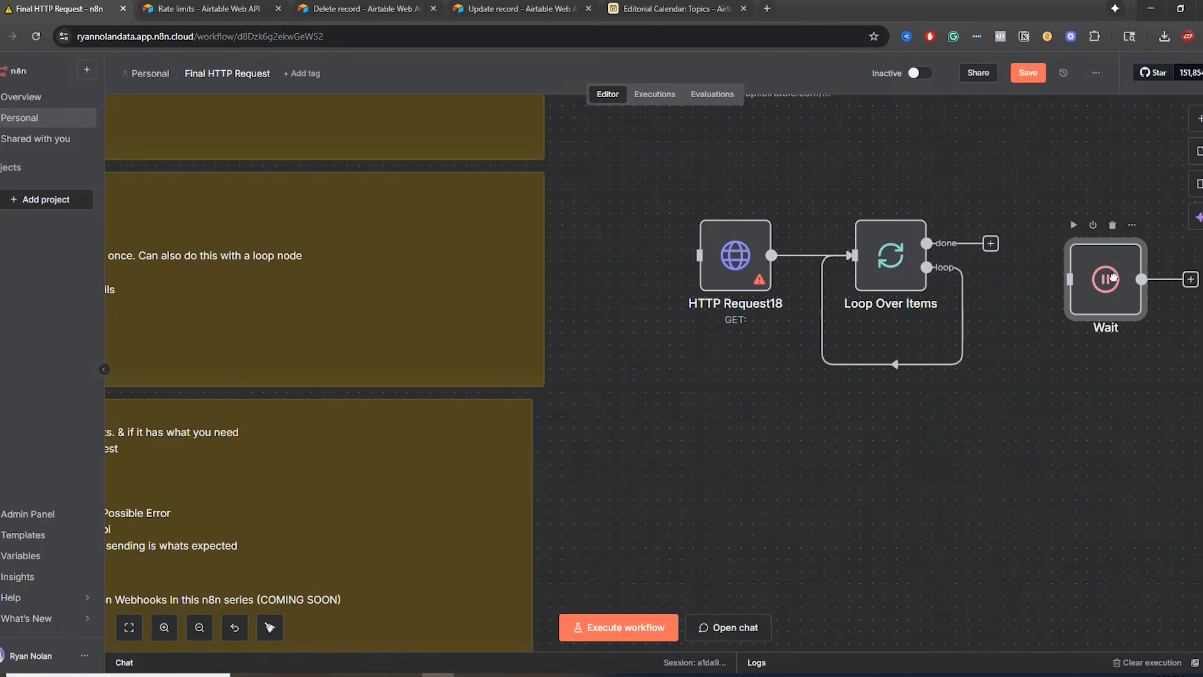
# - Delete the Loop Over Items node's connection to itself and its incoming connection from HTTP Request18
pyautogui.click(905, 364)
pyautogui.moveTo(890, 260)
pyautogui.mouseDown()
pyautogui.moveTo(915, 273)
pyautogui.moveTo(887, 241)
pyautogui.mouseUp()
pyautogui.click(843, 266)
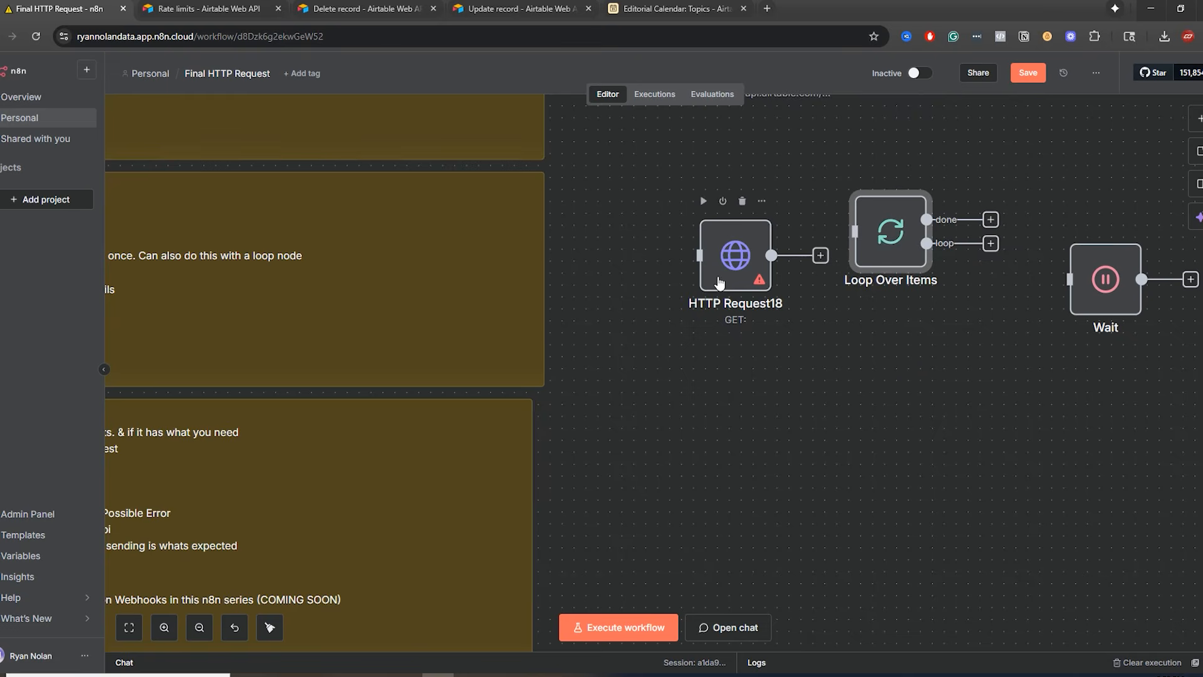
# - Place HTTP Request18 between Loop Over Items and Wait, and wire the loop output through both nodes back to Loop Over Items
pyautogui.moveTo(737, 276); pyautogui.dragTo(999, 336)
pyautogui.moveTo(890, 231); pyautogui.dragTo(940, 269)
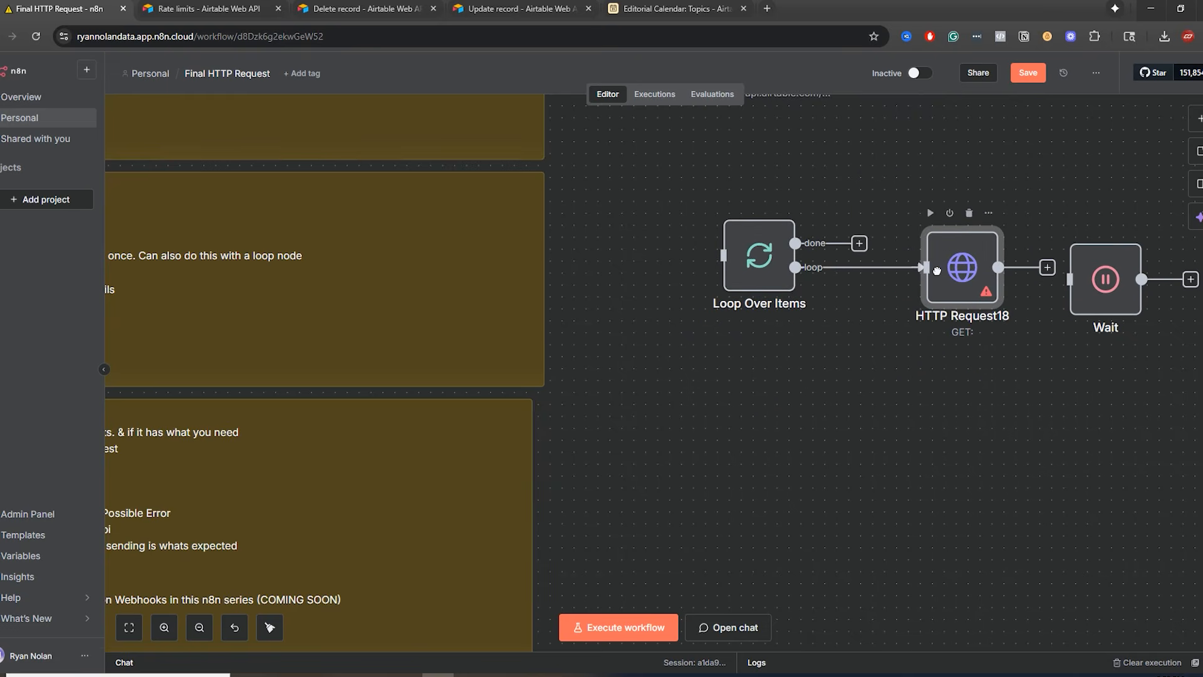
pyautogui.moveTo(1119, 293); pyautogui.dragTo(1118, 282)
pyautogui.moveTo(1048, 268); pyautogui.dragTo(1071, 268)
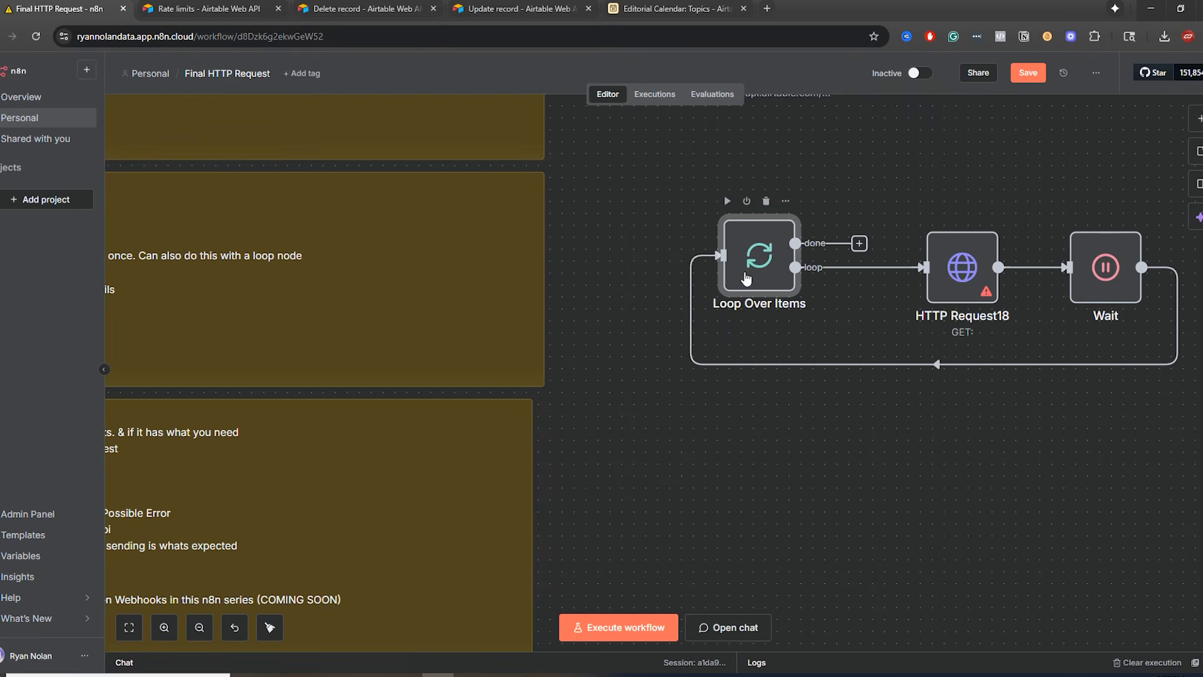
# - Open the Loop Over Items node to examine its Batch Size setting, and return to the canvas
pyautogui.doubleClick(760, 257)
pyautogui.doubleClick(471, 199)
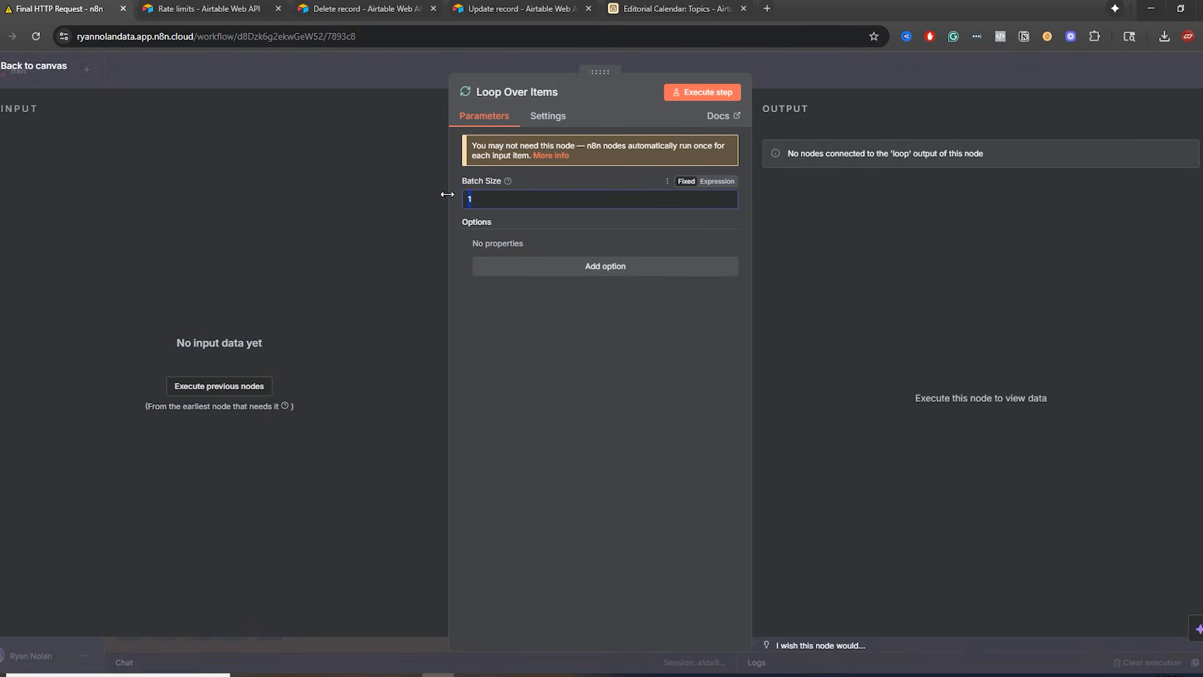
pyautogui.click(867, 85)
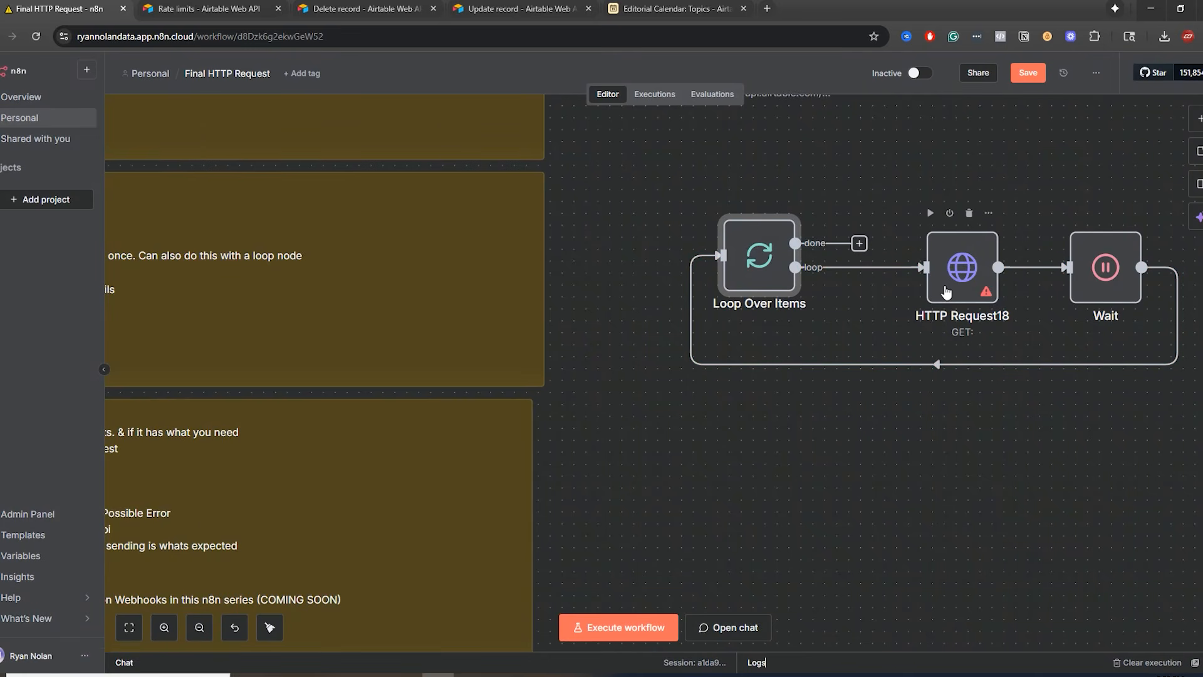
# - Reopen HTTP Request18, add the Batching option as an alternative to the loop, remove it, and return to the canvas
pyautogui.moveTo(946, 291); pyautogui.dragTo(922, 290)
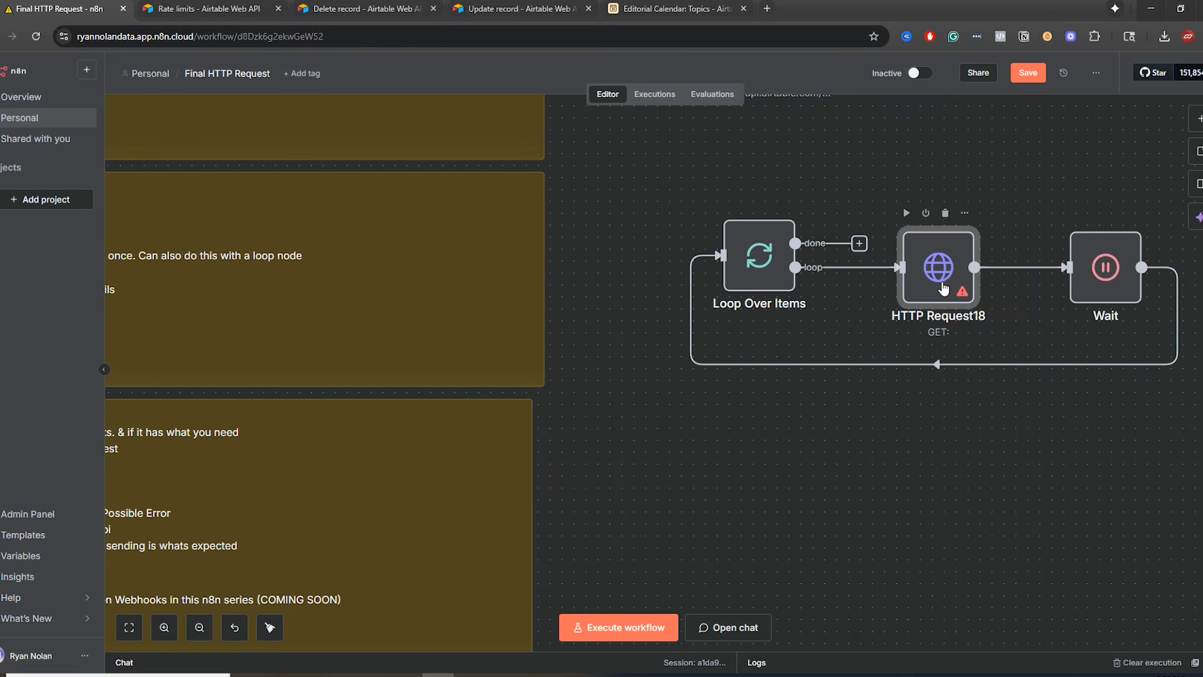
pyautogui.doubleClick(943, 285)
pyautogui.click(557, 475)
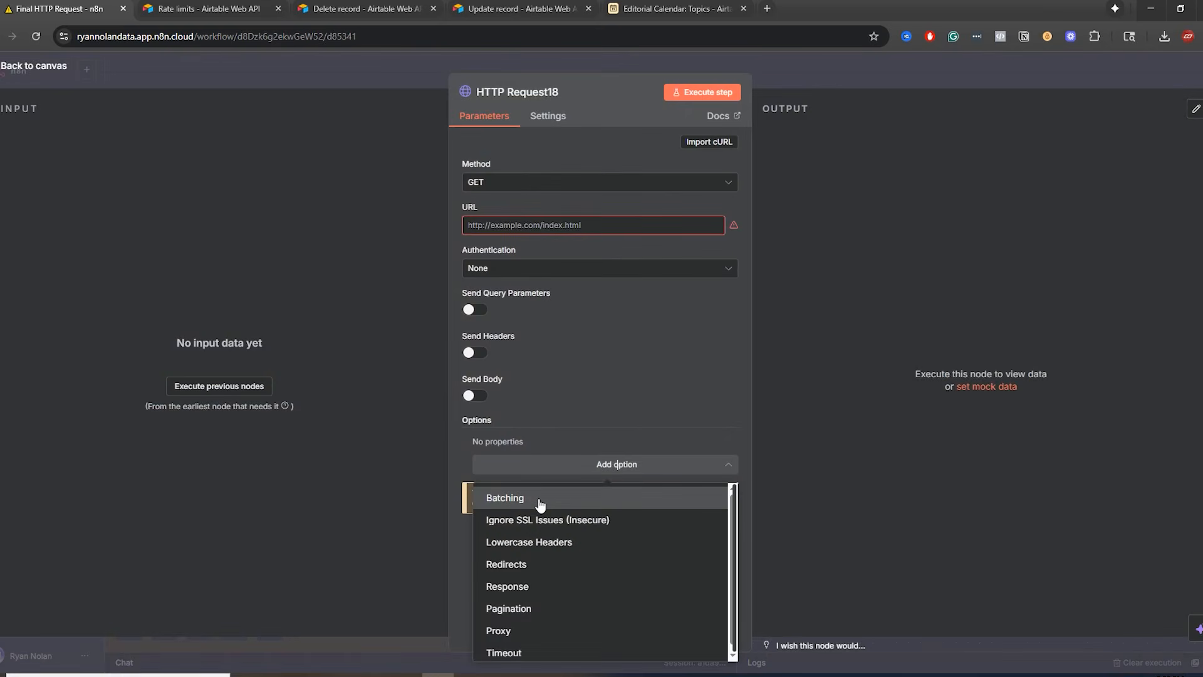
pyautogui.click(537, 499)
pyautogui.click(477, 442)
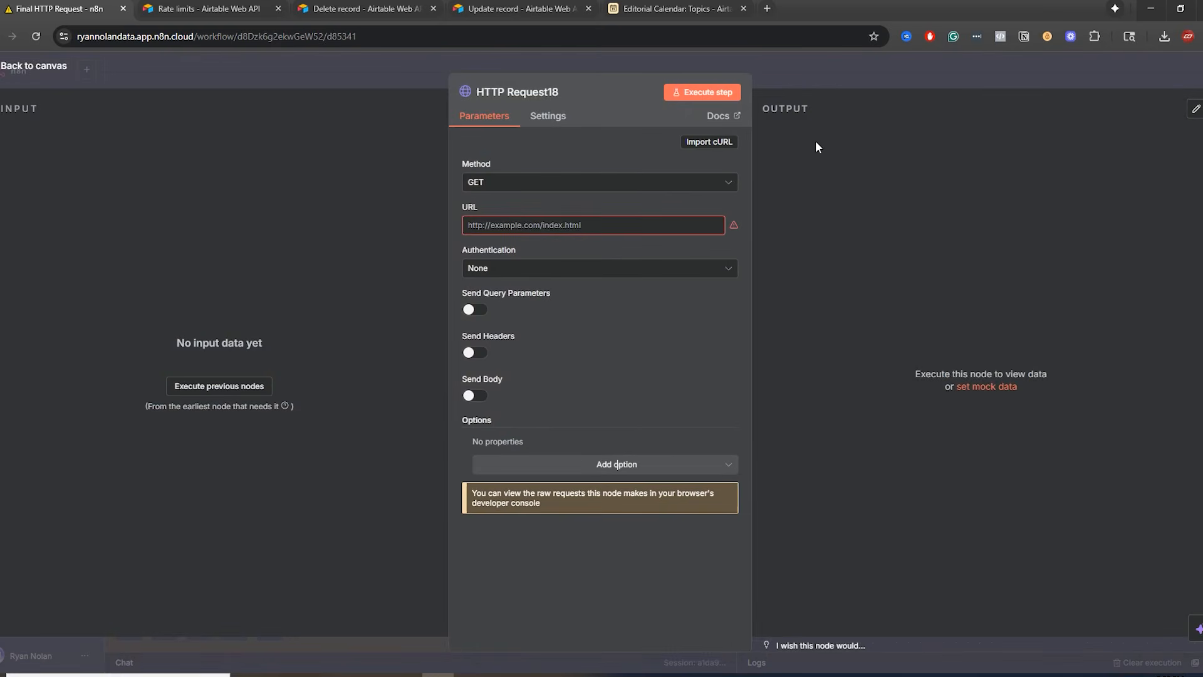
pyautogui.click(831, 70)
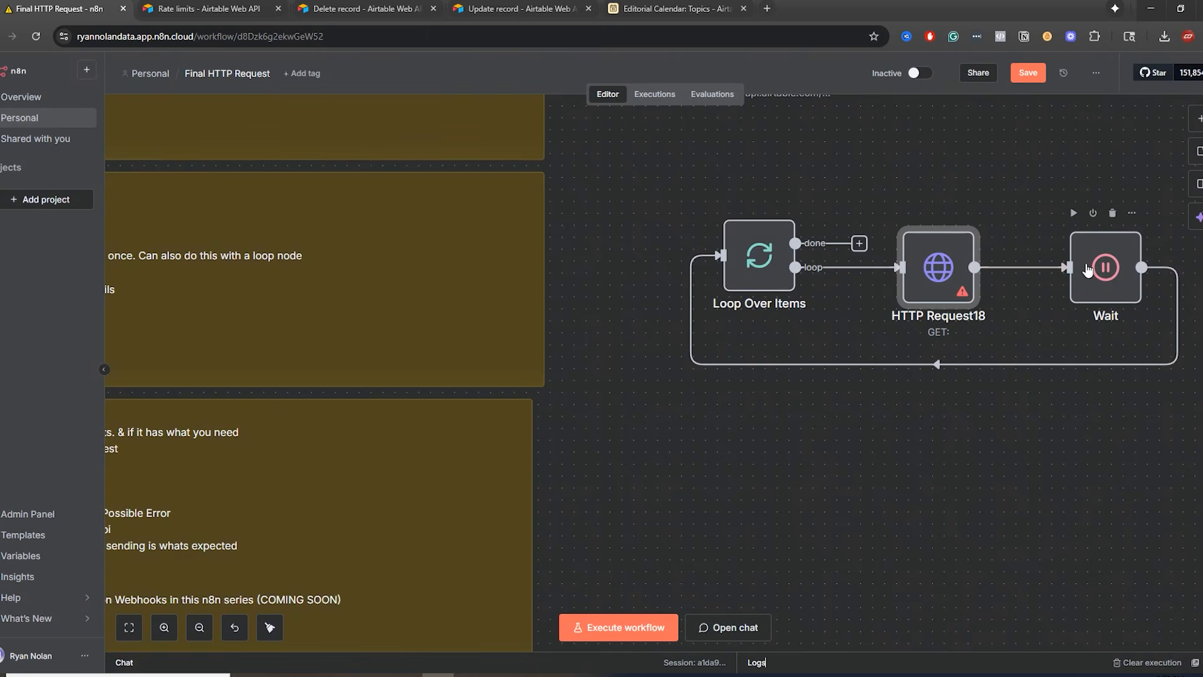
# - Disconnect HTTP Request18 from the loop and delete the Loop Over Items and Wait nodes
pyautogui.click(1037, 268)
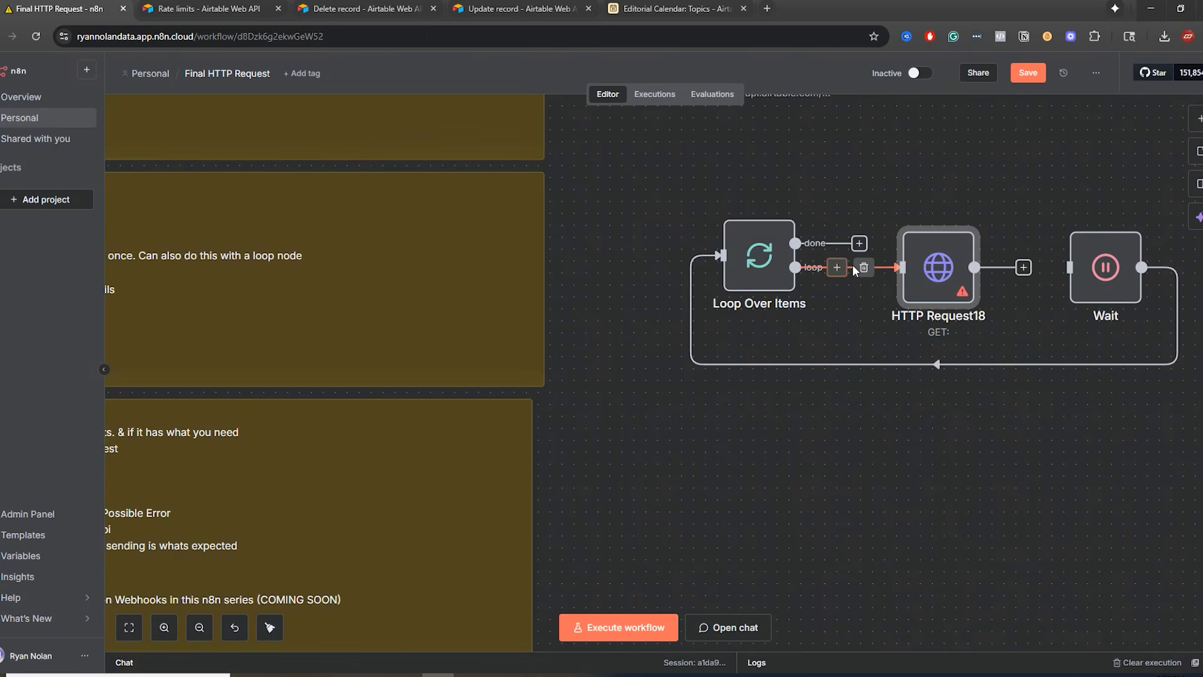
pyautogui.click(864, 267)
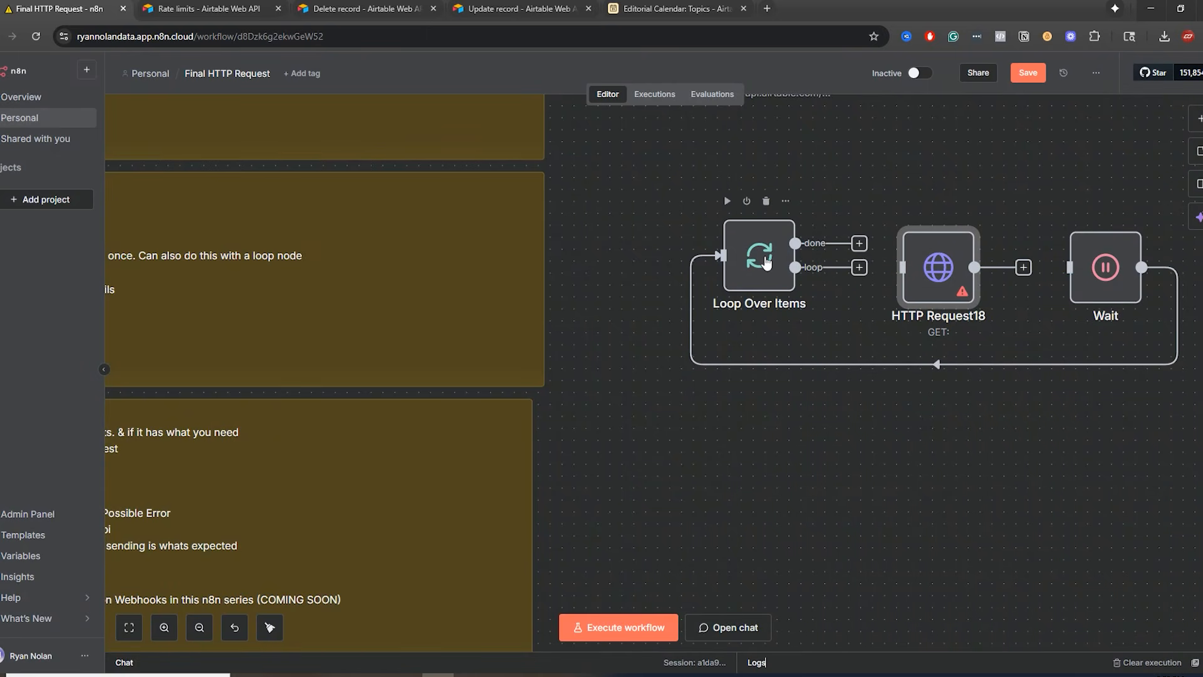
pyautogui.click(766, 202)
pyautogui.click(1111, 214)
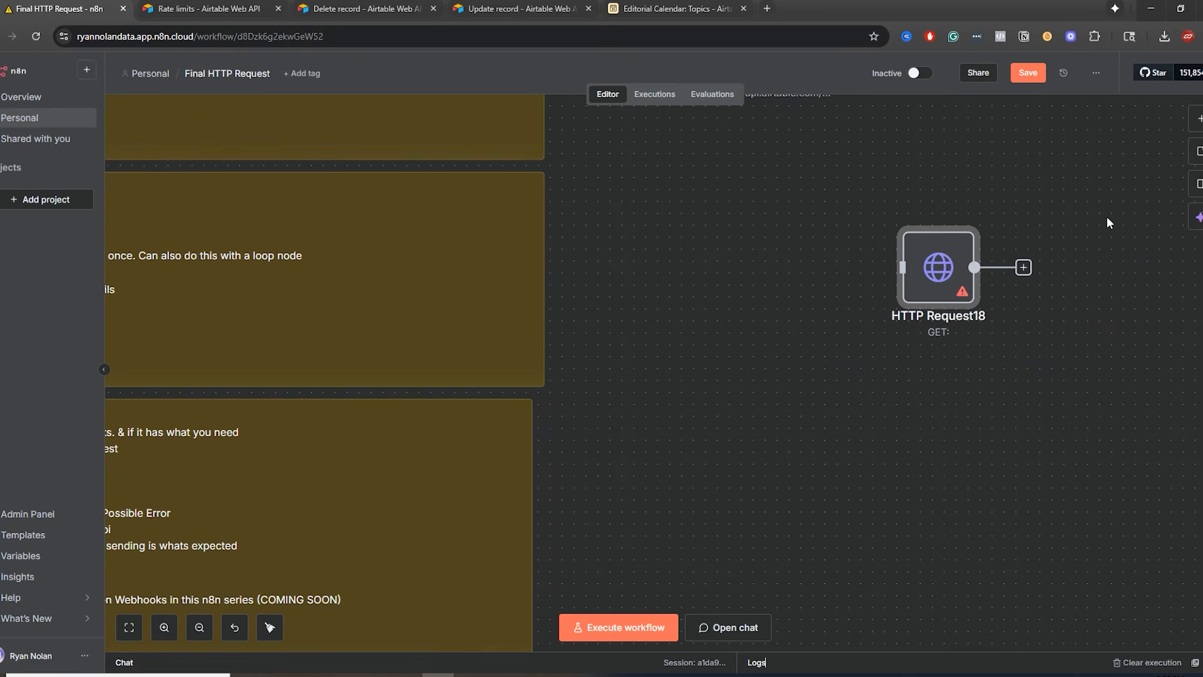
# - Move the HTTP Request18 node next to the Example 13 note, checking its parameters on the way
pyautogui.moveTo(928, 289); pyautogui.dragTo(773, 288)
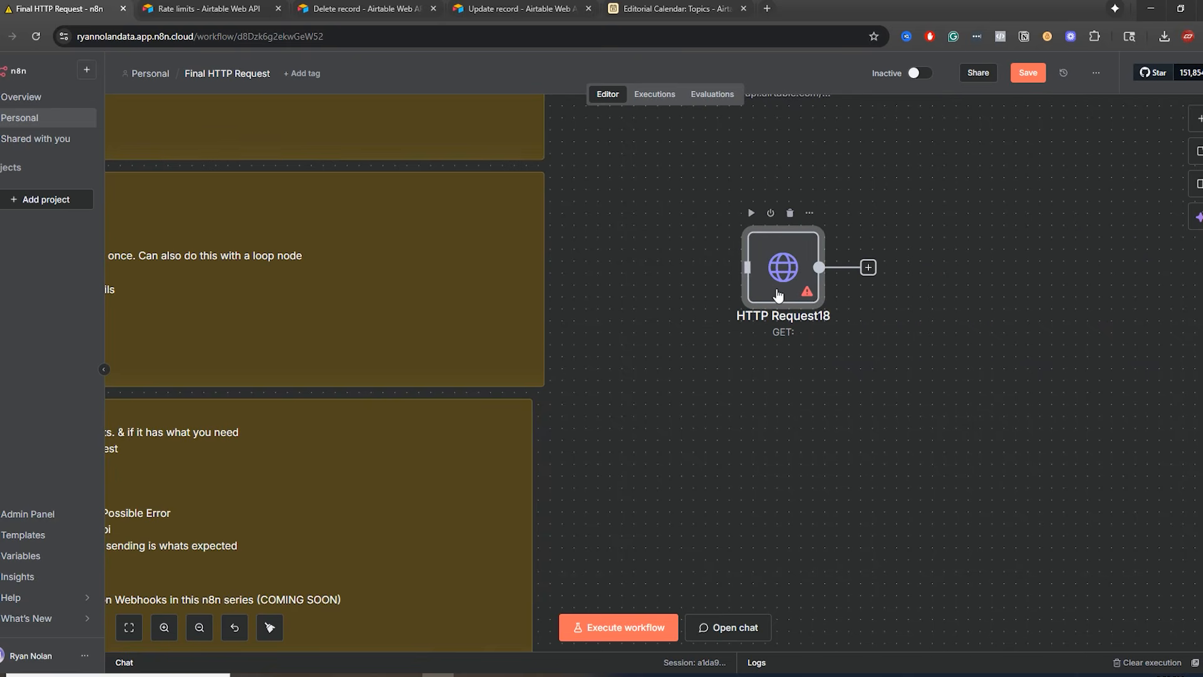
pyautogui.doubleClick(777, 293)
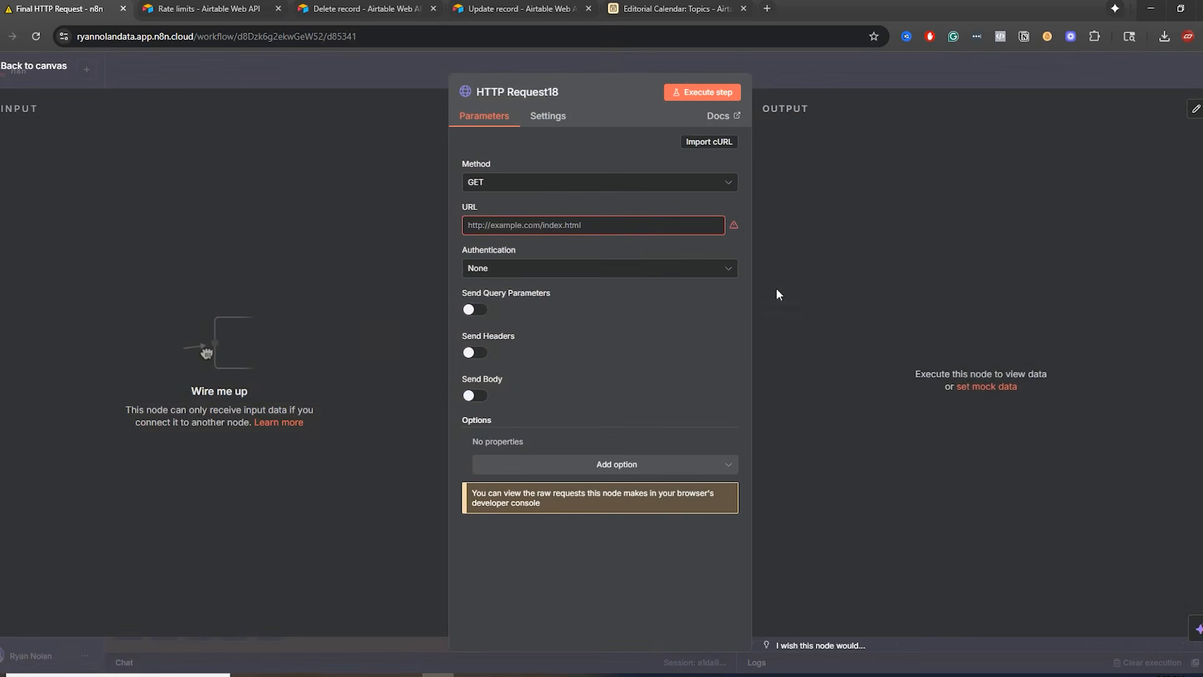
pyautogui.click(791, 66)
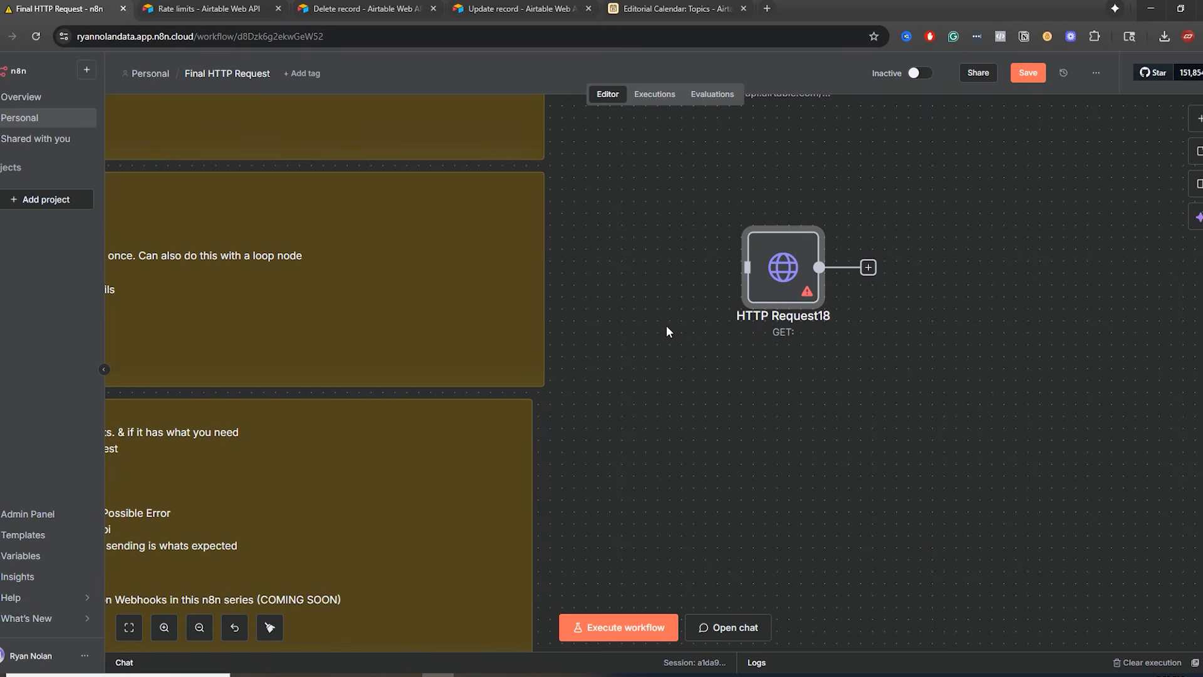
pyautogui.moveTo(660, 333); pyautogui.dragTo(961, 341)
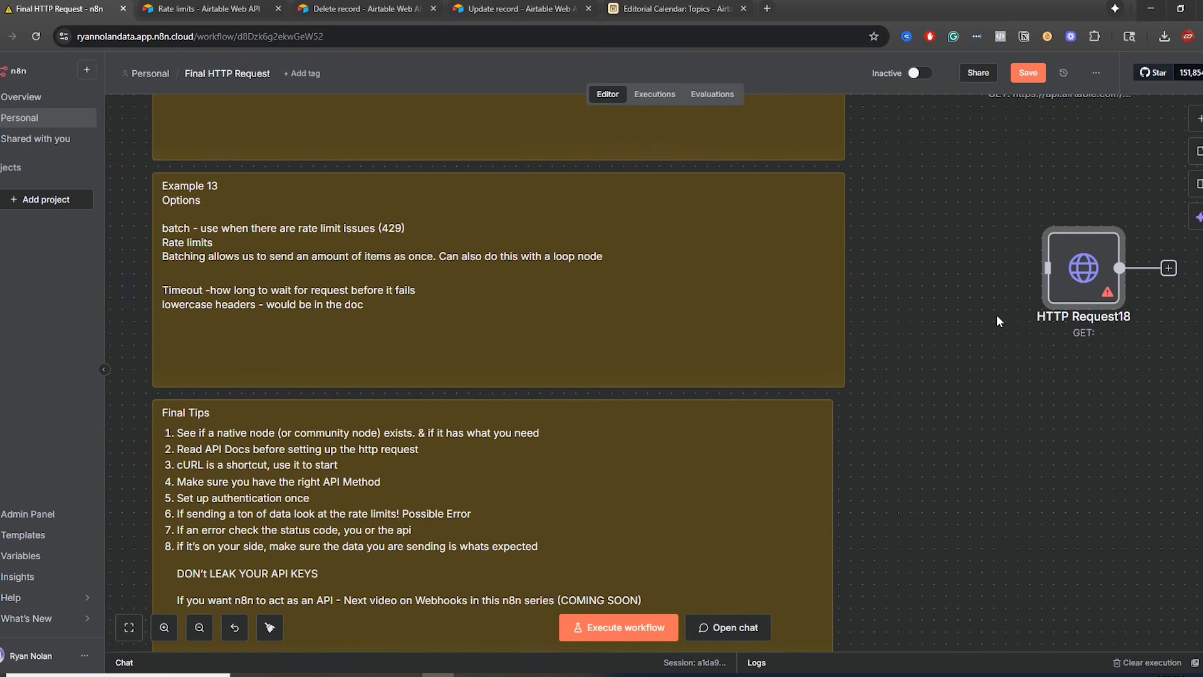
pyautogui.moveTo(1084, 289); pyautogui.dragTo(1000, 278)
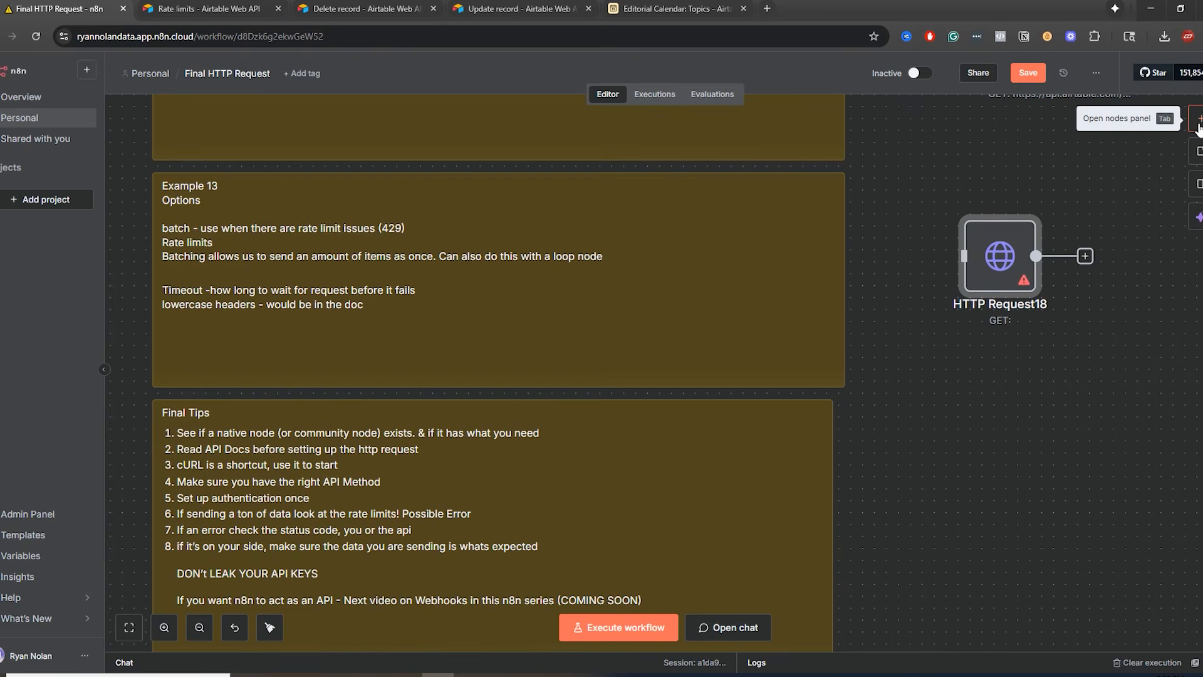
pyautogui.moveTo(1127, 179); pyautogui.dragTo(1096, 195)
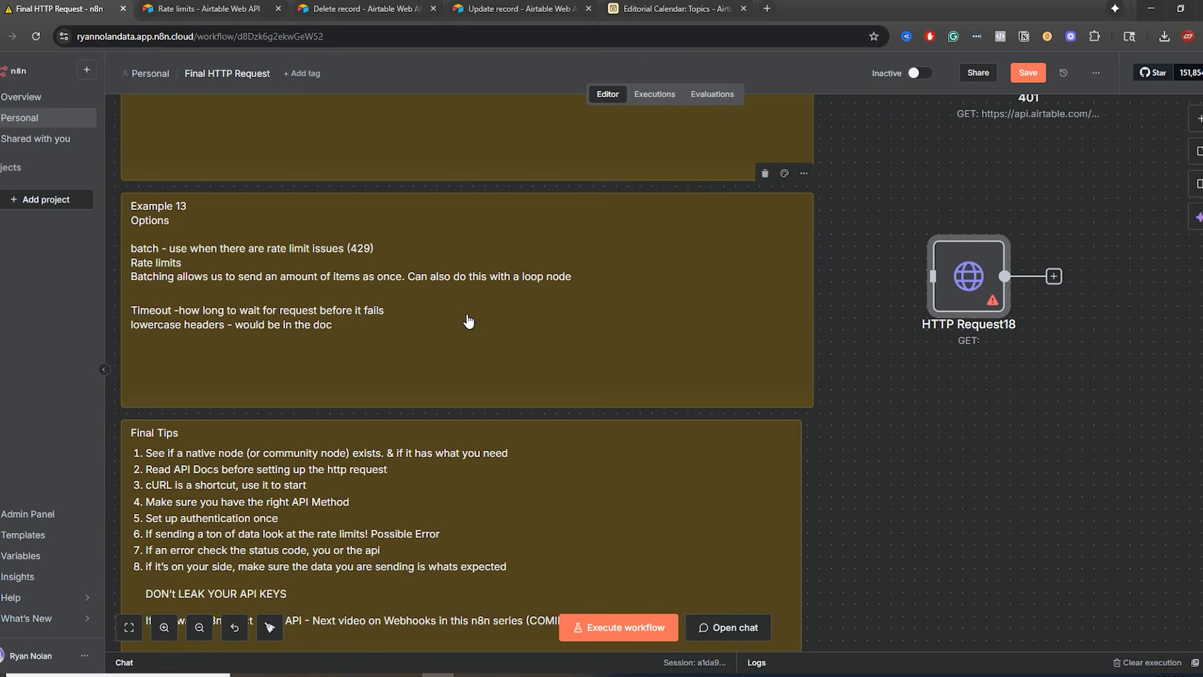
# - Open HTTP Request18 and add the Timeout option with its default of 10000
pyautogui.doubleClick(973, 279)
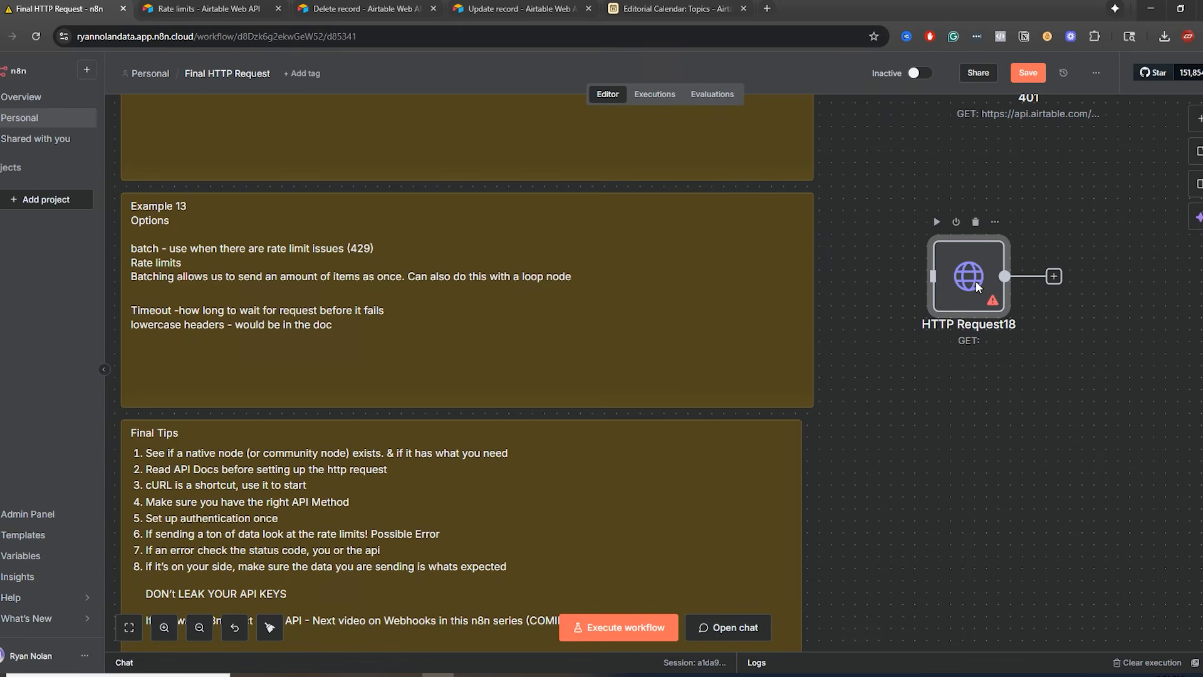
pyautogui.click(607, 464)
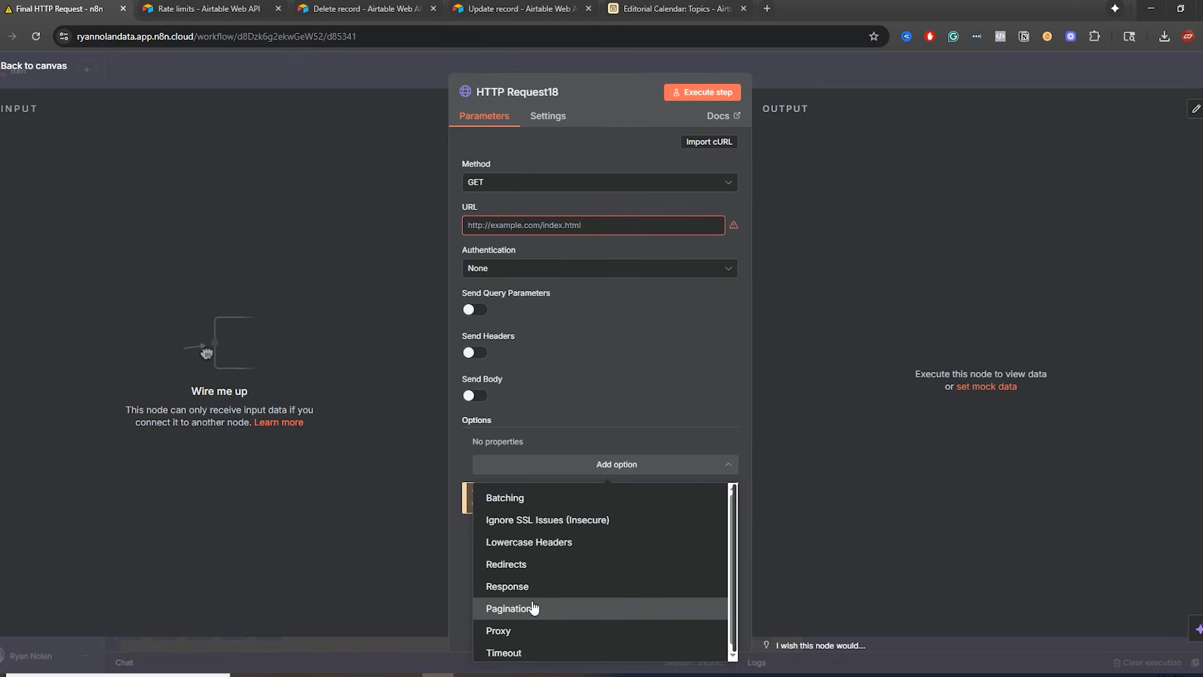
pyautogui.click(520, 645)
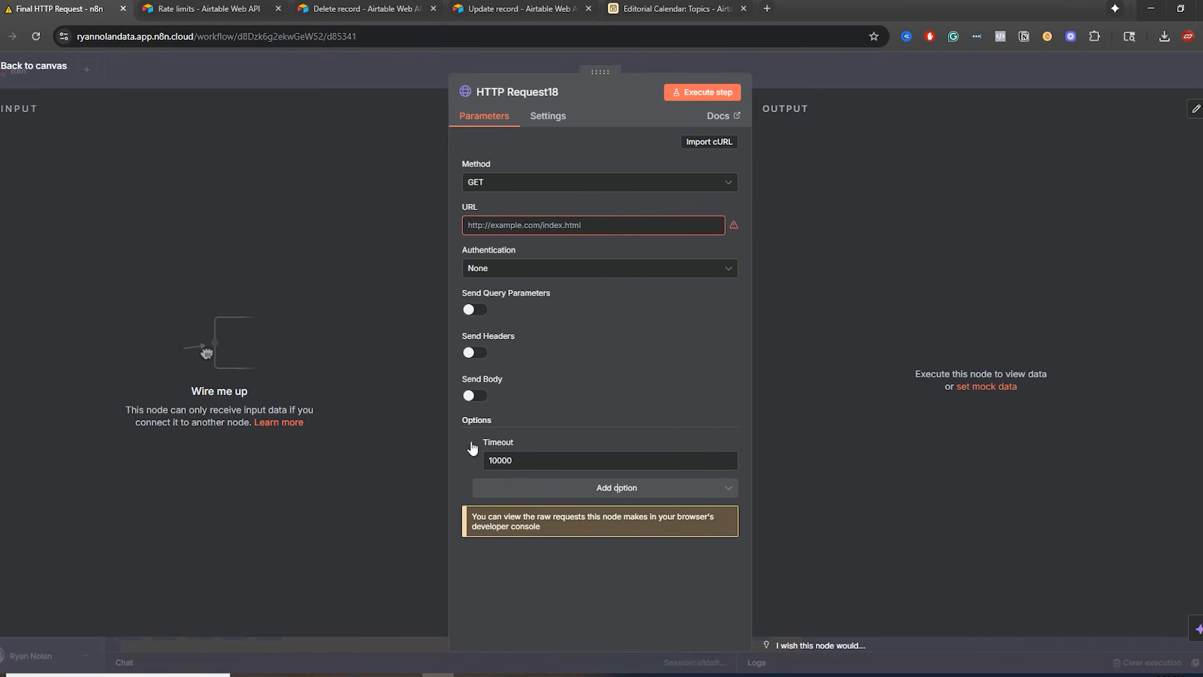
# - Turn on Retry On Fail in HTTP Request18's settings, with 3 maximum tries and 1000 ms between tries
pyautogui.click(548, 118)
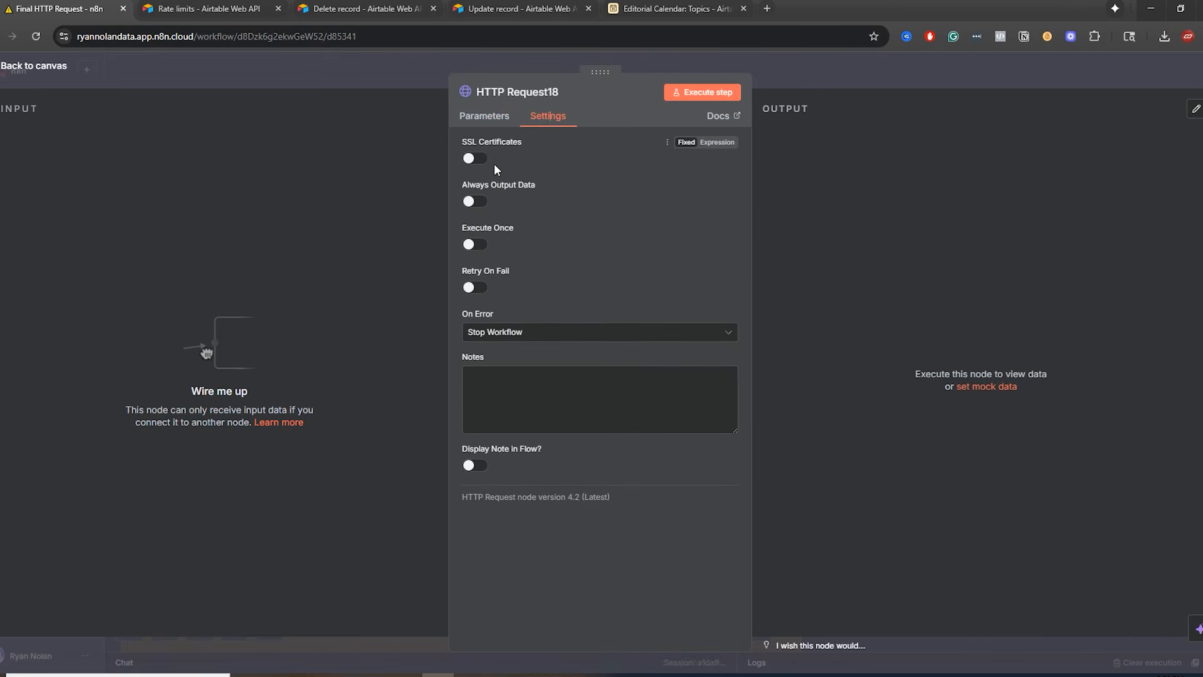
pyautogui.click(475, 287)
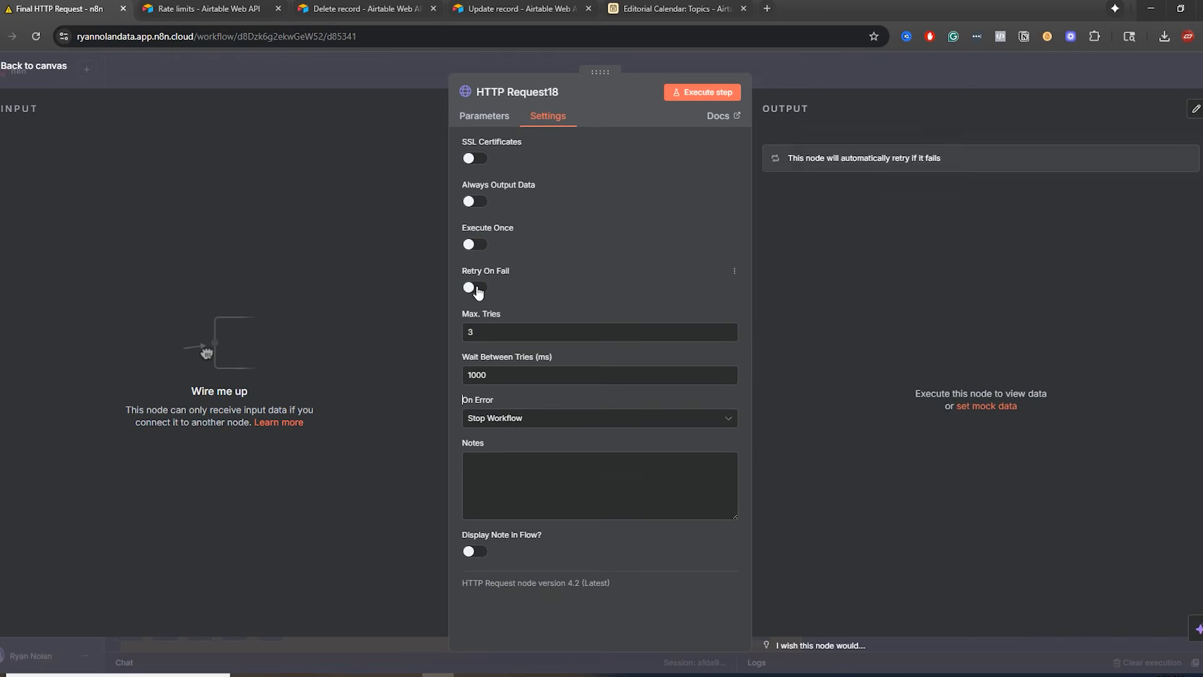
pyautogui.click(476, 288)
pyautogui.click(476, 288)
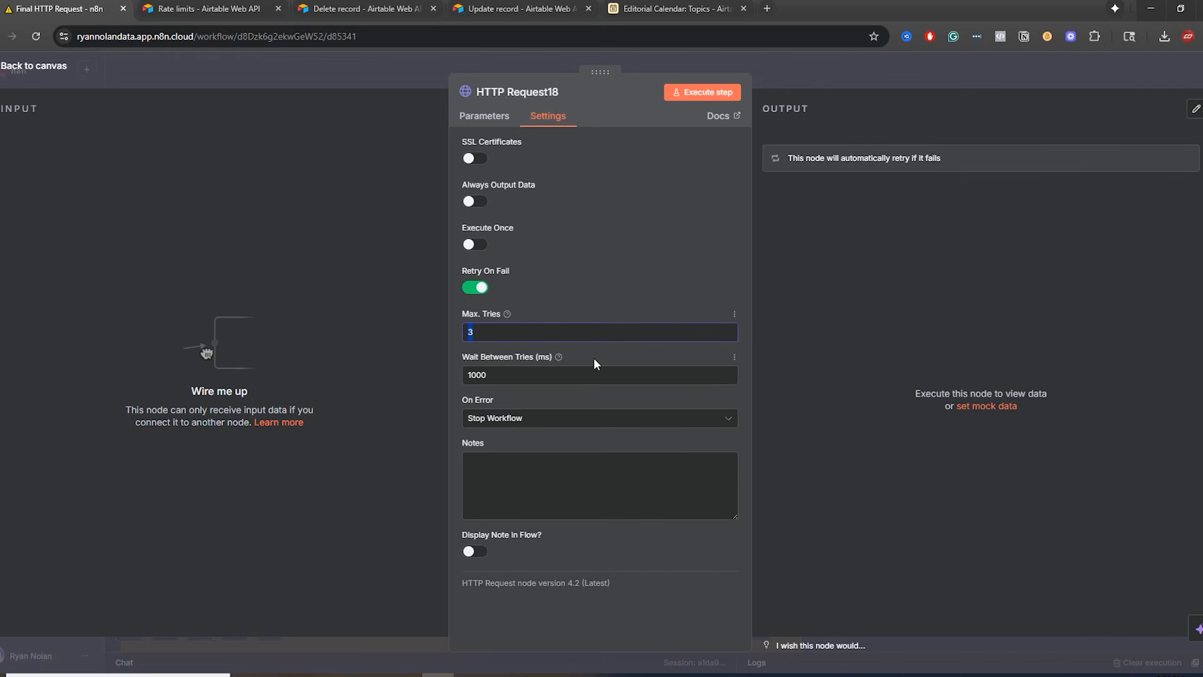
# - Review HTTP Request18's parameters, turn Retry On Fail back off, and return to the canvas
pyautogui.click(485, 118)
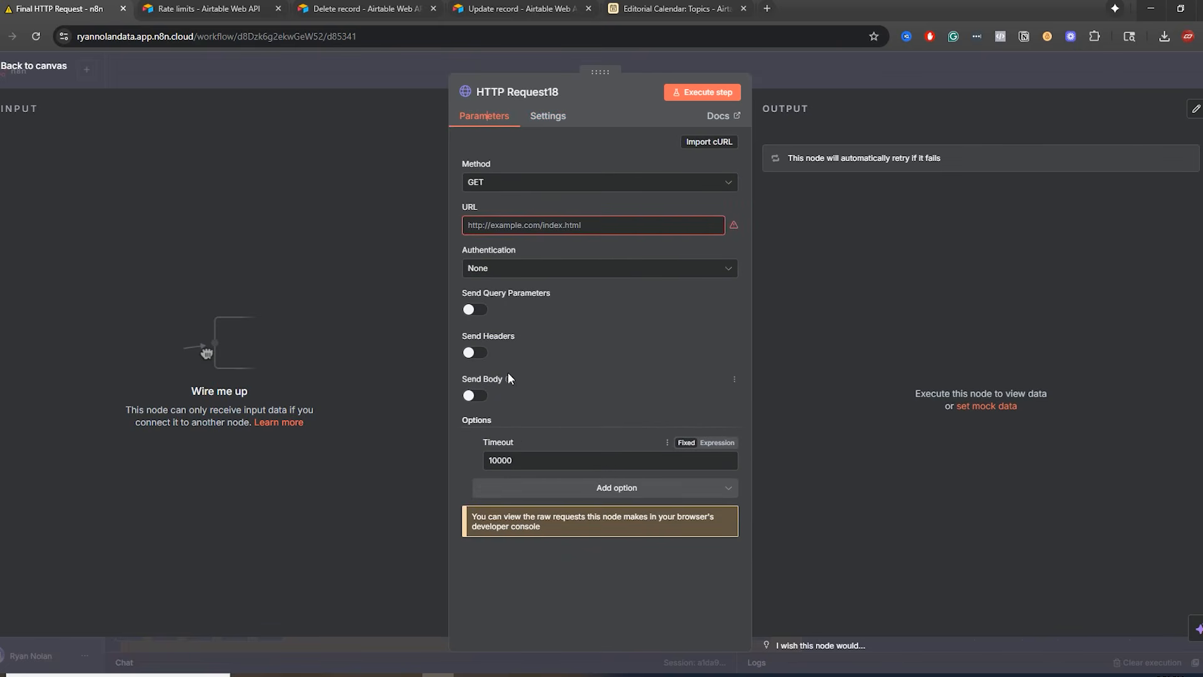
pyautogui.click(543, 122)
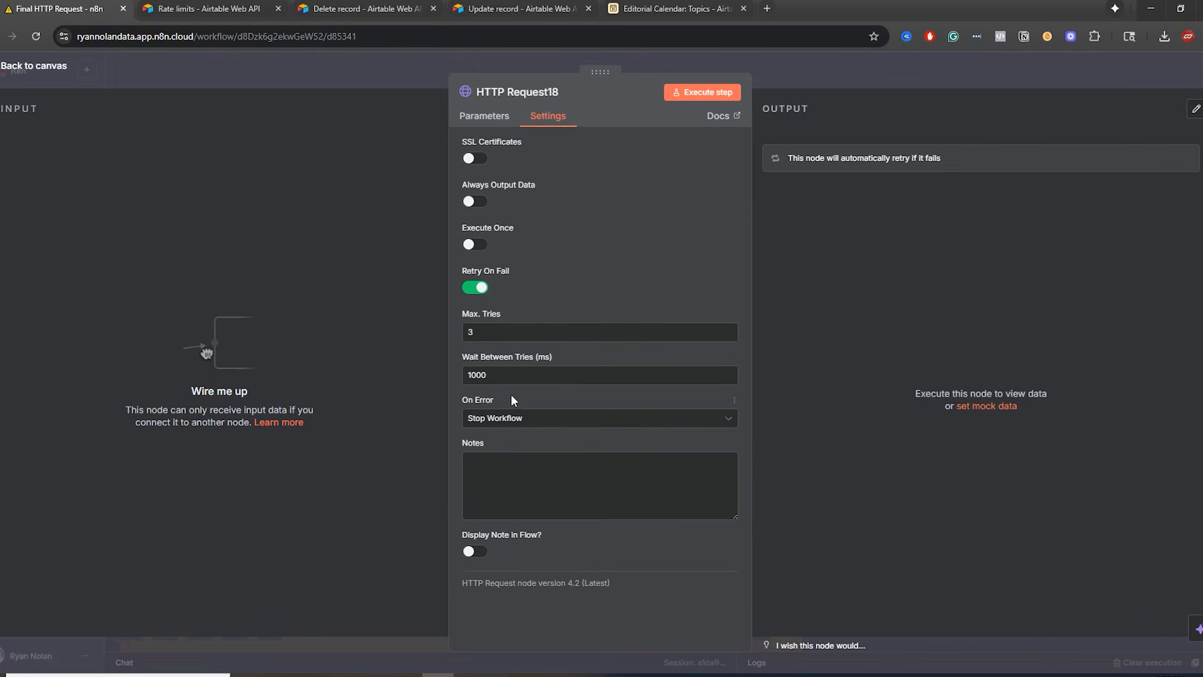
pyautogui.click(475, 288)
pyautogui.click(484, 116)
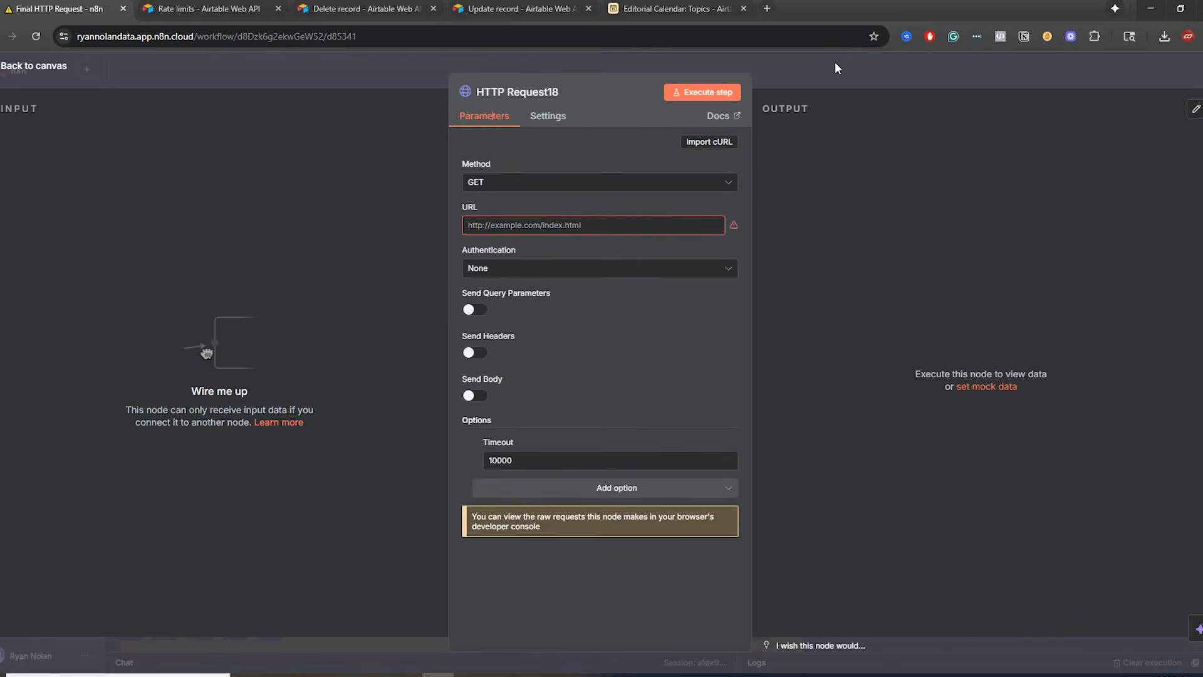
pyautogui.click(835, 61)
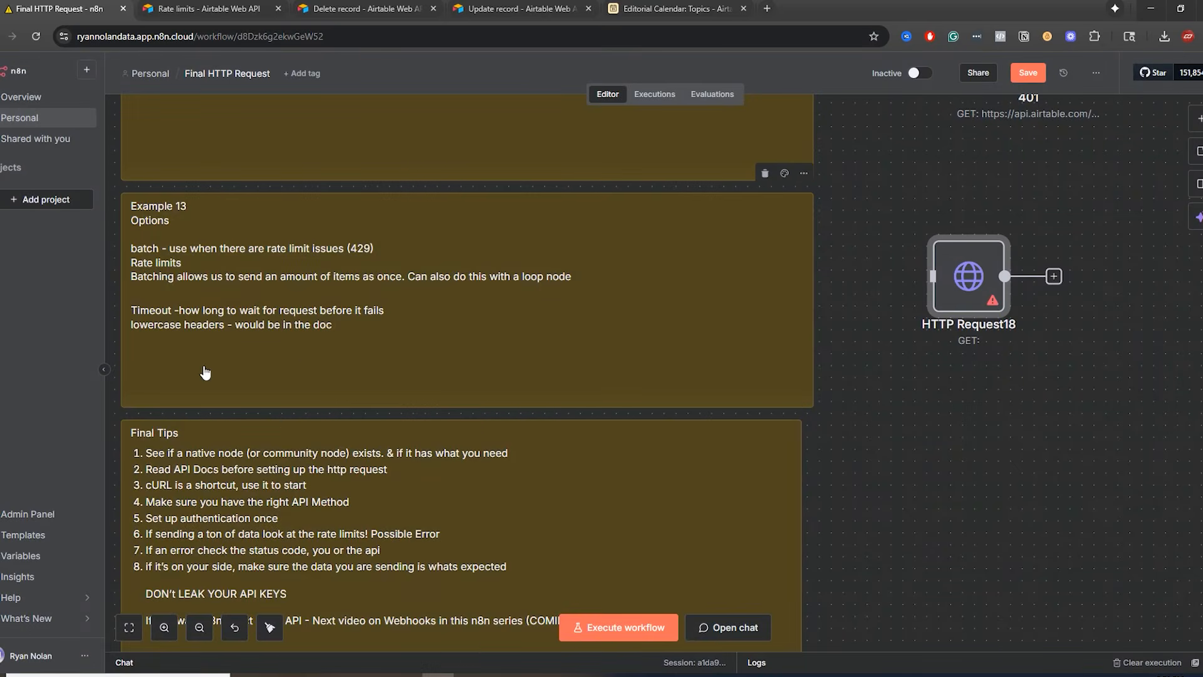
# - Remove the Timeout option from HTTP Request18 and move the node slightly closer to the Example 13 note
pyautogui.doubleClick(940, 287)
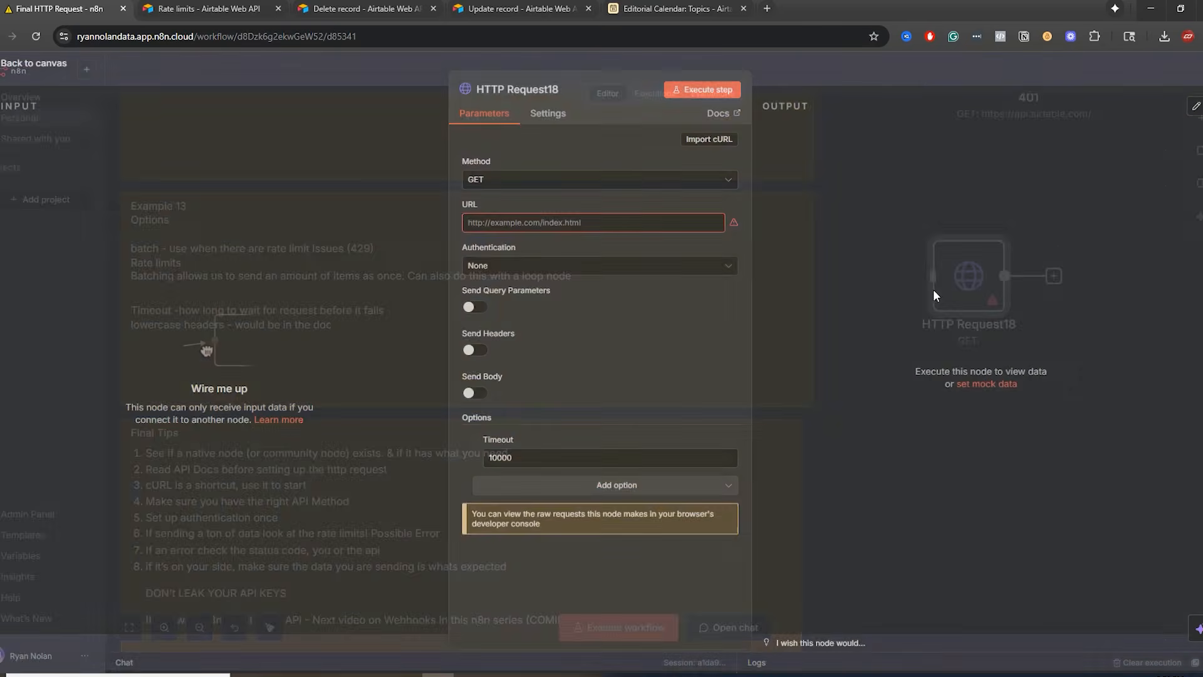
pyautogui.click(477, 444)
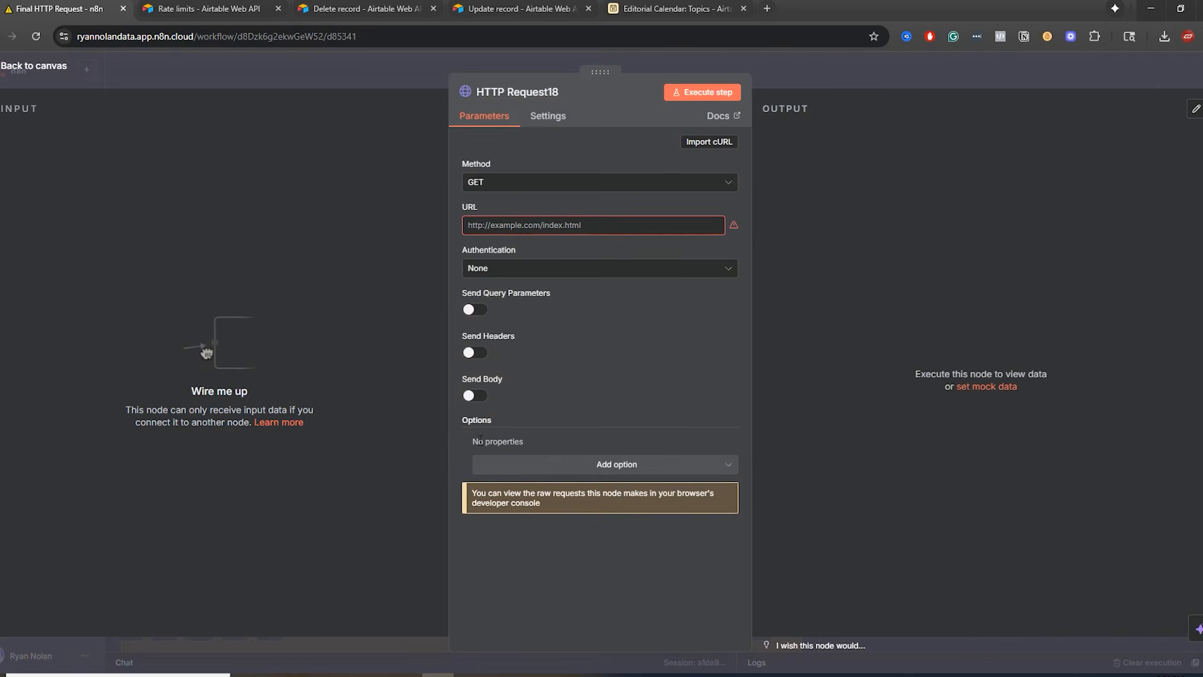
pyautogui.click(528, 467)
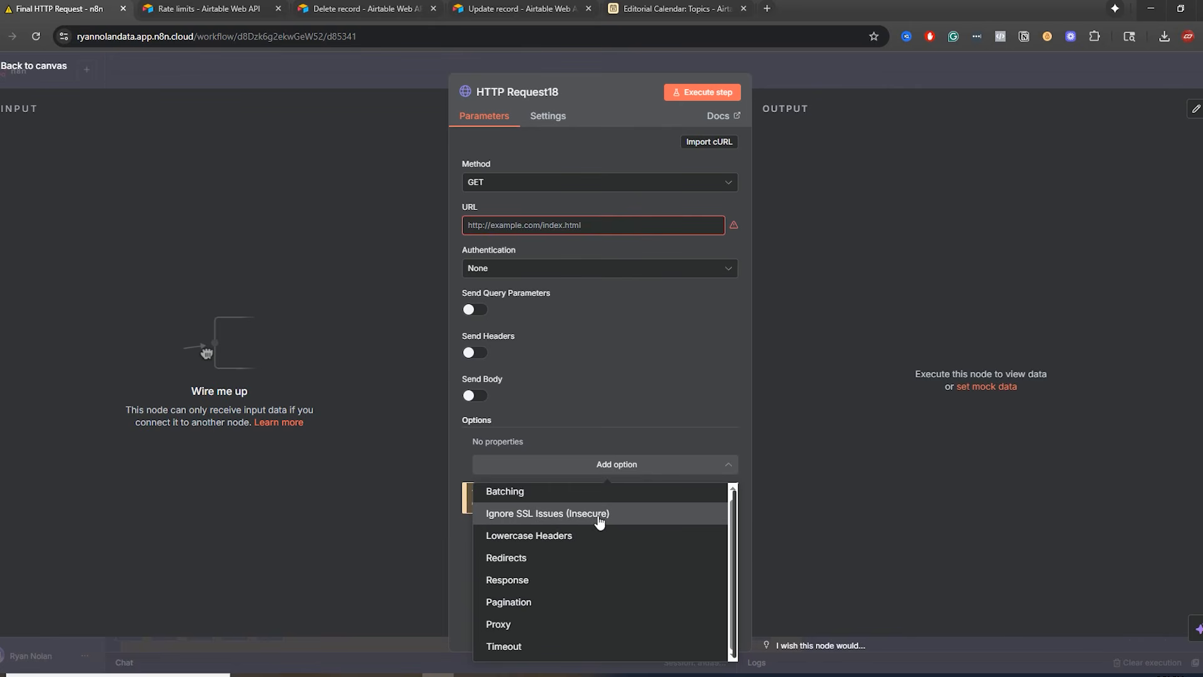
pyautogui.click(817, 72)
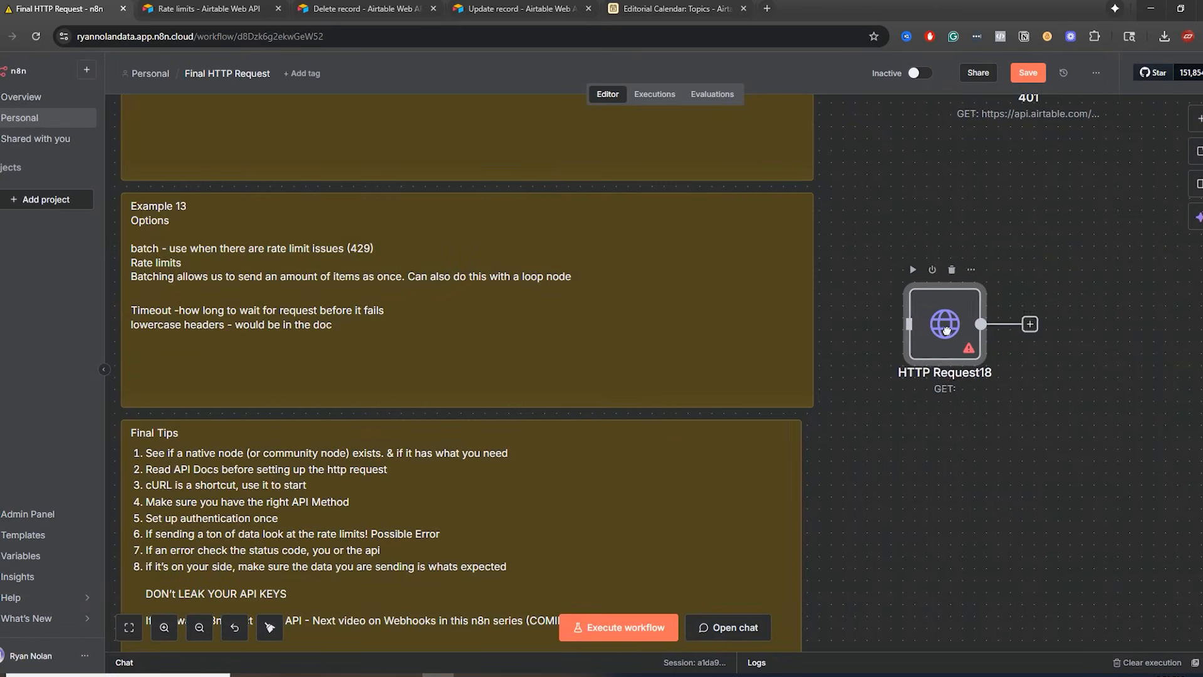
pyautogui.moveTo(974, 286); pyautogui.dragTo(926, 286)
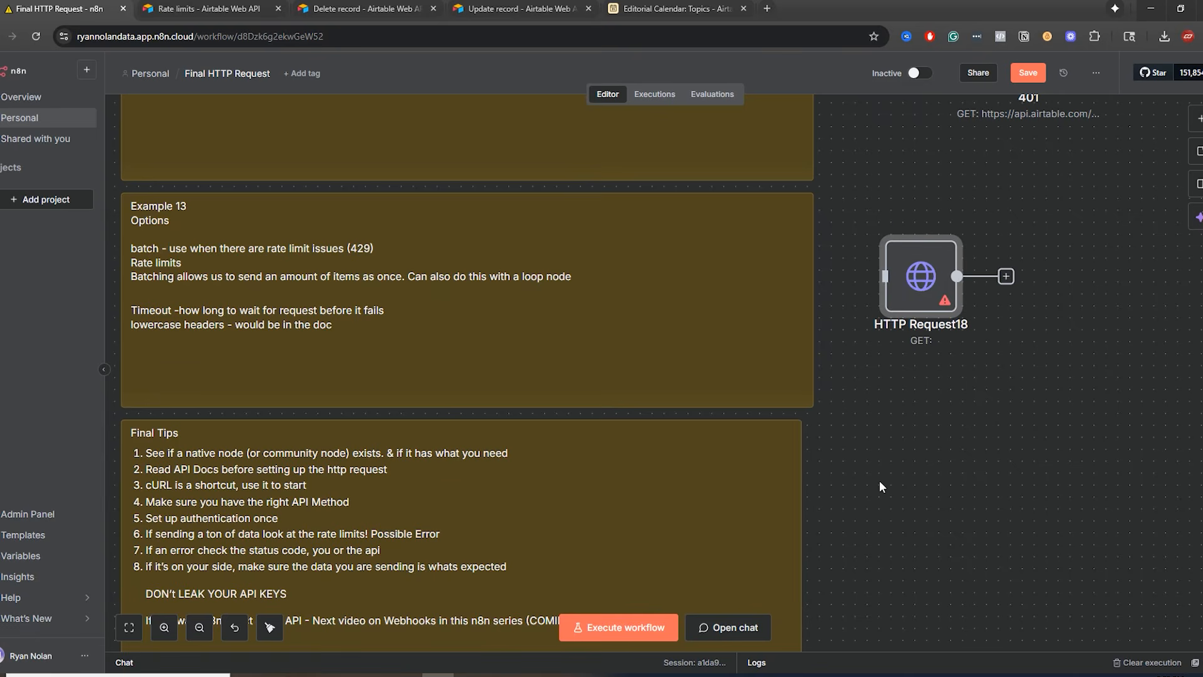
# - Read the first tip in the Final Tips note, highlighting its phrases on native nodes, community nodes and having what is needed
pyautogui.moveTo(878, 480); pyautogui.dragTo(1046, 284)
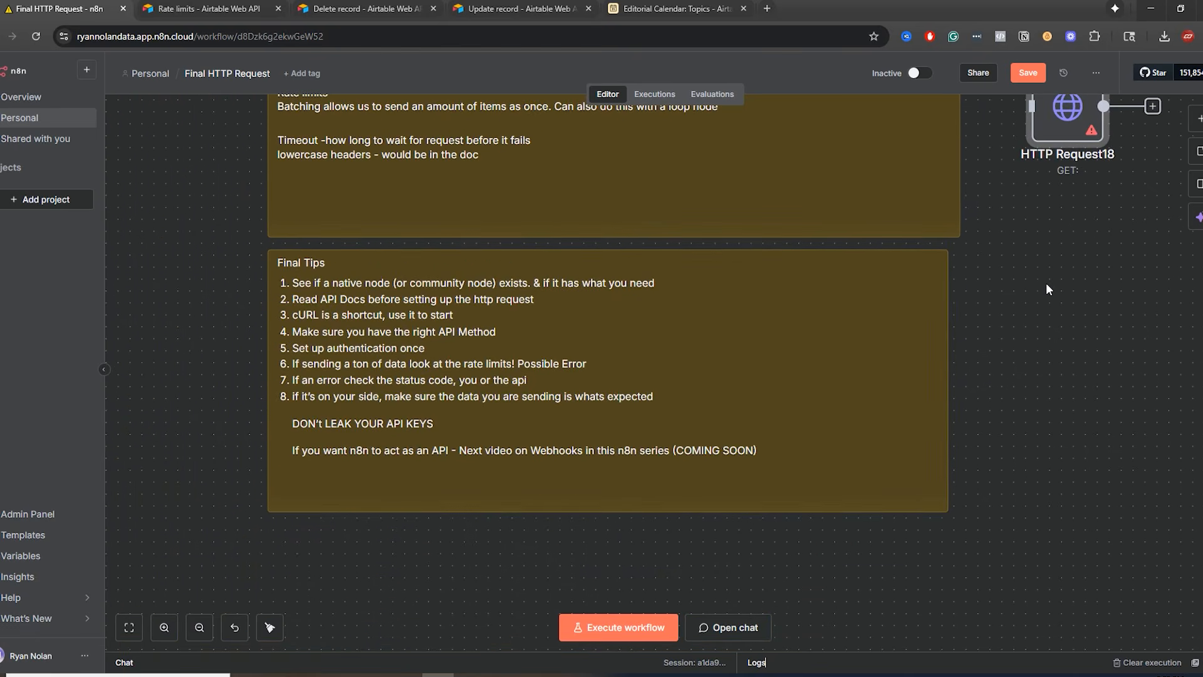
pyautogui.doubleClick(298, 286)
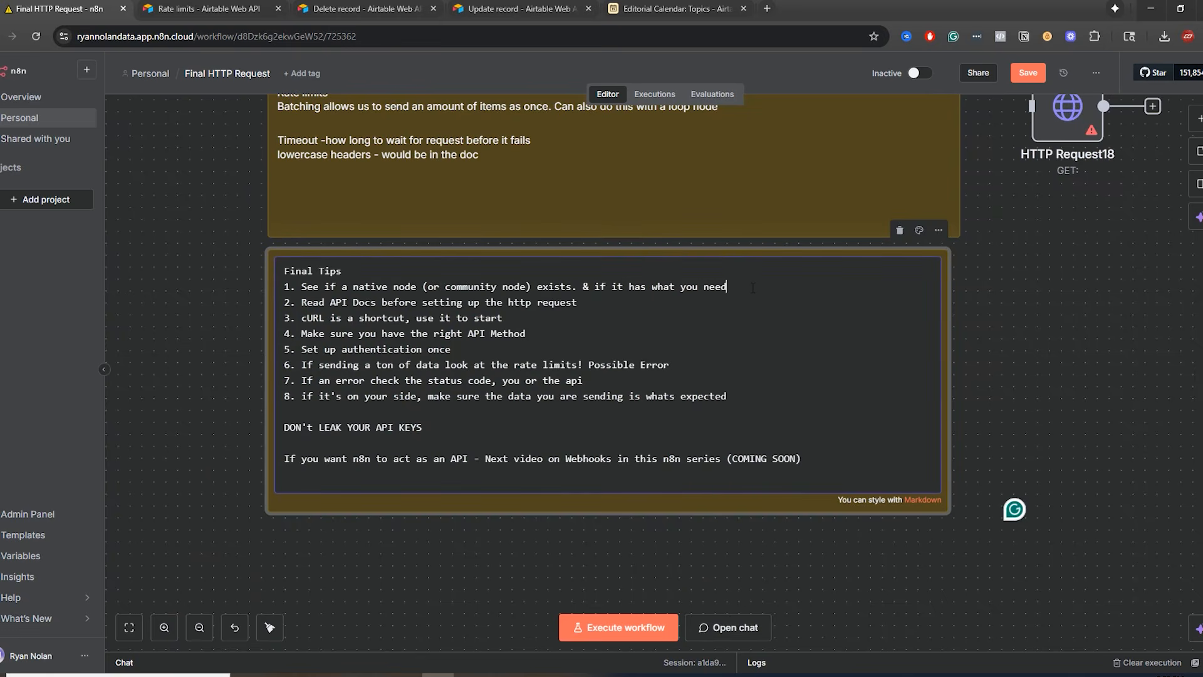
pyautogui.moveTo(728, 287); pyautogui.dragTo(283, 287)
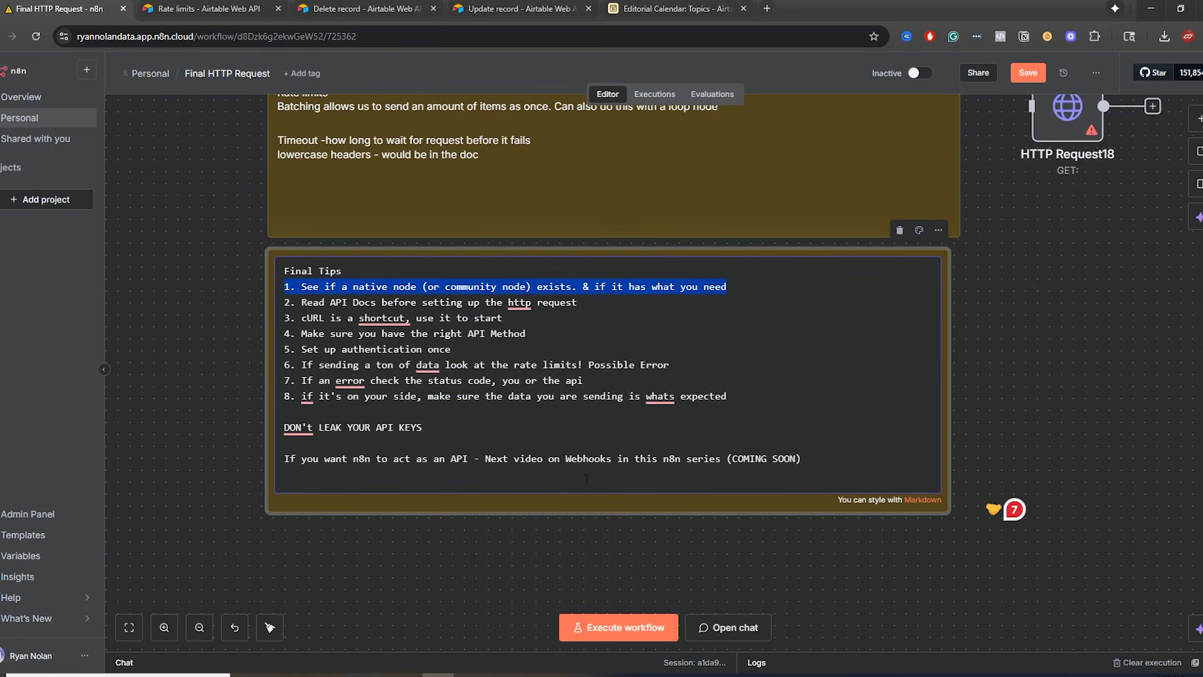
pyautogui.click(1024, 360)
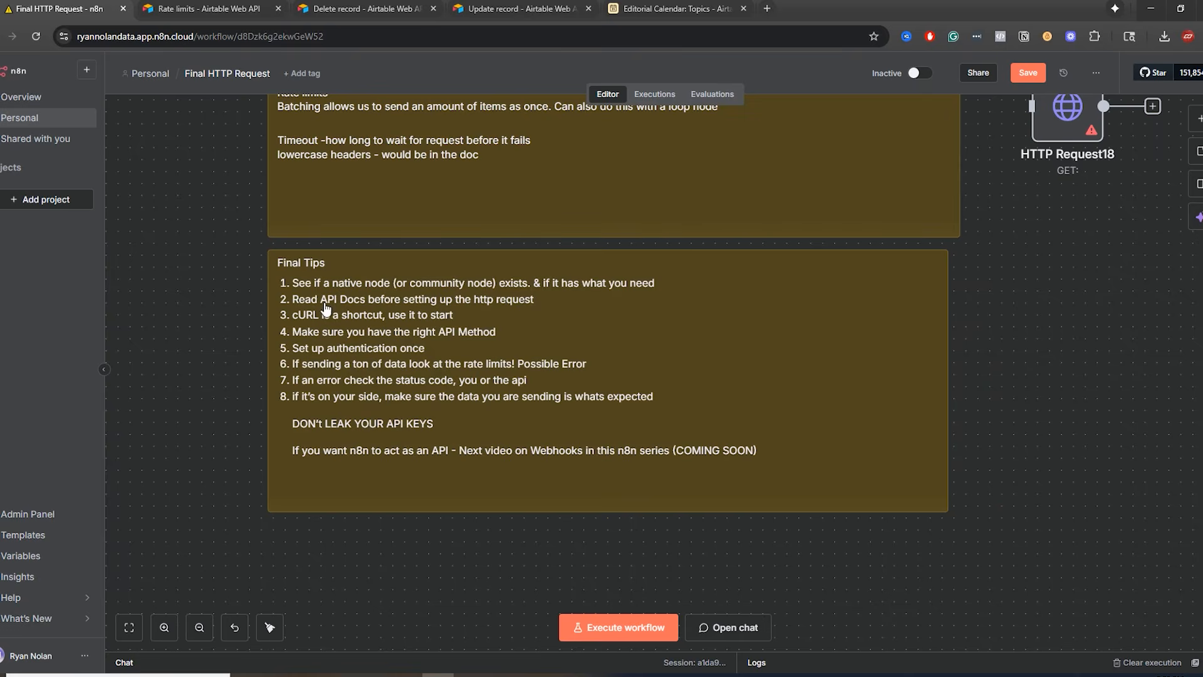
pyautogui.doubleClick(307, 289)
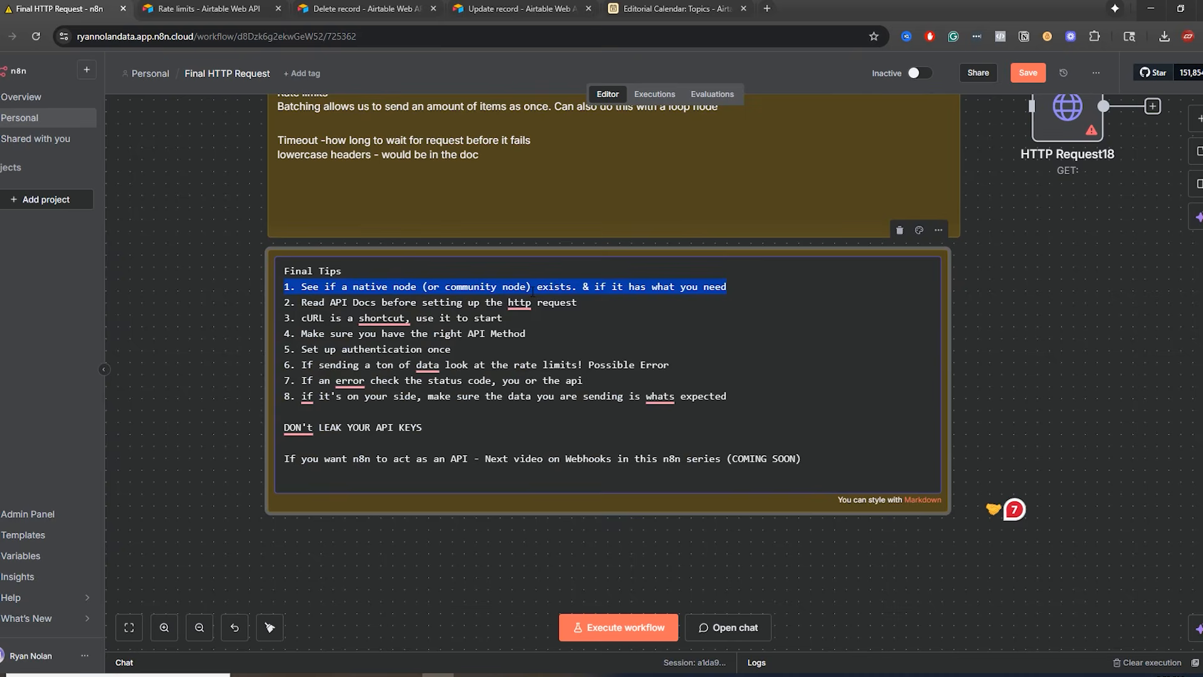
pyautogui.moveTo(354, 288); pyautogui.dragTo(404, 284)
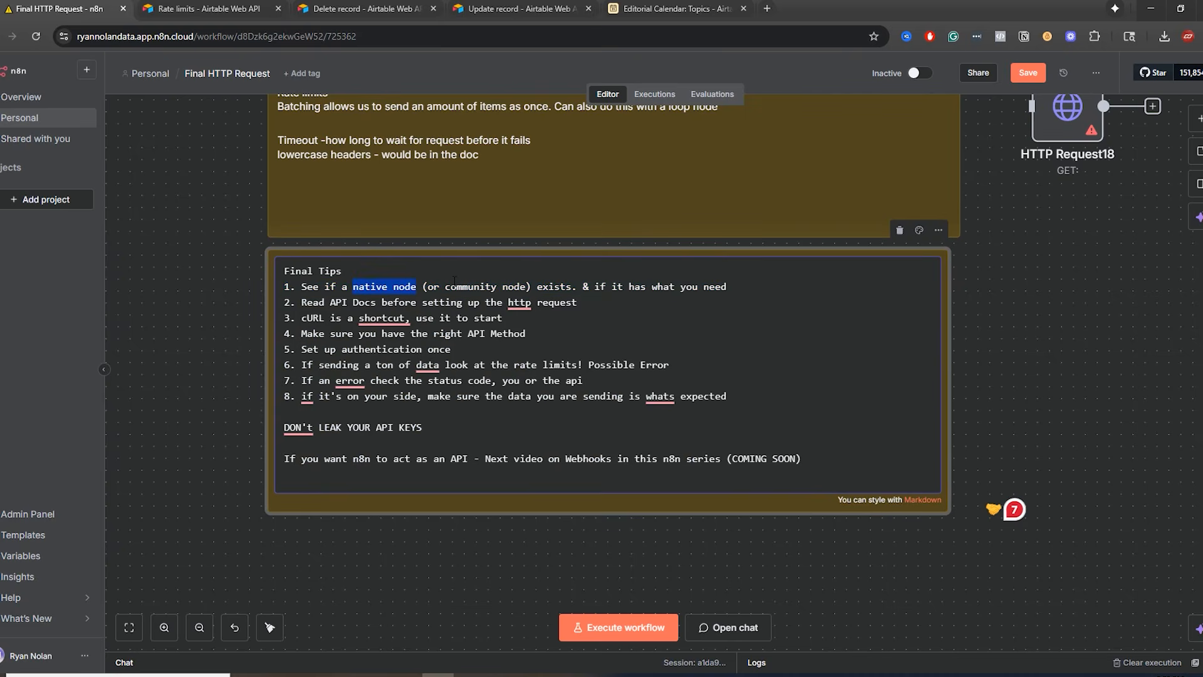
pyautogui.moveTo(525, 287); pyautogui.dragTo(445, 286)
pyautogui.moveTo(727, 287); pyautogui.dragTo(579, 294)
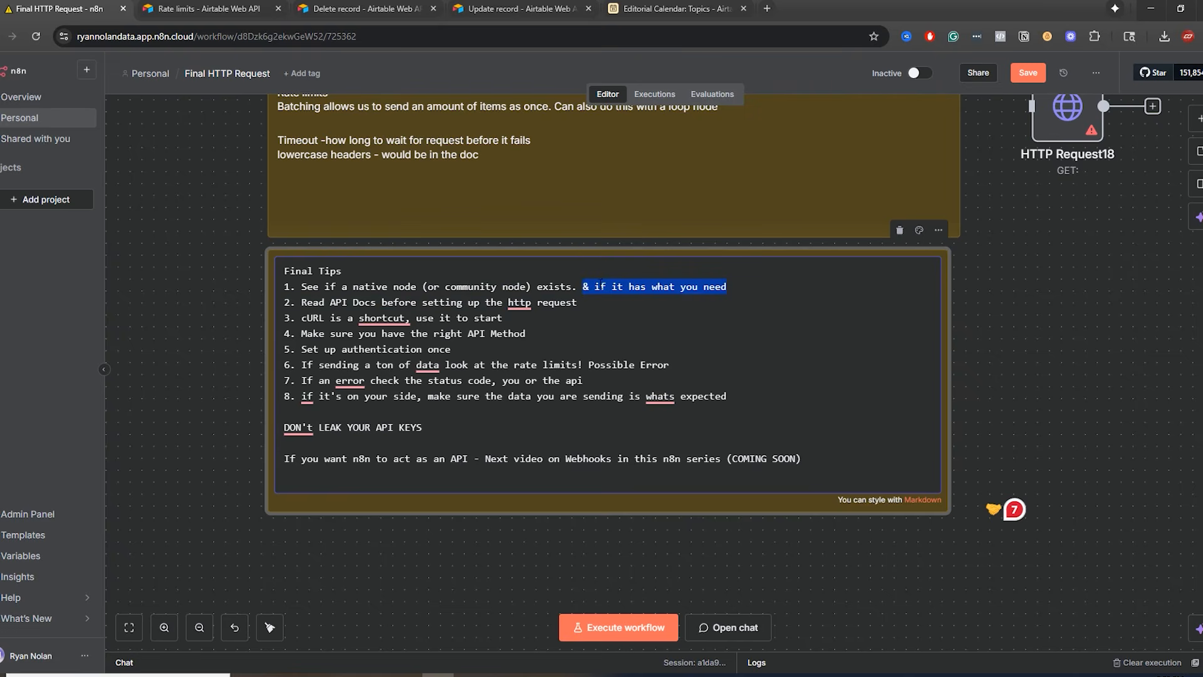
pyautogui.click(601, 286)
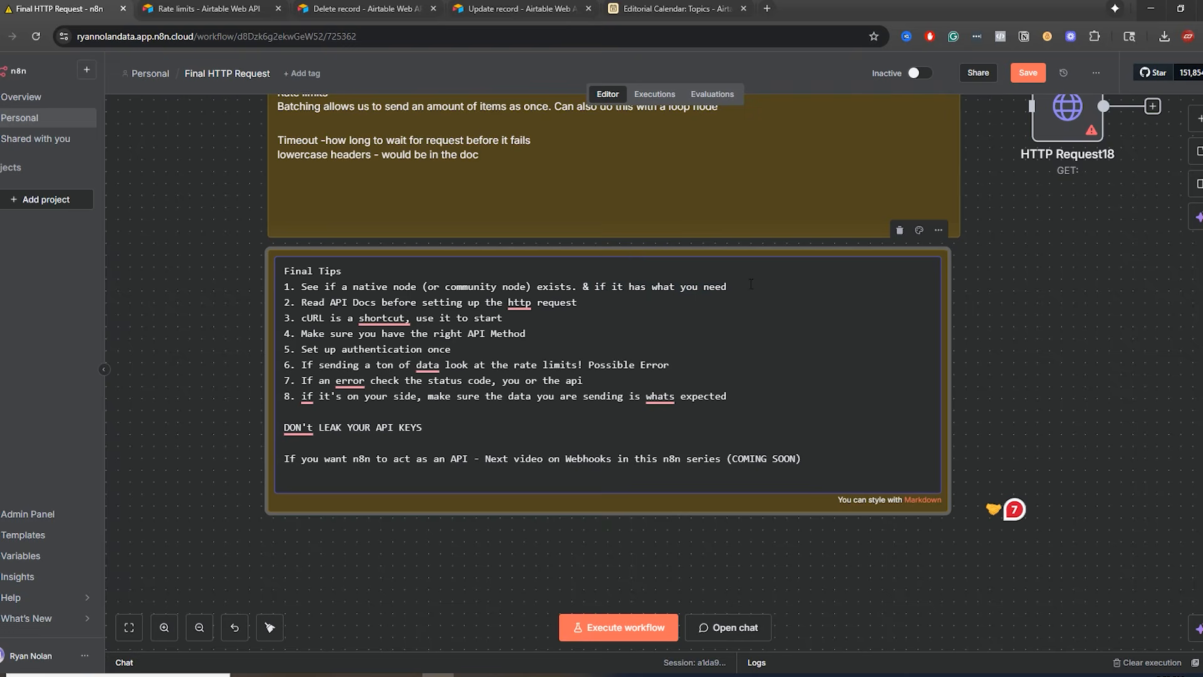
pyautogui.moveTo(743, 286); pyautogui.dragTo(583, 286)
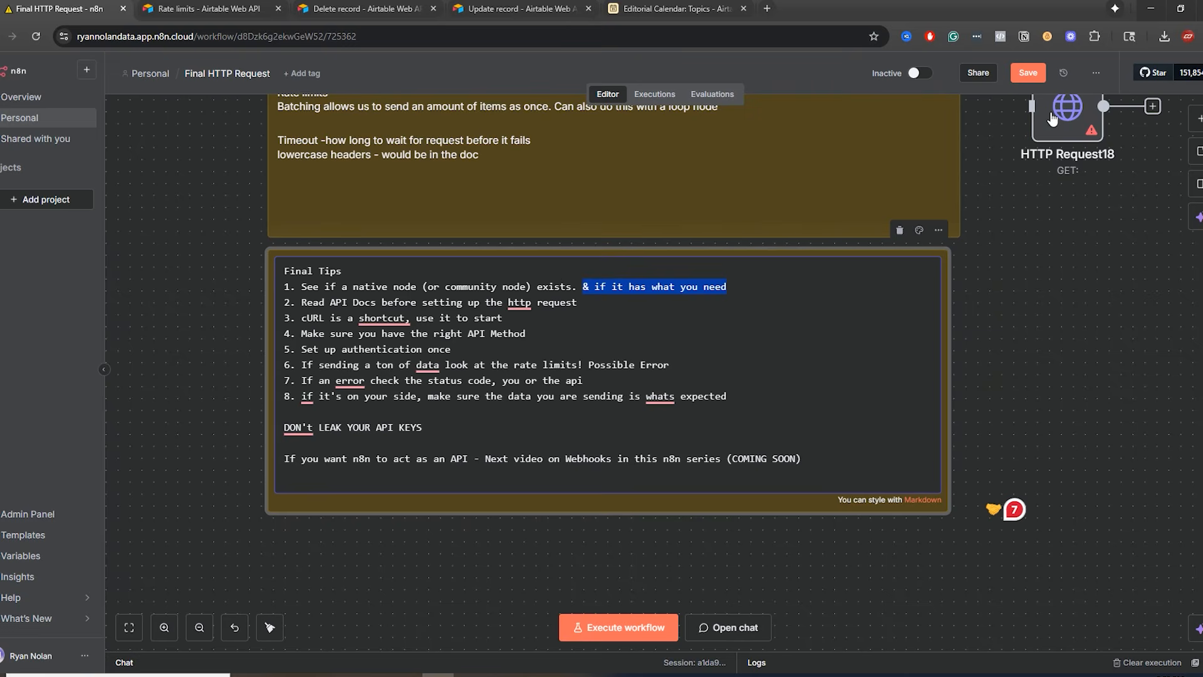
# - Shift the HTTP Request18 node slightly, inspect its request parameters, and return to the canvas
pyautogui.moveTo(1052, 120); pyautogui.dragTo(1040, 152)
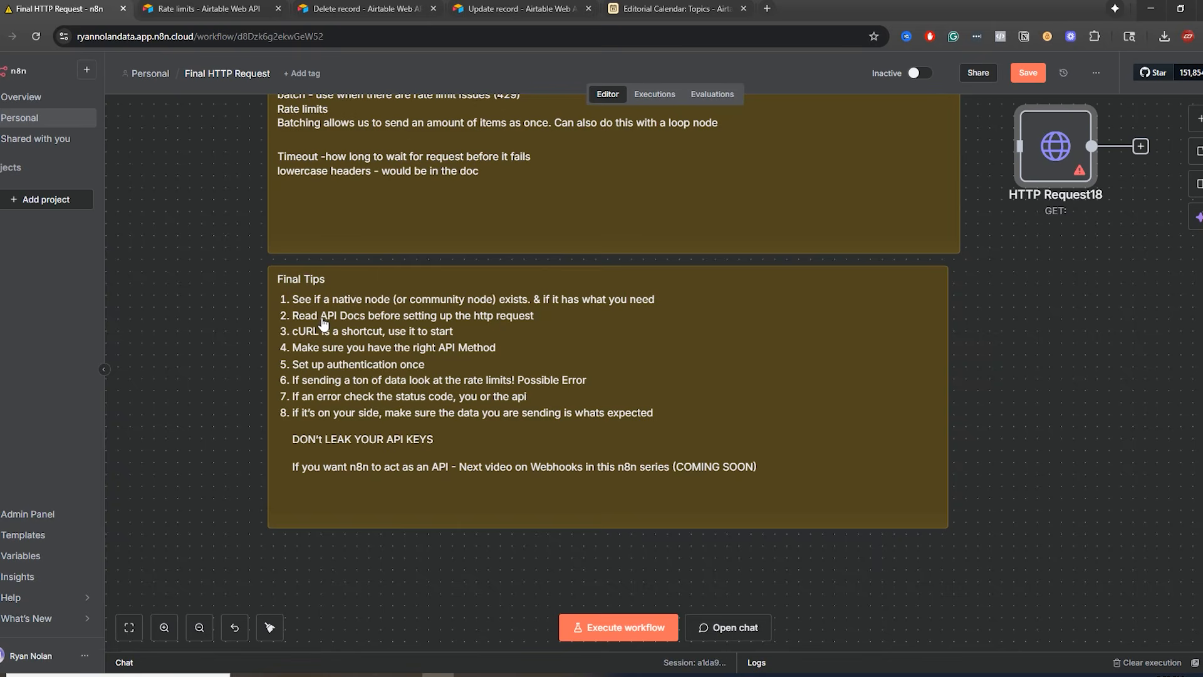
pyautogui.doubleClick(1036, 164)
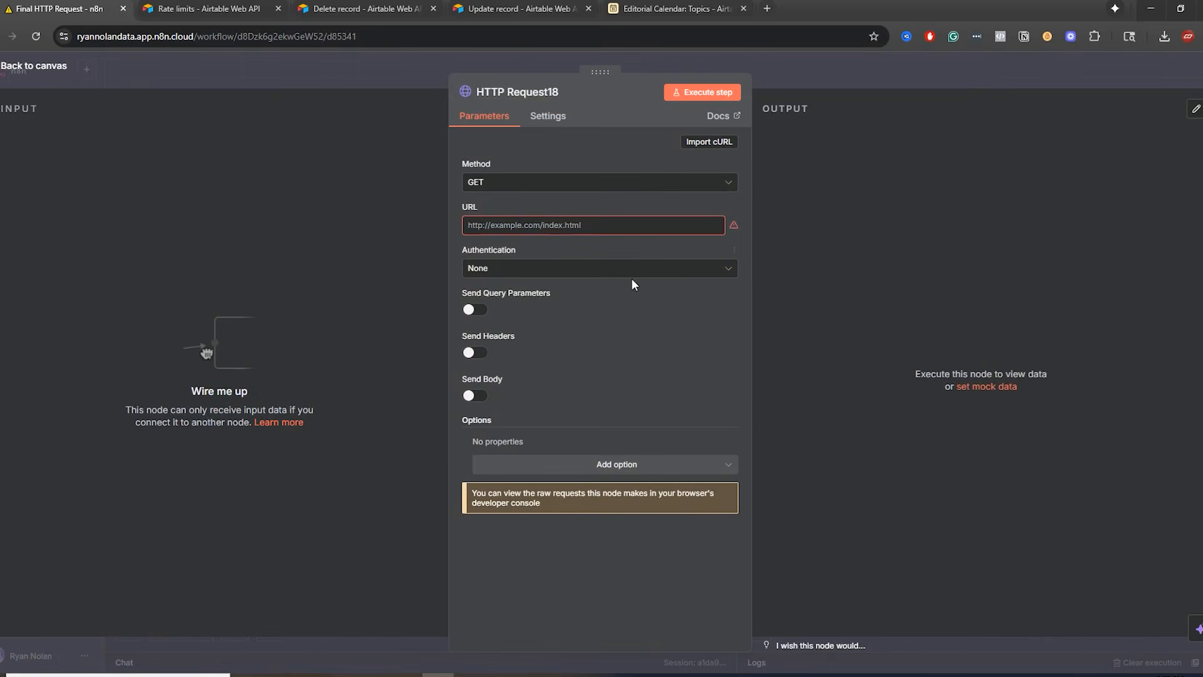
pyautogui.click(792, 76)
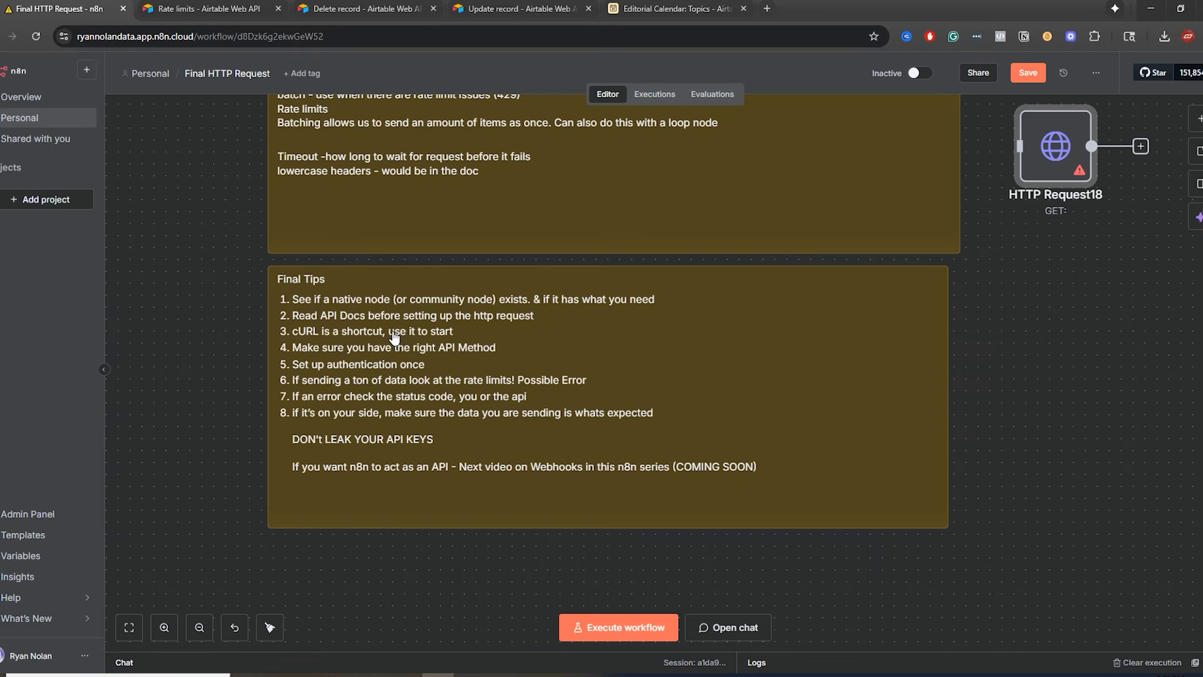
# - Read tips 4 to 6 in the Final Tips note, highlighting the lines on API method, authentication and rate limits
pyautogui.doubleClick(356, 345)
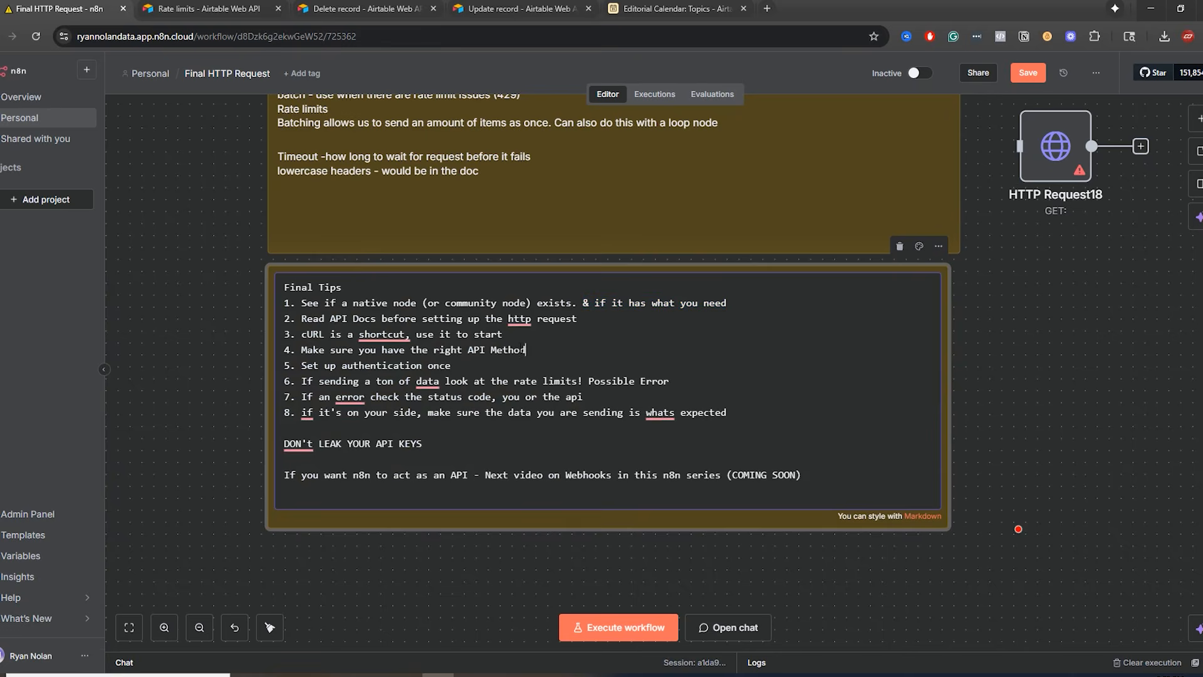
pyautogui.moveTo(525, 350); pyautogui.dragTo(267, 352)
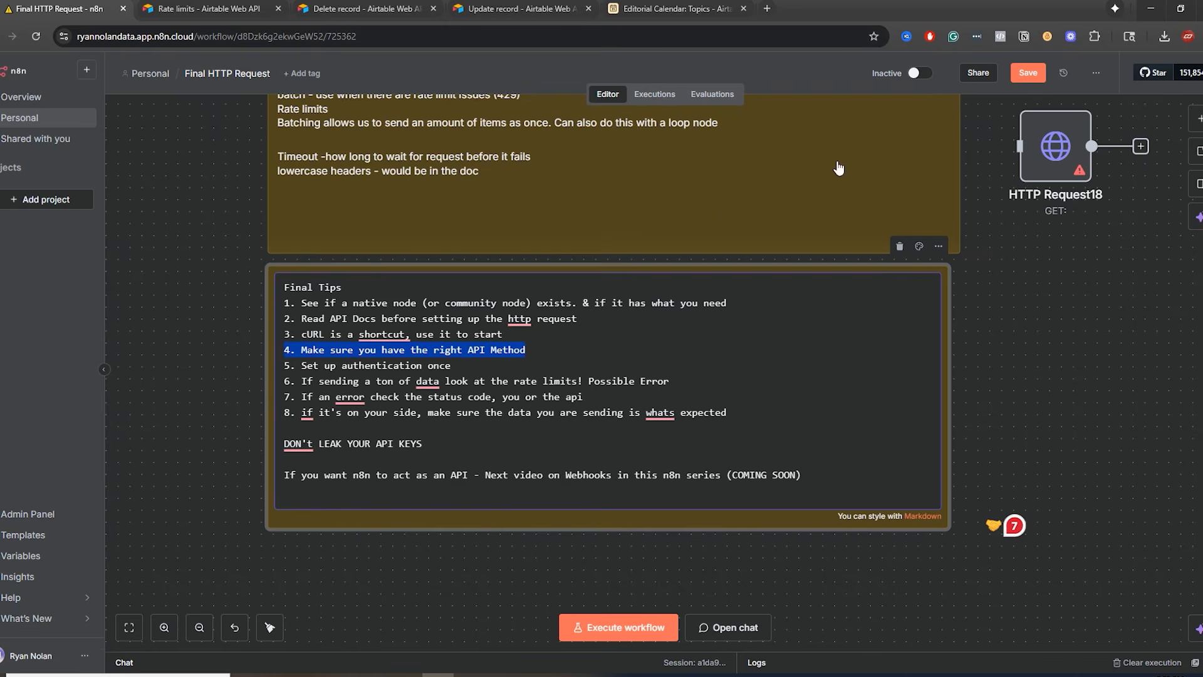
pyautogui.moveTo(452, 366); pyautogui.dragTo(273, 361)
pyautogui.moveTo(669, 381); pyautogui.dragTo(284, 381)
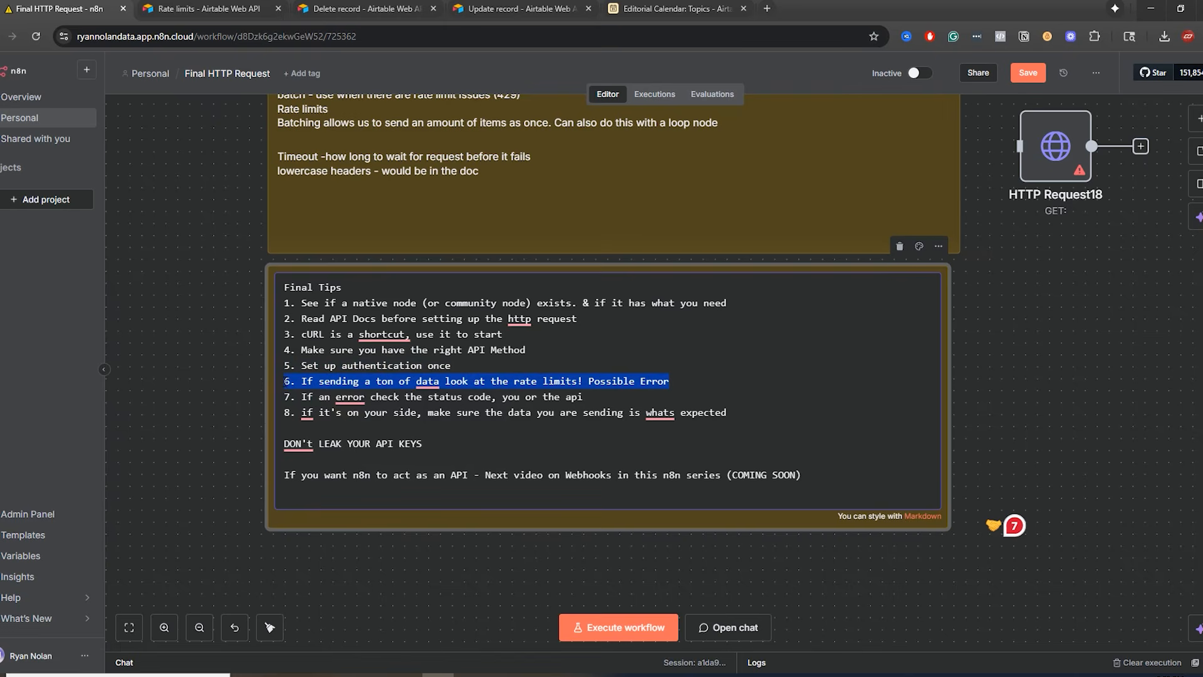
pyautogui.click(311, 240)
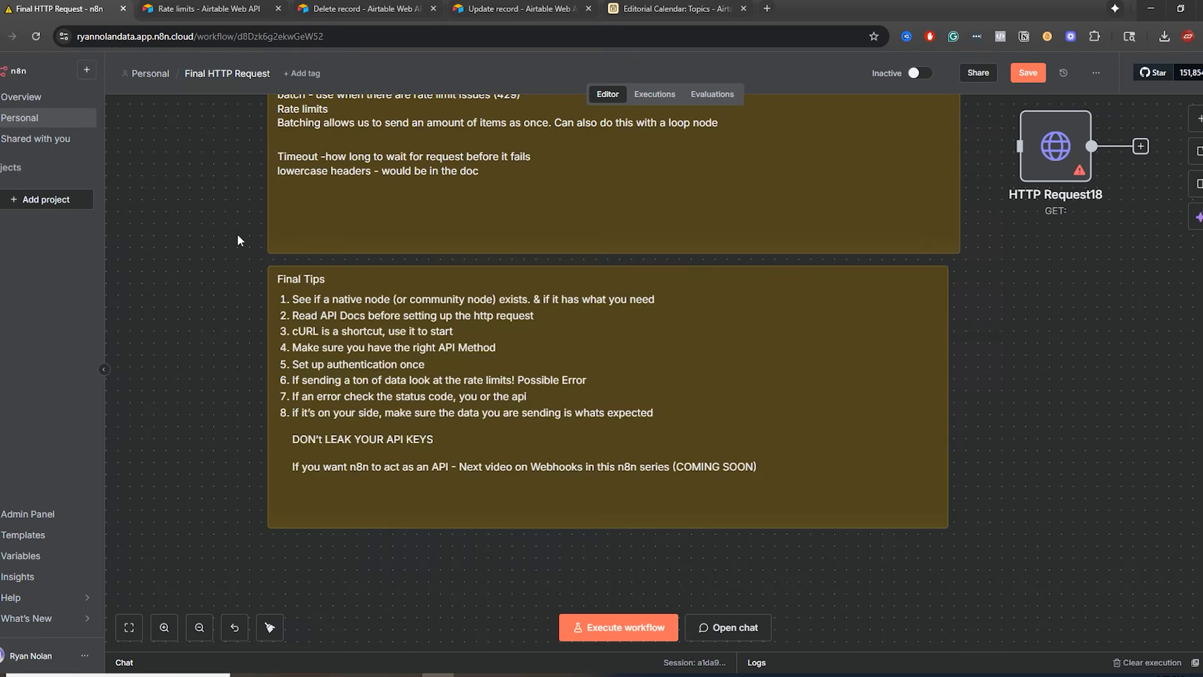
# - Move the HTTP Request18 node slightly up beside the Example 13 note
pyautogui.scroll(5, 339, 244)
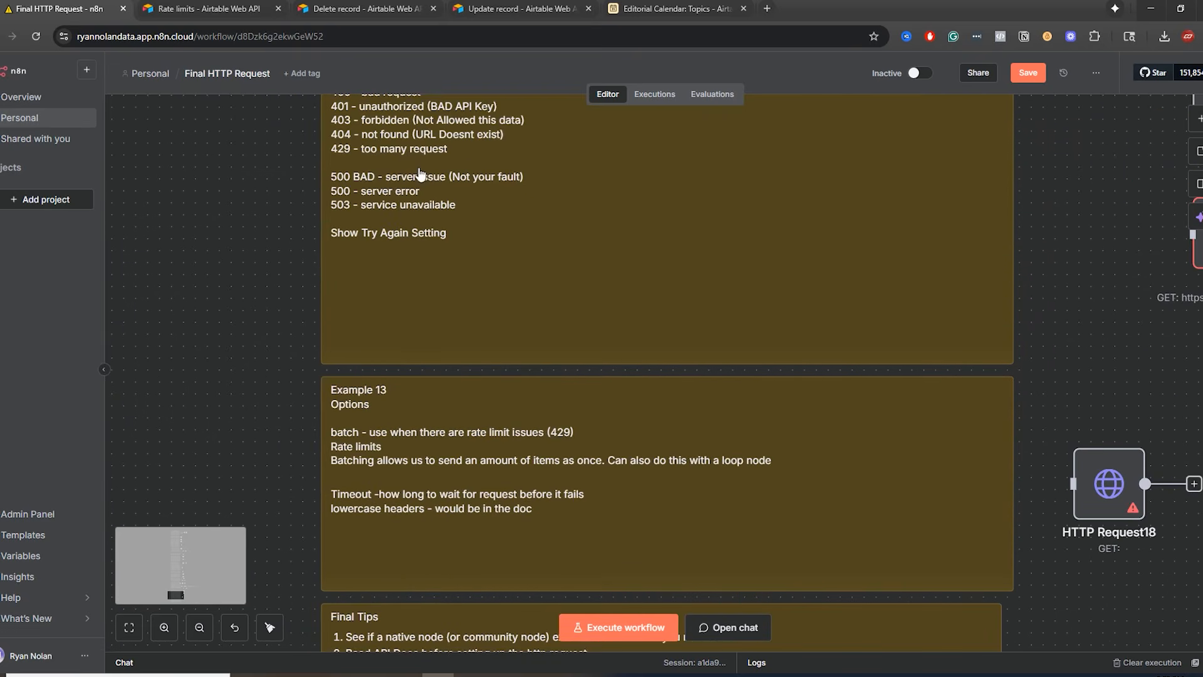
pyautogui.moveTo(306, 409); pyautogui.dragTo(293, 224)
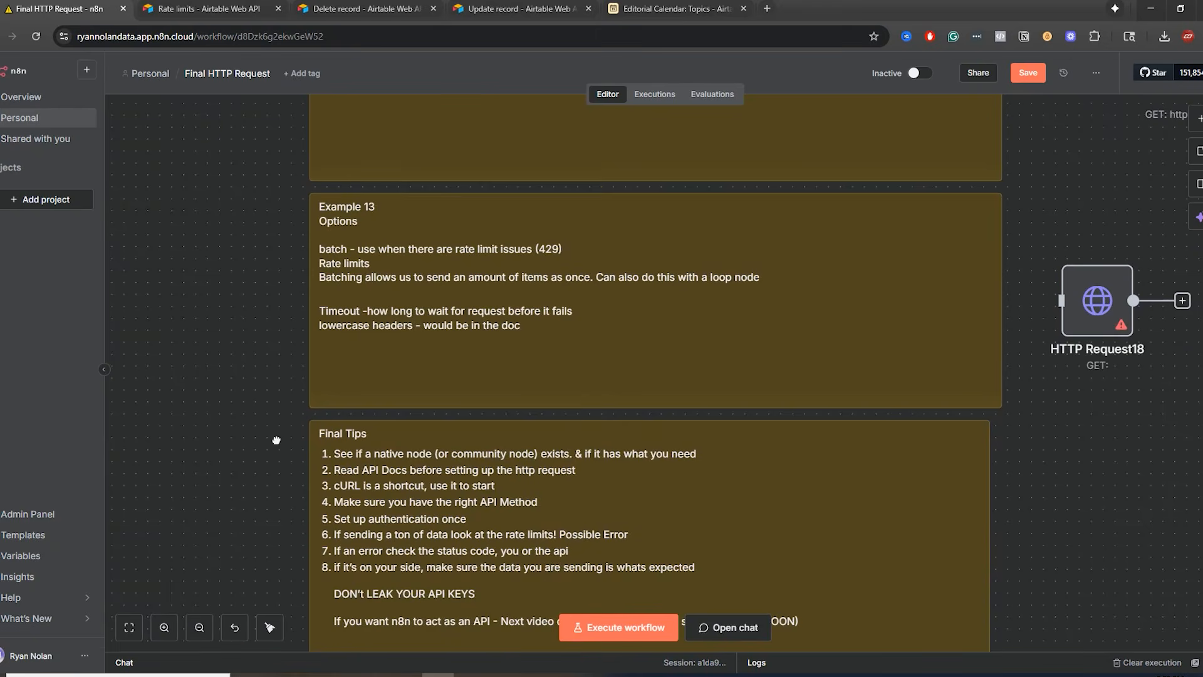
pyautogui.moveTo(277, 440); pyautogui.dragTo(236, 357)
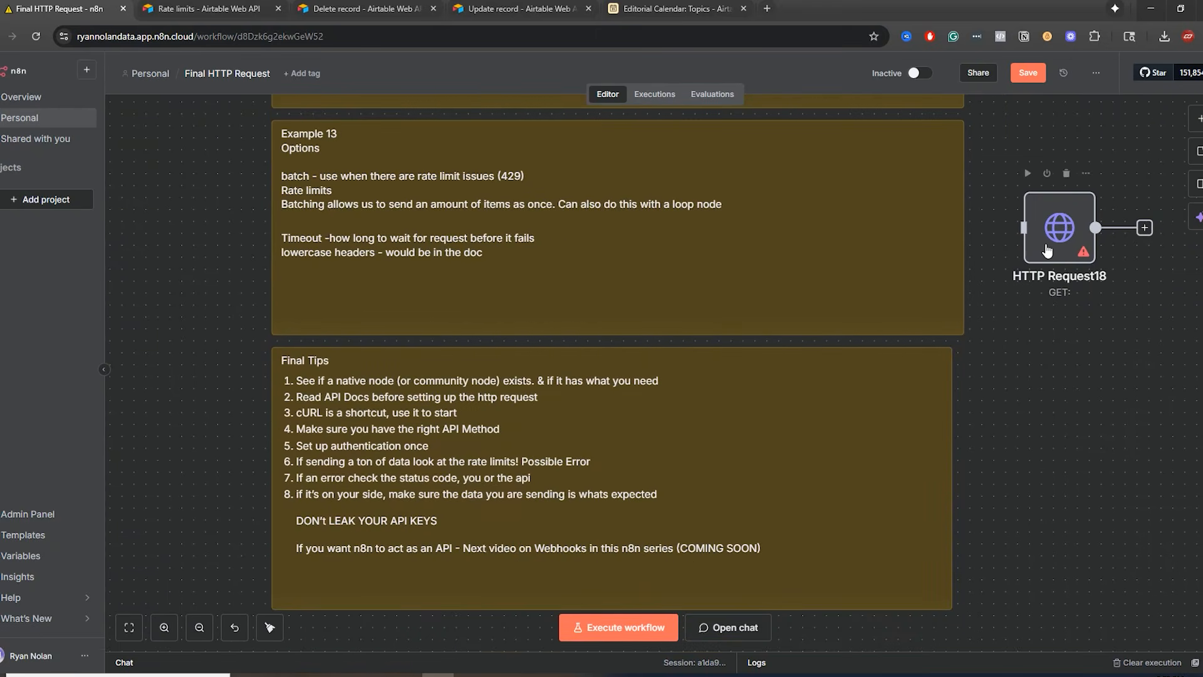
pyautogui.moveTo(1040, 248); pyautogui.dragTo(1052, 224)
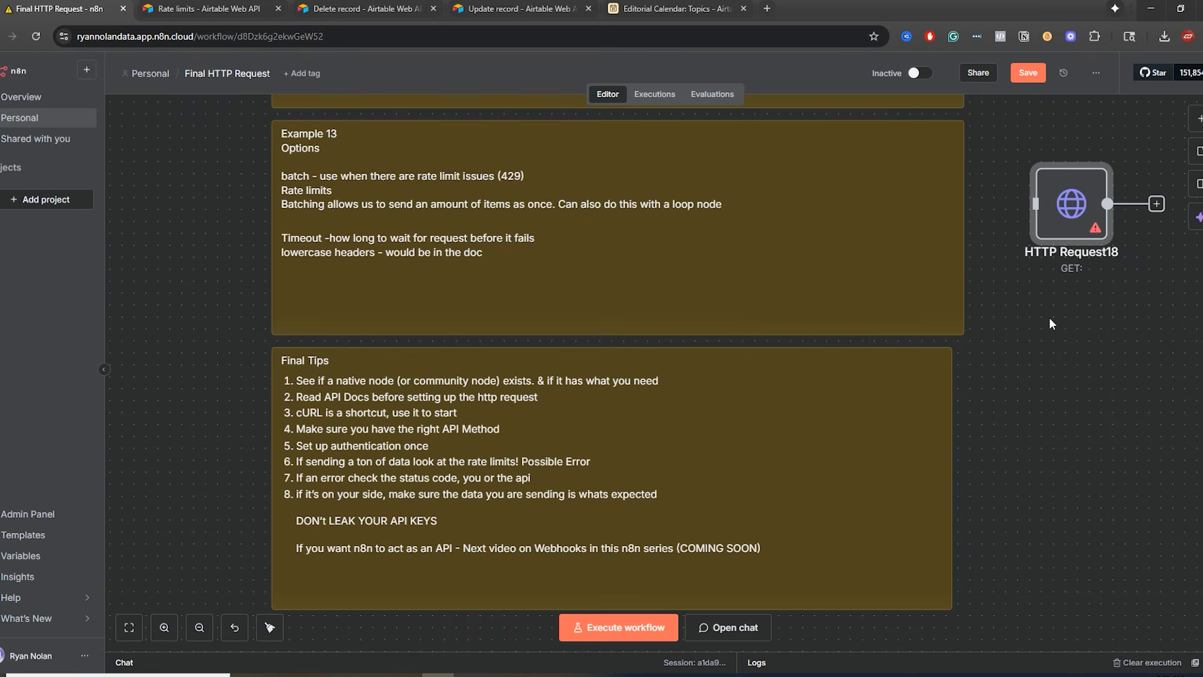
# - Review the response codes in the Example 12 note, then the error-checking advice in the Final Tips note
pyautogui.scroll(5, 1049, 317)
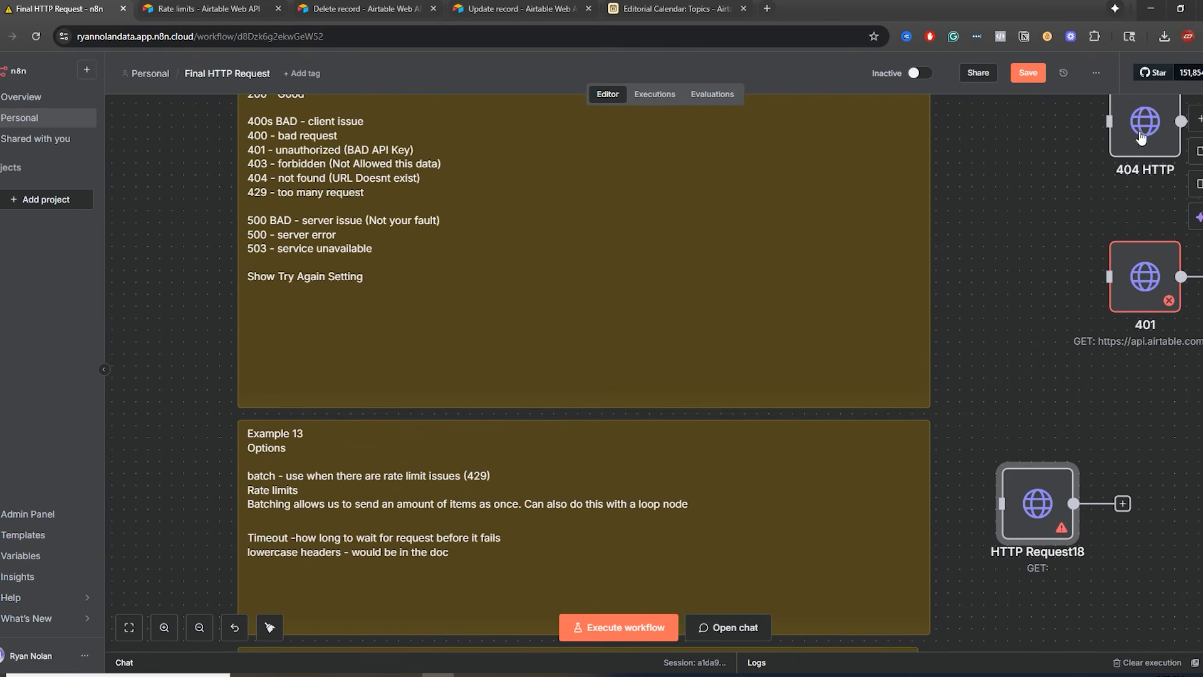
pyautogui.scroll(3, 210, 433)
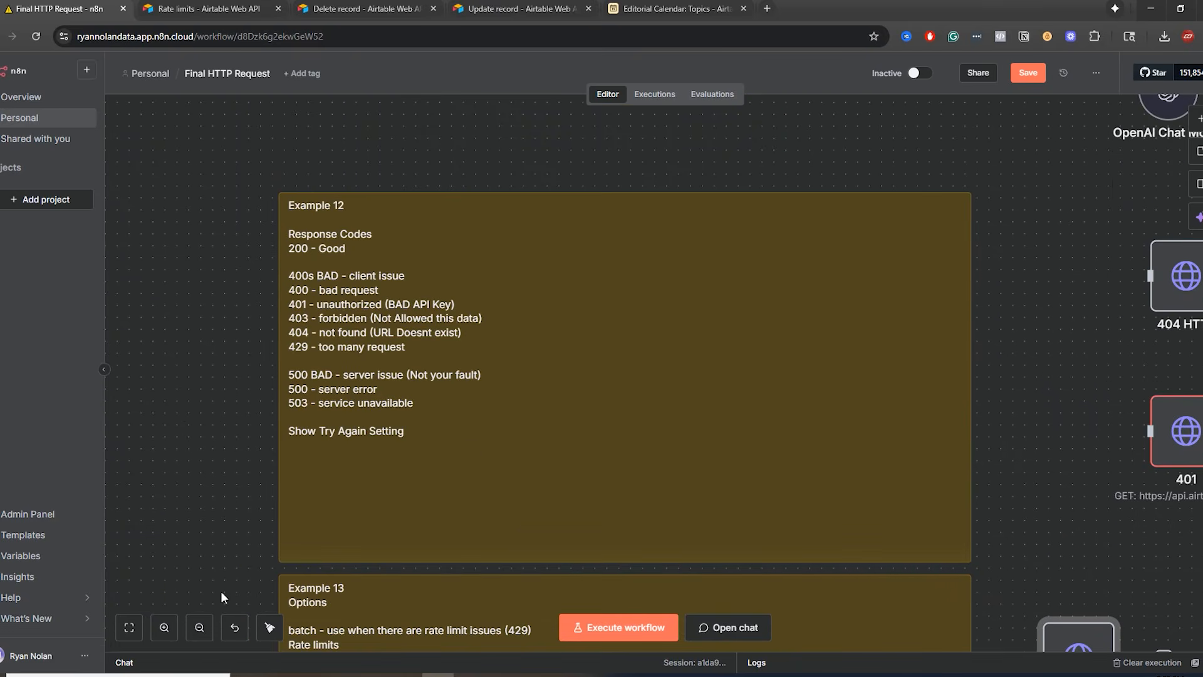
pyautogui.moveTo(218, 576); pyautogui.dragTo(258, 285)
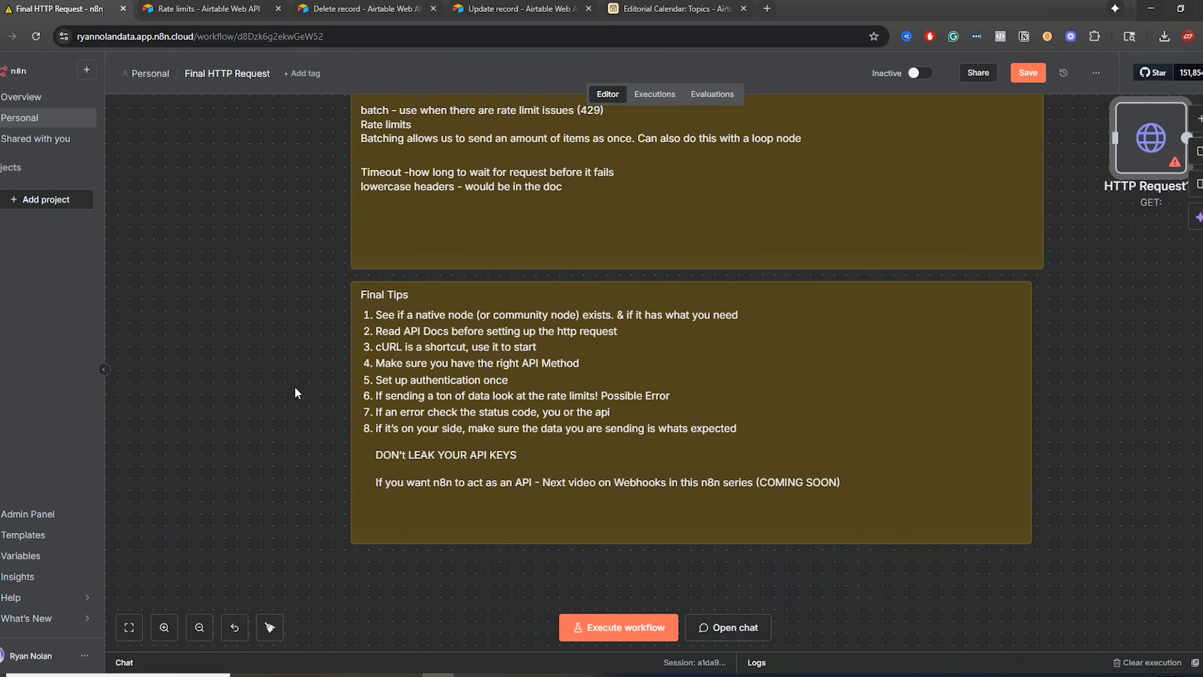
pyautogui.moveTo(295, 386); pyautogui.dragTo(239, 376)
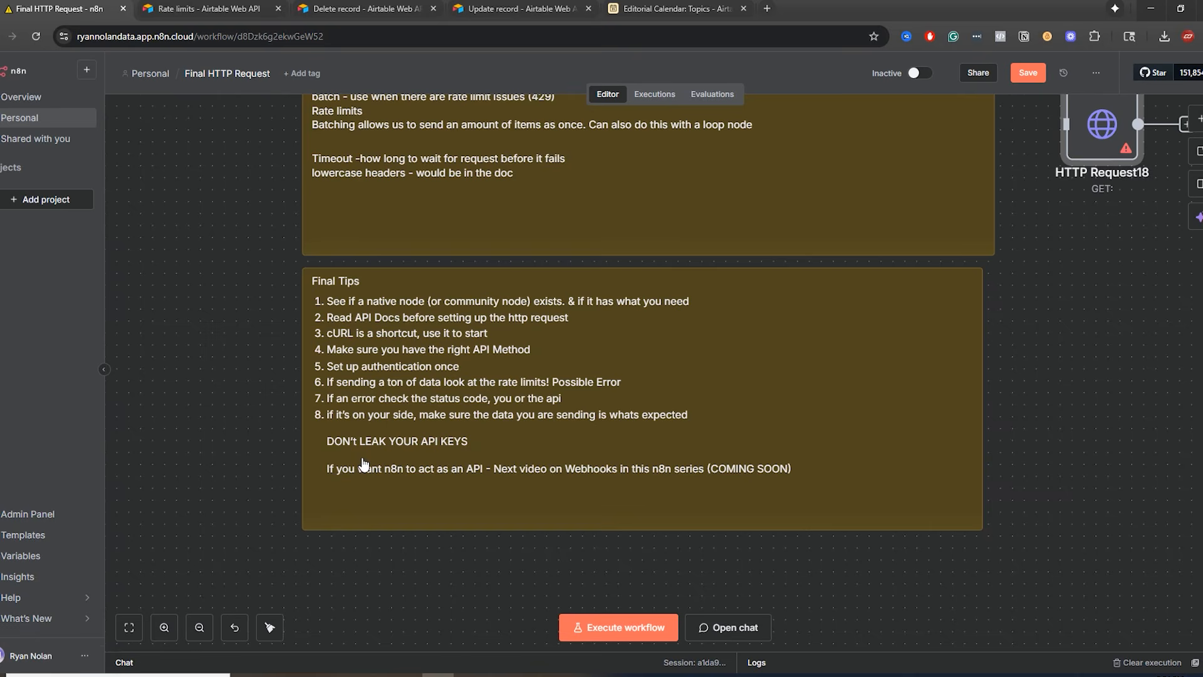
# - Look back through the workflow's examples from Example 12 up to the REST API introduction notes
pyautogui.click(199, 627)
pyautogui.moveTo(941, 325); pyautogui.dragTo(840, 573)
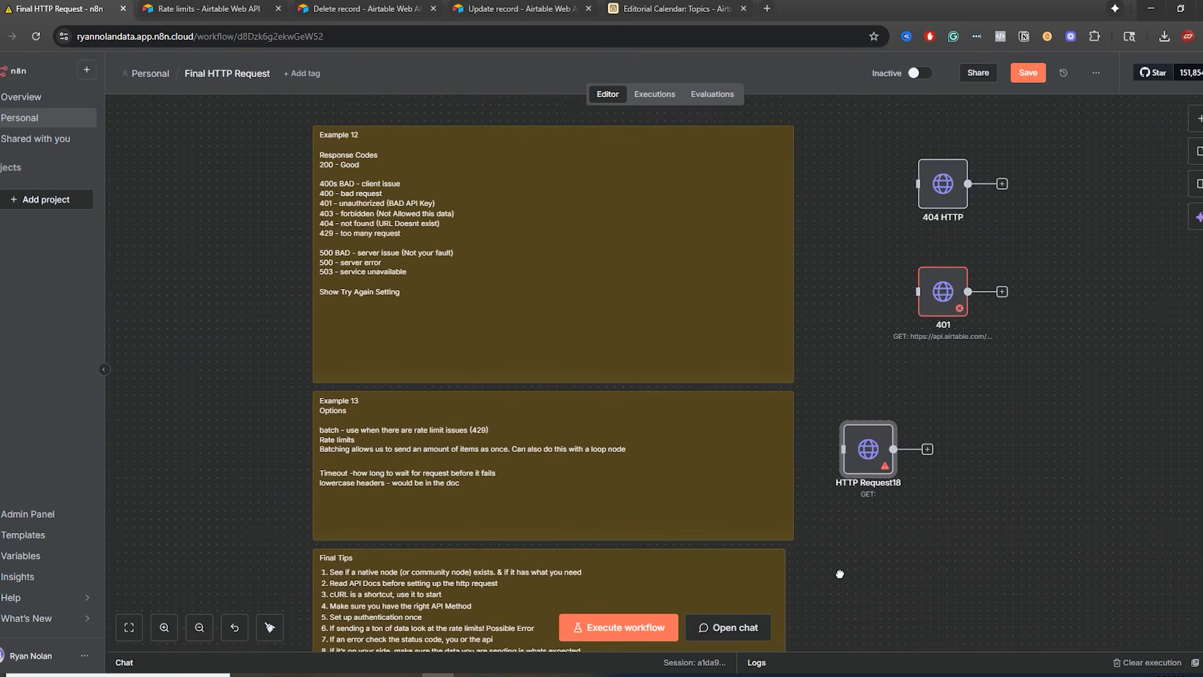
pyautogui.moveTo(884, 210); pyautogui.dragTo(832, 461)
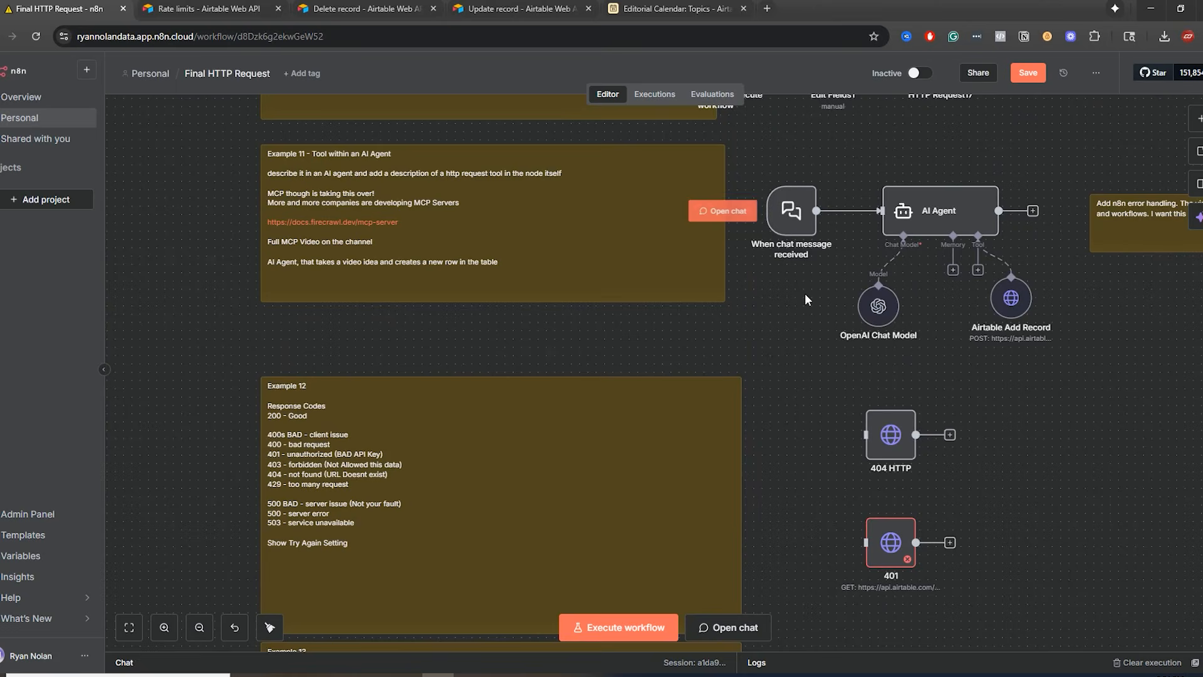
pyautogui.scroll(3, 808, 269)
pyautogui.scroll(5, 839, 224)
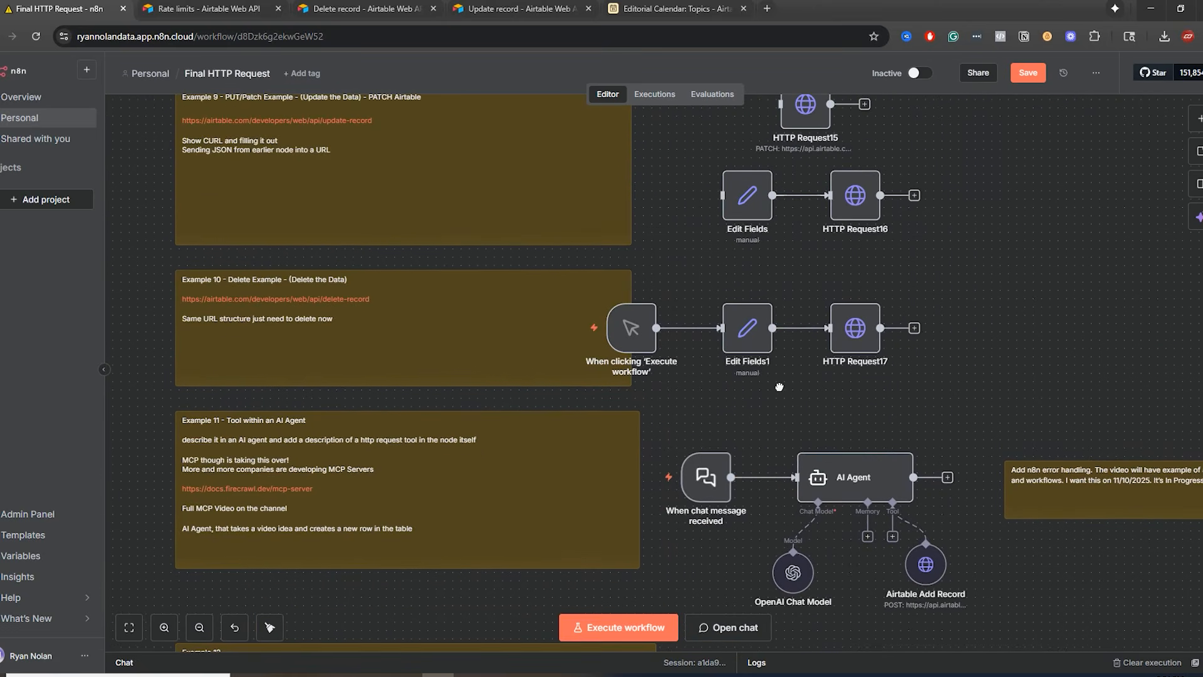
pyautogui.scroll(5, 799, 243)
pyautogui.scroll(10, 893, 190)
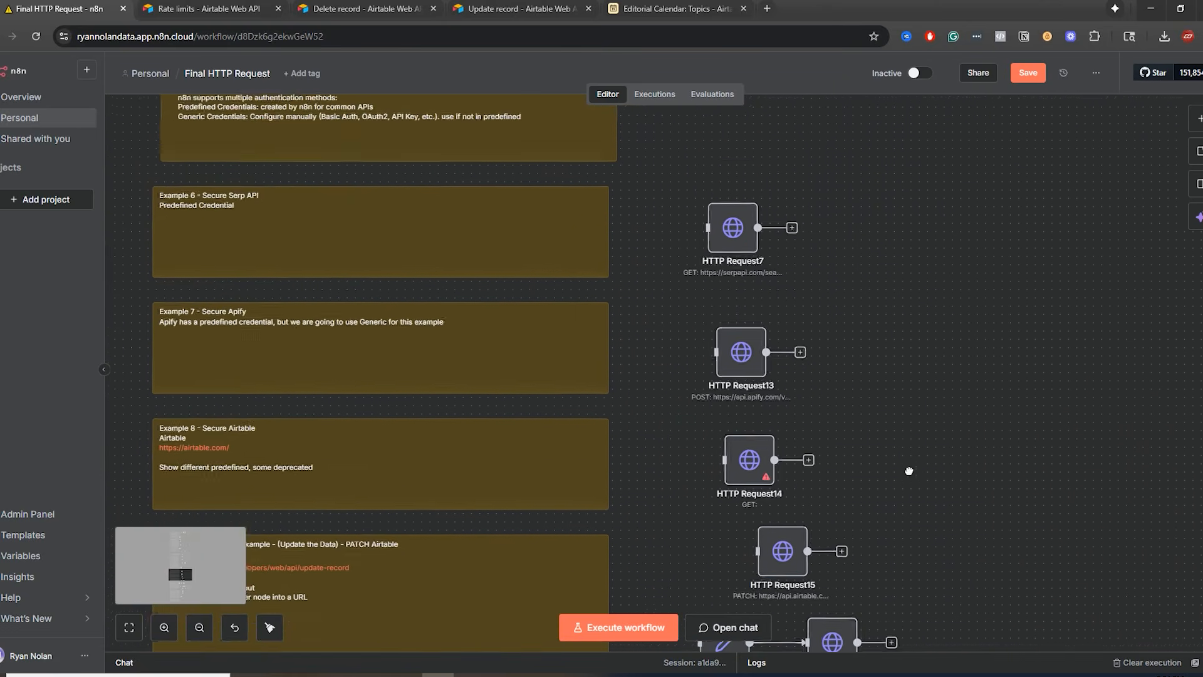
pyautogui.scroll(15, 909, 398)
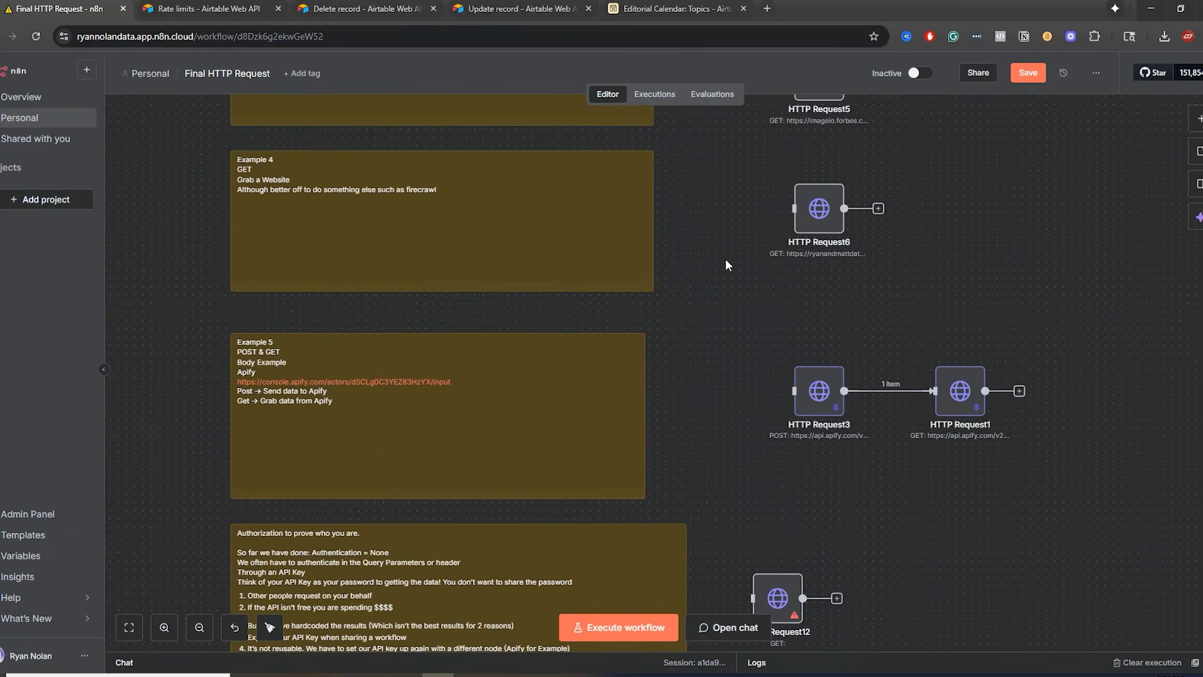
pyautogui.scroll(10, 822, 418)
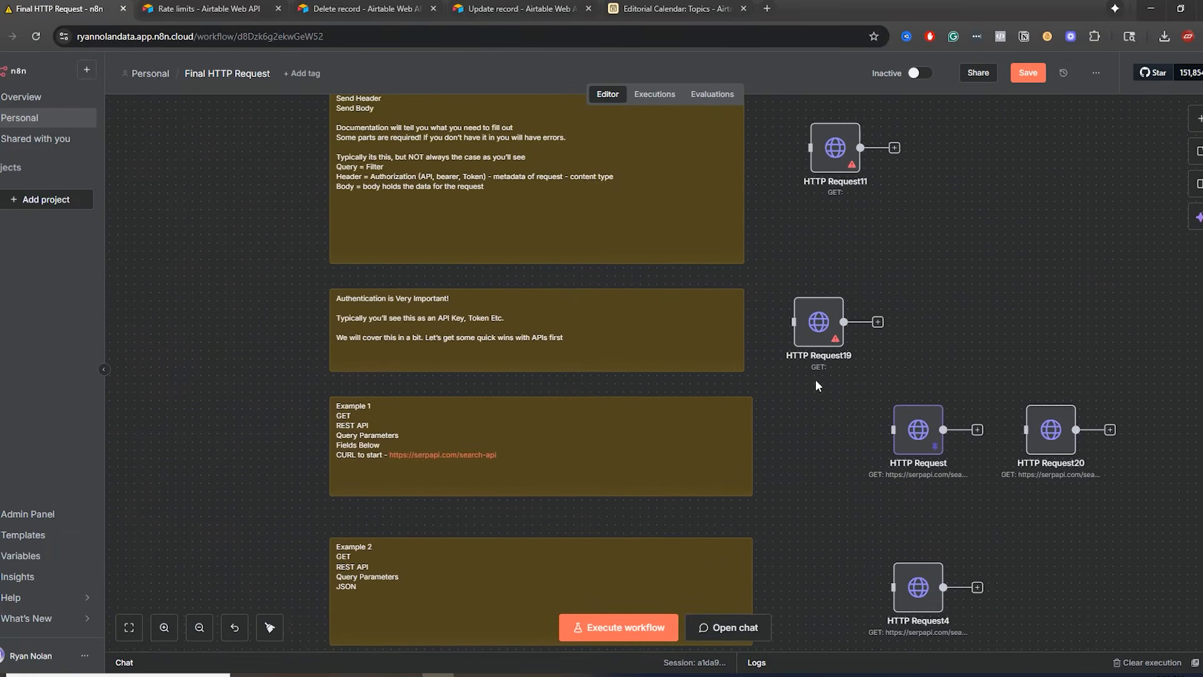
pyautogui.scroll(8, 796, 283)
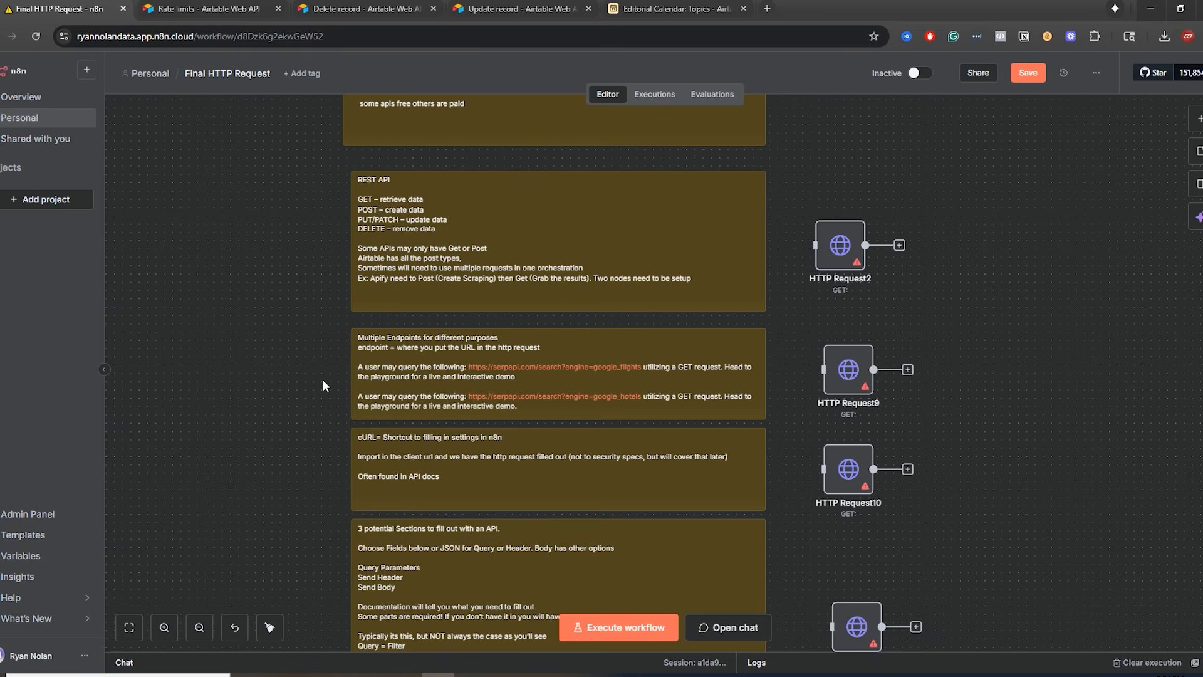
# - Review the notes and nodes from the endpoint and cURL basics through Example 13 to the Final Tips
pyautogui.scroll(-3, 322, 378)
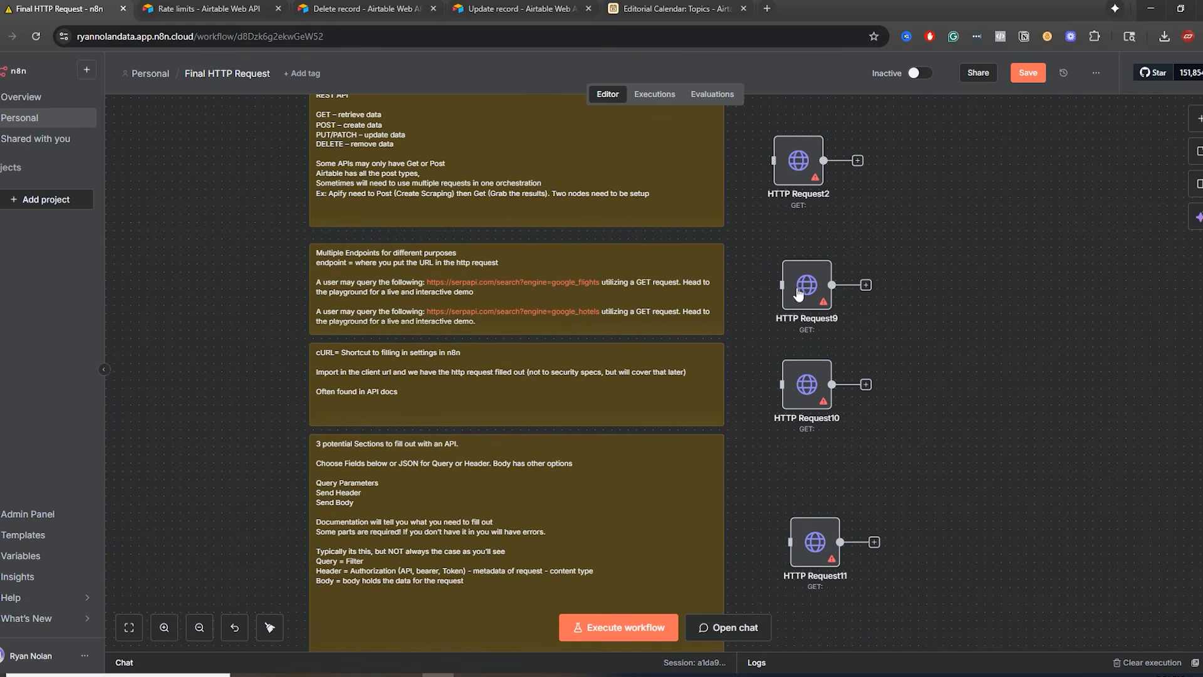
pyautogui.scroll(-4, 290, 237)
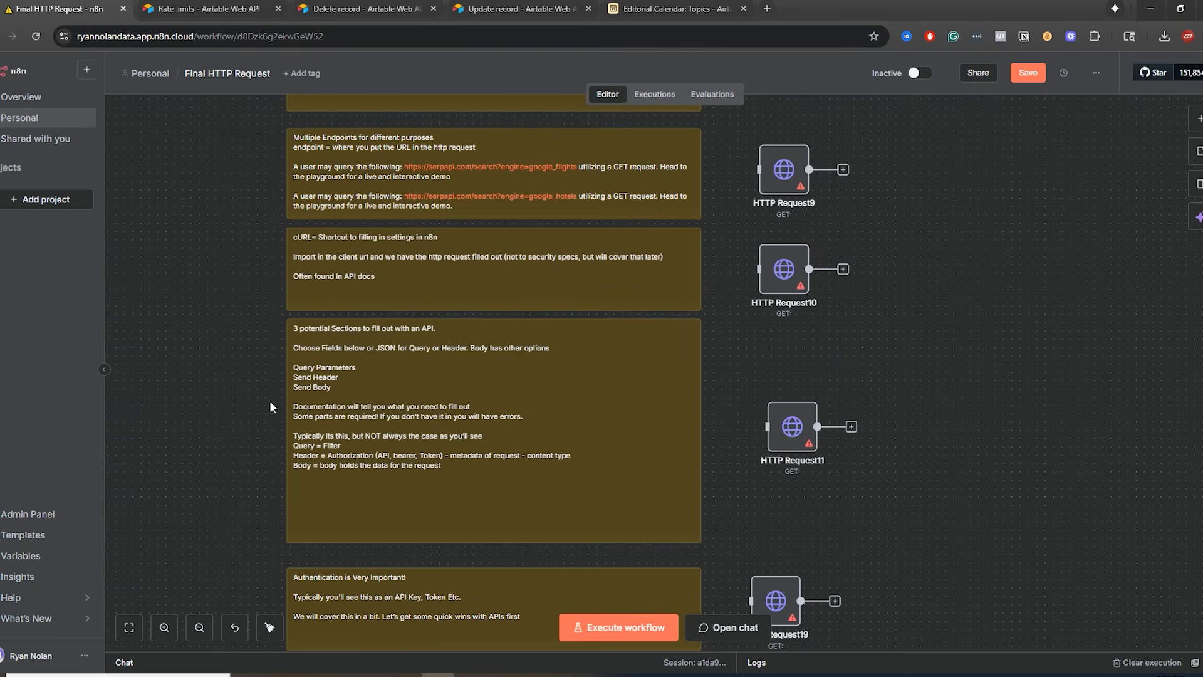
pyautogui.scroll(-3, 250, 394)
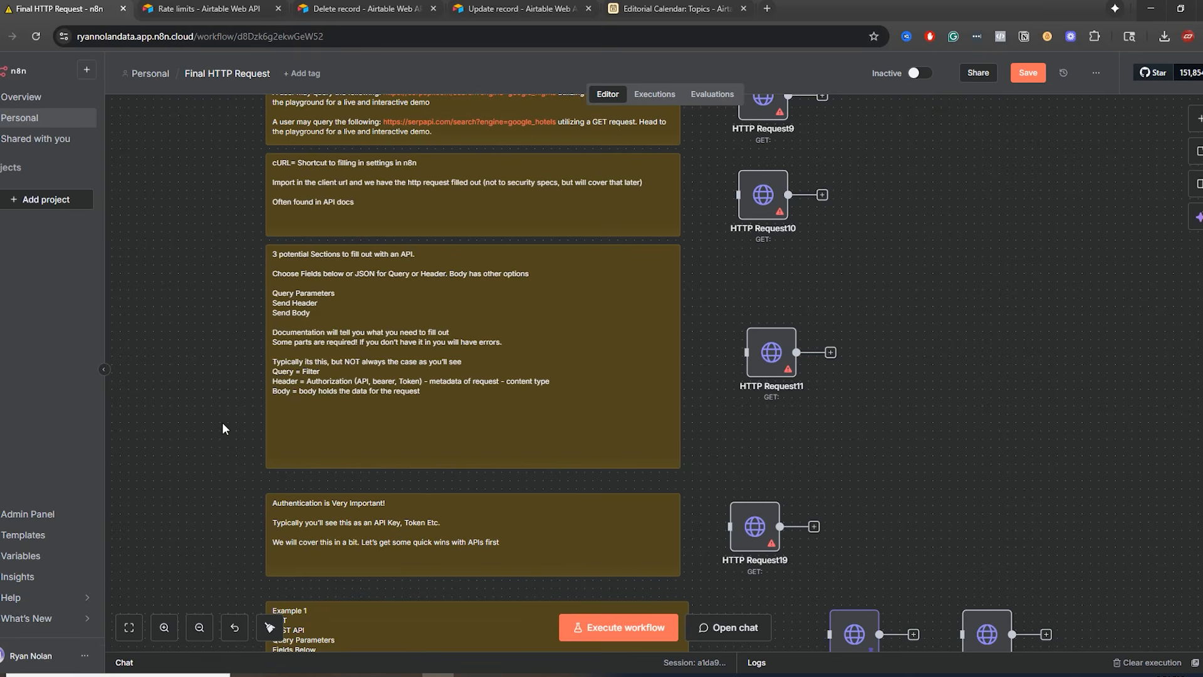
pyautogui.scroll(-3, 220, 446)
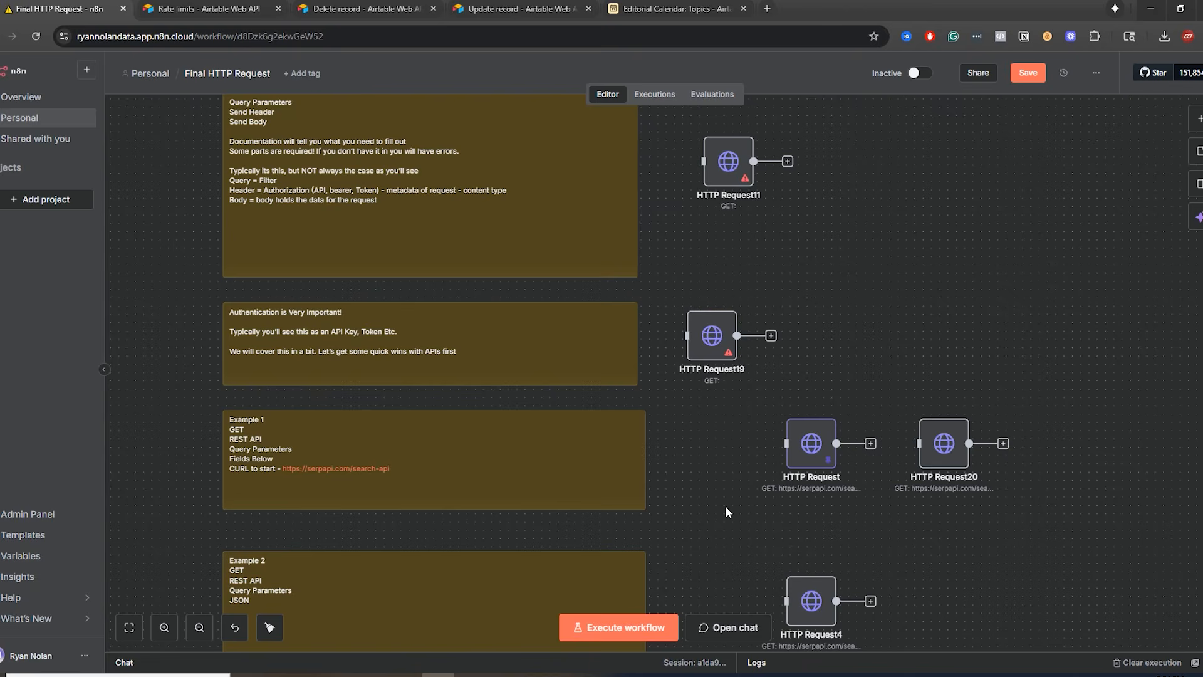
pyautogui.scroll(-5, 724, 509)
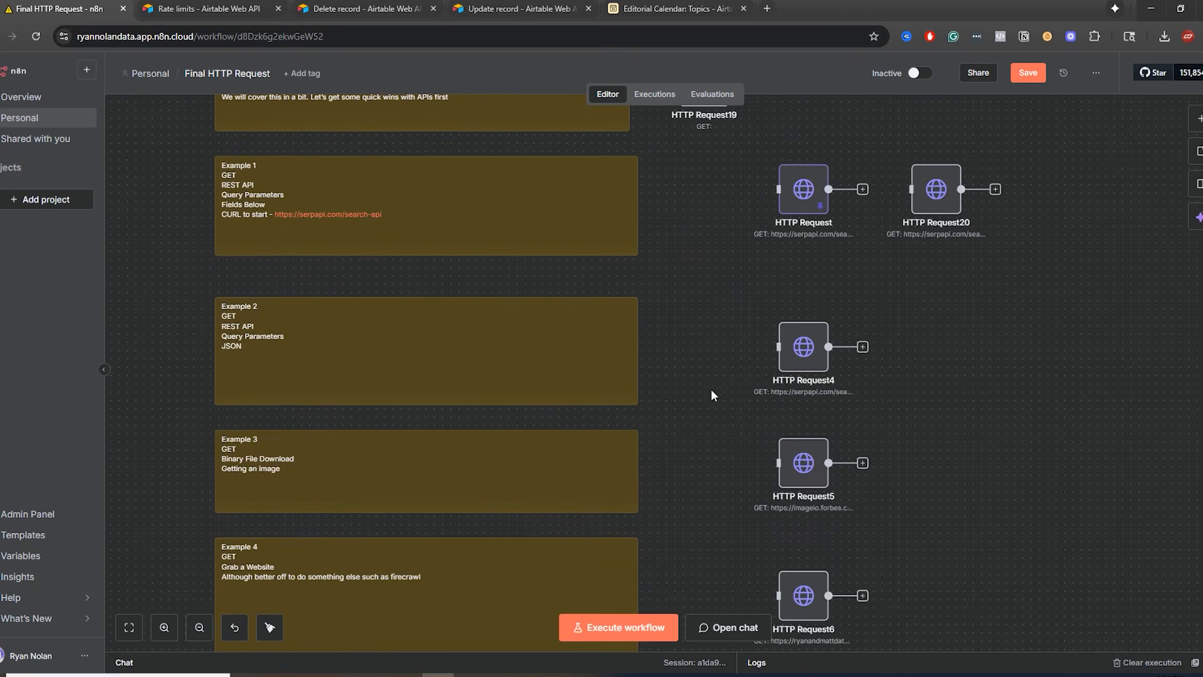
pyautogui.scroll(-7, 711, 395)
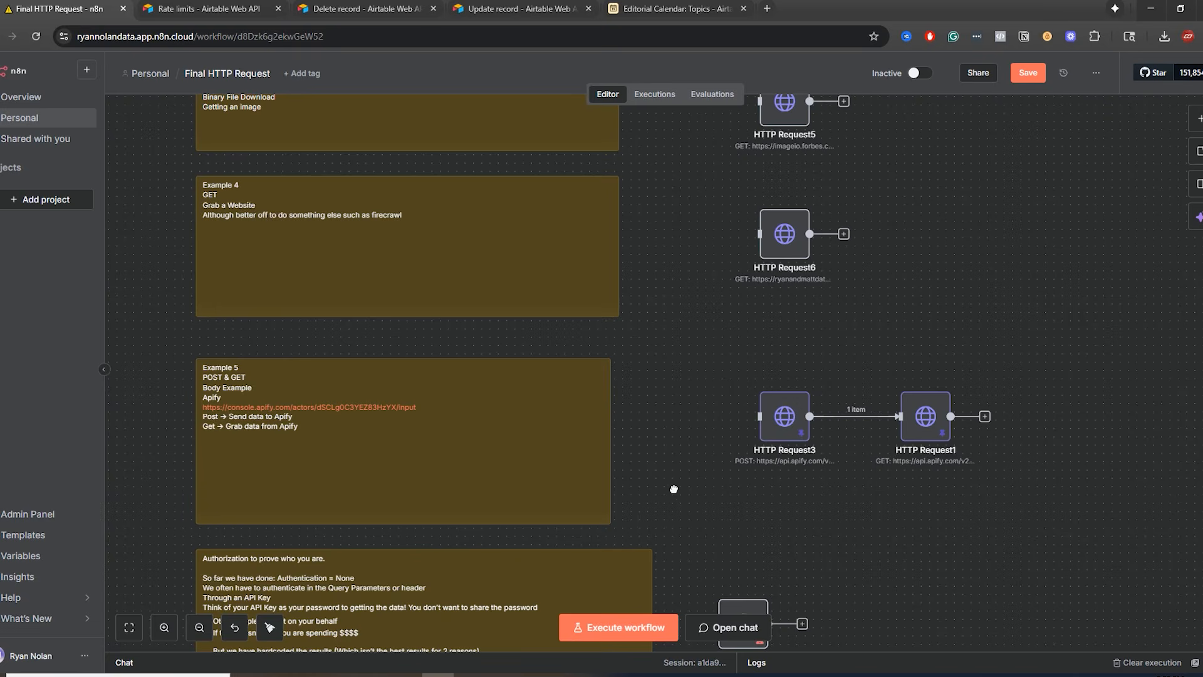
pyautogui.scroll(-4, 687, 344)
pyautogui.scroll(-7, 878, 441)
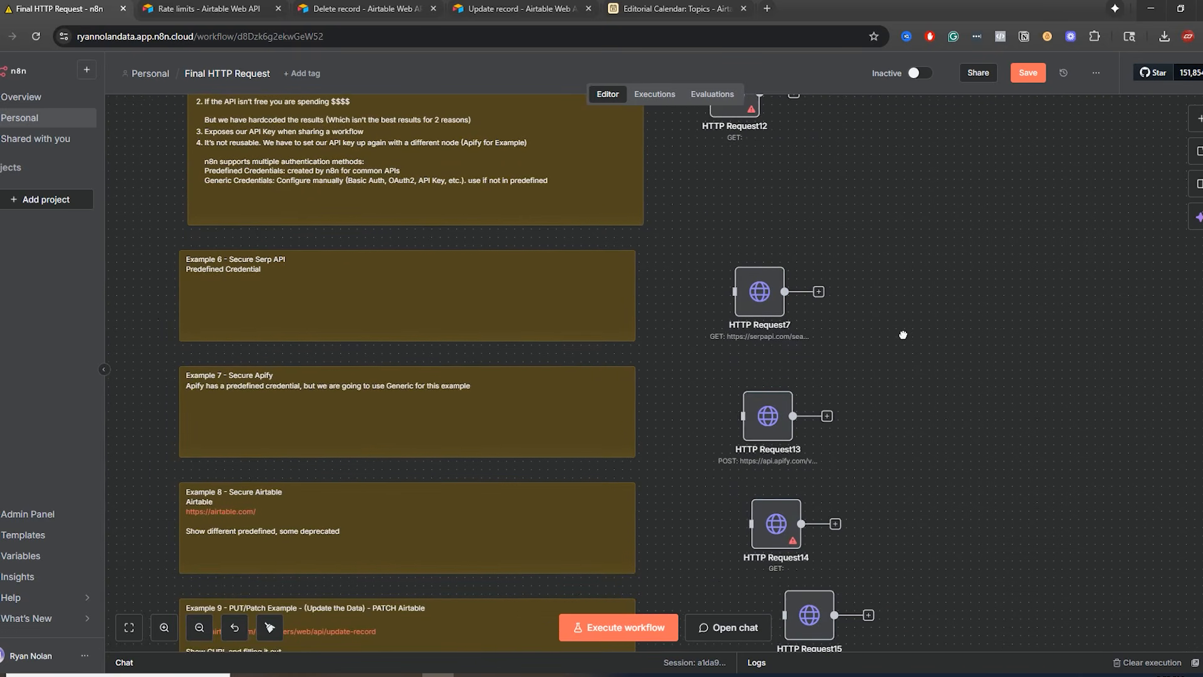
pyautogui.scroll(-9, 911, 443)
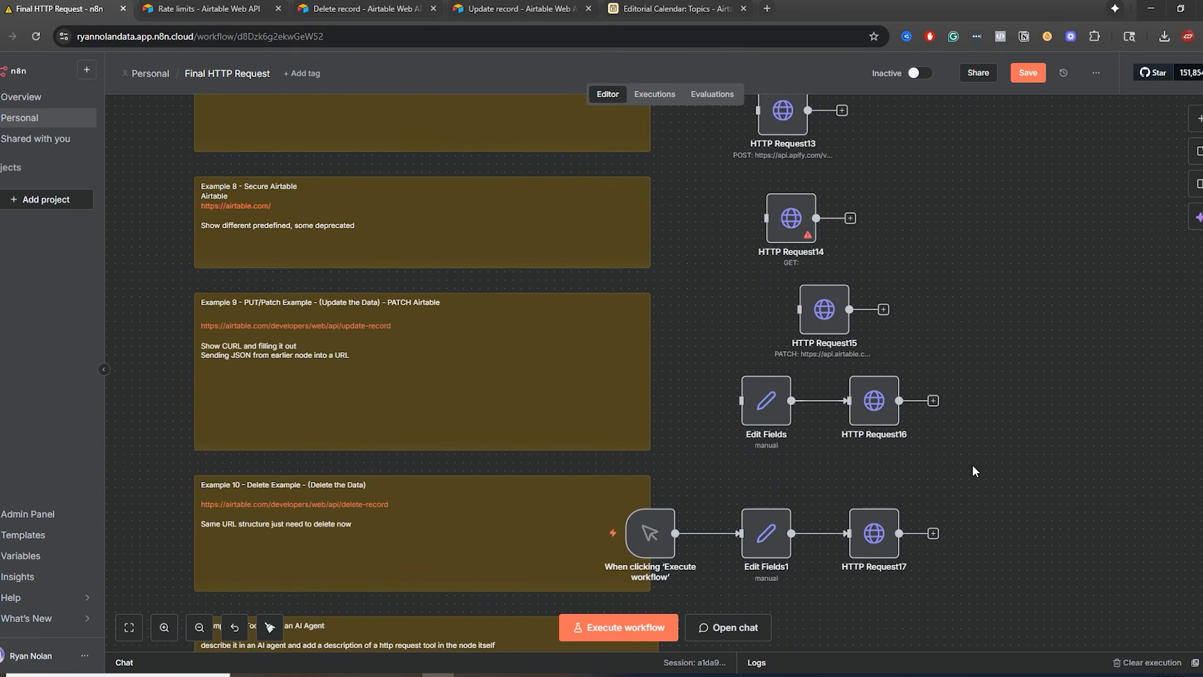
pyautogui.scroll(-2, 975, 325)
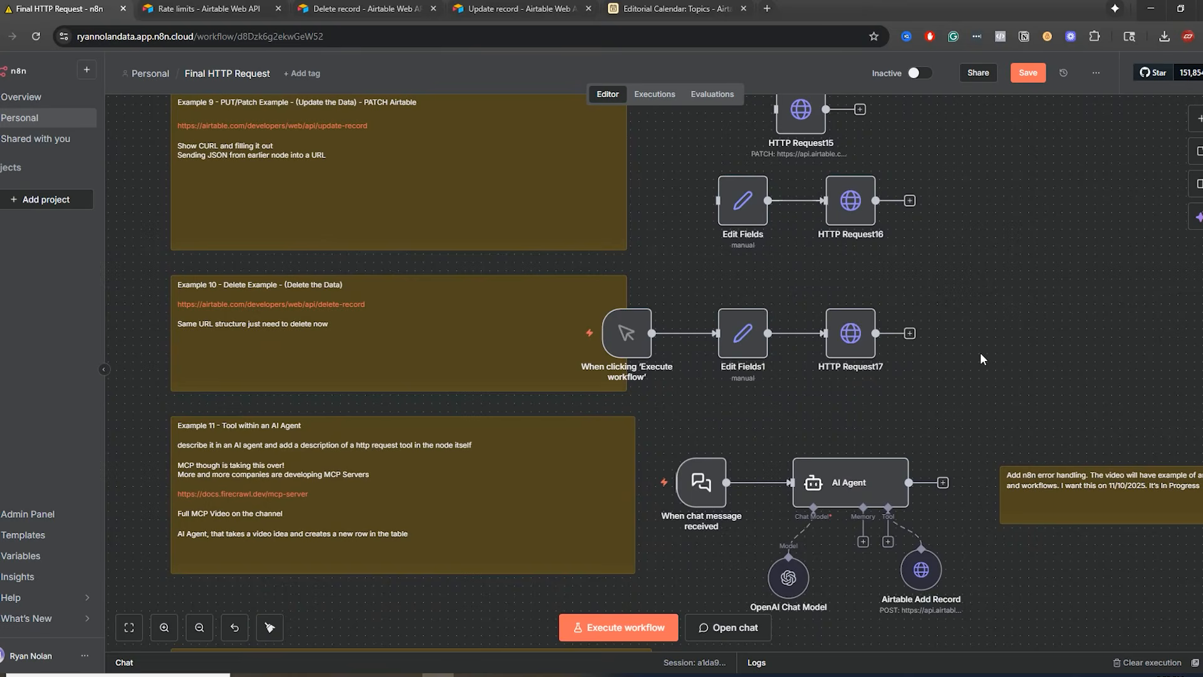
pyautogui.scroll(-8, 986, 448)
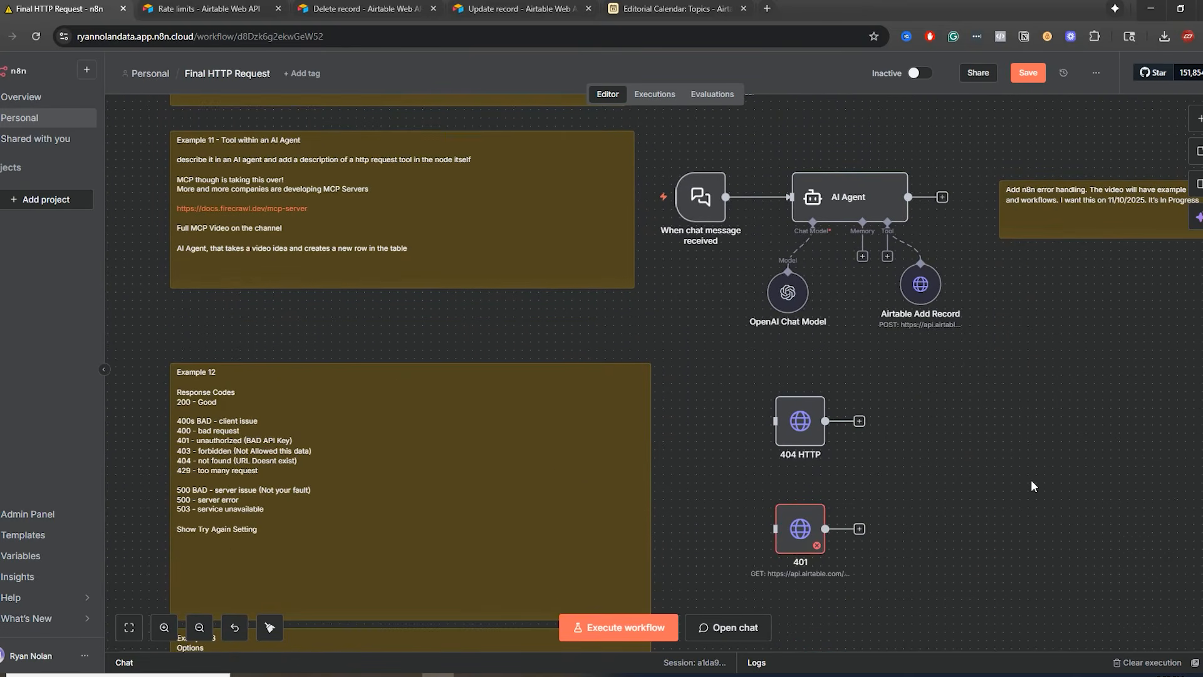
pyautogui.scroll(-2, 1025, 424)
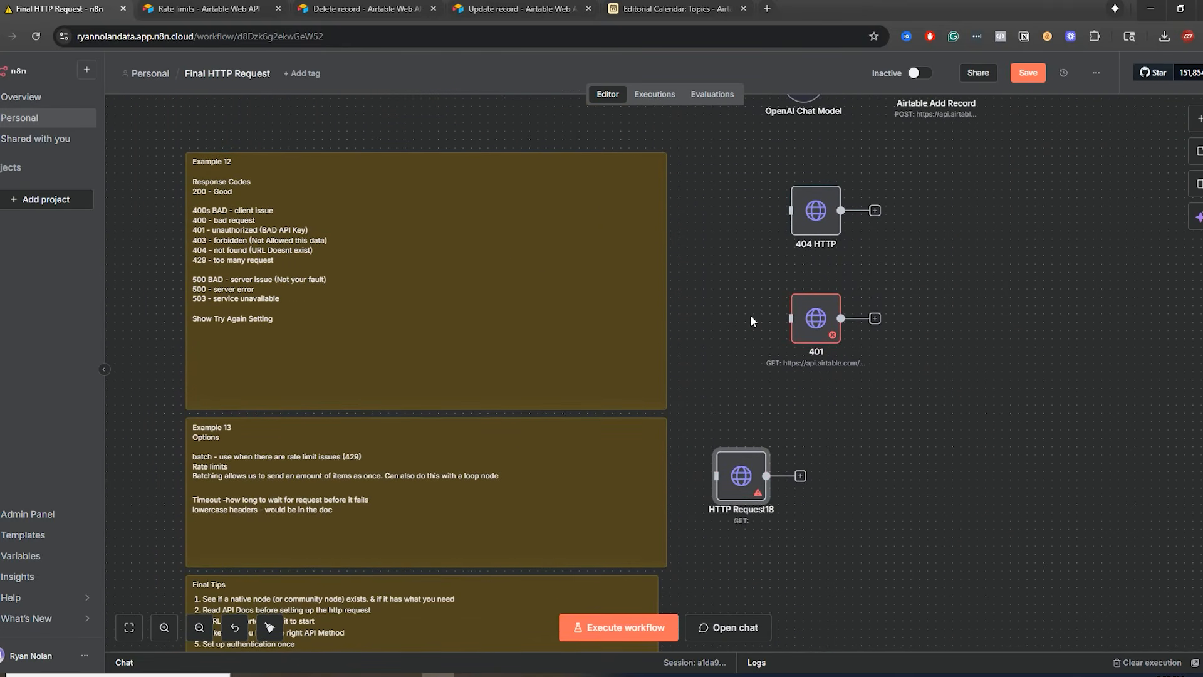
pyautogui.moveTo(750, 314); pyautogui.dragTo(831, 335)
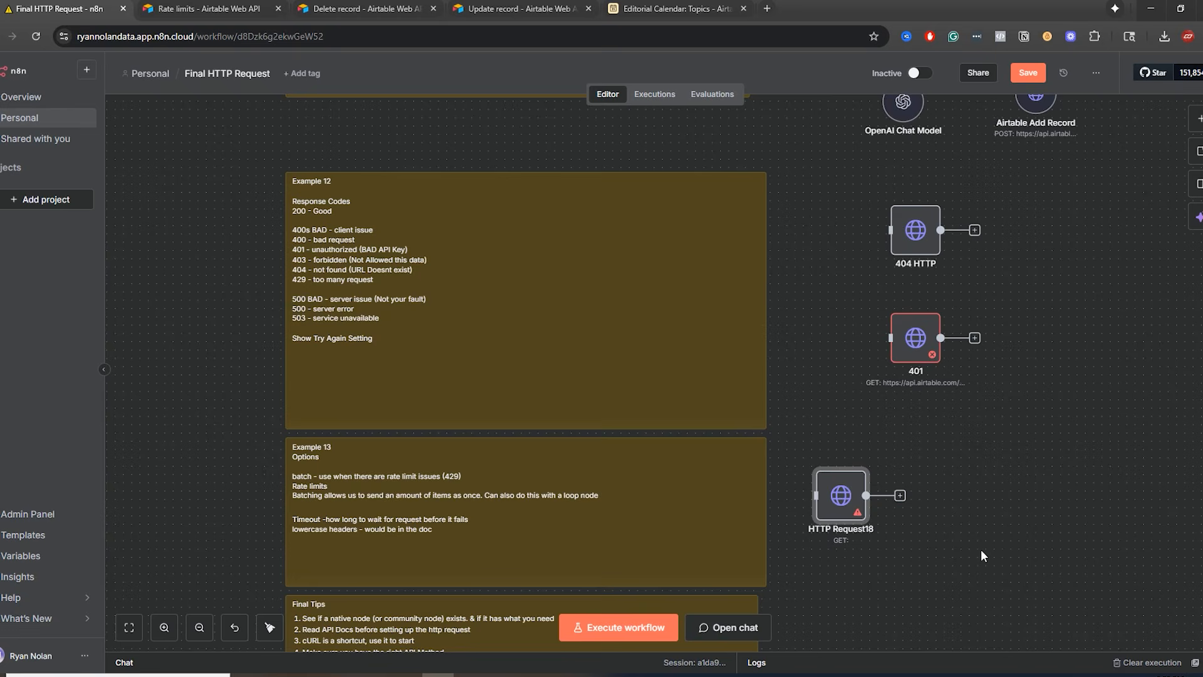
pyautogui.scroll(-5, 980, 549)
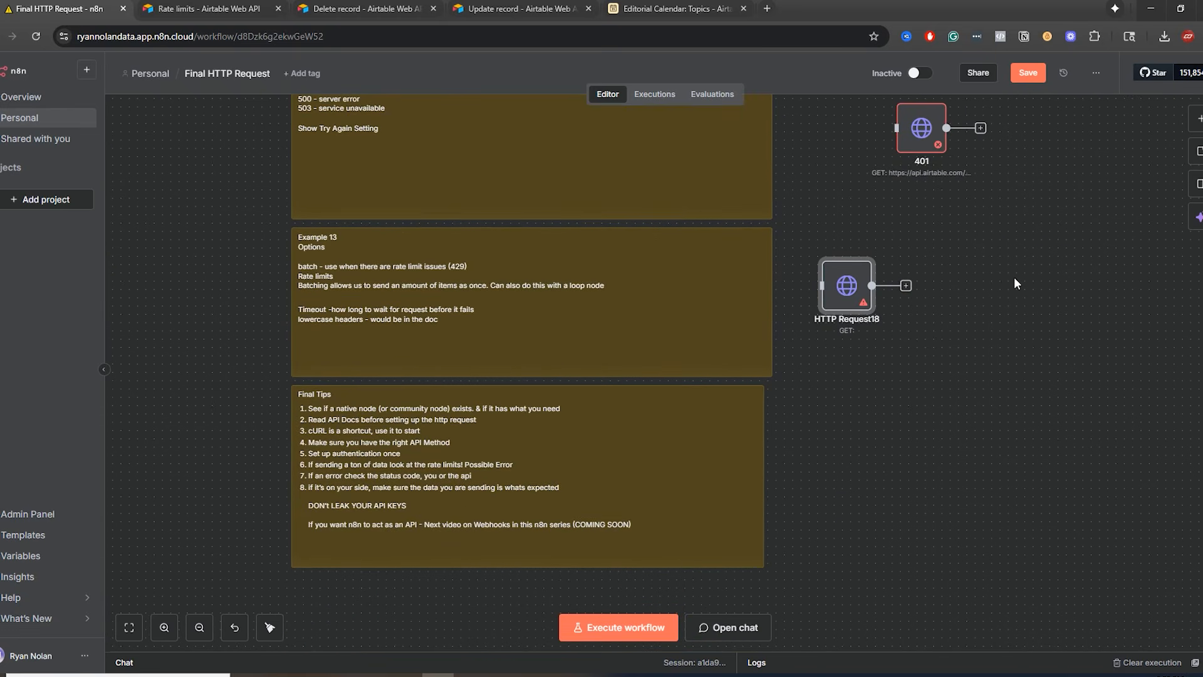